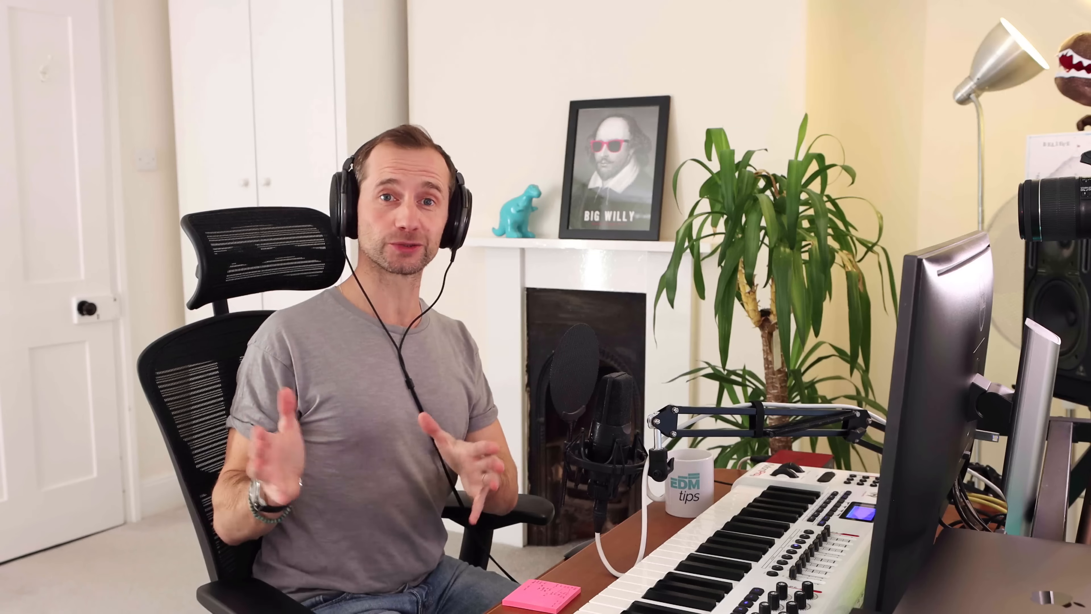
scroll(984, 249, down, 15)
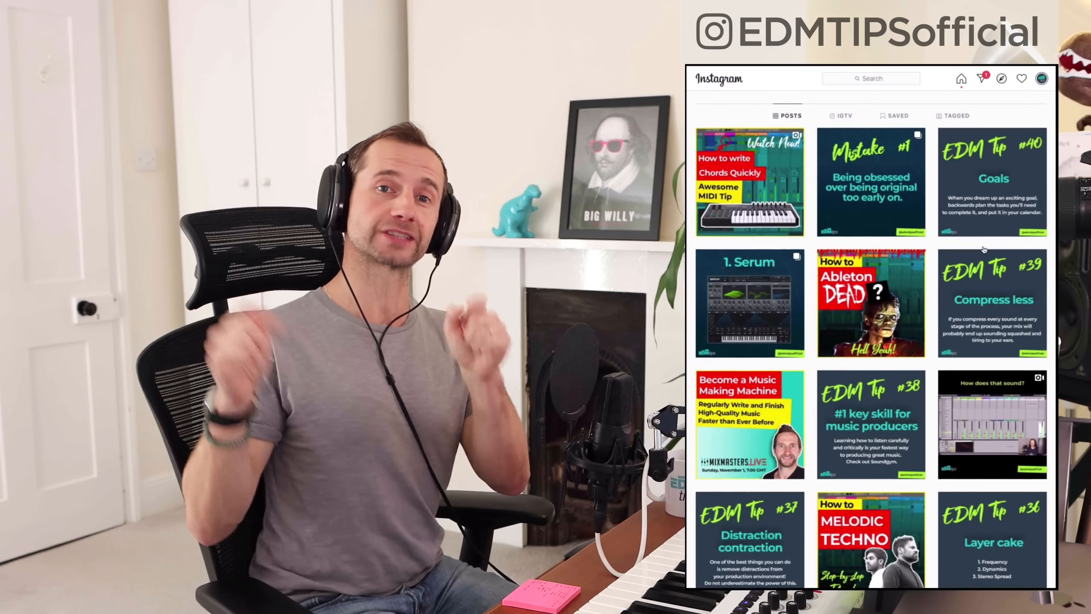
scroll(984, 250, down, 15)
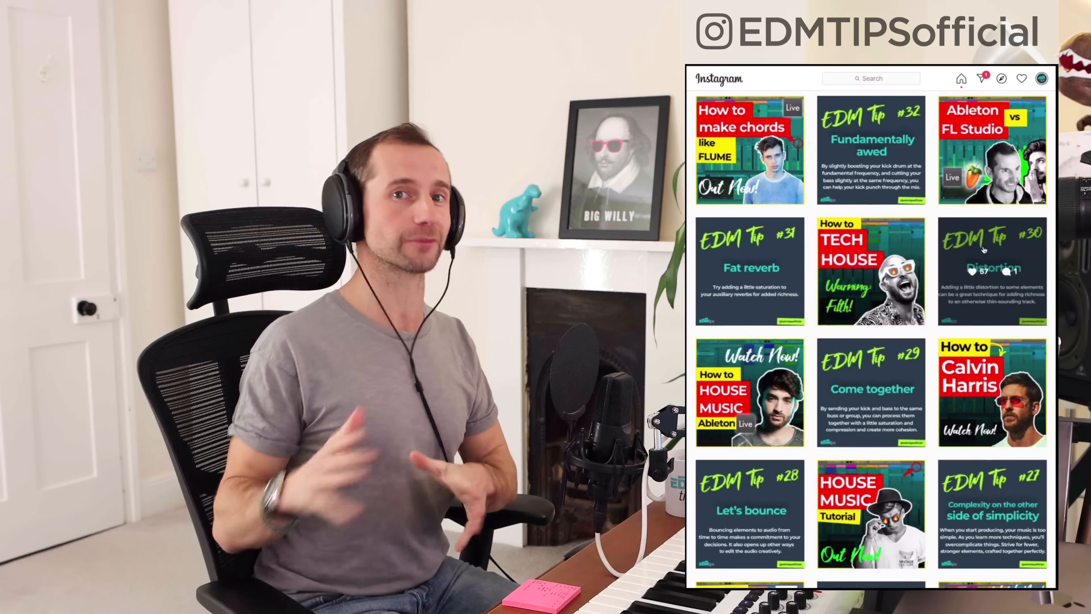
scroll(985, 250, down, 8)
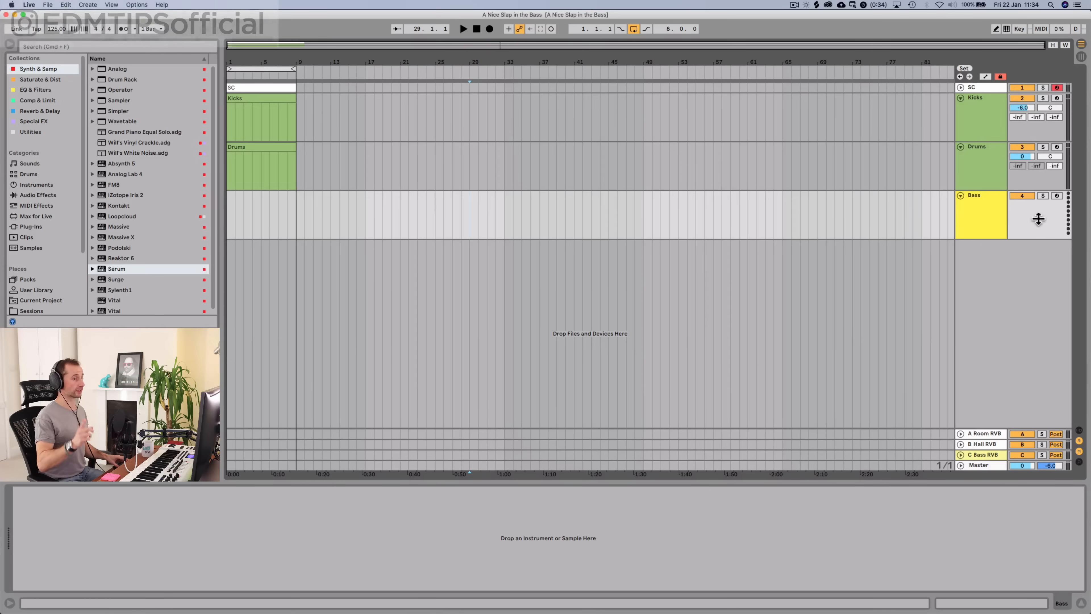
On the Bass track's Serum, load the Spectral wavetable Monster 2 [SL] into oscillator A and raise its wavetable position
click(981, 222)
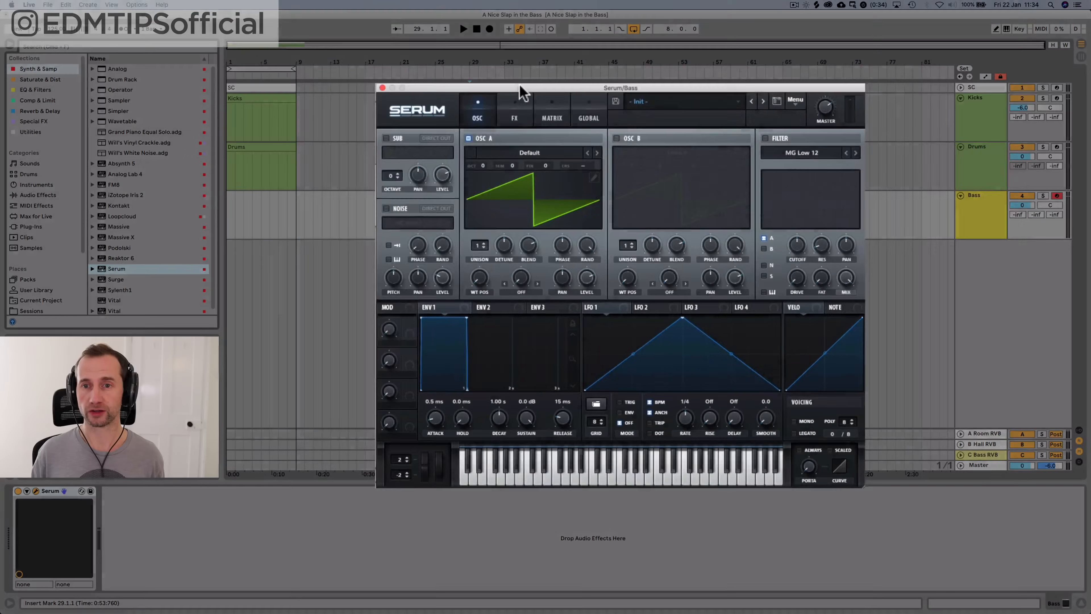
click(472, 73)
click(475, 128)
mouse_move(601, 188)
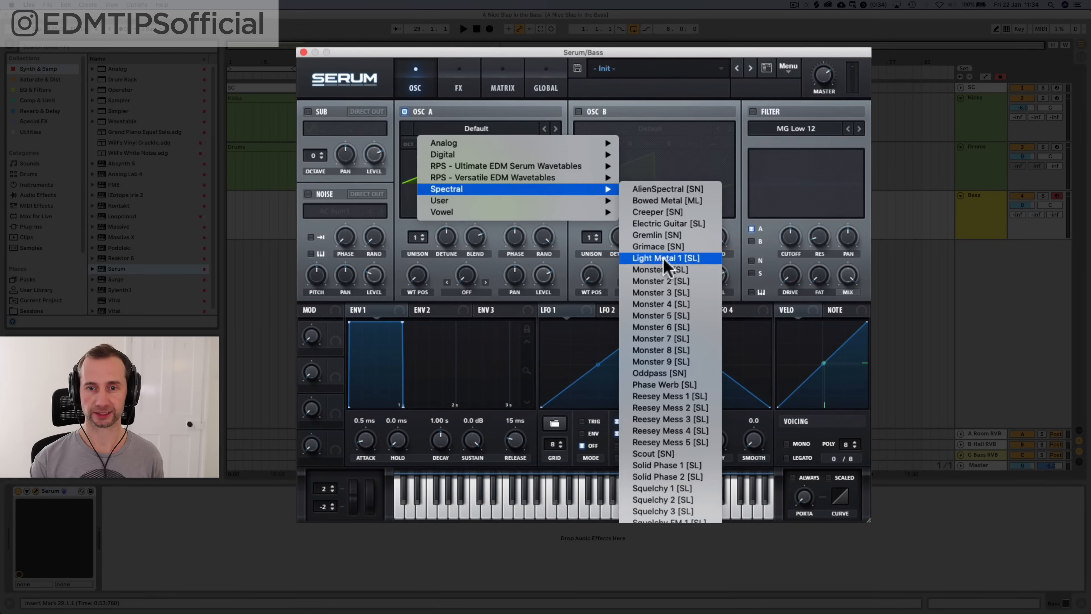
click(664, 280)
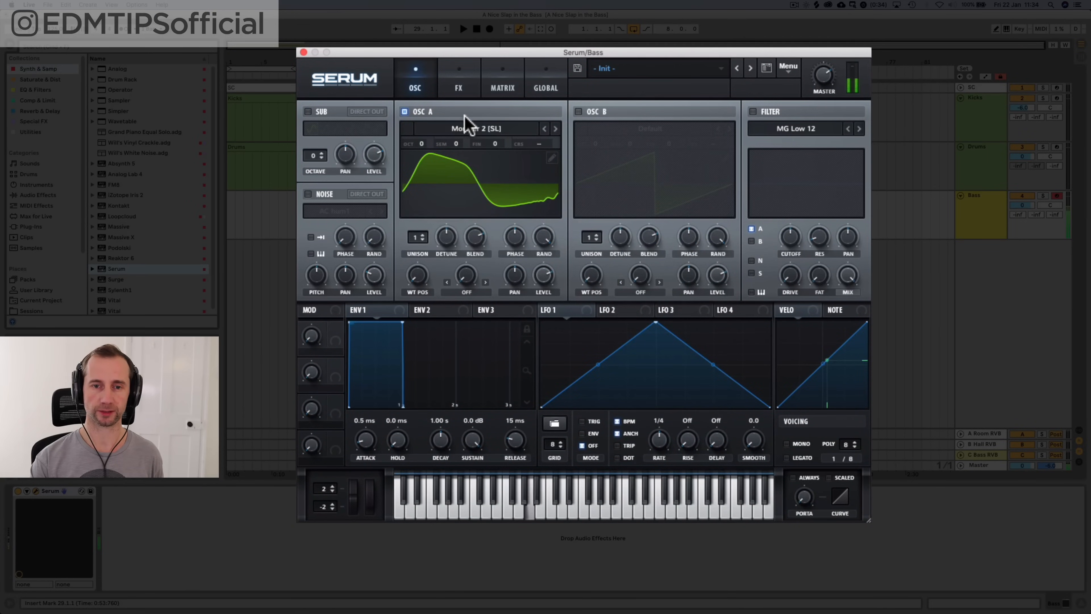
drag(423, 282, 413, 180)
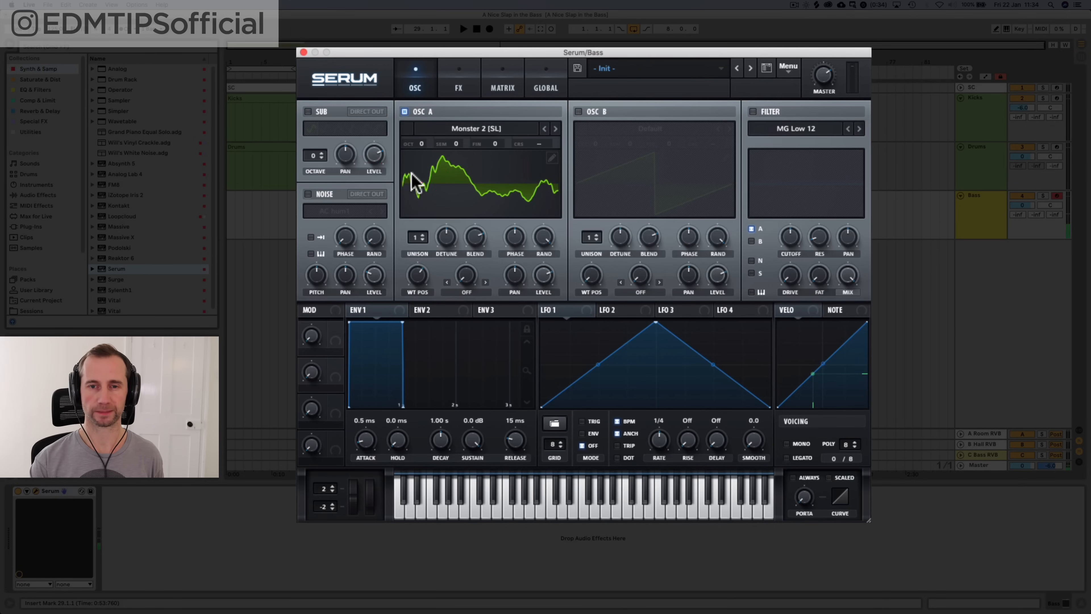
Enable oscillator B with 8 unison voices, reduced detune and 57% volume, and set the octave of both oscillators to -2
click(579, 112)
drag(589, 237, 590, 156)
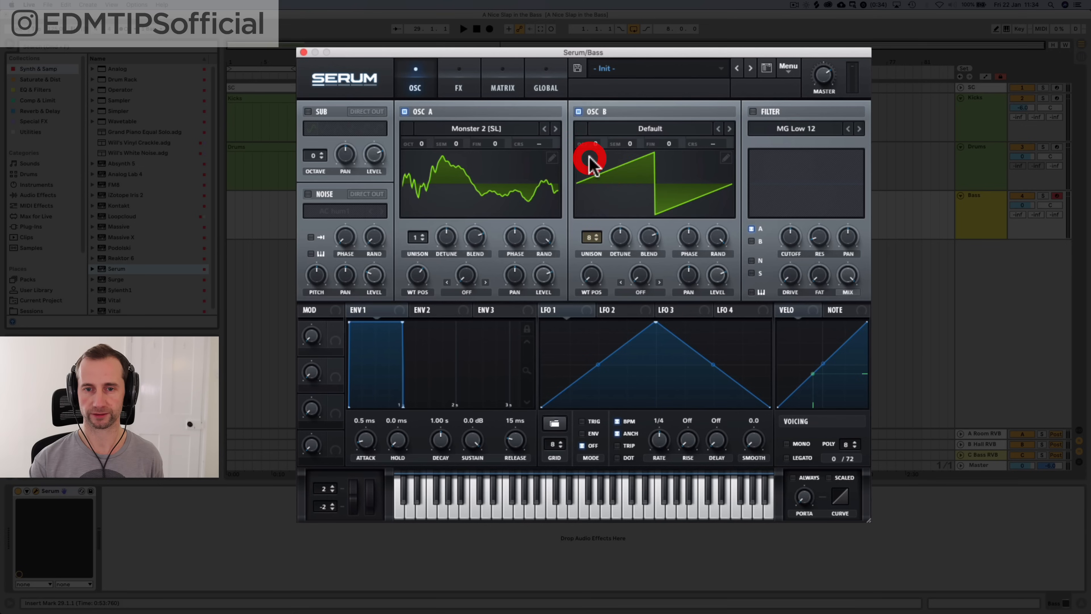
drag(618, 238, 617, 261)
drag(717, 275, 750, 338)
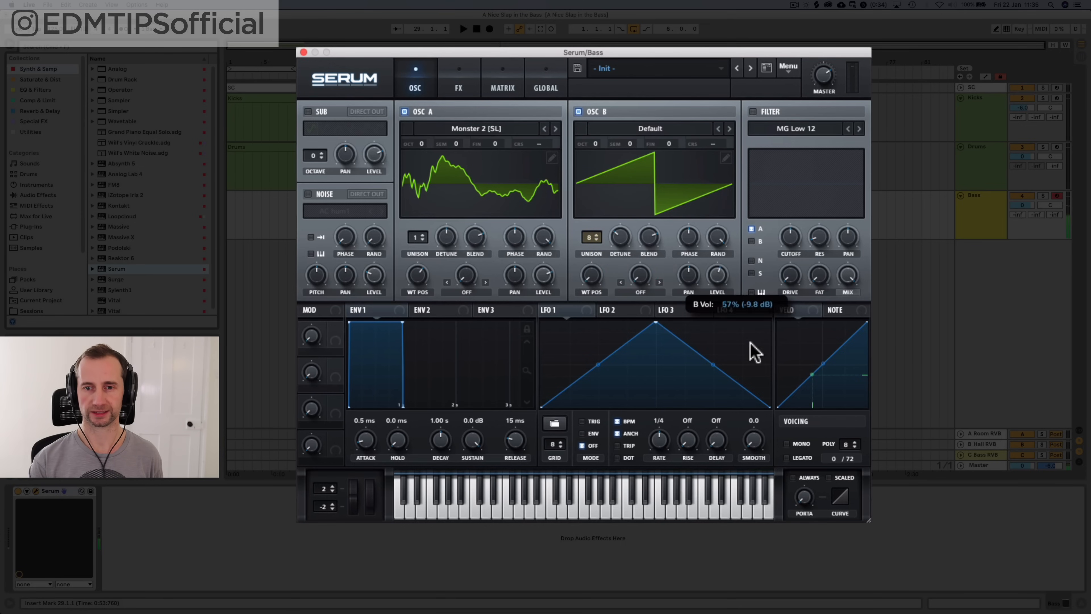
drag(421, 143, 419, 151)
drag(595, 143, 592, 195)
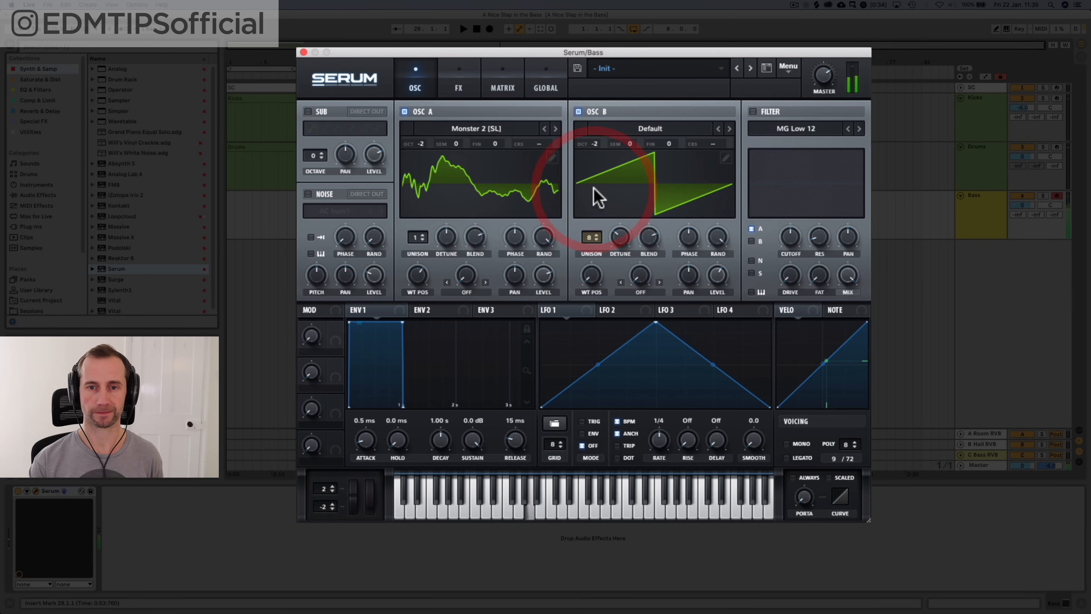
Turn on the MG Low 12 filter, assign envelope 2 to its cutoff and route oscillator B through it
click(427, 310)
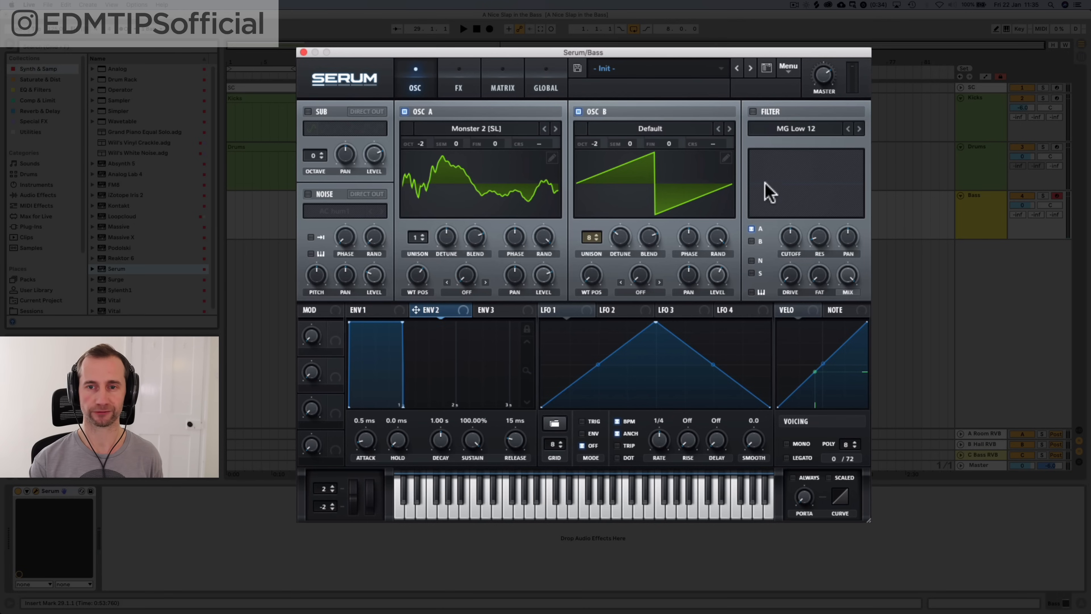
click(729, 129)
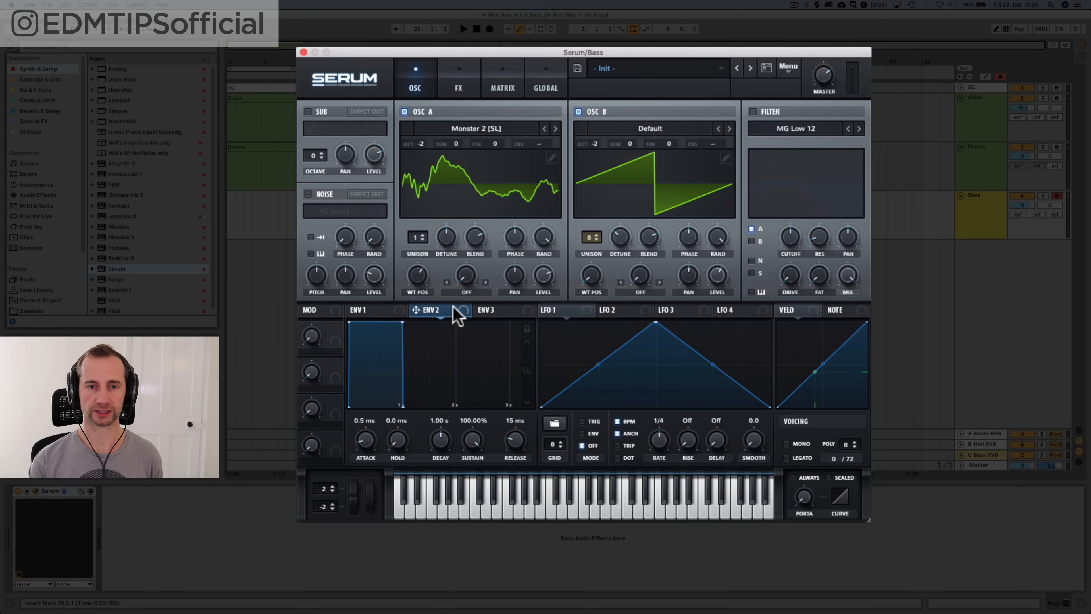
drag(466, 318, 786, 256)
key(alt+shift)
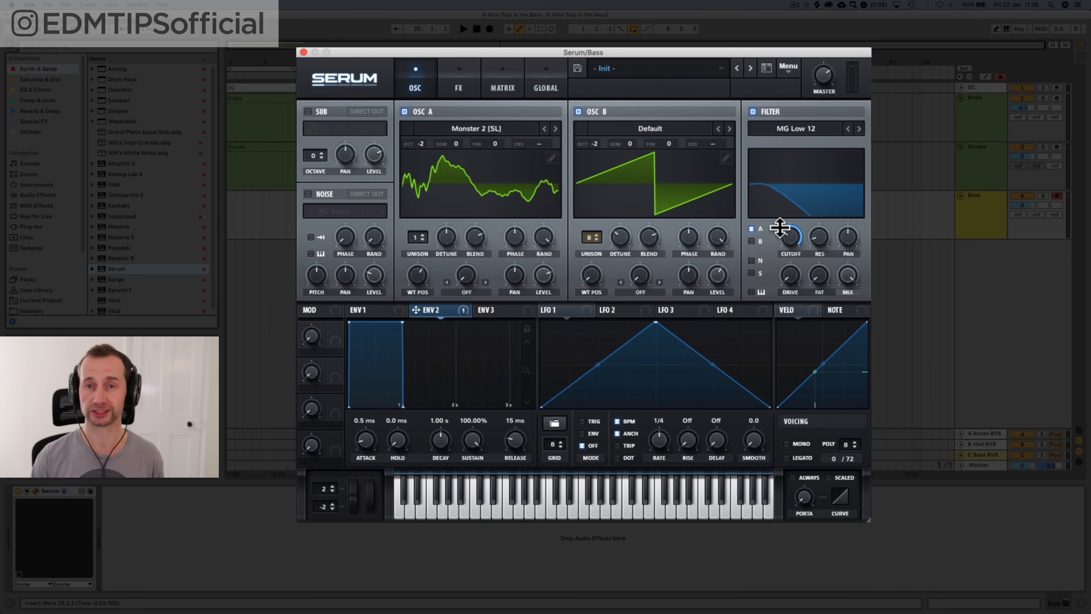
click(753, 241)
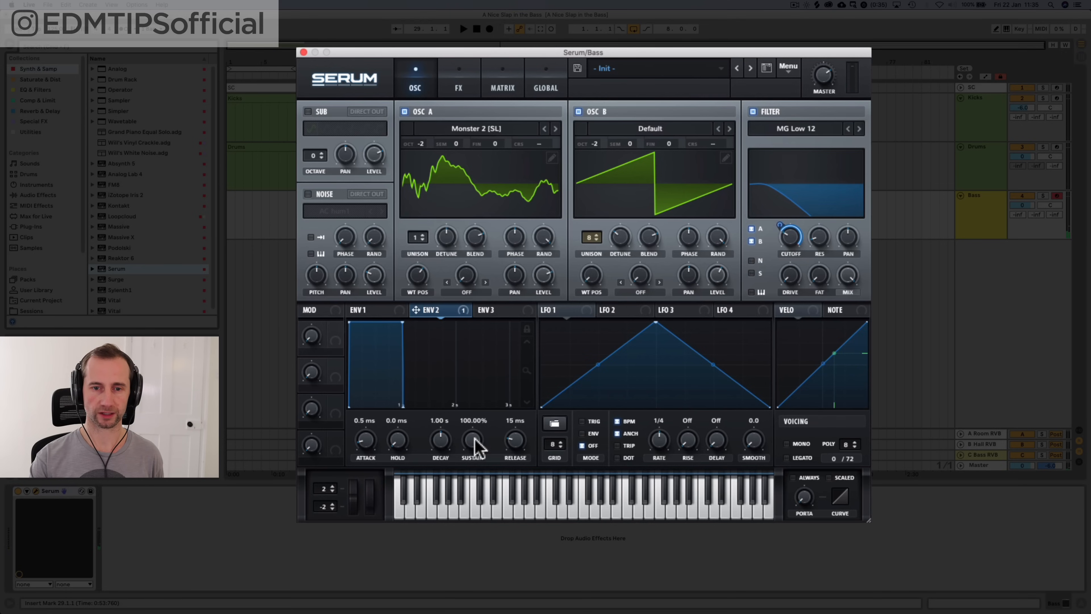
Set envelope 2's sustain to 0% and its decay to 469 ms
drag(472, 441, 489, 558)
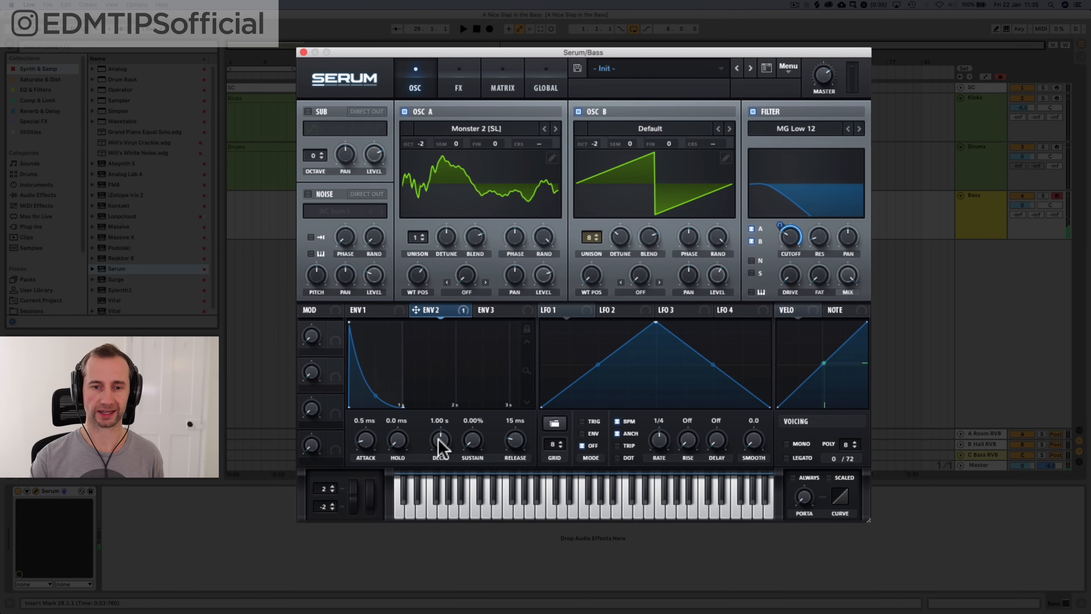
mouse_move(442, 449)
mouse_down()
mouse_move(441, 507)
mouse_move(440, 450)
mouse_up()
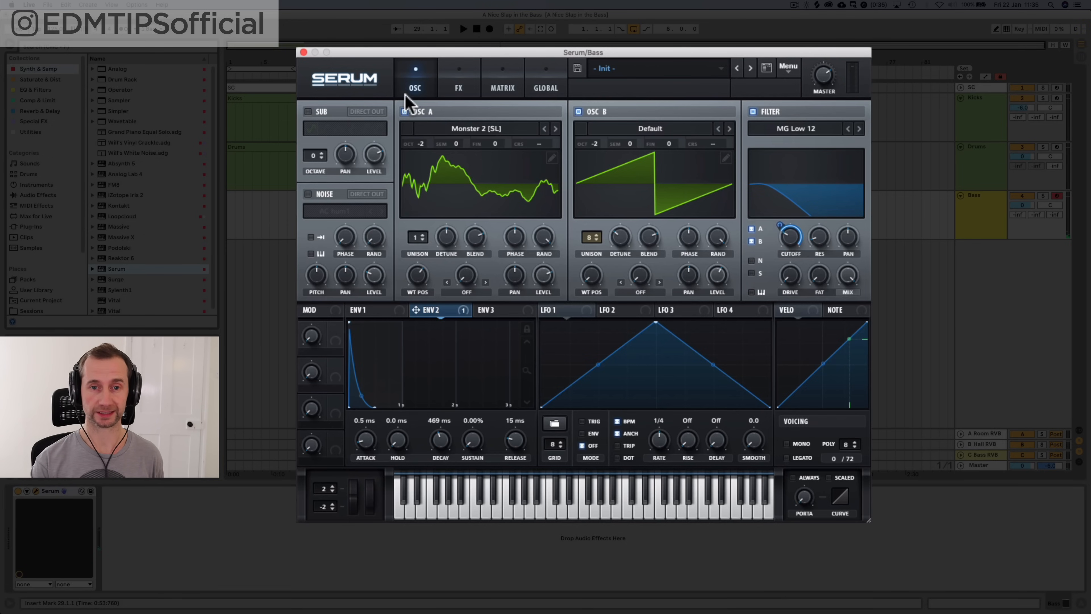
Enable the sub oscillator with a triangle wave at octave -2 and route it through the filter
click(308, 111)
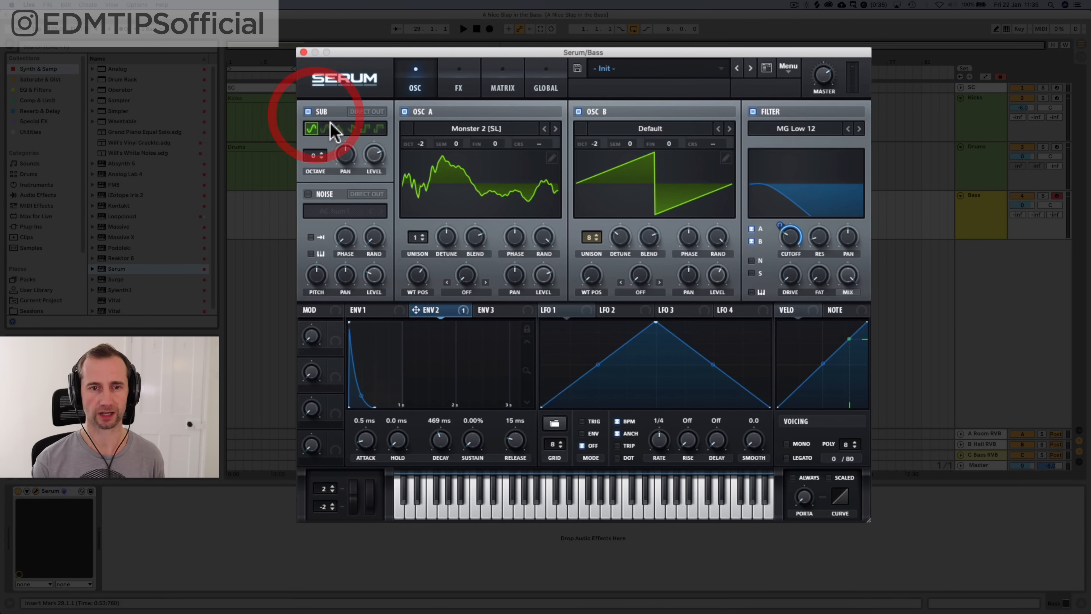
click(338, 129)
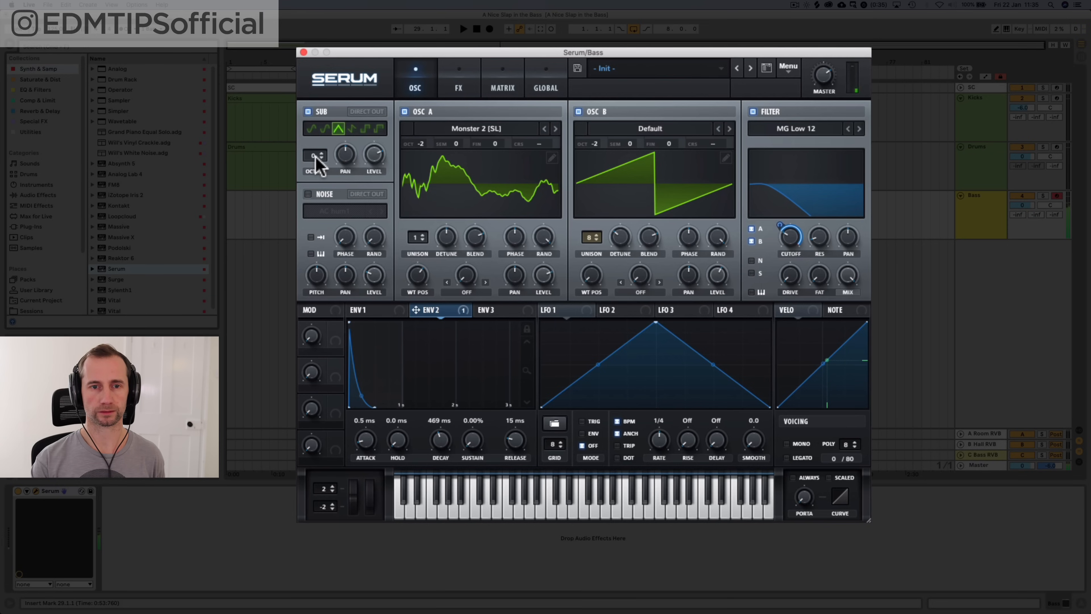
drag(316, 157, 315, 181)
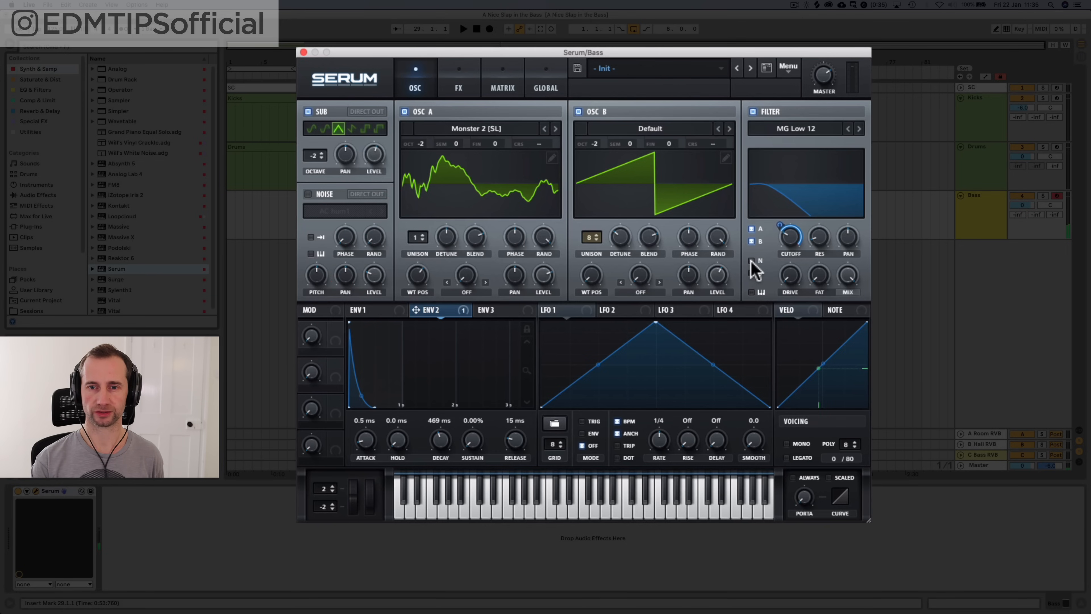
click(751, 274)
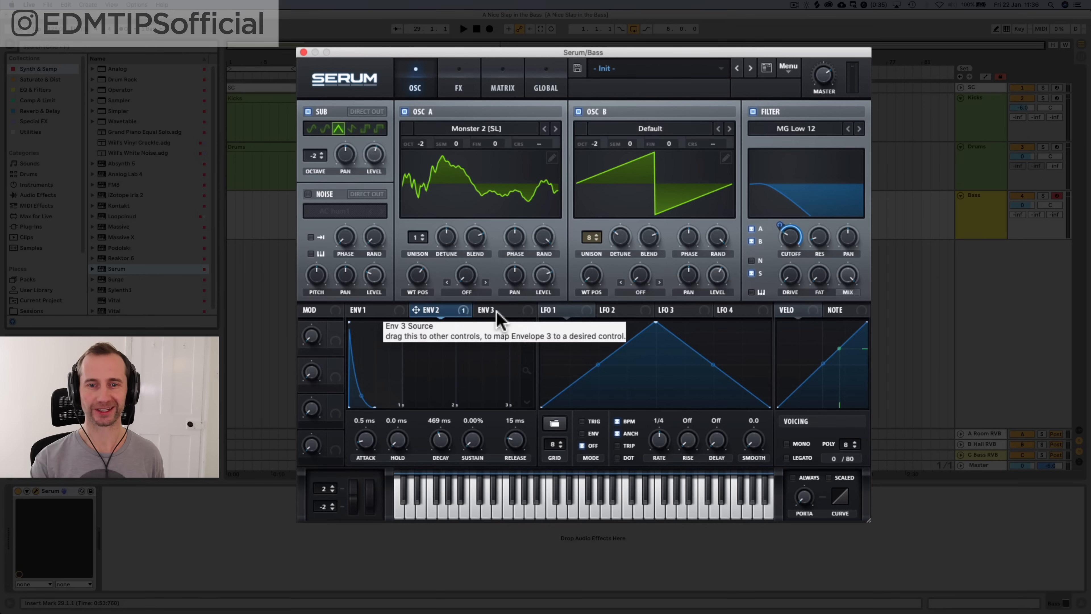
Set envelope 3's sustain to 0% and its decay to 15 ms
click(496, 310)
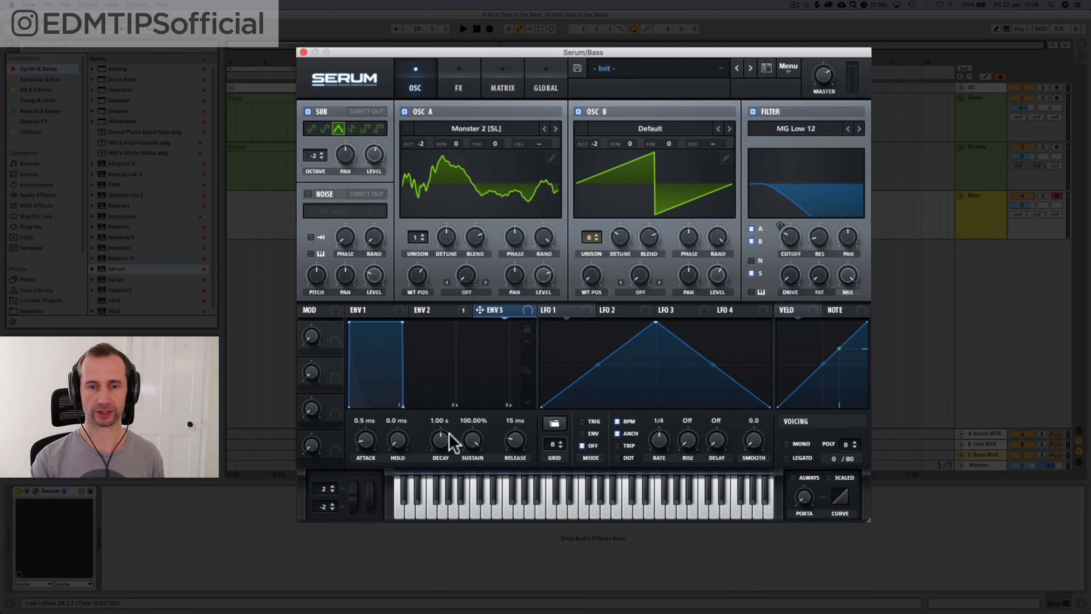
drag(474, 442, 515, 571)
drag(440, 441, 444, 479)
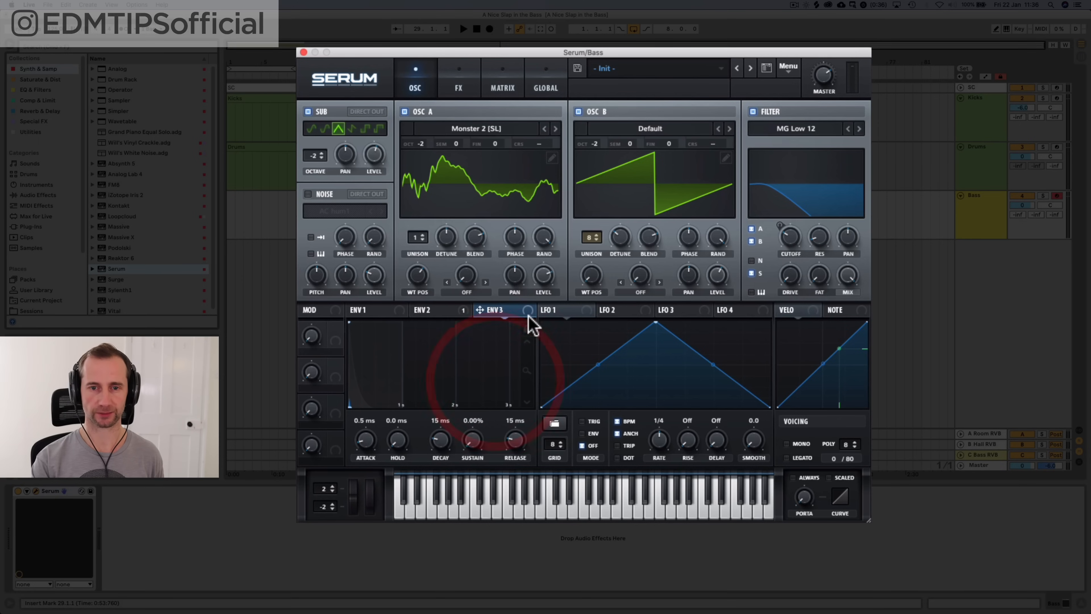
Assign envelope 3 to the coarse pitch of oscillators A and B, and set its decay to 100 ms
drag(526, 306, 540, 144)
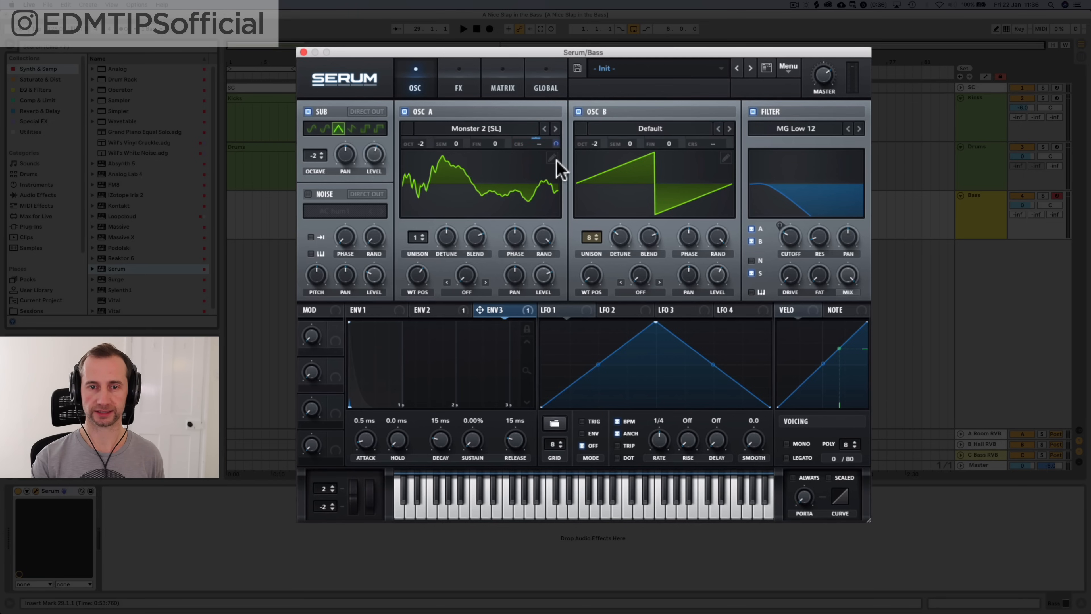
key(alt)
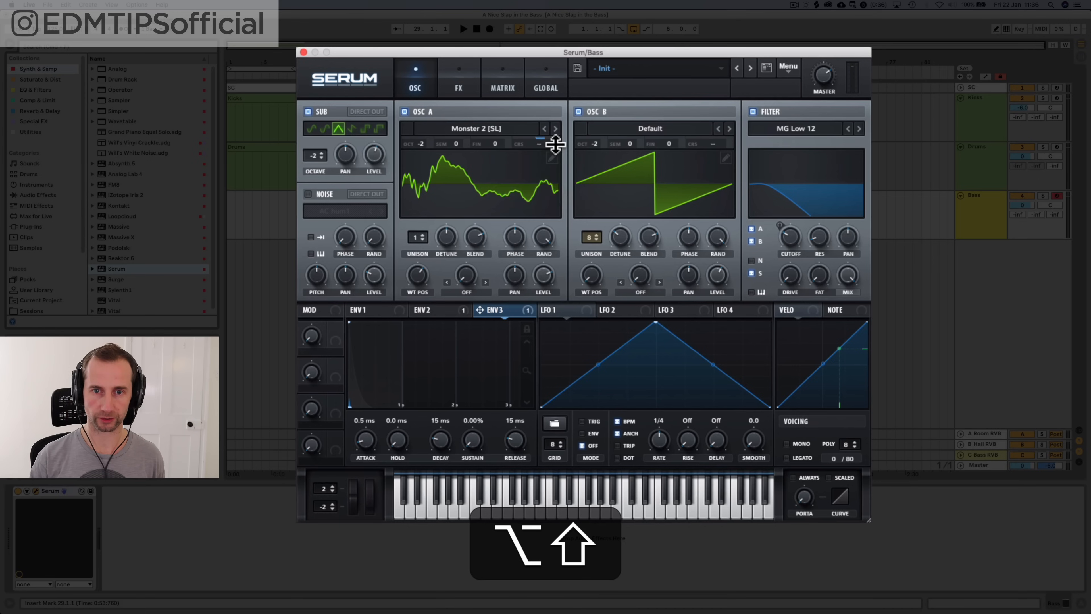
alt+shift+click(555, 145)
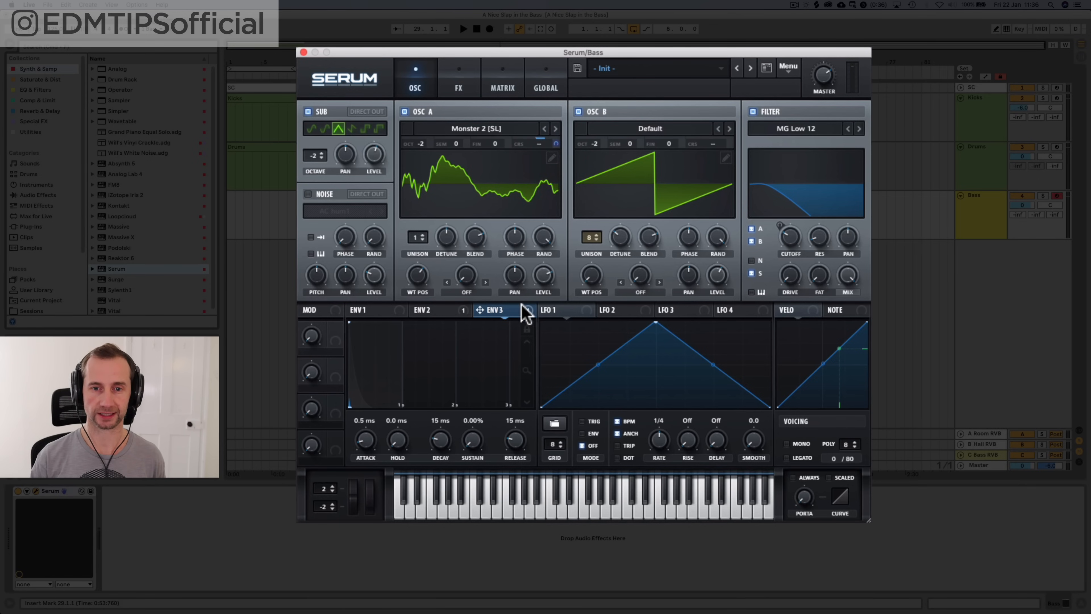
drag(531, 311, 712, 144)
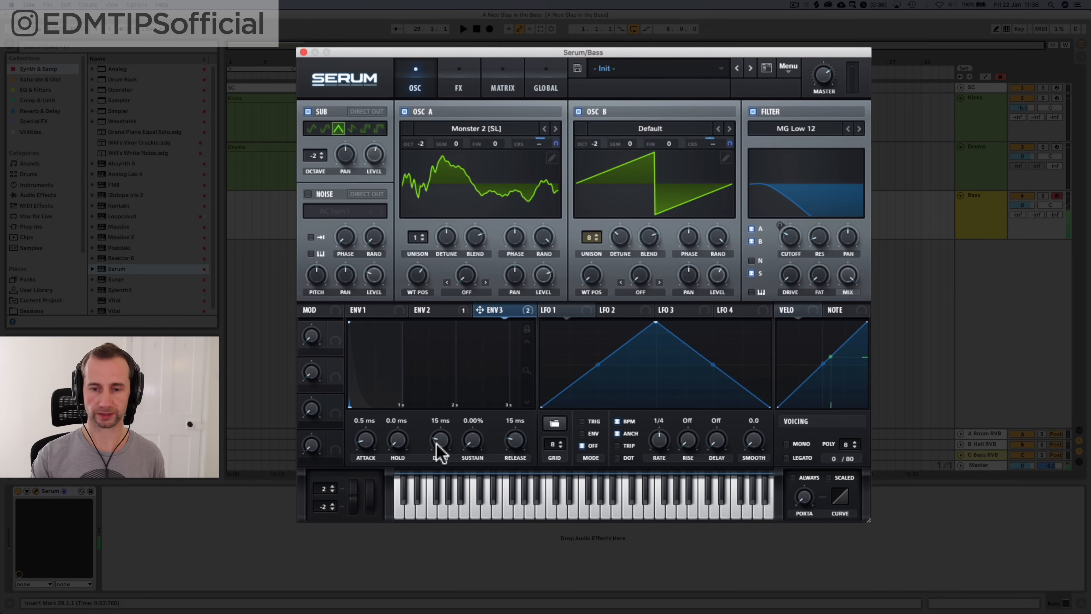
mouse_move(436, 442)
mouse_down()
mouse_move(436, 370)
mouse_move(441, 447)
mouse_move(437, 438)
mouse_up()
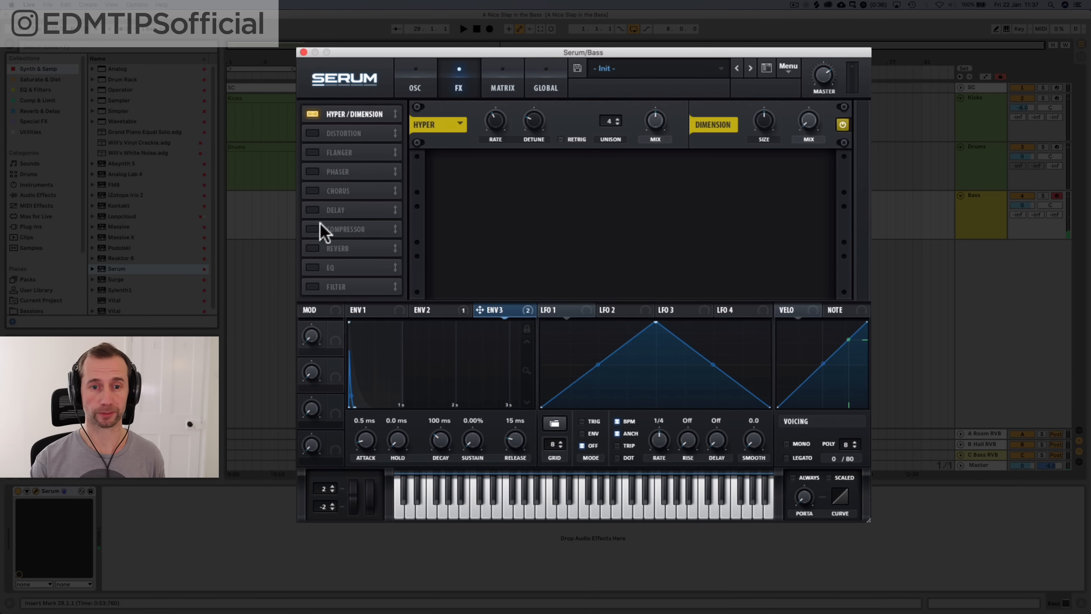
Enable the Compressor effect in Serum and raise its gain to about 6.9 dB
click(318, 229)
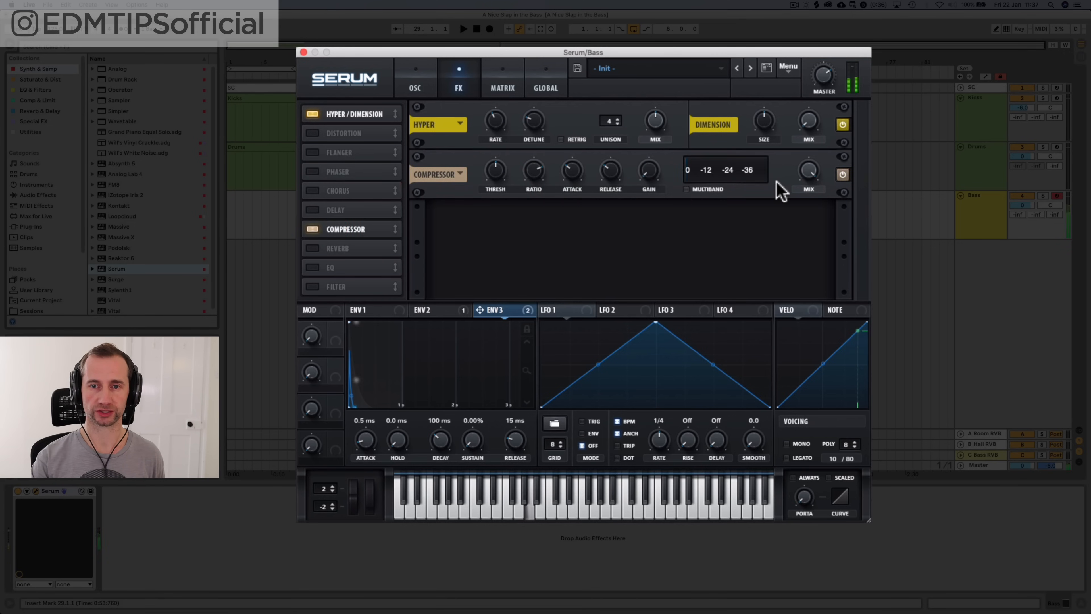
drag(648, 202, 655, 159)
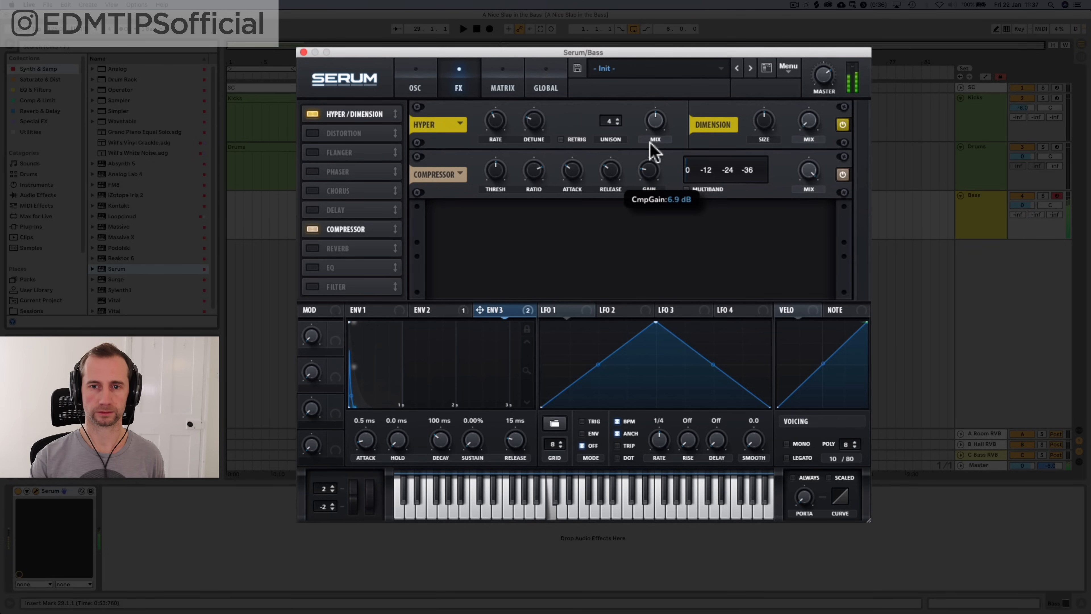
click(650, 141)
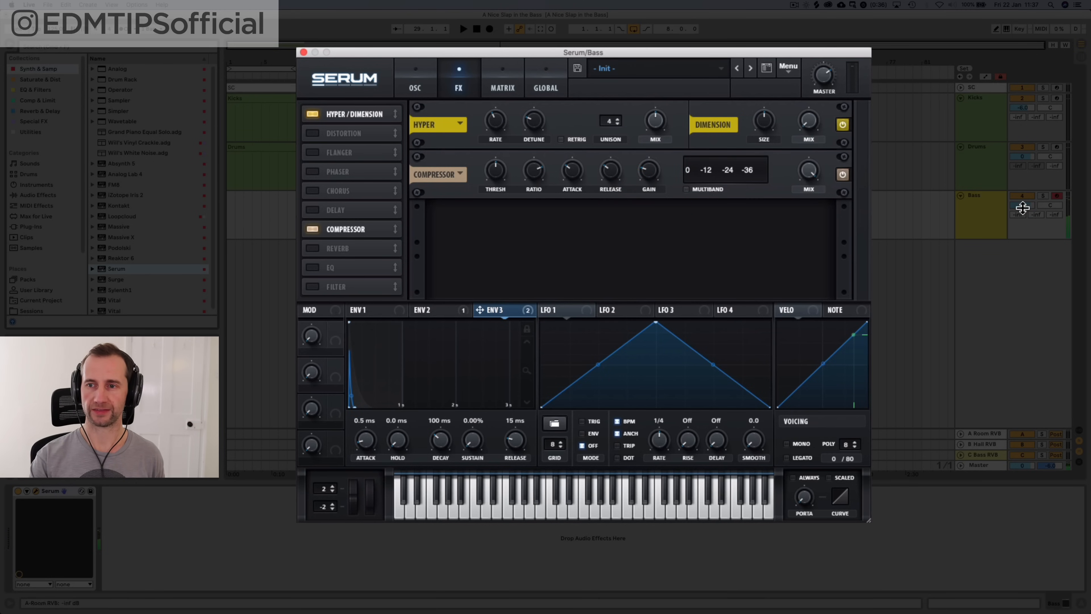
Set the Bass track's volume to -6 dB
click(1024, 207)
text(-6)
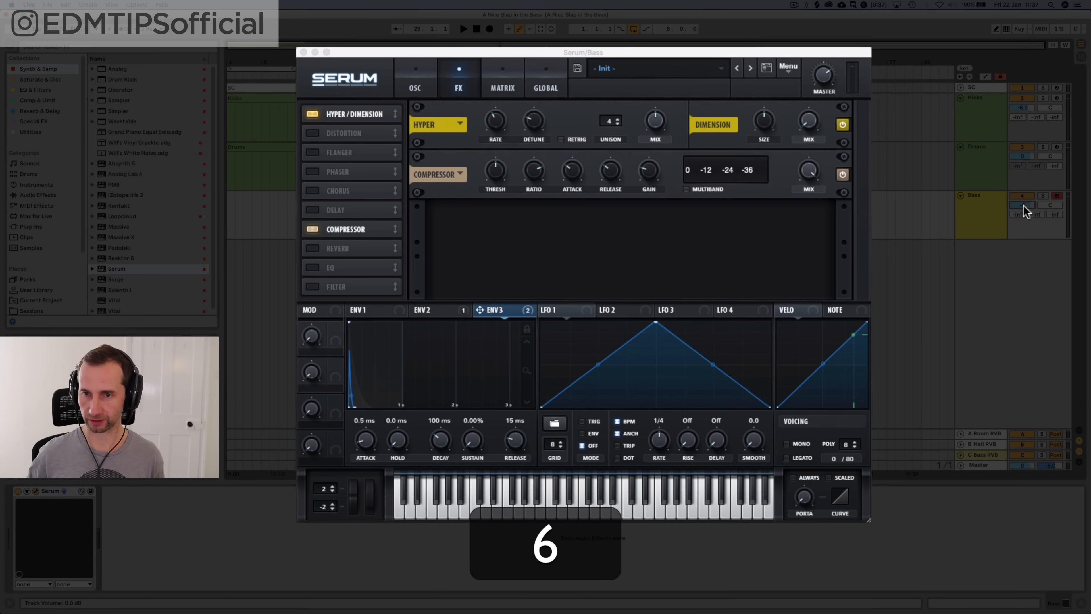
key(Return)
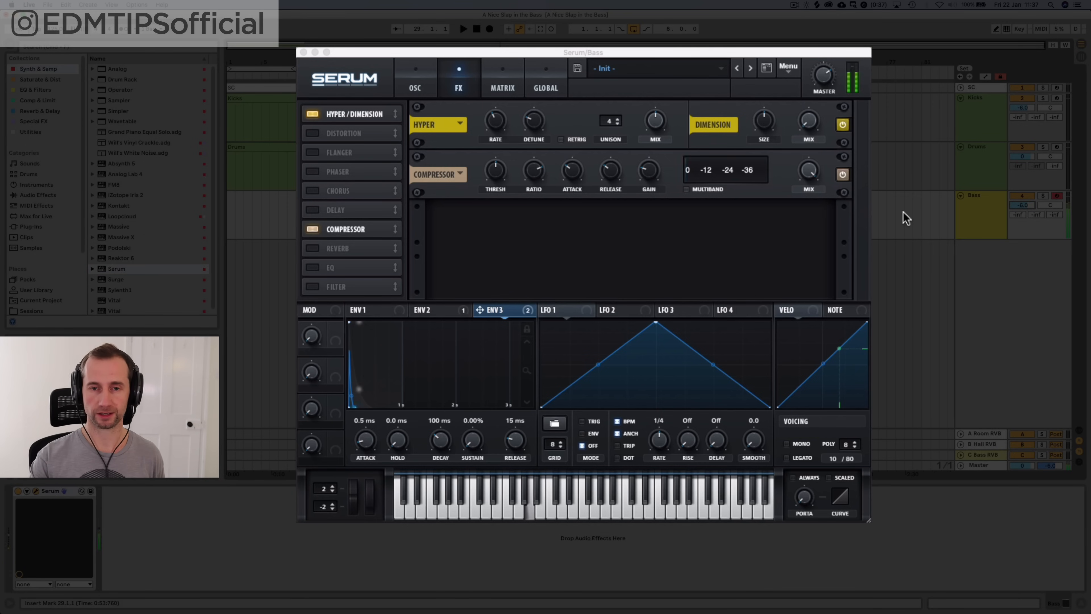
Add a Utility device after Serum on the Bass track and turn on its Bass Mono option
click(31, 131)
drag(112, 101, 169, 535)
click(120, 575)
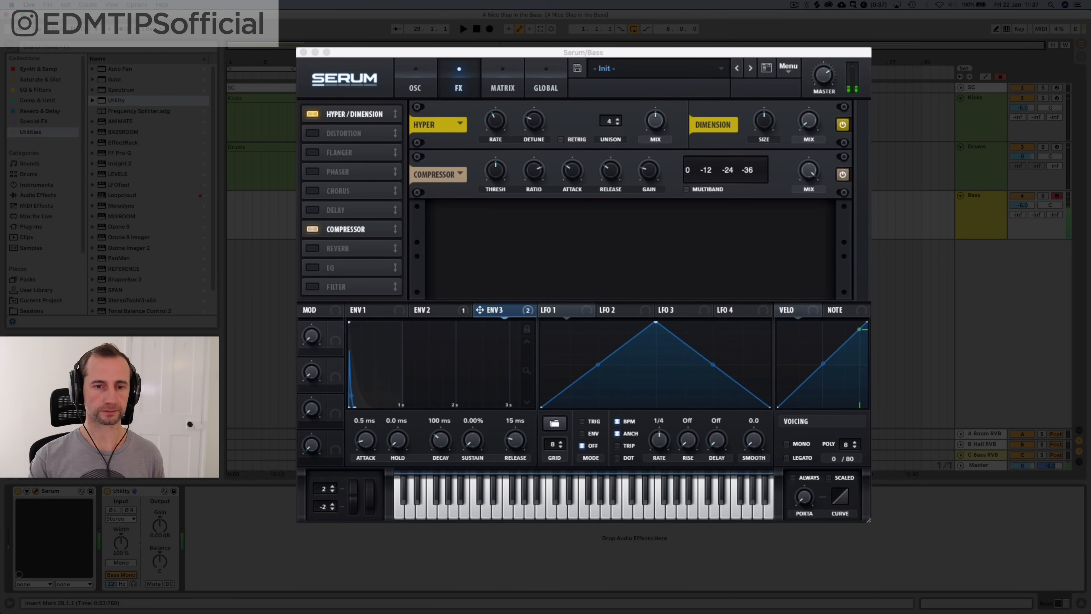
Close Serum and enter guide notes A2, B2, C3, D3, E3, F3, G3 and A3 at the start of the Bass clip
click(303, 52)
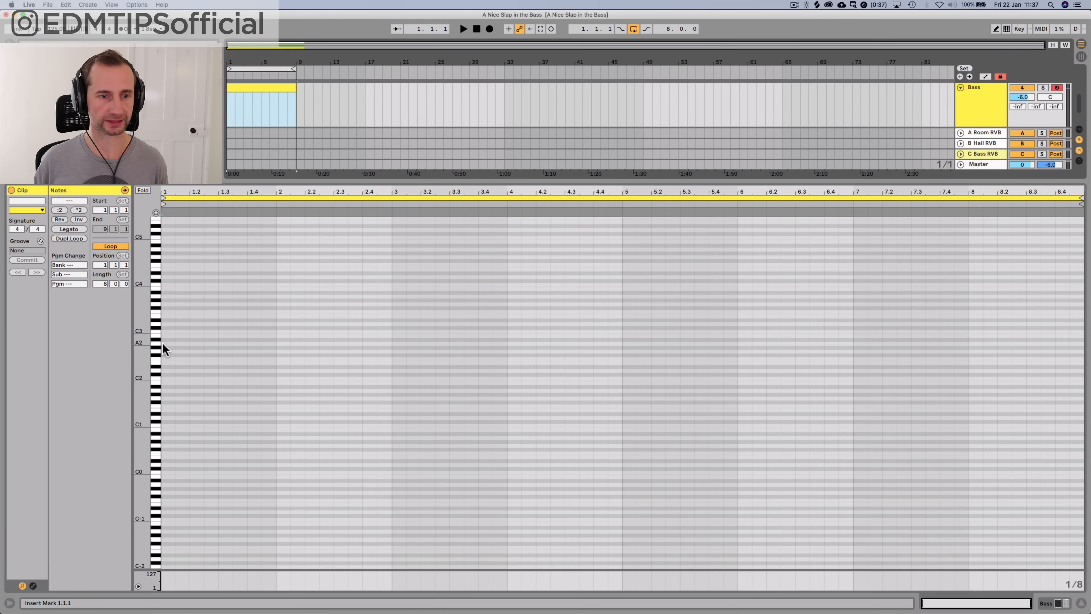
double_click(164, 342)
double_click(167, 335)
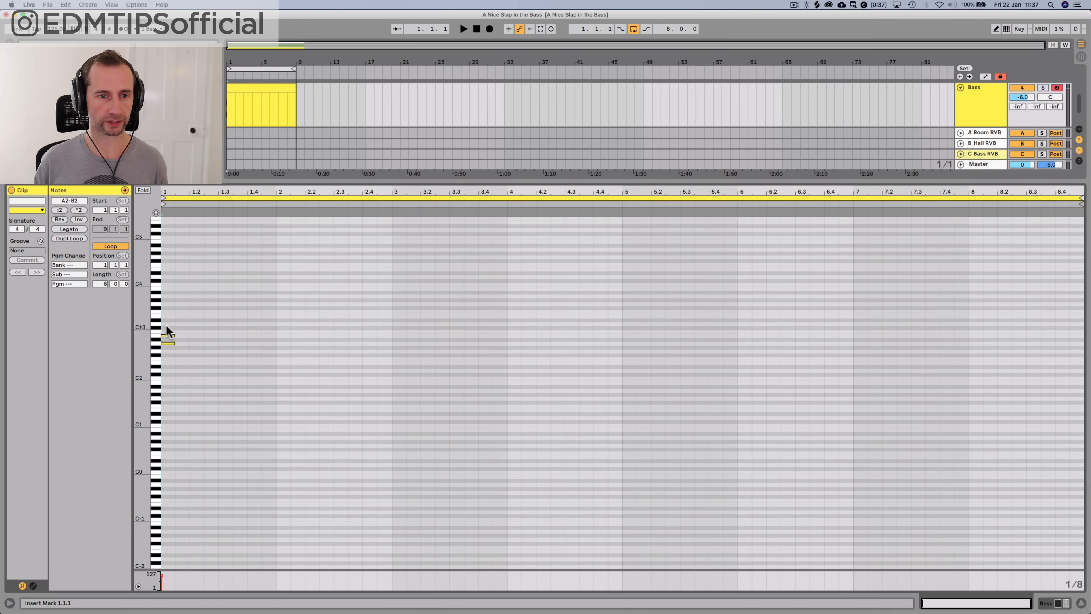
double_click(167, 332)
drag(156, 335, 157, 335)
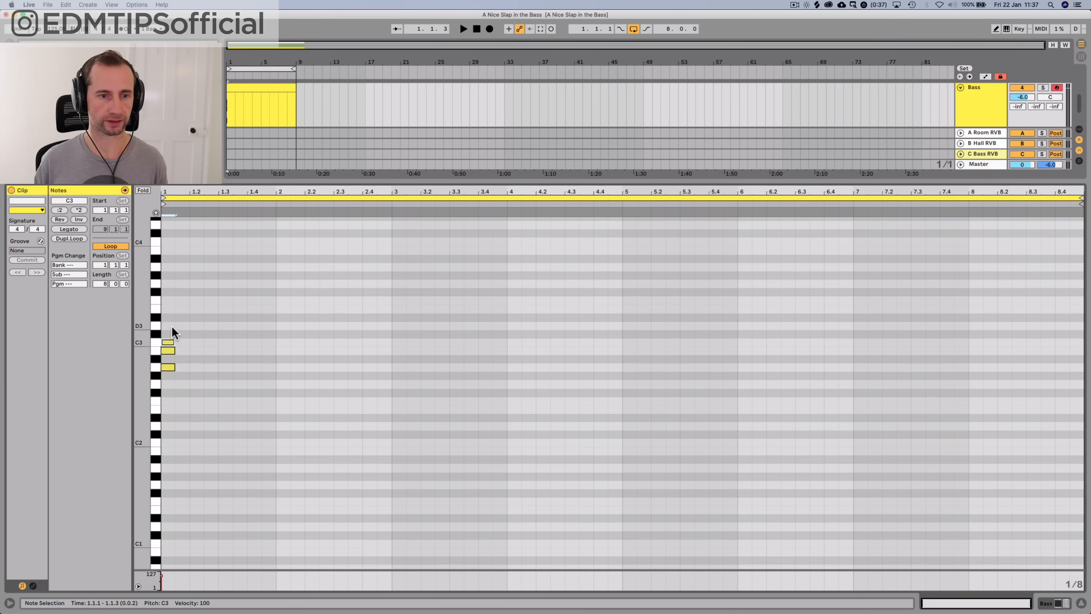
double_click(167, 325)
double_click(167, 309)
double_click(167, 300)
click(168, 292)
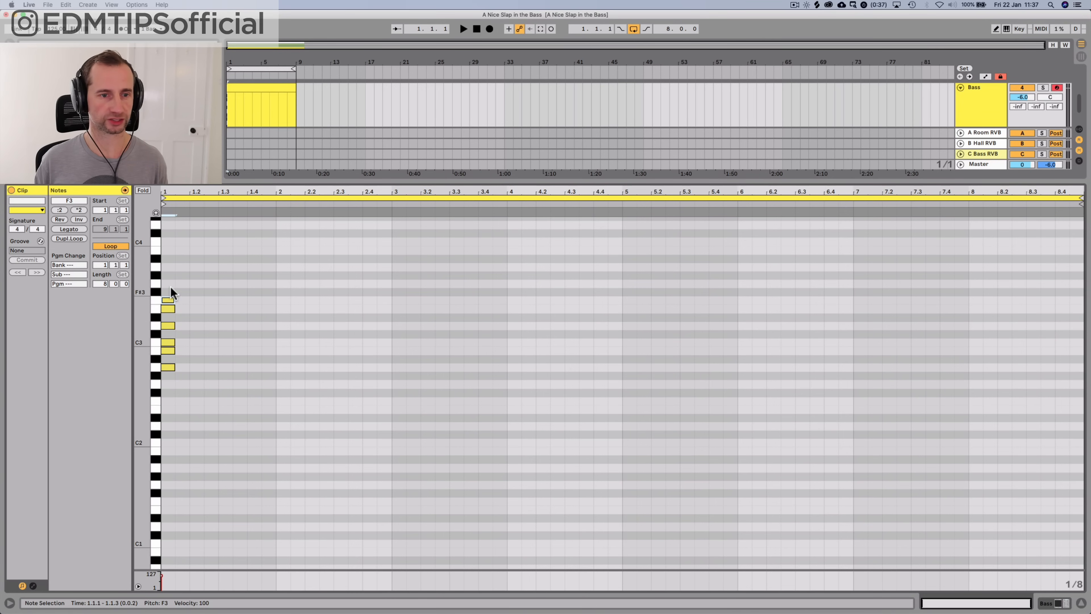
double_click(167, 284)
double_click(167, 267)
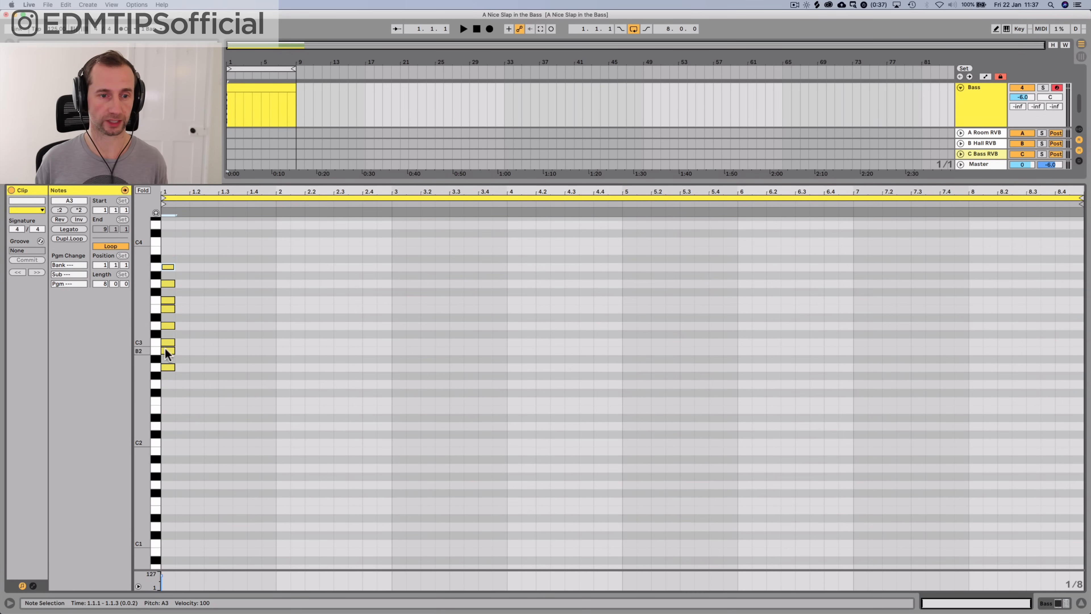
Extend the guide notes to span A1 to A4 in the folded piano roll, and shift them all just before the clip start
click(167, 381)
drag(166, 381, 152, 212)
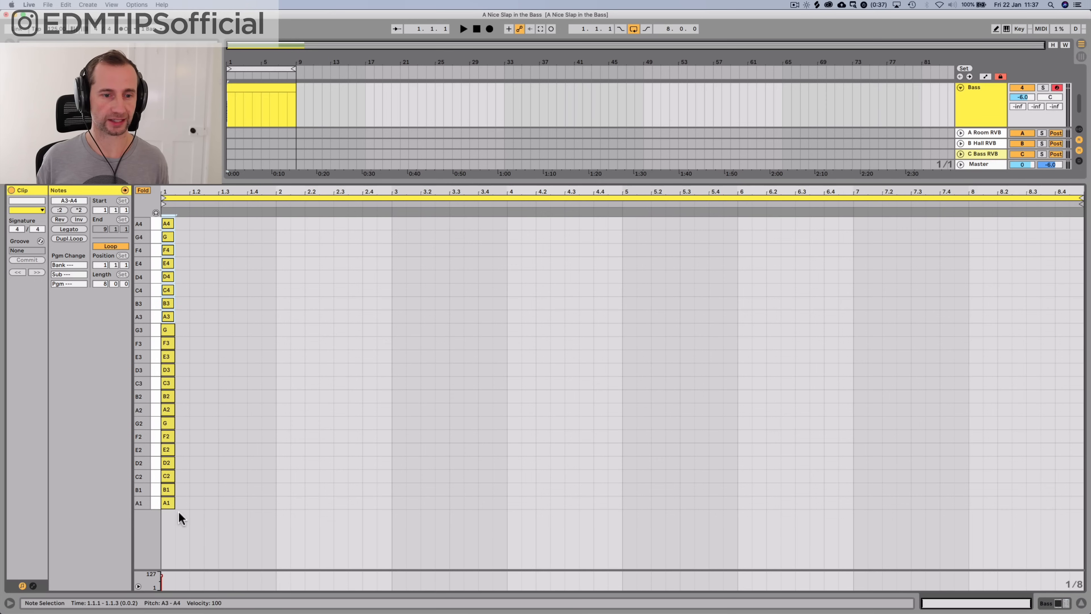
drag(178, 516, 165, 215)
key(Left)
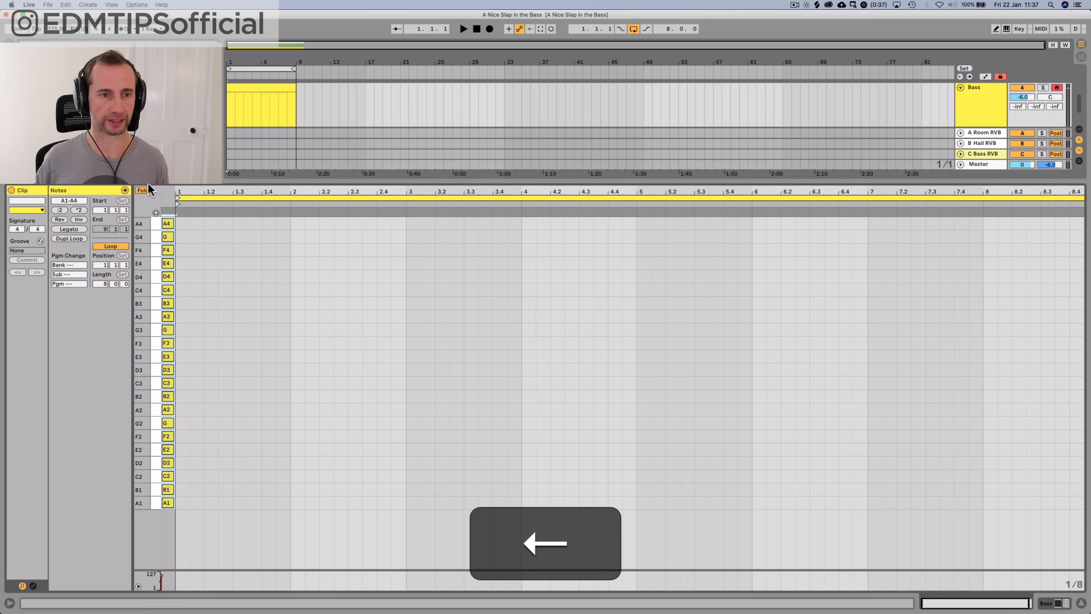
click(143, 190)
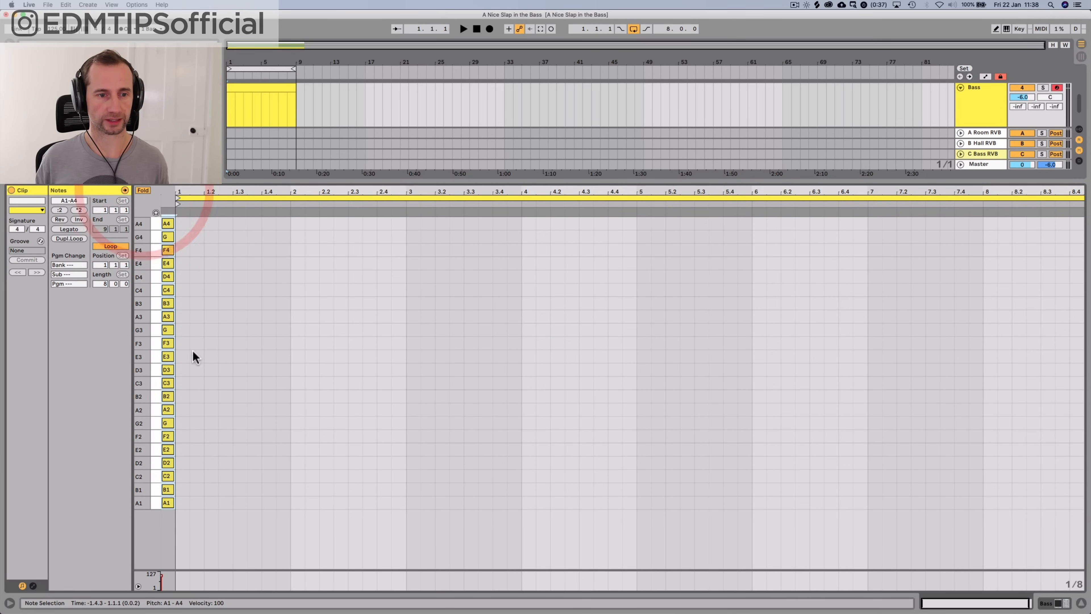
Enter the bass notes A2, A2, D3, D3 and C3 across the first bar of the clip, checking them during playback
key(space)
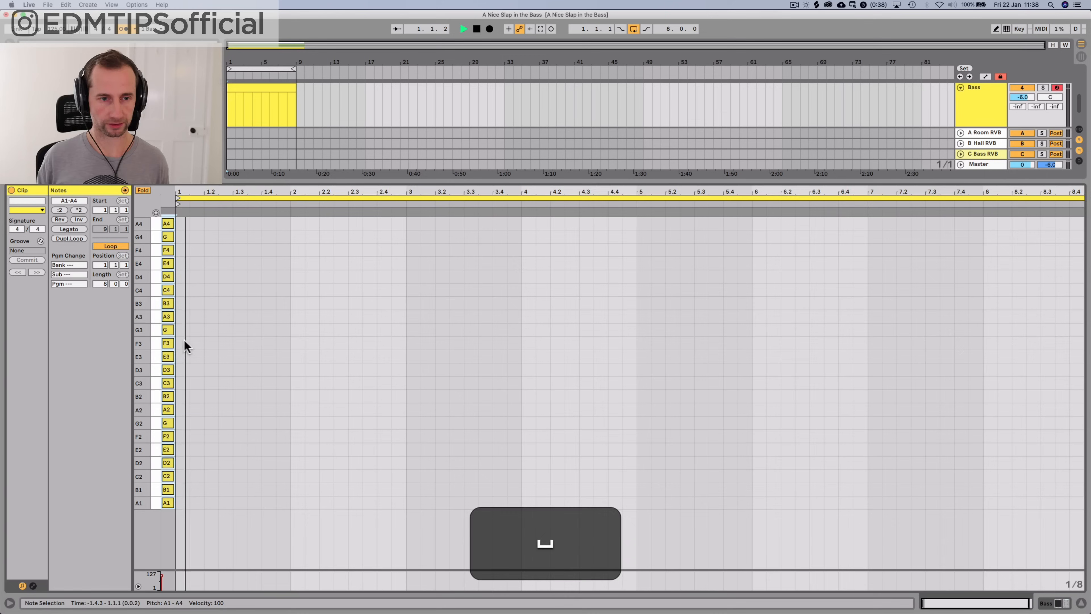
scroll(186, 346, up, 5)
double_click(207, 317)
key(shift+Down)
double_click(256, 410)
double_click(285, 369)
key(space)
double_click(336, 370)
double_click(394, 383)
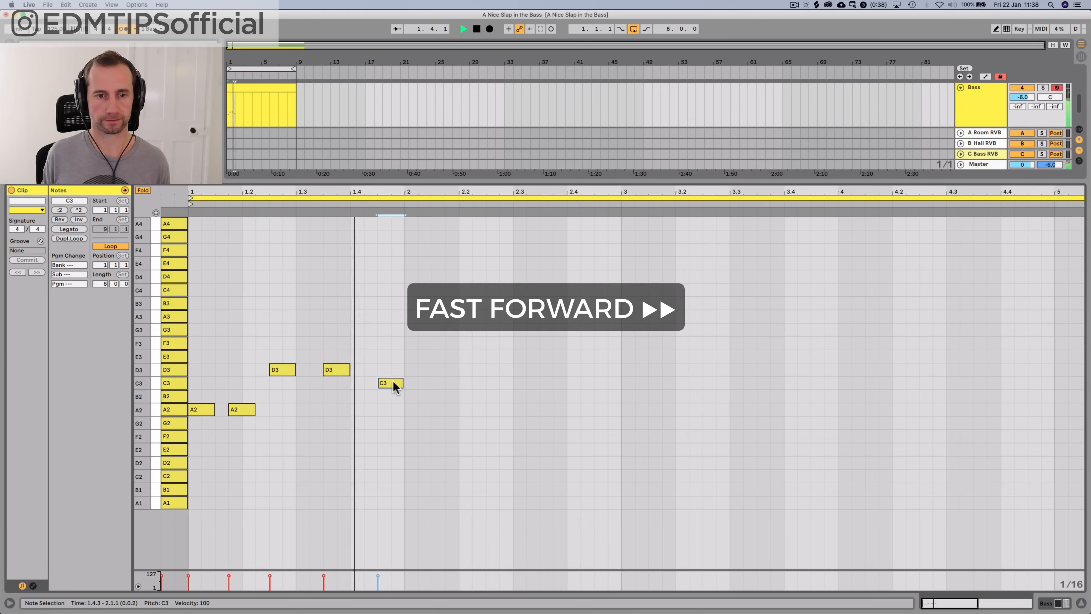
Continue the bassline through the second bar with the notes C3, F2, F2 and G2
double_click(445, 383)
double_click(501, 437)
double_click(553, 436)
double_click(610, 424)
key(alt+space)
click(203, 327)
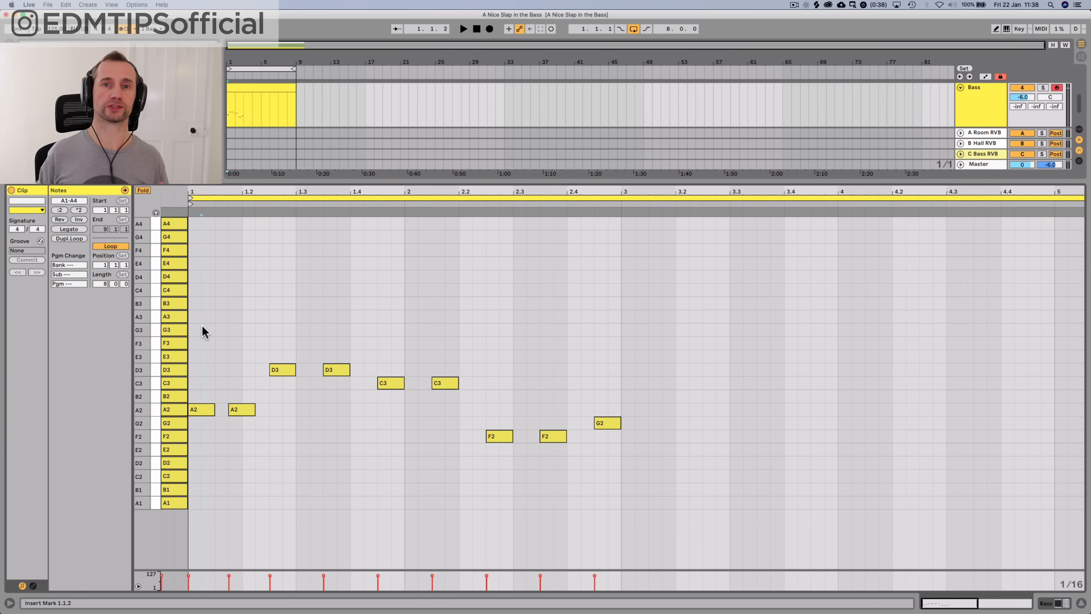
Raise the second A2, D3 and C3 by an octave, move the two F2 notes to F3 and F4, and play the bassline
click(242, 412)
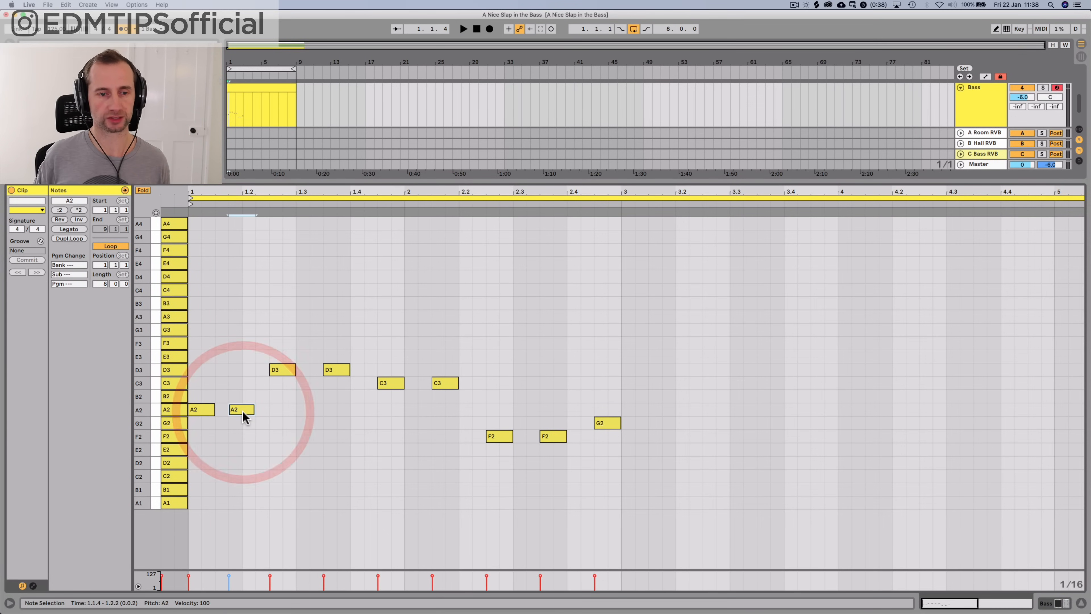
key(shift+Up)
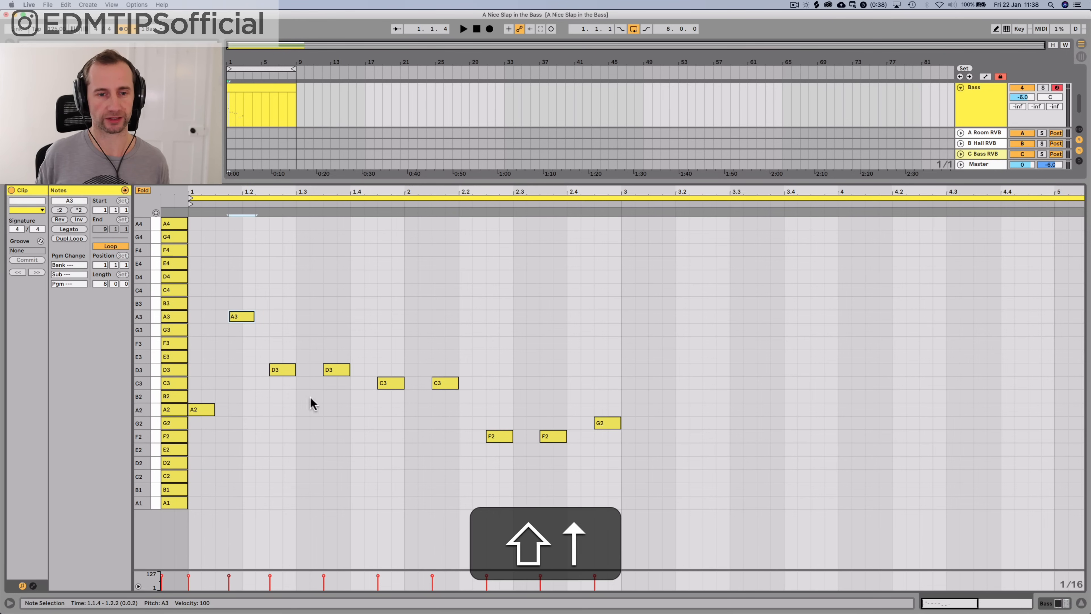
click(335, 372)
key(shift+Up)
click(439, 380)
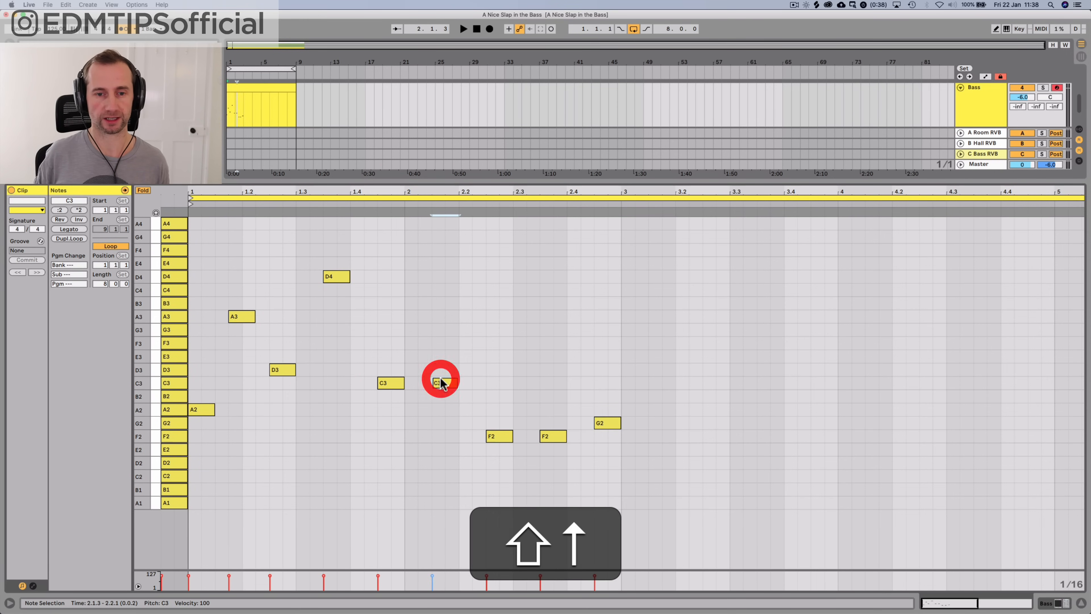
key(shift+Up)
key(shift+space)
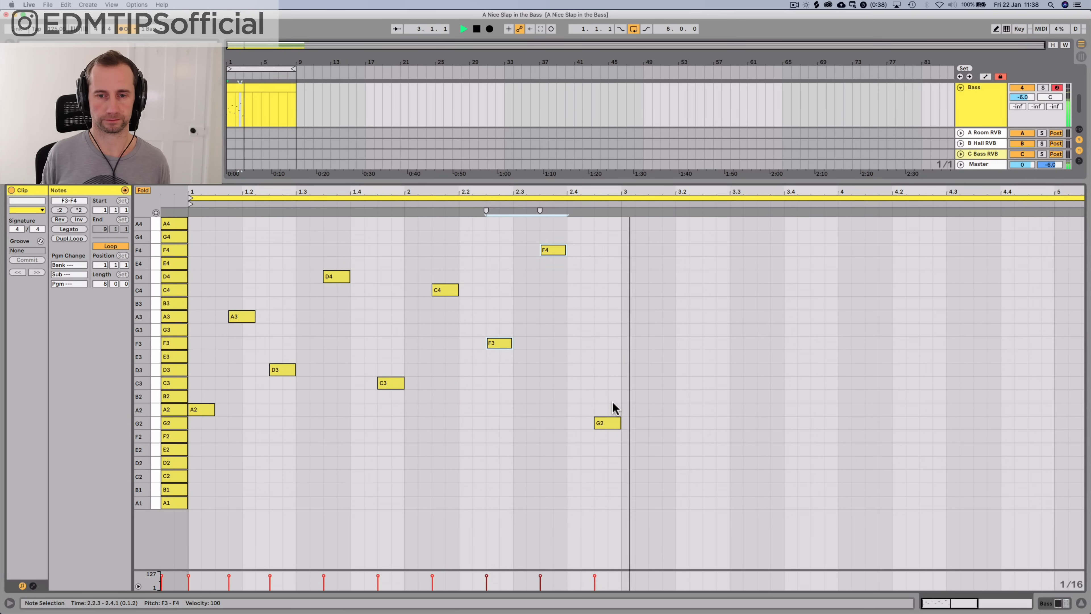
key(space)
Load the Logic 8 Swing 64 groove into the groove pool, apply it to the Bass clip, and audition it
key(shift+Tab)
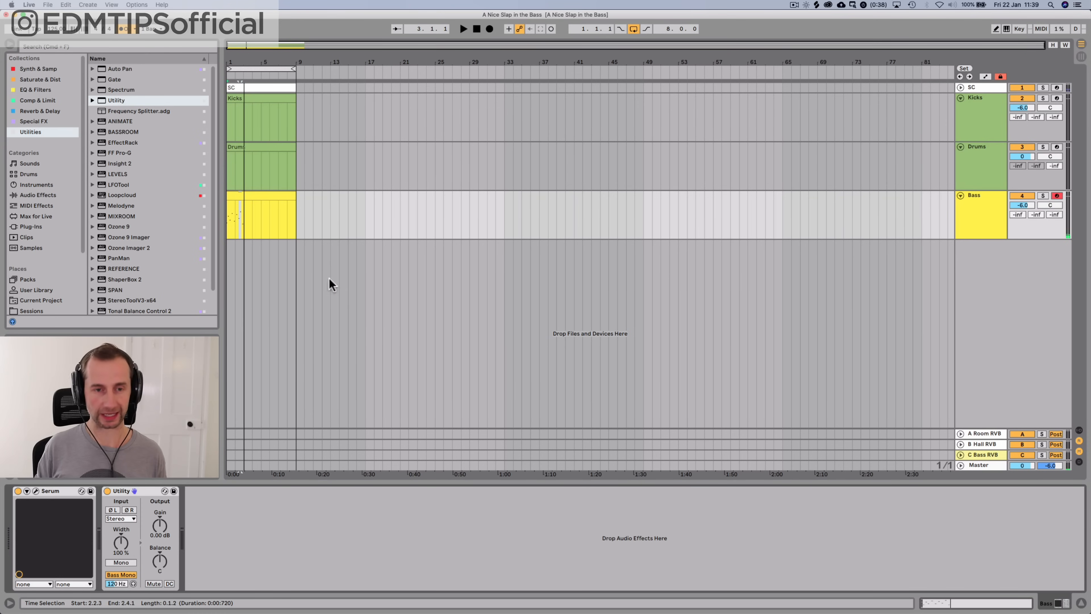
key(k)
right_click(37, 366)
click(50, 371)
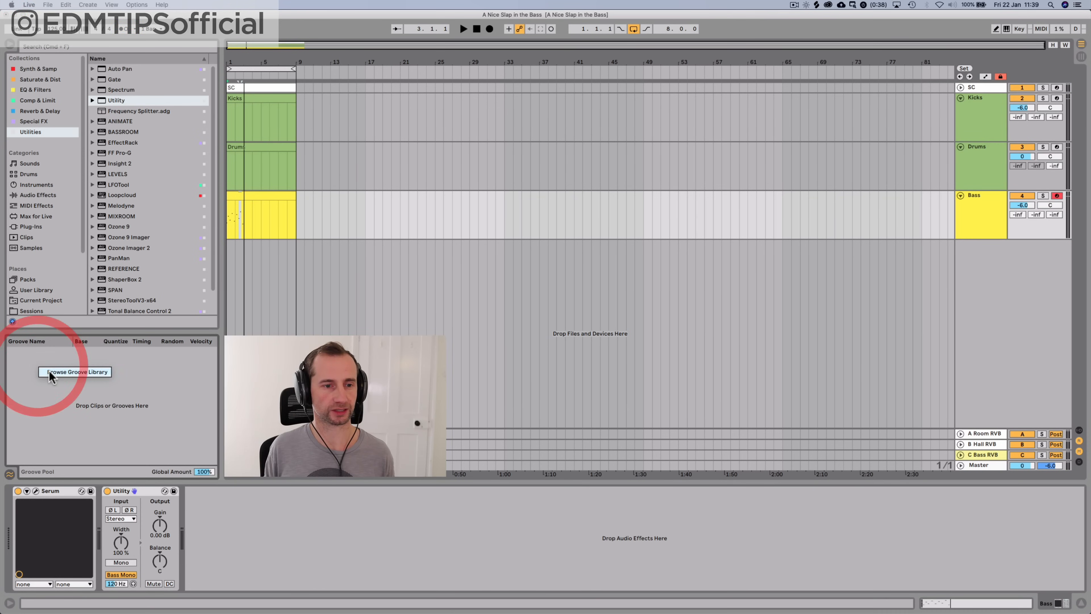
key(Right)
scroll(129, 202, down, 4)
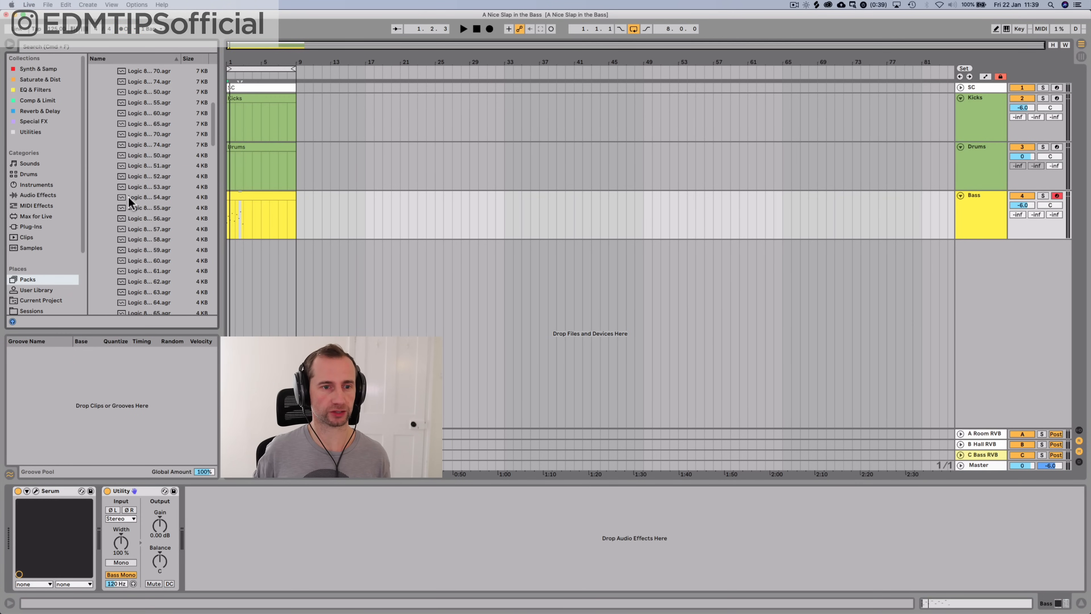
drag(146, 273, 63, 446)
drag(30, 351, 273, 215)
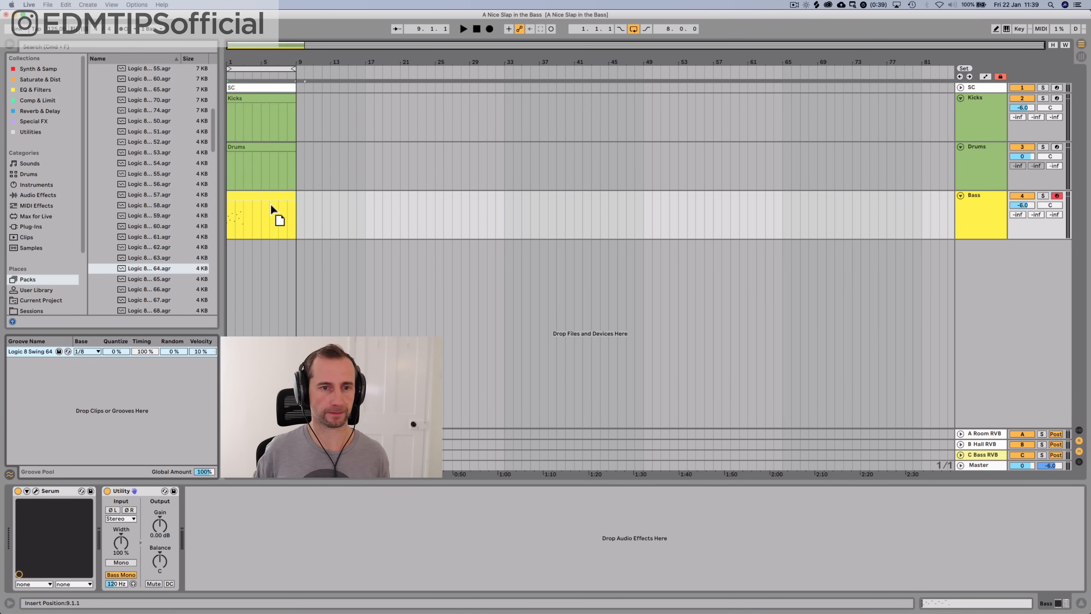
click(268, 200)
key(space)
click(255, 229)
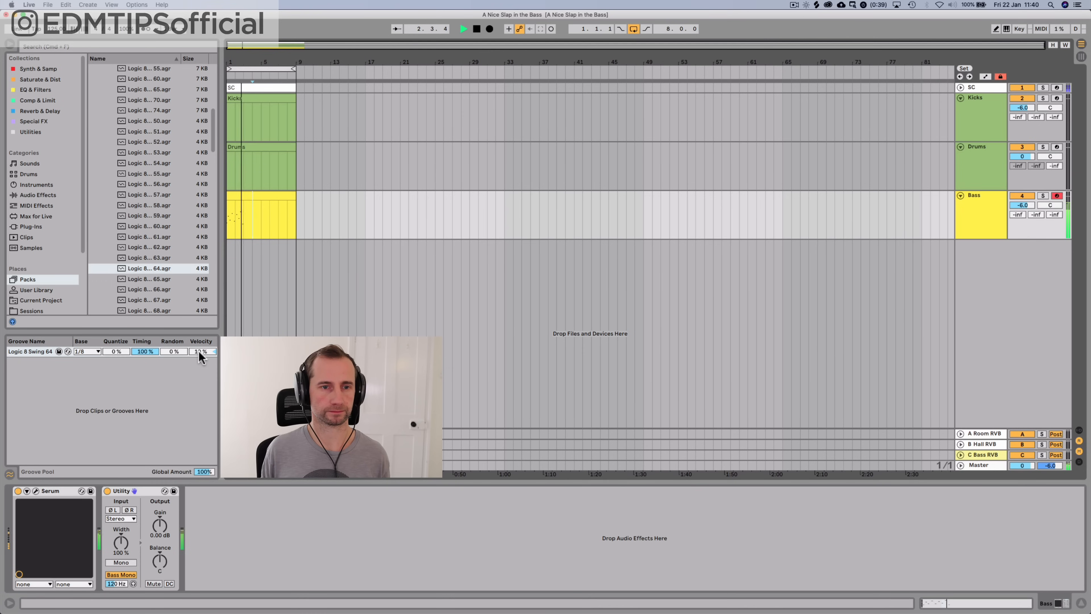
key(space)
Add an audio track with Will Kick 1.wav on every beat of a two-bar loop, and set its volume to -6 dB
key(super+t)
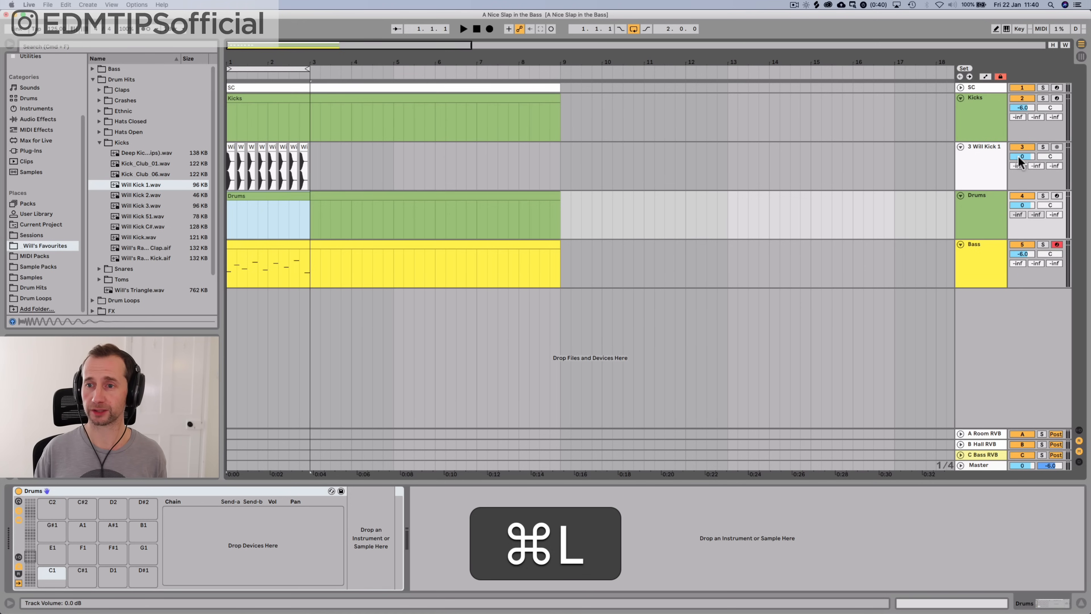
click(1018, 155)
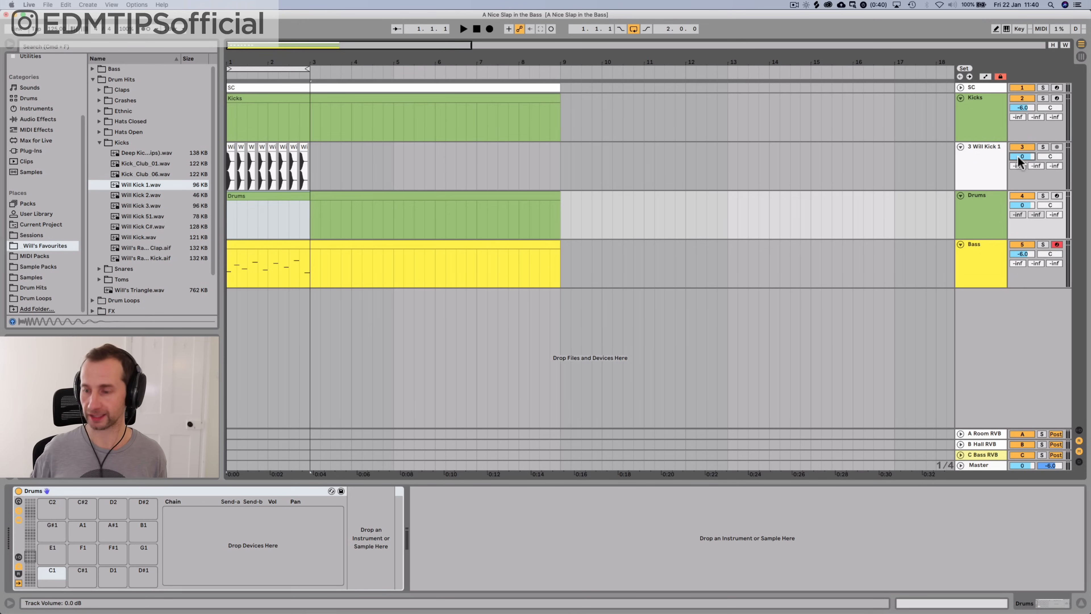
text(-6)
key(Return)
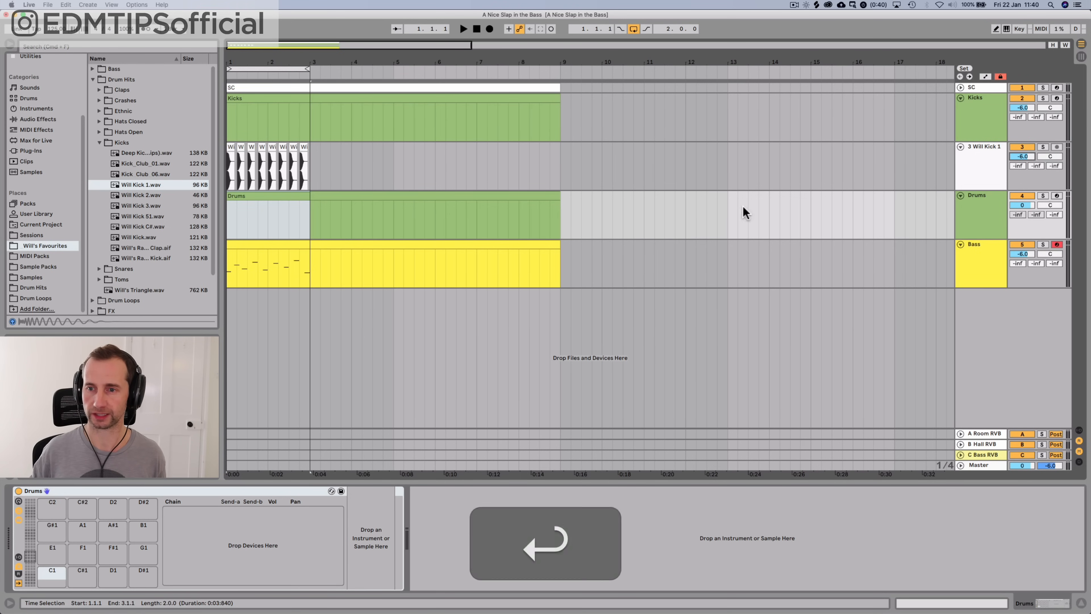
key(space)
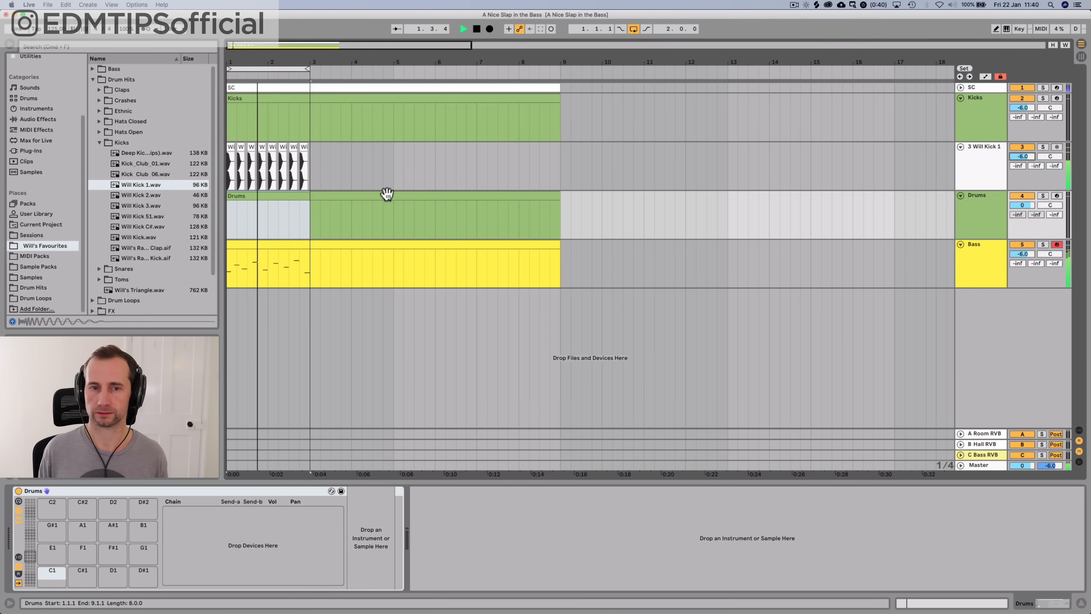
key(space)
Delete the Logic 8 Swing 64 groove and load Logic 16 Swing 60 from the groove library into the groove pool
click(268, 244)
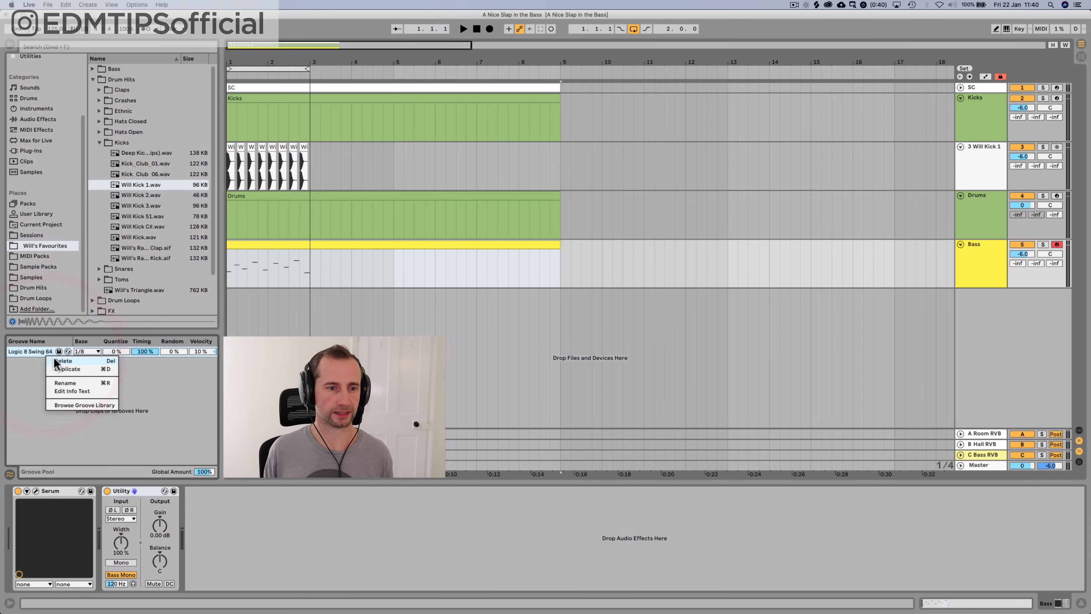
click(53, 361)
click(44, 408)
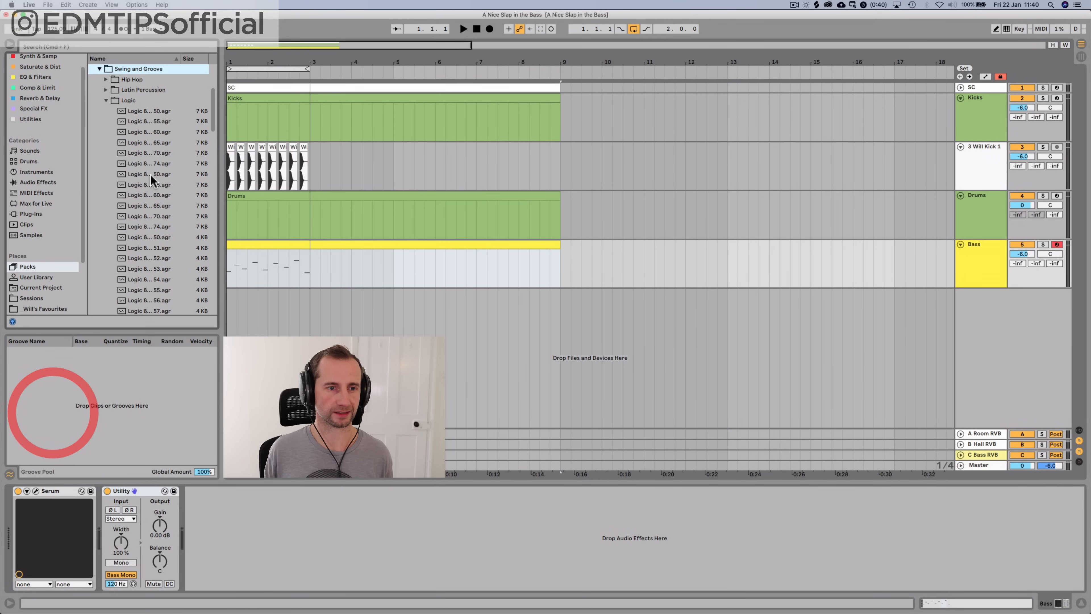
scroll(154, 175, down, 5)
scroll(154, 176, down, 4)
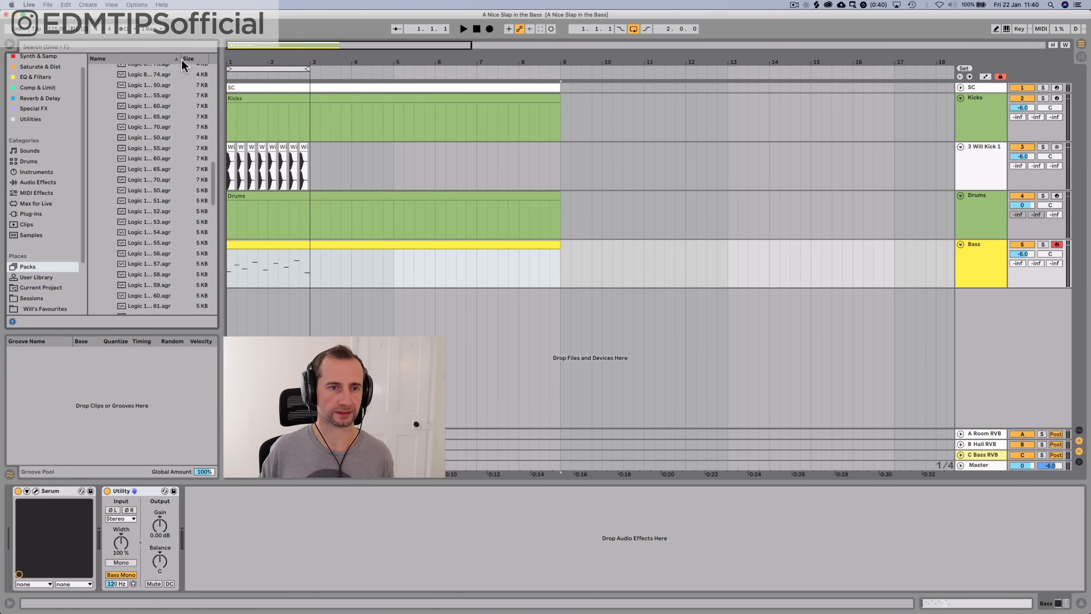
scroll(147, 241, down, 2)
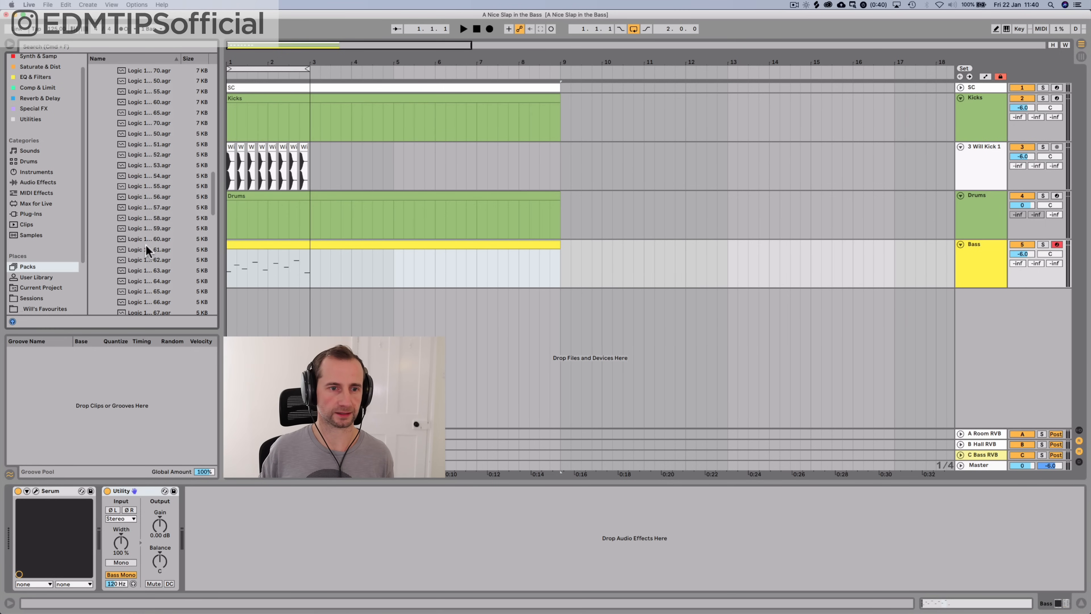
drag(146, 239, 103, 378)
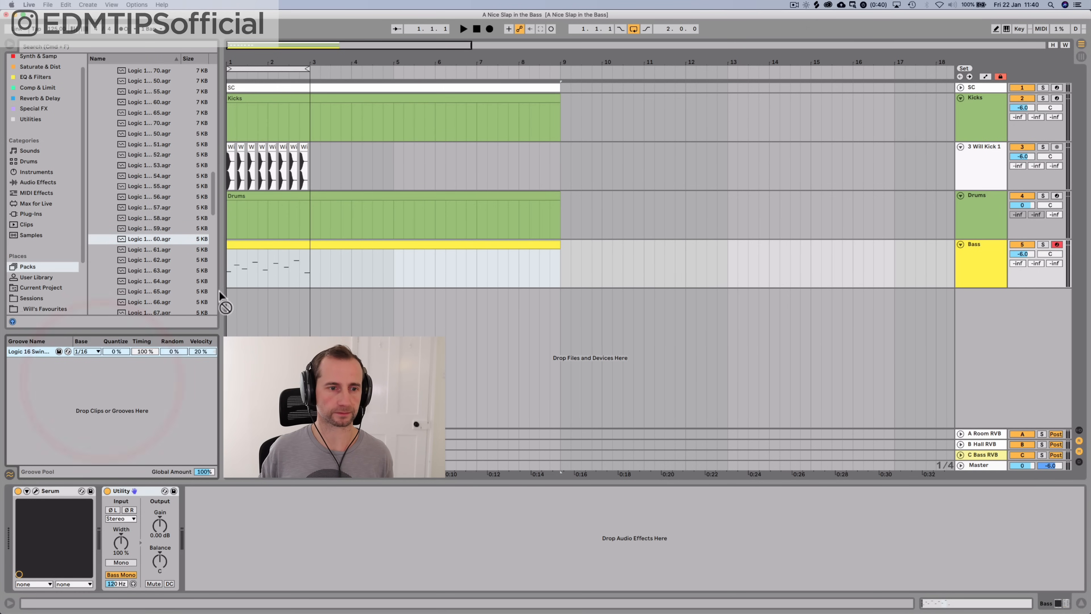
Apply the Logic 16 Swing 60 groove to the Bass clip and play the bassline together with the kick
click(248, 242)
double_click(248, 242)
key(space)
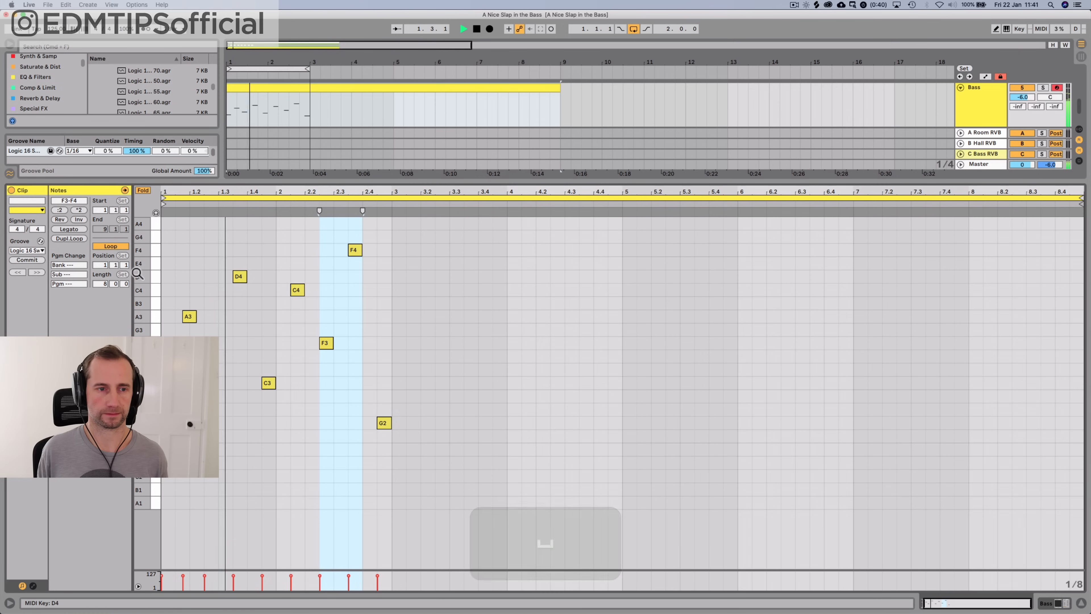
key(shift+Tab)
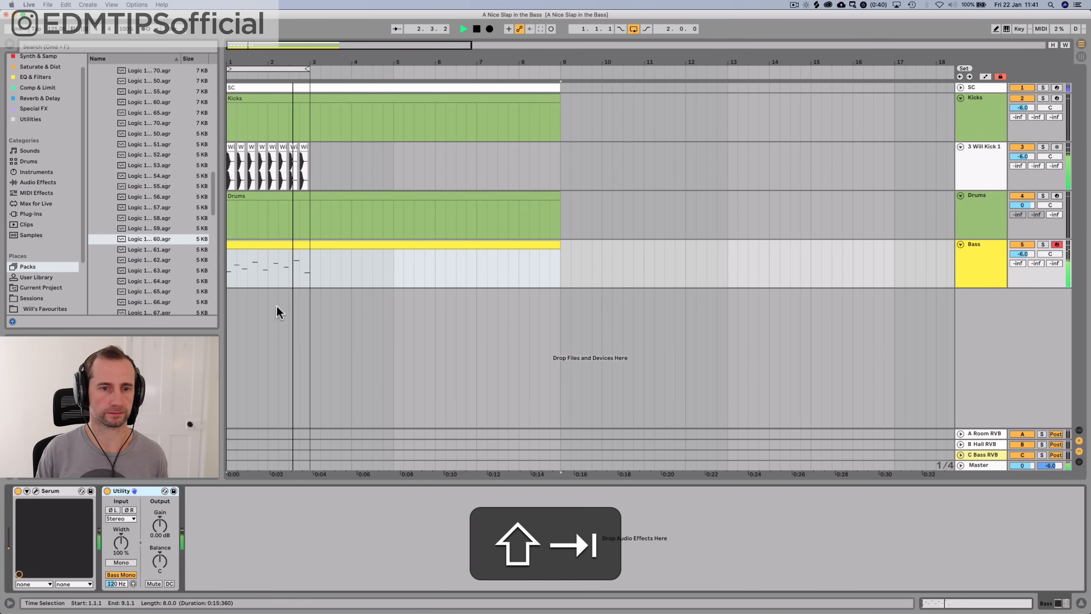
click(397, 127)
key(space)
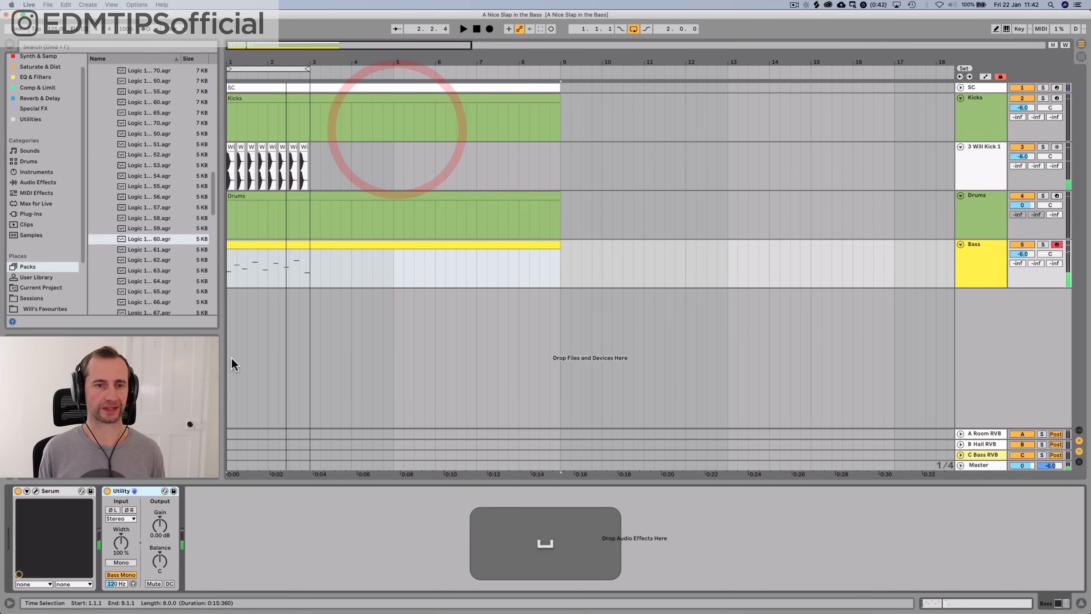
click(297, 289)
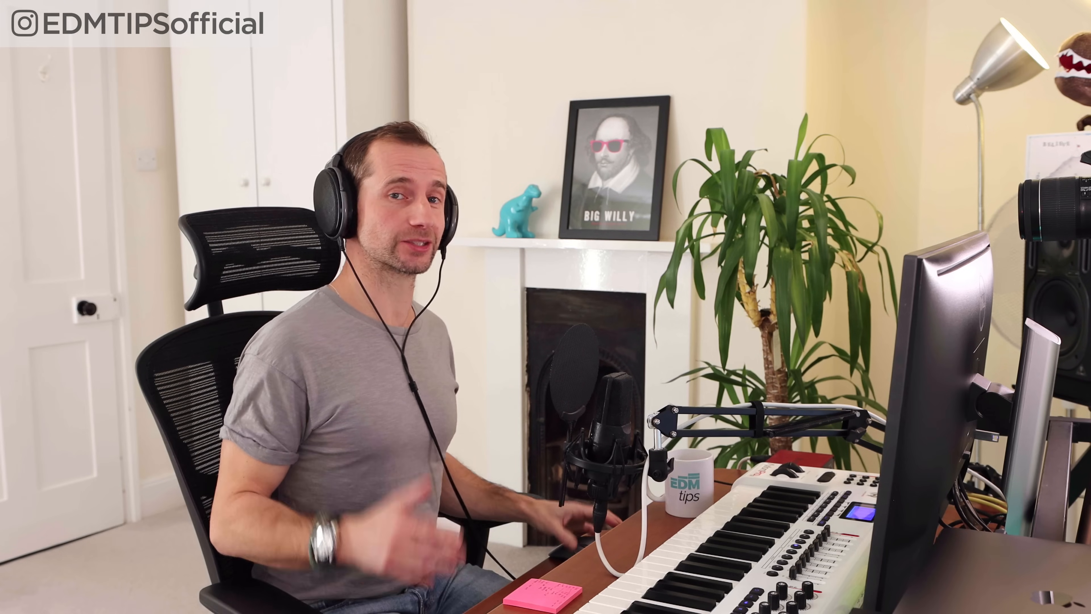
Audition the clap samples and load VEH3 Claps 037 onto the C1 pad of the Drums rack
click(139, 172)
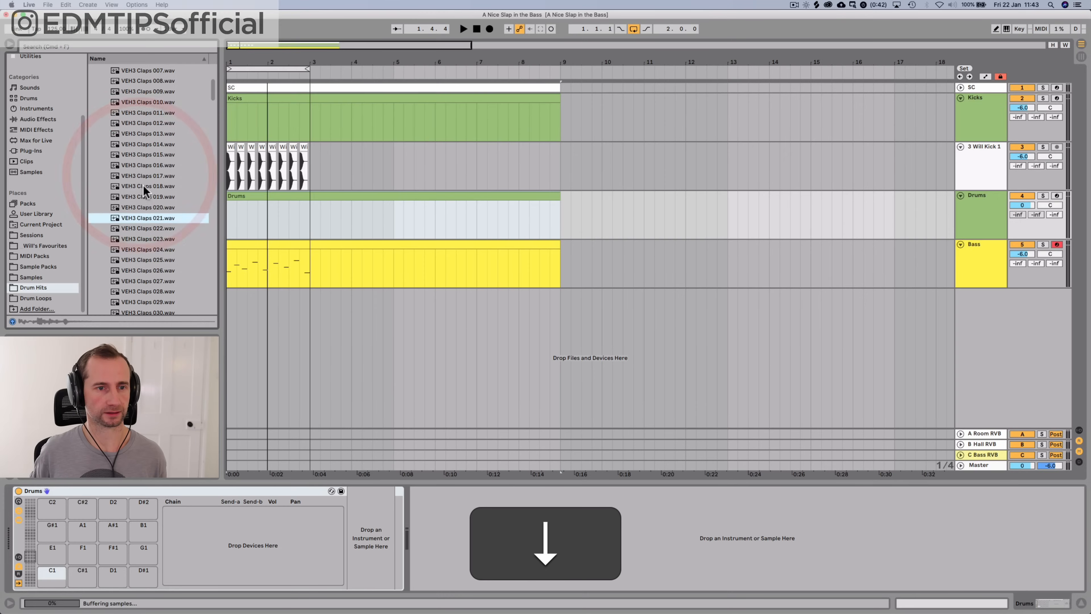
scroll(143, 190, down, 5)
key(Down)
key(Down)
key(Down)
key(Down)
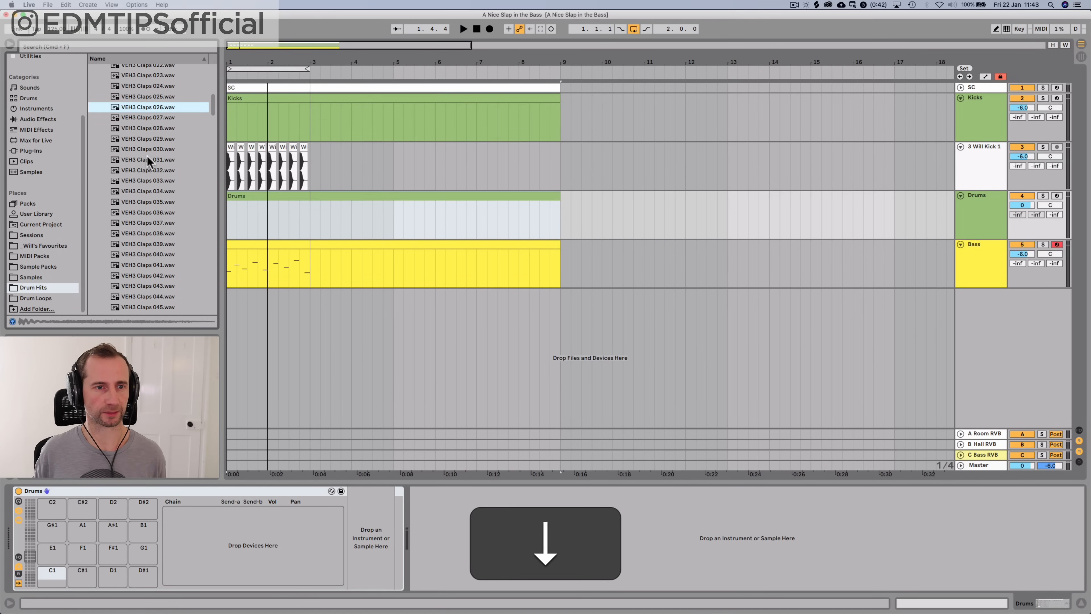
drag(149, 223, 54, 572)
Audition more clap samples and layer VEH3 Claps 048 onto the C#1 pad of the Drums rack
click(161, 264)
key(Down)
key(Down)
key(Down)
key(Down)
key(Down)
key(Down)
key(Down)
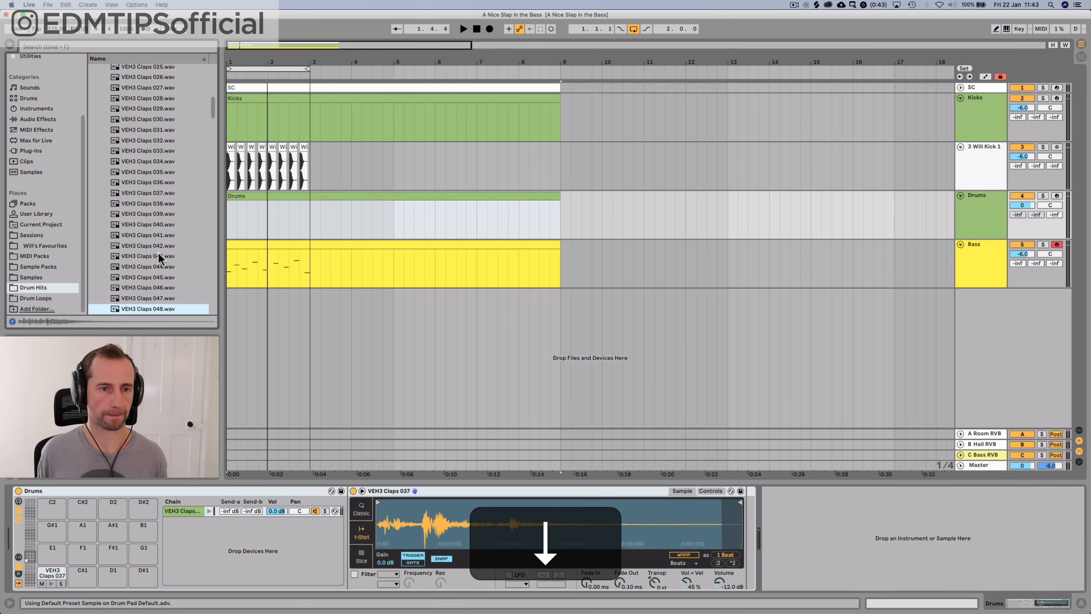
key(Up)
key(Down)
drag(151, 310, 85, 573)
Duplicate the two layered clap notes onto beats 2 and 4 of every bar in the eight-bar Drums clip
key(ctrl+d)
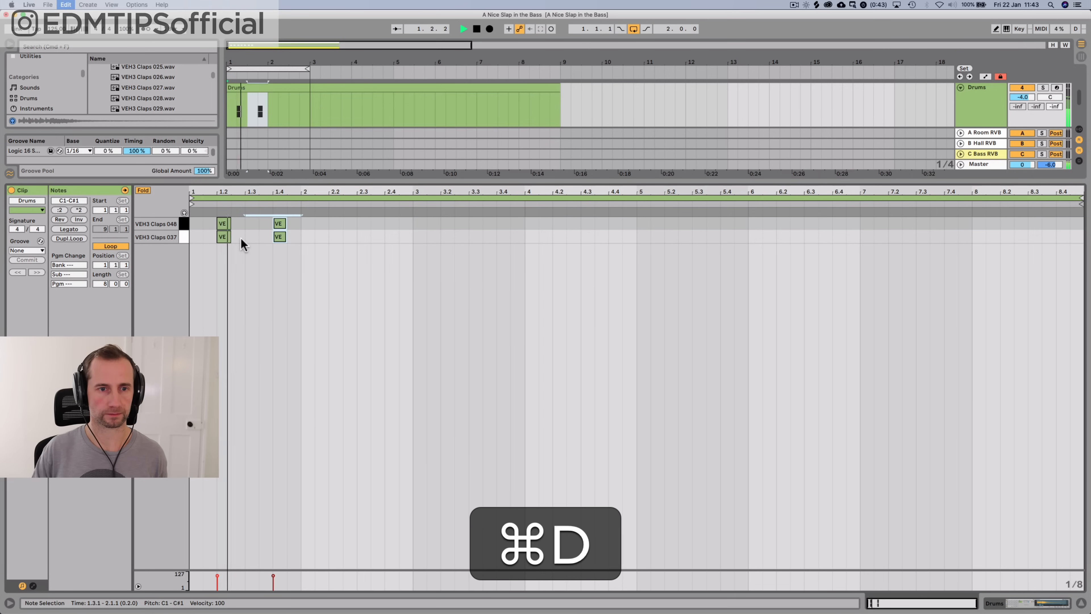
key(super+d)
key(super+d)
key(super+d)
key(super+d)
key(super+d)
key(super+d)
key(super+d)
key(super+d)
key(super+d)
key(super+d)
key(super+d)
key(super+d)
key(super+d)
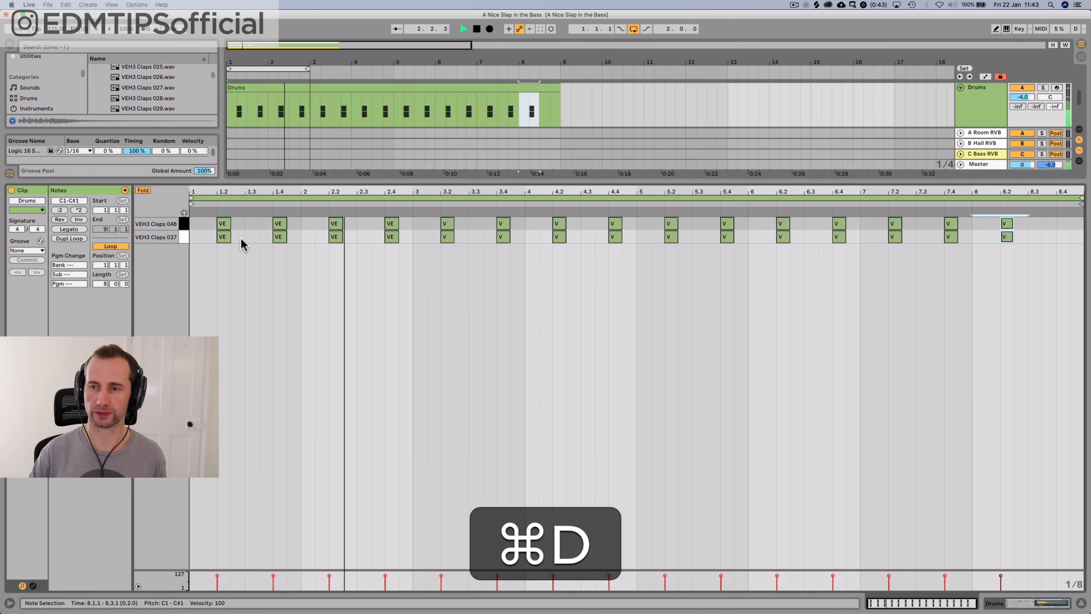
key(super+d)
Add a Compressor after Utility on the Bass track and enable its sidechain with SC as the audio source
click(979, 254)
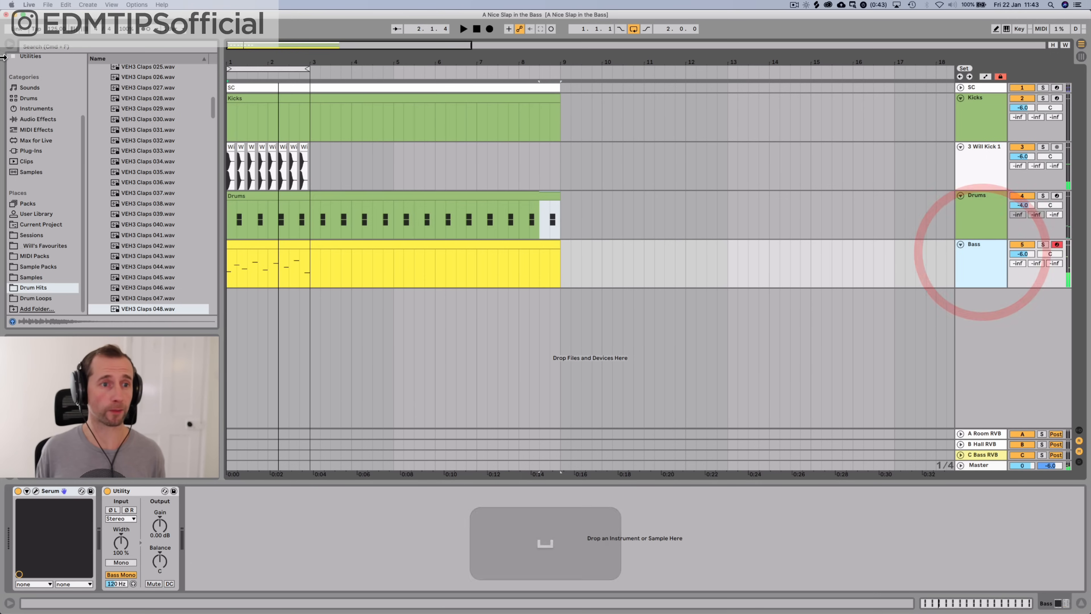
click(32, 99)
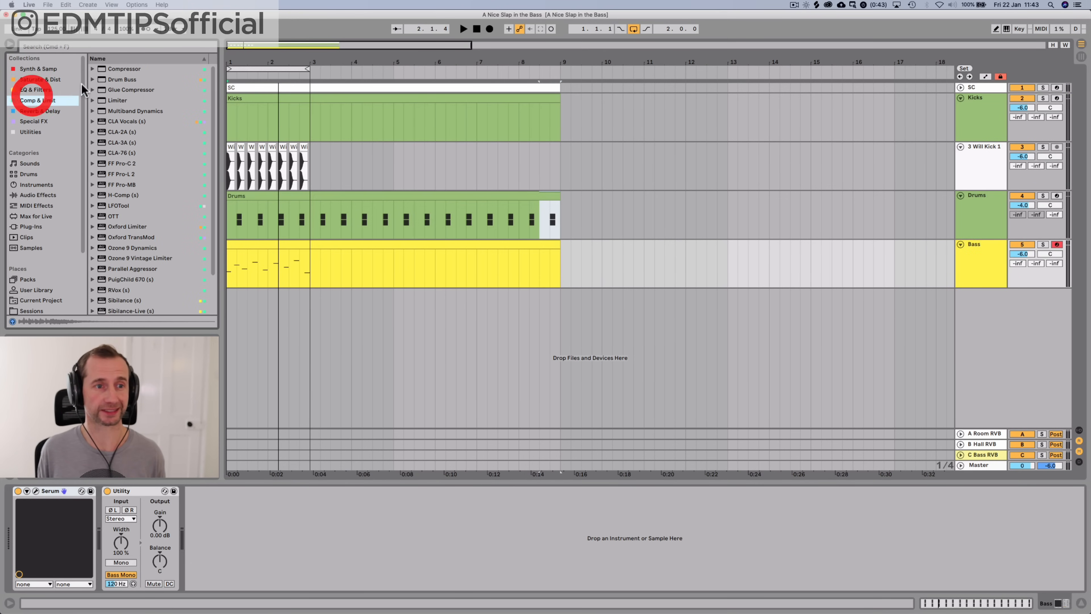
drag(252, 280, 251, 274)
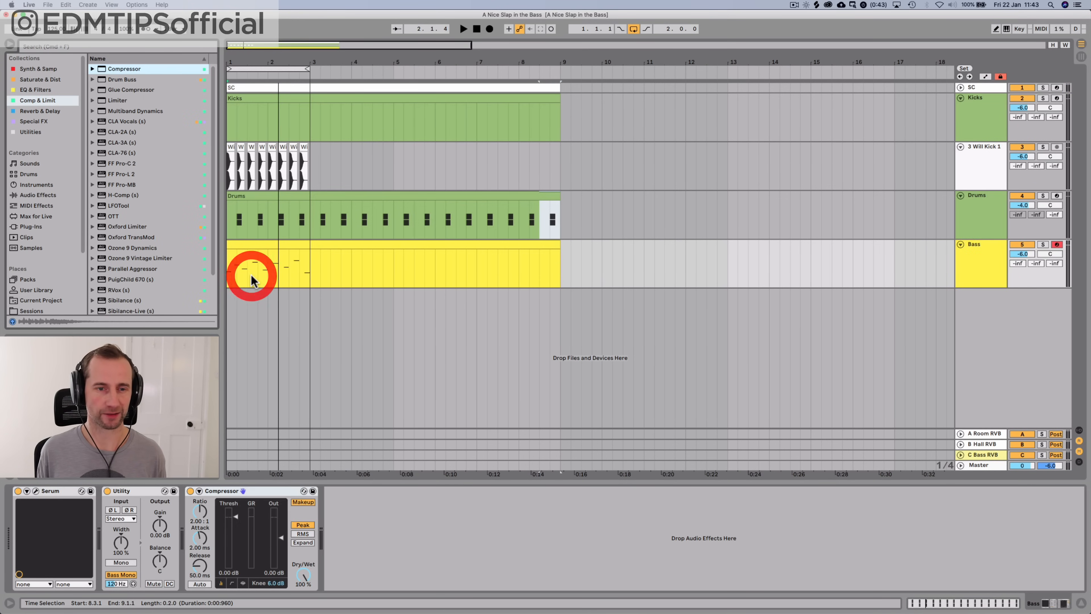
click(199, 491)
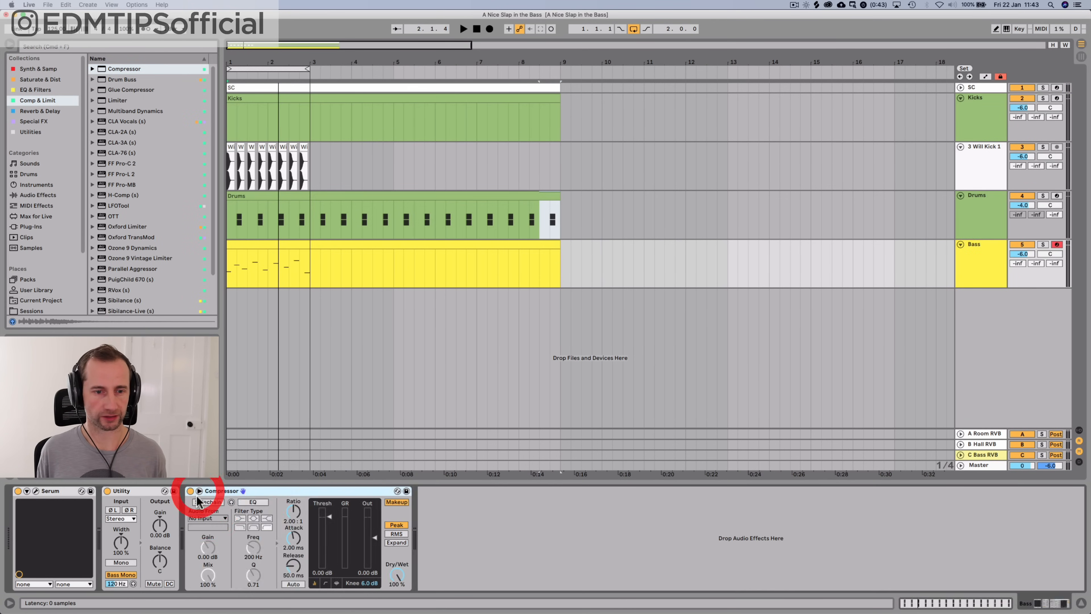
click(206, 517)
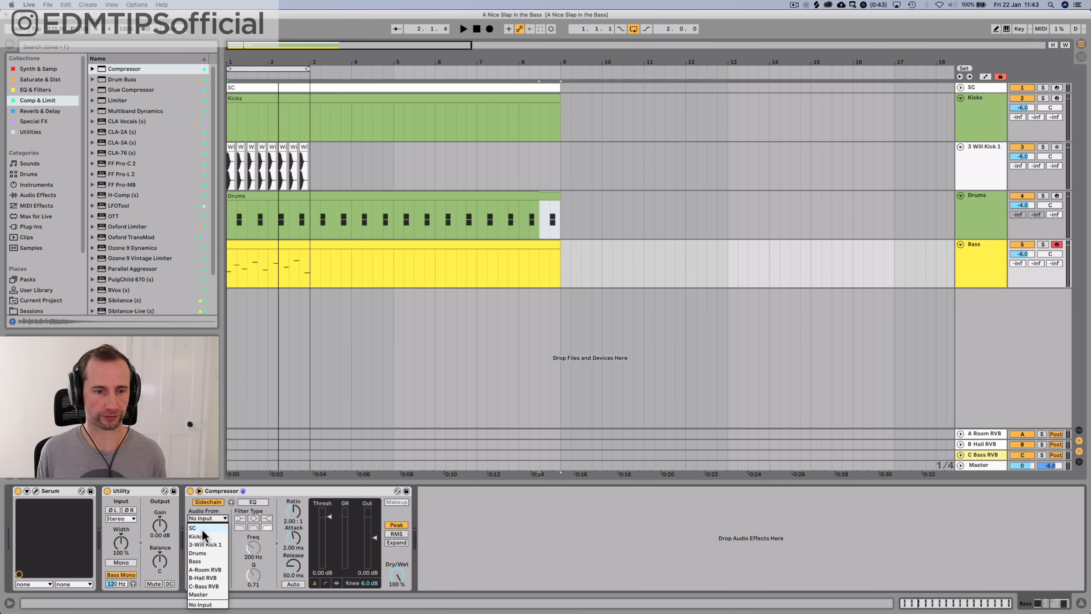
click(202, 529)
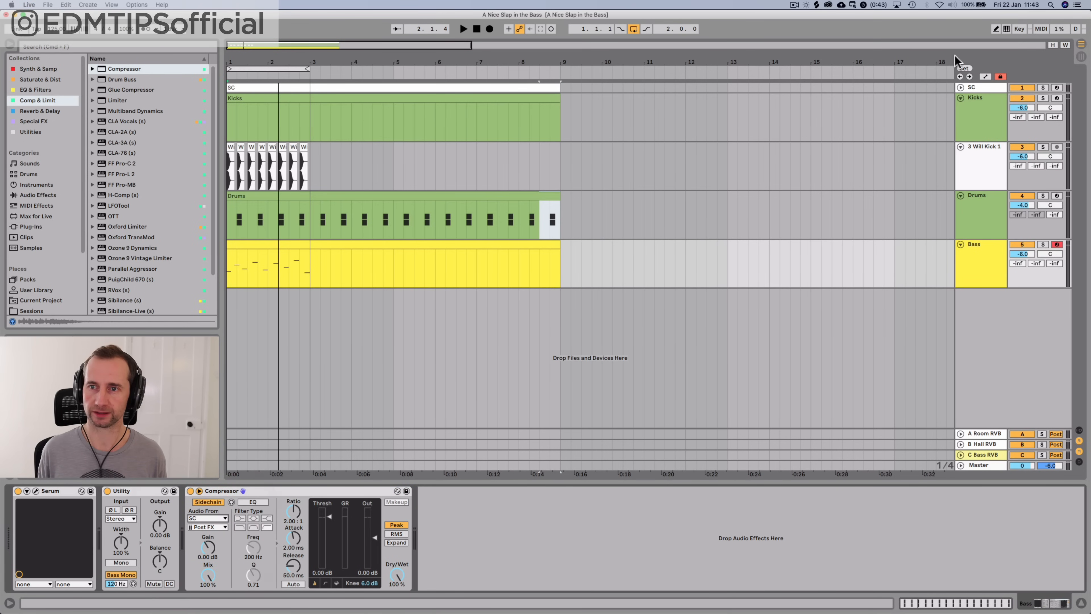
Set the Bass compressor to -inf dB threshold, 0.01 ms attack and 68.4 ms release, and audition the sidechained loop
click(961, 88)
click(960, 88)
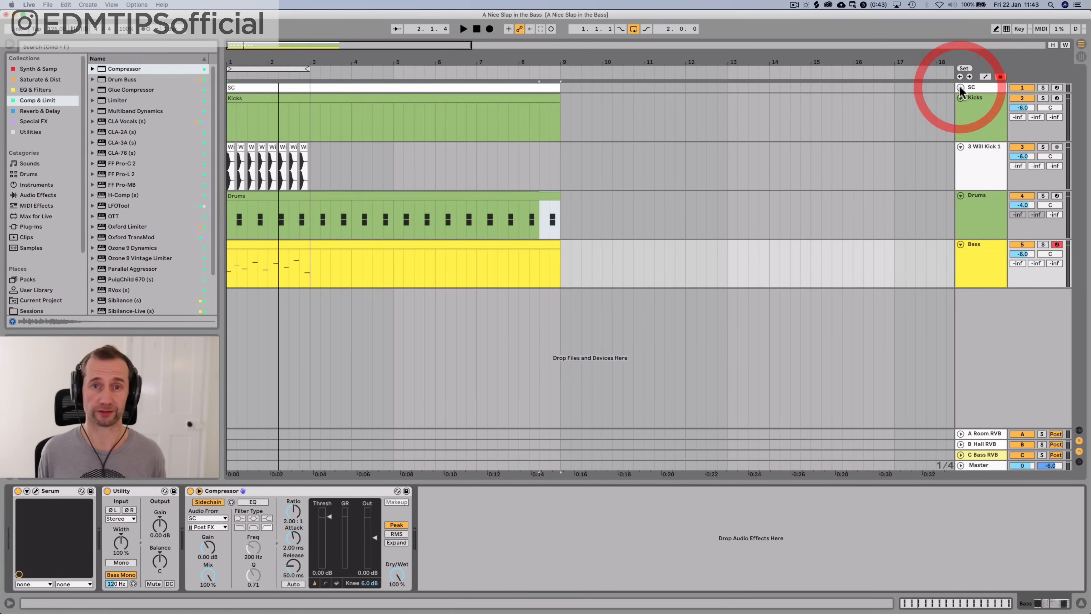
key(space)
drag(306, 531, 306, 559)
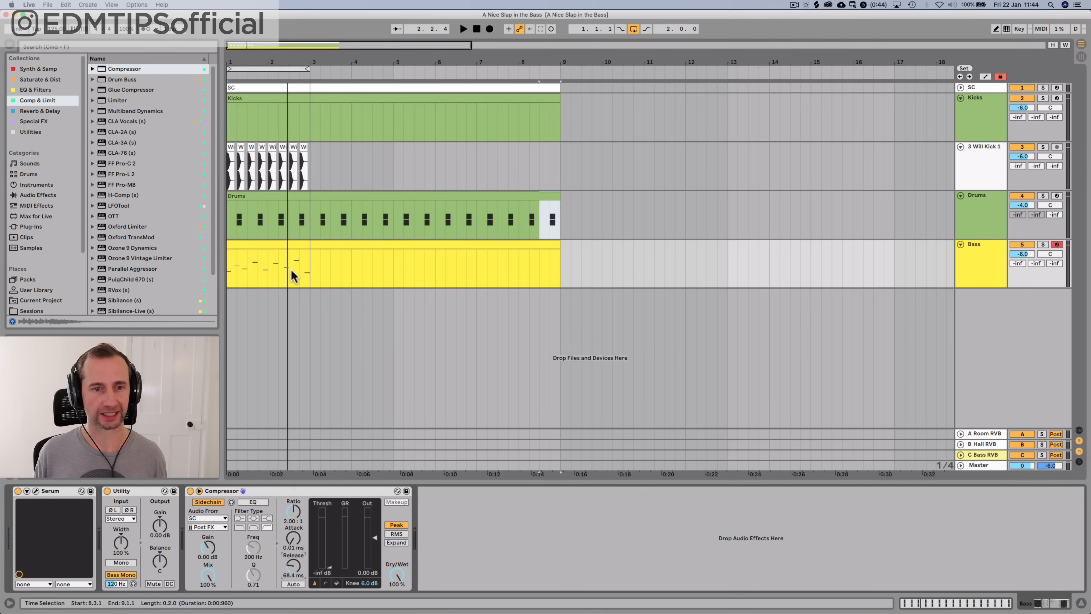
click(297, 270)
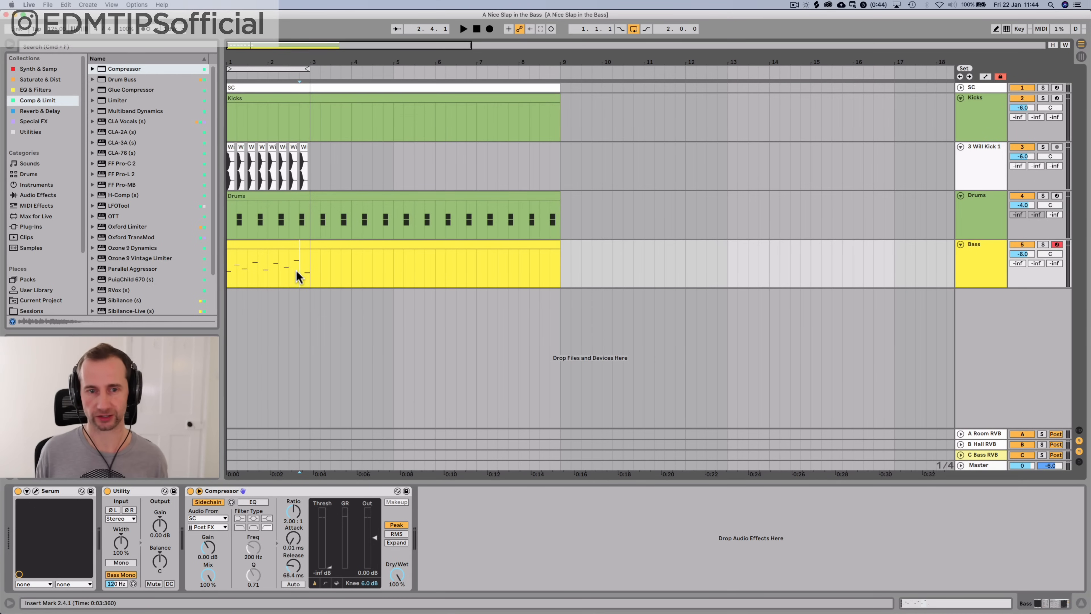
key(space)
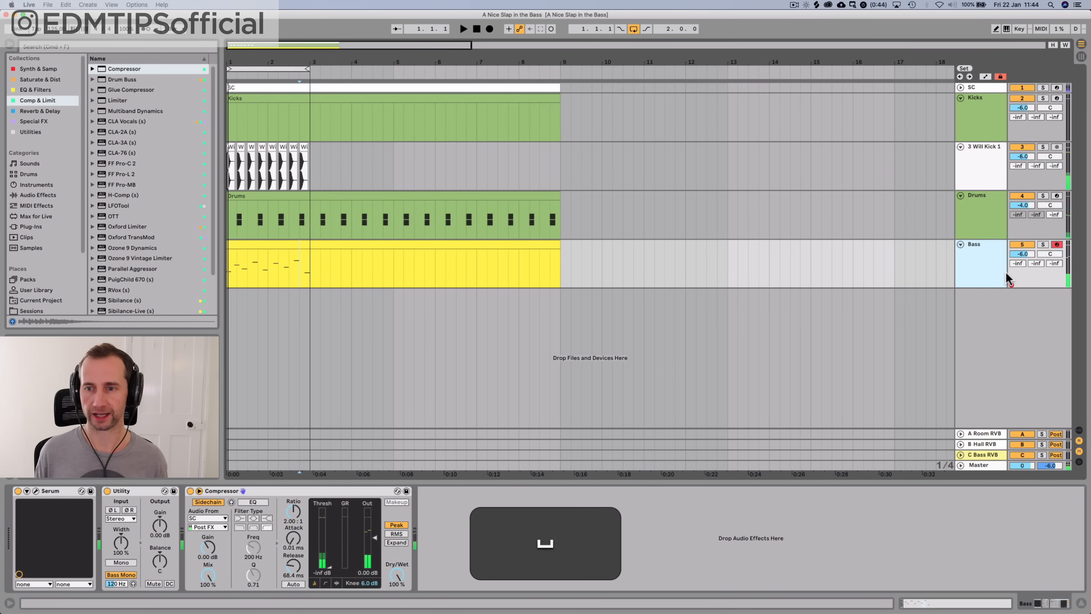
Add an audio track below Bass, set its input to the Bass track, and arm it for recording
click(999, 273)
key(super+t)
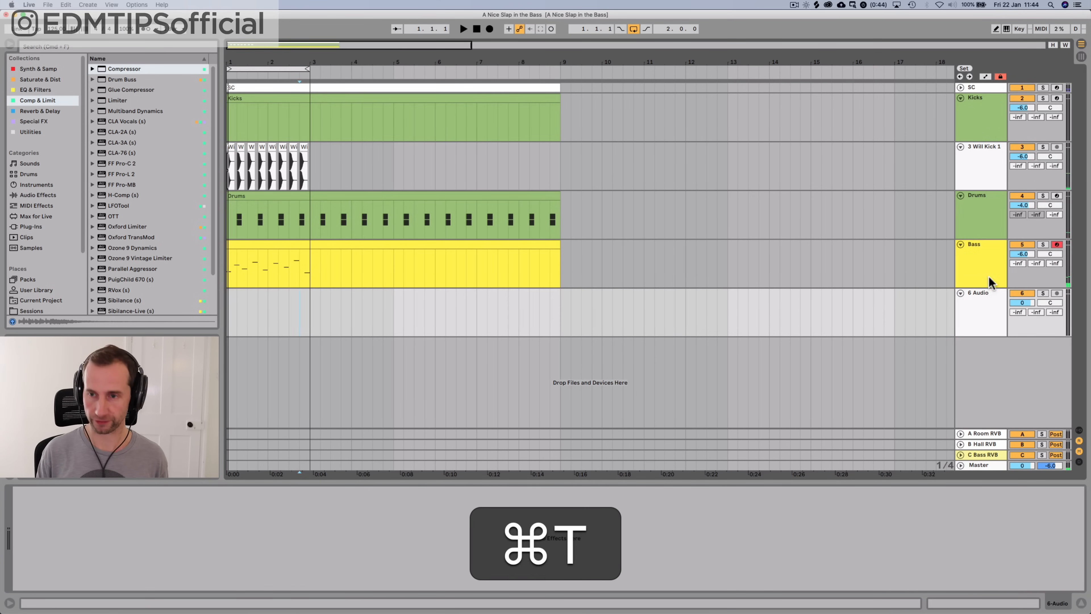
click(1079, 431)
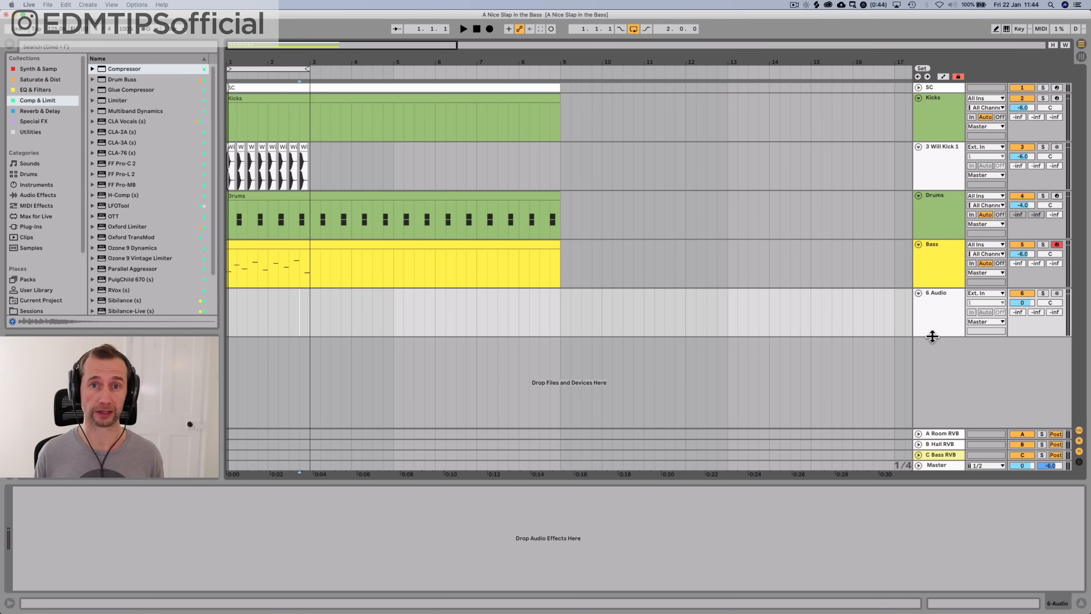
click(978, 294)
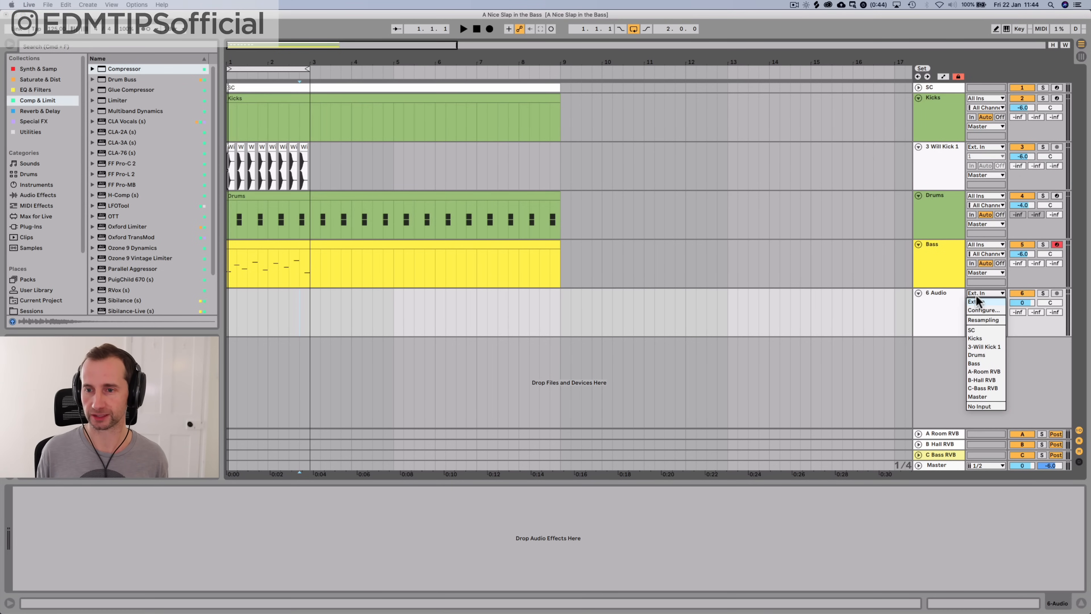
click(922, 306)
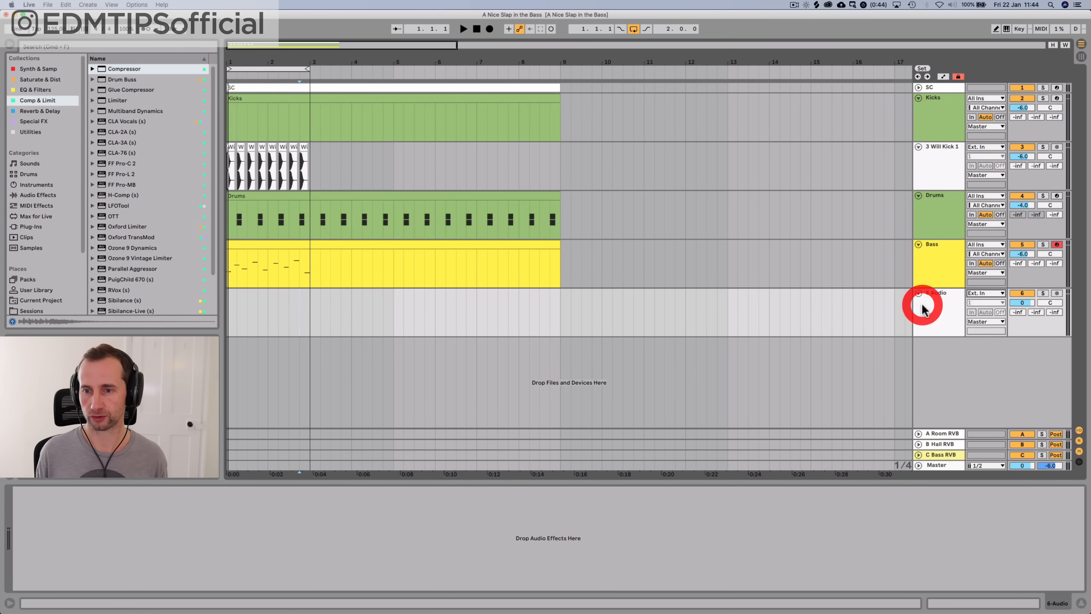
click(979, 295)
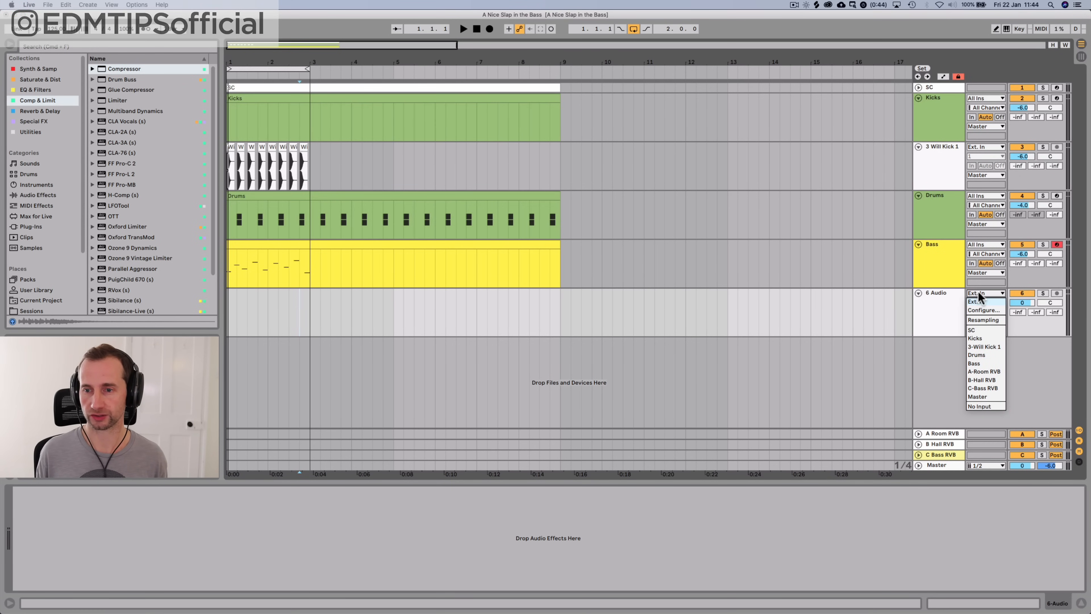
click(975, 363)
click(1056, 294)
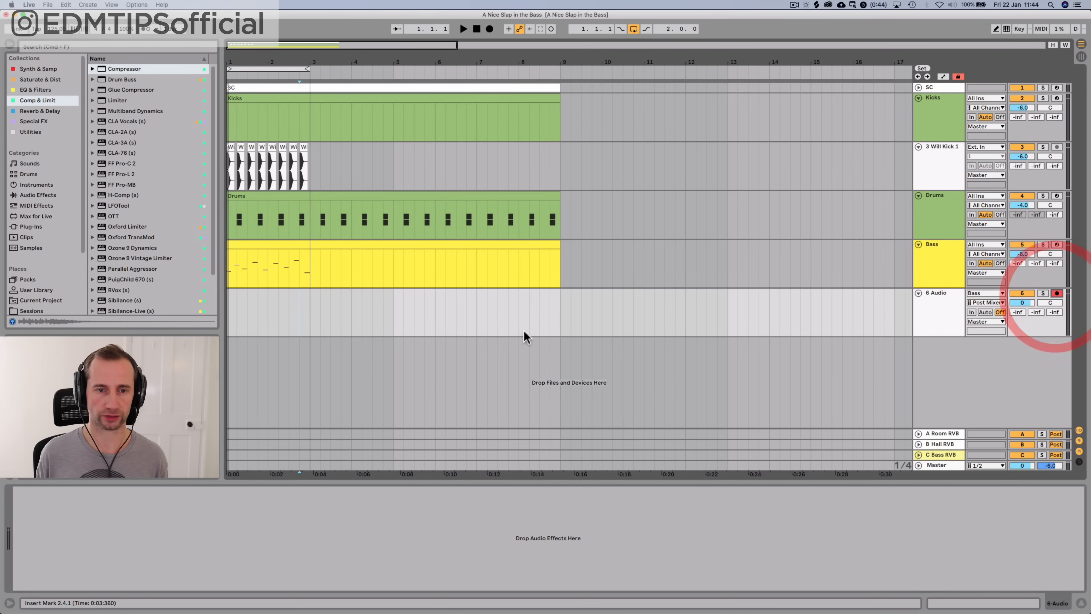
Record the last bass note onto the new audio track from position 2.4.1 with looping off
key(i)
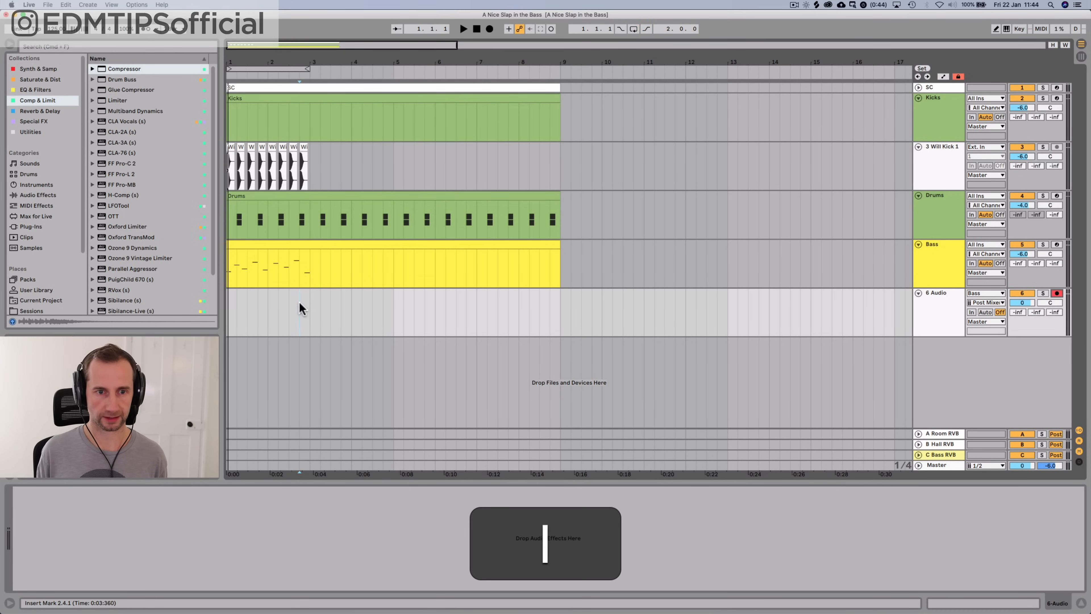
click(299, 309)
click(489, 29)
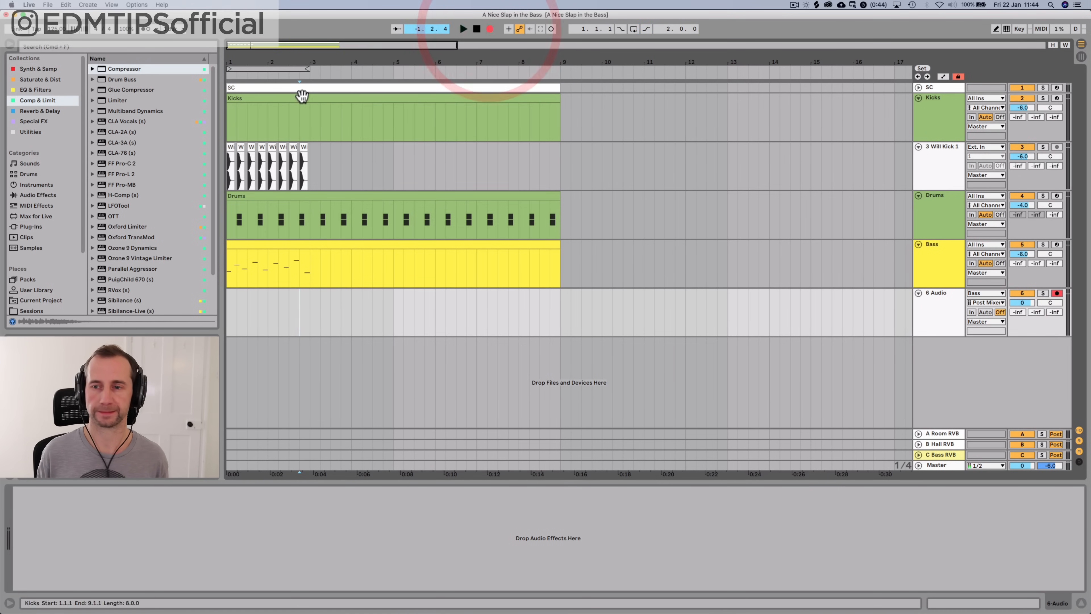
key(space)
click(303, 314)
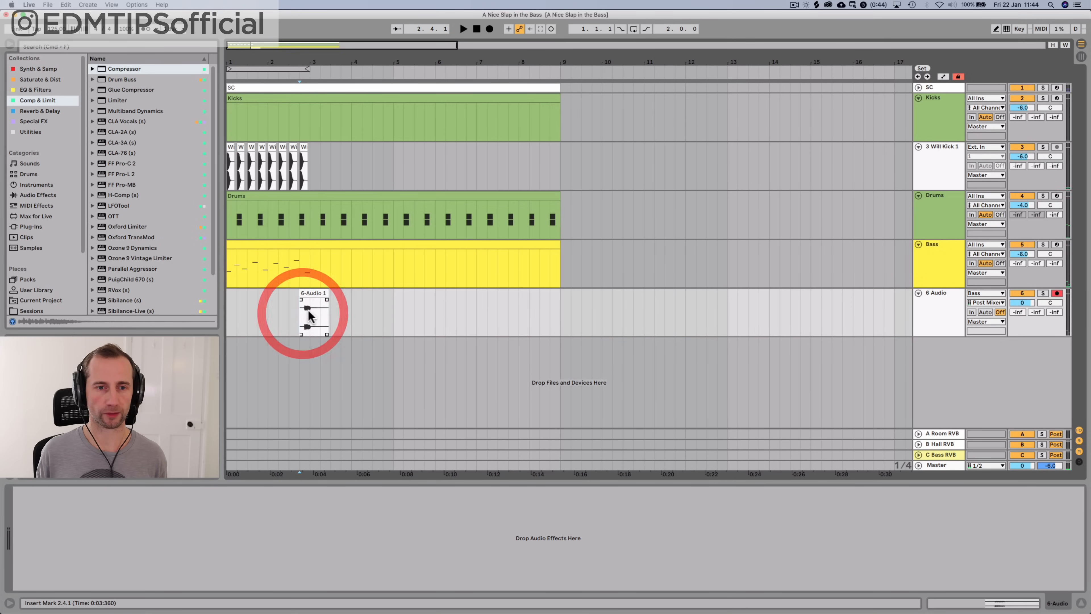
Trim the recorded bass clip to 2.4.3–3.2.1, consolidate and reverse it, and move it to end at bar 3
click(308, 313)
drag(298, 62, 291, 79)
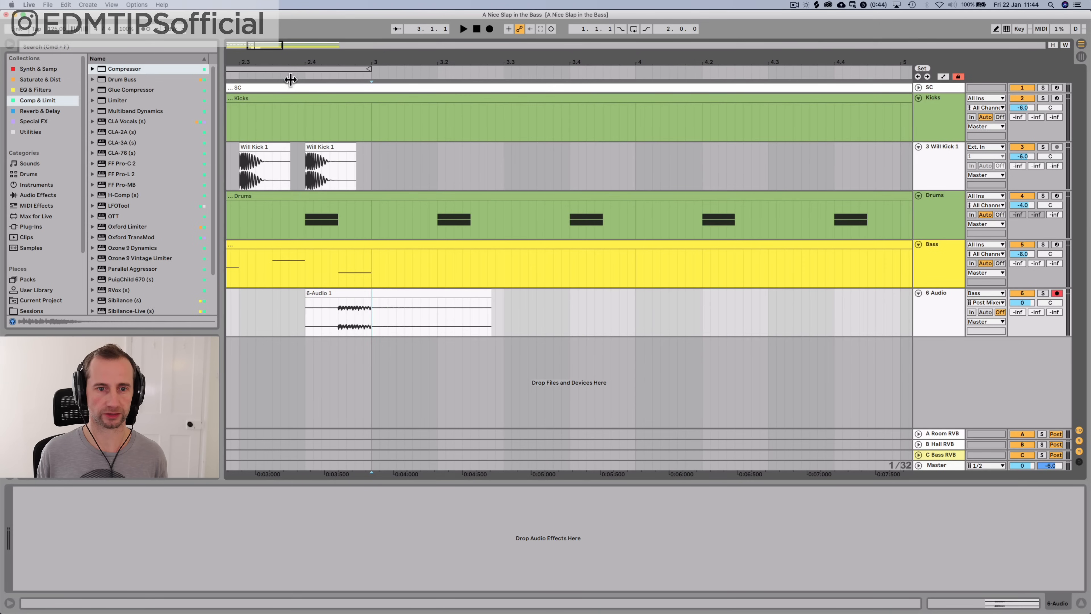
drag(434, 295, 433, 295)
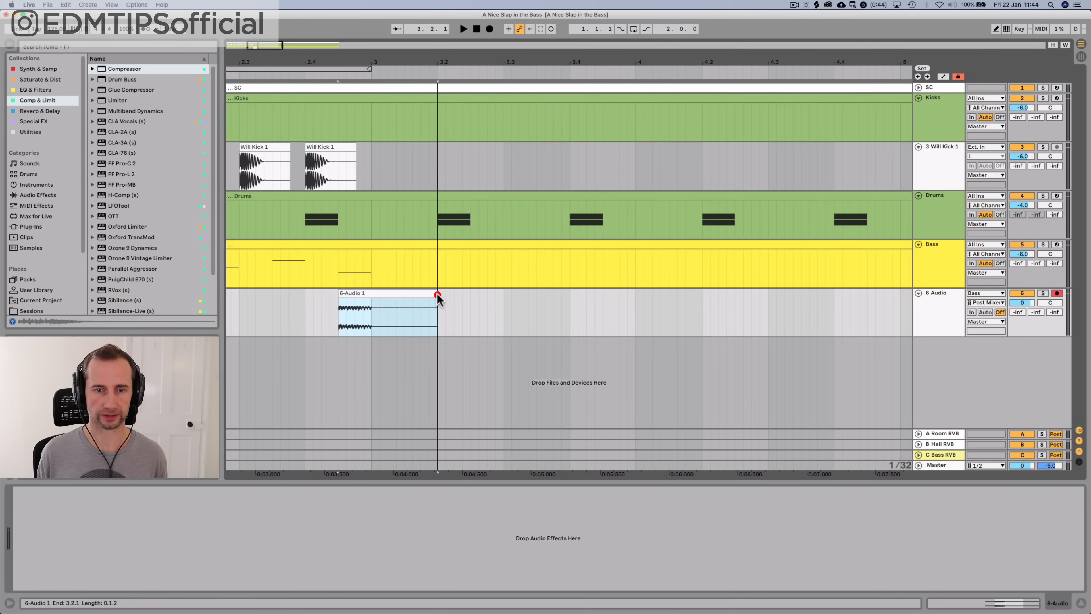
key(super+j)
super+click(420, 294)
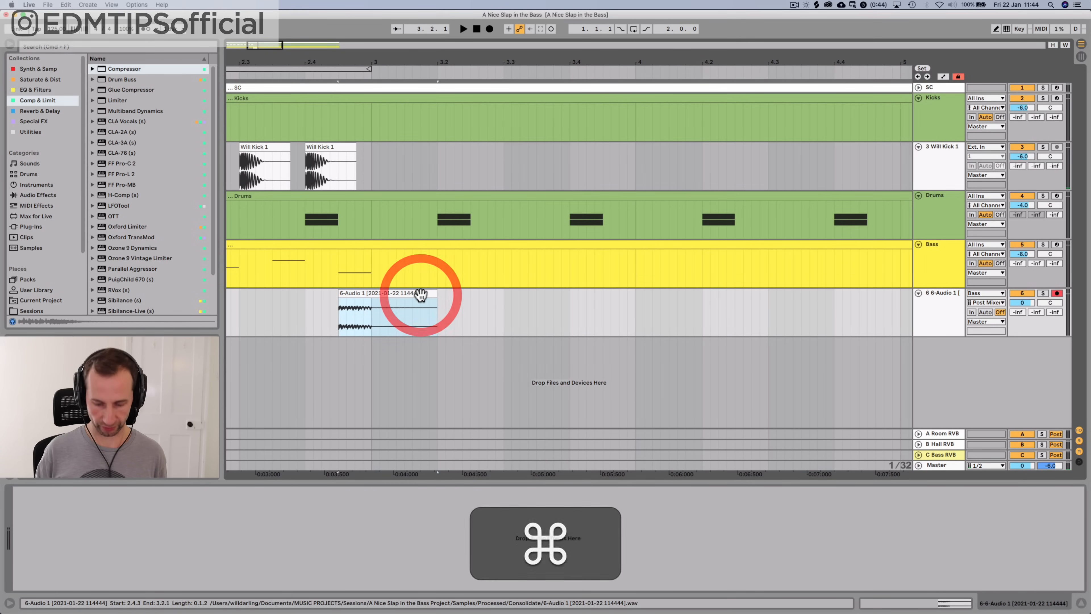
key(r)
drag(377, 294, 316, 304)
Delete the final G2 note at the end of bar 2 in the Bass MIDI clip
drag(337, 268, 376, 274)
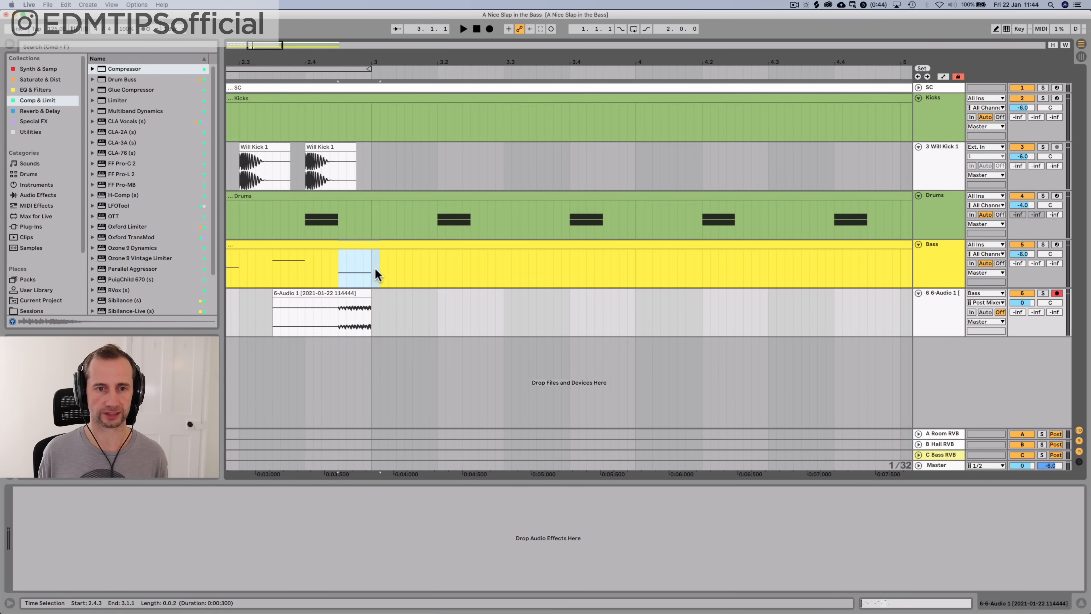
double_click(369, 265)
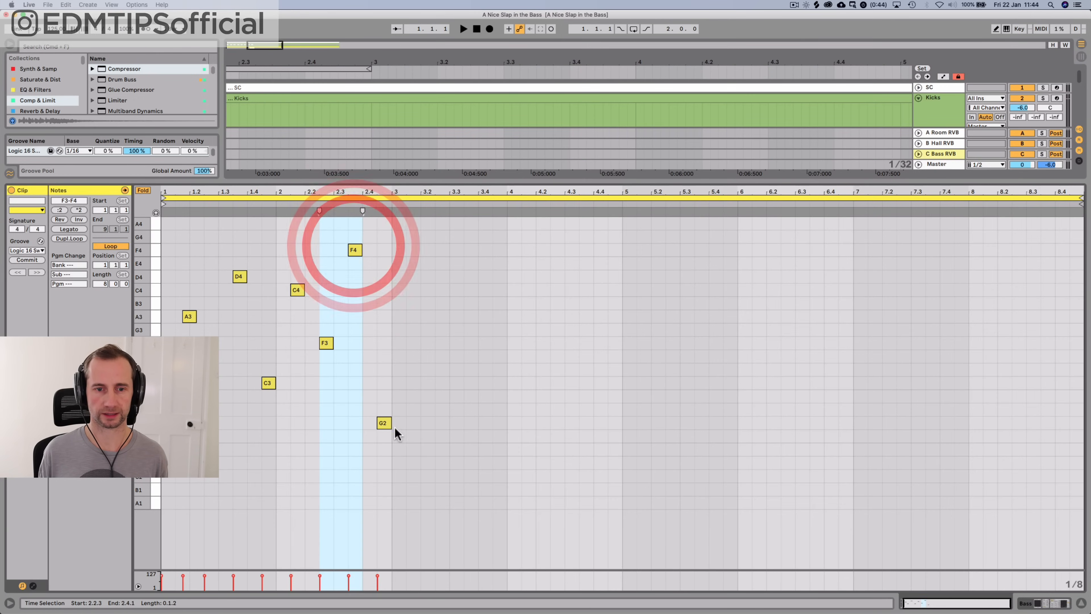
double_click(386, 423)
Play the loop with the reversed bass hit and shorten the reversed clip from its start
key(space)
key(shift+Tab)
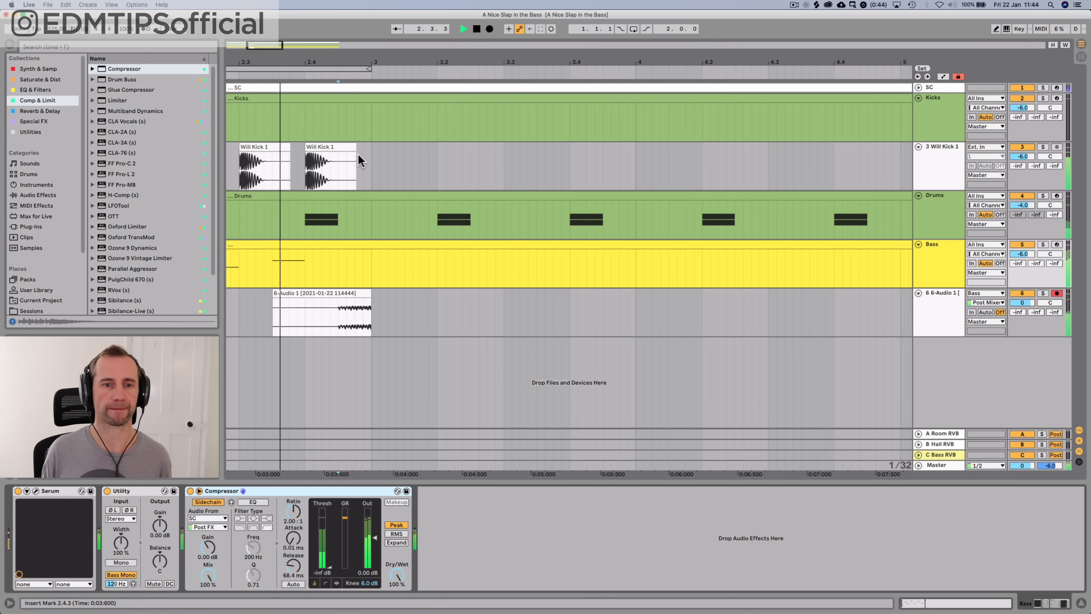
key(space)
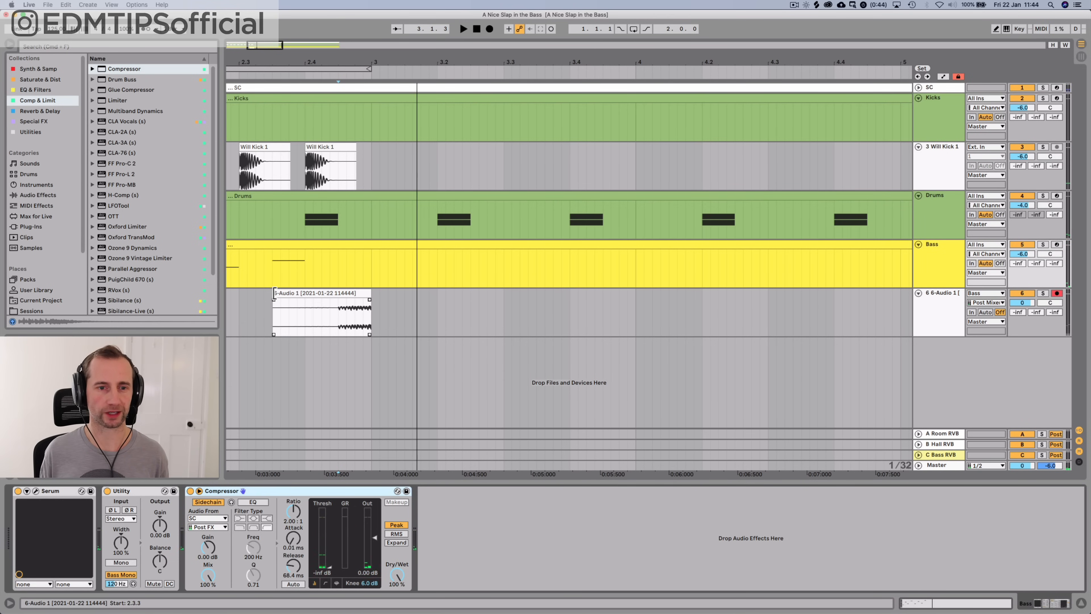
drag(275, 294, 315, 296)
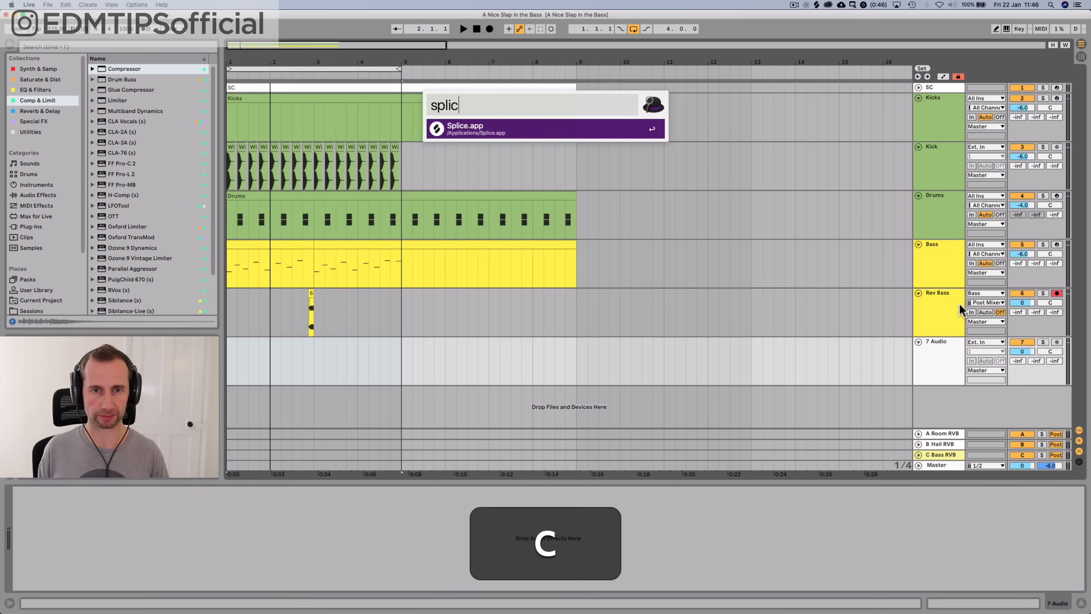
Switch to Splice and search the samples for vocal
key(Return)
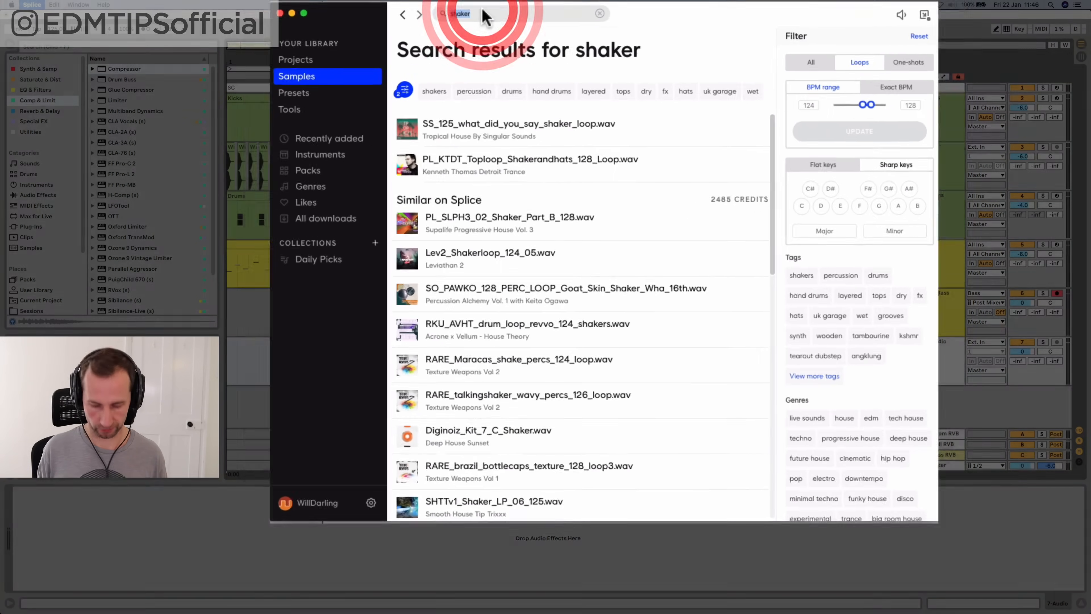
double_click(530, 81)
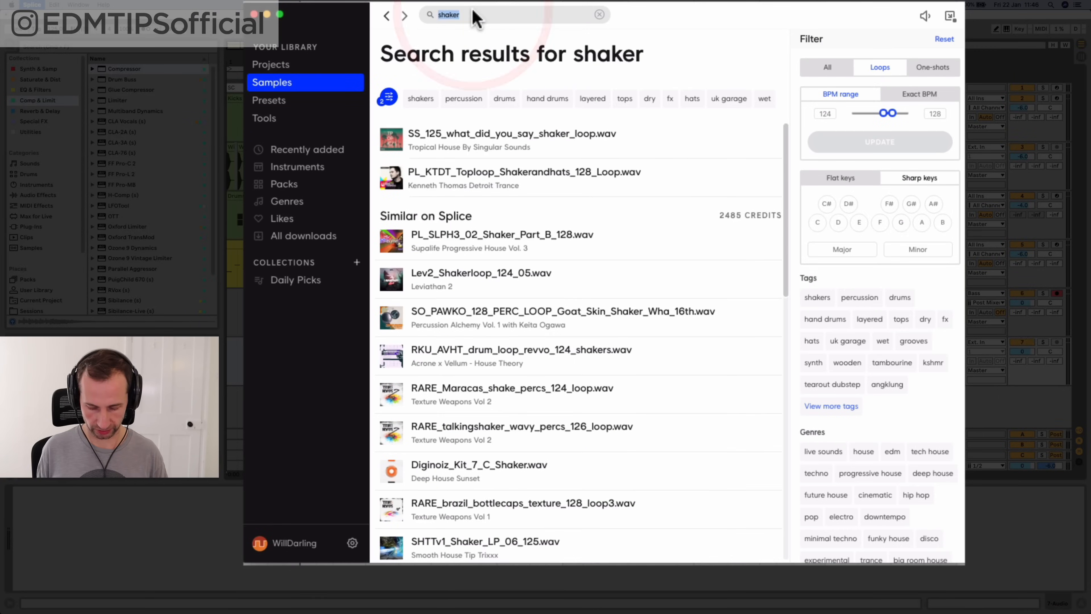
text(vocal)
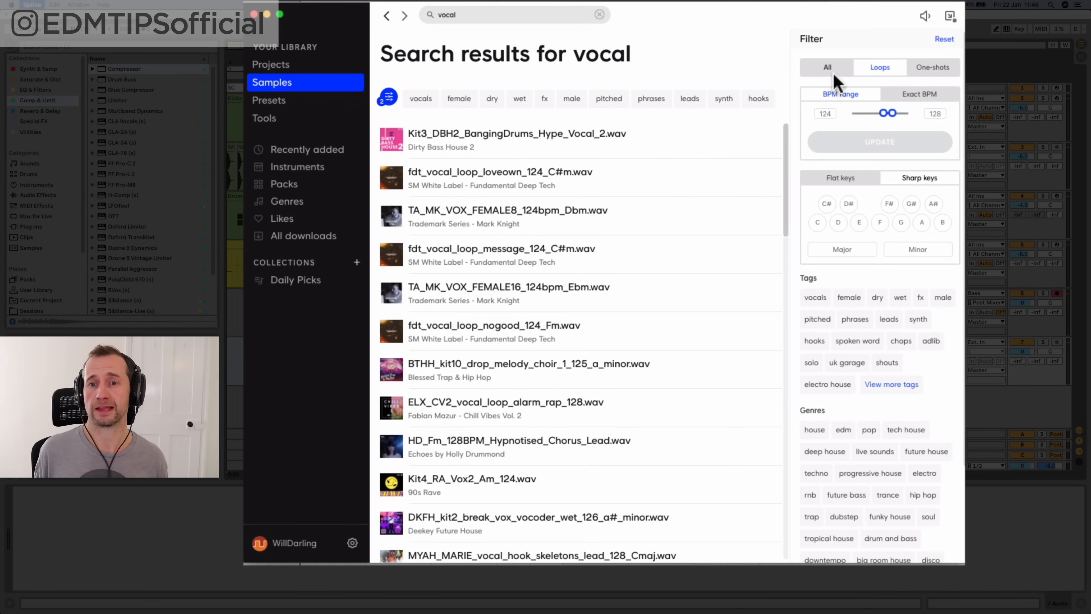
Filter the vocal loops to A minor with the vocals and female tags, and audition several of the results
click(924, 225)
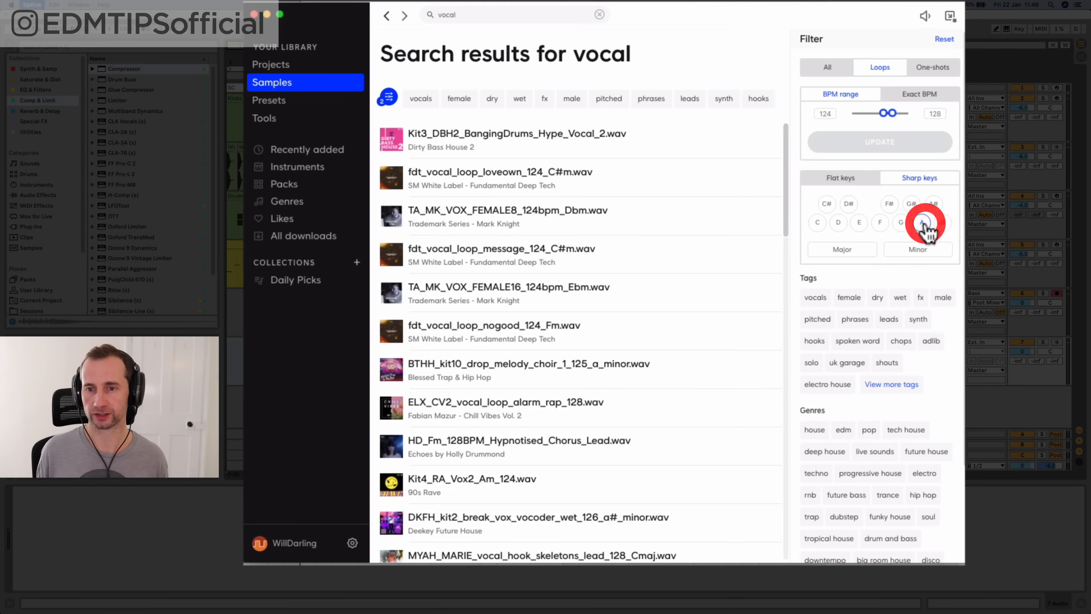
click(917, 257)
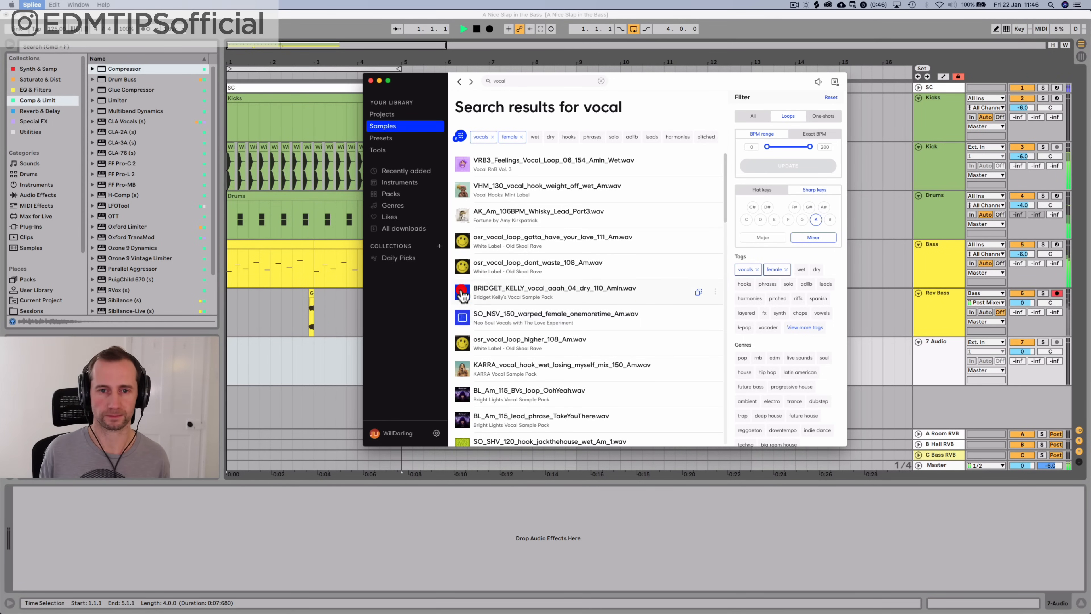
click(463, 295)
scroll(477, 296, down, 3)
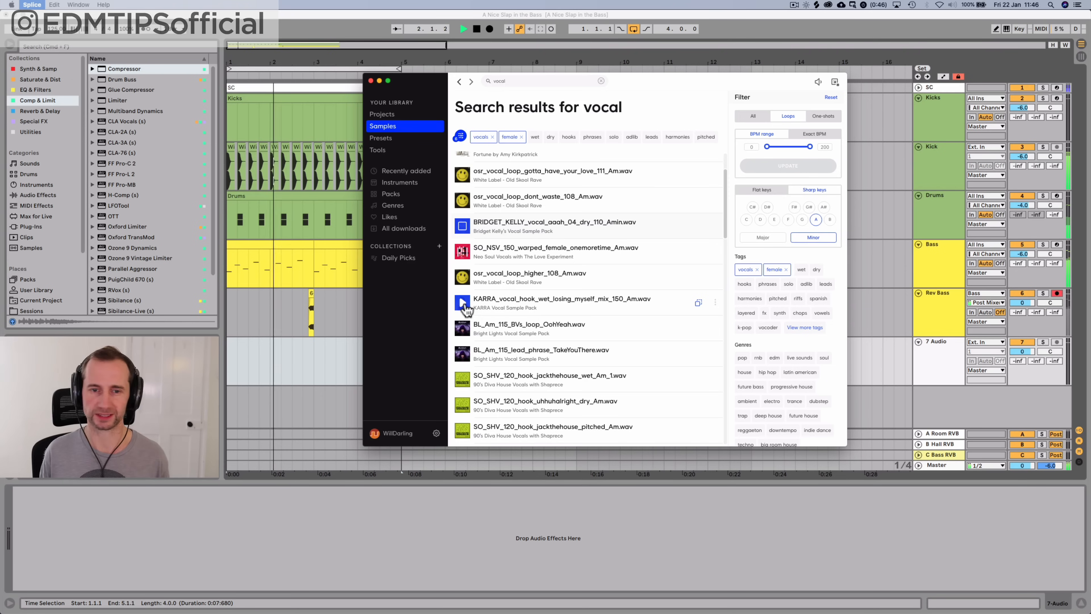
scroll(481, 310, down, 8)
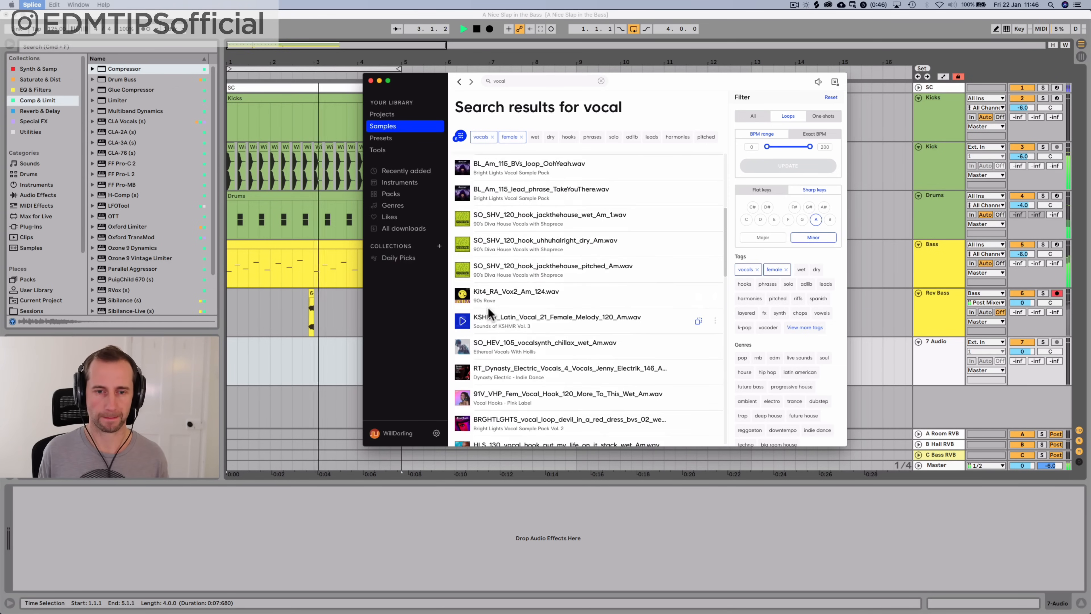
scroll(494, 325, down, 5)
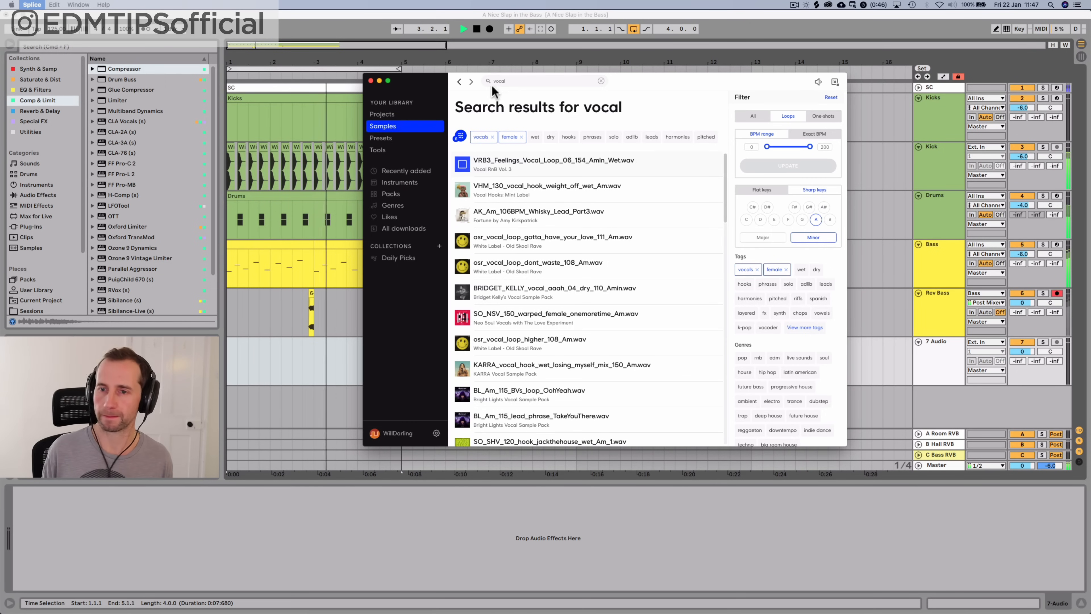
Add VRB3_Feelings_Vocal_Loop_06_154_Amin_Wet to the empty audio track at bar 1, and stop playback
drag(435, 75, 637, 93)
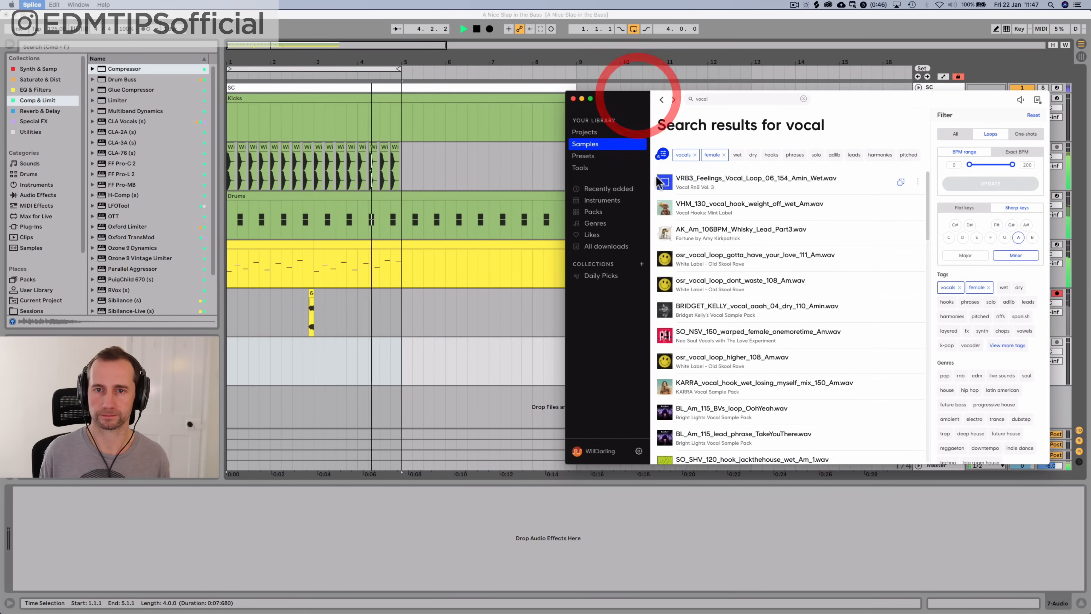
drag(665, 187, 238, 370)
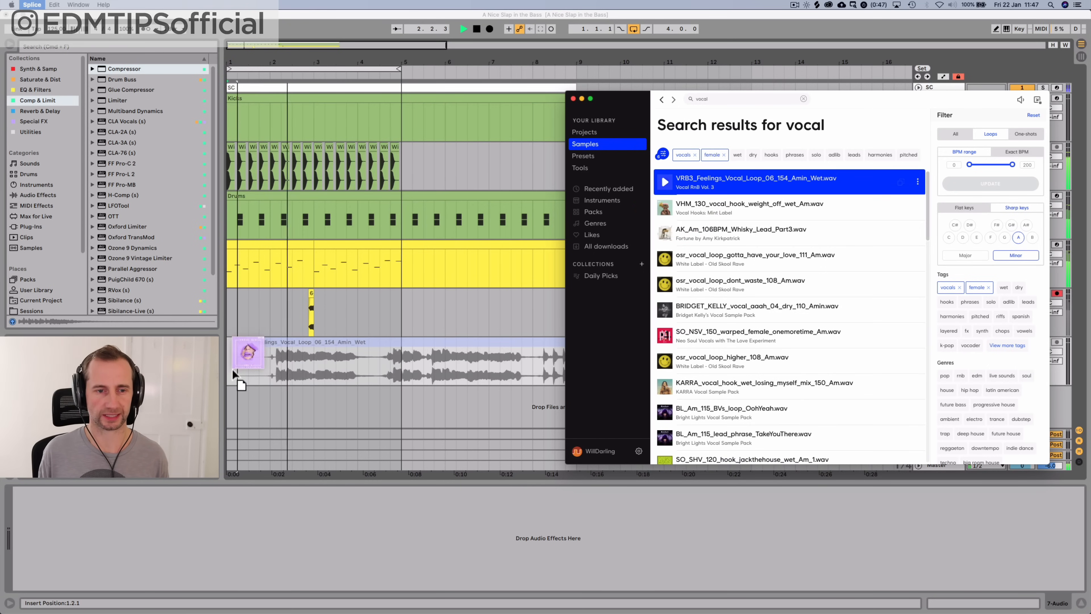
click(229, 368)
click(273, 310)
key(space)
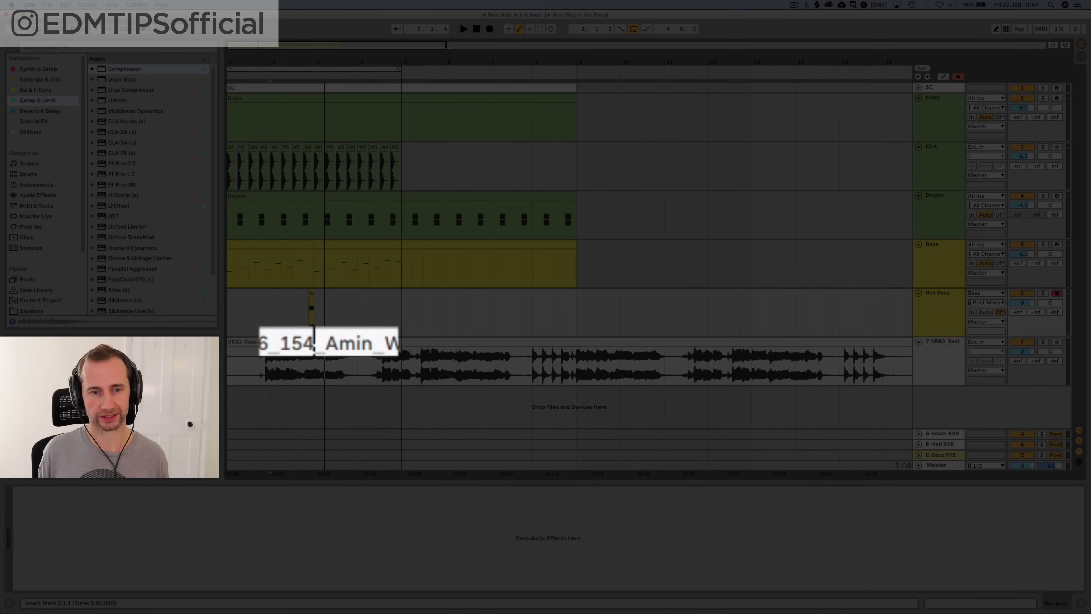
Warp the vocal clip with a segment tempo of 154 BPM and the Complex Pro mode
click(330, 358)
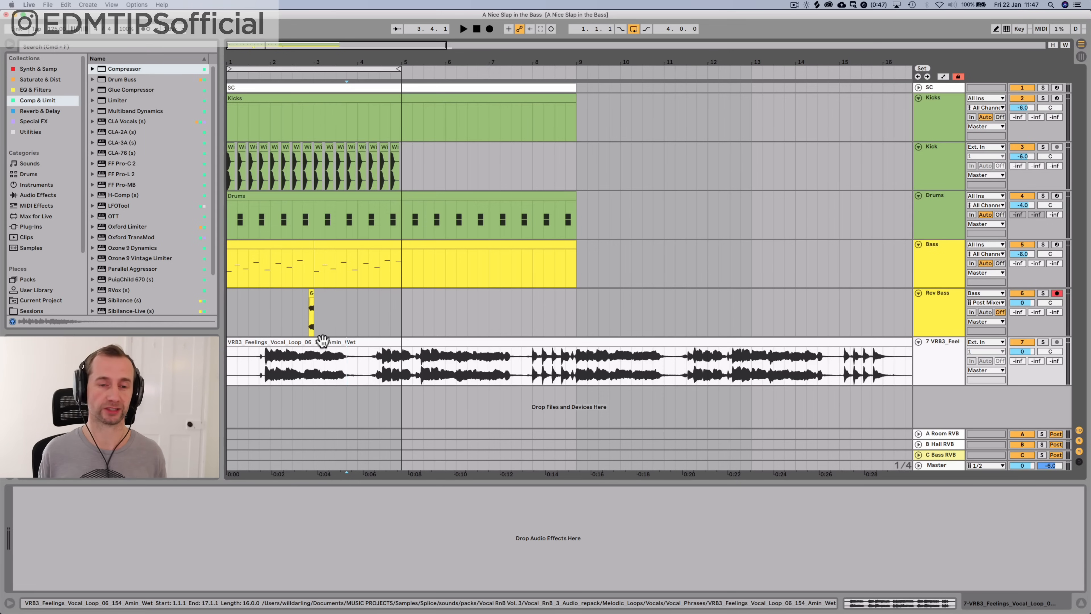
double_click(322, 341)
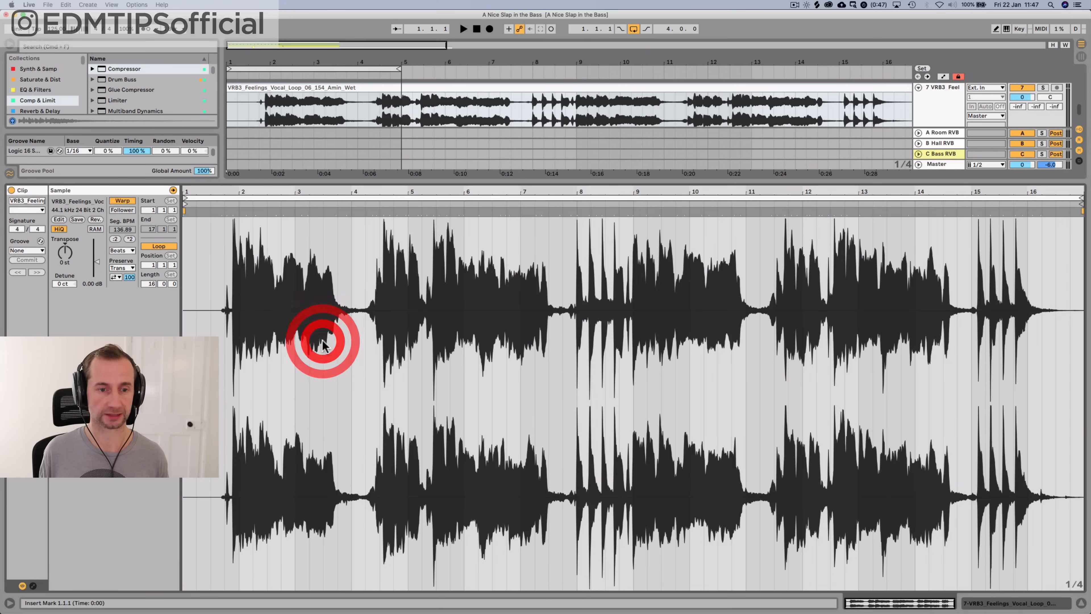
click(119, 200)
click(120, 200)
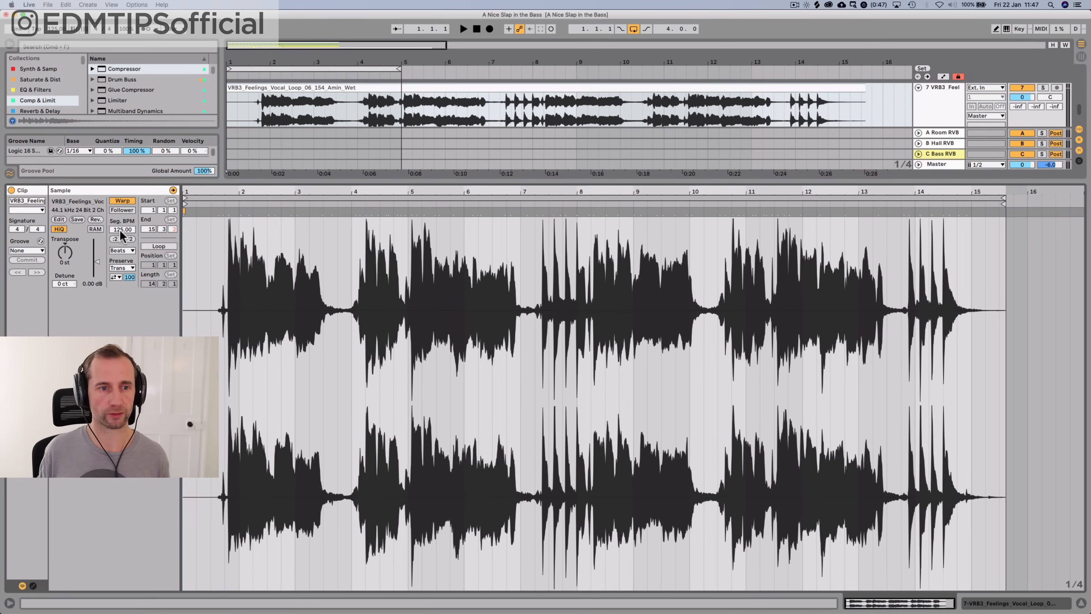
click(122, 229)
text(1)
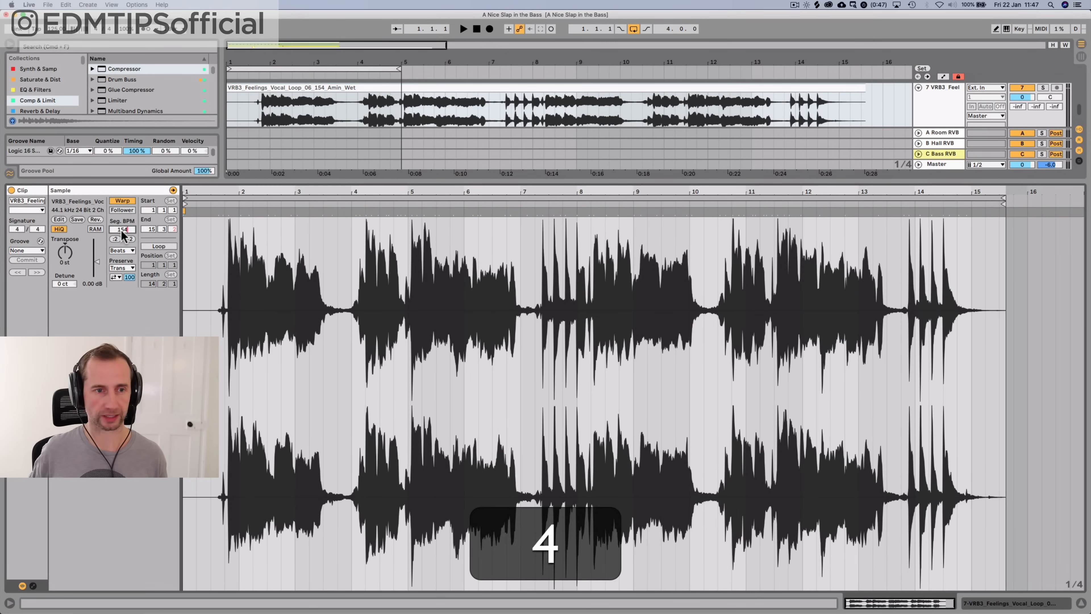
text(54)
key(Return)
click(131, 249)
click(136, 301)
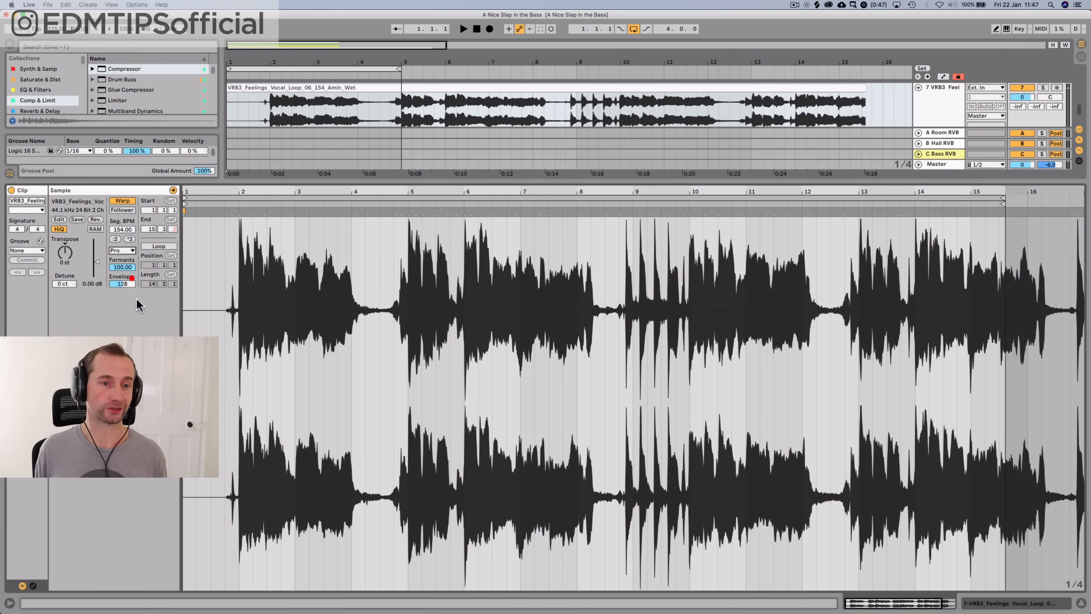
key(shift+Tab)
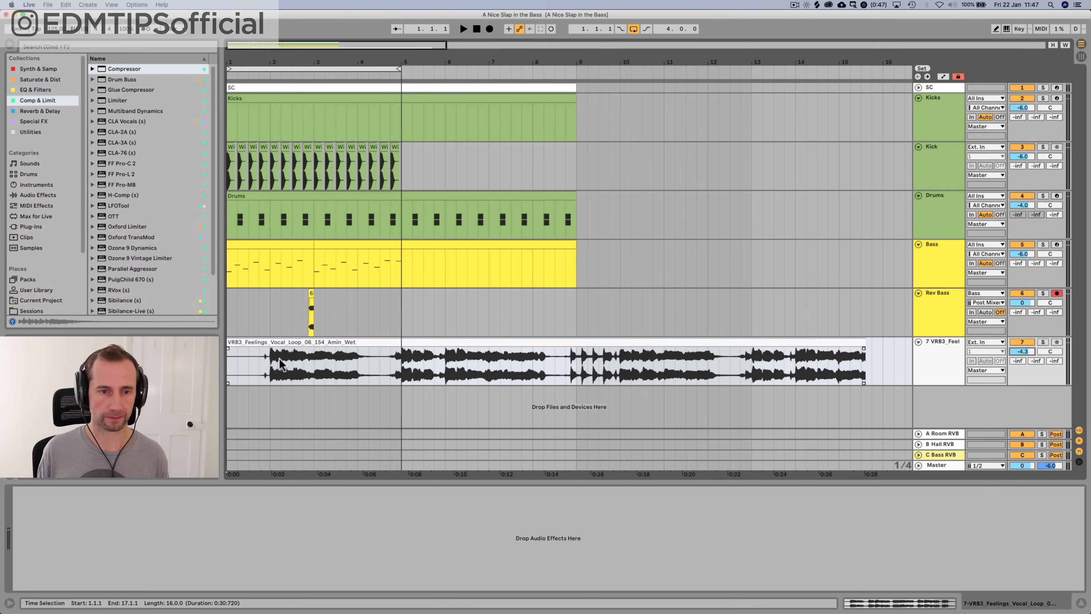
Shift the vocal material from bar 2 to start at bar 1, and audition it with the track volume at -8.7 dB
mouse_move(267, 362)
mouse_down()
mouse_move(227, 362)
mouse_move(241, 347)
mouse_up()
key(BackSpace)
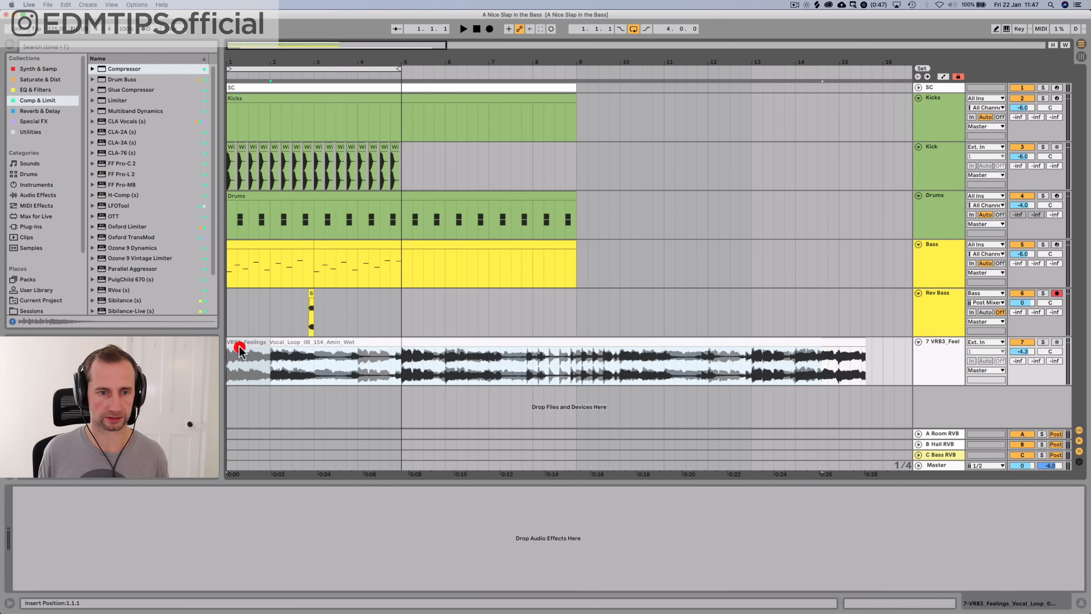
click(229, 362)
key(space)
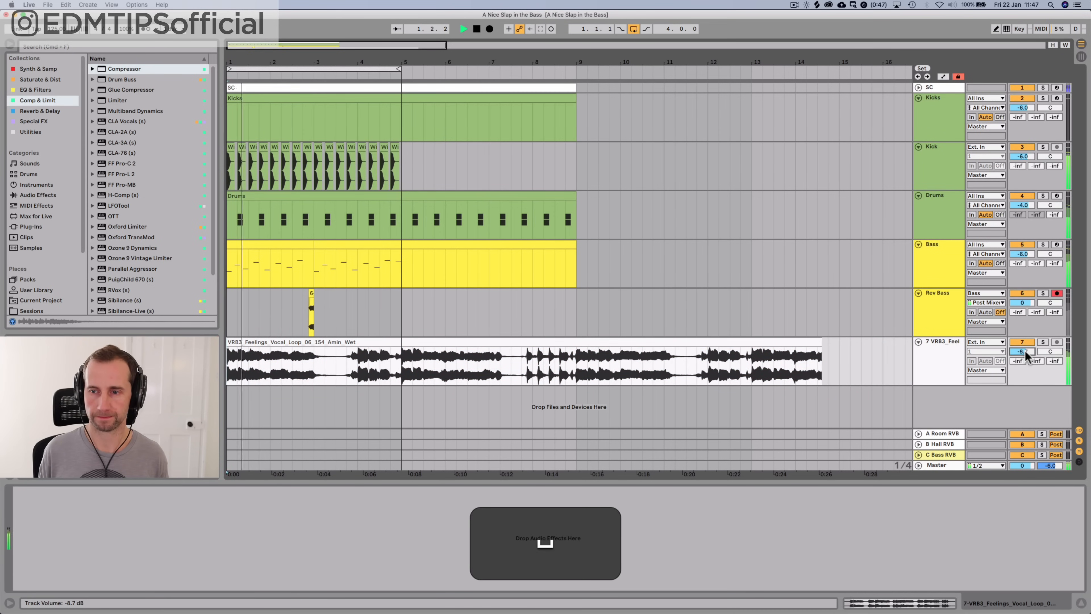
drag(349, 61, 290, 61)
key(space)
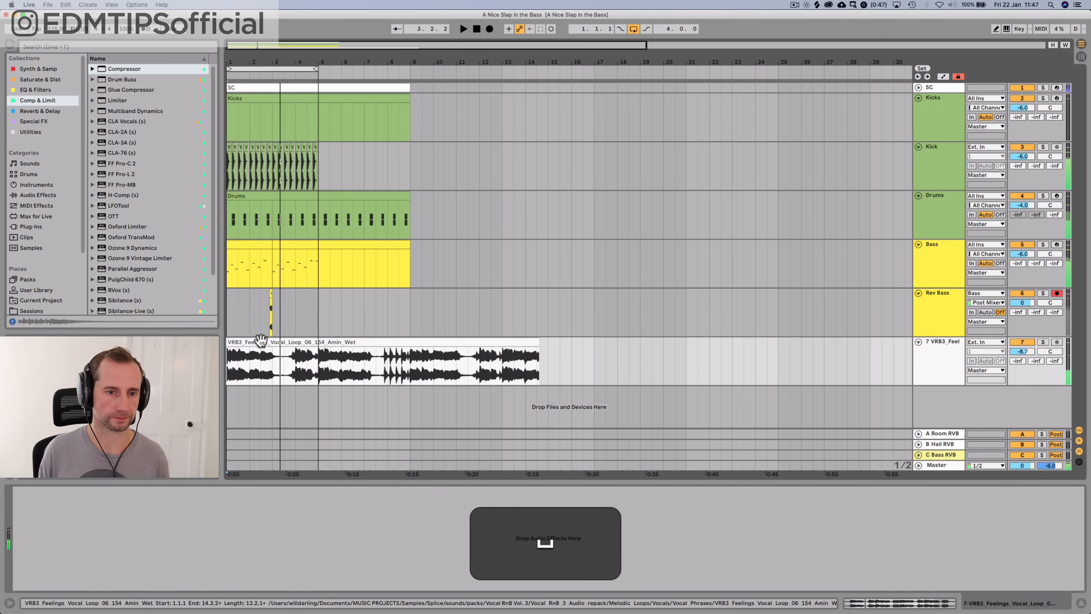
Halve the vocal clip's segment tempo to 77 BPM and play it with the loop
double_click(260, 342)
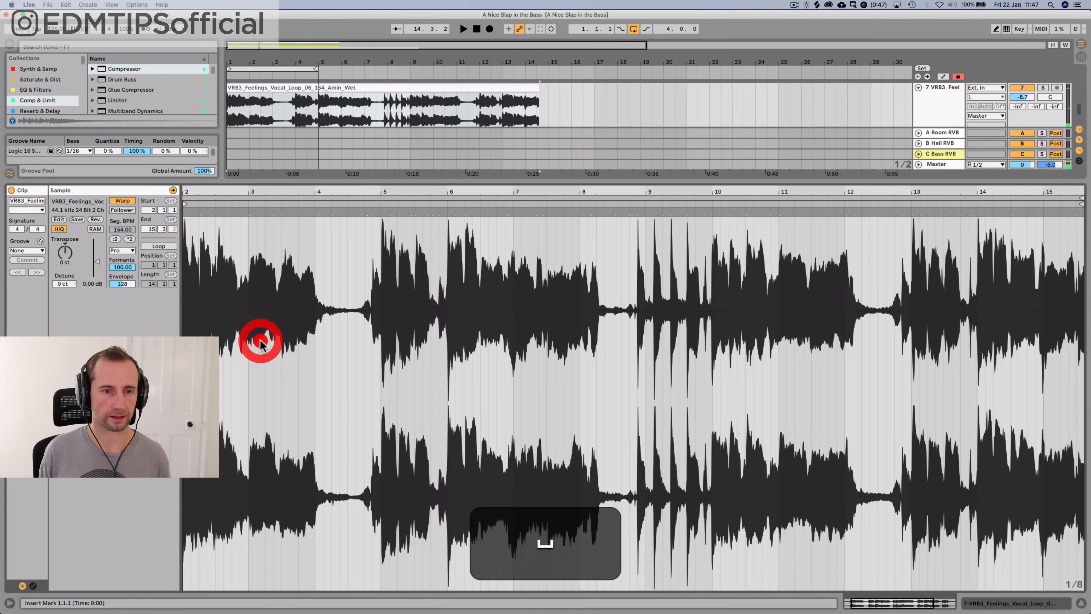
click(114, 239)
key(space)
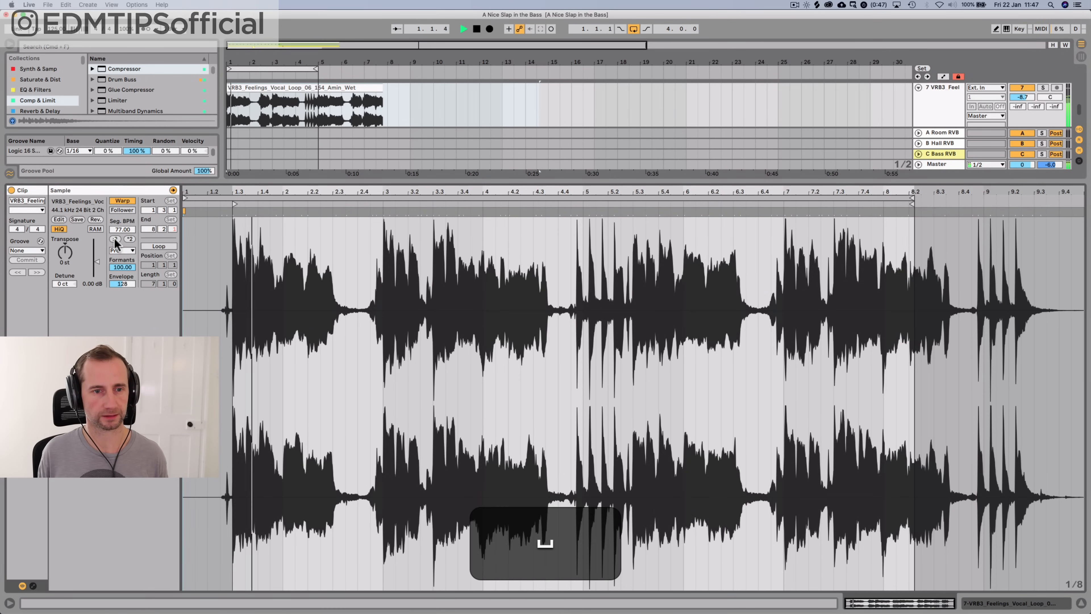
key(shift+Tab)
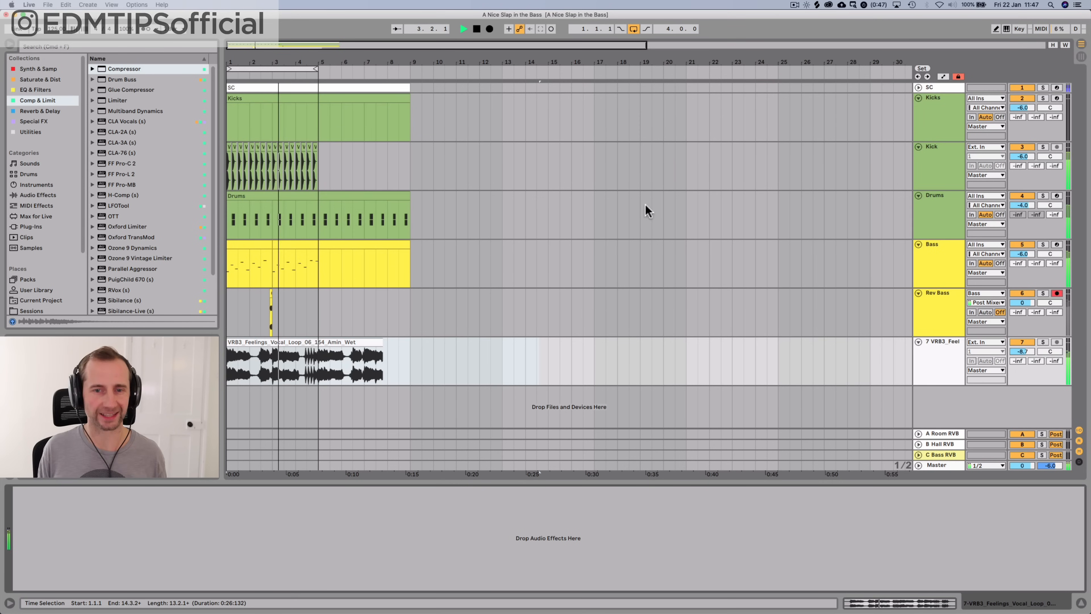
Copy the sidechain Compressor from the Bass track to the vocal track and play the result
click(938, 275)
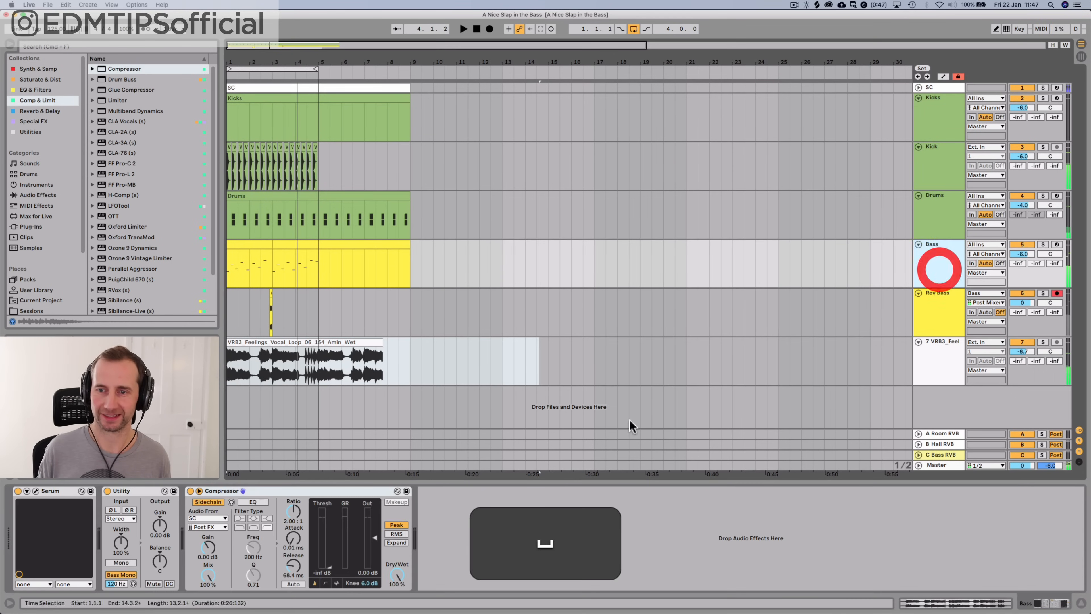
click(257, 494)
key(super+c)
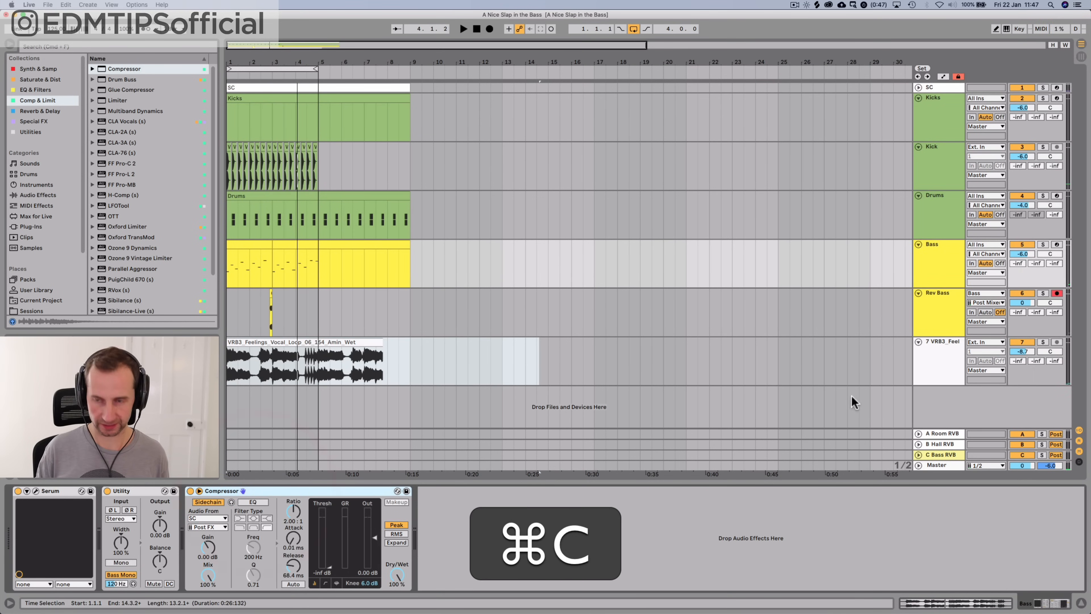
click(937, 361)
click(653, 525)
key(super+v)
key(space)
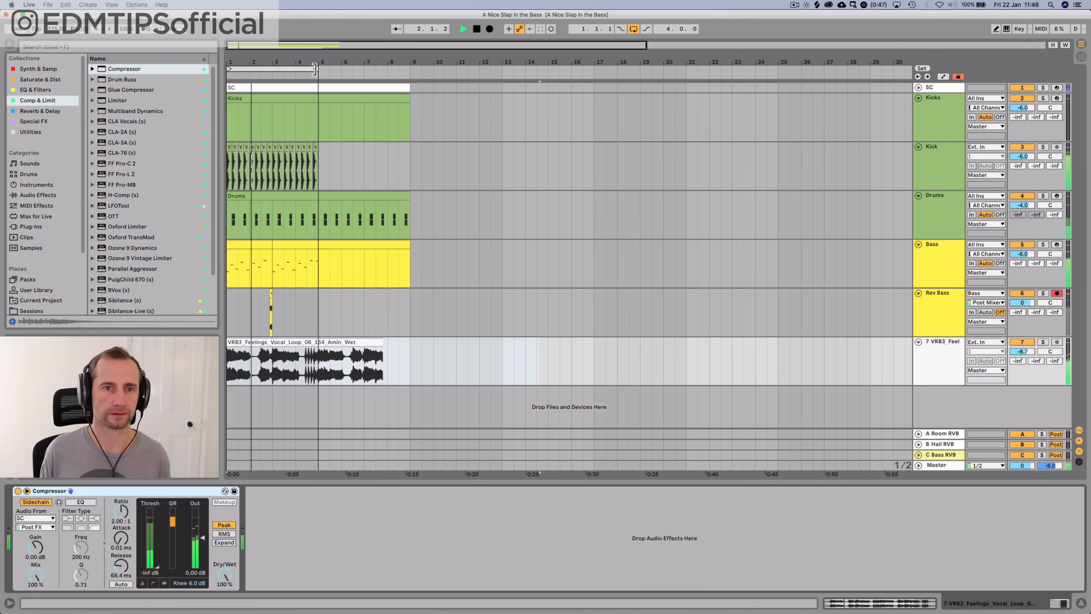
Insert a new audio track between Drums and Bass, and switch to Splice
key(super+space)
key(super+s)
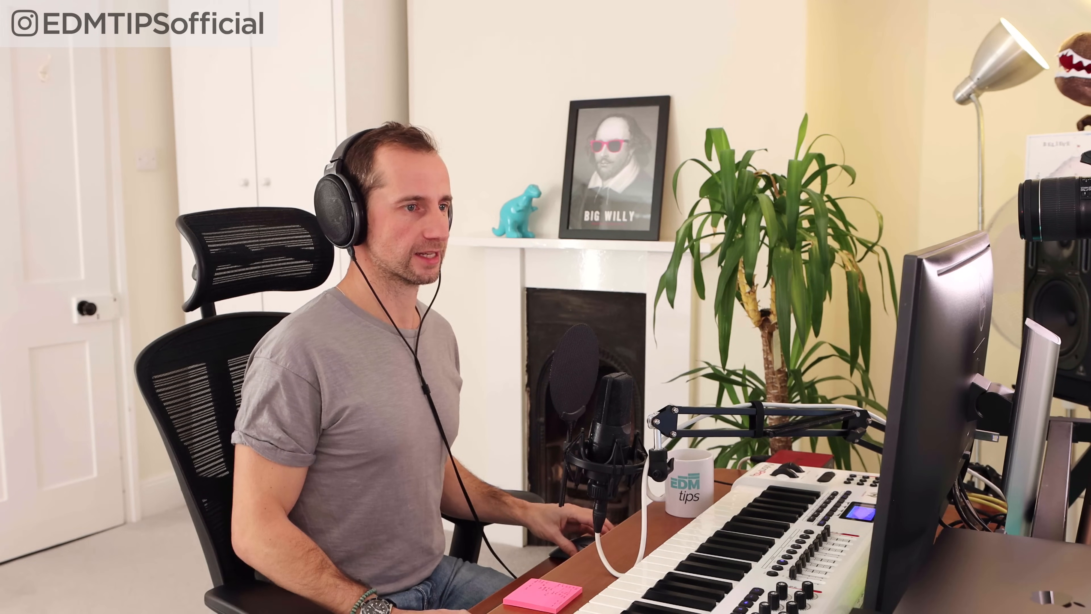
key(alt+space)
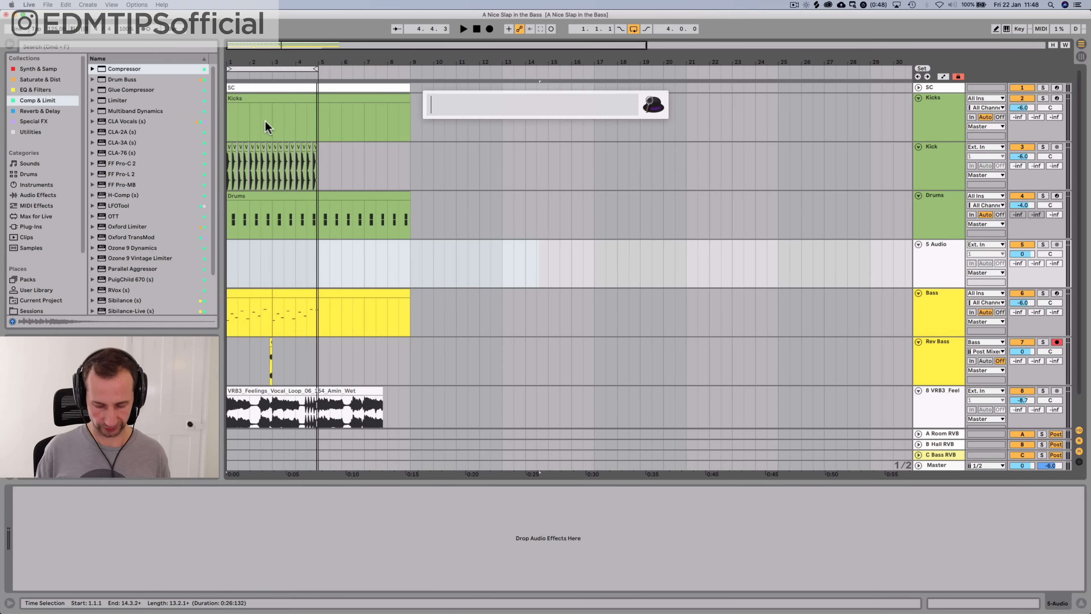
text(spli)
key(Return)
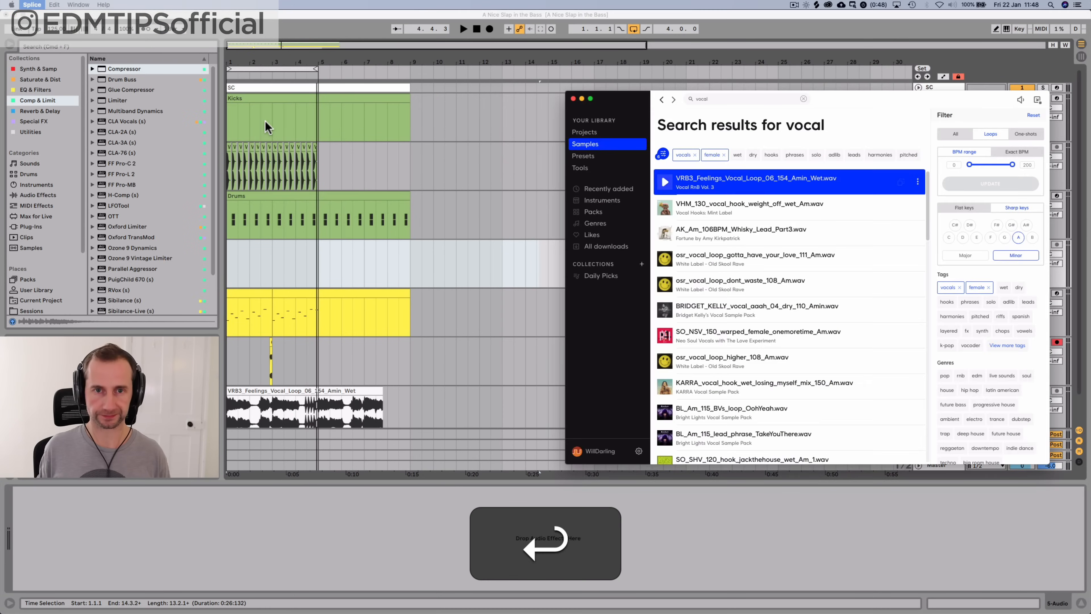
Search the samples for kshmr_top_loop and clear the vocals, female and A minor filters
click(713, 99)
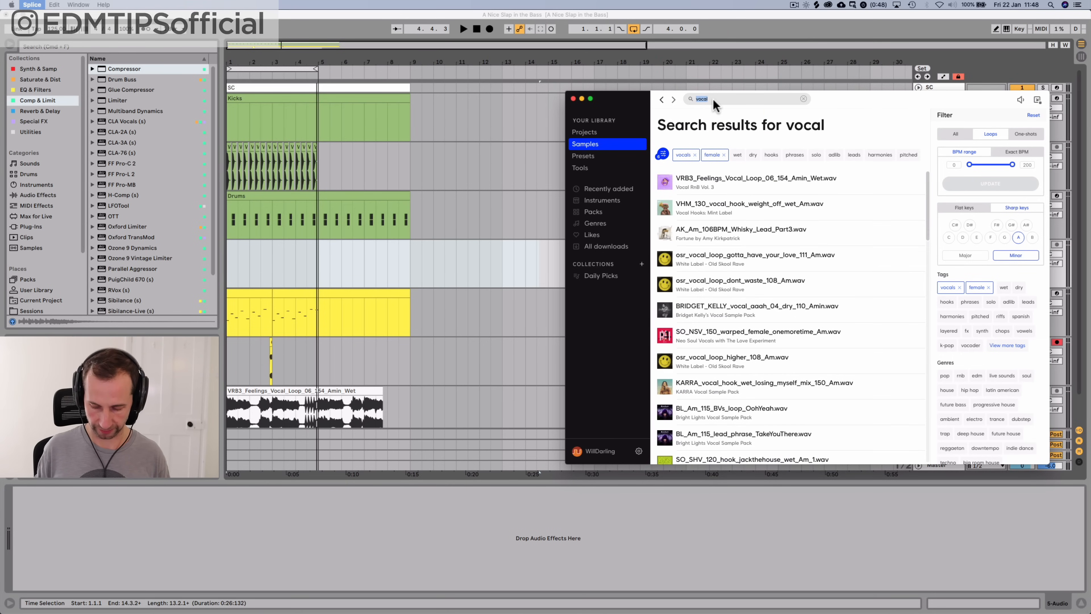
text(kshmr_top)
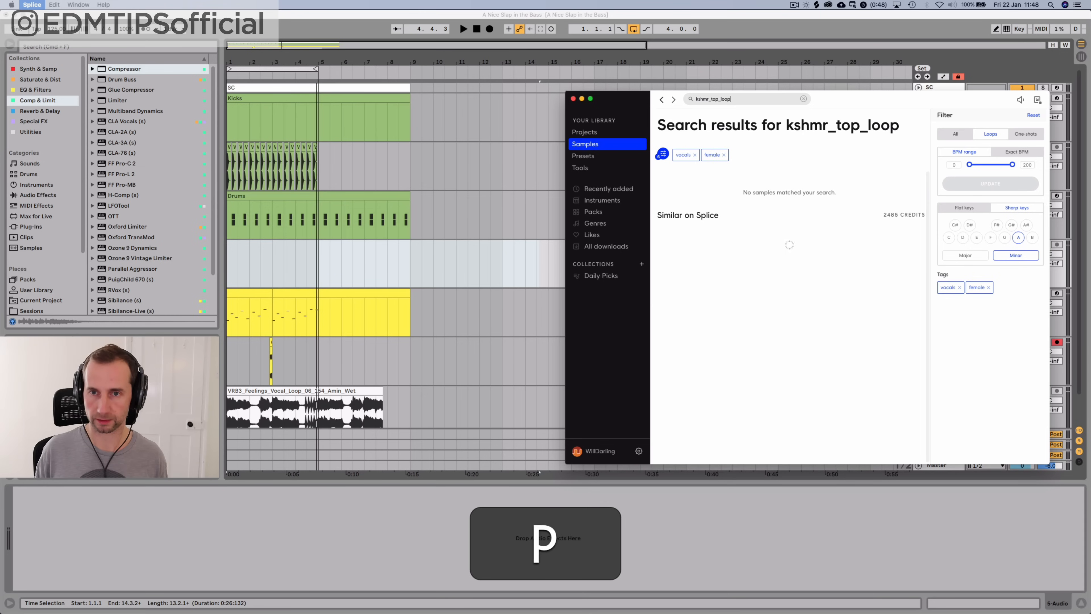
text(_loop)
click(724, 155)
click(695, 155)
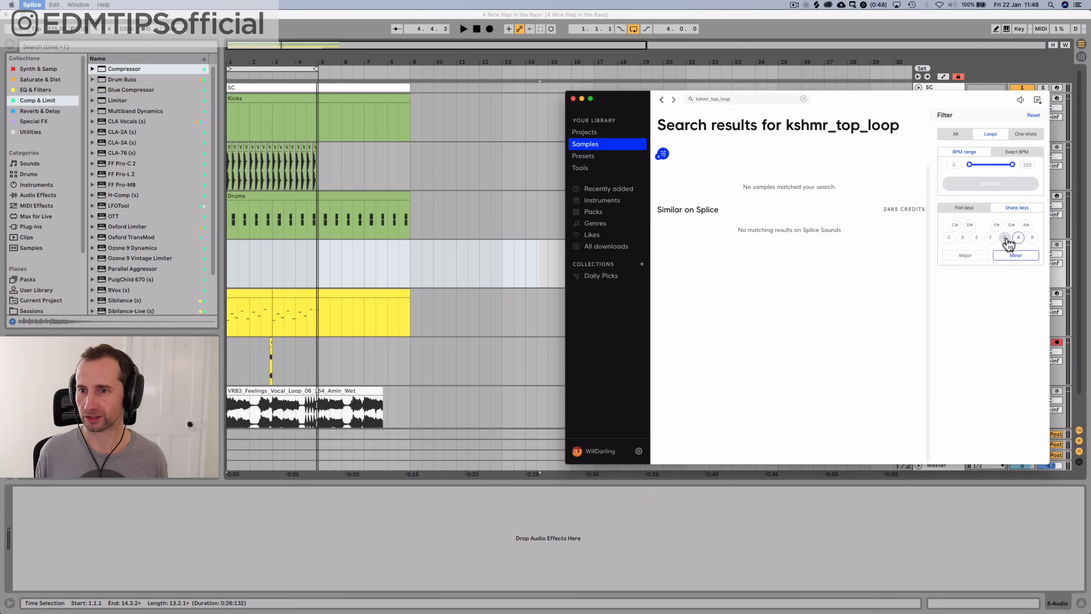
click(1015, 257)
click(1019, 237)
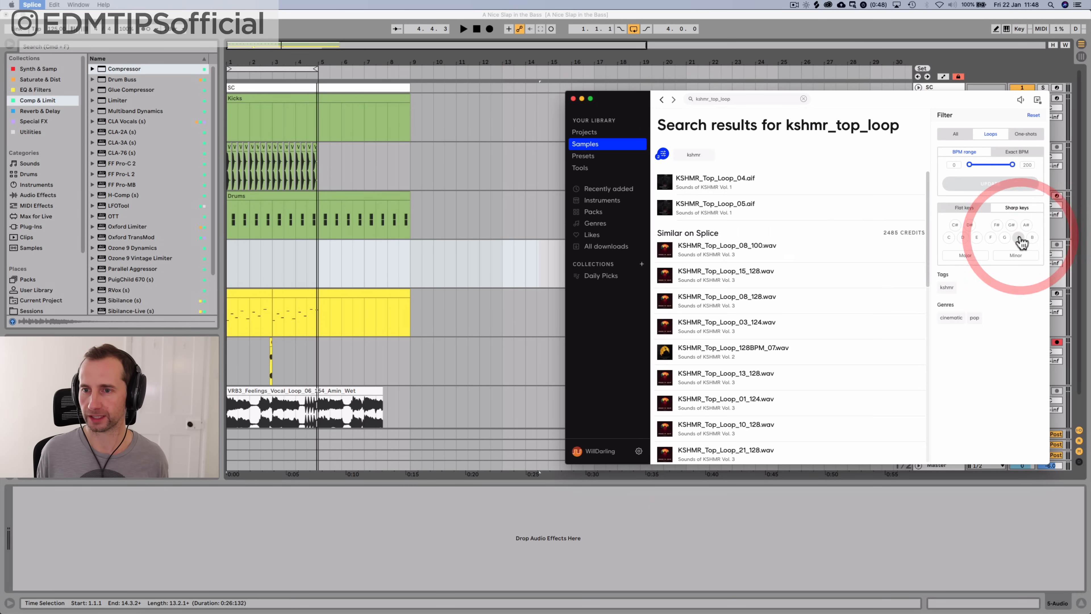
Add KSHMR_Top_Loop_04 to the new audio track at bar 1 and play it with the loop
click(665, 184)
drag(664, 189, 227, 261)
key(space)
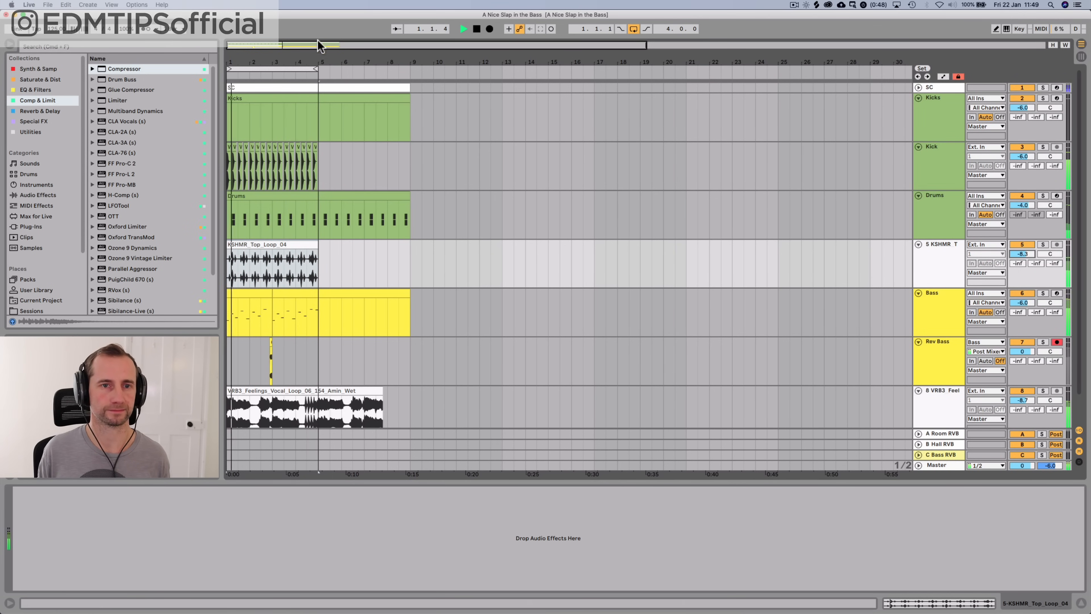
key(space)
Insert an audio track below the KSHMR top loop, name it Shuffle and colour it green
click(940, 258)
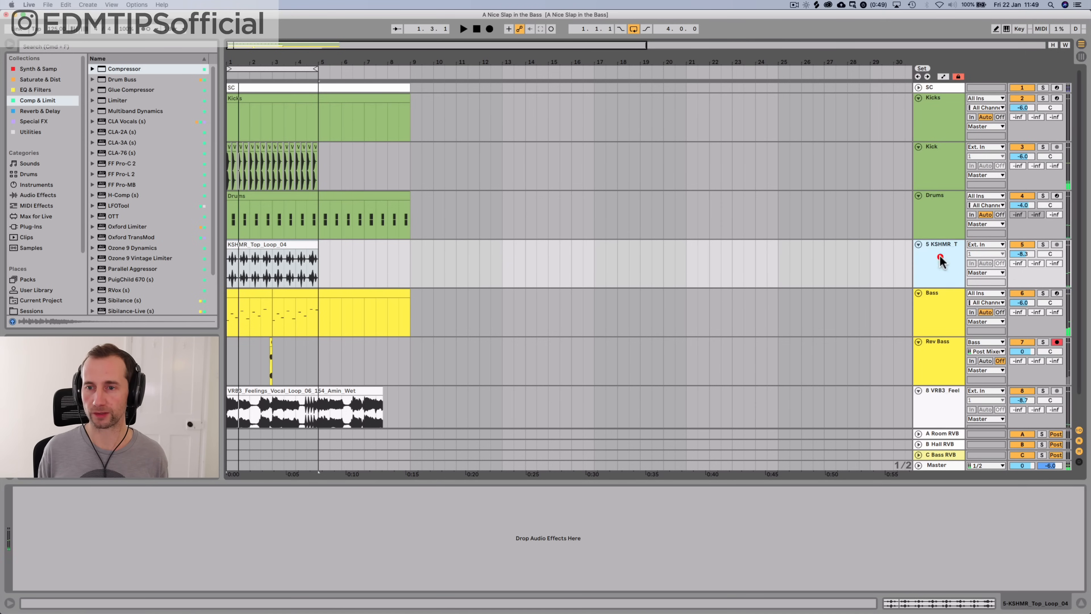
key(super+t)
click(934, 317)
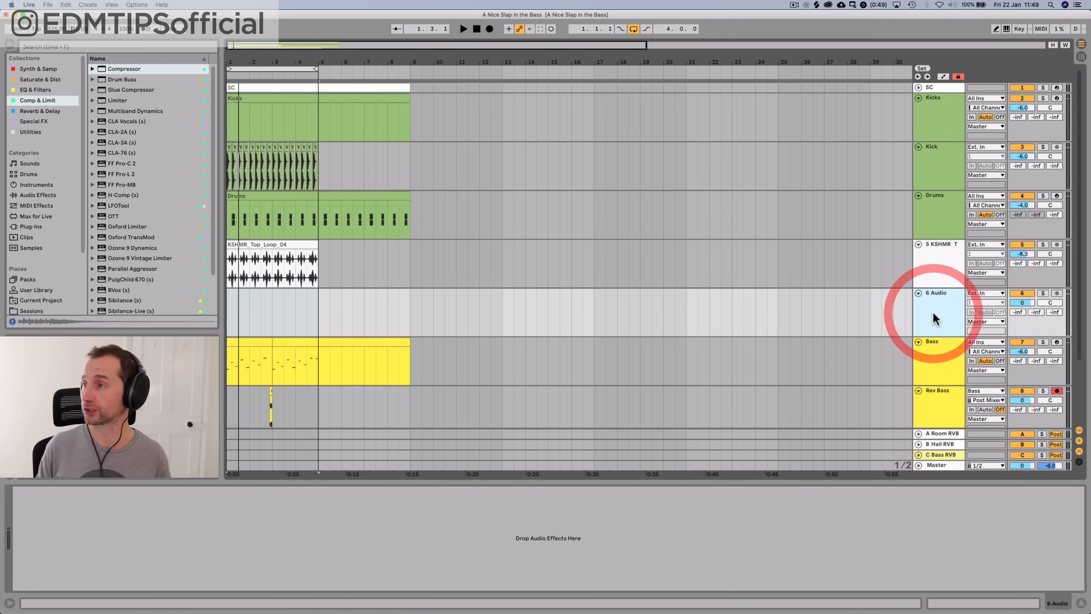
key(shift+super+s)
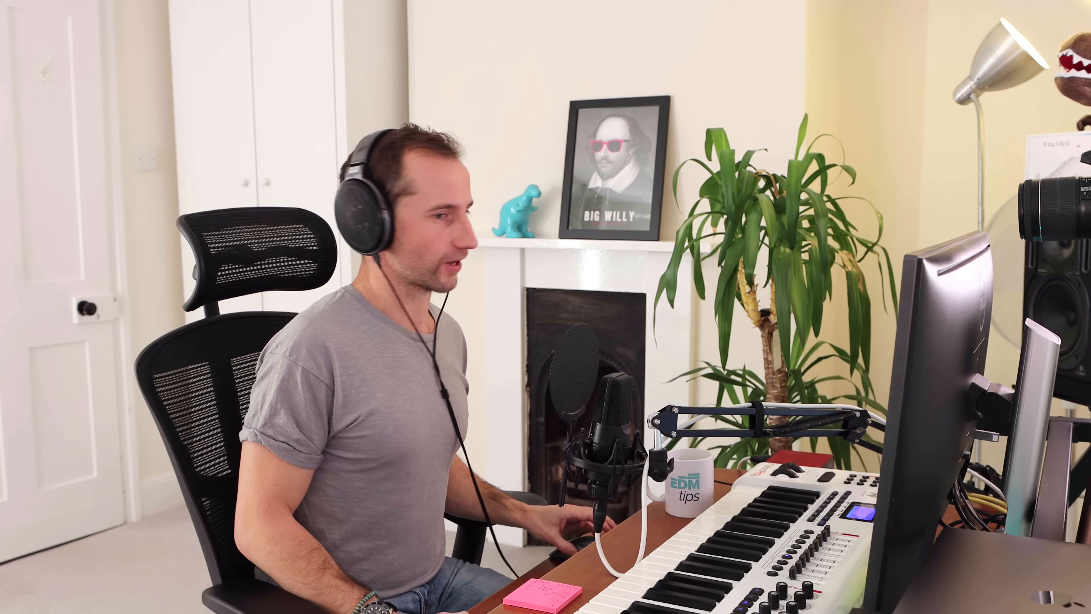
Switch to Splice and search the samples for shaker
key(alt+space)
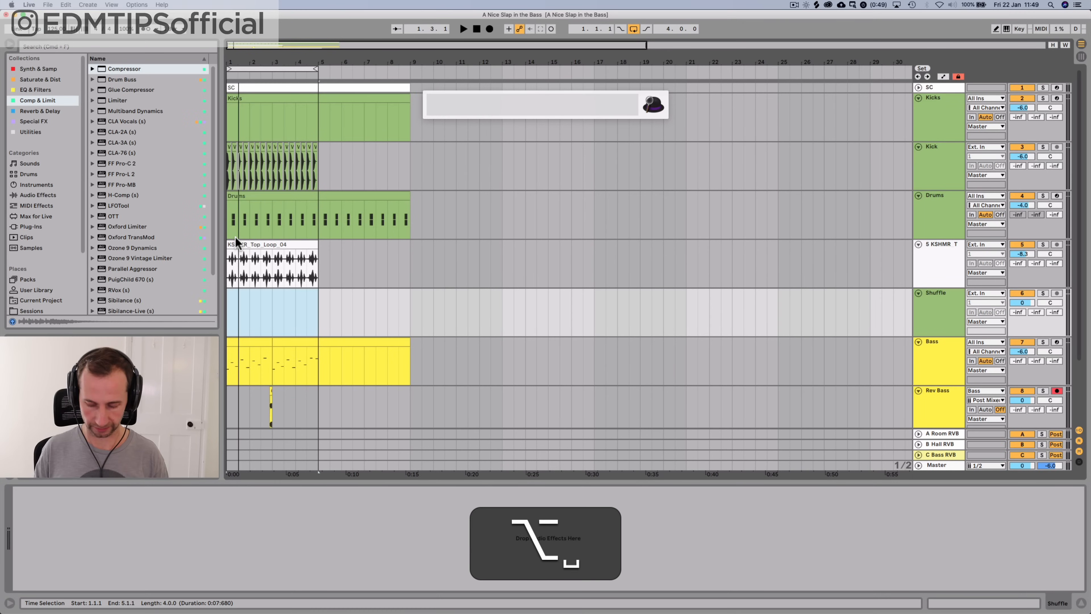
text(splice)
key(Return)
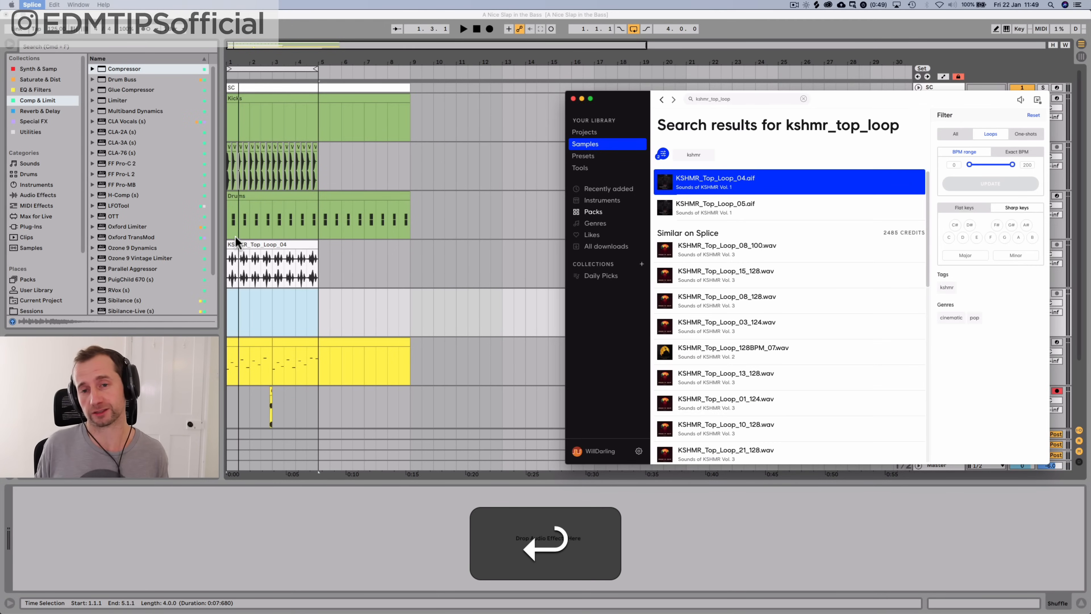
double_click(723, 99)
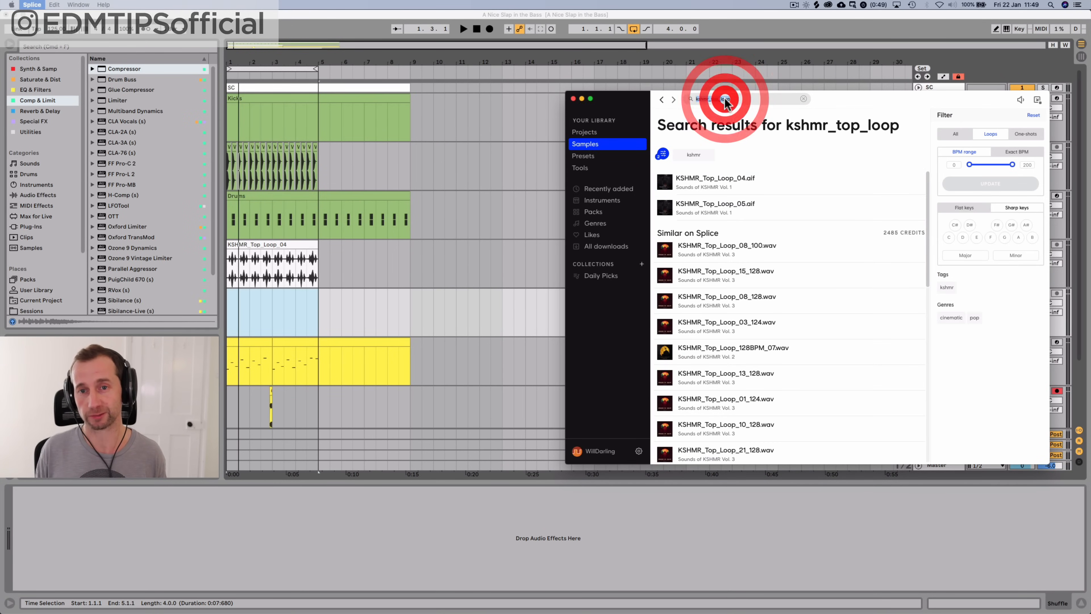
text(shugg)
key(BackSpace)
key(BackSpace)
key(BackSpace)
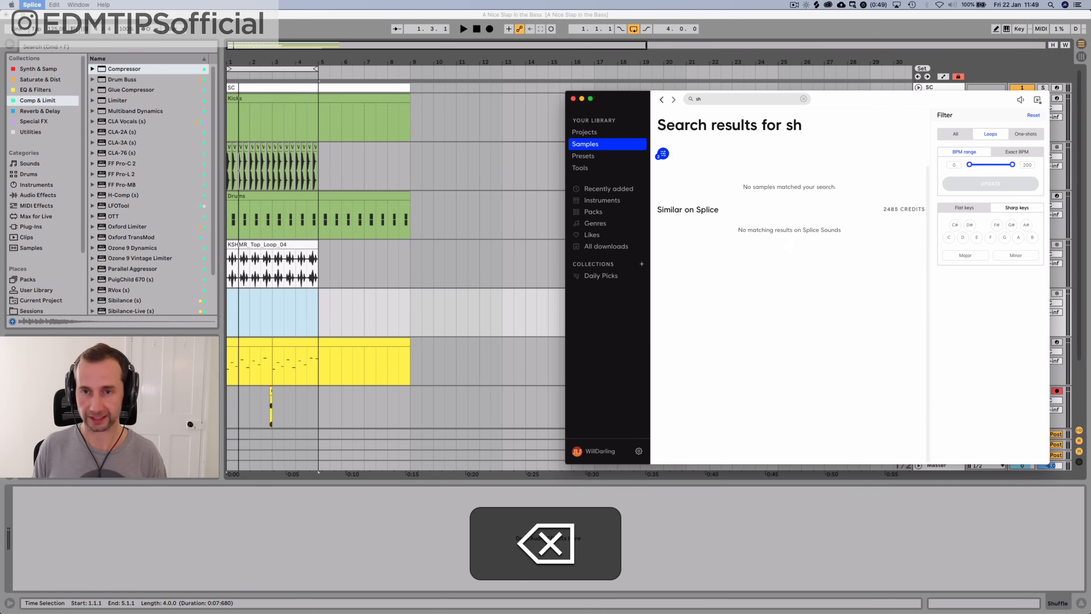
text(lff)
key(BackSpace)
key(BackSpace)
key(BackSpace)
text(ke)
key(BackSpace)
key(BackSpace)
key(BackSpace)
key(BackSpace)
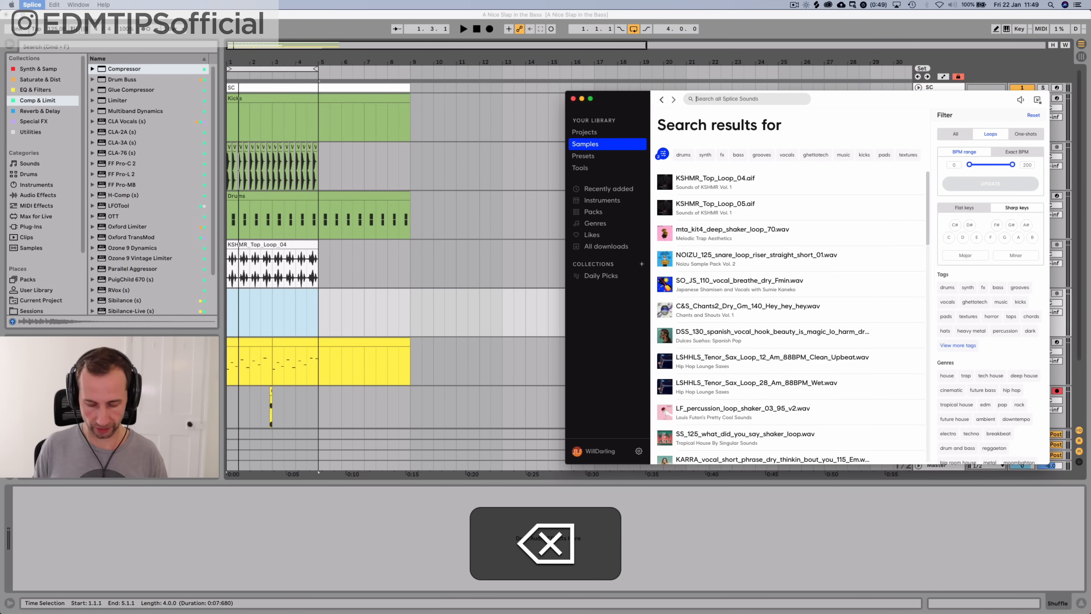
text(shaker)
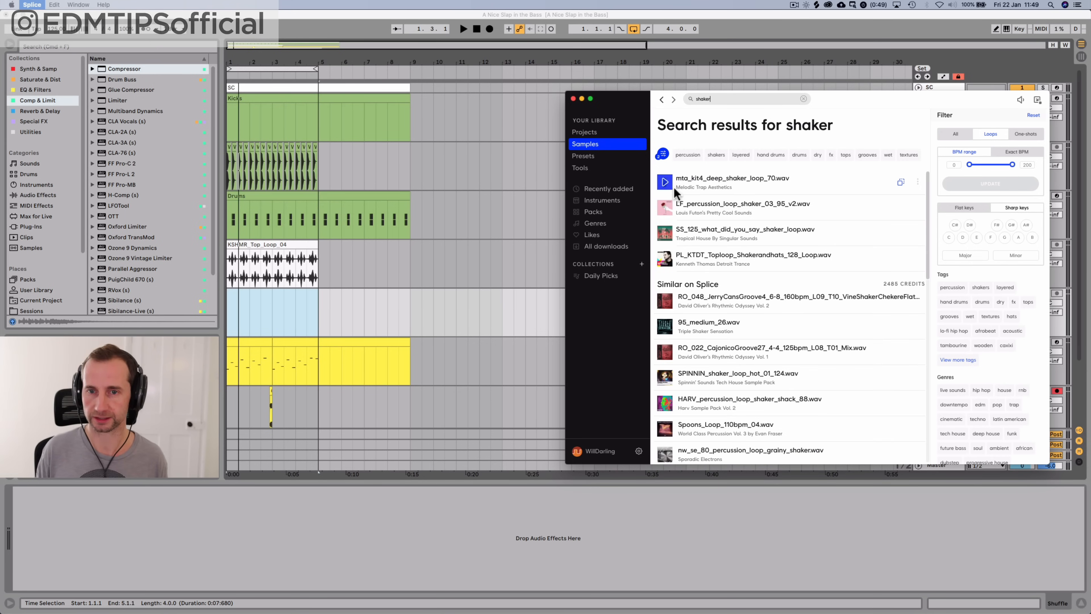
Audition the shaker loops and add LF_percussion_loop_shaker_03_95_v2 to the Shuffle track at bar 1
click(666, 204)
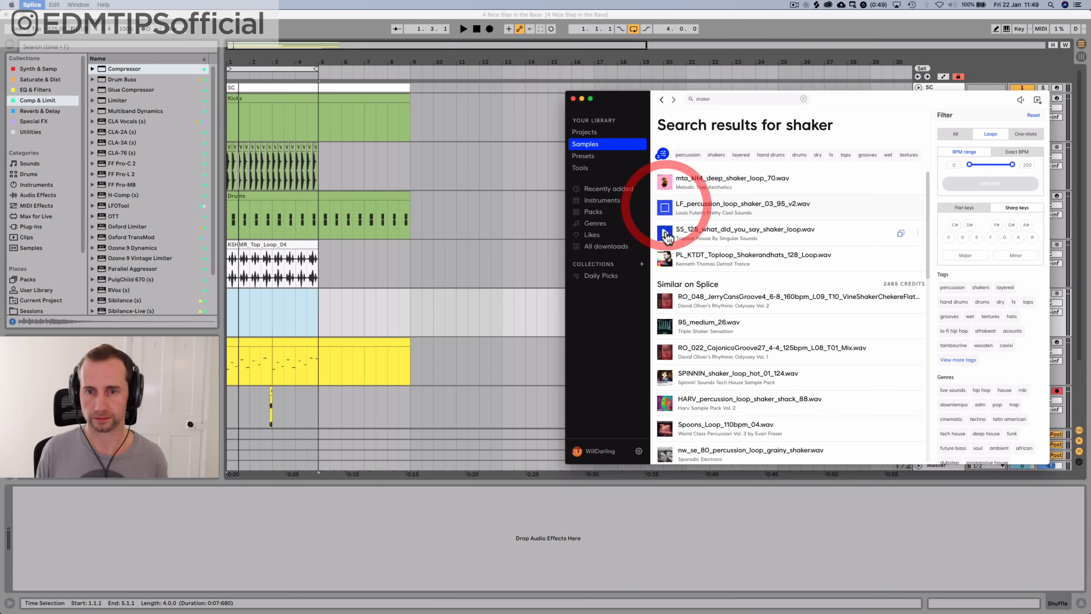
click(666, 234)
click(666, 259)
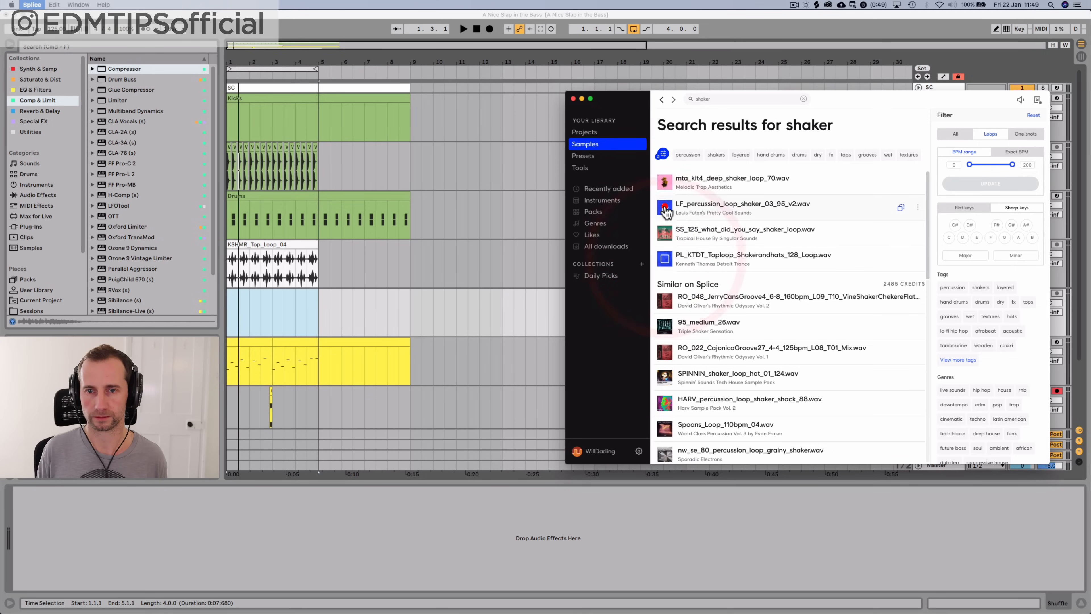
click(665, 205)
drag(700, 209, 228, 335)
Examine the beginning of the shaker clip's waveform and play the loop together with the other tracks
click(226, 330)
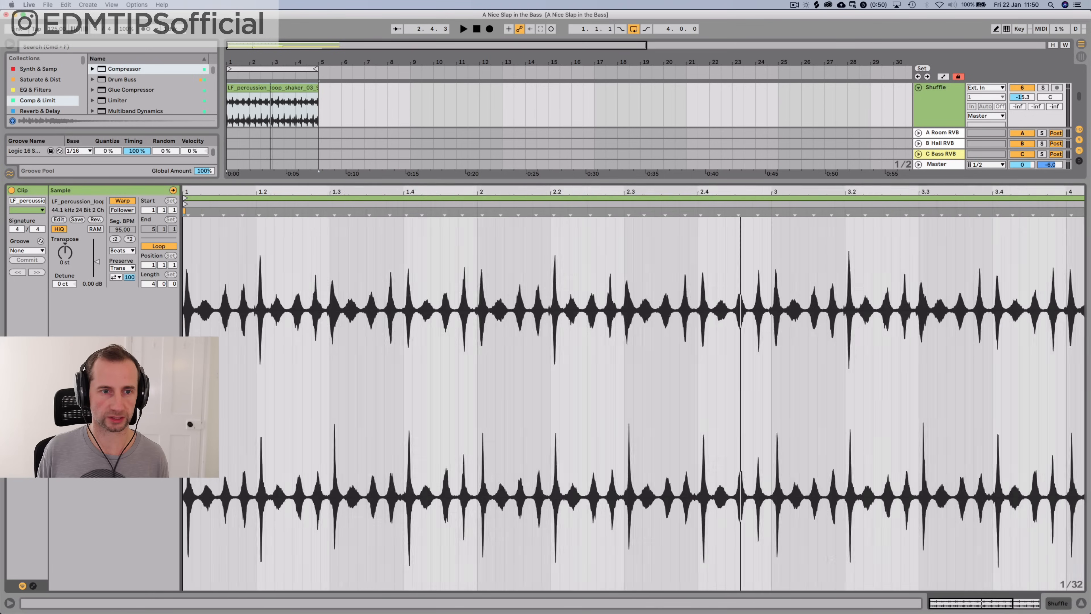
drag(189, 192, 189, 279)
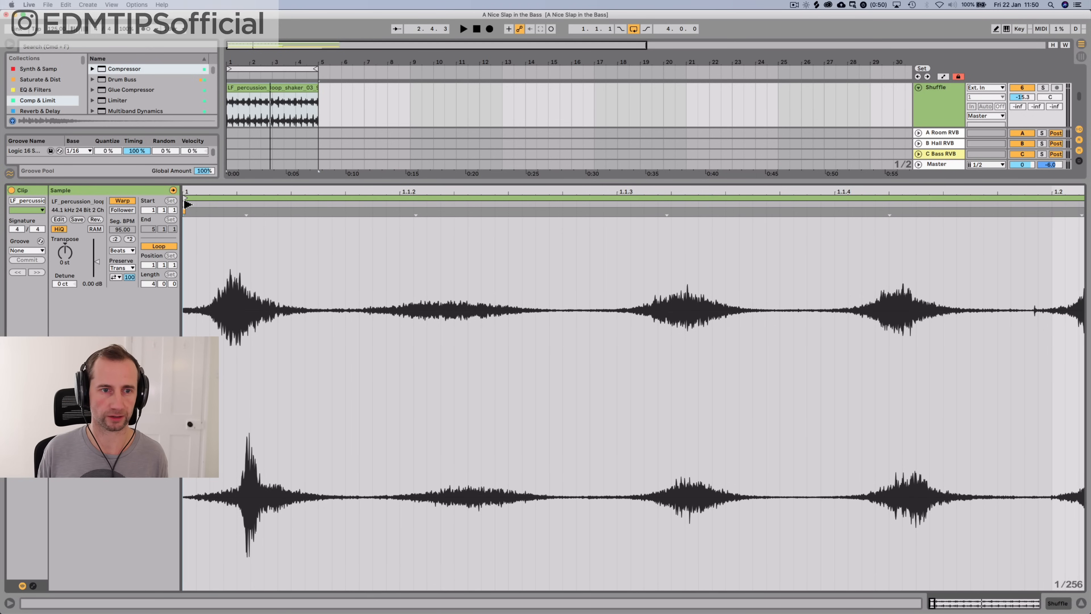
key(space)
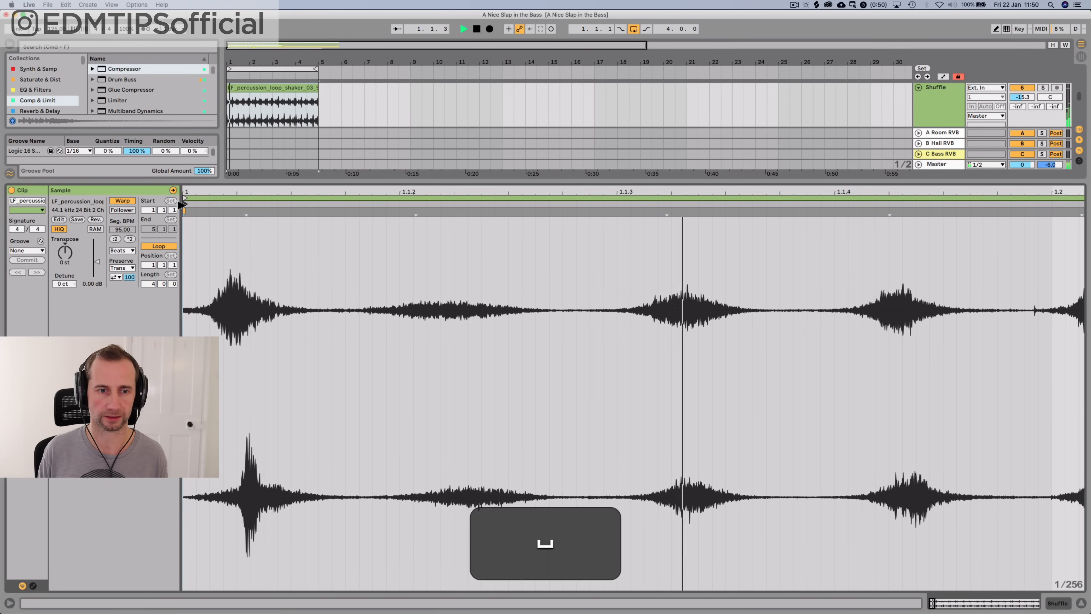
click(211, 207)
key(shift+Tab)
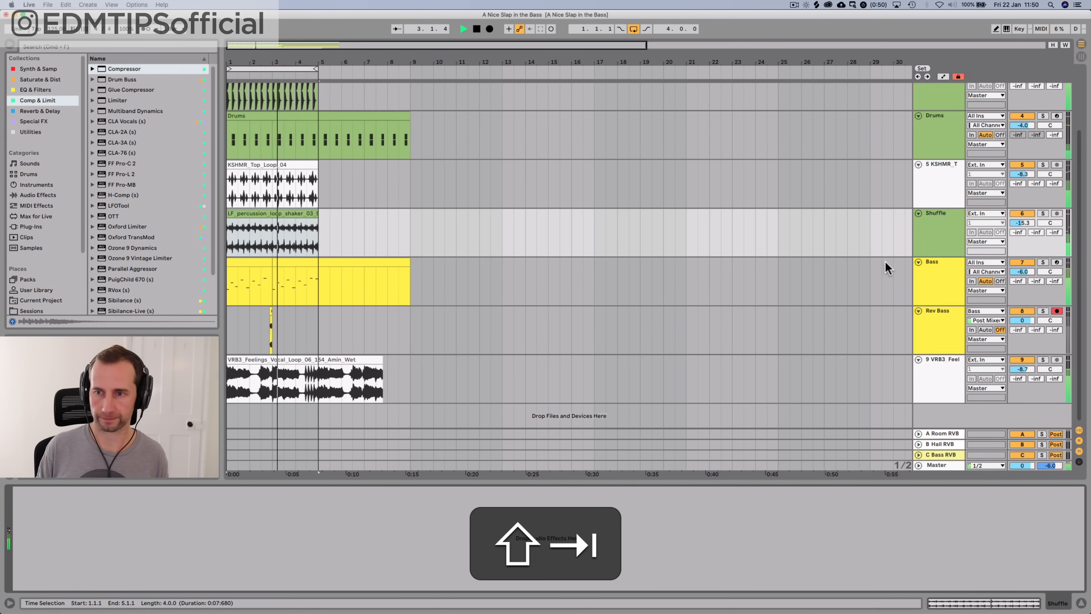
click(947, 185)
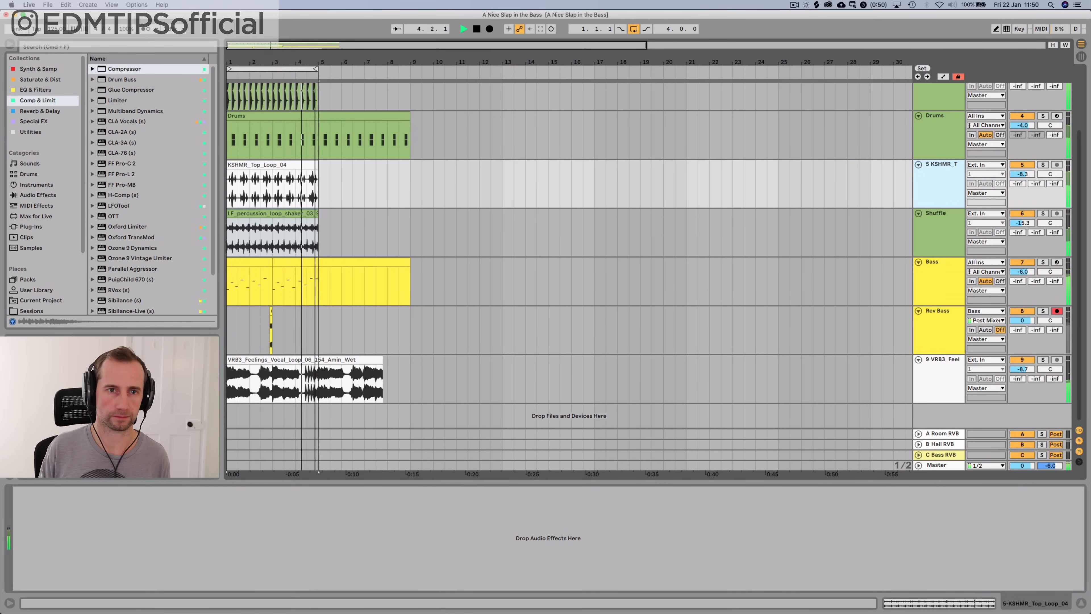
key(space)
Extend the arrangement loop to 8 bars and duplicate the first four bars of the drum, loop and bass tracks
mouse_move(315, 62)
mouse_down()
mouse_move(272, 51)
mouse_move(372, 73)
mouse_move(332, 76)
mouse_up()
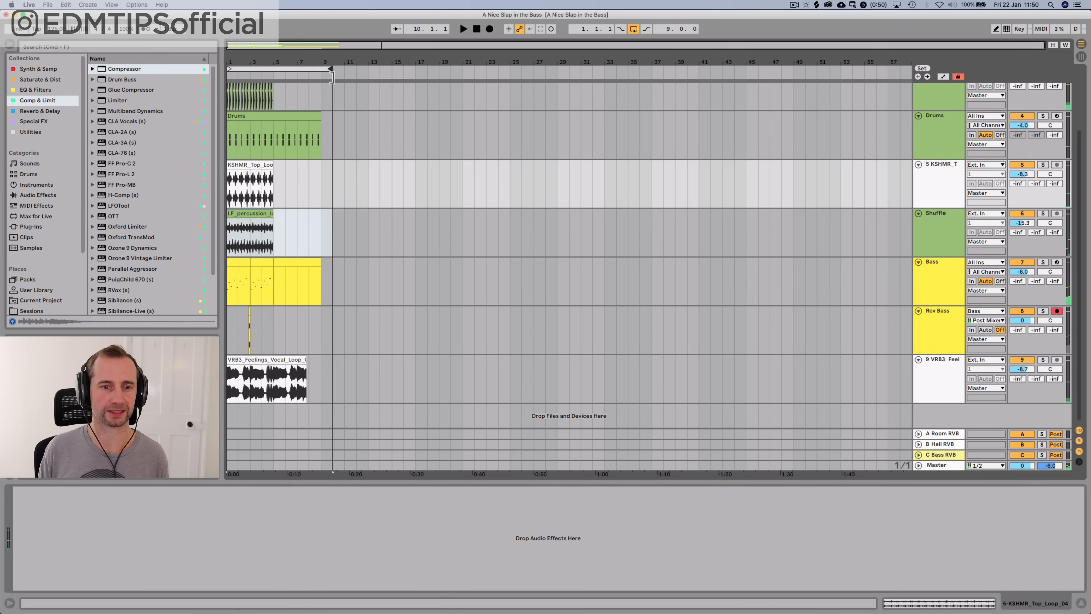
drag(274, 344, 188, 31)
key(super+d)
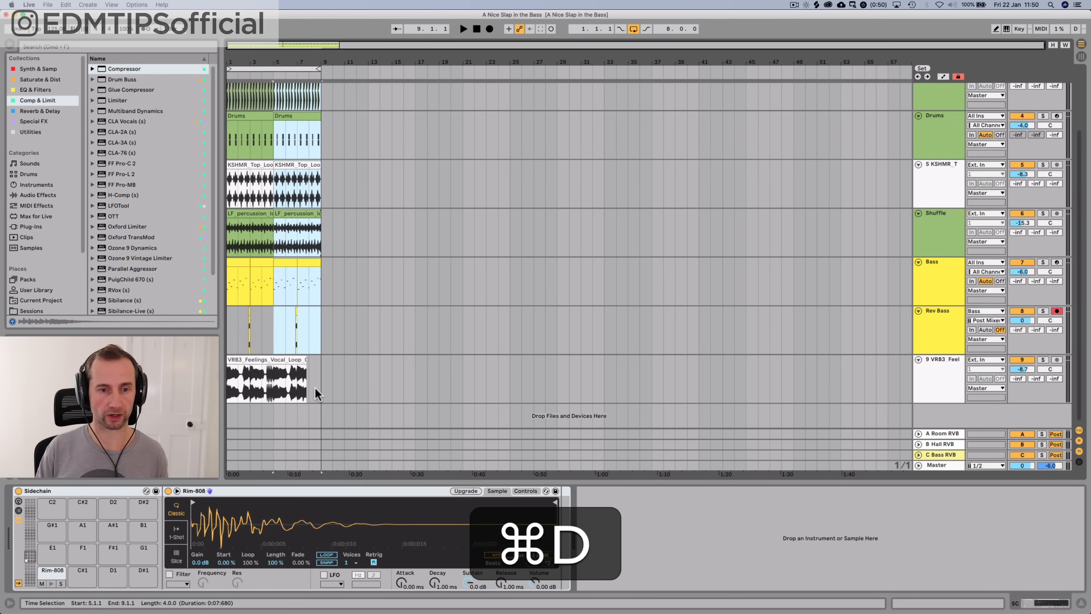
Duplicate the eight-bar section, including the vocals, three times so that the arrangement runs to bar 33
drag(323, 394, 191, 26)
key(super+d)
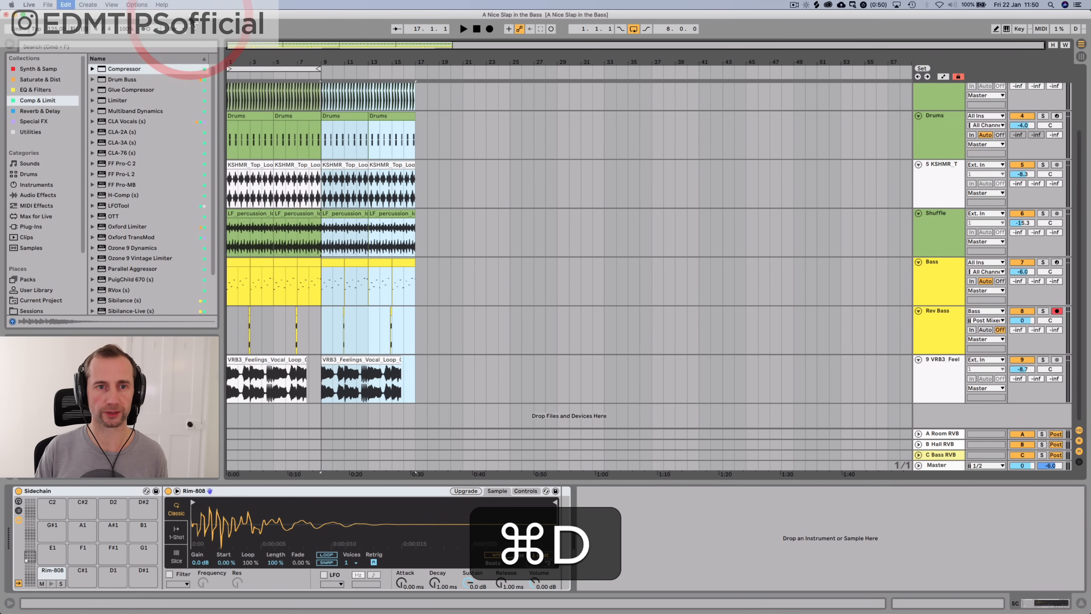
key(super+d)
key(super+d)
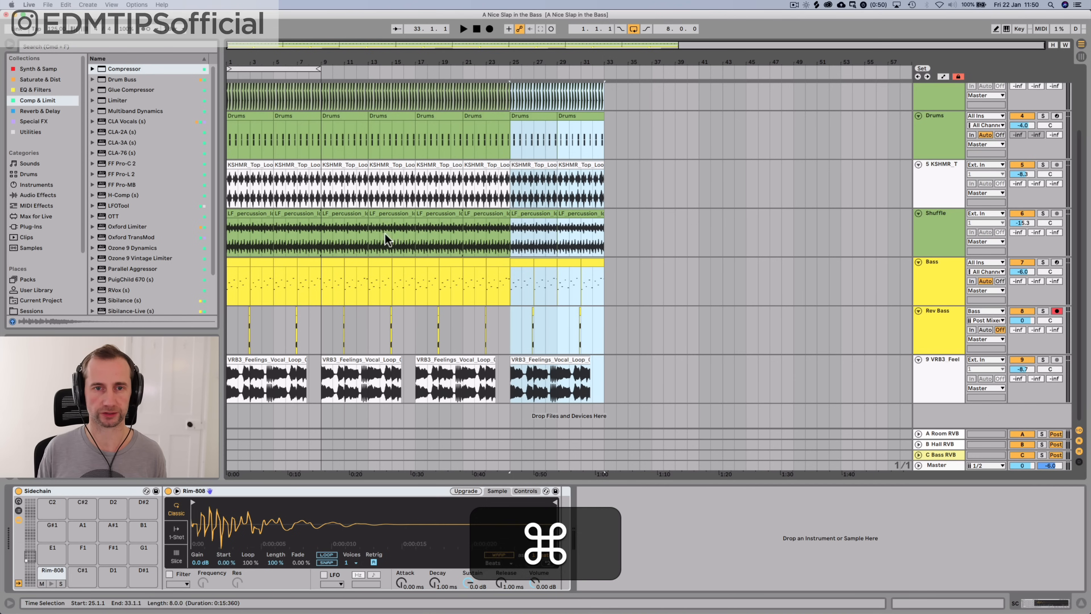
Clear bars 1 to 17 on all tracks so that the arrangement starts at bar 17
click(404, 386)
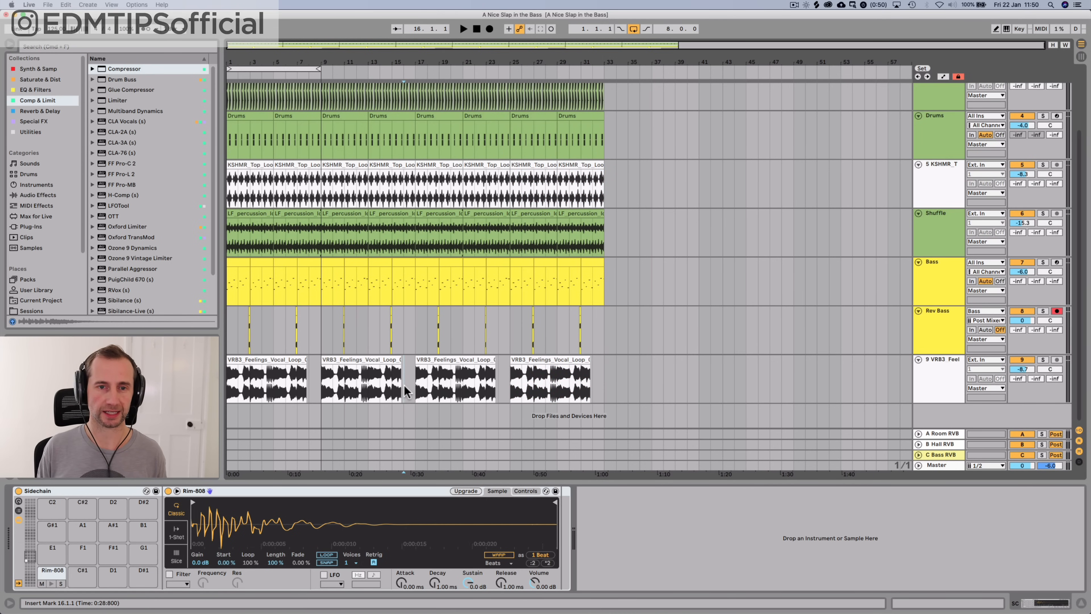
drag(383, 73, 143, 9)
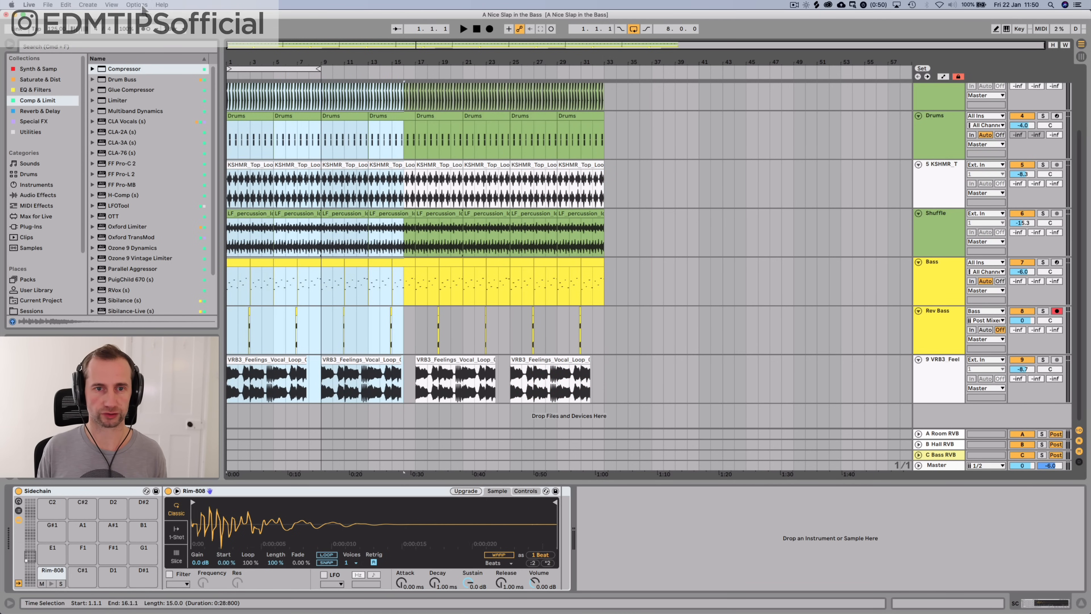
drag(416, 386, 114, 5)
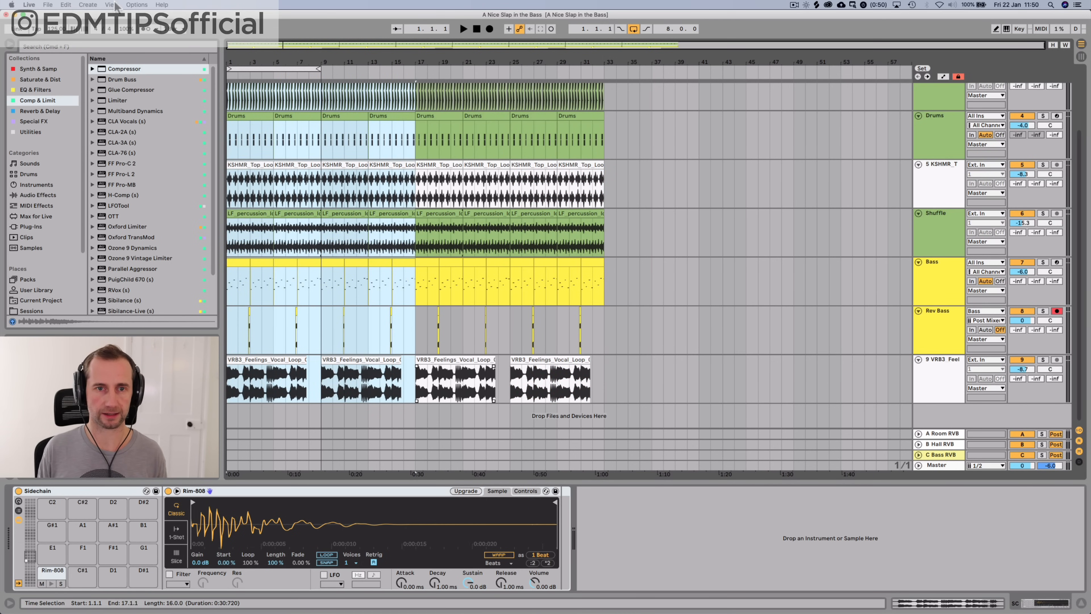
Delete the Shuffle and KSHMR top loop clips between bars 17 and 25, and play the section
click(439, 237)
key(BackSpace)
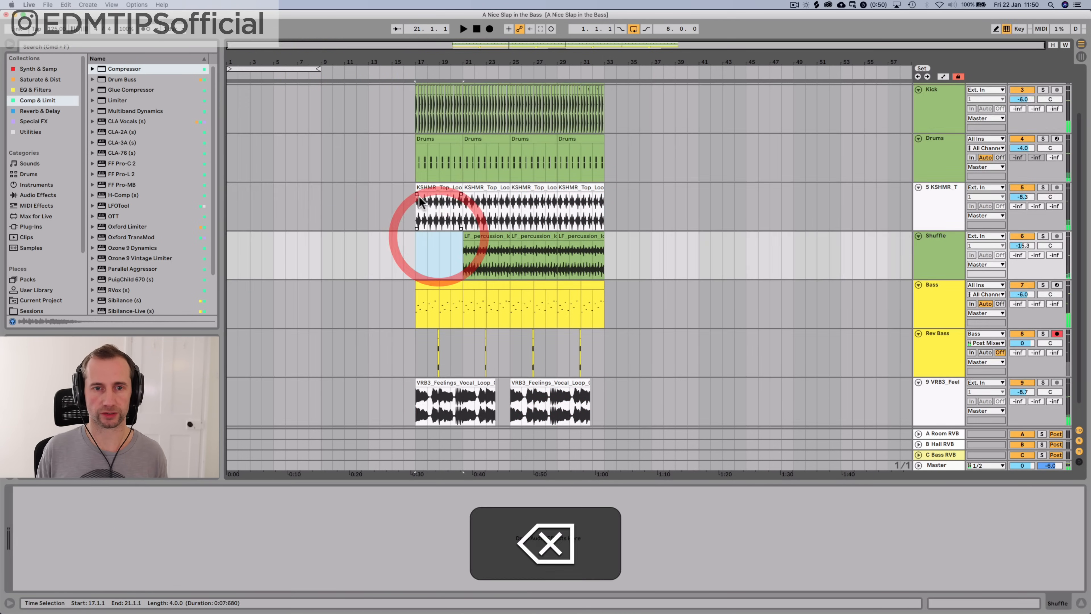
click(420, 190)
key(BackSpace)
click(497, 188)
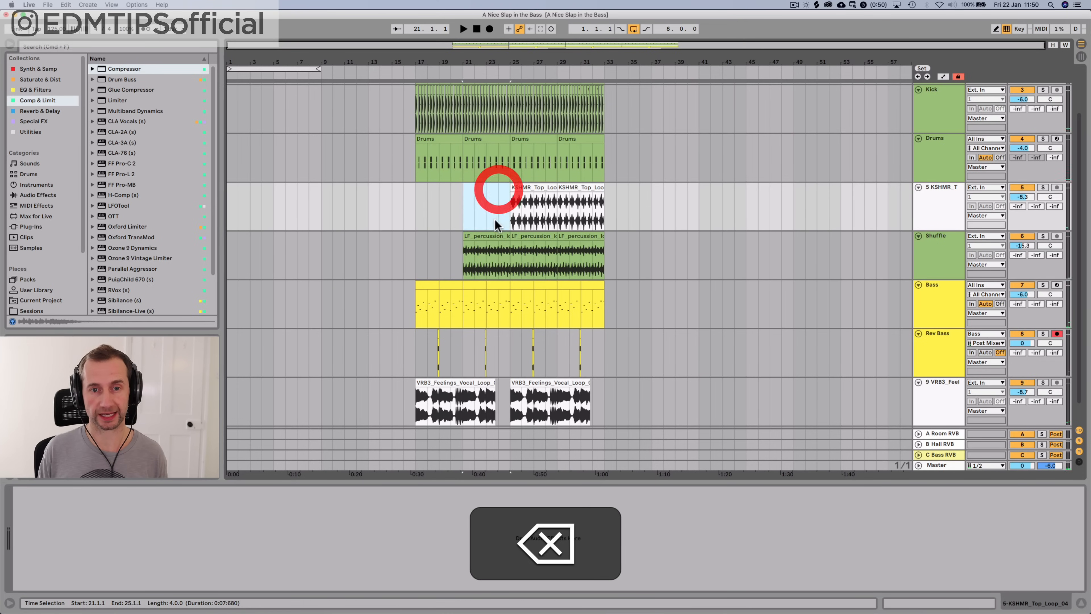
key(BackSpace)
click(487, 232)
key(BackSpace)
key(space)
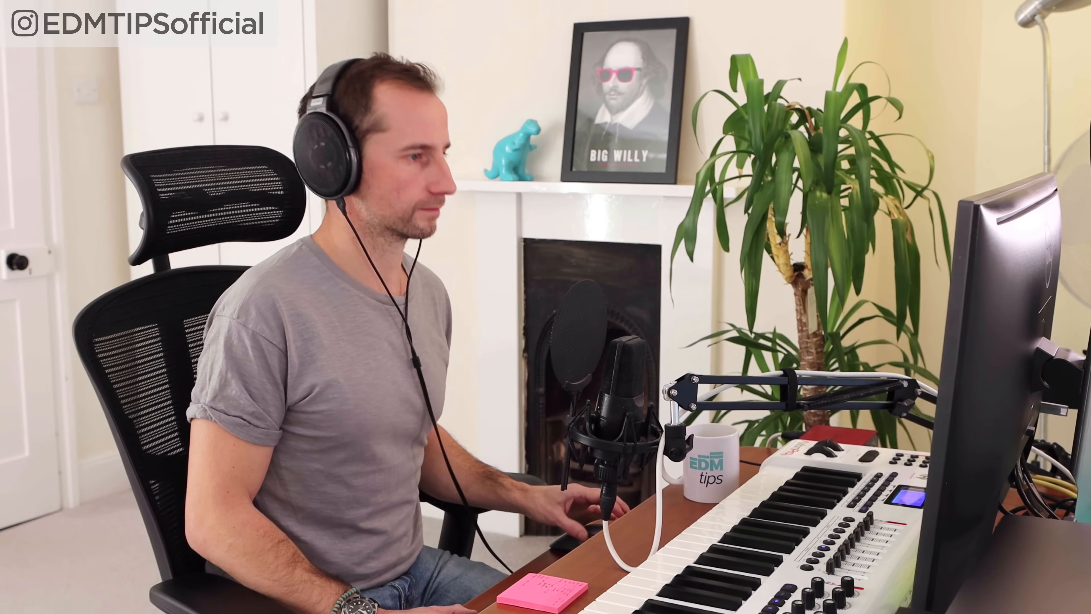
Duplicate the vocal track, and set the original's volume to -10.4 dB and the copy's to -10 dB
click(932, 382)
key(super+space)
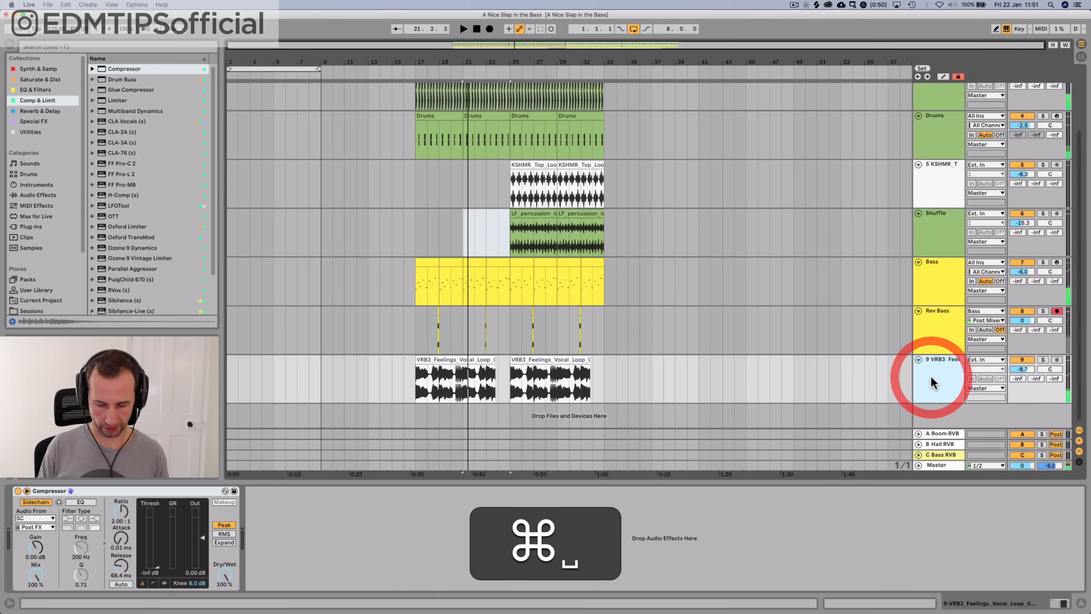
key(super+d)
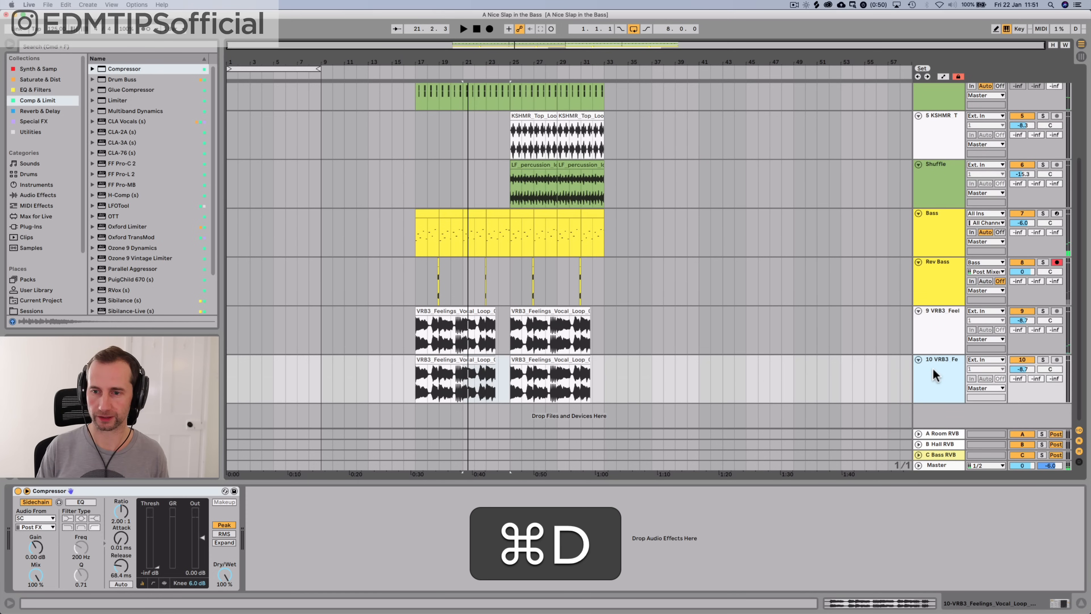
click(938, 330)
drag(1022, 320, 1023, 323)
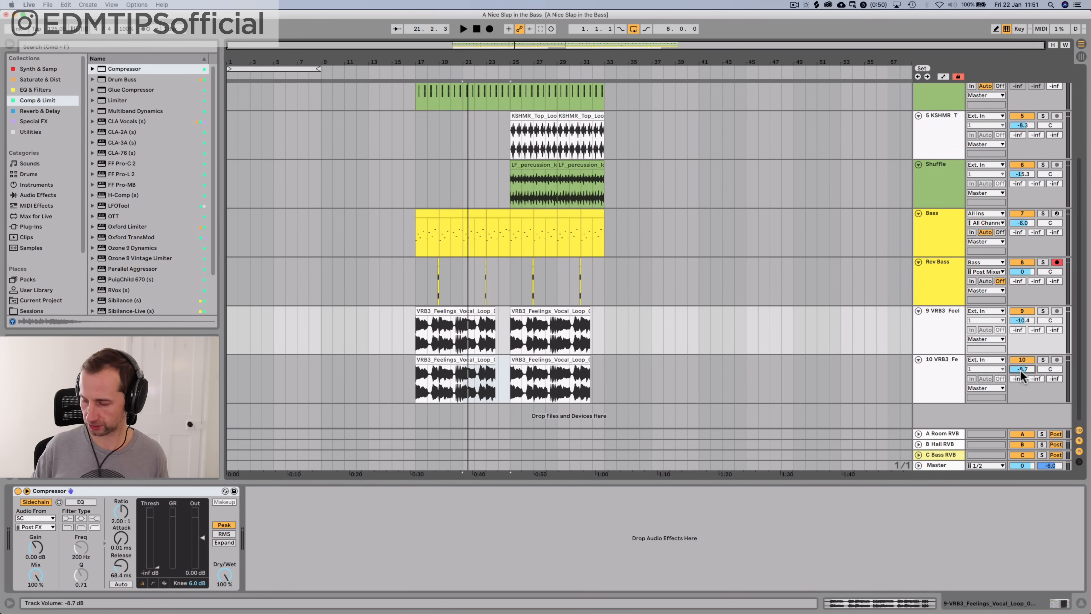
text(-10)
Transpose the first clip on the original vocal track up 12 semitones
click(939, 320)
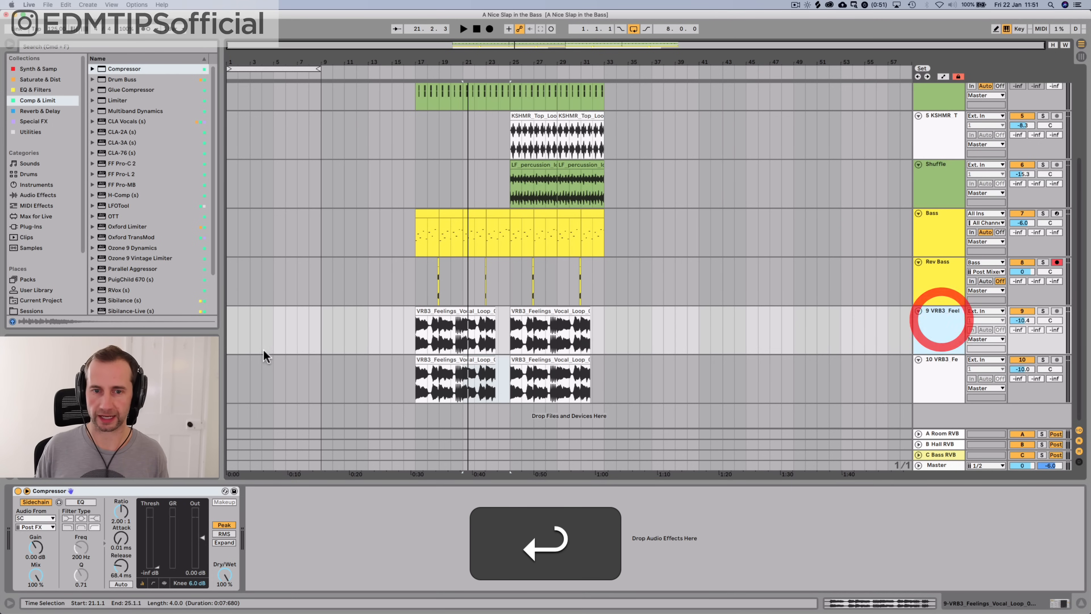
double_click(442, 313)
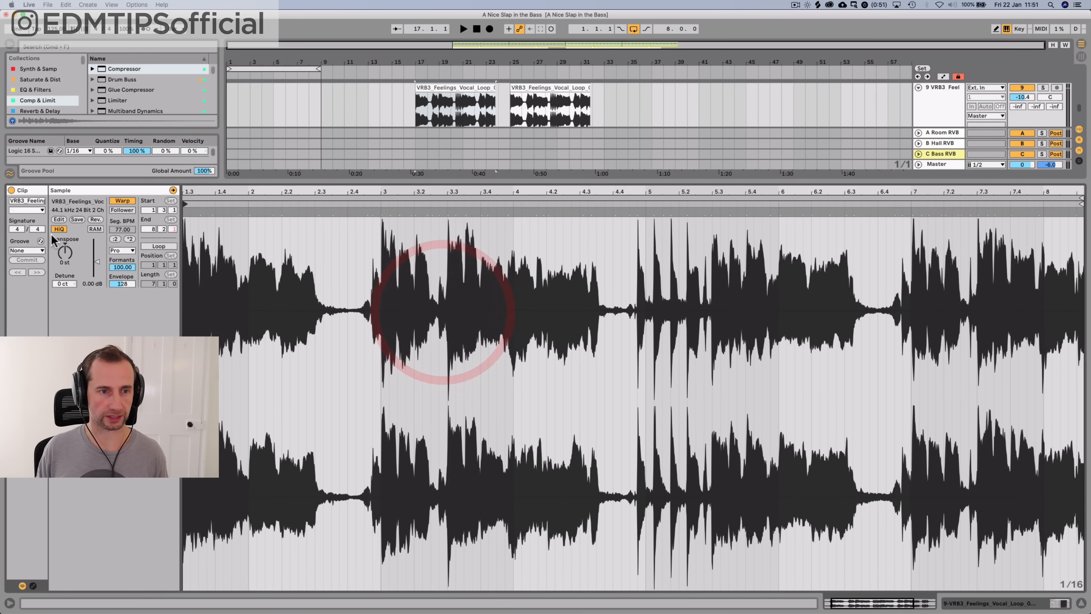
text(12)
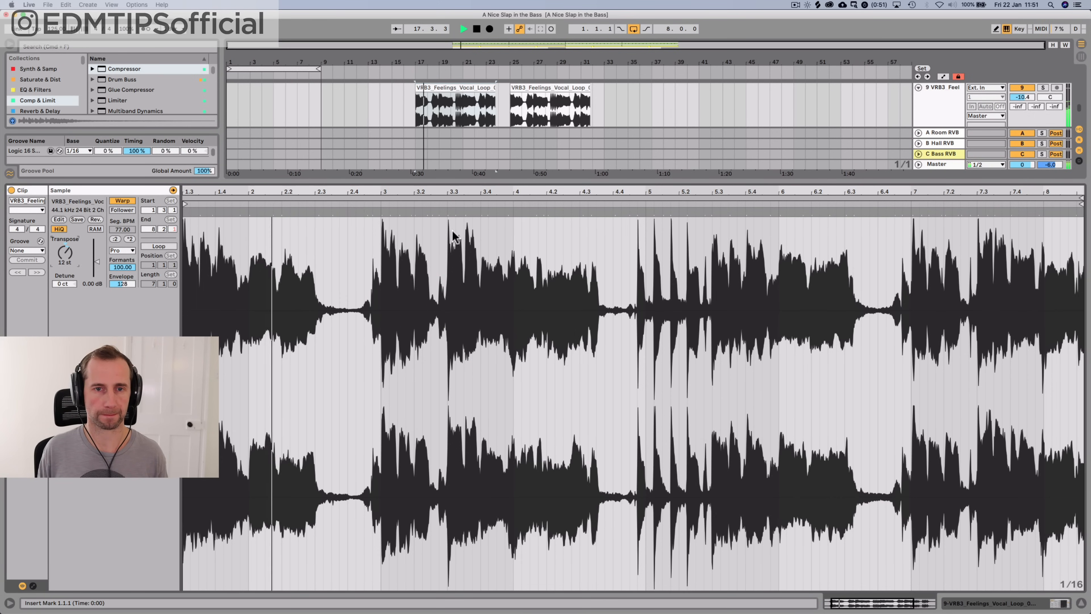
Audition the transposed vocal track in solo and with the other tracks, and set its volume to -7.2 dB
key(shift+Tab)
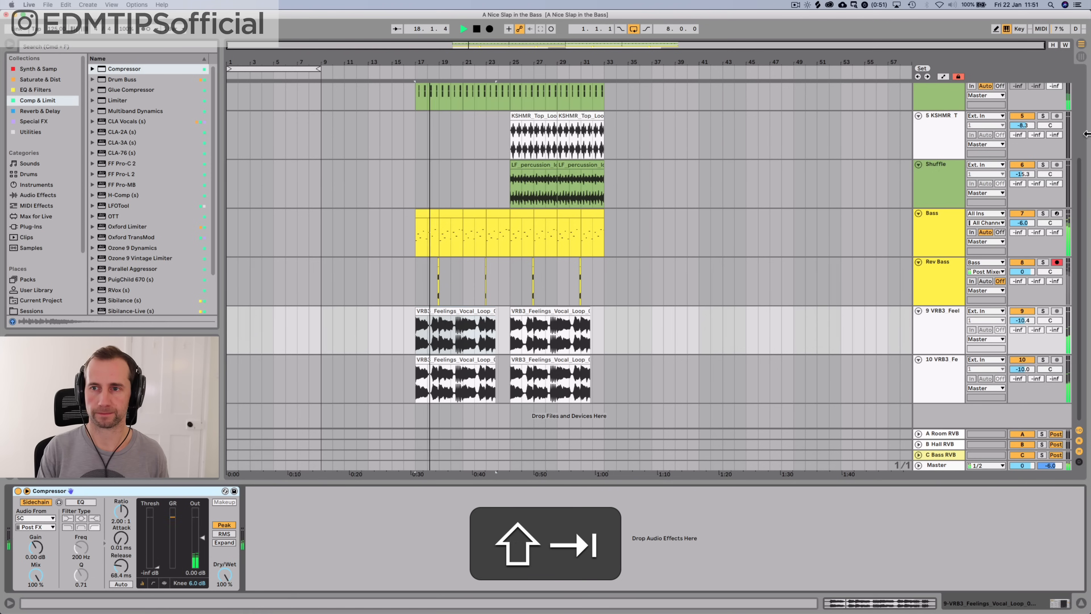
click(1045, 312)
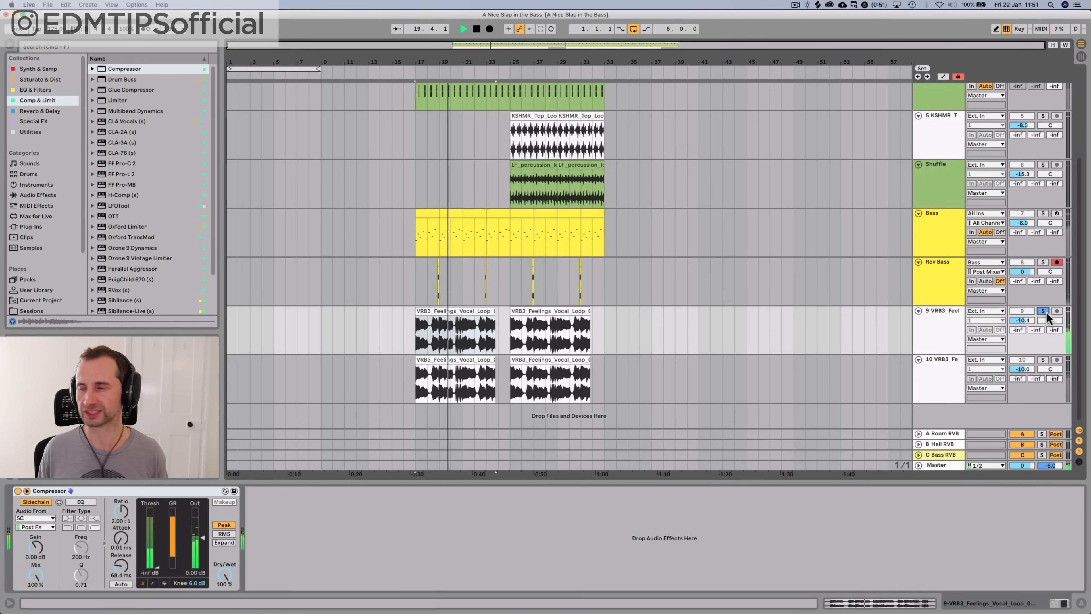
click(1044, 312)
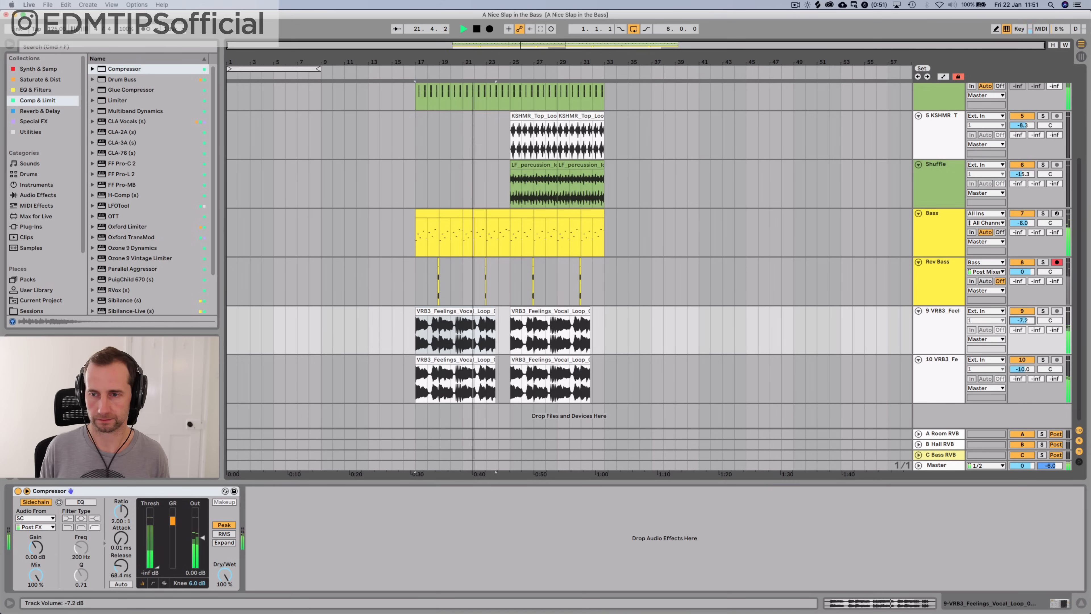
Insert a MIDI track below Rev Bass, name it Break Bass and colour it yellow
click(922, 332)
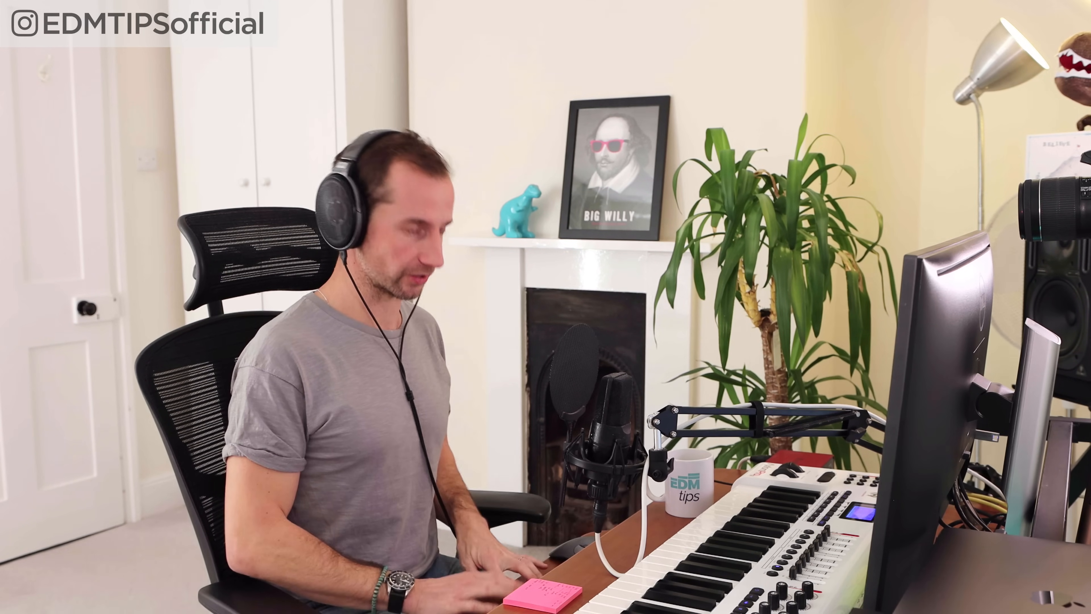
key(shift+super+t)
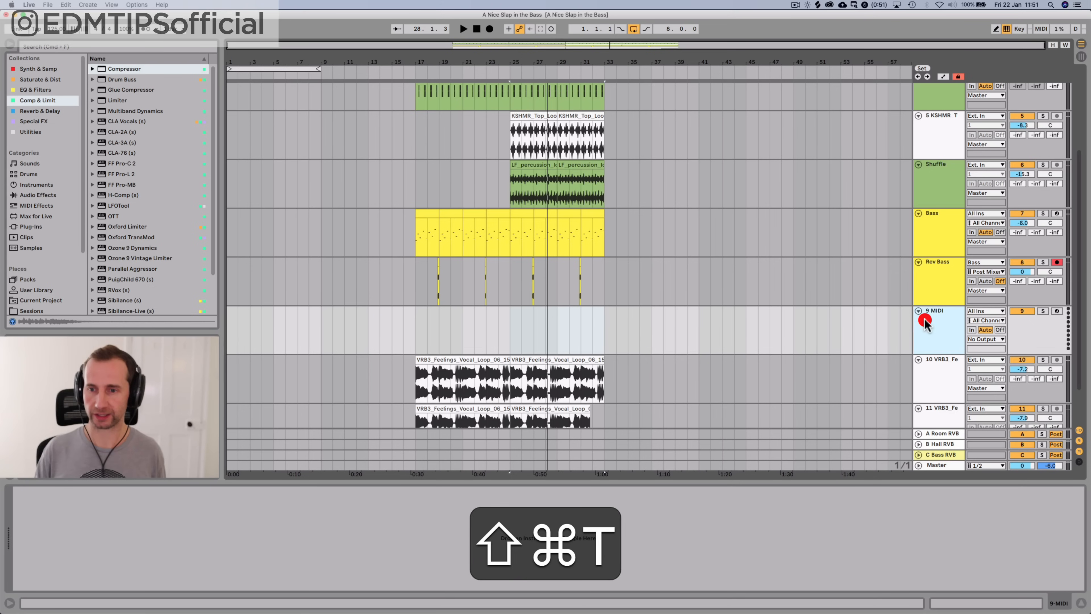
click(925, 319)
key(shift+super+b)
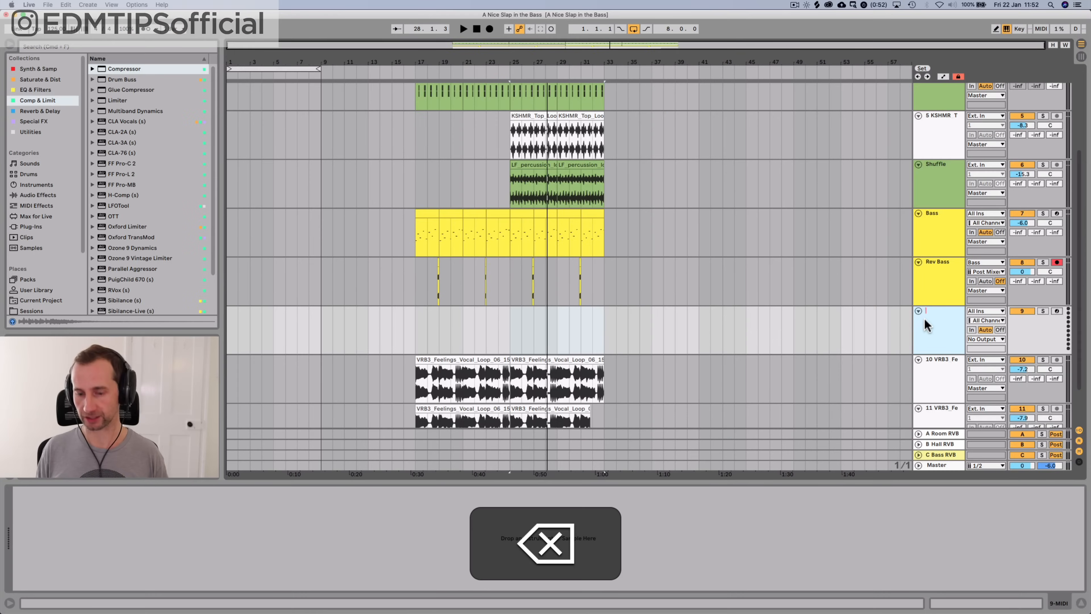
text(Break Bas)
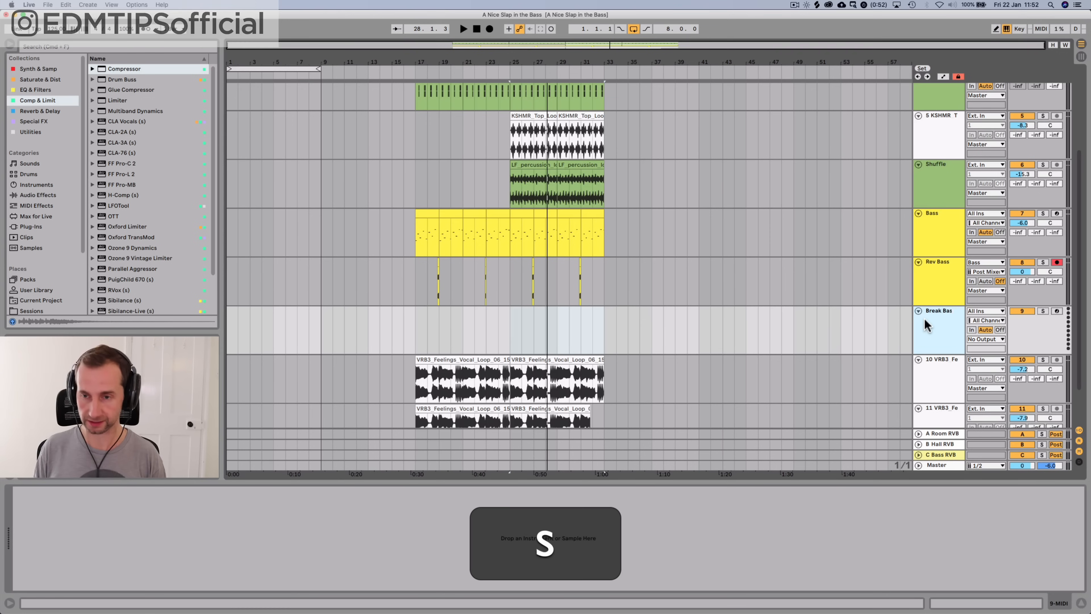
text(s)
key(Return)
right_click(923, 317)
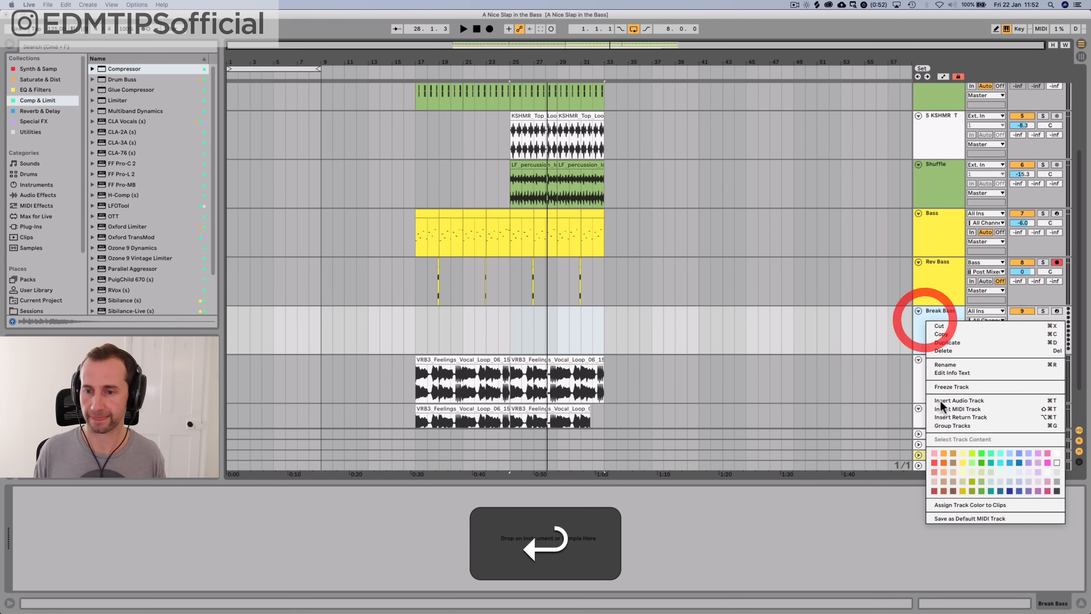
click(961, 463)
Load Serum onto the Break Bass track and lower its master volume
click(22, 70)
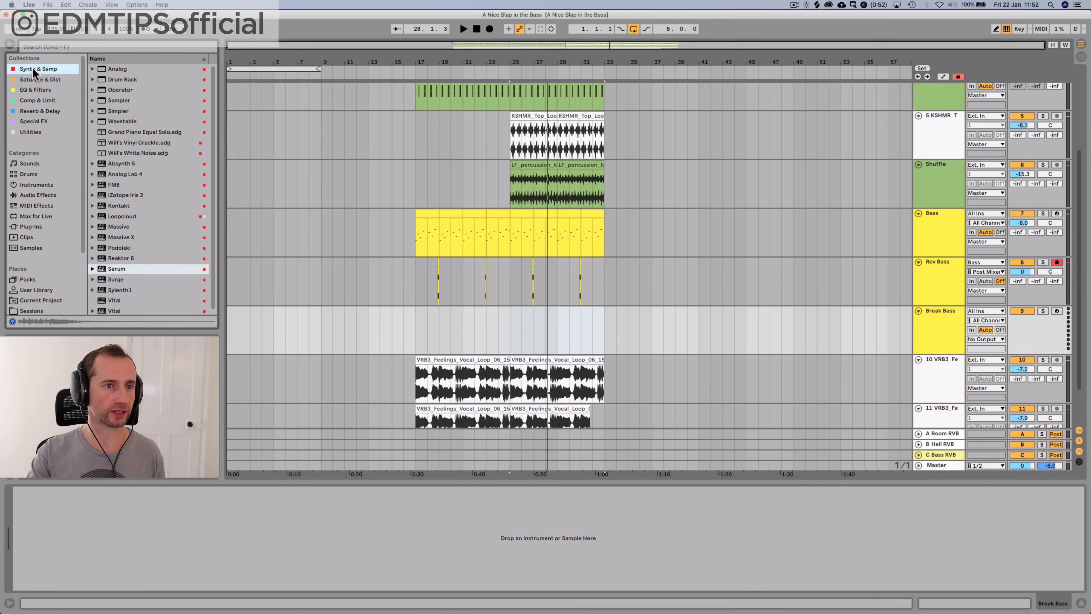
drag(114, 269, 138, 507)
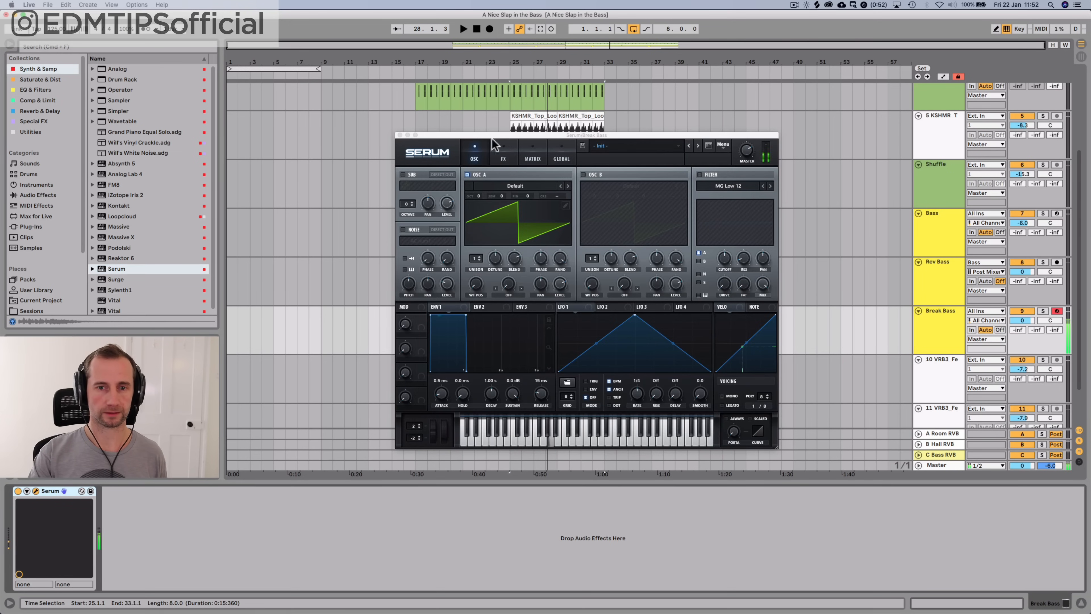
drag(742, 154, 741, 167)
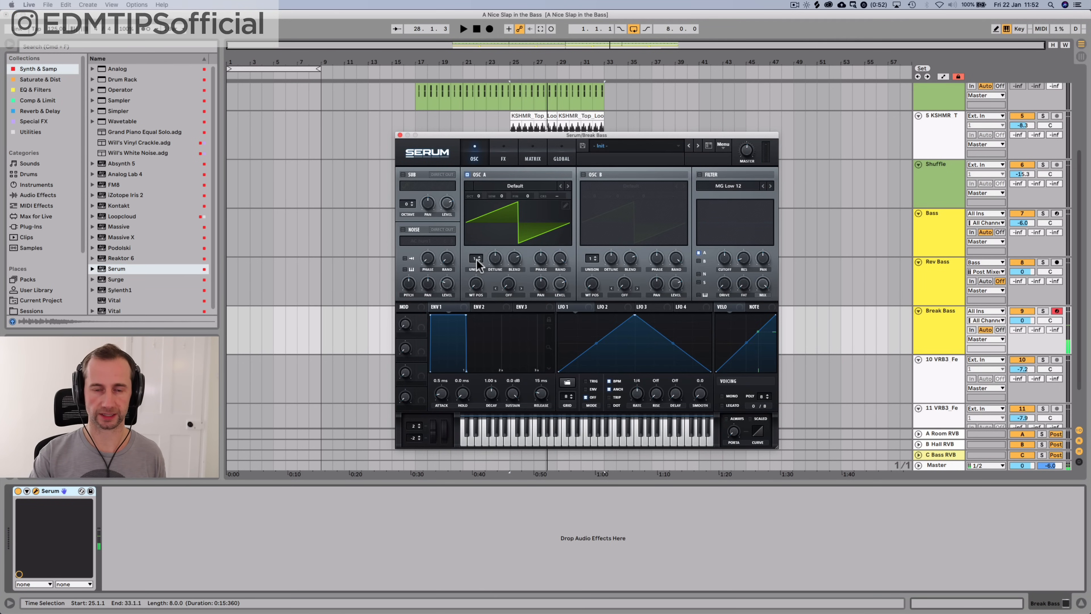
Set Serum's oscillator A to 4 unison voices at octave -2, and enable the MG Low 12 filter with a lowered cutoff
mouse_move(477, 265)
mouse_down()
mouse_move(476, 254)
mouse_move(493, 270)
mouse_up()
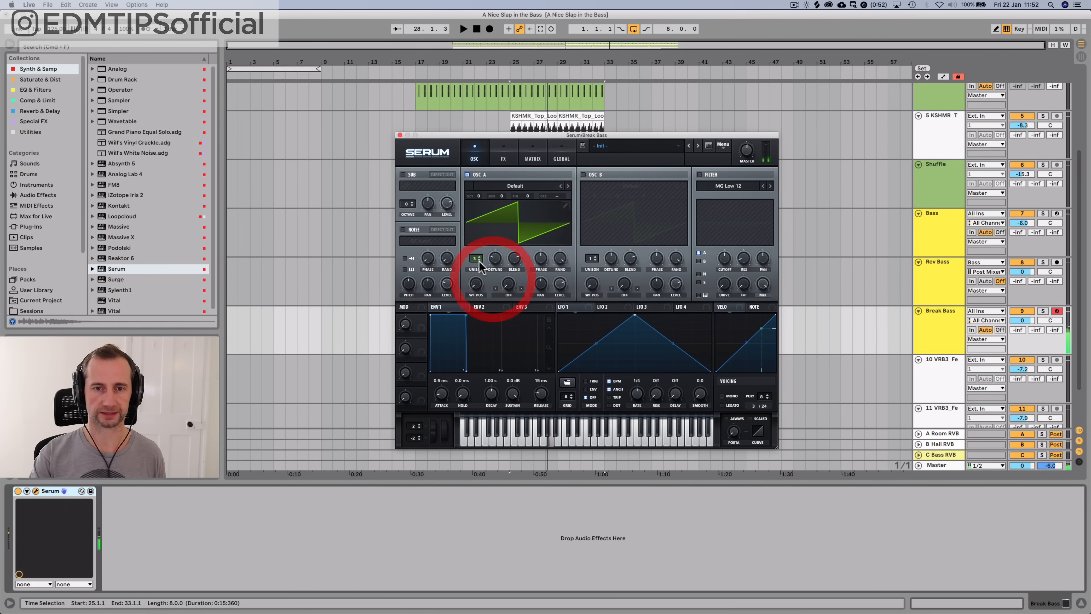
click(699, 174)
mouse_move(728, 261)
mouse_down()
mouse_move(724, 304)
mouse_move(725, 268)
mouse_up()
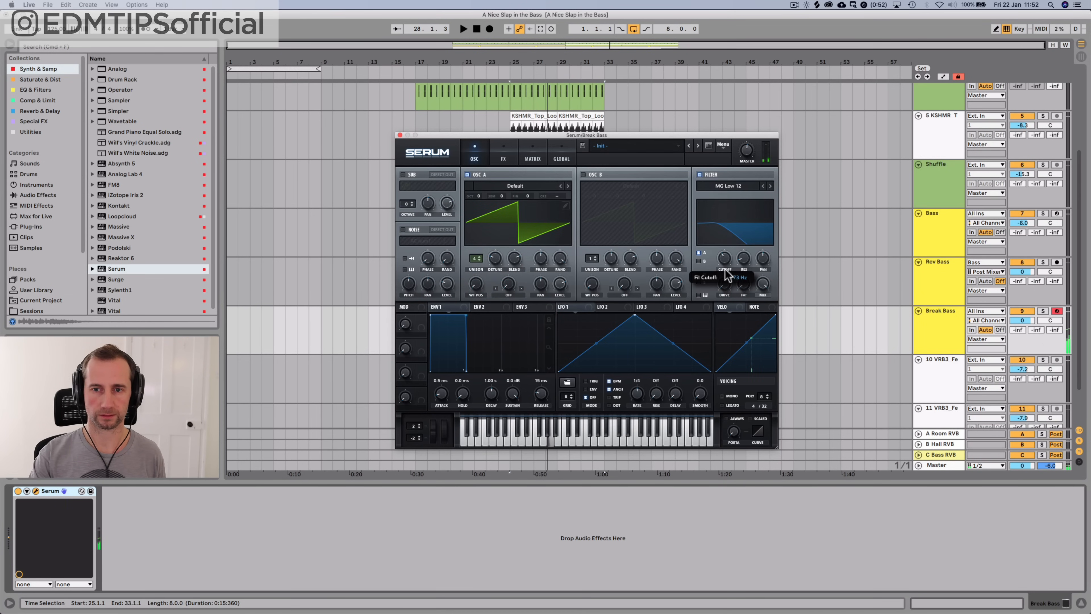
drag(478, 196, 483, 240)
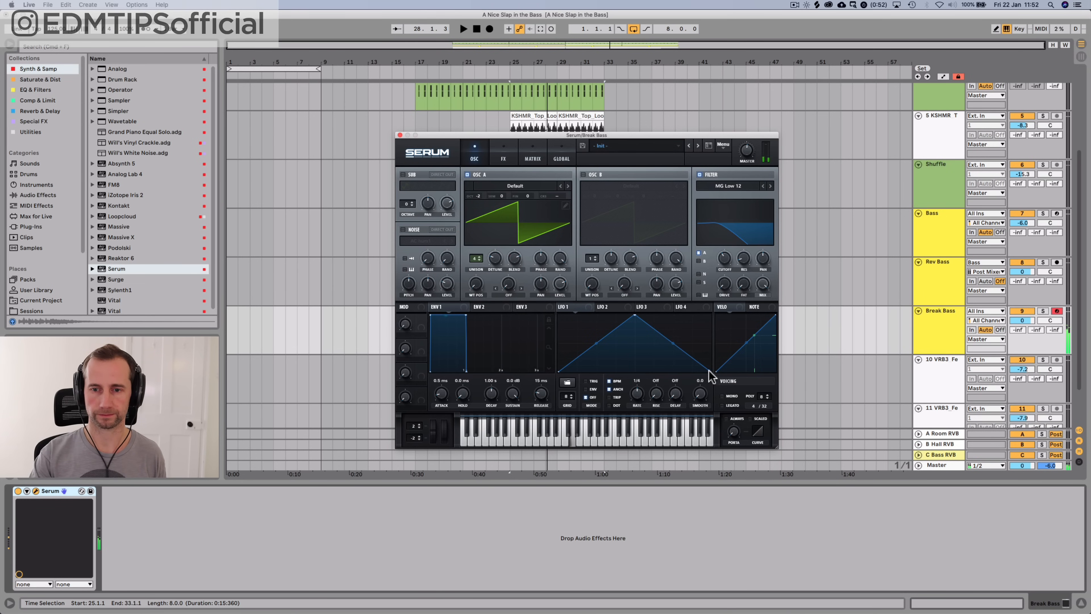
Switch Serum's voicing to mono and adjust the portamento time, with portamento always on
drag(729, 423, 732, 391)
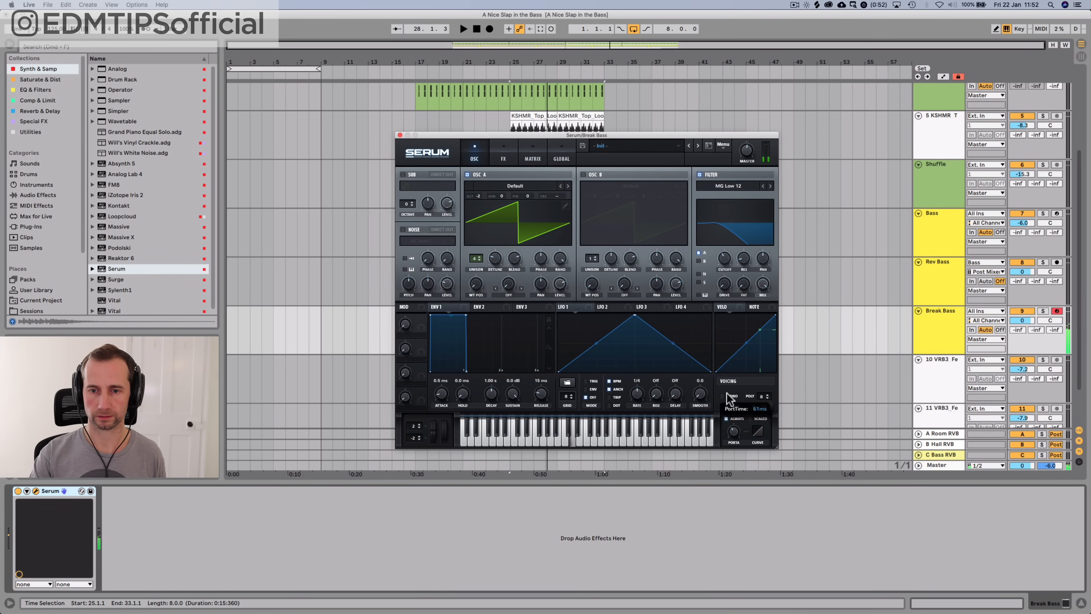
click(724, 396)
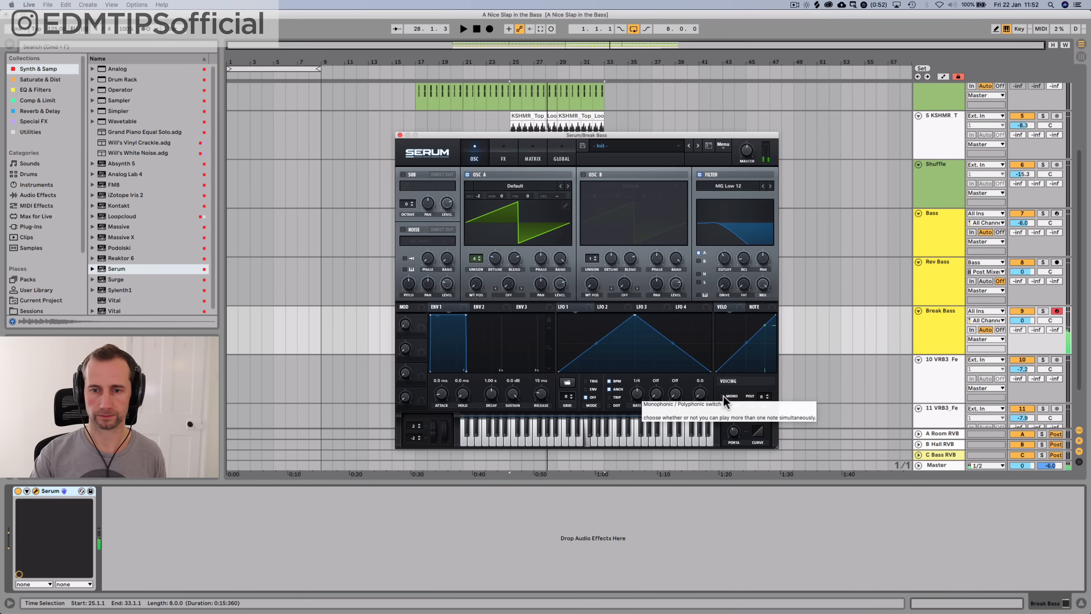
click(724, 396)
drag(733, 431, 730, 425)
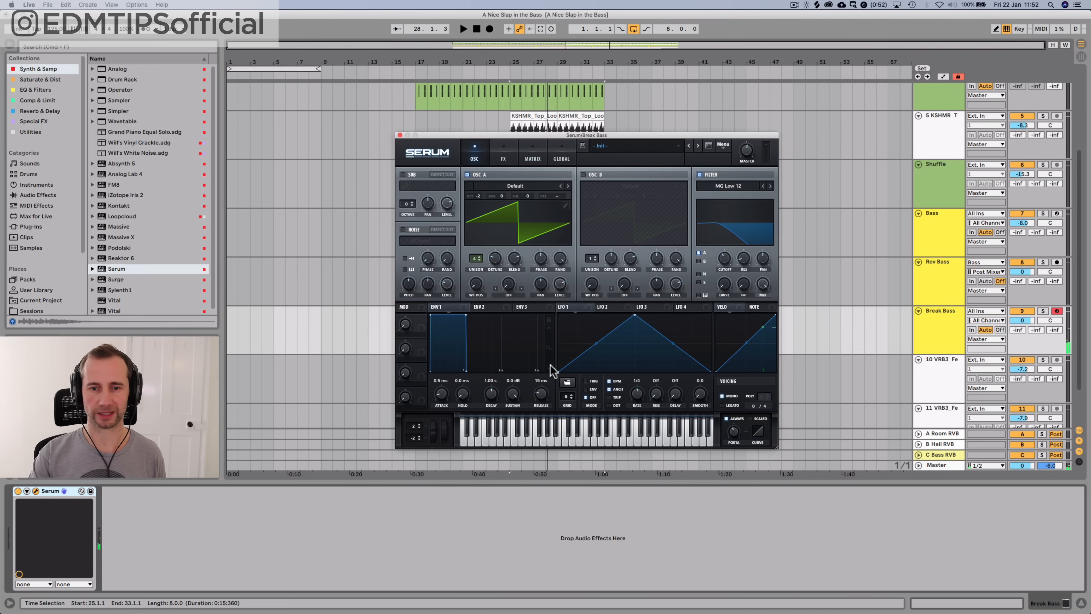
Modulate the lowered filter cutoff with envelope 2, shaped with a 363 ms attack, 1.78 s decay and 0% sustain
click(724, 259)
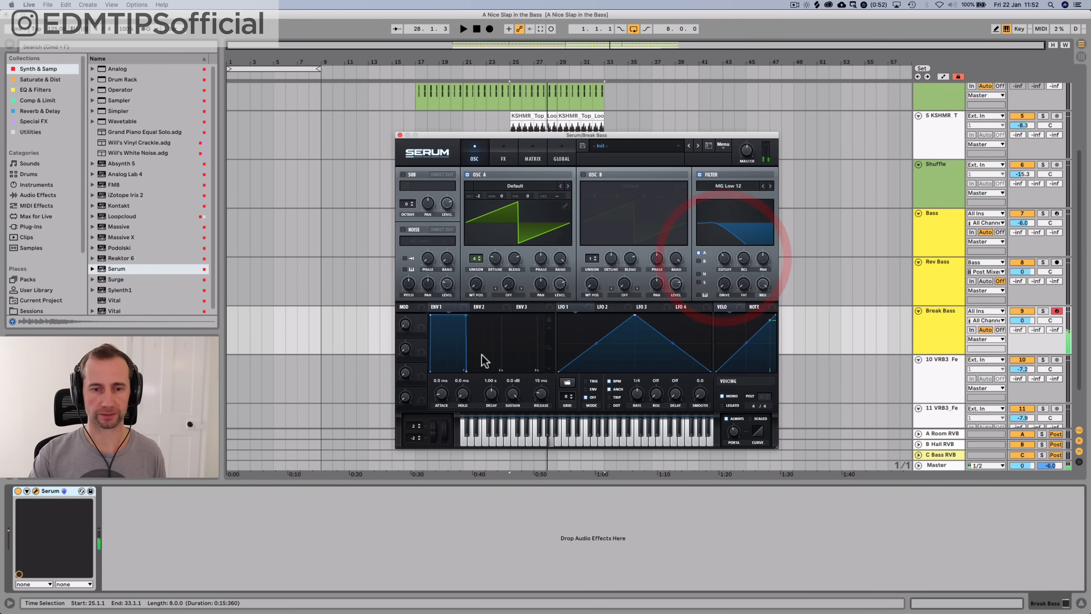
click(491, 310)
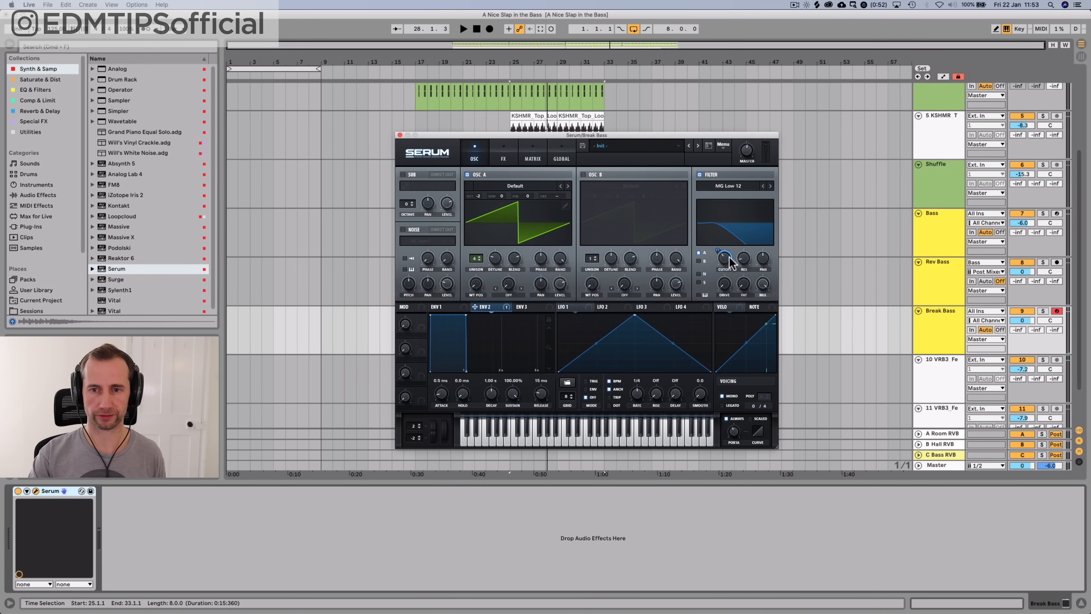
click(724, 265)
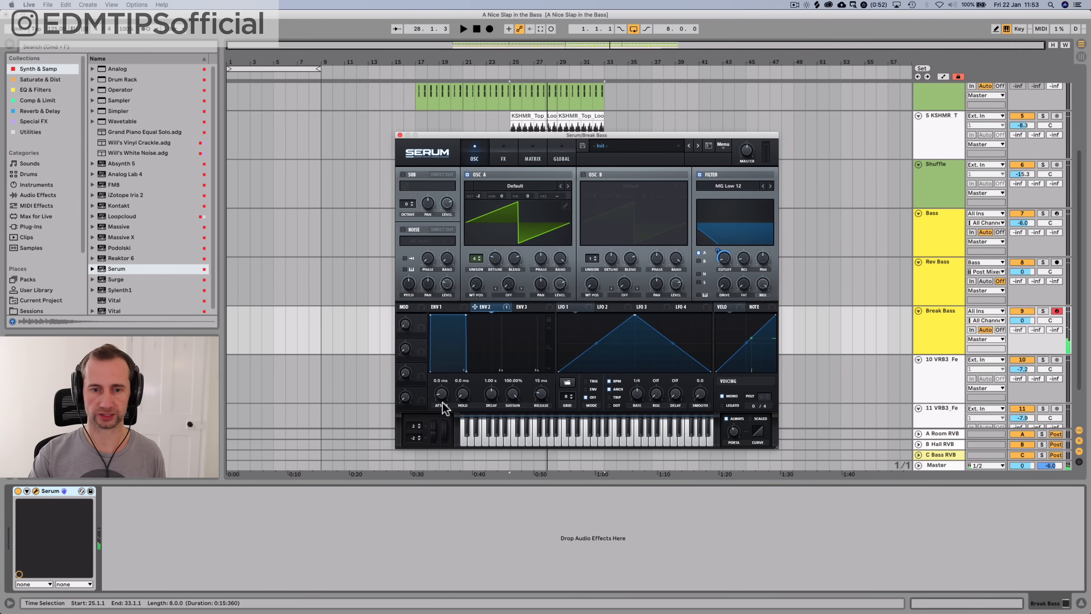
drag(442, 374, 442, 373)
drag(512, 394, 517, 499)
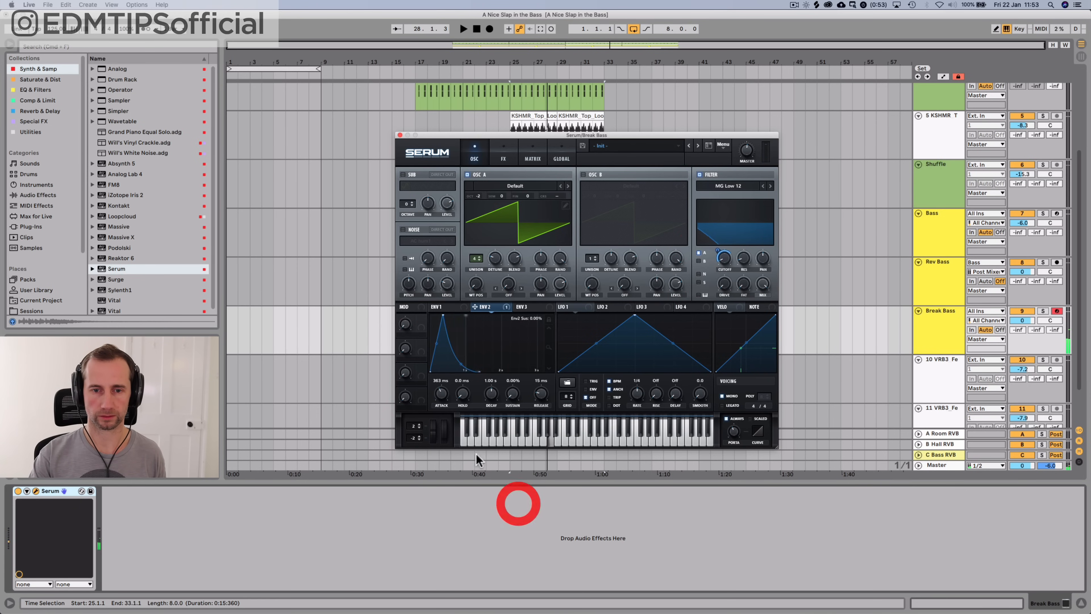
drag(492, 397, 489, 389)
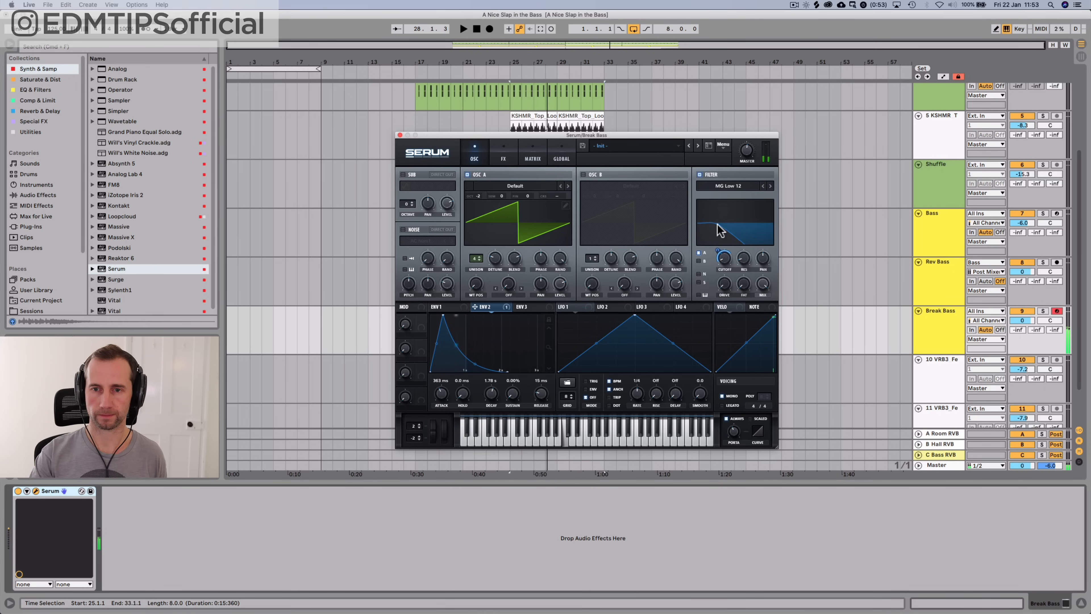
drag(716, 250, 721, 257)
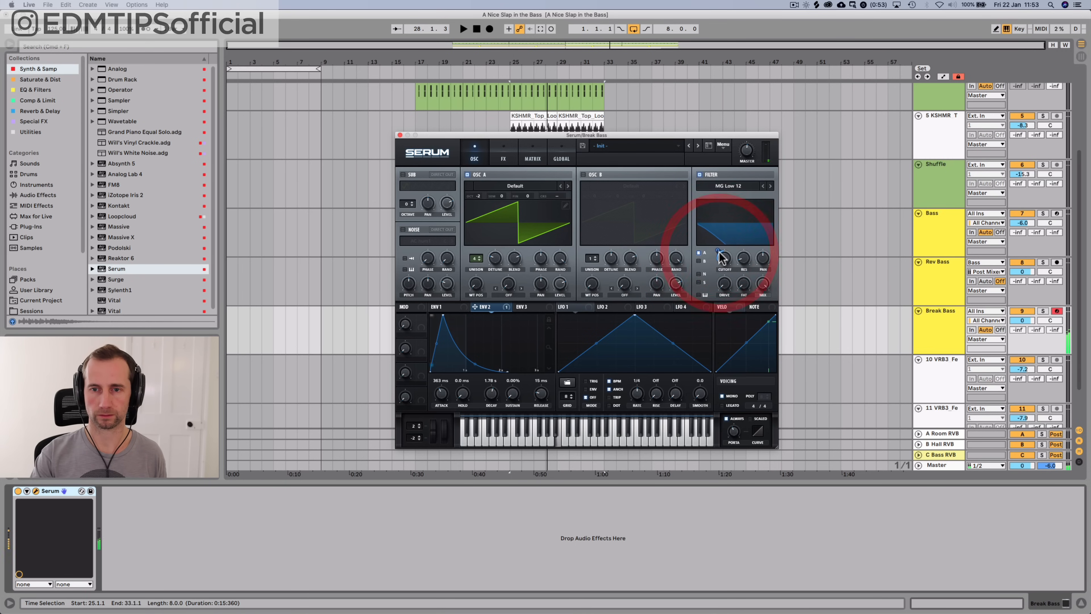
Enable oscillator B with the Spectral wavetable Monster 2 [SL], route it through the filter and set its octave to -2
click(584, 175)
click(639, 186)
mouse_move(668, 220)
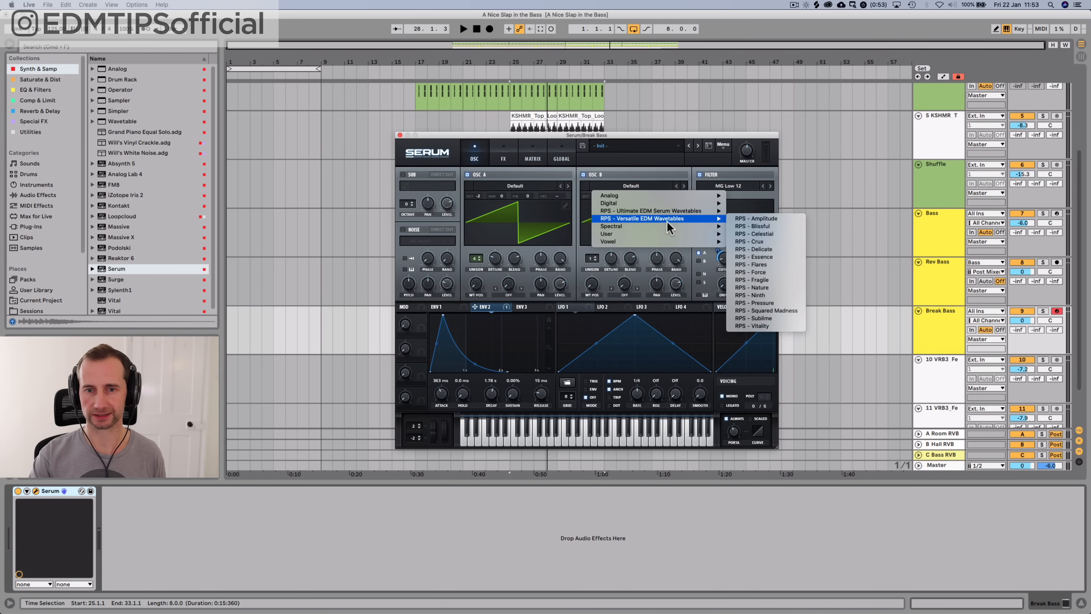
mouse_move(704, 227)
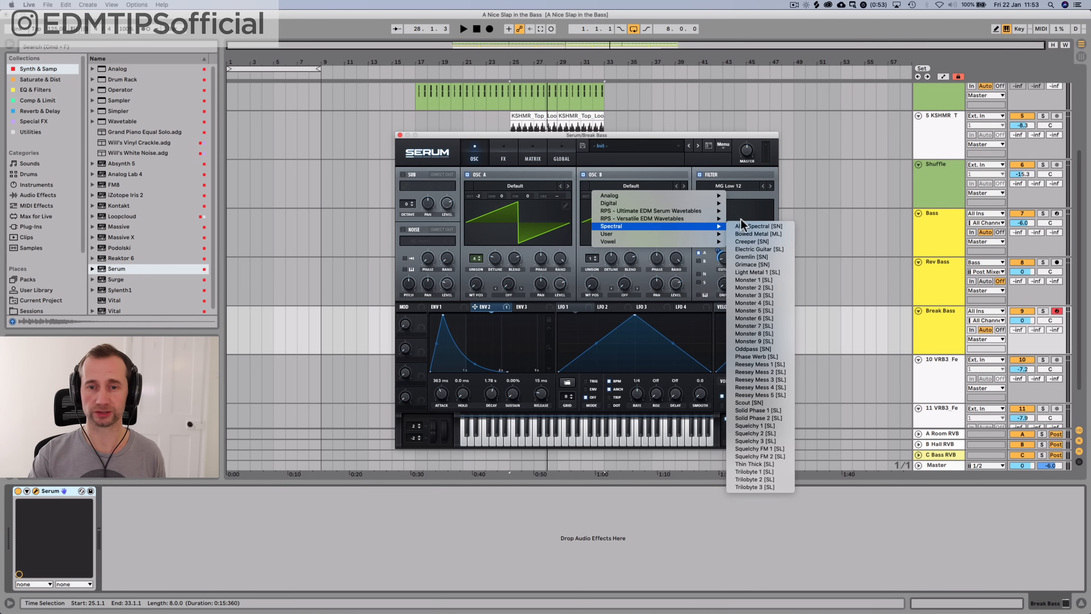
click(757, 287)
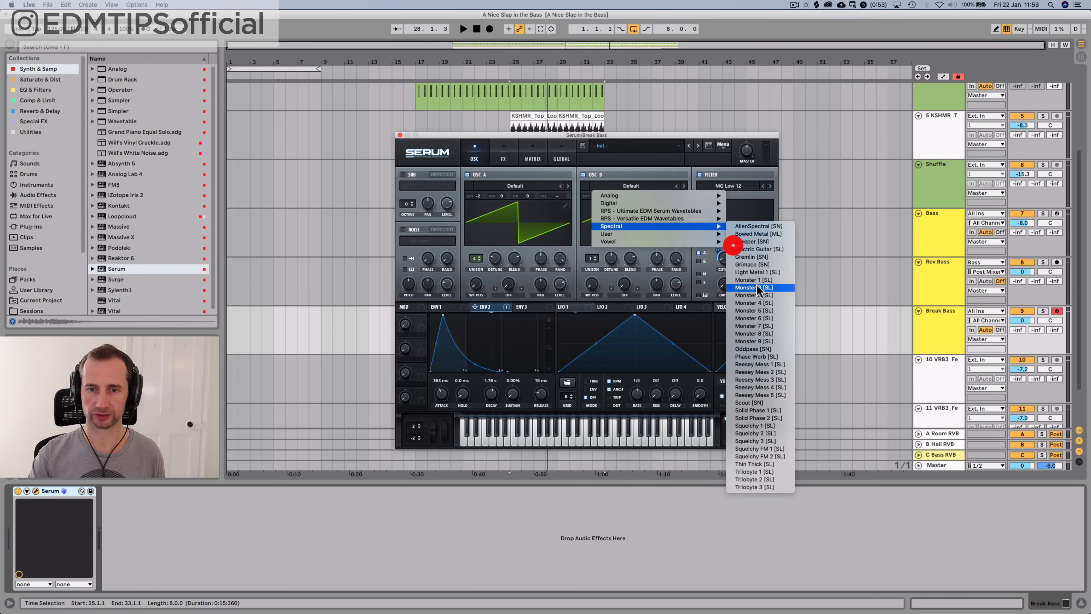
click(698, 261)
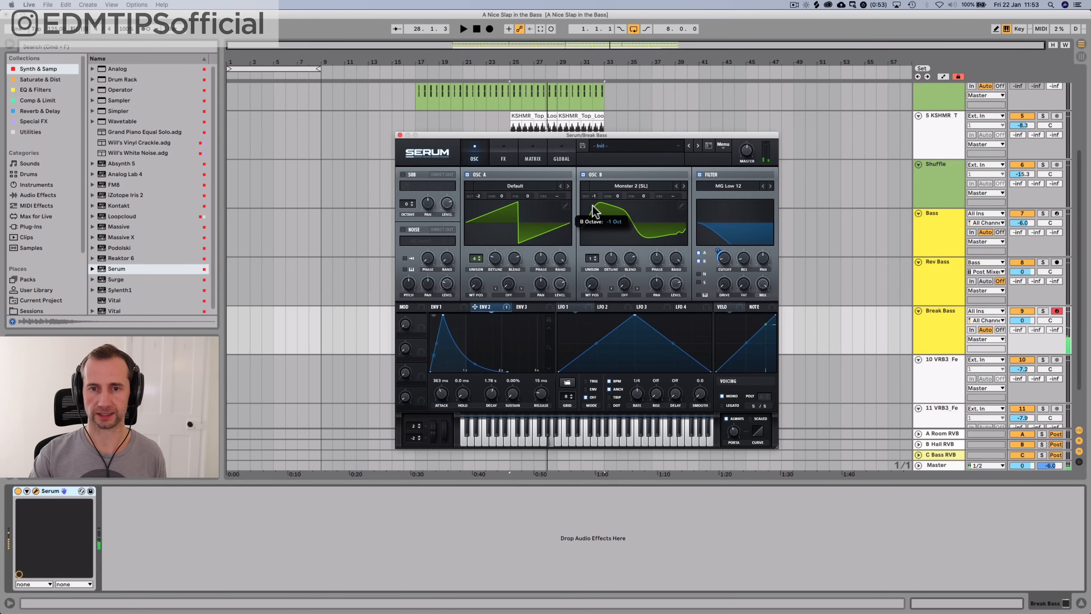
drag(594, 211, 601, 230)
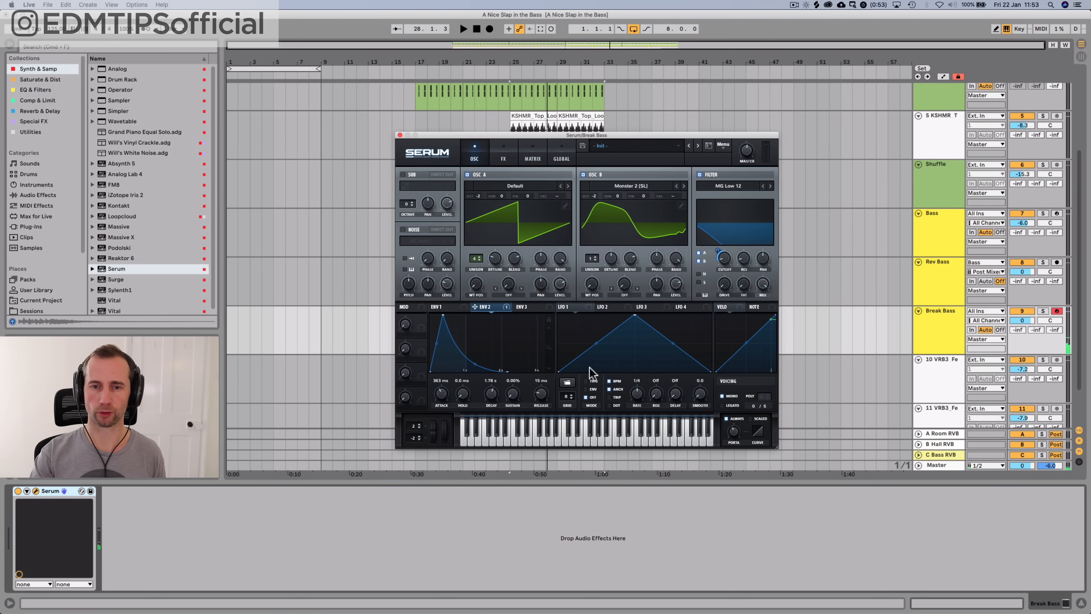
Modulate oscillator B's wavetable position with LFO 1, unsynced from BPM at a rate of 0.5 Hz, and close Serum
click(609, 381)
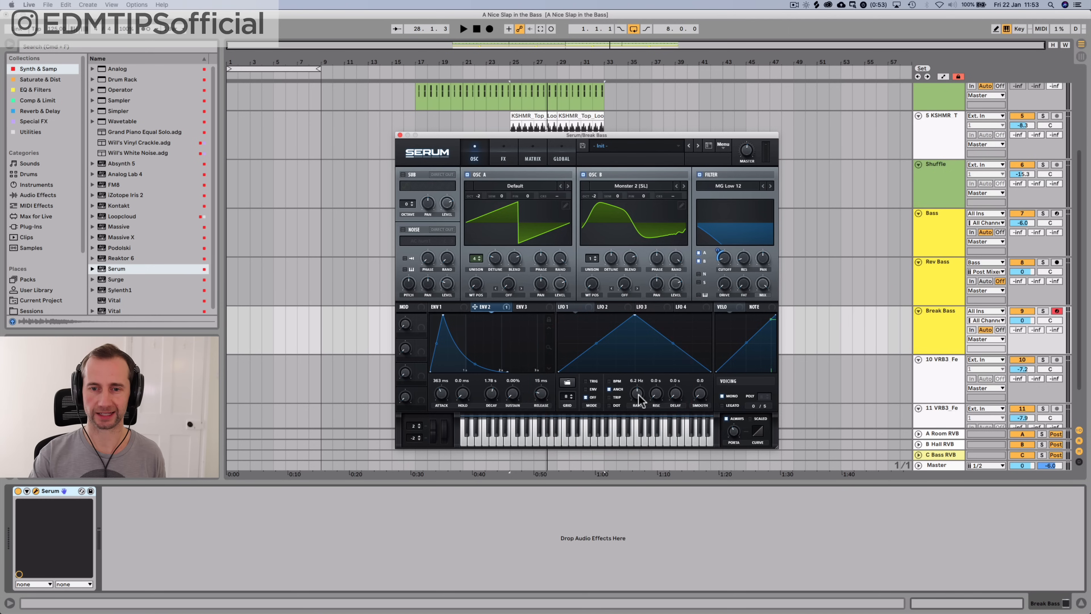
drag(638, 397, 638, 410)
drag(560, 306, 586, 259)
drag(636, 394, 638, 405)
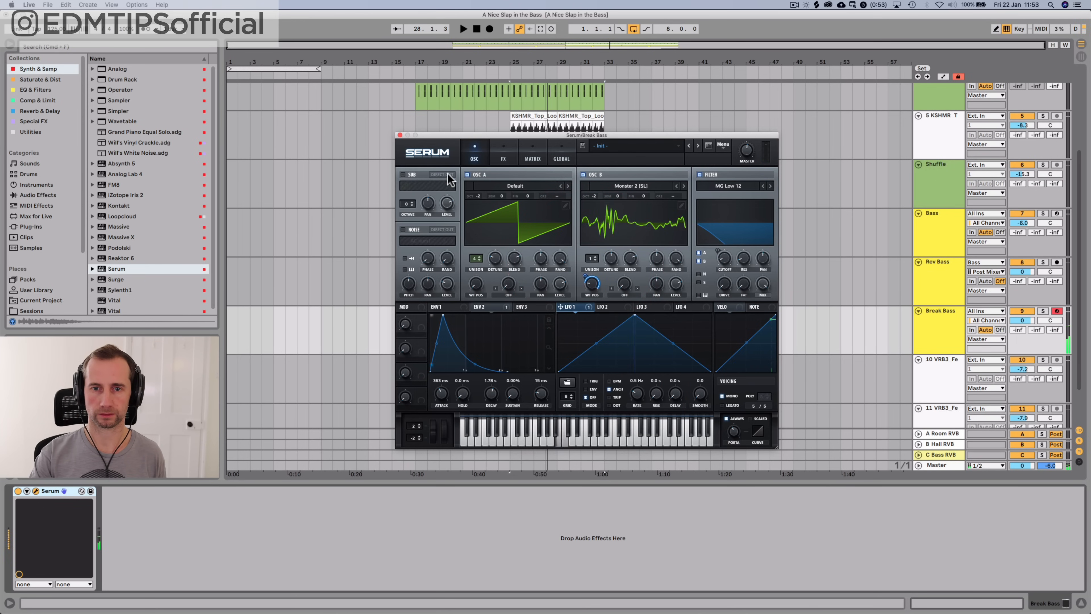
click(400, 135)
Set Break Bass's send to Hall RVB to 0 dB, and set band 2 of that return's EQ Eight to -5.08 dB at 290 Hz
click(941, 334)
drag(1039, 330, 1039, 311)
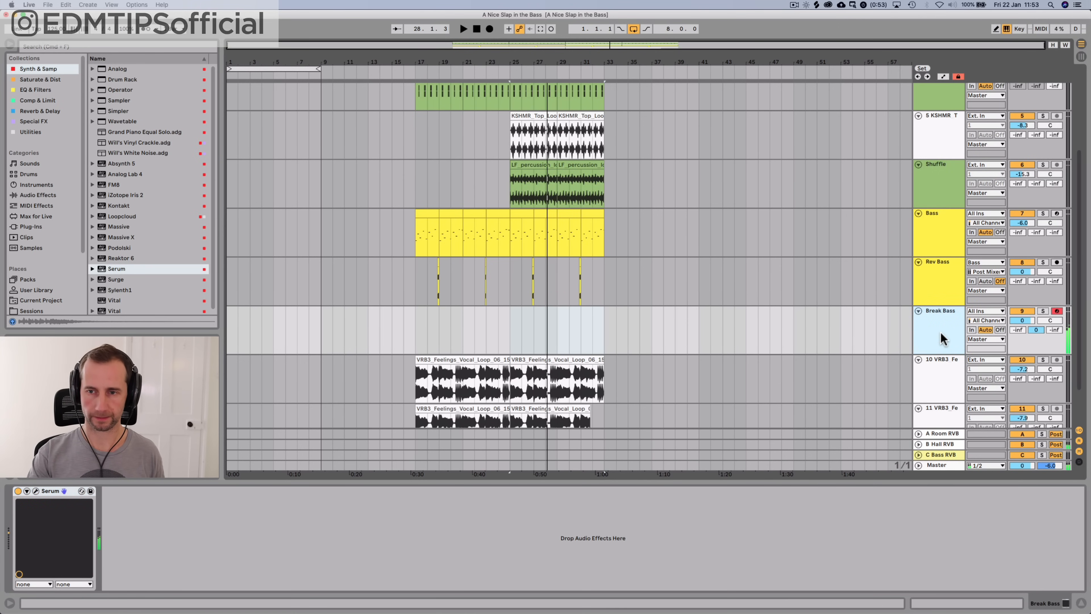
key(Tab)
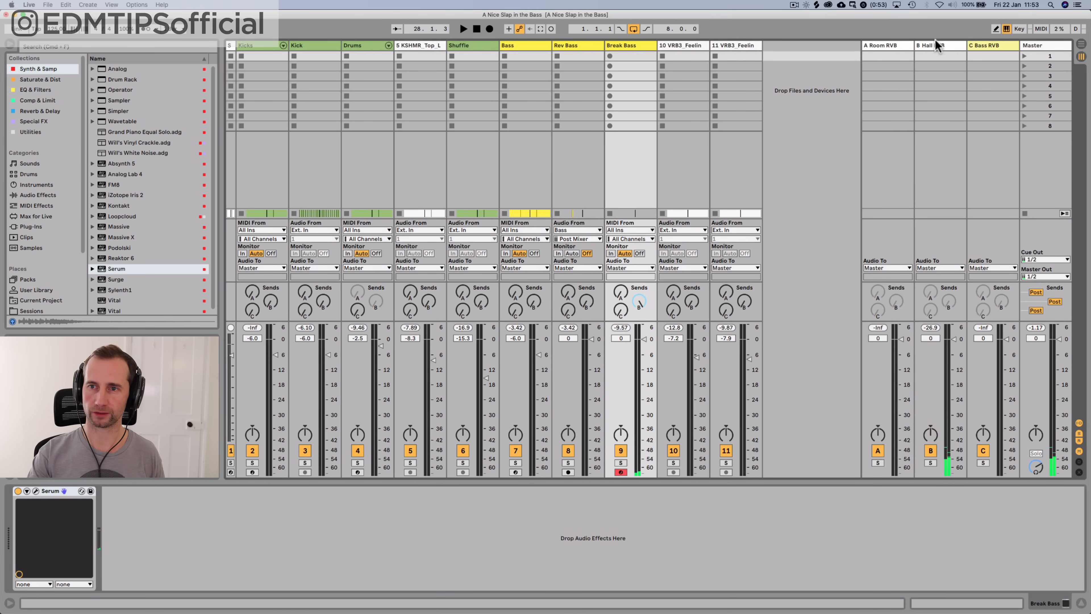
click(935, 49)
click(941, 48)
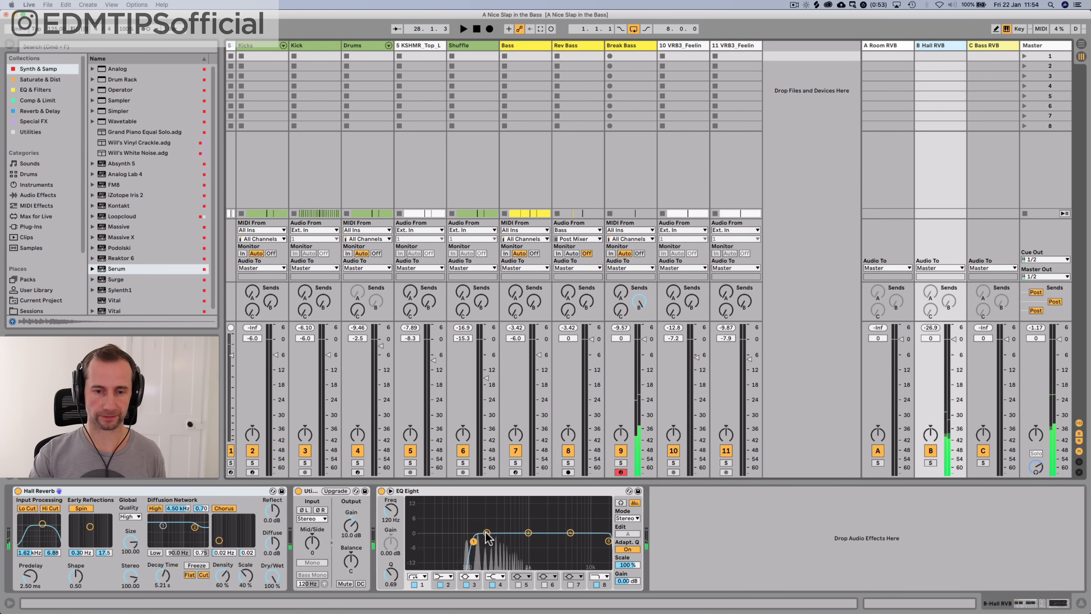
drag(486, 534, 500, 549)
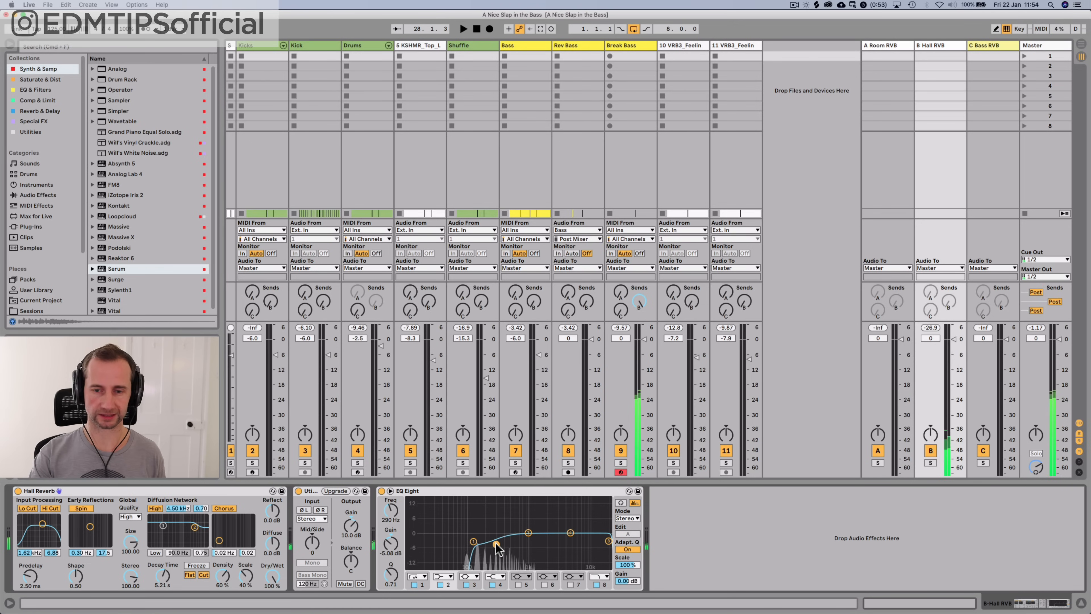
key(shift+Tab)
key(Tab)
key(shift+Tab)
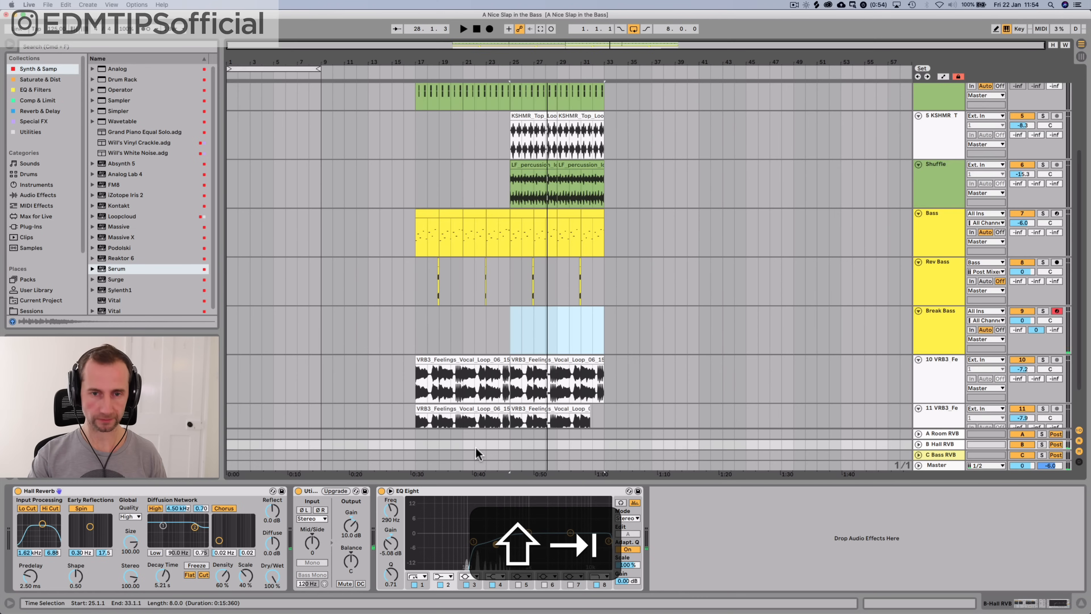
Copy the first clip of the lower vocal track to bar 1 and duplicate it to bar 9
click(228, 333)
click(228, 332)
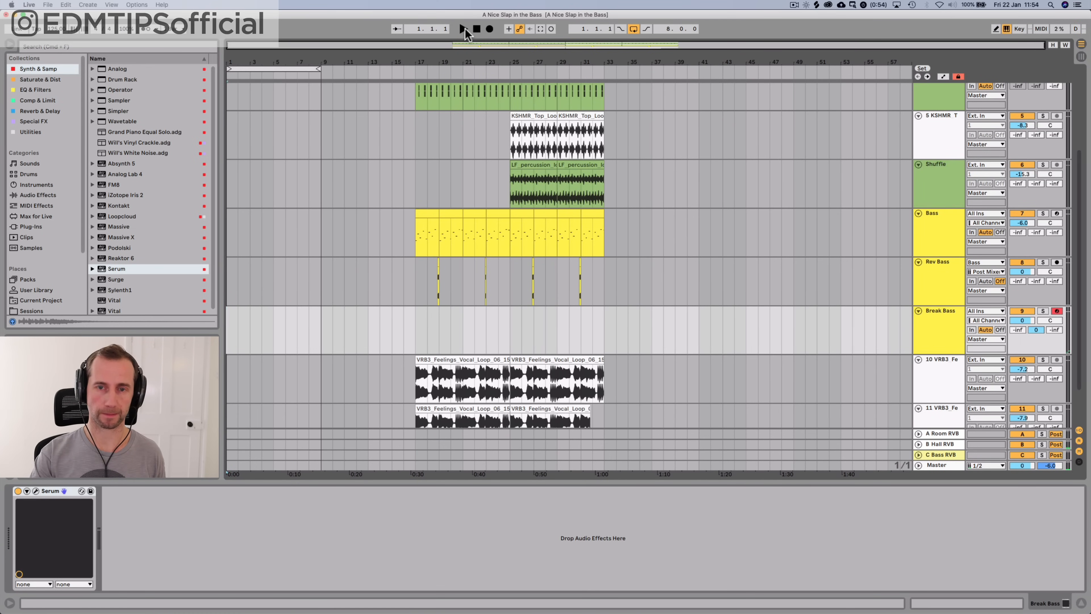
scroll(485, 337, down, 2)
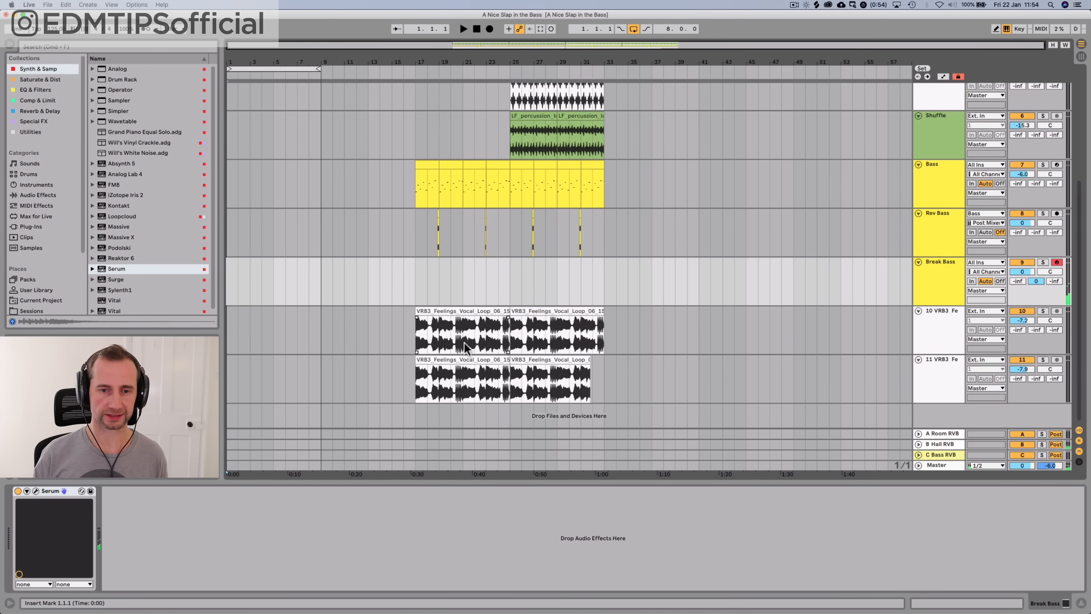
drag(448, 362, 261, 363)
key(super+d)
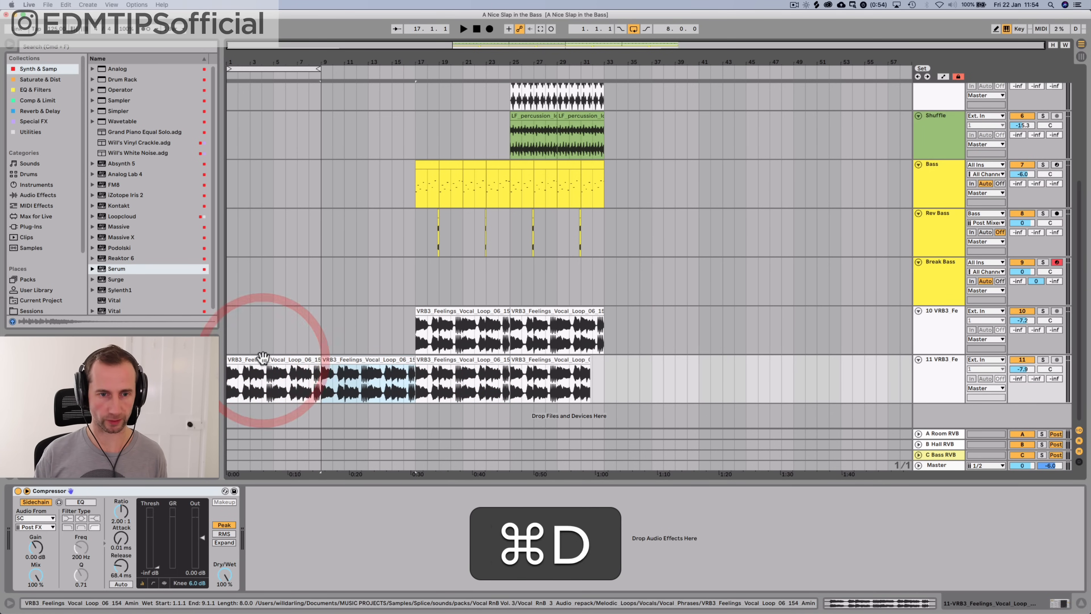
Play the vocal loop from bar 9, then open Break Bass's Serum and adjust its master volume
key(super+space)
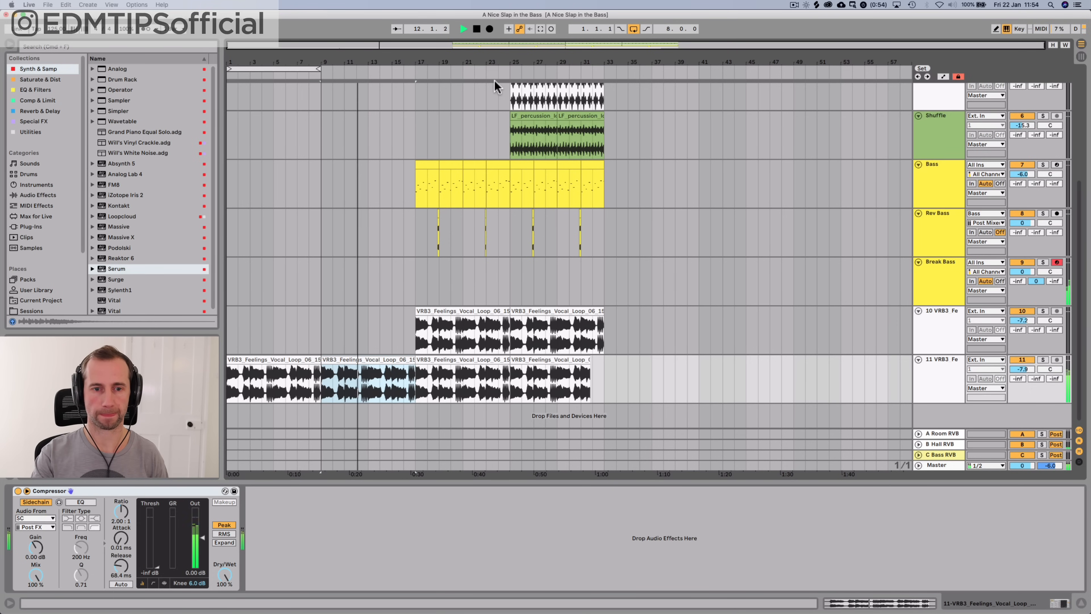
key(space)
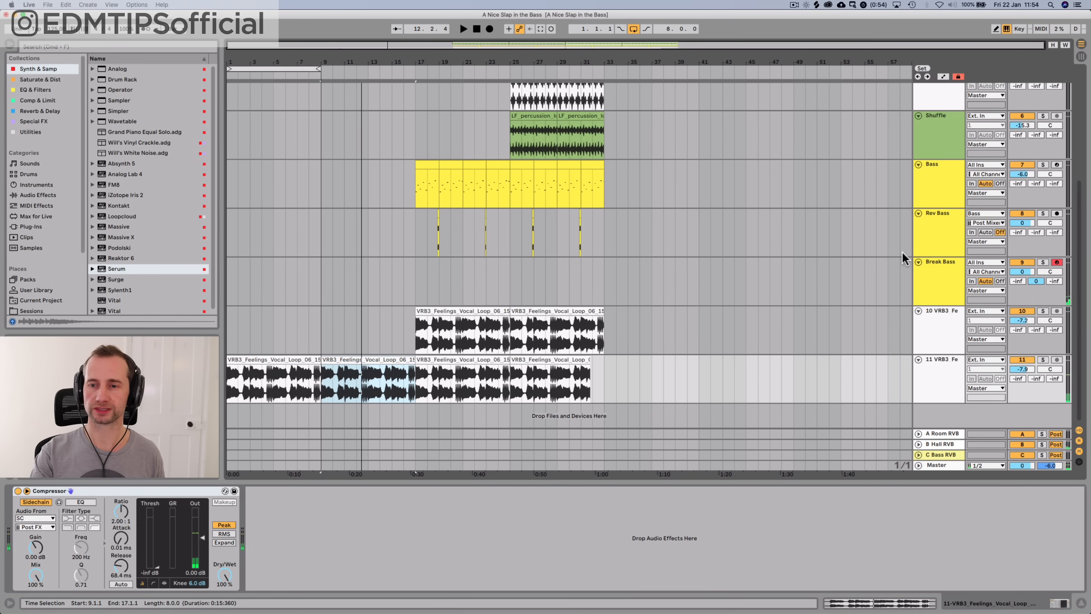
click(953, 279)
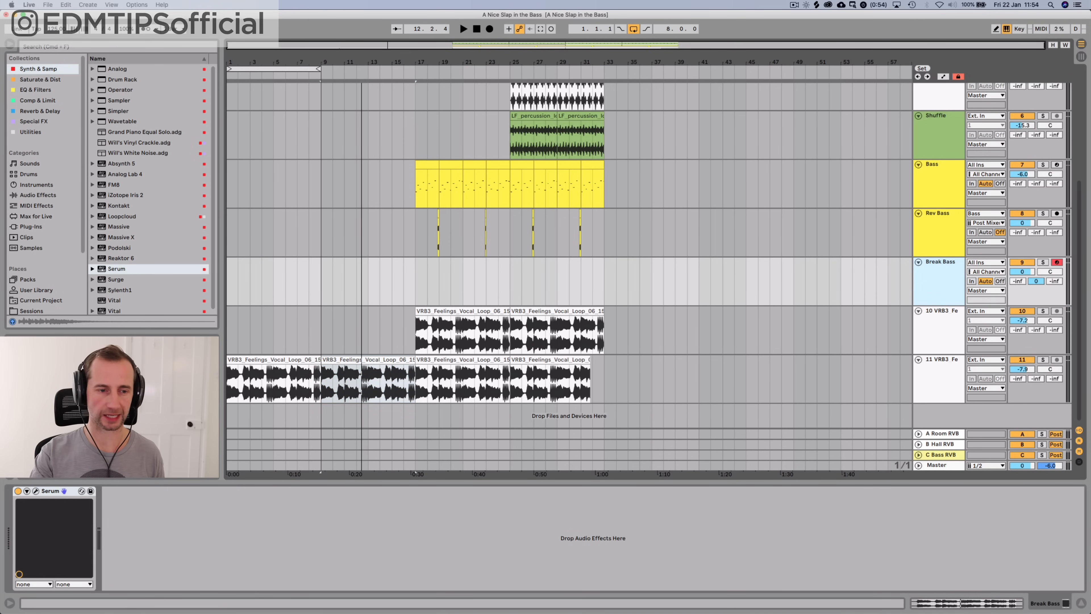
click(36, 490)
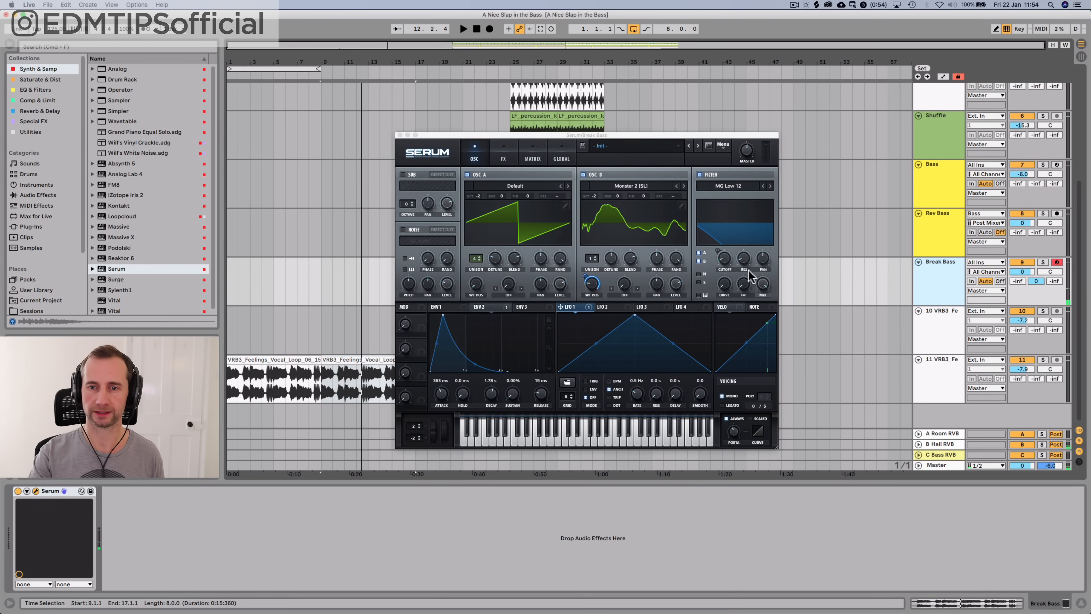
click(749, 146)
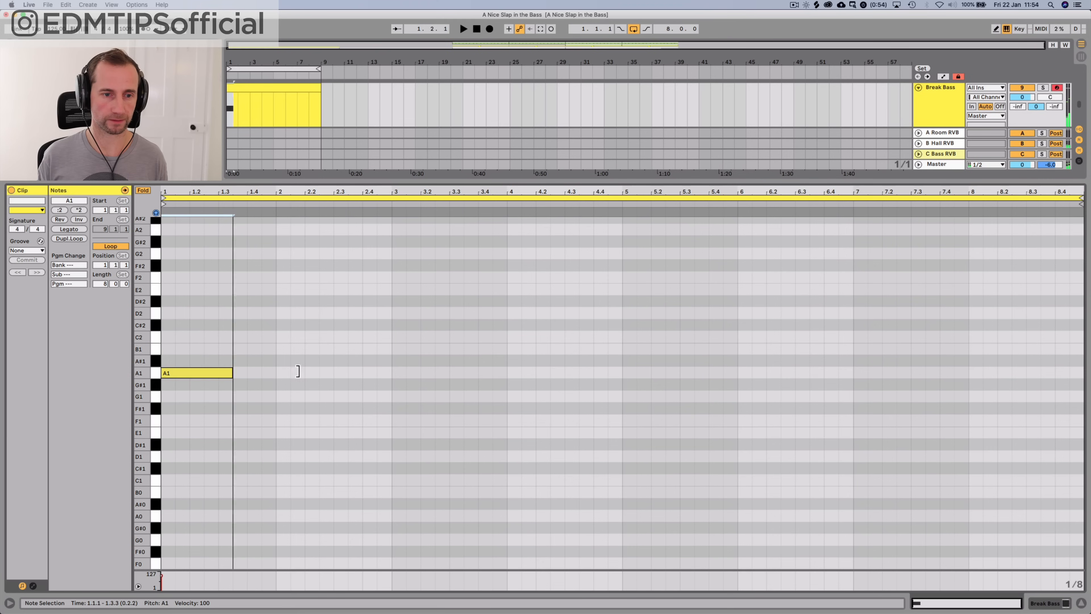
Lengthen the opening A1 note in the Break Bass clip past bar 2 and transpose it up one octave
drag(298, 371, 307, 370)
key(shift+Up)
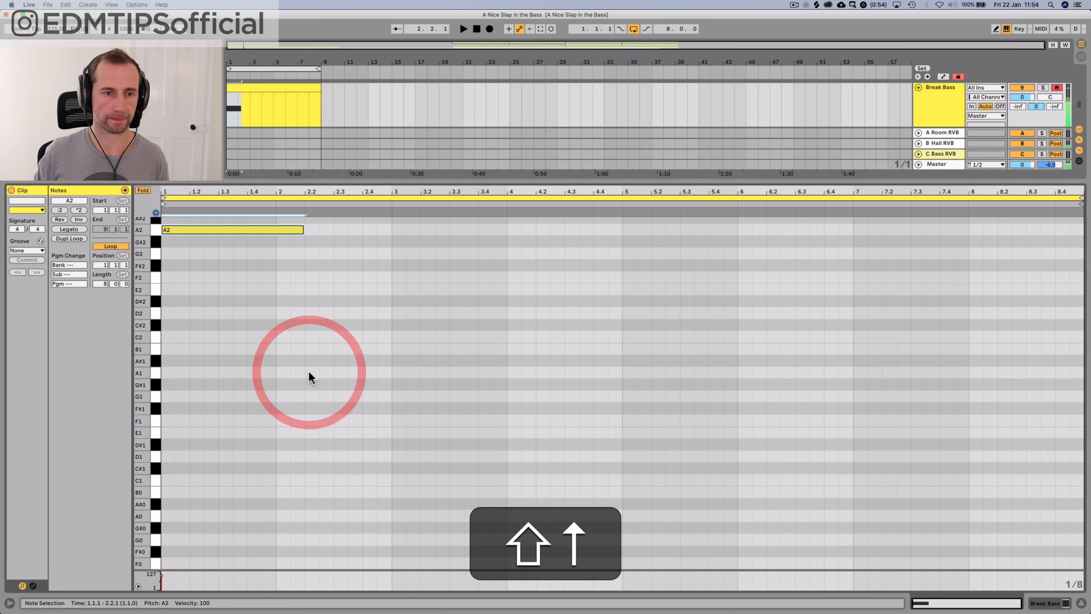
key(space)
scroll(302, 269, up, 5)
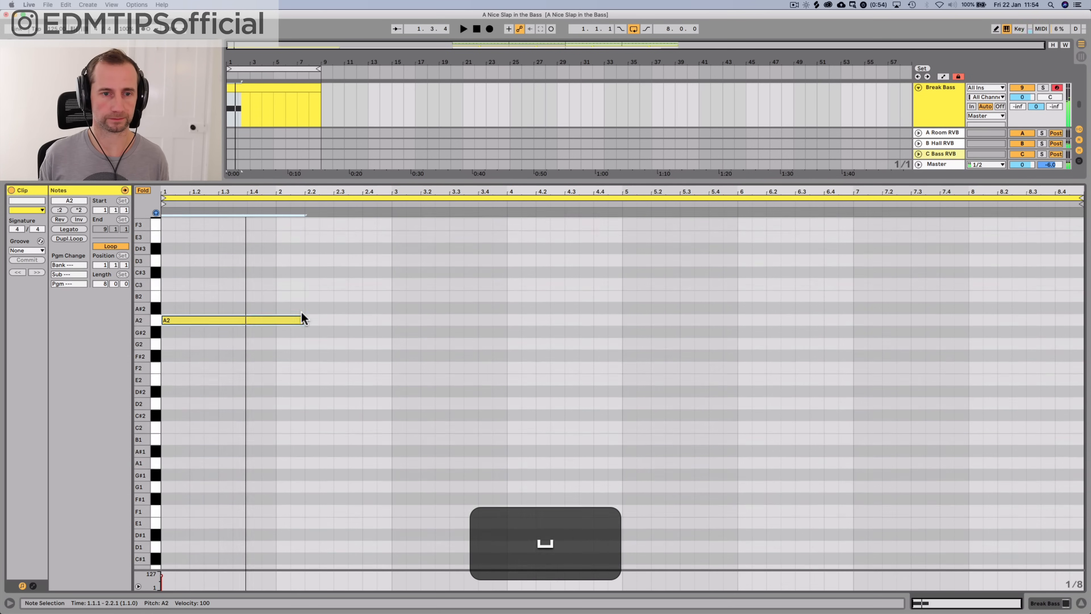
Trim the A2 note to one bar and add one-bar copies at C3 in bar 2 and F2 in bar 3
drag(303, 320, 355, 286)
key(space)
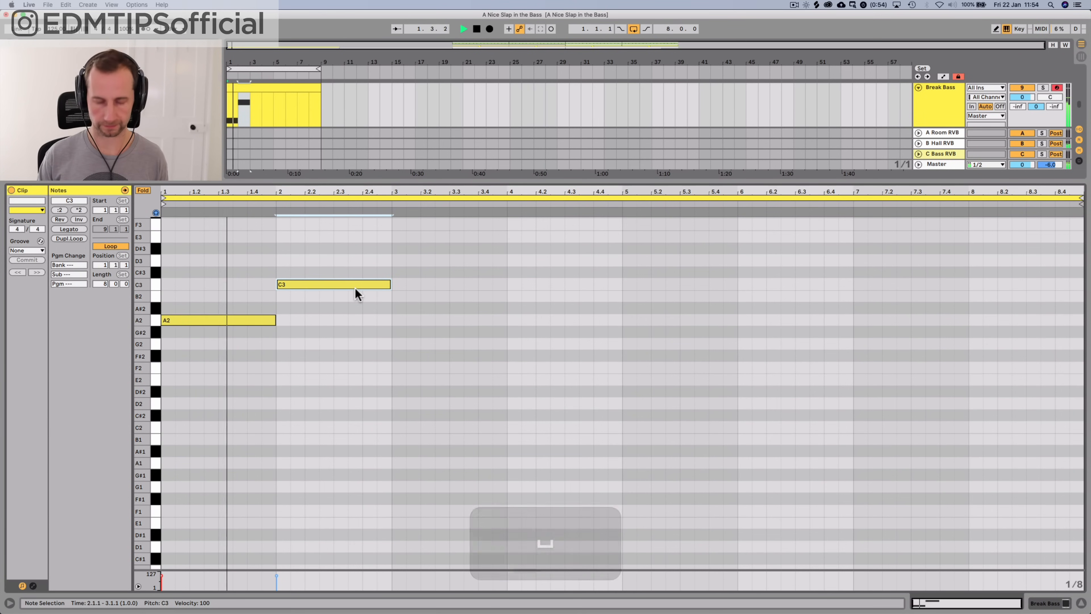
key(p)
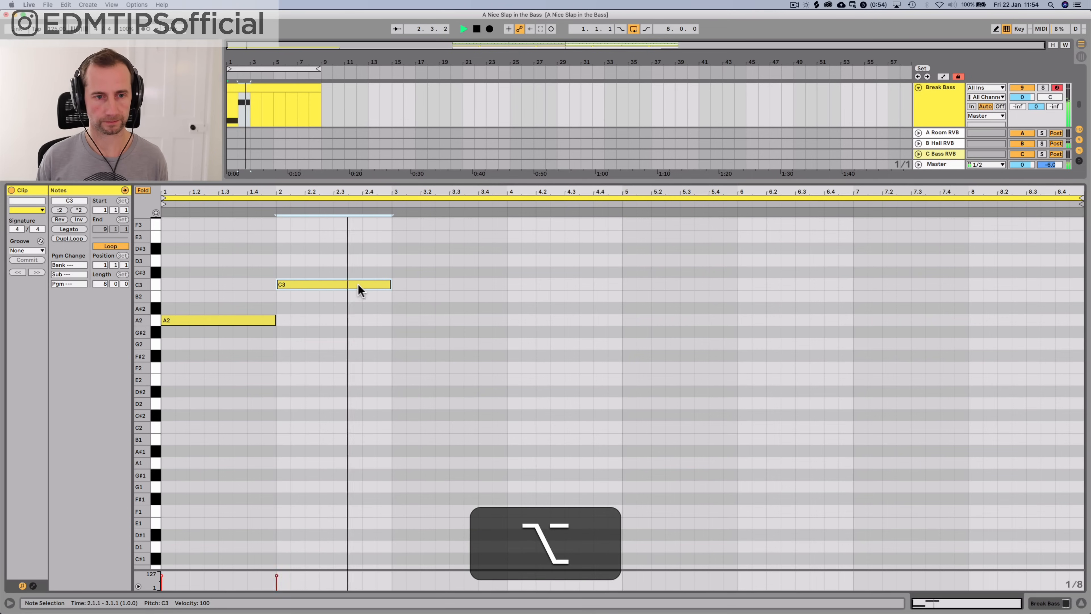
drag(357, 285, 473, 367)
key(space)
key(space)
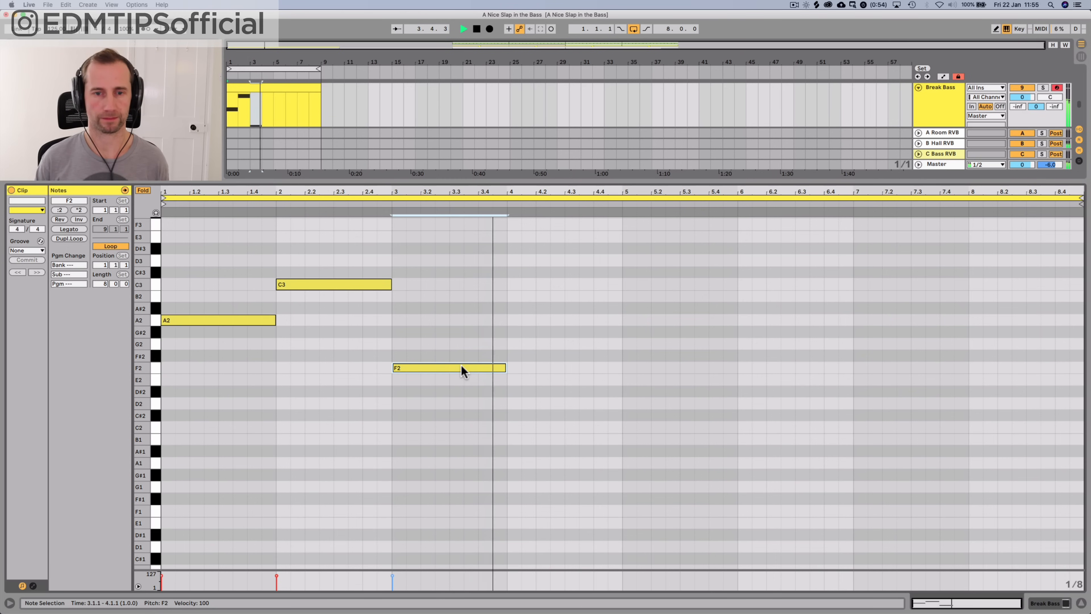
Move the bar 3 note up to G2 and play the phrase back
key(alt)
mouse_move(461, 365)
mouse_down()
mouse_move(462, 377)
mouse_move(462, 344)
mouse_up()
key(space)
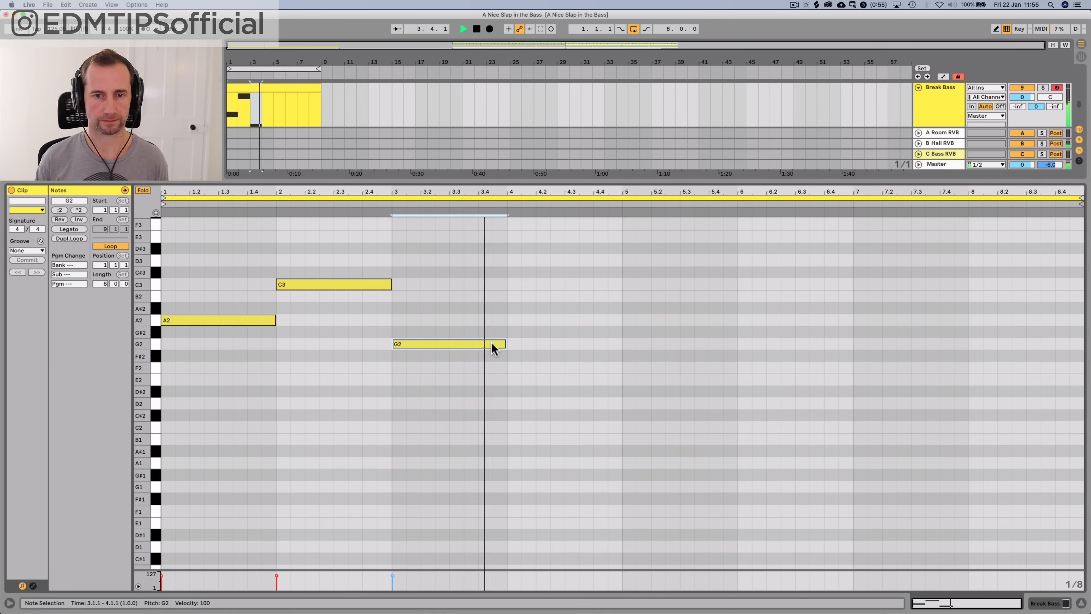
Copy the bar 3 note to F2 in bar 4, and duplicate the four-note phrase into bars 5 to 8
key(space)
drag(492, 343, 243, 257)
key(space)
key(super+d)
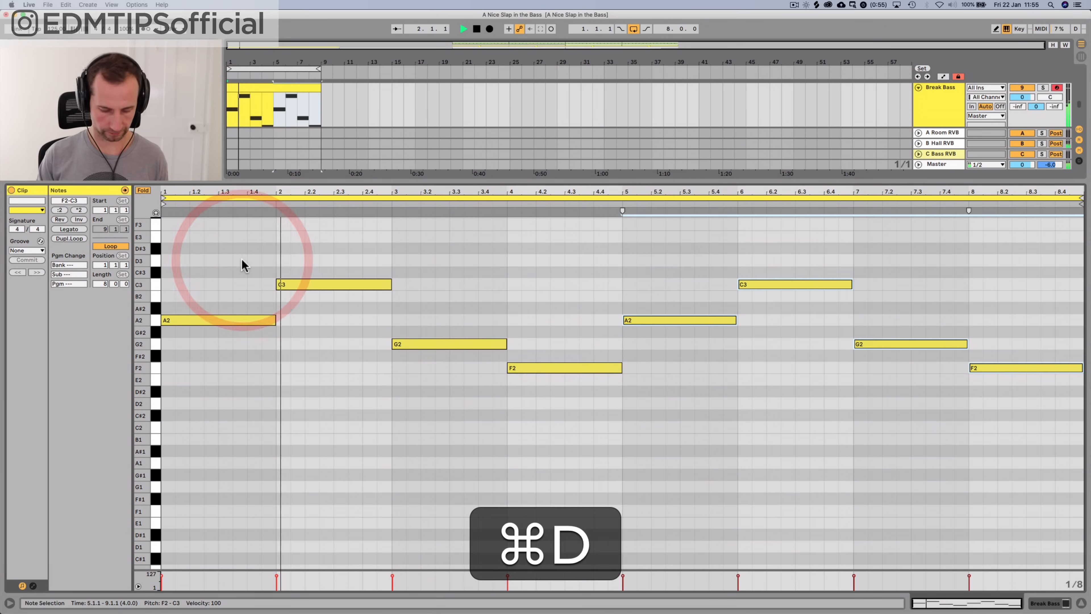
key(shift+super+d)
key(shift+Tab)
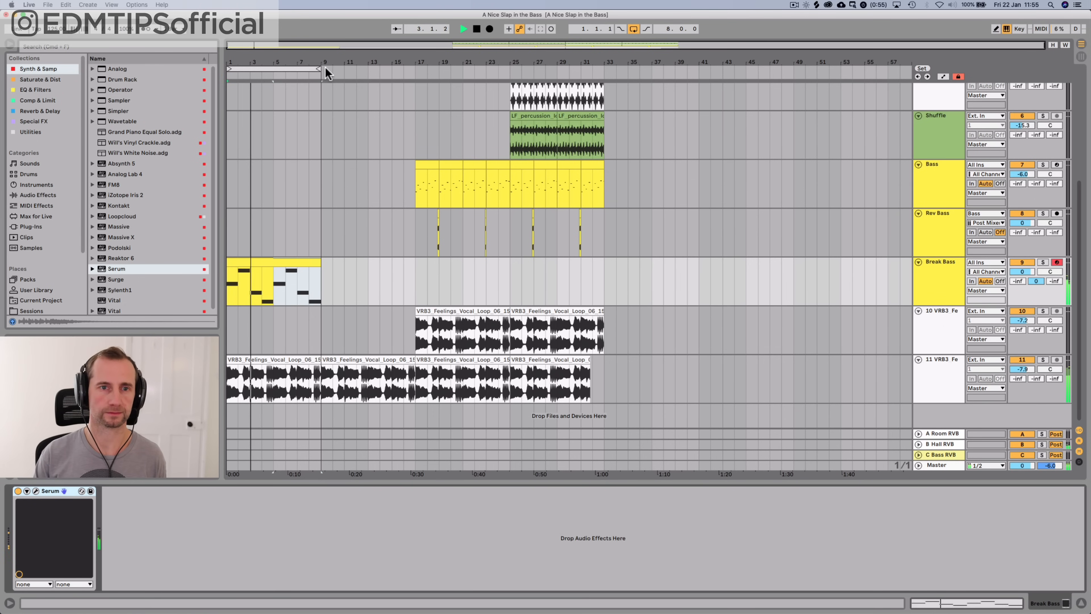
Extend the arrangement loop to 16 bars and duplicate the Break Bass clip to bar 9
drag(316, 69, 415, 69)
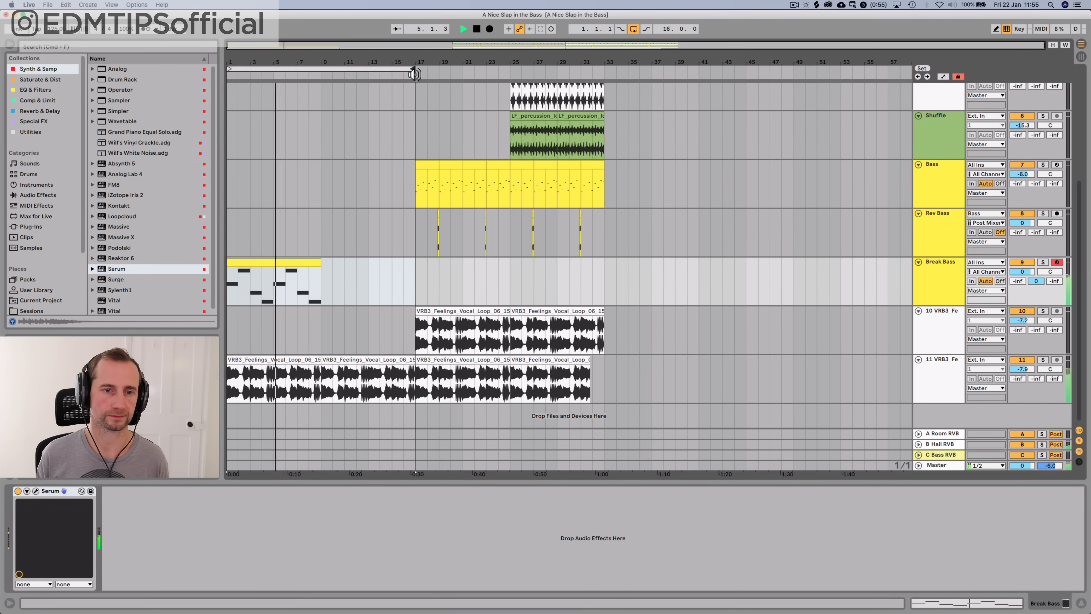
click(306, 261)
key(super+d)
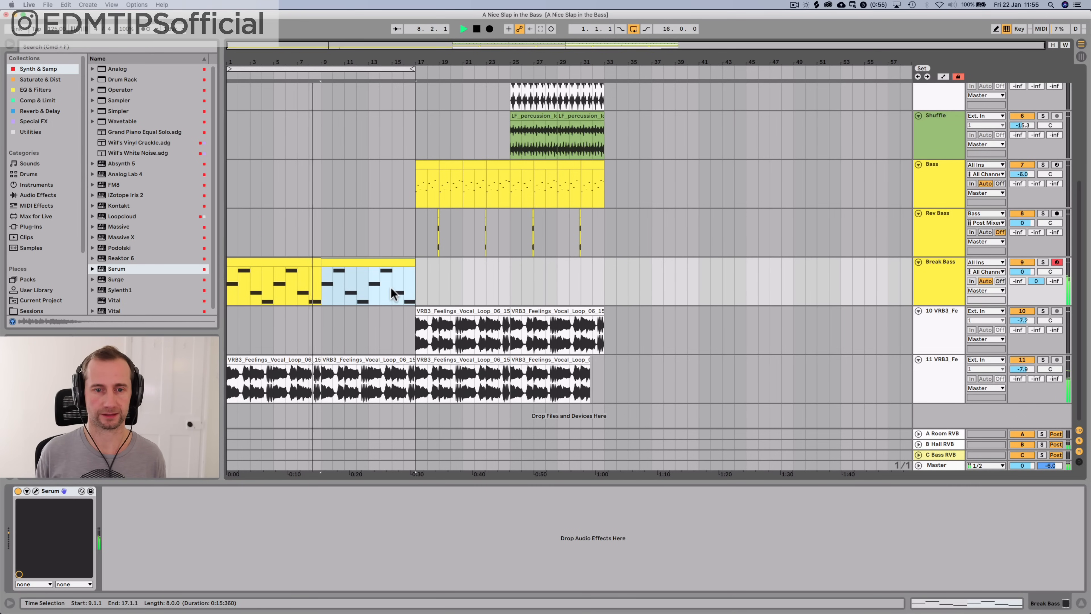
Open the second Break Bass clip, turn off note folding and transpose its first note down an octave to A1
double_click(347, 263)
key(space)
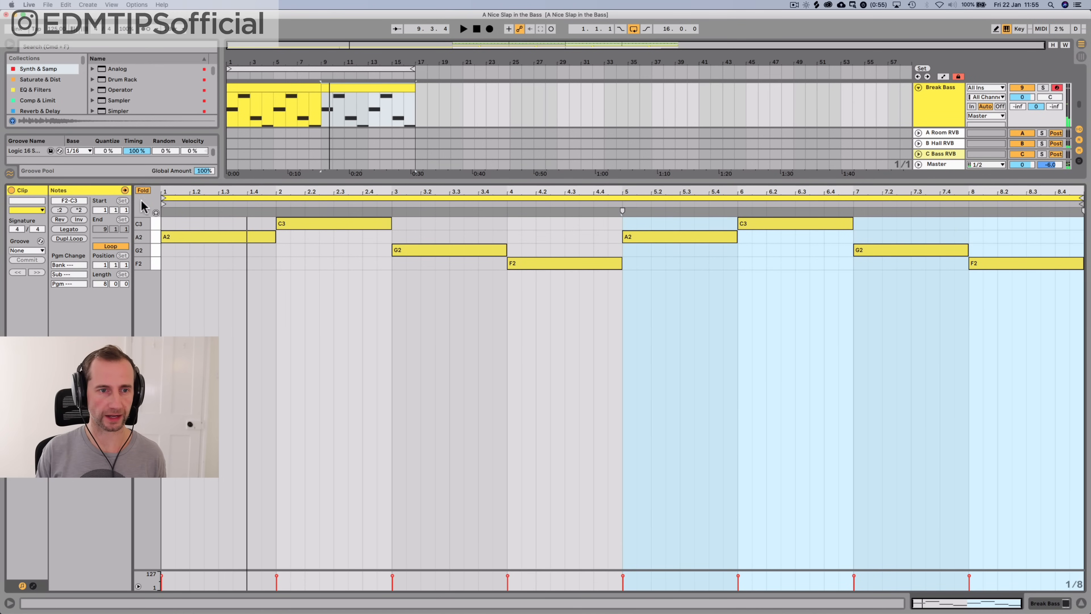
click(145, 190)
click(188, 263)
key(shift+Down)
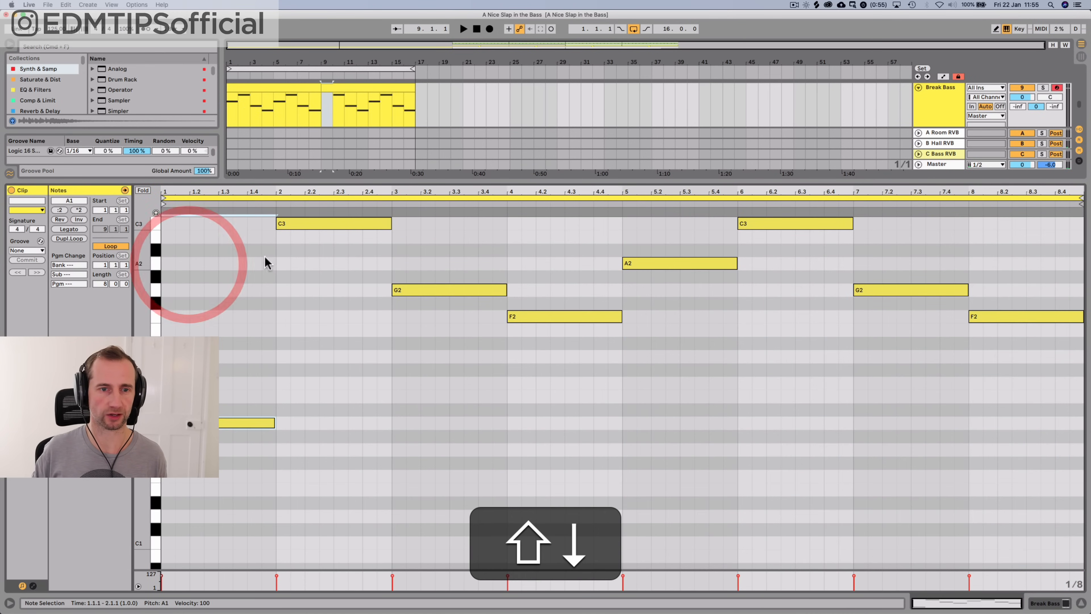
Delete all other notes in the second Break Bass clip, extend A1 across all eight bars, and play it back
click(289, 224)
key(BackSpace)
drag(373, 235, 1080, 348)
key(BackSpace)
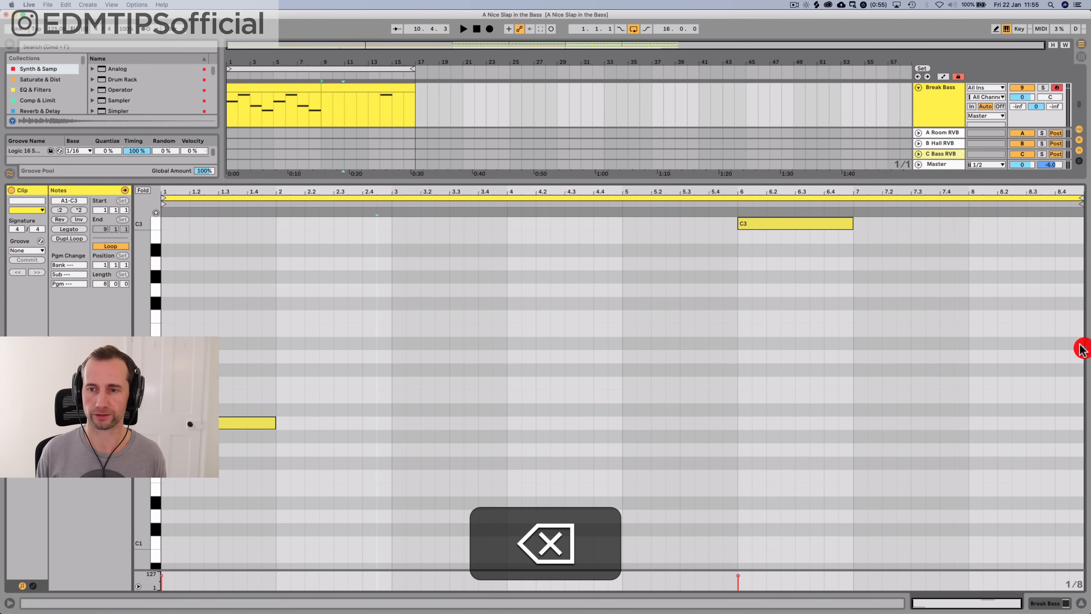
double_click(842, 224)
drag(275, 423, 1079, 414)
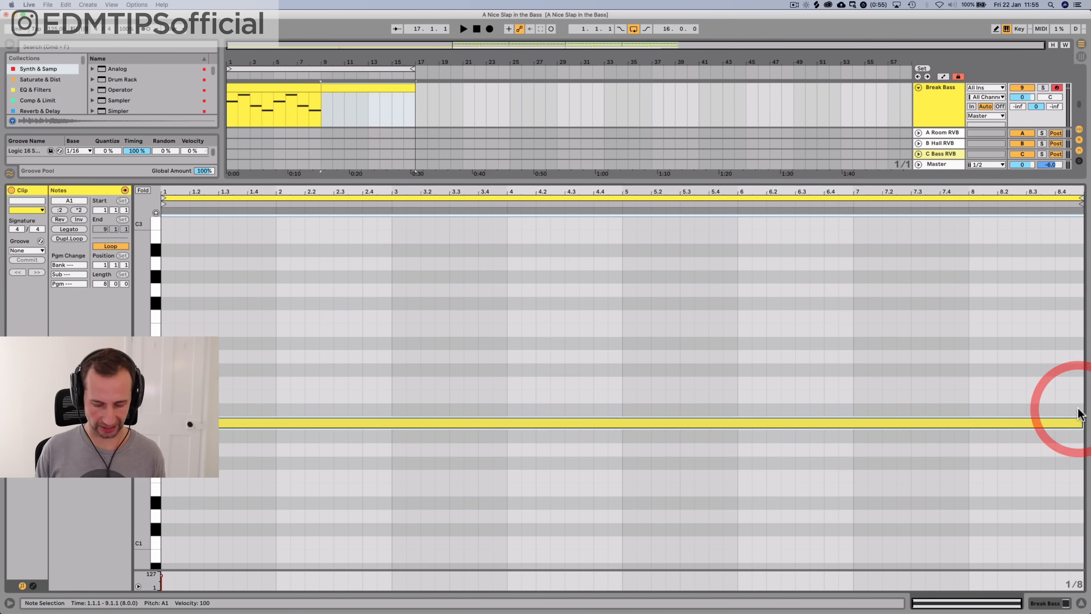
key(shift+Tab)
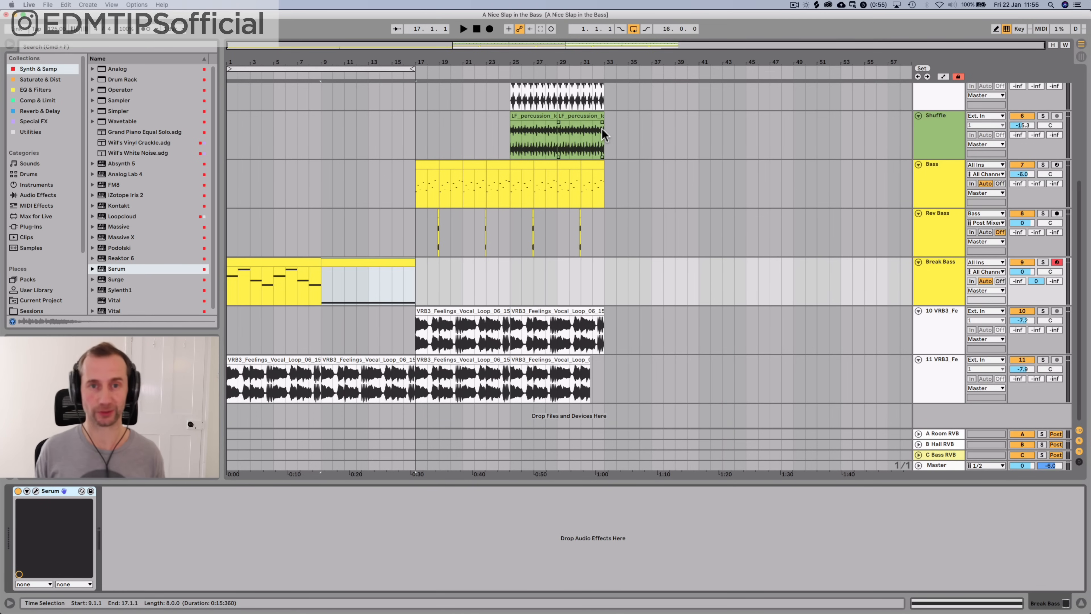
key(space)
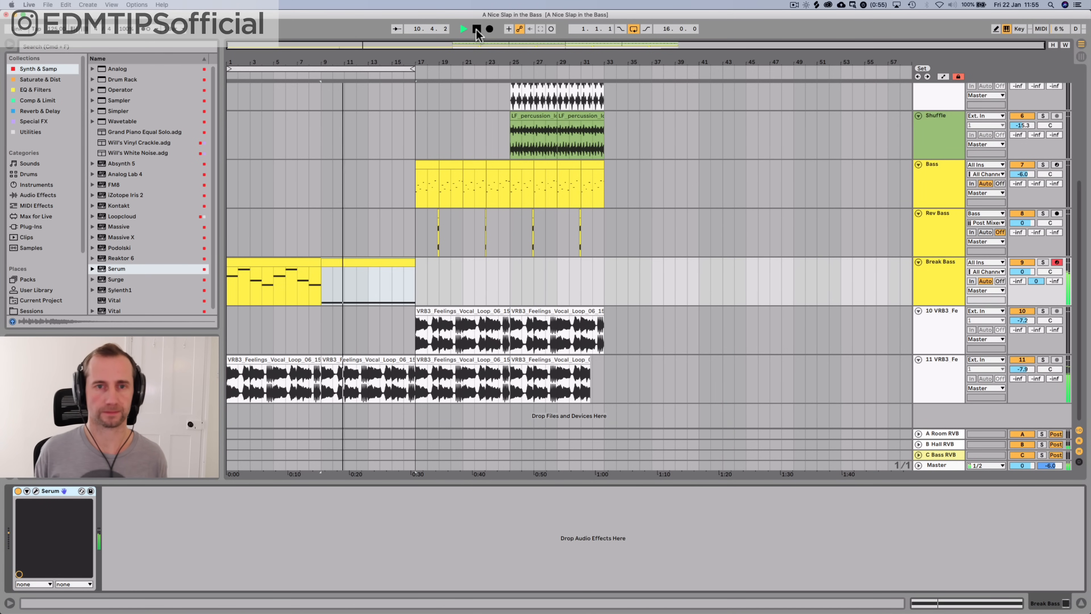
key(space)
Insert an audio track below Shuffle and switch to Splice
click(921, 150)
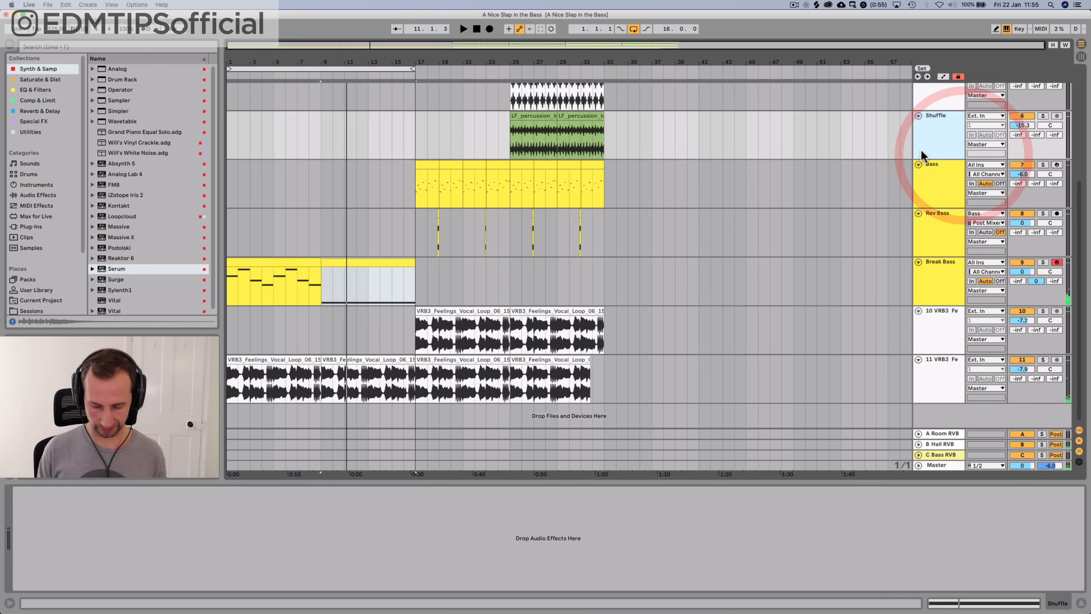
key(super+t)
key(alt+super+space)
text(spl)
key(Return)
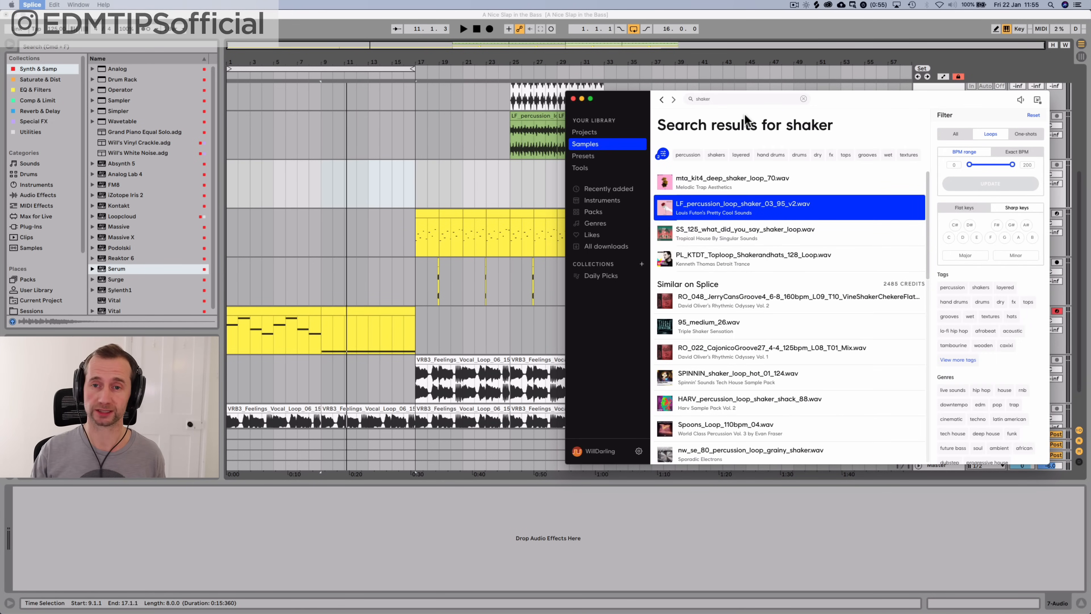
Search the Splice sample library for "build" and preview 001_Build_128bpm_-_MRD_Zenhiser.wav
drag(620, 115, 617, 86)
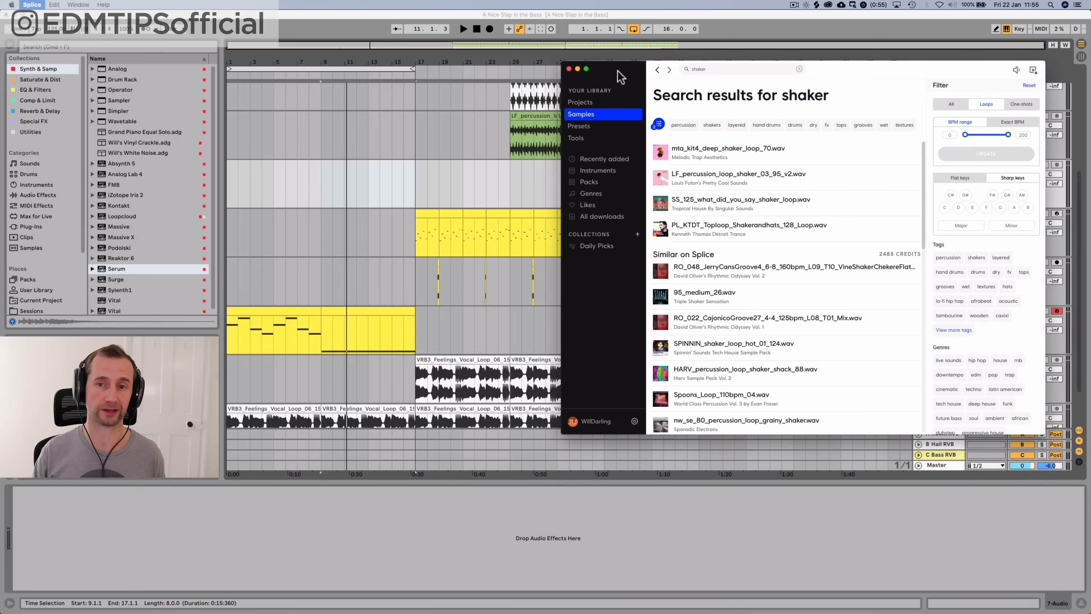
double_click(704, 70)
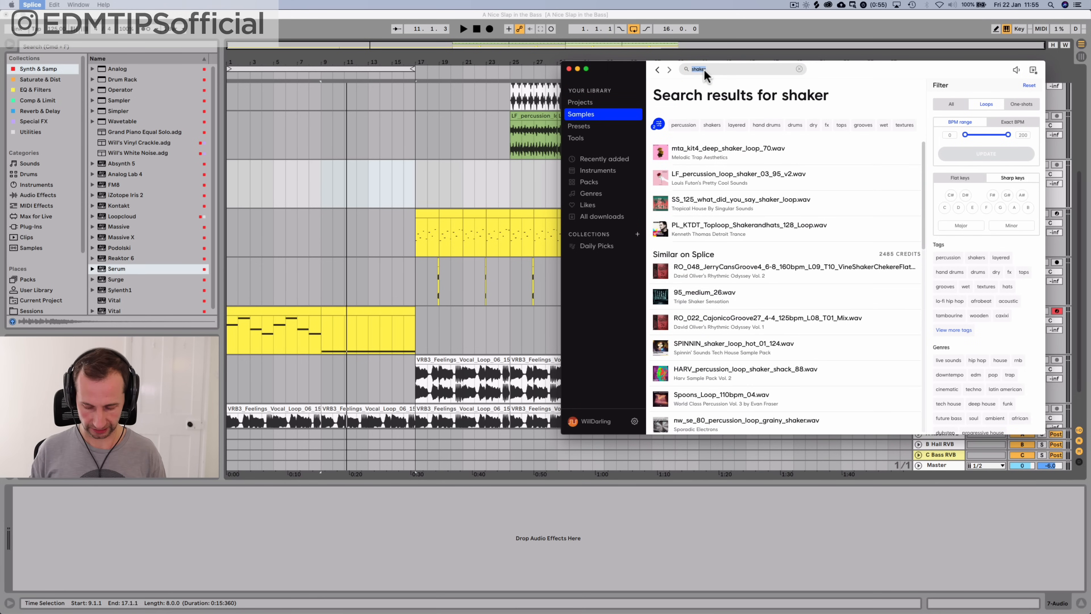
text(build)
key(Return)
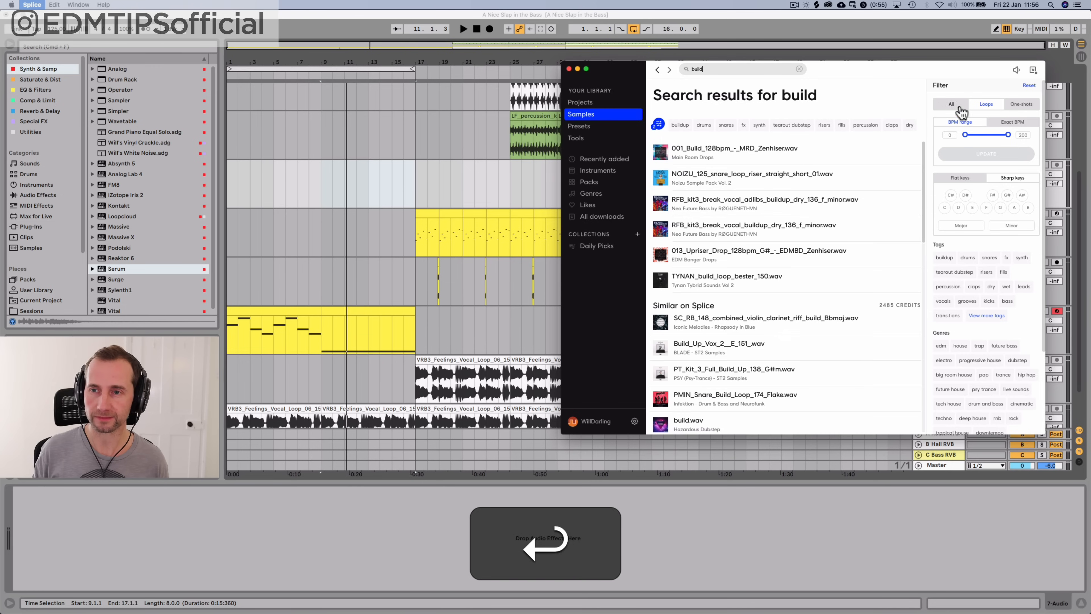
click(664, 156)
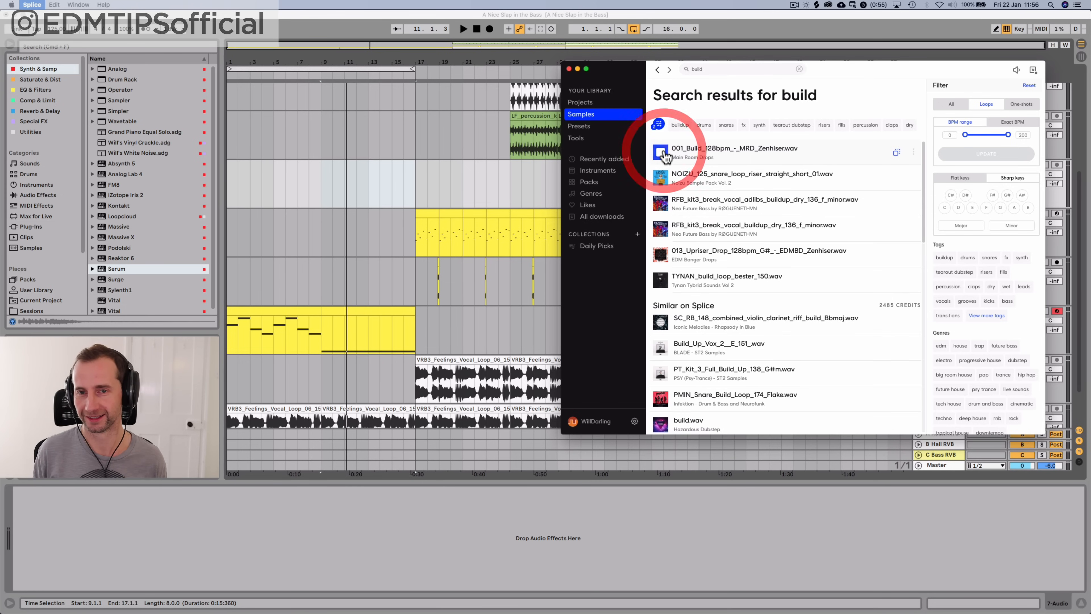
Place the 001_Build sample at bar 9 on the new audio track and set the track volume to -11.9 dB
drag(679, 155, 324, 176)
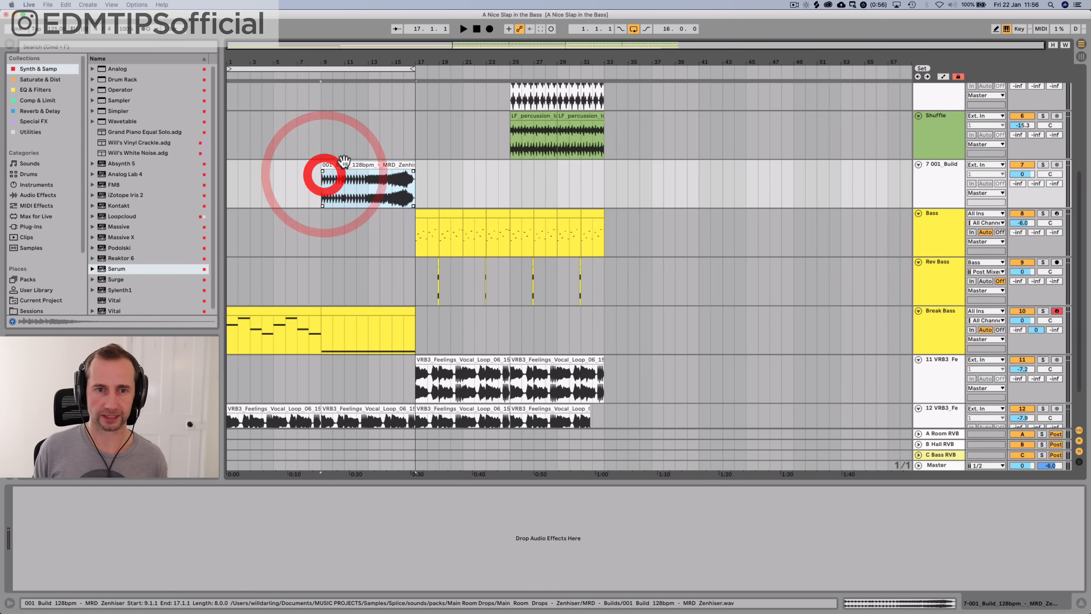
double_click(348, 168)
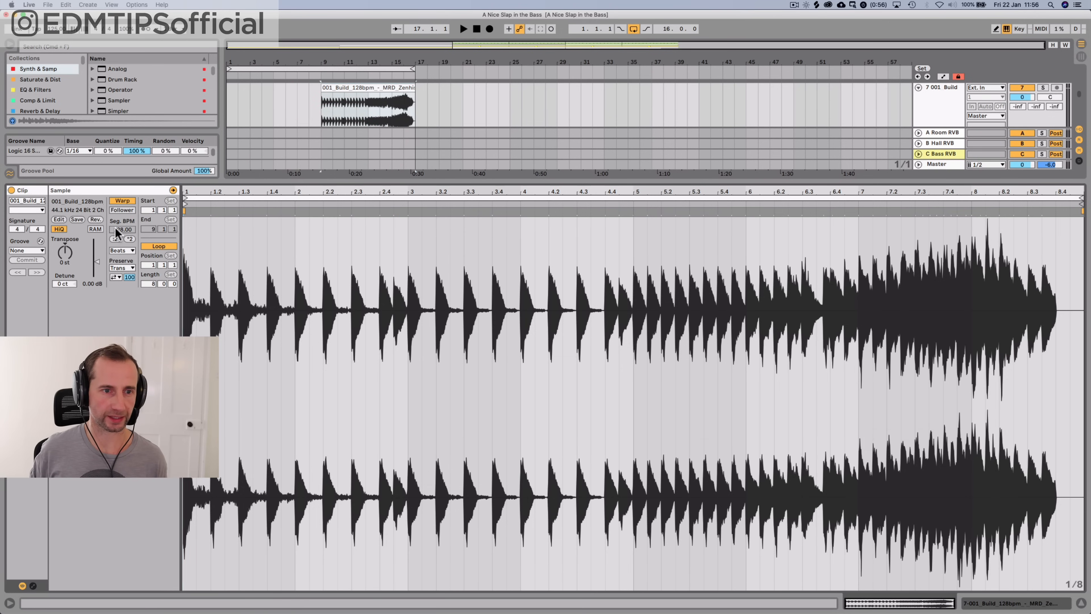
key(space)
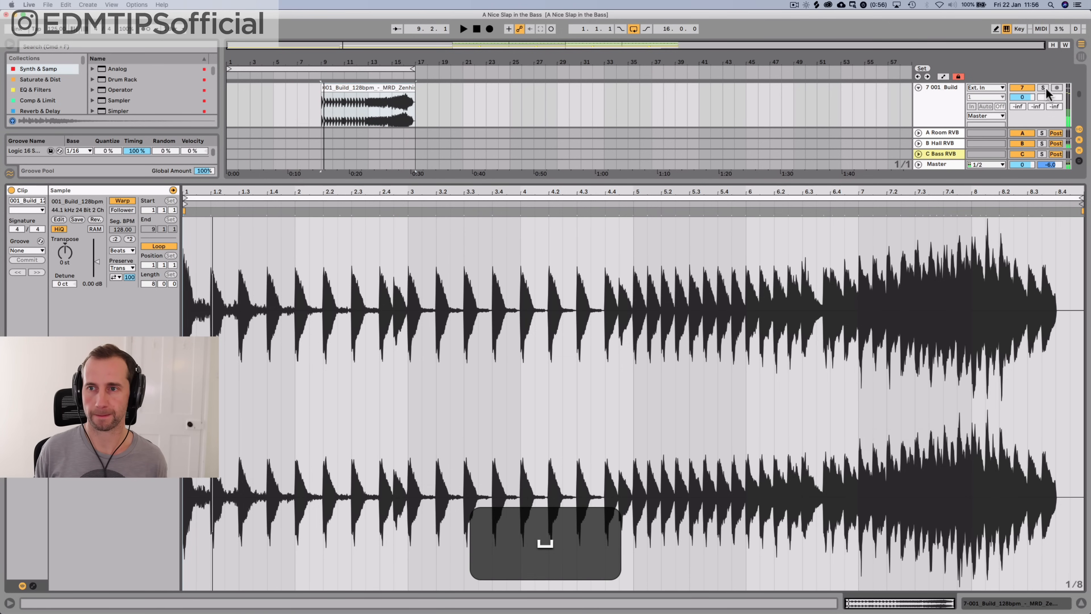
drag(1022, 96, 1022, 112)
key(space)
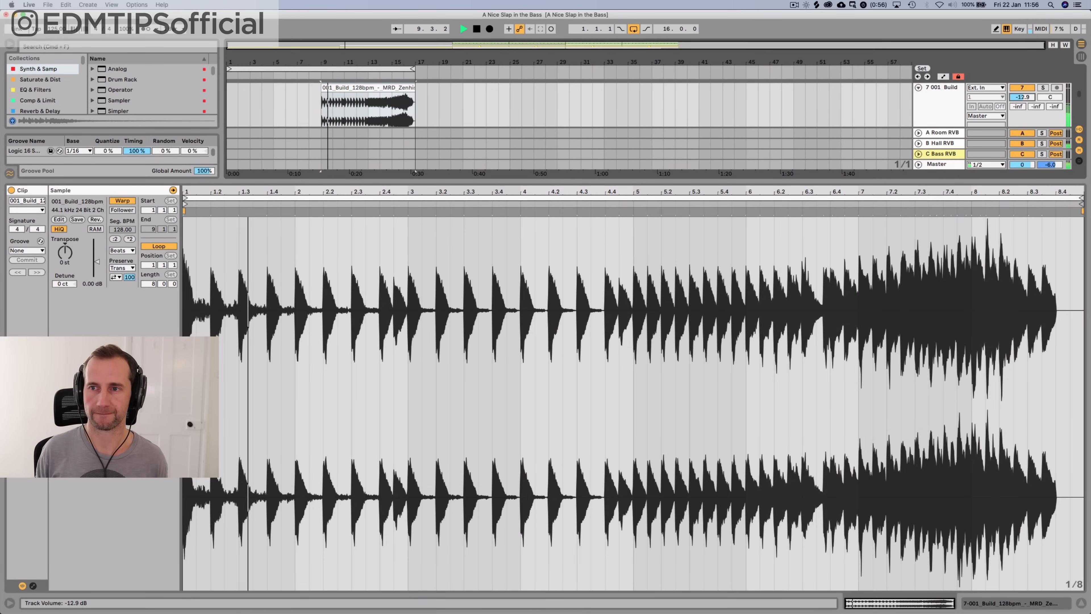
key(shift+Tab)
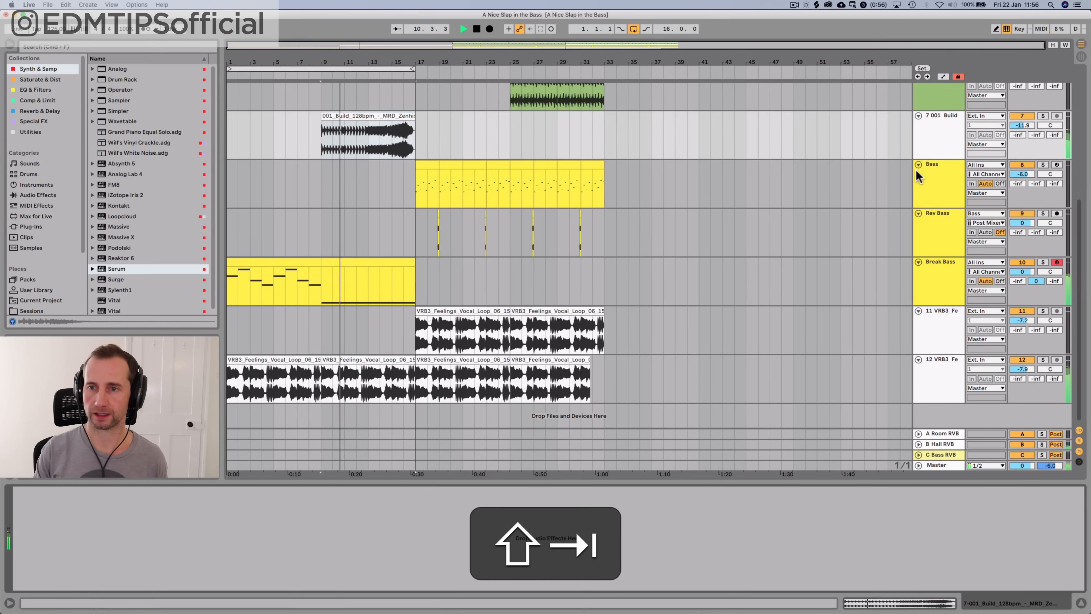
Insert an audio track below the 001_Build track, switch to Splice and preview NOIZU_125_snare_loop_riser_straight_short_01.wav
click(927, 141)
key(alt+super+space)
text(spl)
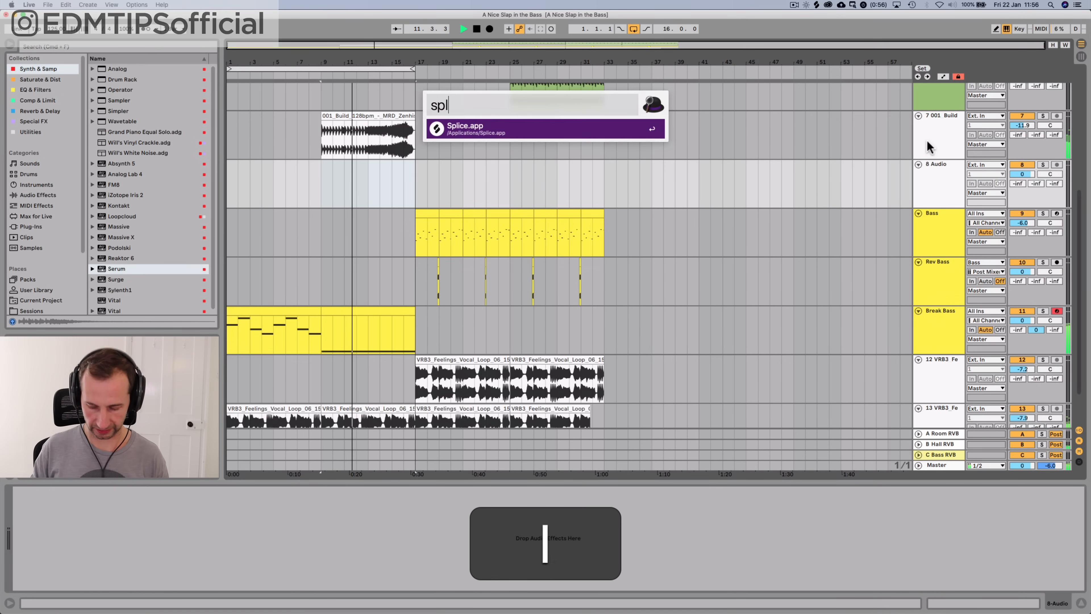
key(Return)
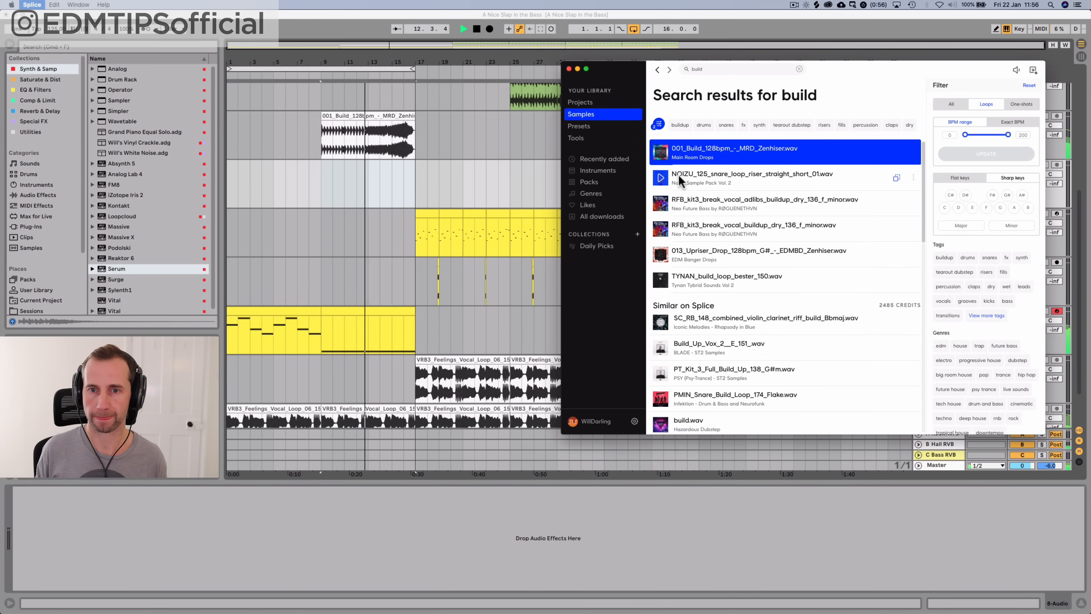
click(662, 180)
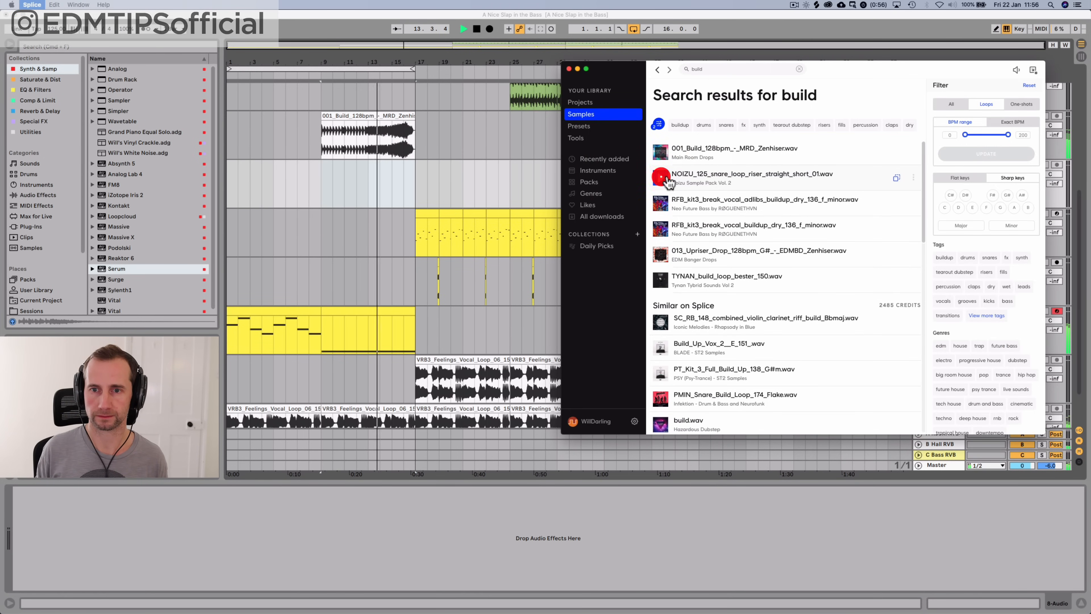
Place the NOIZU_125 snare loop riser at bar 13 on the new audio track and set the track volume to -16.0 dB
drag(668, 183, 373, 186)
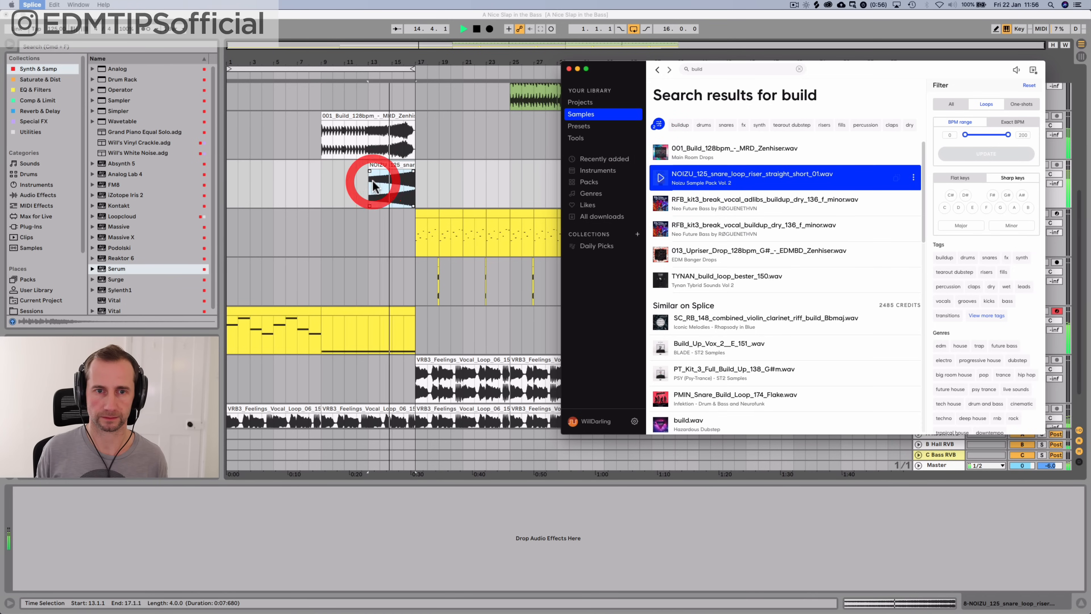
click(430, 176)
key(space)
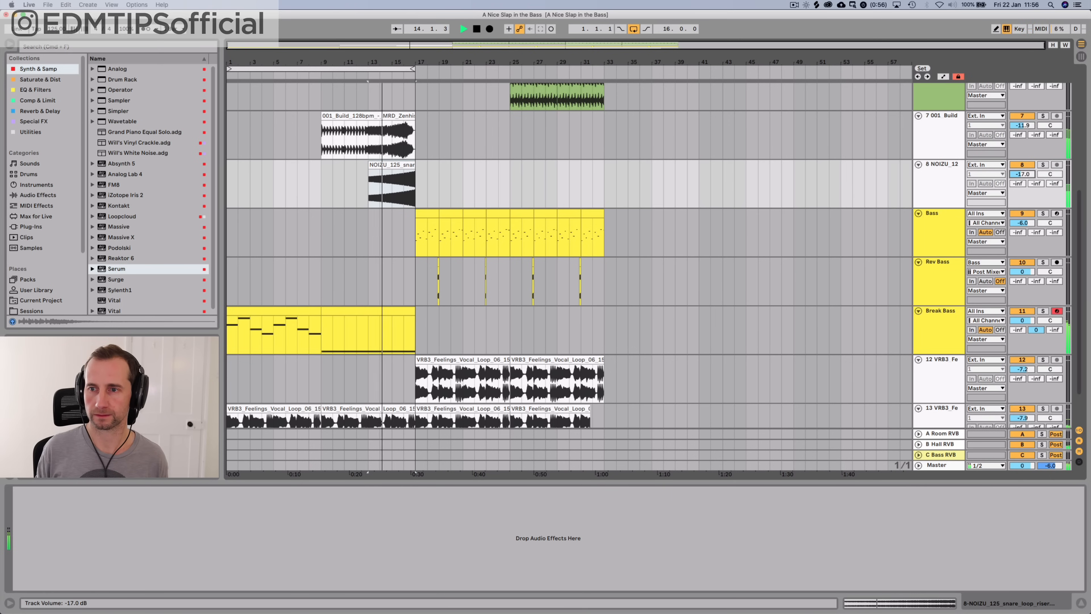
drag(1022, 174, 1022, 172)
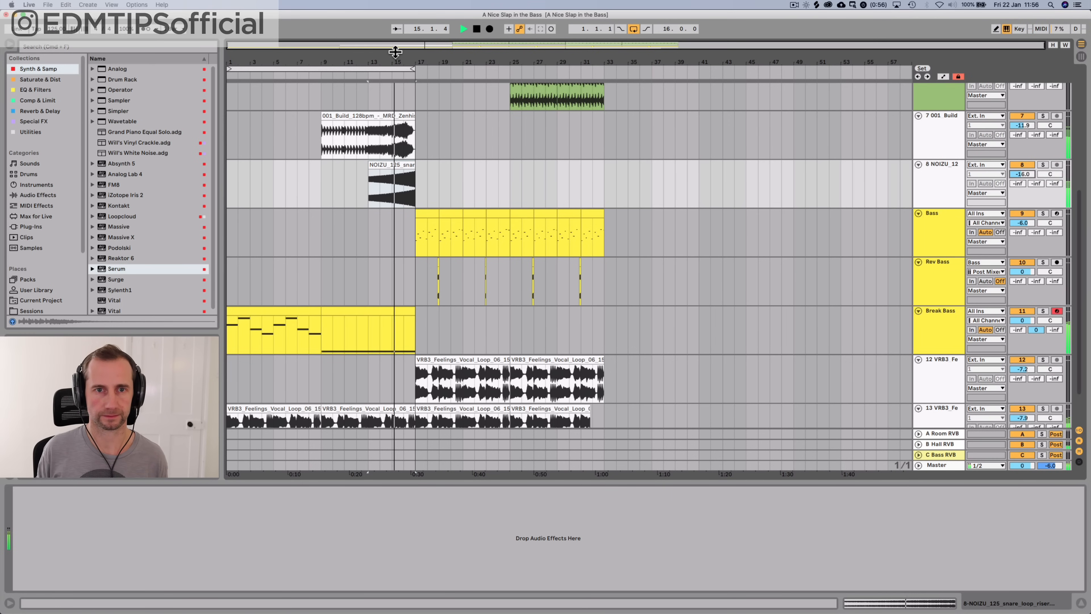
Delete bar 16 from both the 001_Build and NOIZU riser clips to leave a gap before the drop
drag(398, 61, 398, 129)
key(BackSpace)
drag(431, 183, 429, 122)
key(space)
key(a)
key(BackSpace)
click(333, 73)
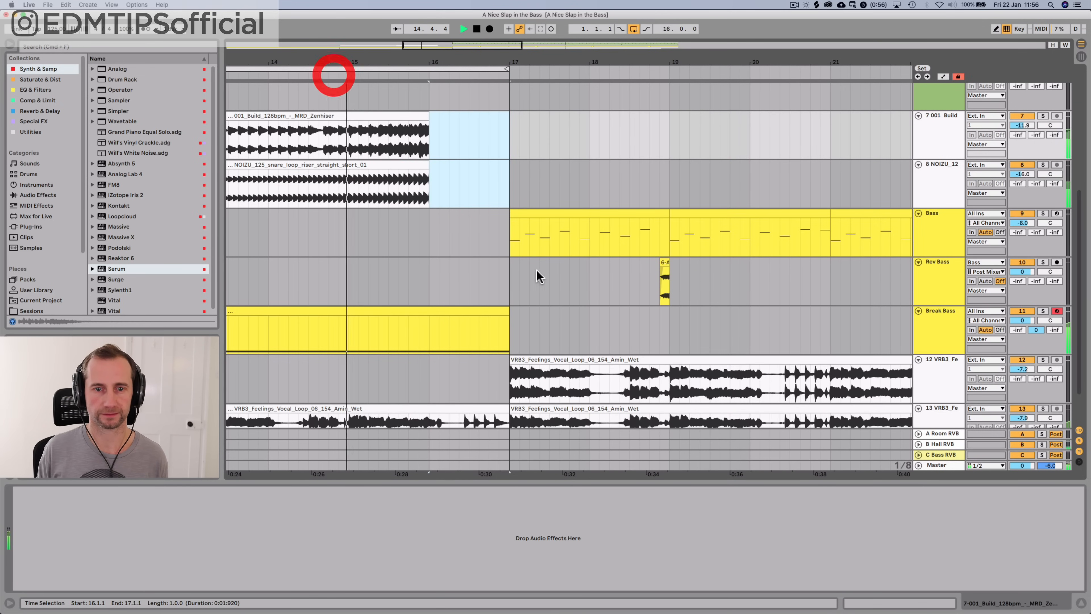
Shorten the Break Bass clip so it ends at bar 16
click(506, 311)
drag(506, 310, 430, 306)
key(i)
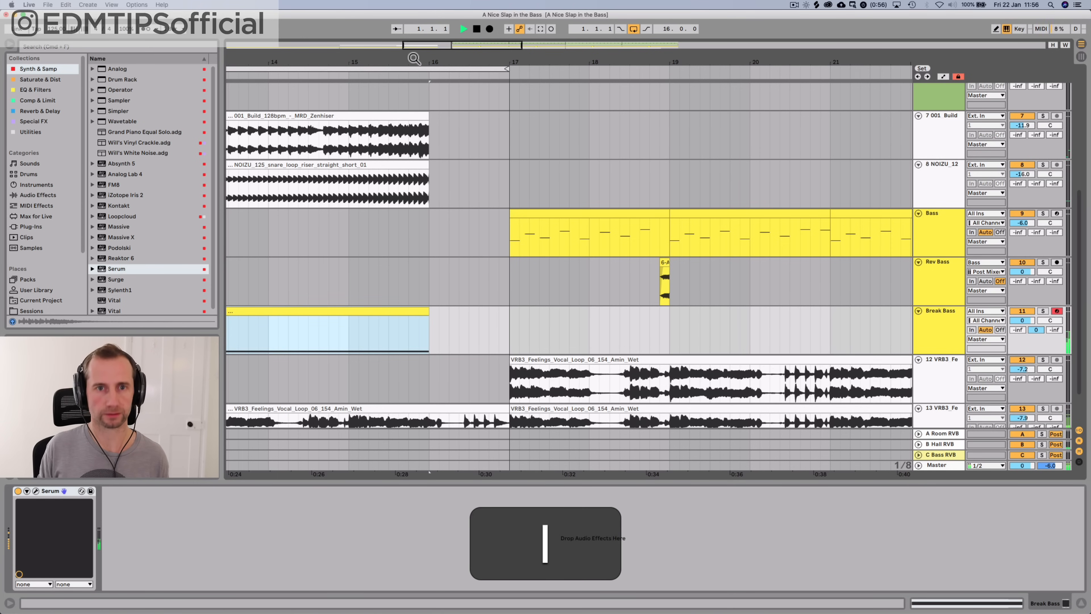
Play back the build-up section and switch off the arrangement loop
drag(413, 59, 412, 26)
key(space)
click(361, 73)
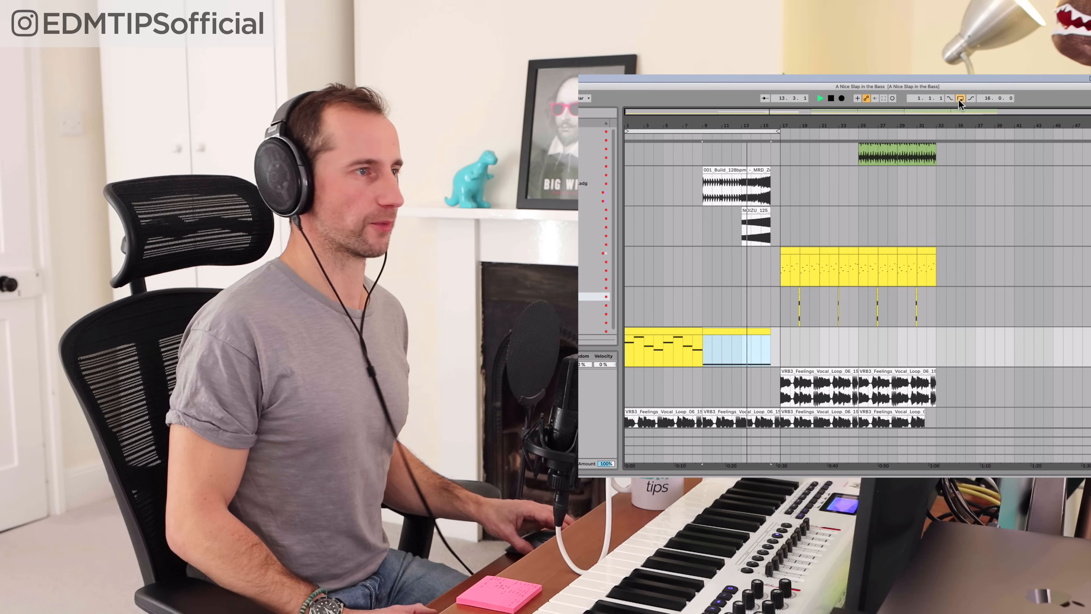
click(960, 98)
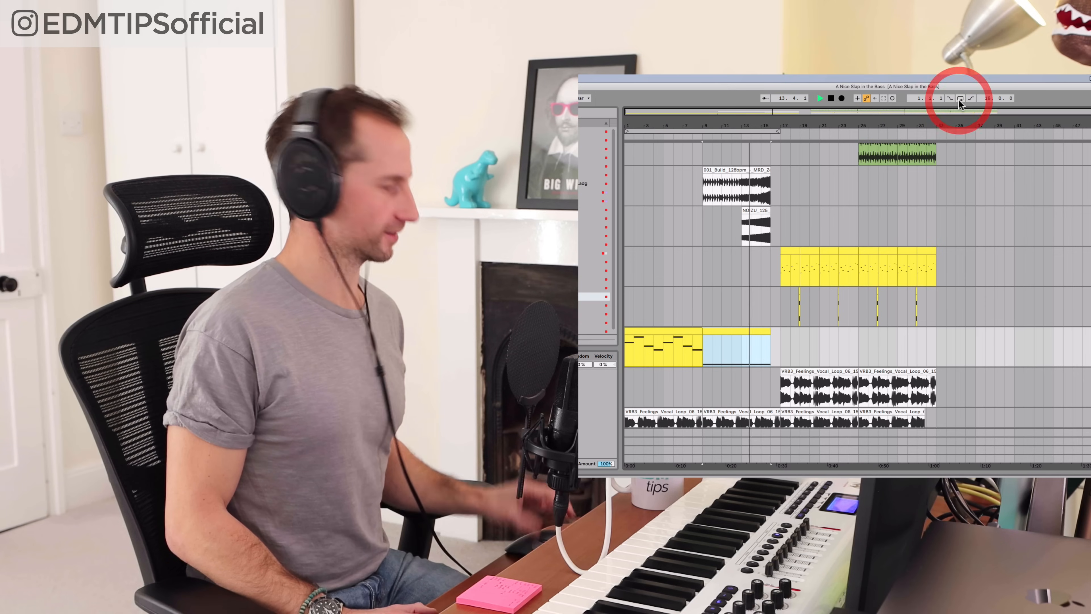
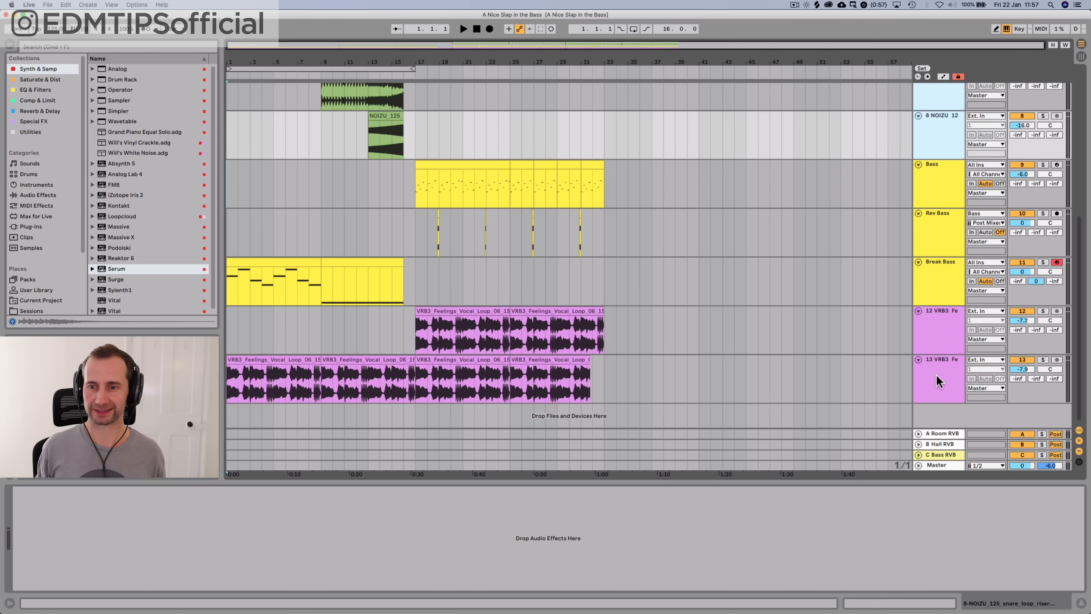
Insert a MIDI track below the last vocal track and load Serum from the Synth & Samp collection onto it
click(938, 380)
key(shift+super+t)
click(939, 389)
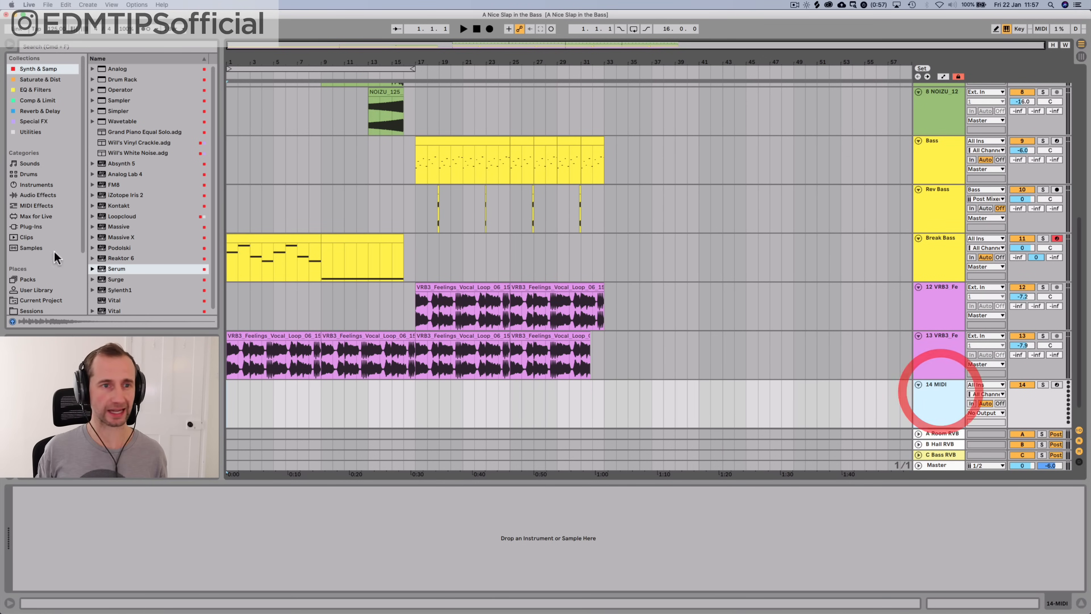
click(38, 81)
click(40, 111)
key(Down)
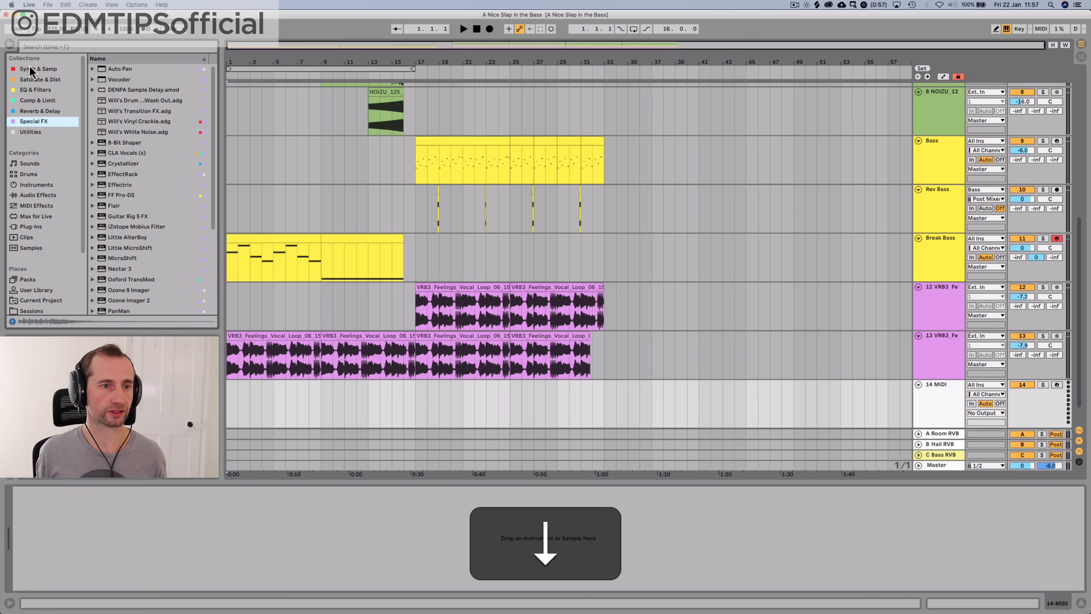
click(33, 68)
double_click(132, 268)
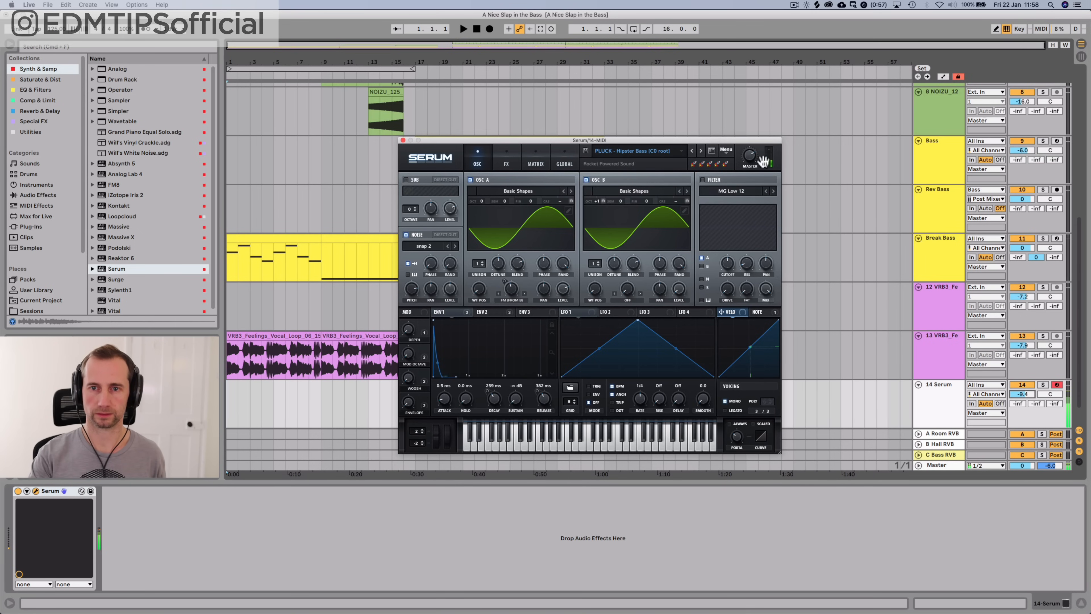
Audition Serum presets during playback, choose PLUCK - Polar Wind and set the Serum track's volume to -10.0 dB
drag(1022, 391, 1023, 404)
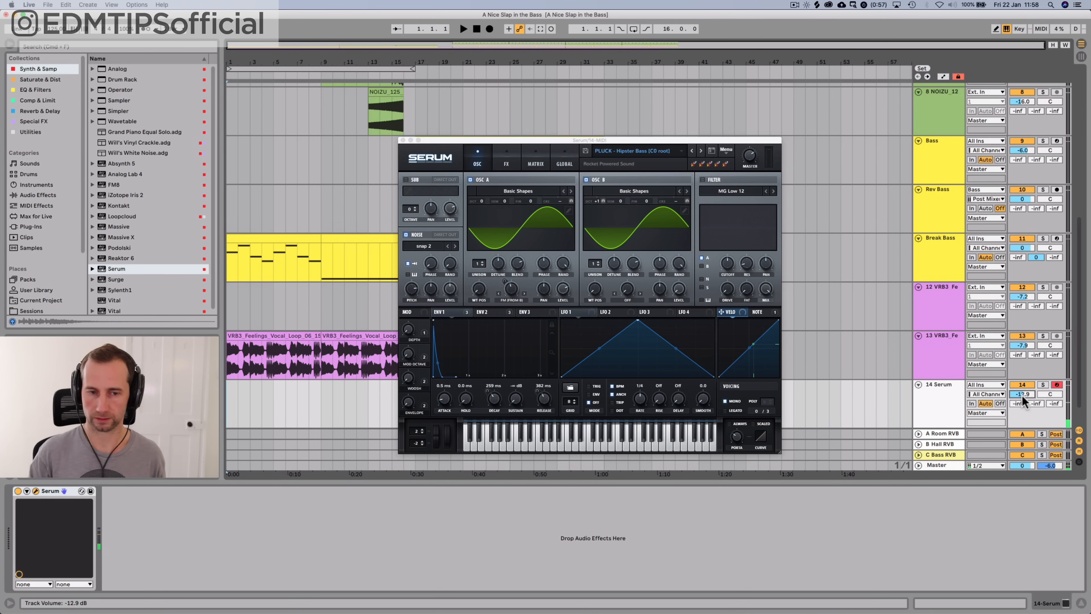
key(space)
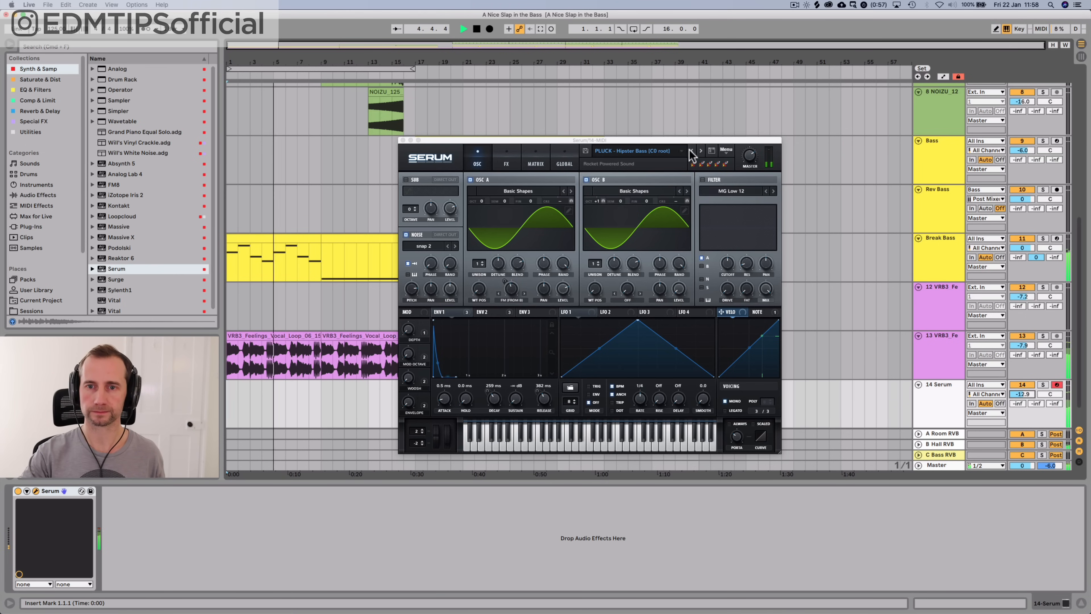
click(700, 151)
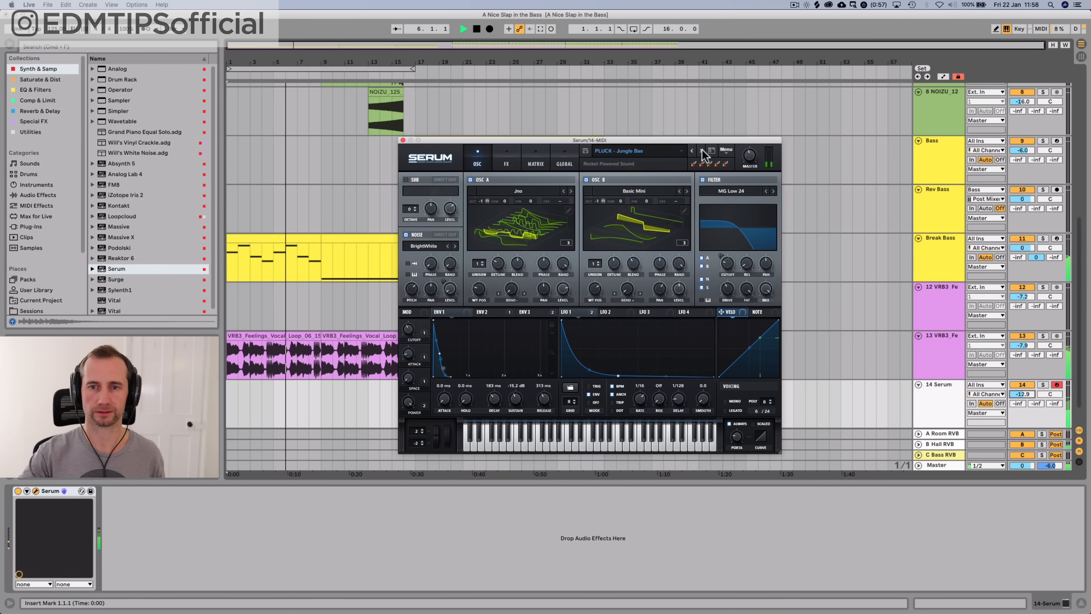
click(702, 150)
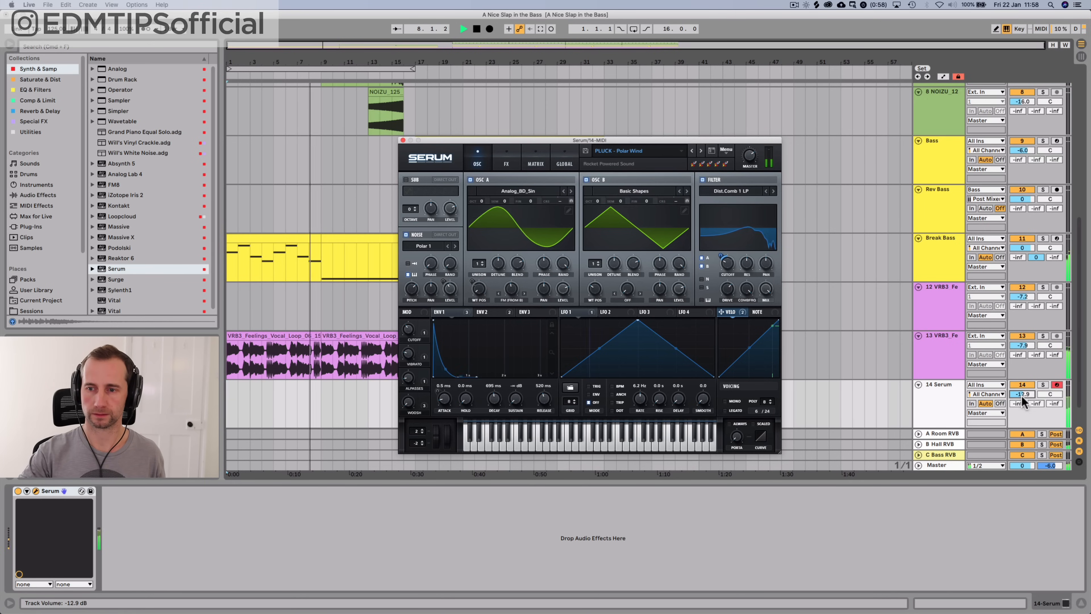
mouse_move(1022, 396)
mouse_down()
mouse_move(1022, 387)
mouse_move(1022, 397)
mouse_up()
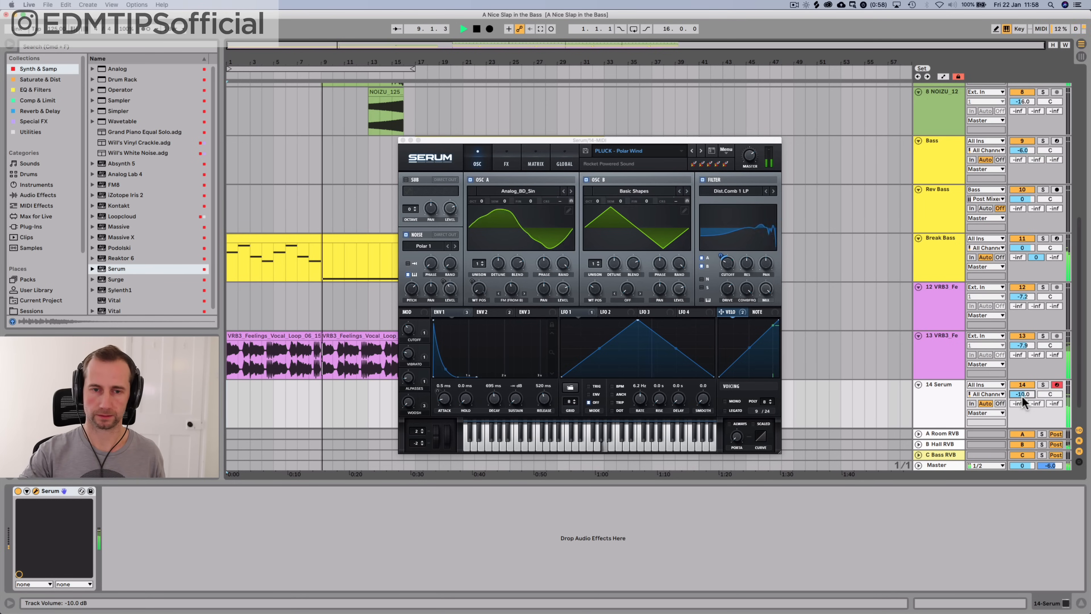
click(402, 140)
Try the track 13 vocal at -4.8 dB during playback and undo the volume change
click(399, 77)
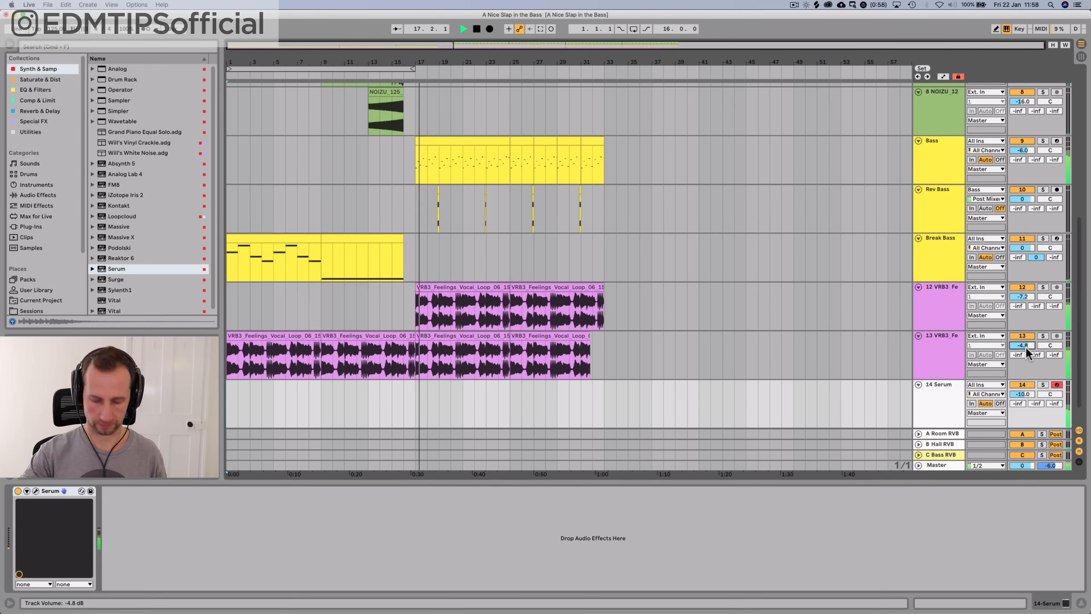
key(super+z)
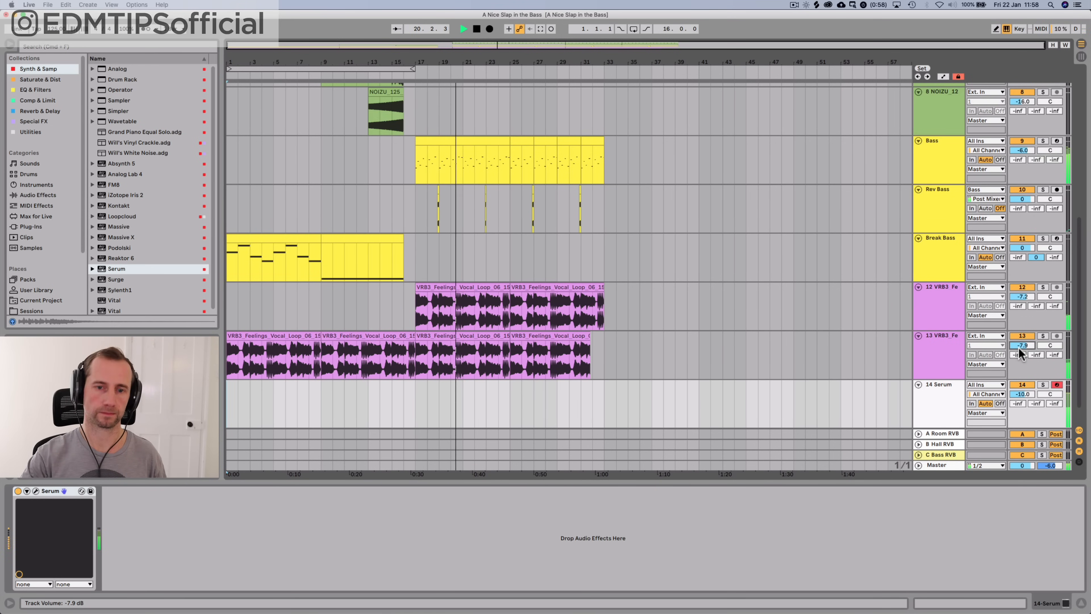
key(space)
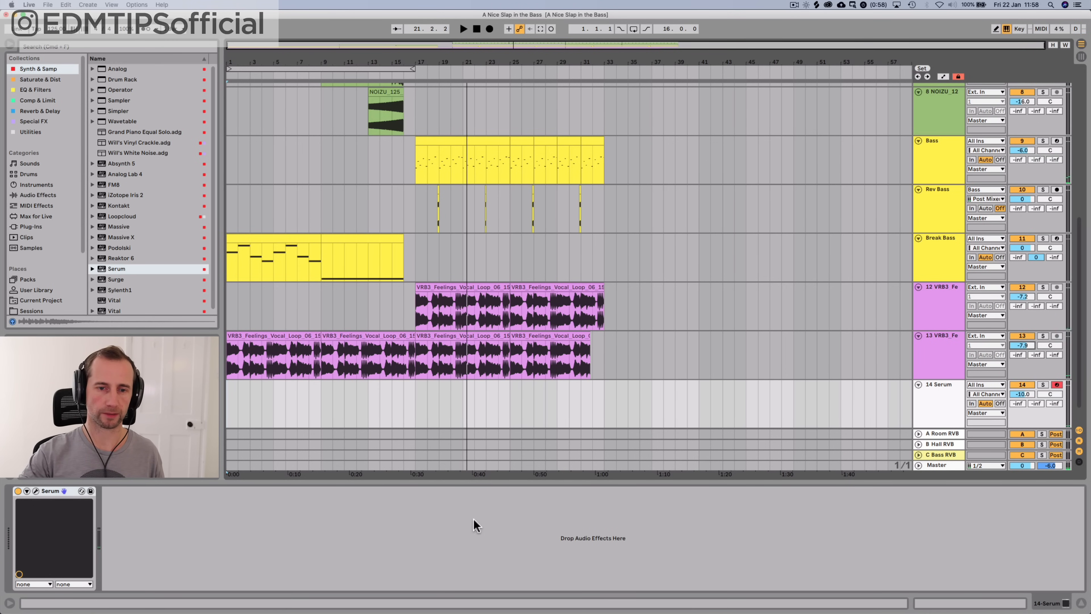
Record a four-bar pluck melody on the Serum track from bar 17 and open the recorded clip's notes
click(413, 411)
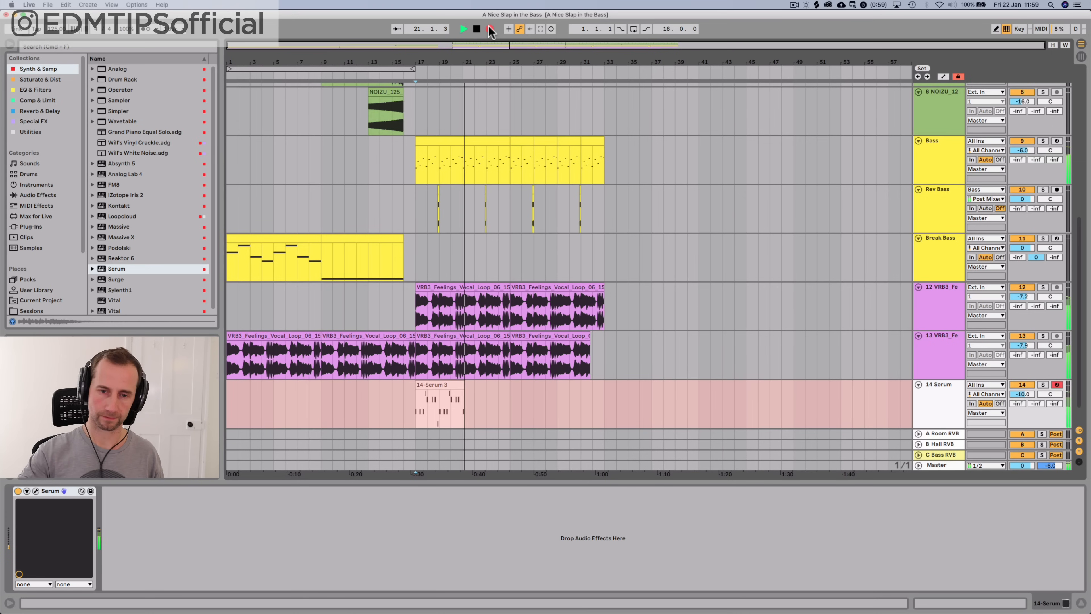
key(space)
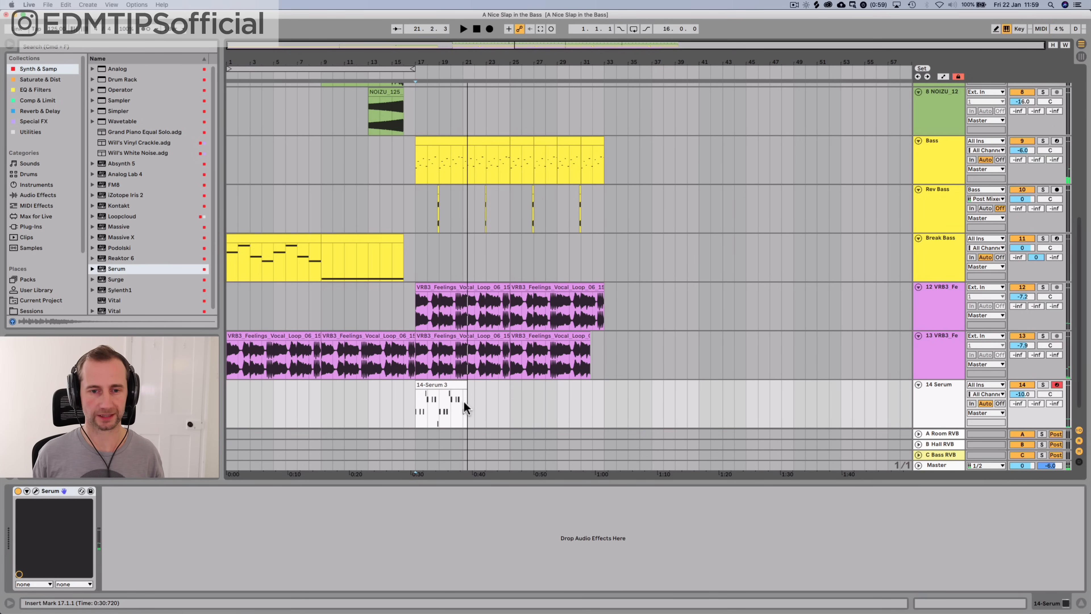
click(464, 402)
key(BackSpace)
double_click(462, 400)
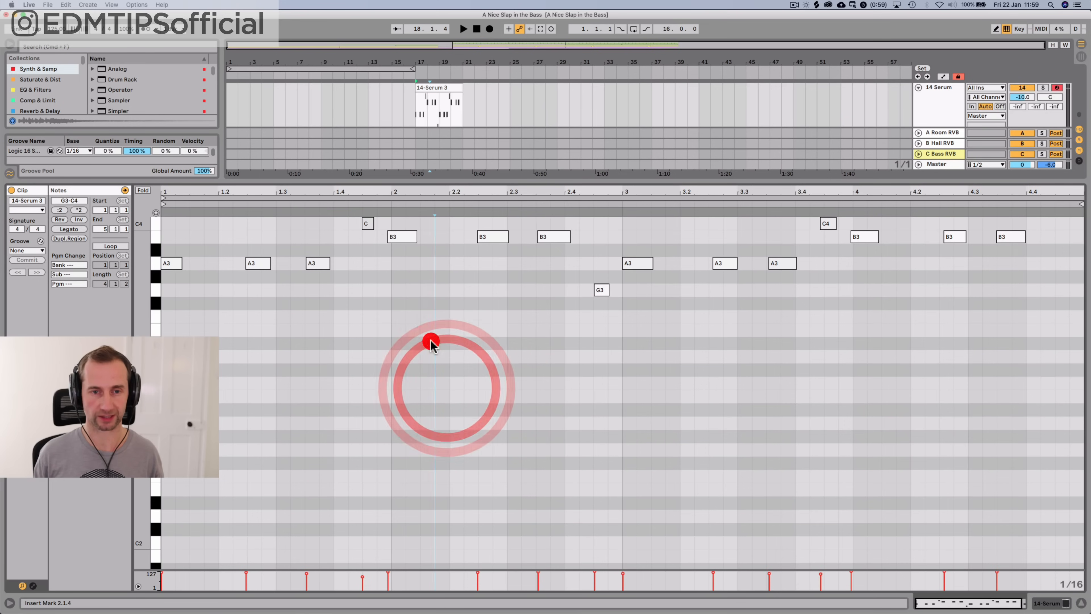
key(super+z)
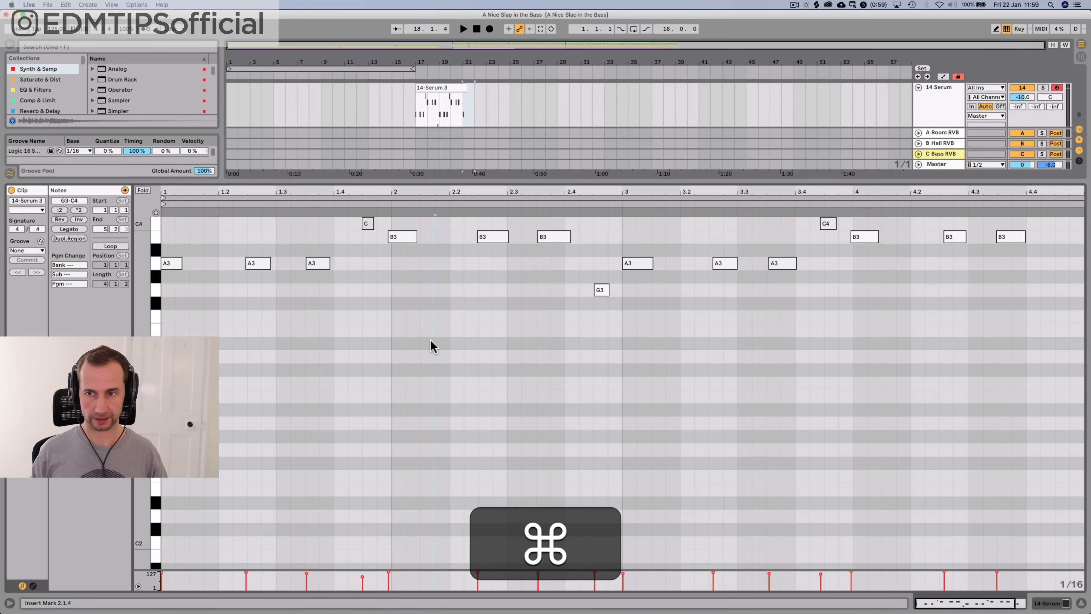
Quantize the start and end of all the pluck notes to the current grid at 100%
key(super+a)
key(shift+super+u)
key(shift+super+Return)
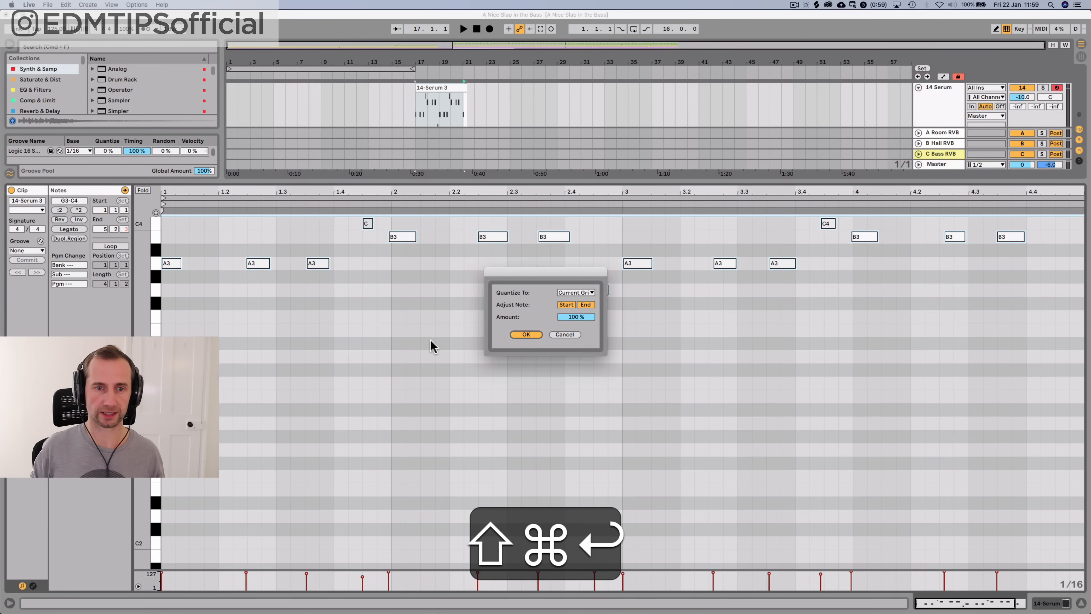
Consolidate the Serum clip to four bars and copy it to bar 1
key(super+j)
alt+drag(445, 359, 257, 374)
click(917, 398)
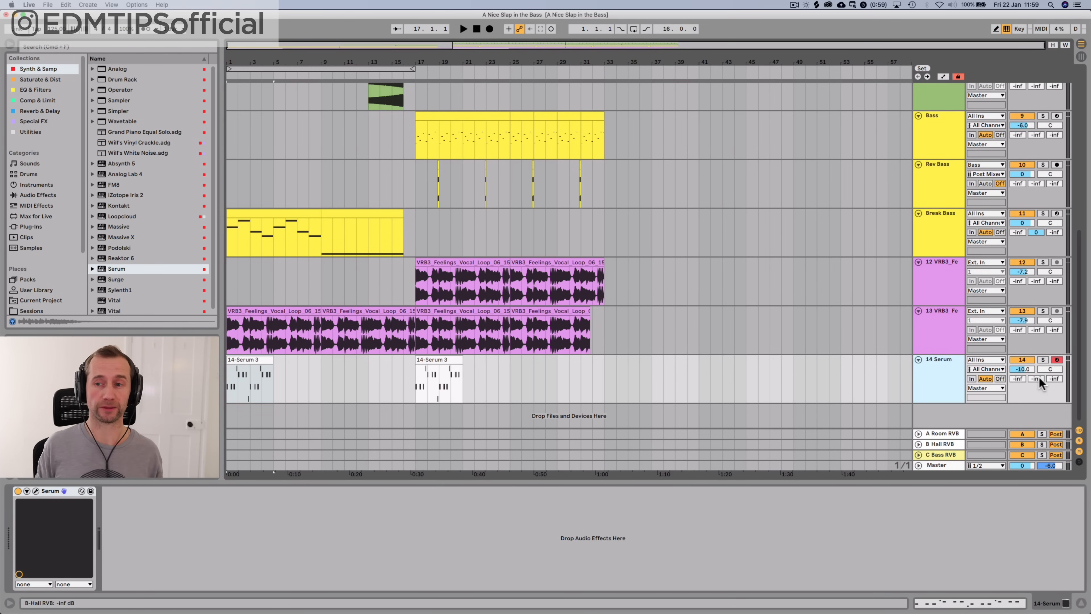
Set the Serum track's B Hall RVB send to -2.8 dB and duplicate its opening clip to bar 5
key(space)
drag(1039, 376, 1038, 363)
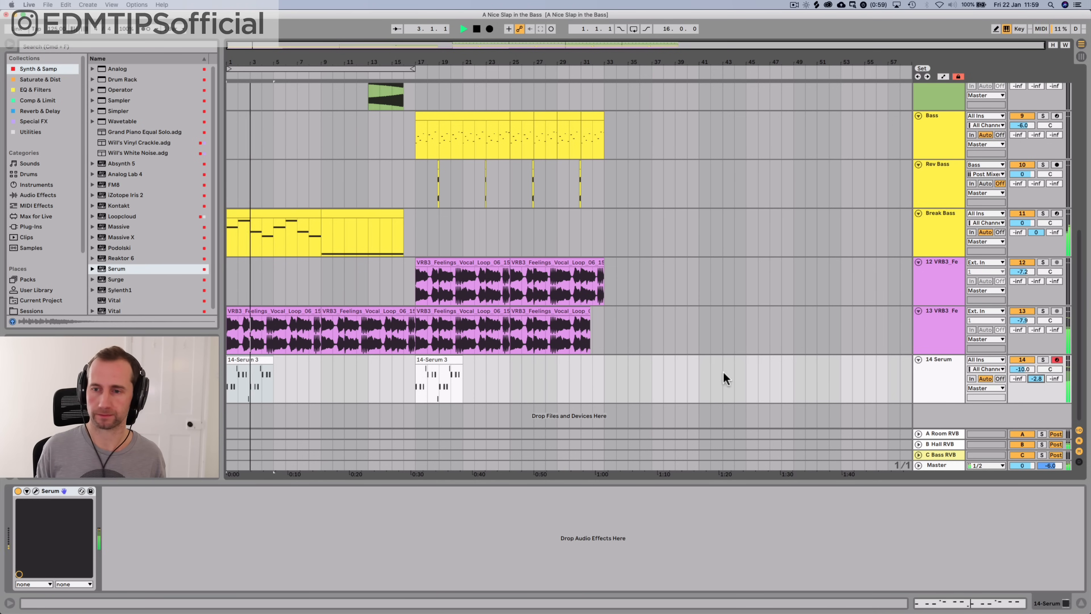
click(246, 374)
key(super+d)
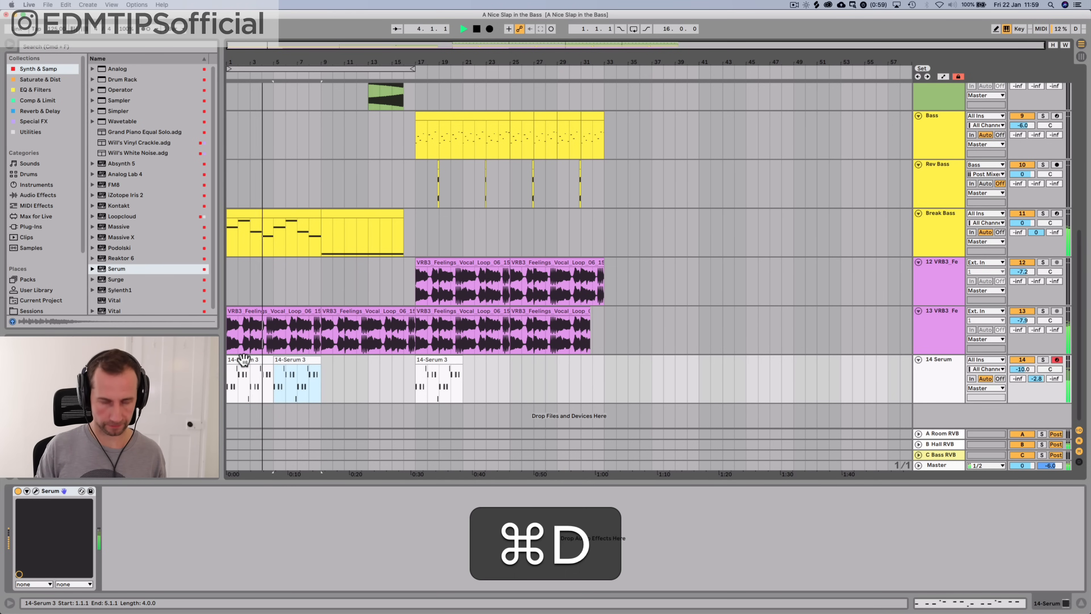
Copy the first vocal loop on track 12 to bar 1 and duplicate it to bar 9
click(449, 261)
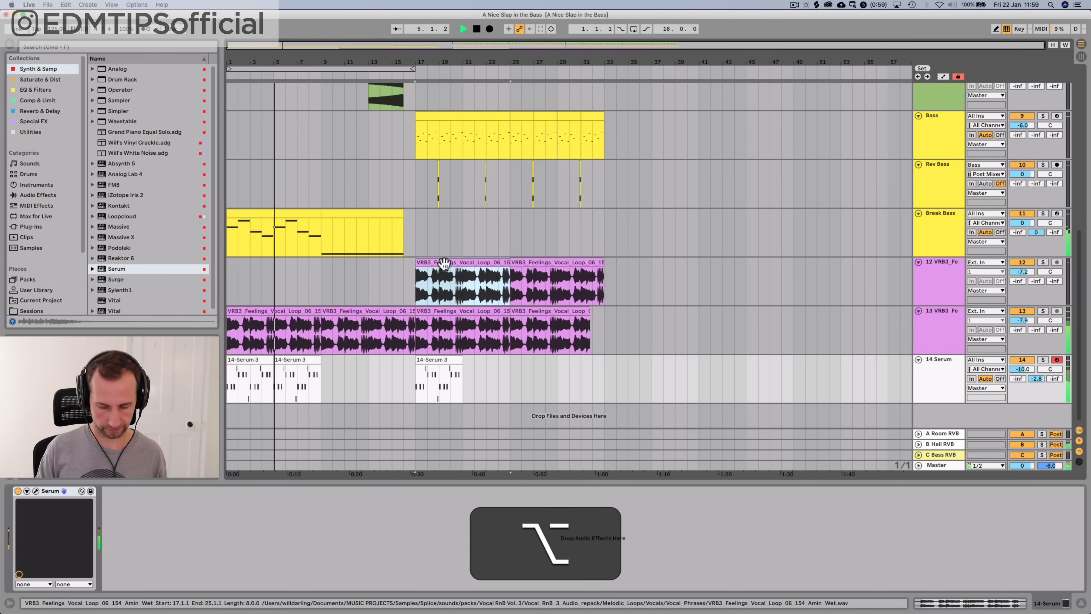
drag(444, 261, 236, 258)
click(256, 260)
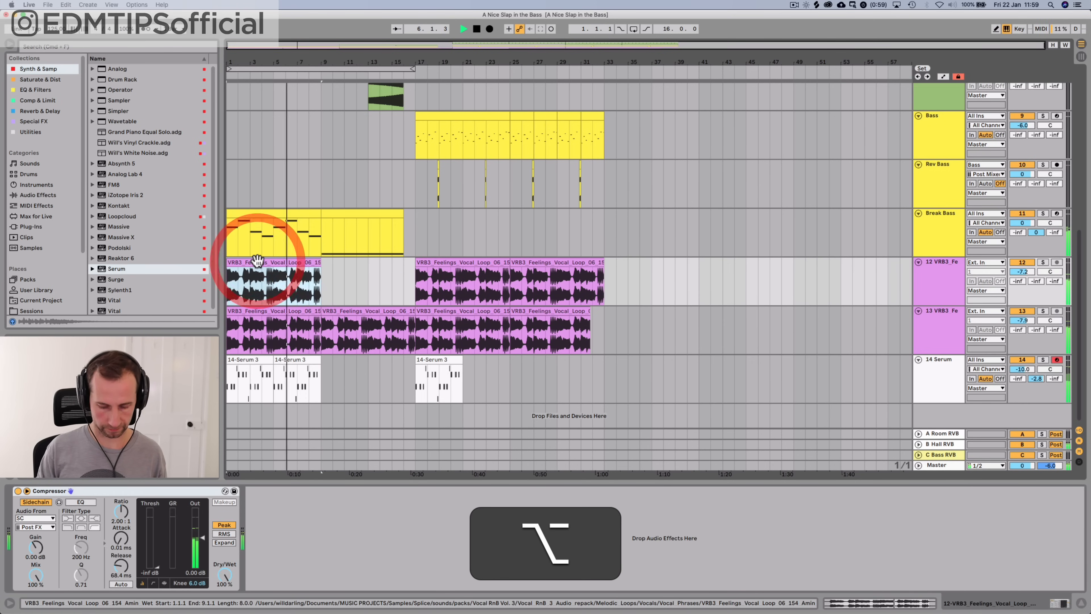
key(super+d)
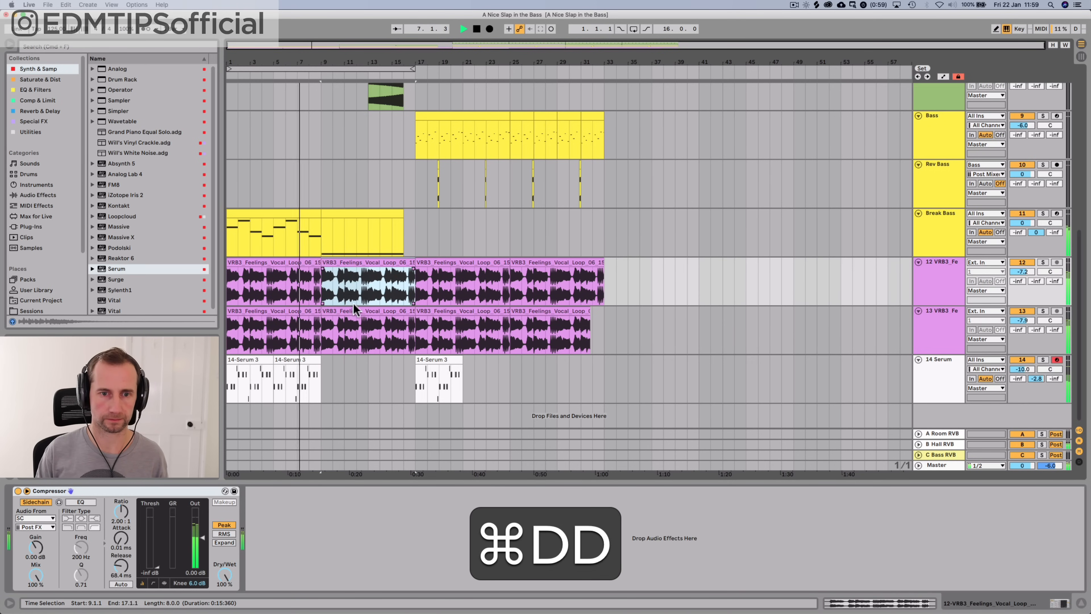
Play back from around bar 9, select the Break Bass track and show the EQ & Filters collection
drag(407, 64, 506, 64)
scroll(470, 175, up, 3)
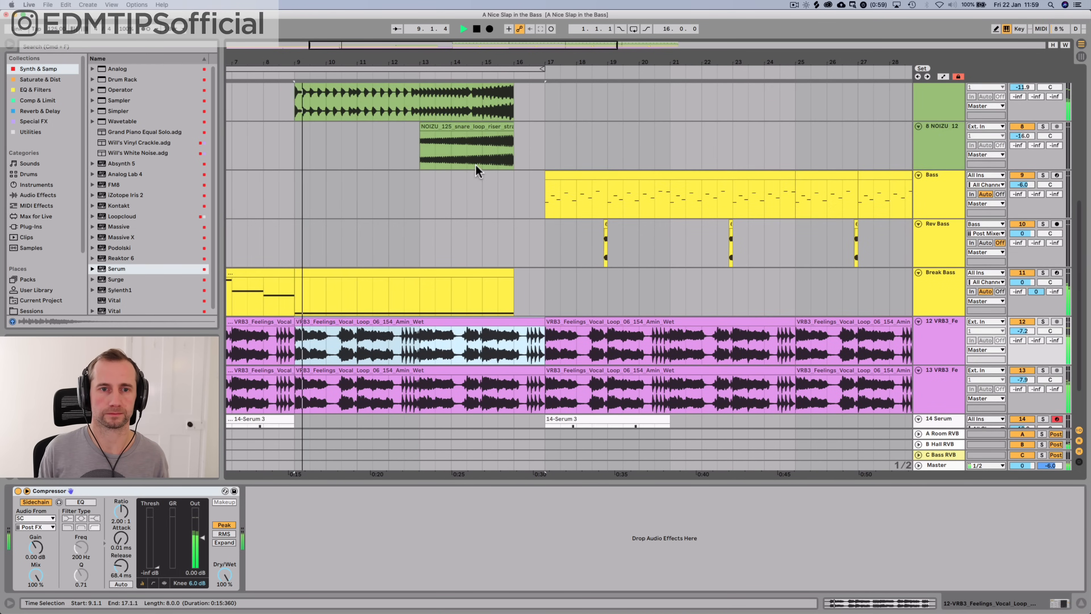
scroll(477, 171, up, 5)
scroll(576, 211, down, 7)
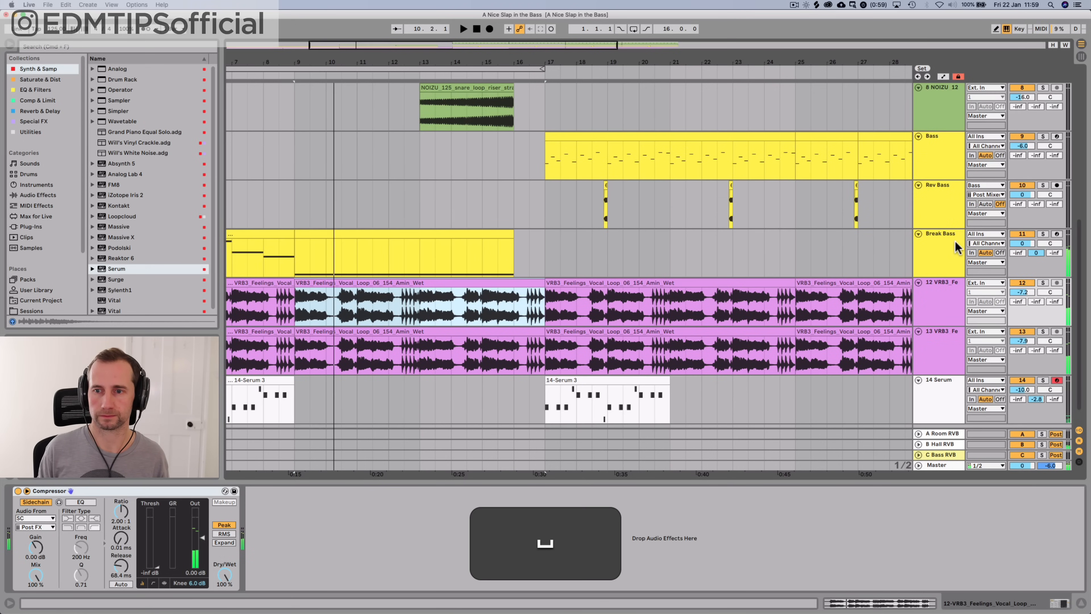
click(953, 242)
click(30, 89)
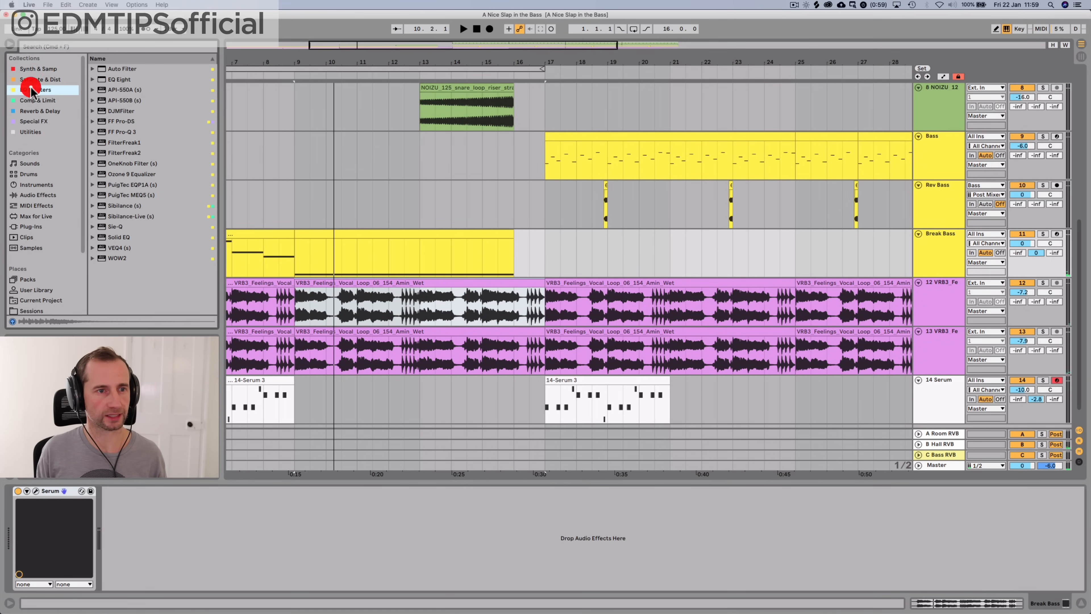
Transpose the sustained note in the Break Bass clip at bar 9 up one octave and play the result
double_click(362, 235)
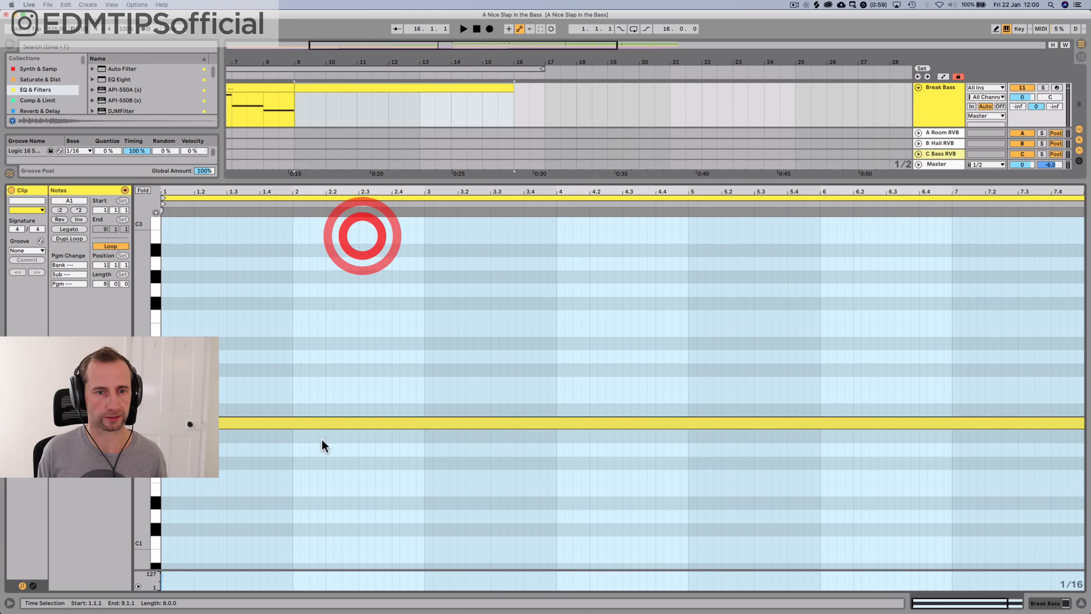
click(317, 419)
key(shift+Up)
key(shift+Tab)
key(shift+space)
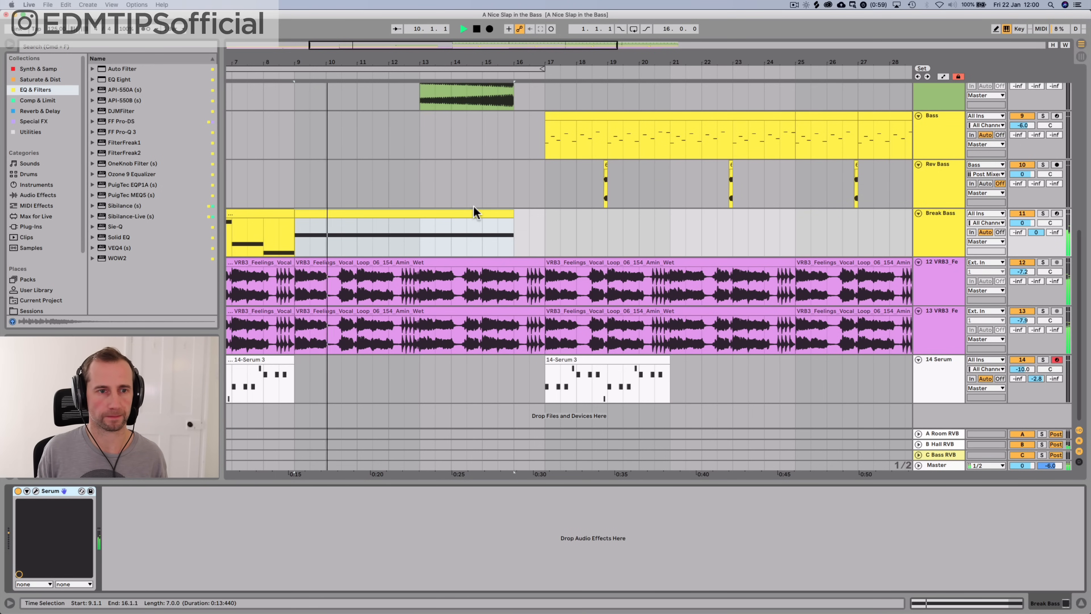
Add EQ Eight to the Break Bass track and show automation for its band 1 frequency, starting from 10 Hz
click(938, 233)
key(space)
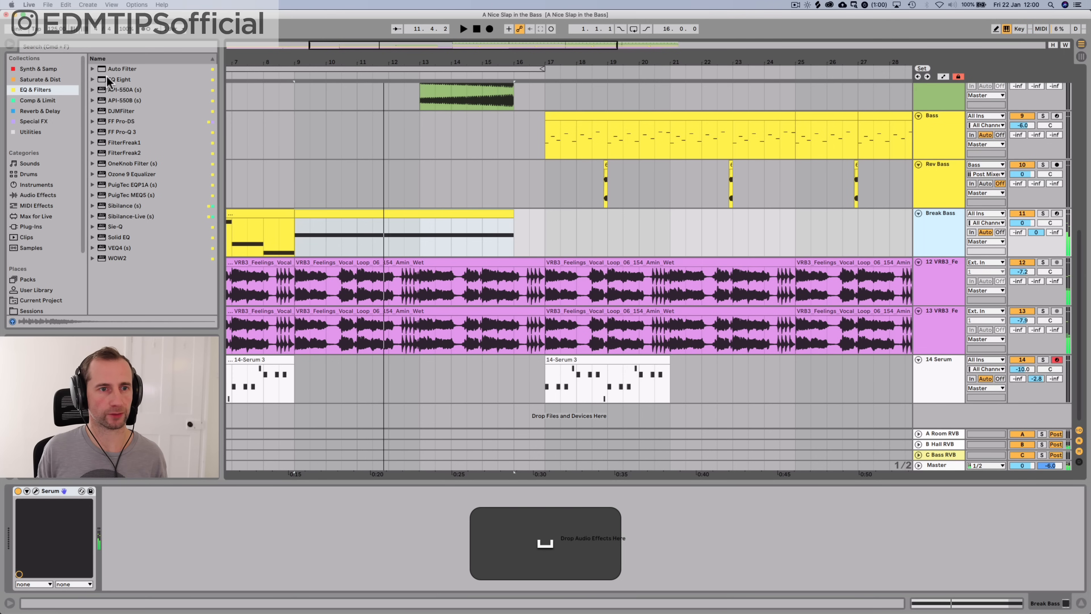
drag(109, 79, 162, 576)
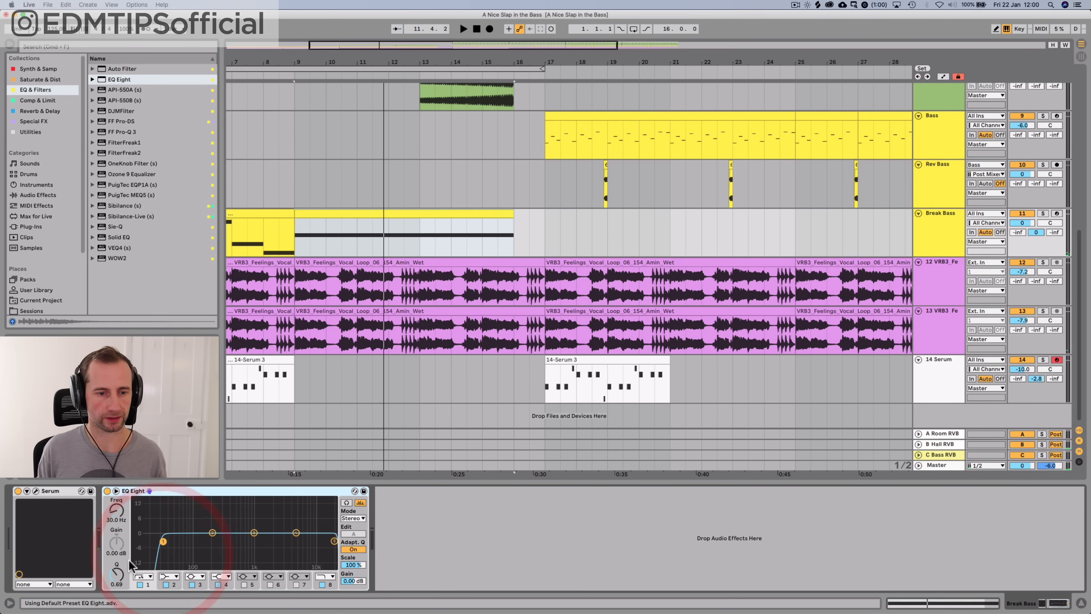
right_click(116, 511)
click(134, 522)
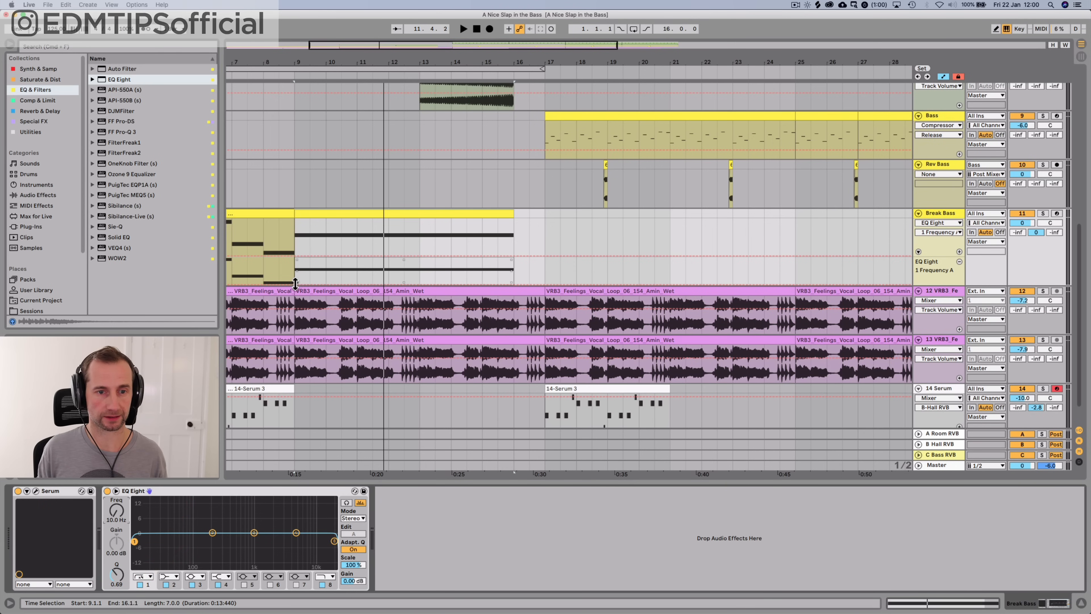
Automate the Break Bass low-cut frequency to rise from bar 9 to about 16.3, drop back to 10 Hz before bar 17, and play it
click(296, 282)
click(540, 283)
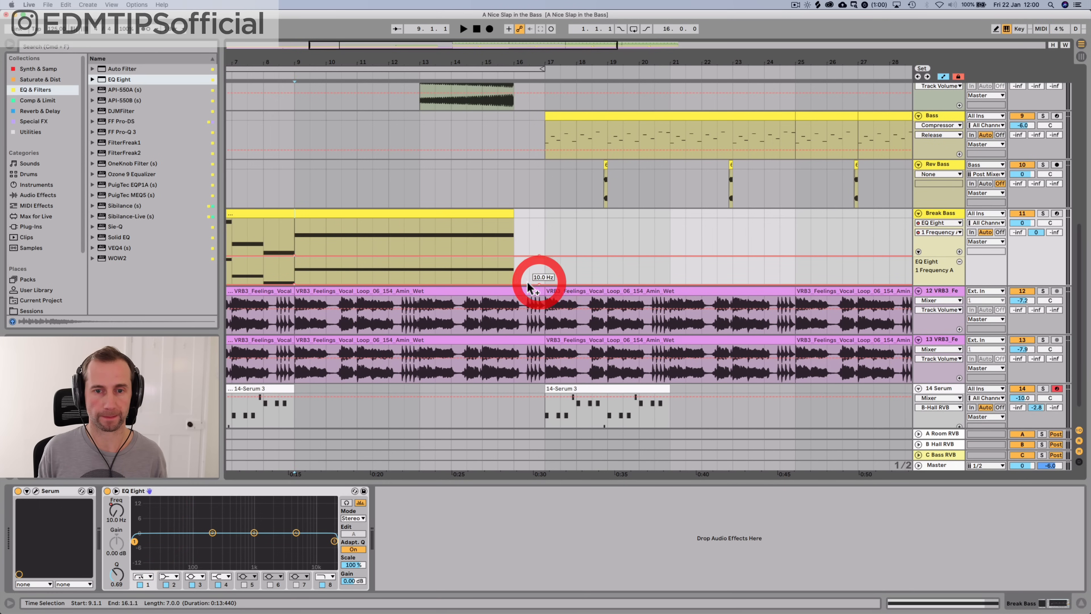
drag(529, 283, 529, 258)
key(space)
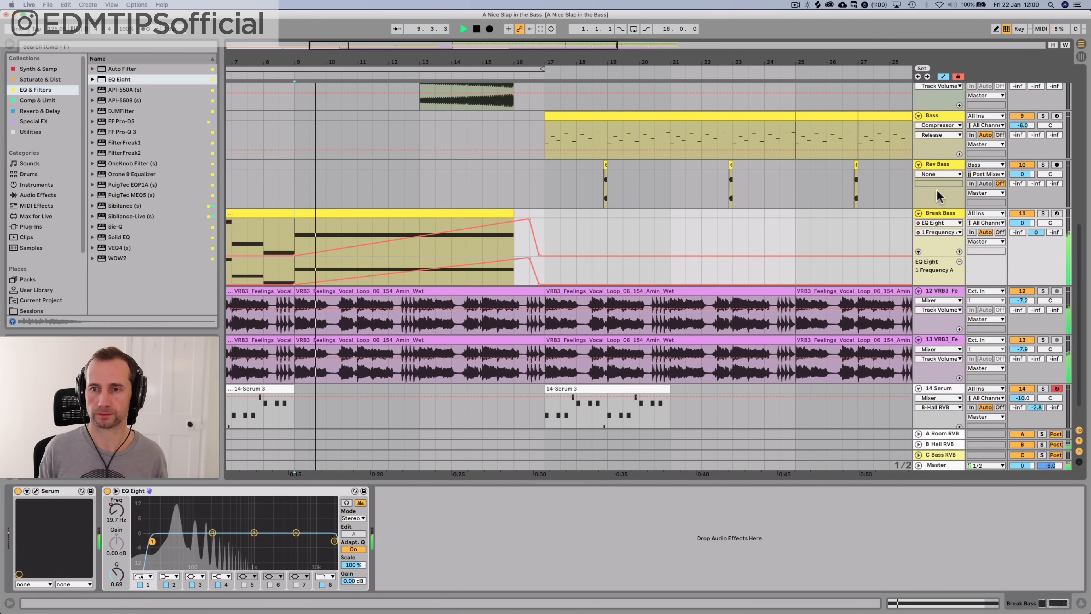
Set the build-up on track 7 to -8.1 dB and the snare riser on track 8 to -15.5 dB during playback
scroll(932, 194, up, 3)
click(923, 165)
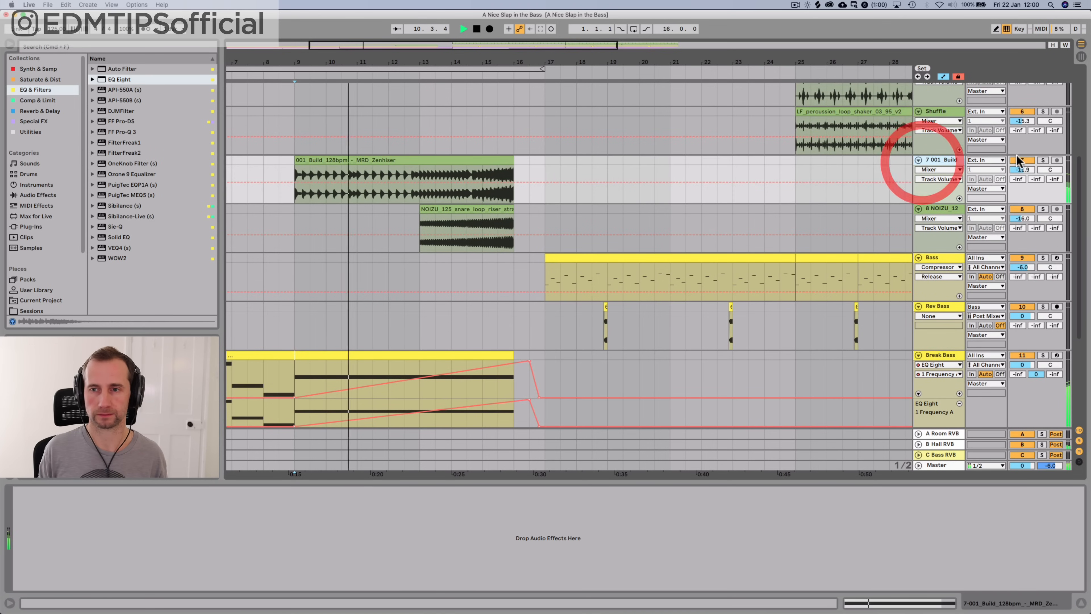
drag(1023, 170, 1022, 160)
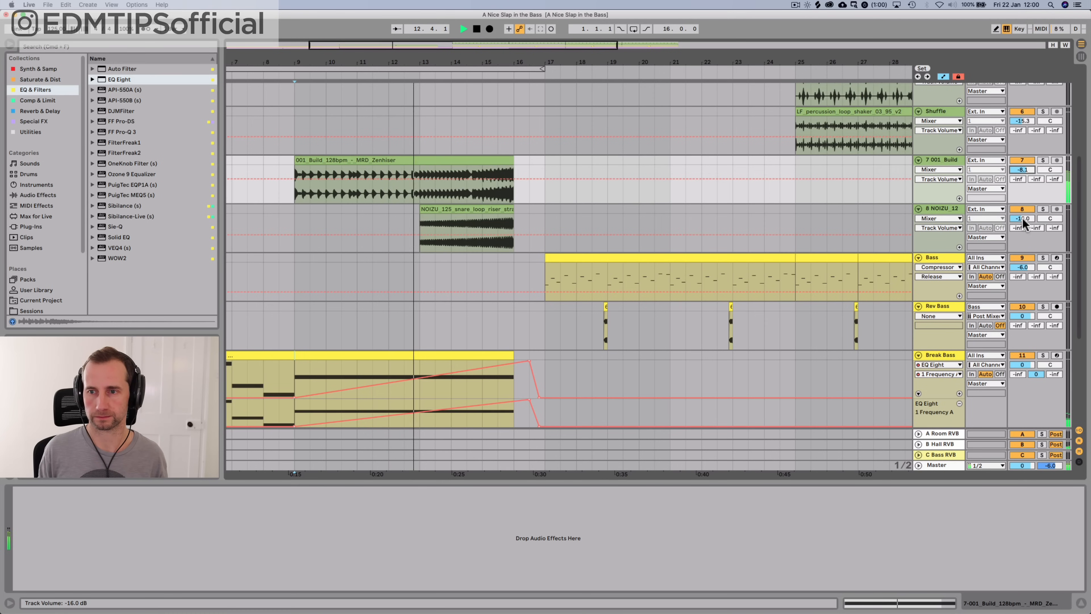
drag(1022, 219, 1022, 216)
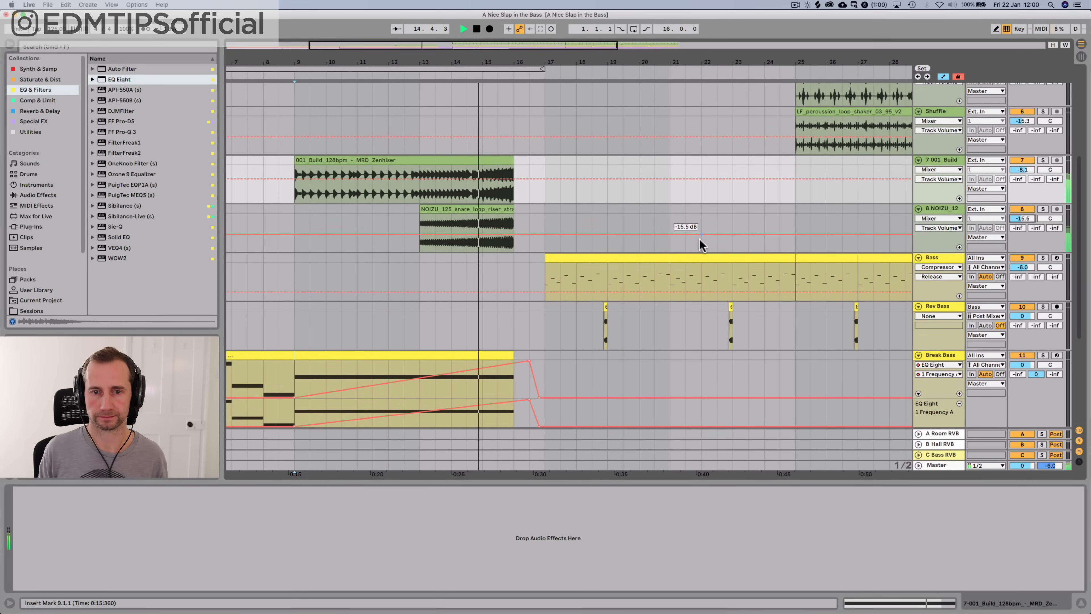
scroll(699, 241, down, 5)
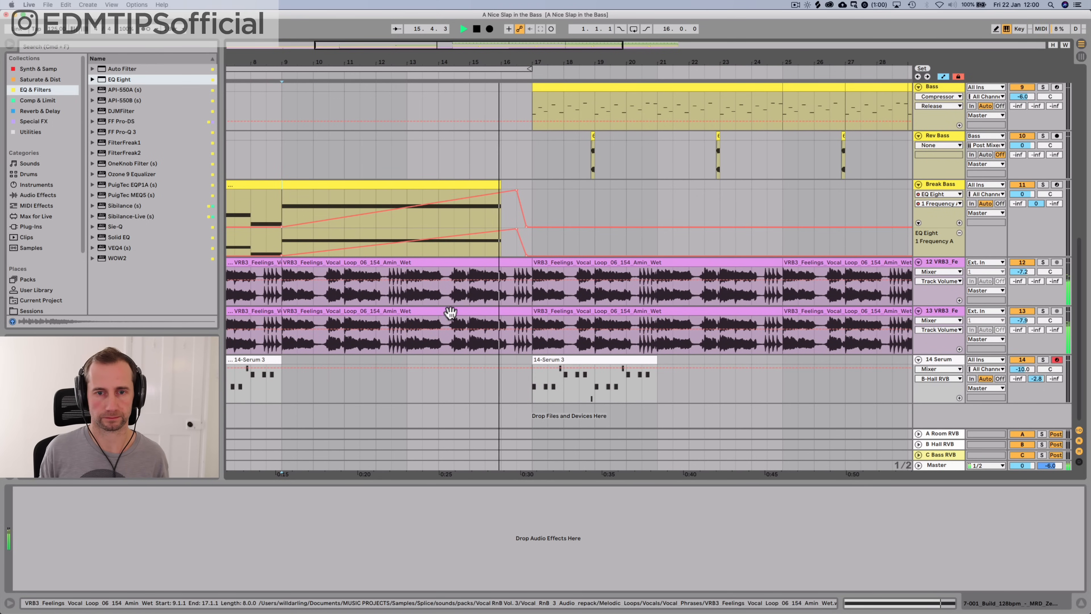
key(space)
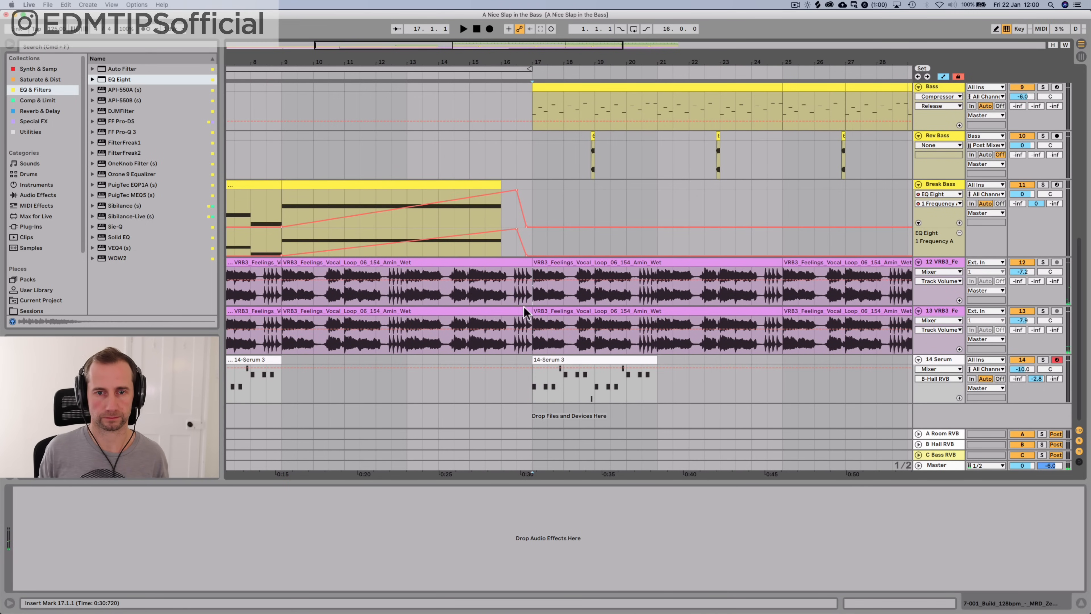
Delete the vocal chops from 16.2.4 to 17.1.1 on tracks 12 and 13, with computer keyboard input off and automation hidden
drag(531, 292, 511, 331)
drag(499, 59, 505, 108)
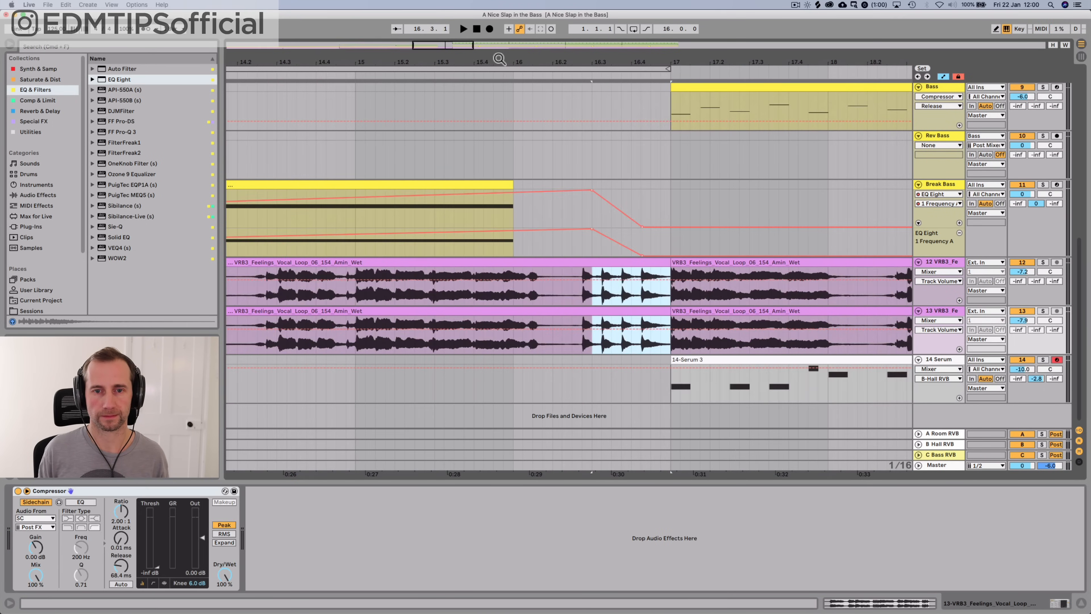
key(a)
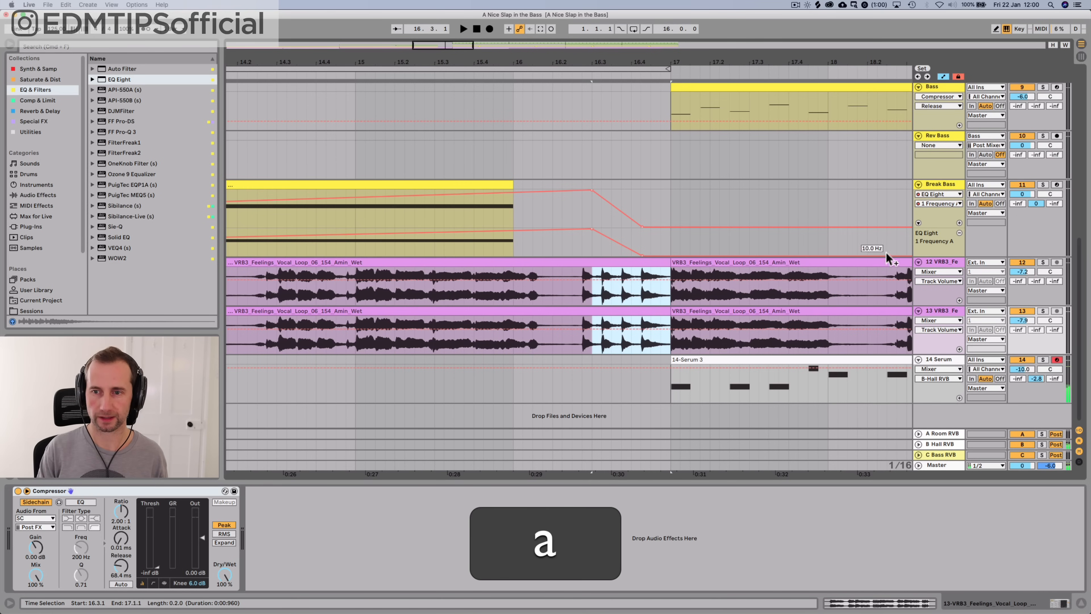
click(1007, 29)
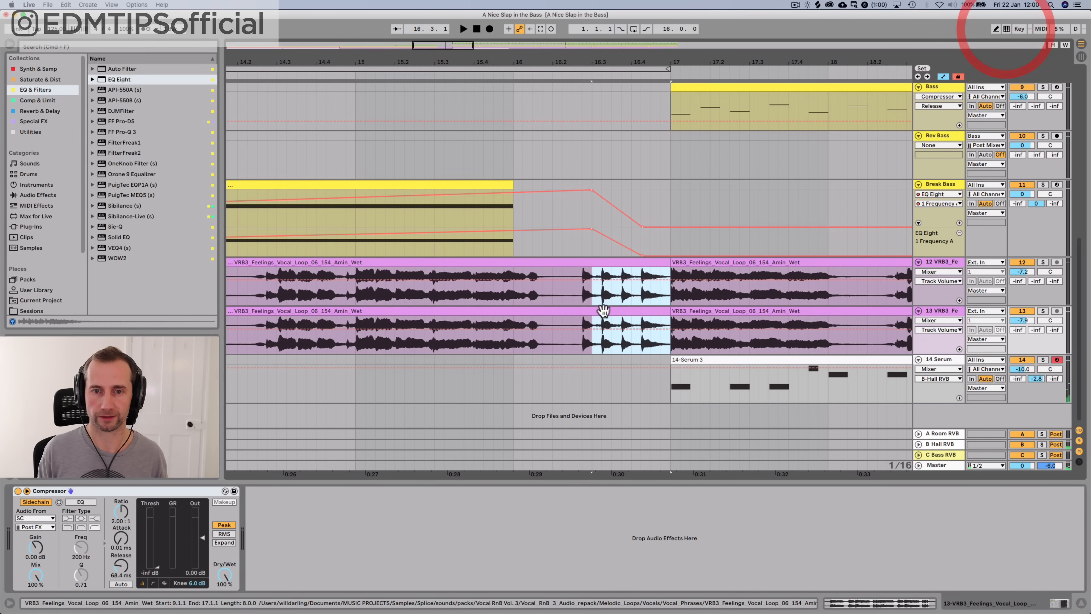
drag(582, 286, 669, 335)
key(BackSpace)
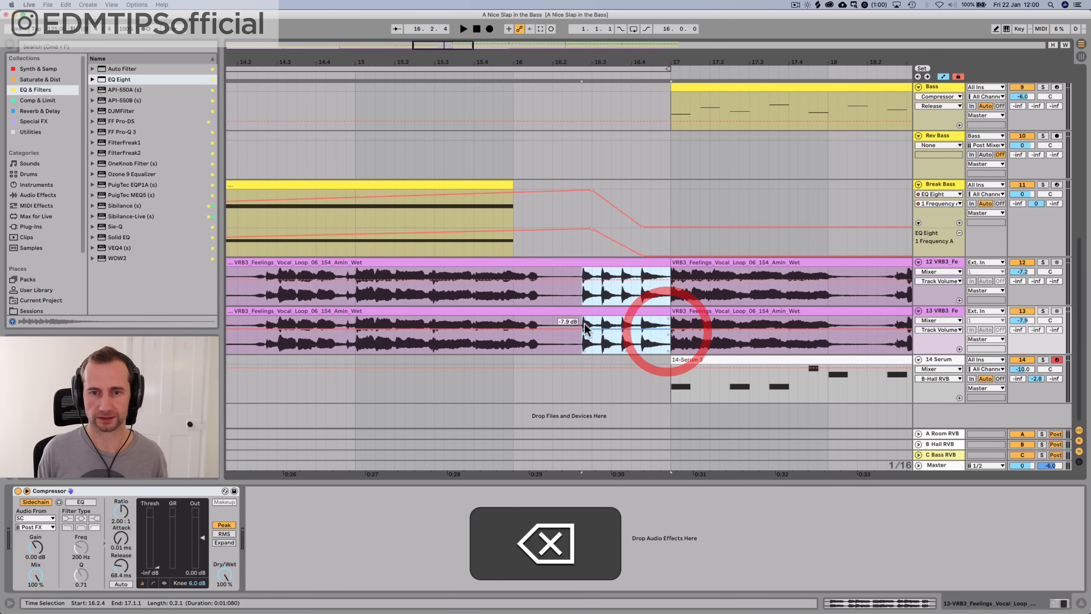
key(a)
key(BackSpace)
Audition the end of the break vocal and copy the section from 15.3.1 to 16.2.1 on track 12
click(346, 285)
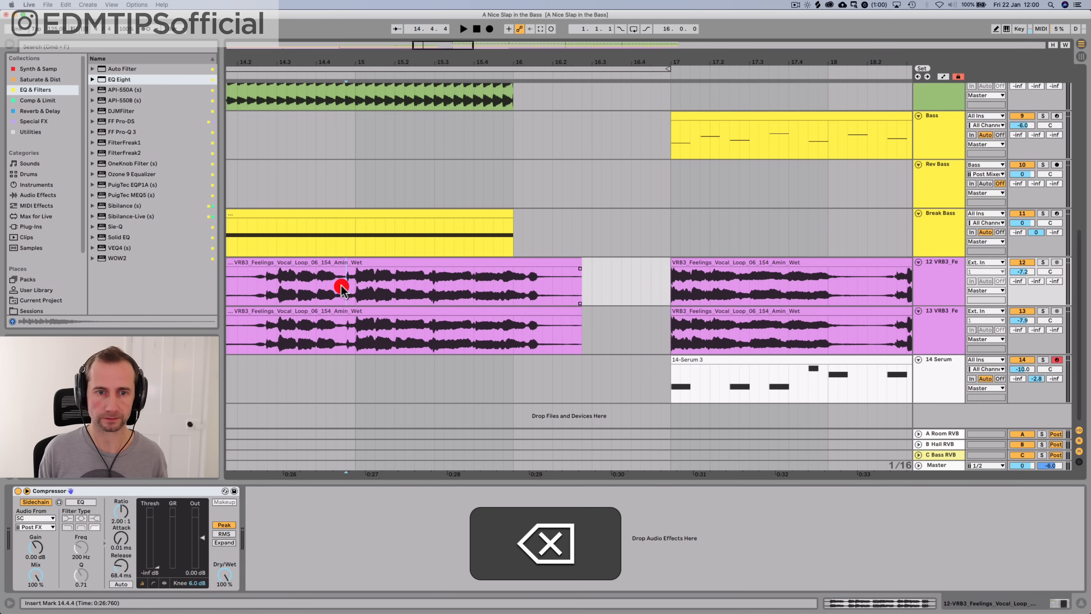
key(space)
click(429, 284)
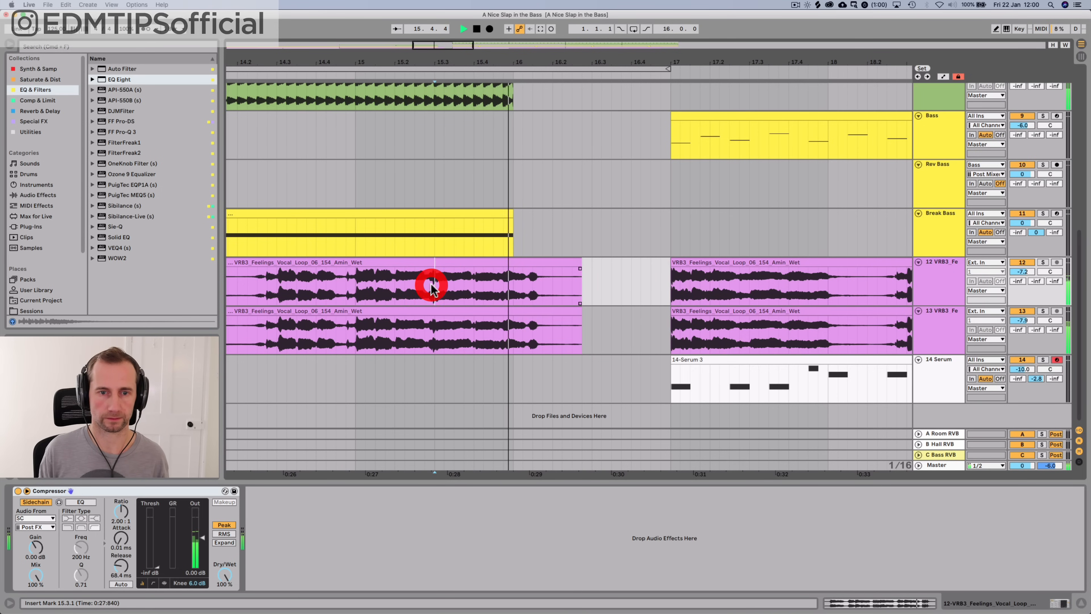
key(space)
drag(435, 285, 554, 288)
key(super+c)
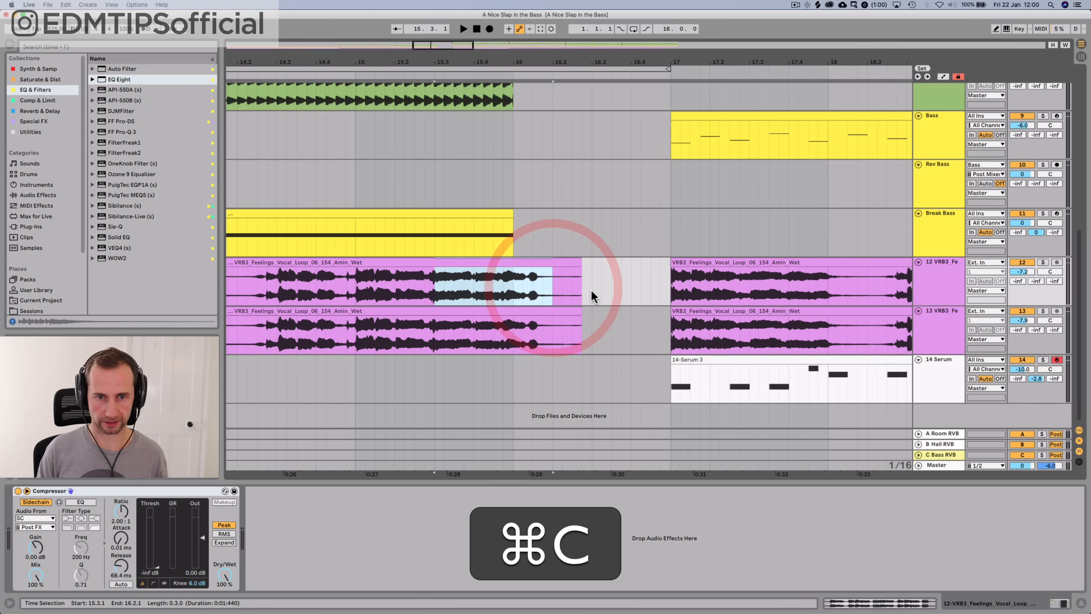
Deactivate the vocal clips starting at bar 17 on tracks 12 and 13
click(714, 261)
key(0)
click(720, 312)
key(0)
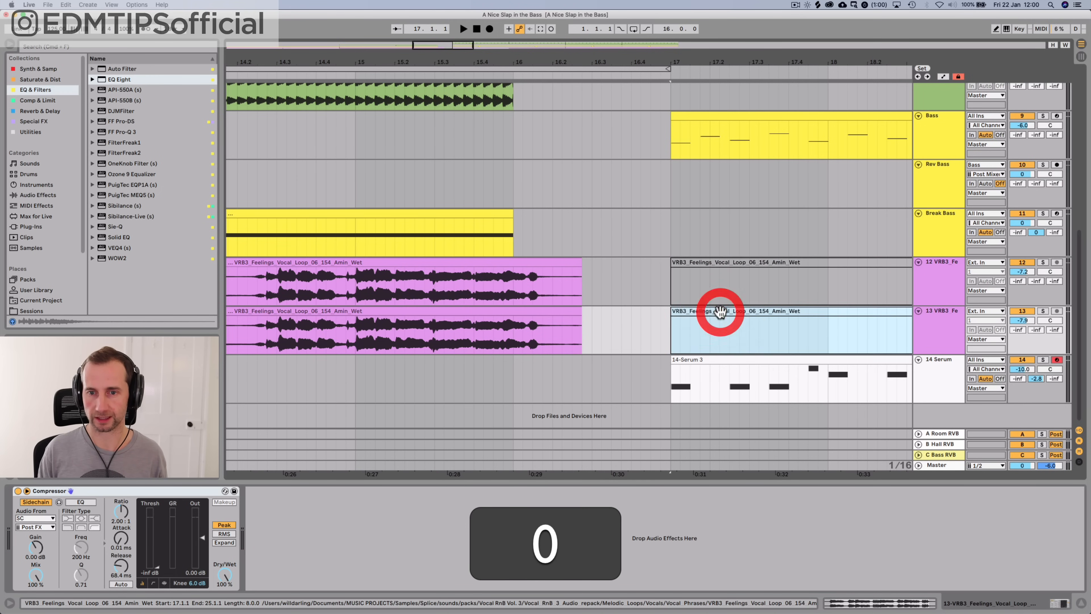
Paste the copied vocal phrase at 16.3.1 on track 12 and play it back
click(593, 284)
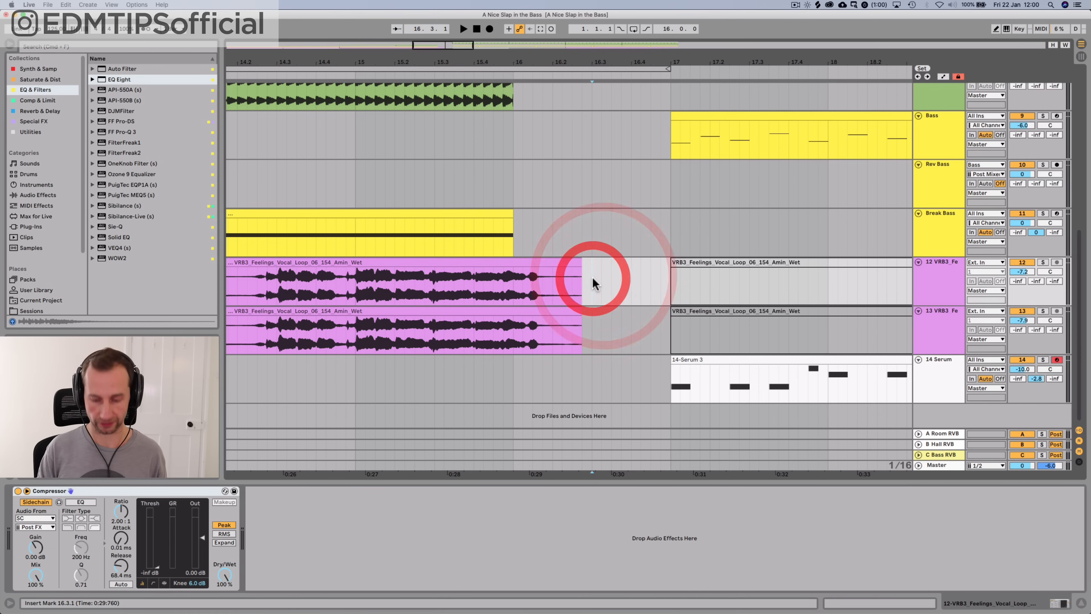
key(super+v)
key(super+space)
key(space)
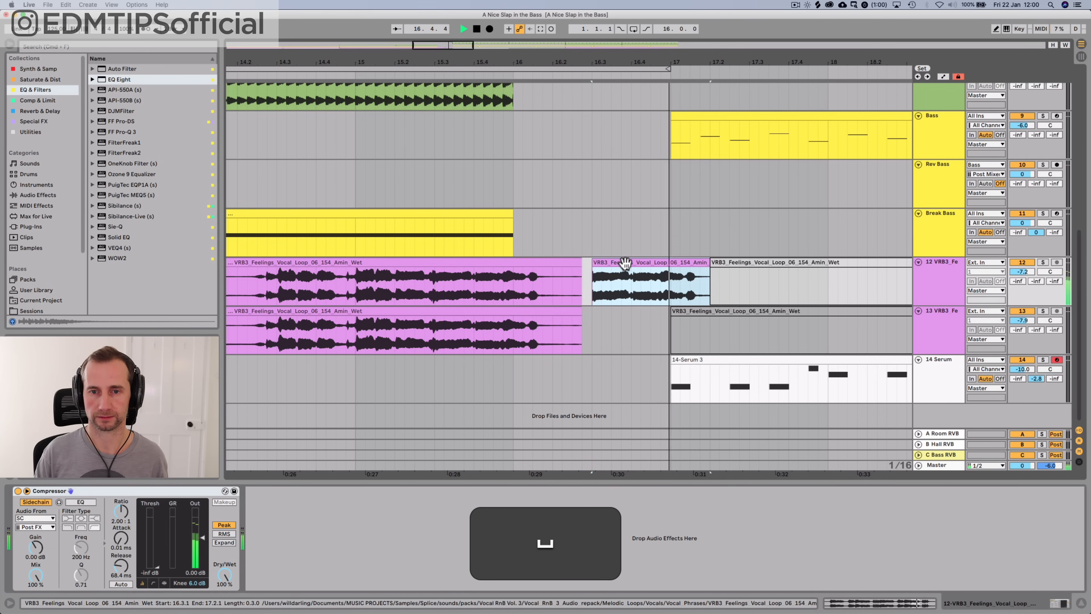
key(space)
Transpose the pasted vocal phrase to -12 st, set its Formants to 0.00 and listen to it
double_click(625, 263)
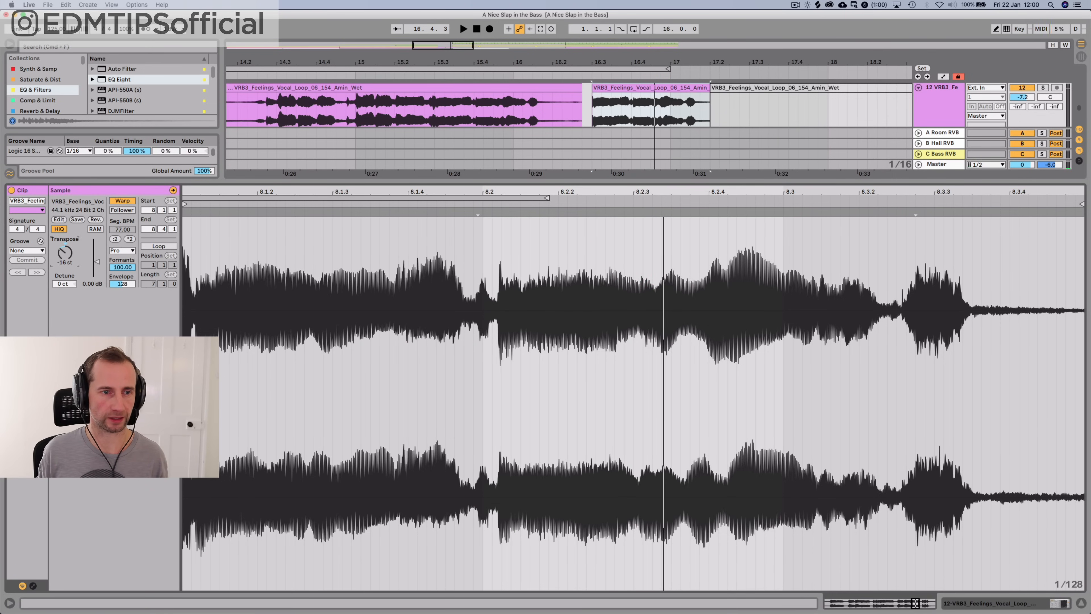
key(space)
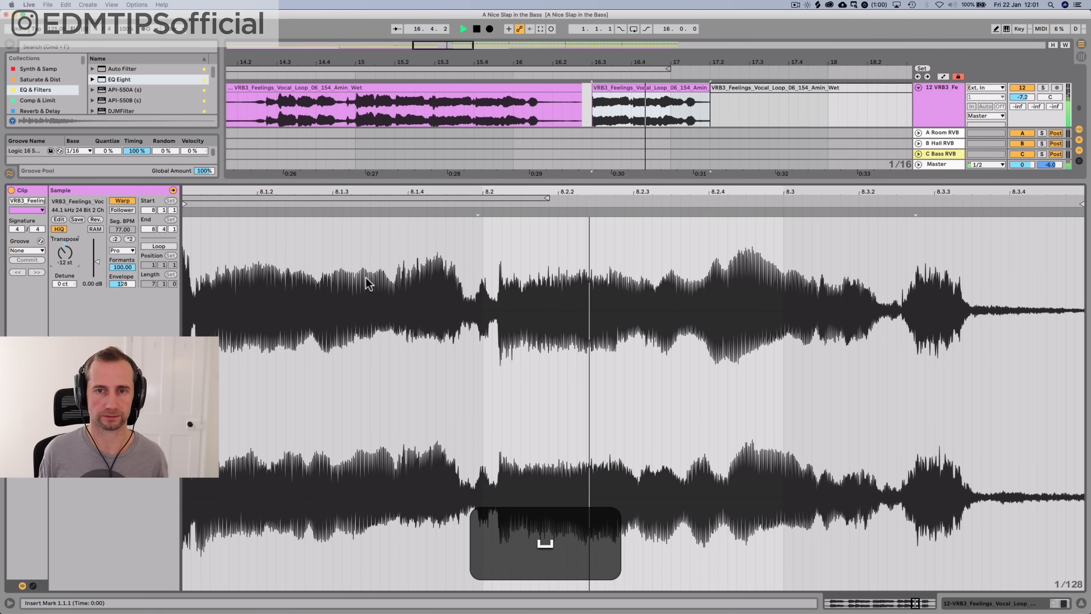
key(space)
drag(121, 266, 121, 310)
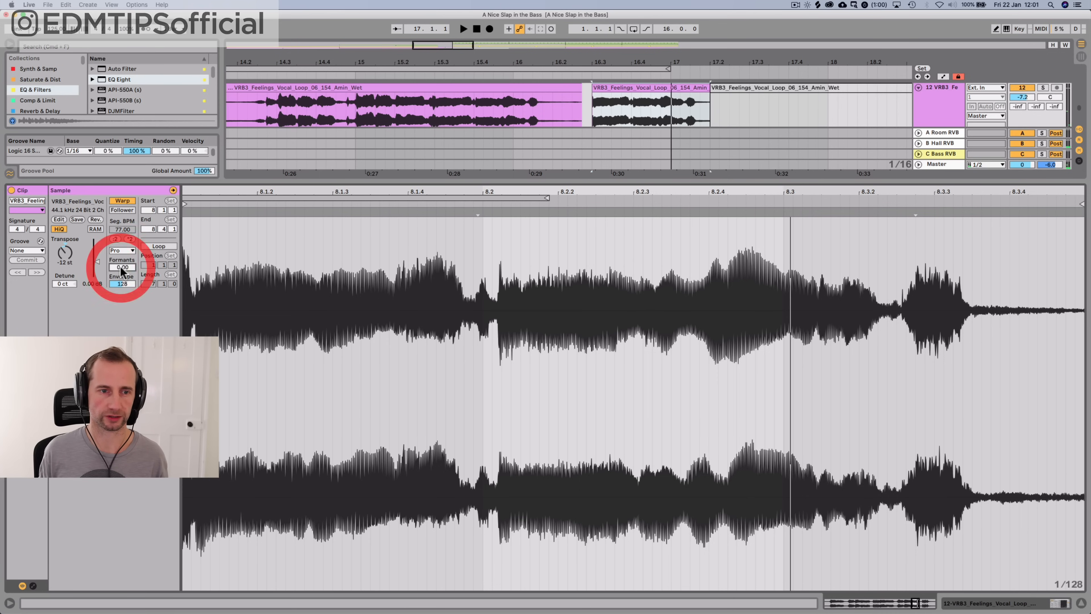
key(space)
key(space)
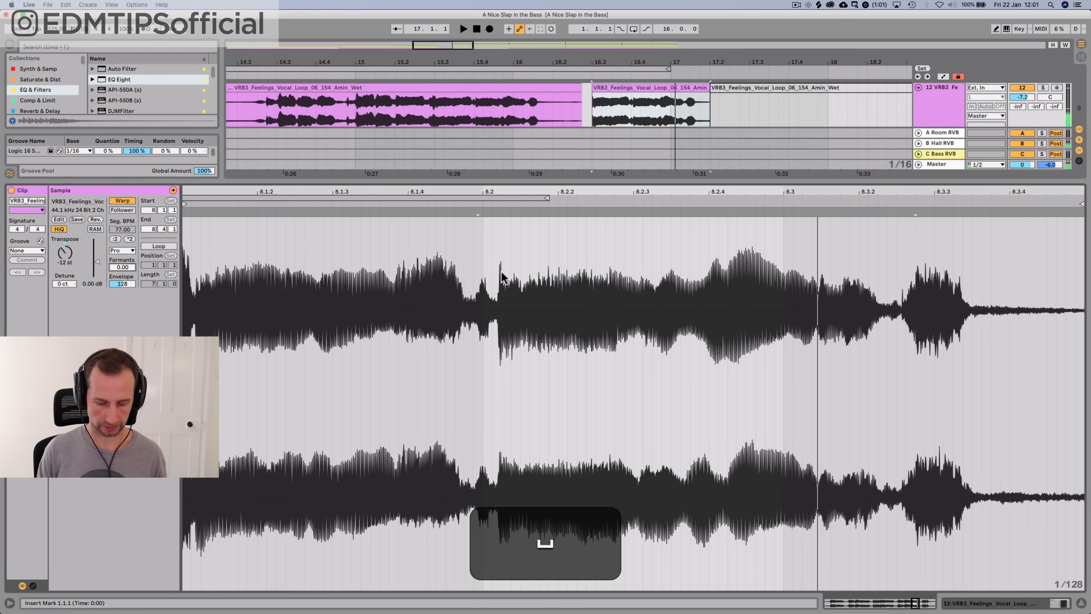
Delete the part of the pasted vocal phrase from 17.1.1 to 17.2.1
key(shift+Tab)
drag(672, 288, 695, 293)
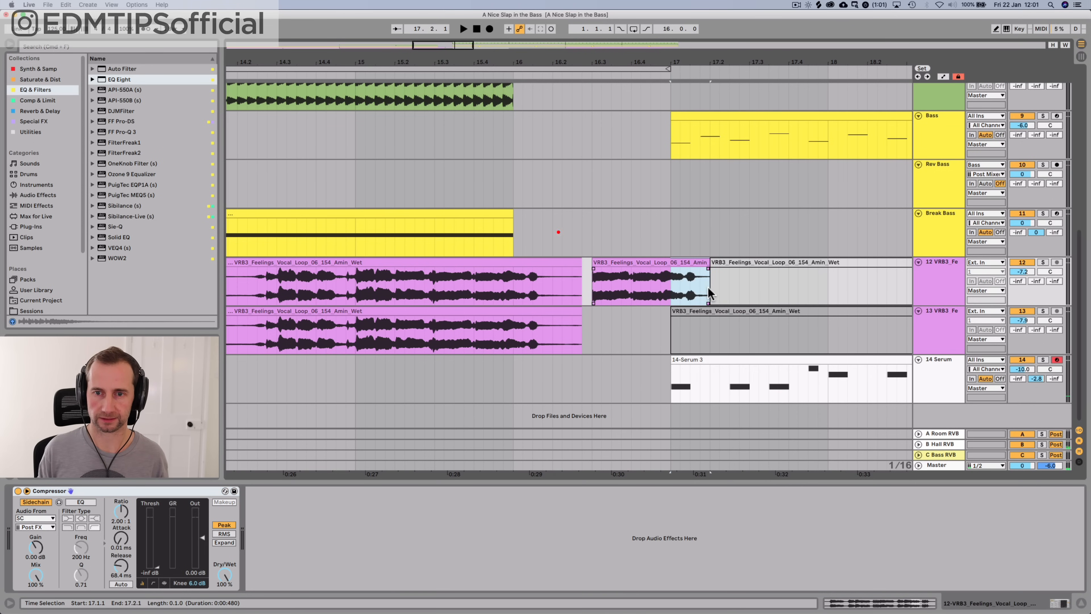
key(BackSpace)
Play the transition into the drop and set the Serum track's B Hall RVB send to -14.4 dB
click(247, 73)
drag(378, 63, 398, 62)
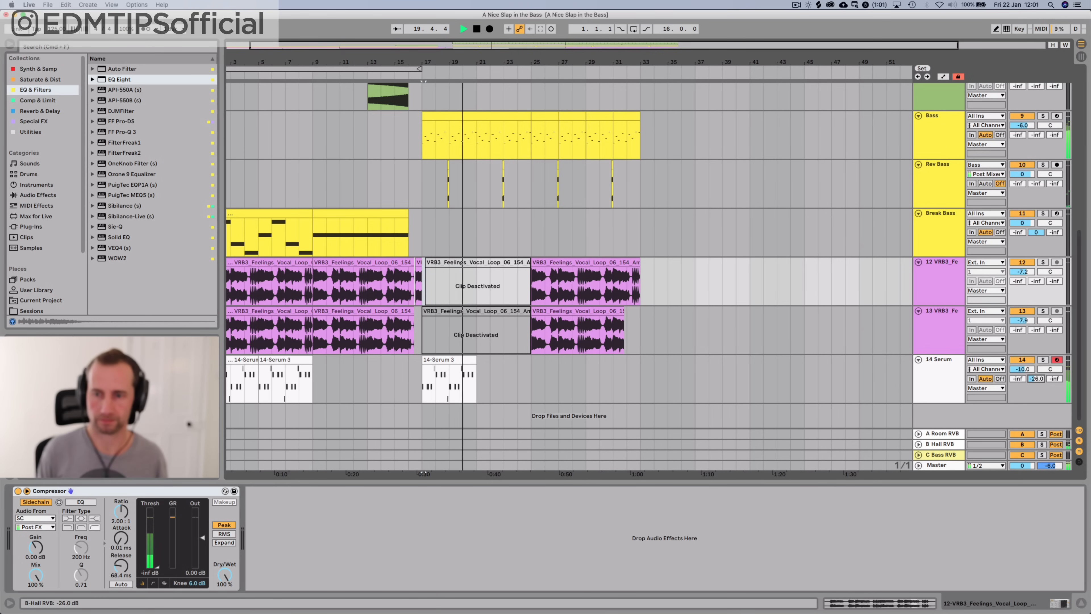
drag(1036, 378, 1036, 370)
key(space)
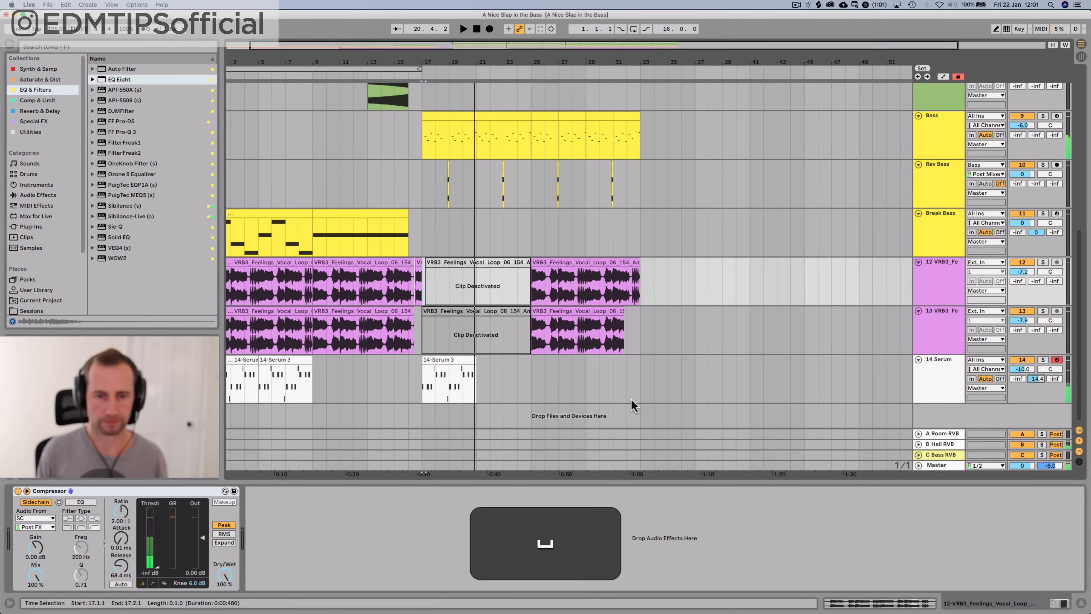
Duplicate the 14 Serum pluck track and solo the copy
click(927, 387)
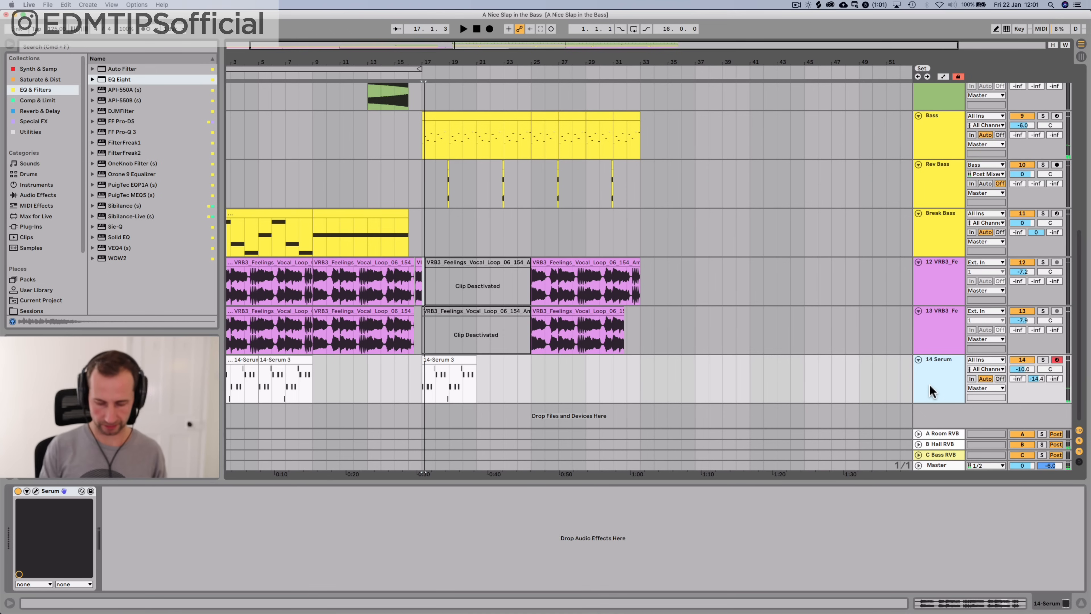
key(super+d)
click(939, 378)
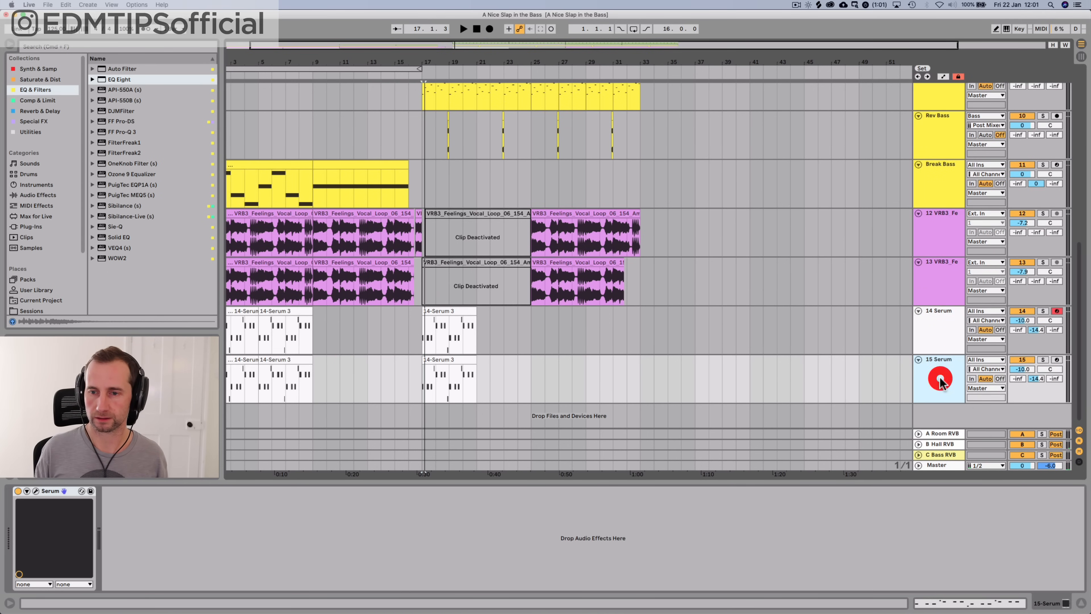
click(1042, 359)
click(921, 379)
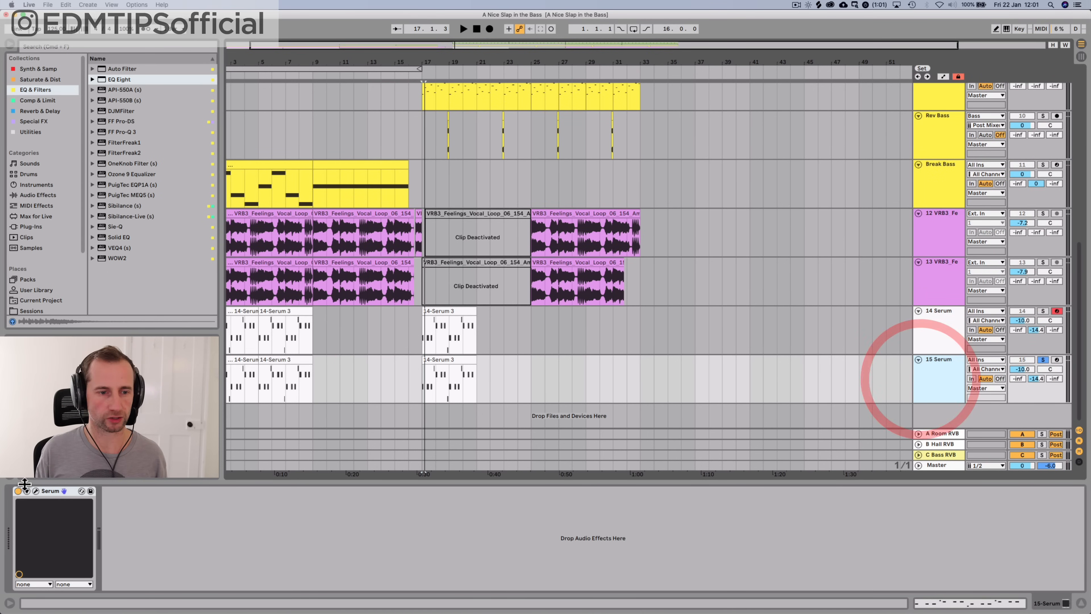
Open Serum on the duplicated track, arm the track and load the Leads preset LEAD - Brassness
click(36, 491)
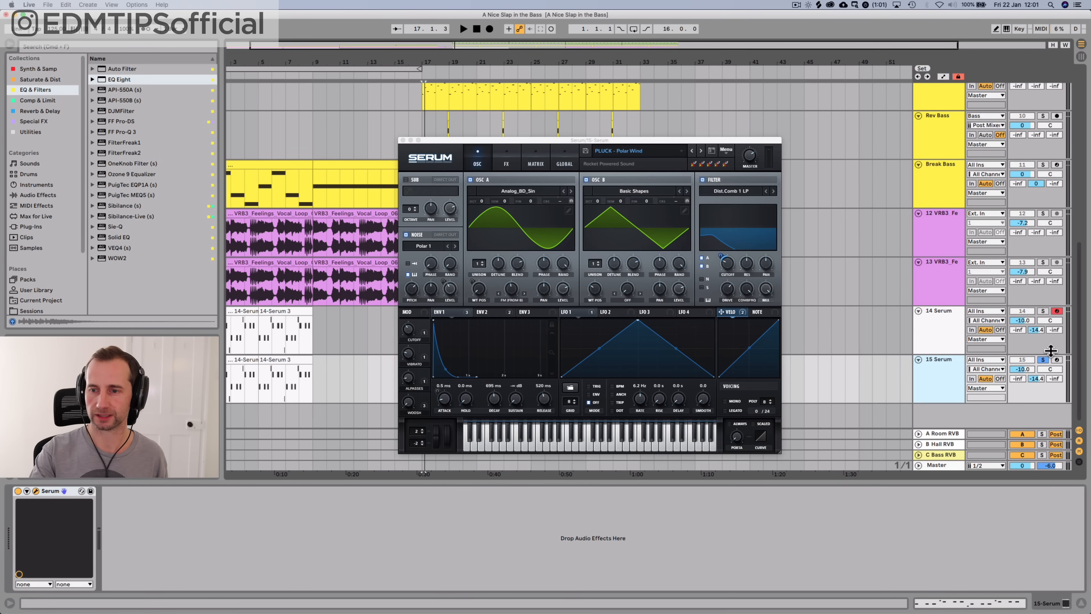
click(1057, 360)
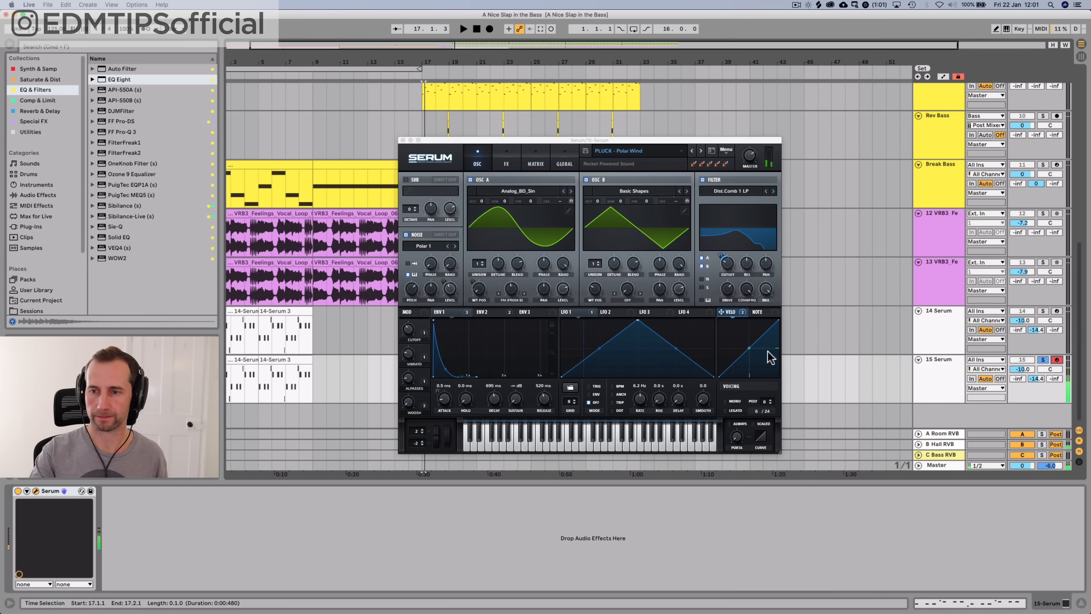
click(620, 150)
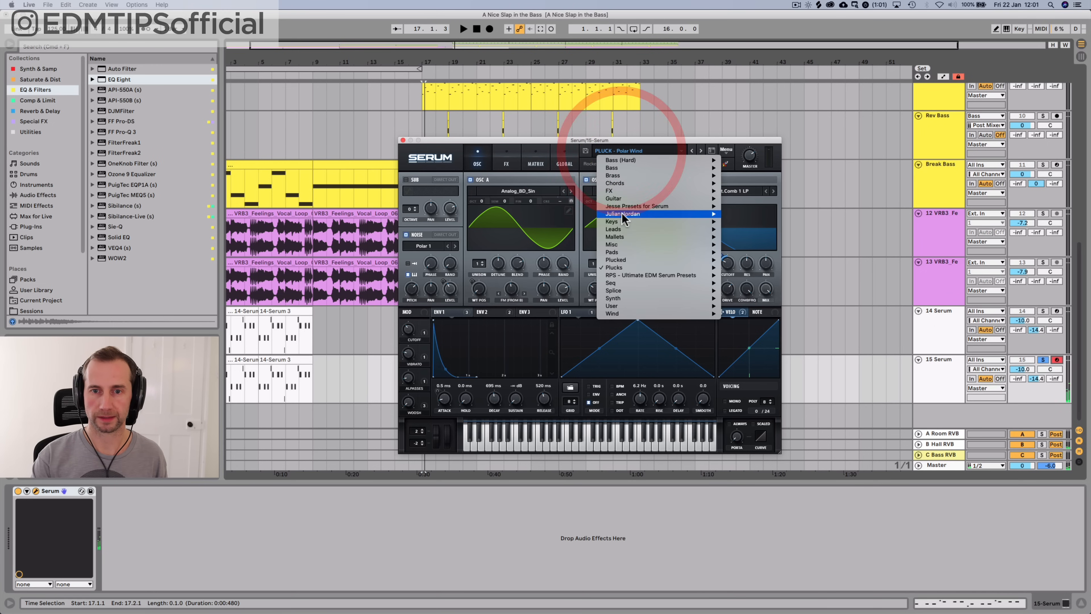
mouse_move(644, 230)
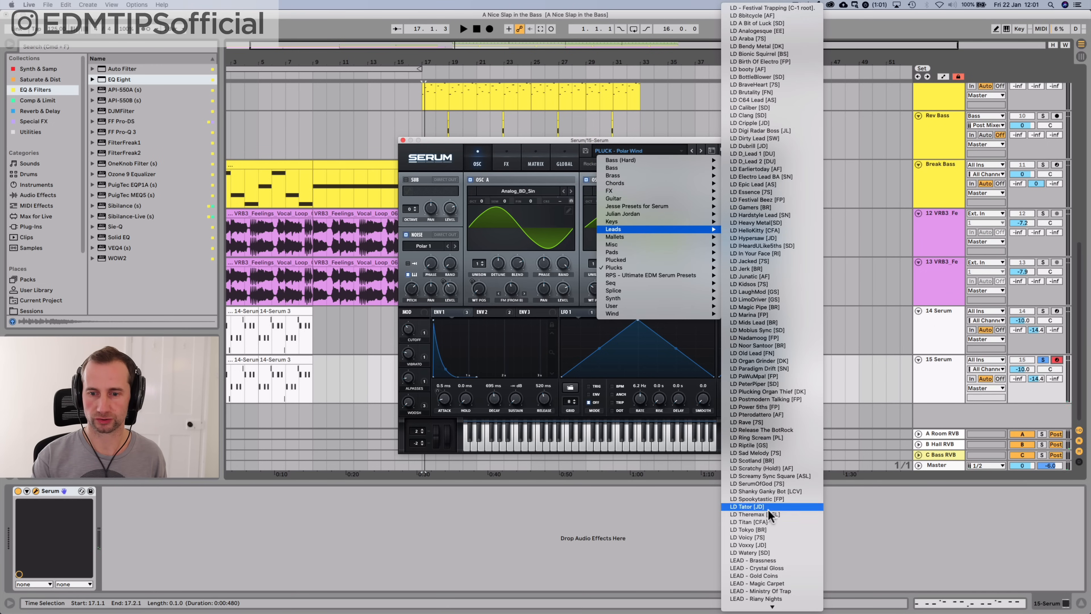
click(766, 560)
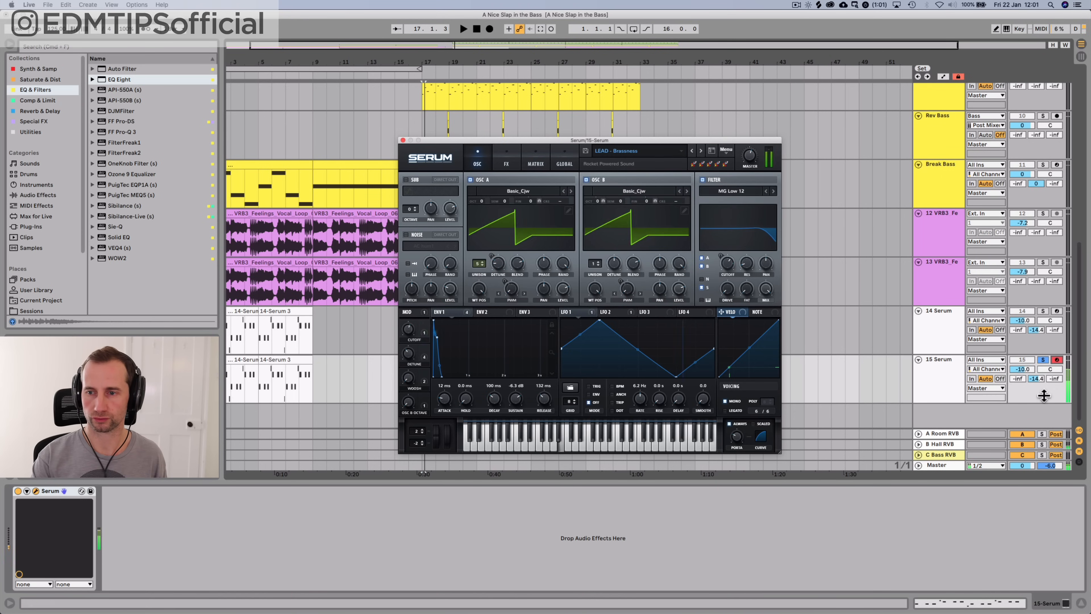
Set the 15 Serum track's volume to -18.4 dB and raise the portamento time in its Serum patch
drag(1022, 368, 1036, 421)
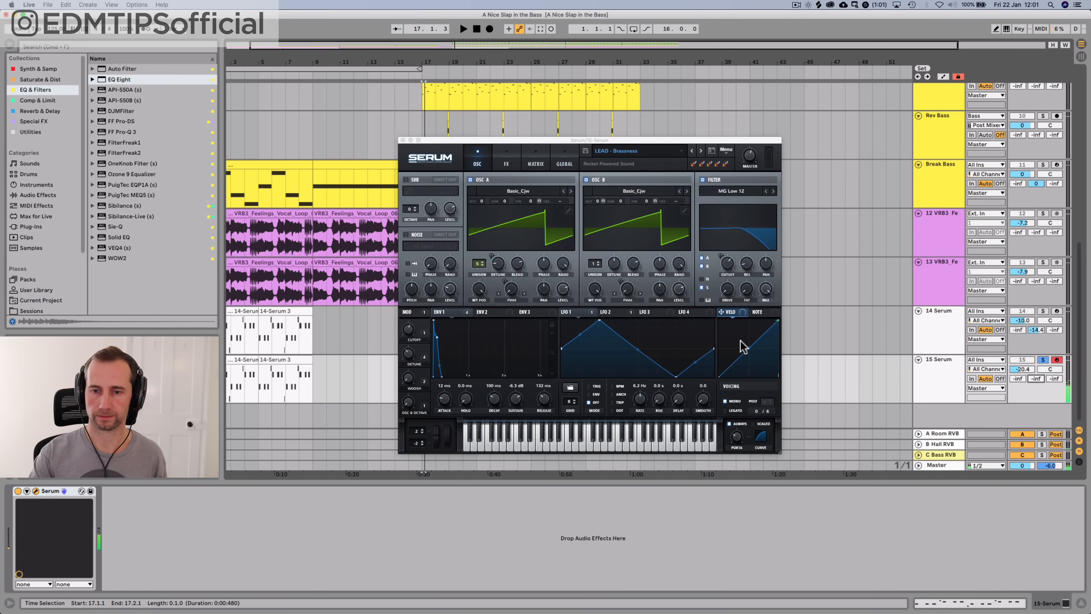
drag(736, 438, 734, 414)
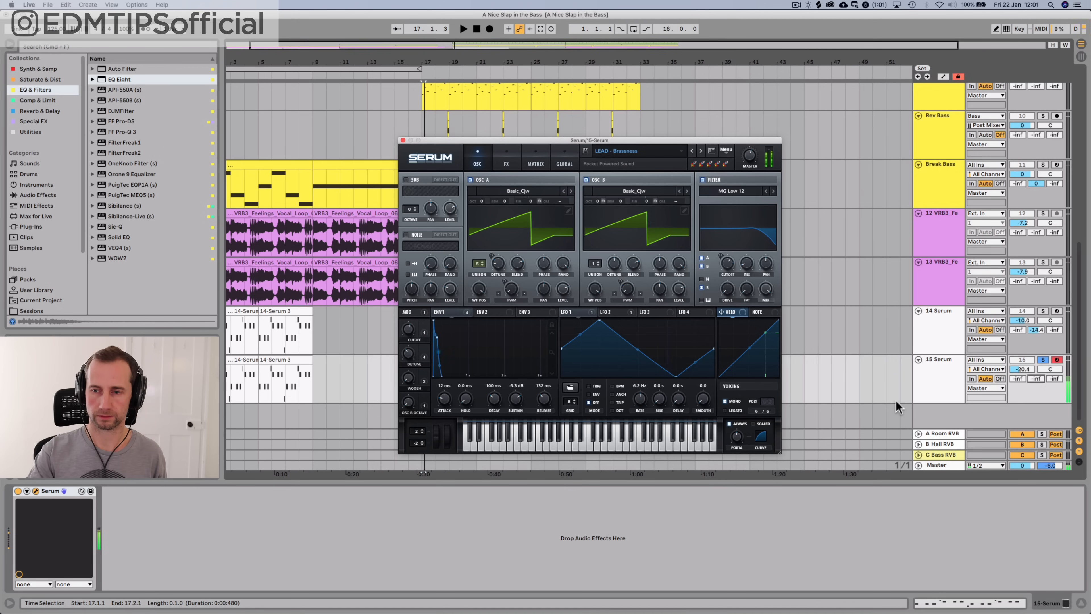
drag(1022, 369, 1022, 372)
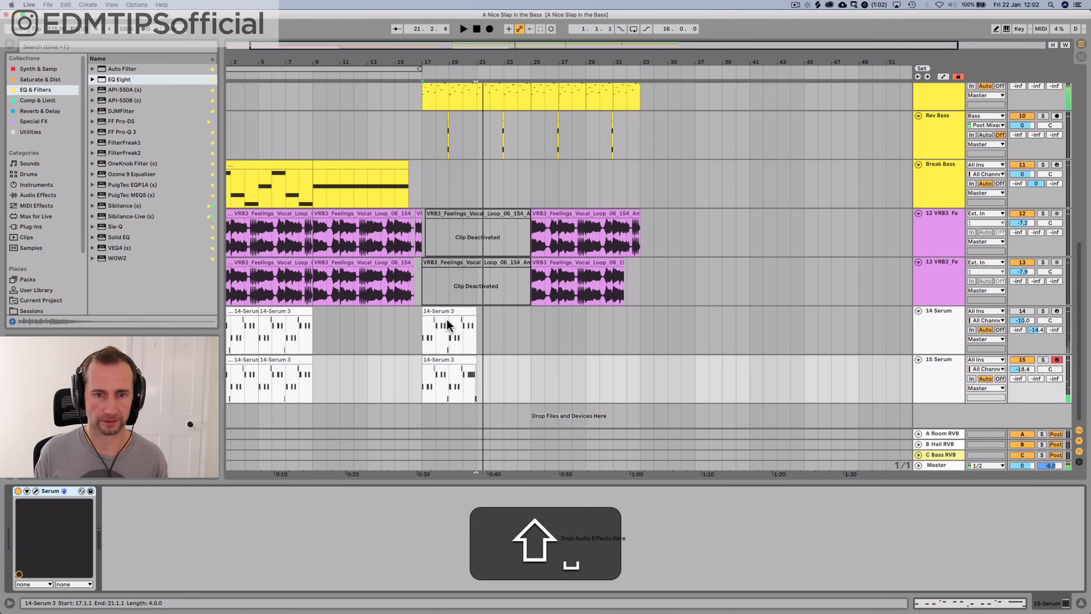
Solo the 14 Serum track, open its Serum synth window and audition the part from bar 17
key(space)
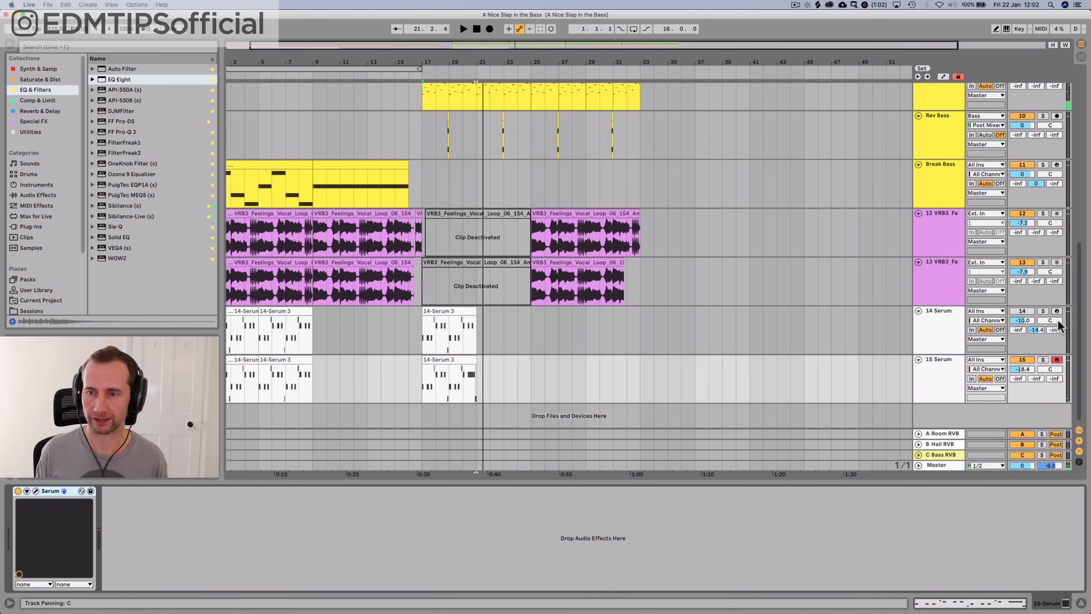
click(1043, 311)
key(space)
click(936, 332)
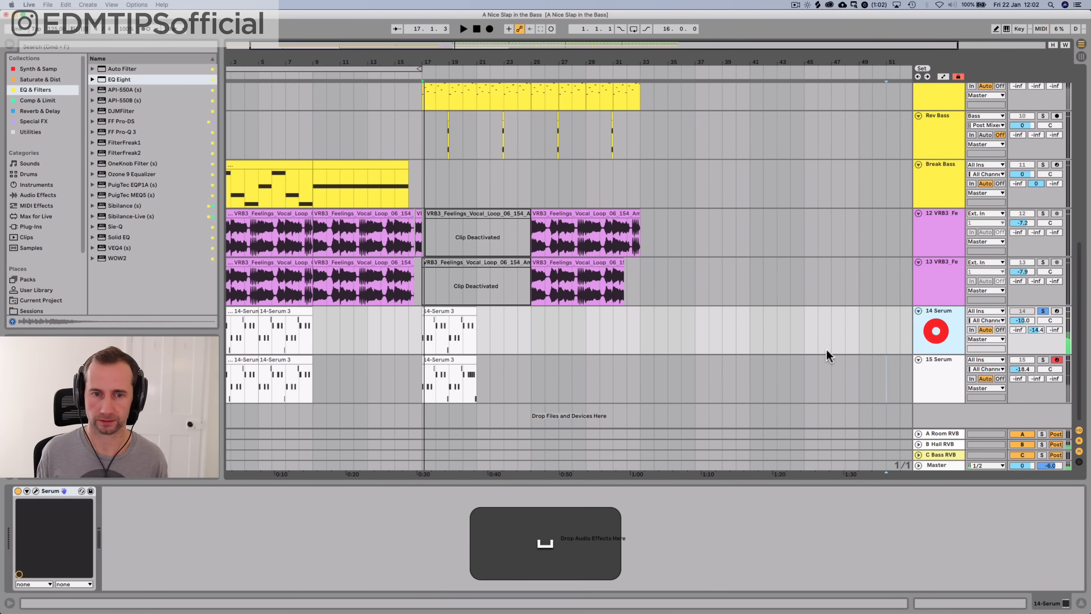
click(40, 491)
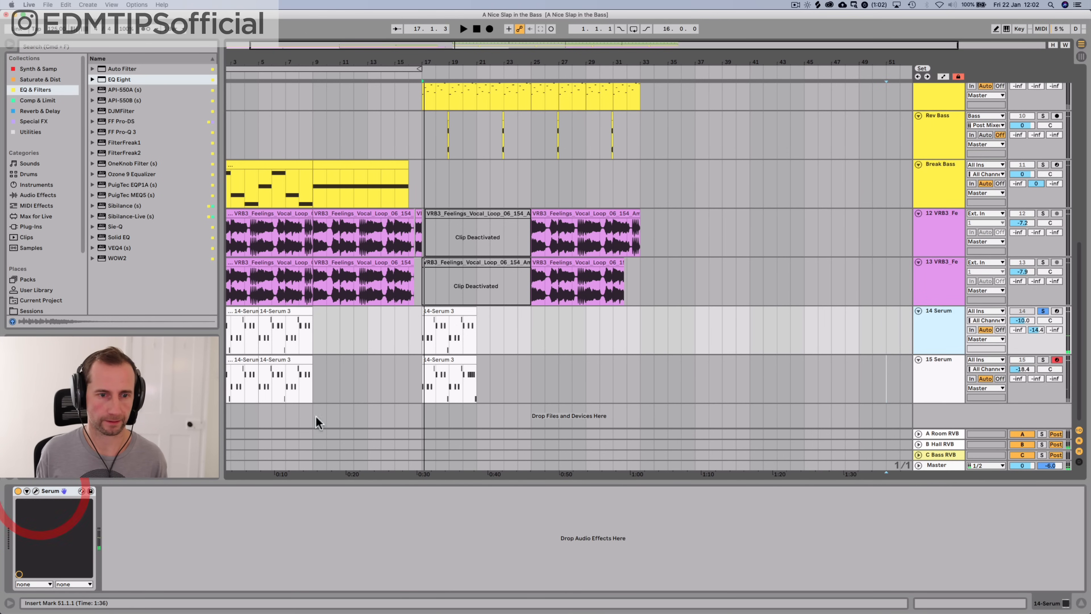
click(36, 491)
key(space)
key(space)
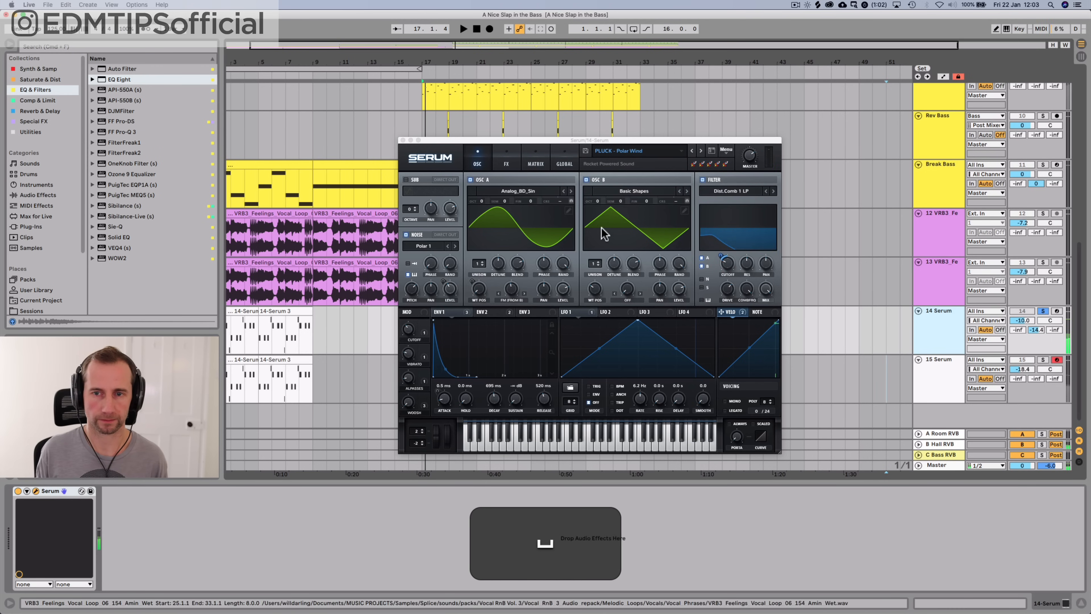
Examine envelopes 2 and 1 of the Polar Wind pluck patch during playback and close the synth window
click(497, 316)
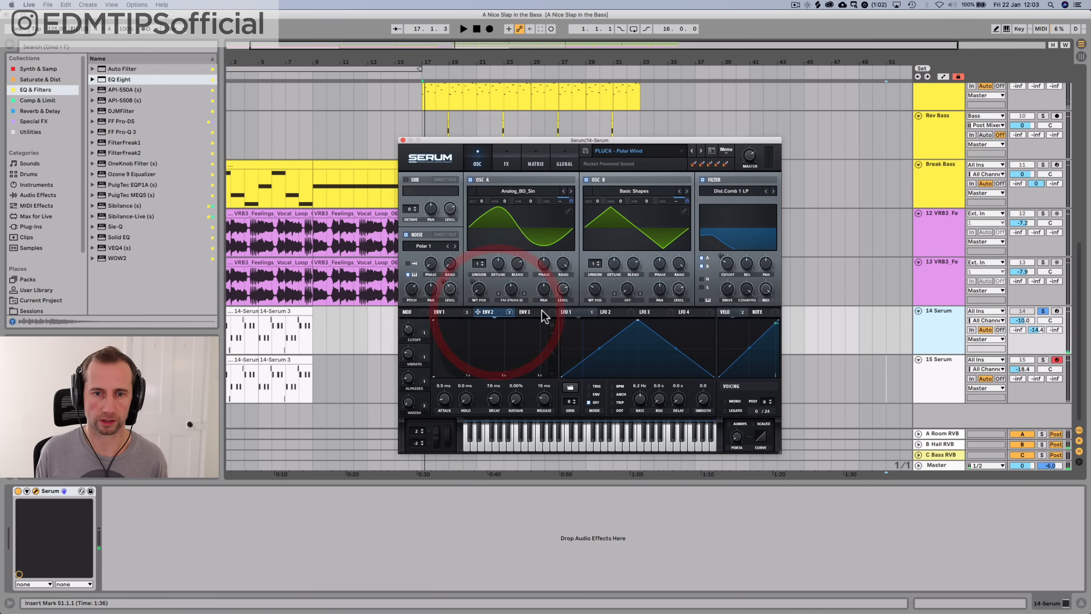
key(space)
click(447, 313)
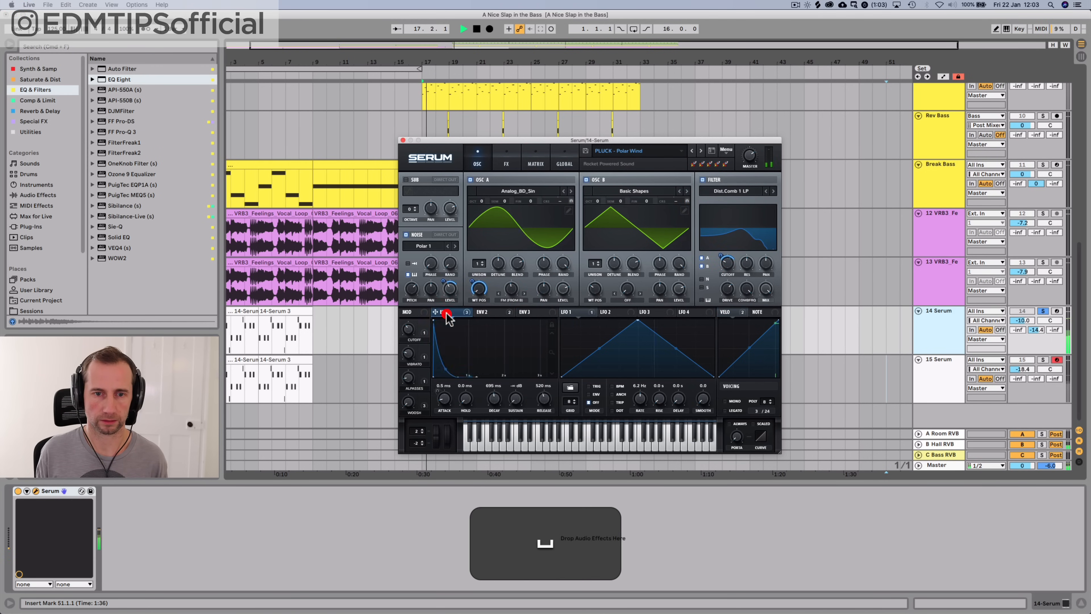
click(411, 313)
click(450, 310)
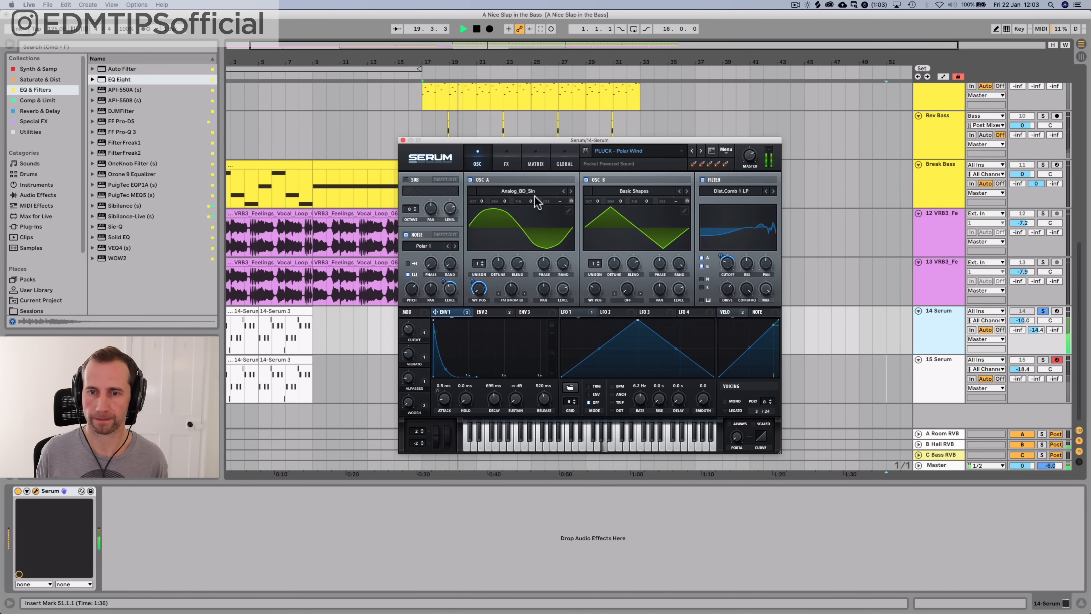
click(403, 141)
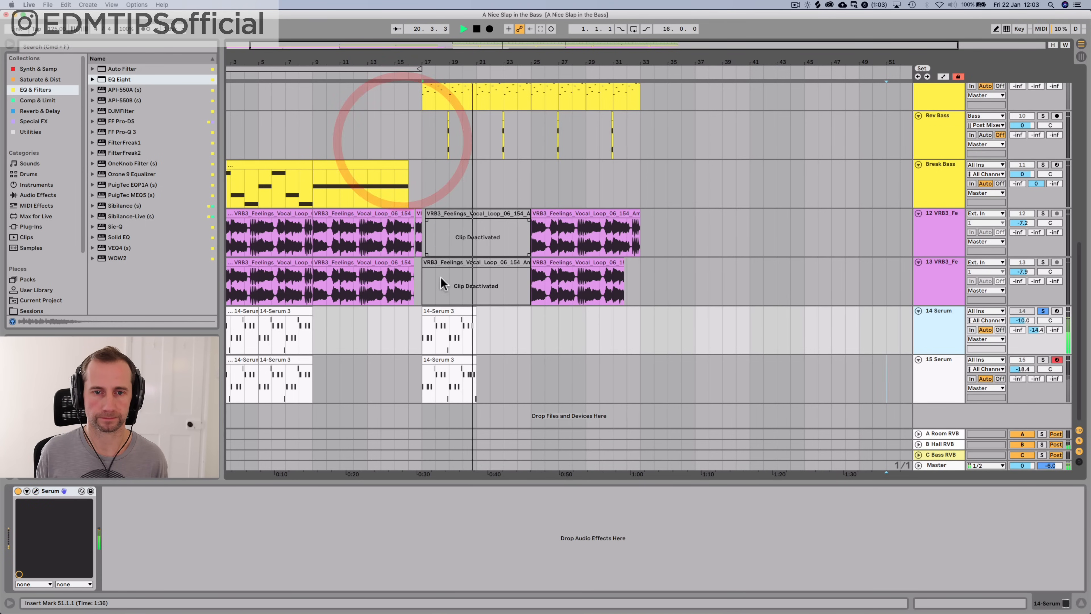
key(space)
Shift all notes in the 14 Serum clip at bar 17 slightly earlier and play the result
double_click(439, 310)
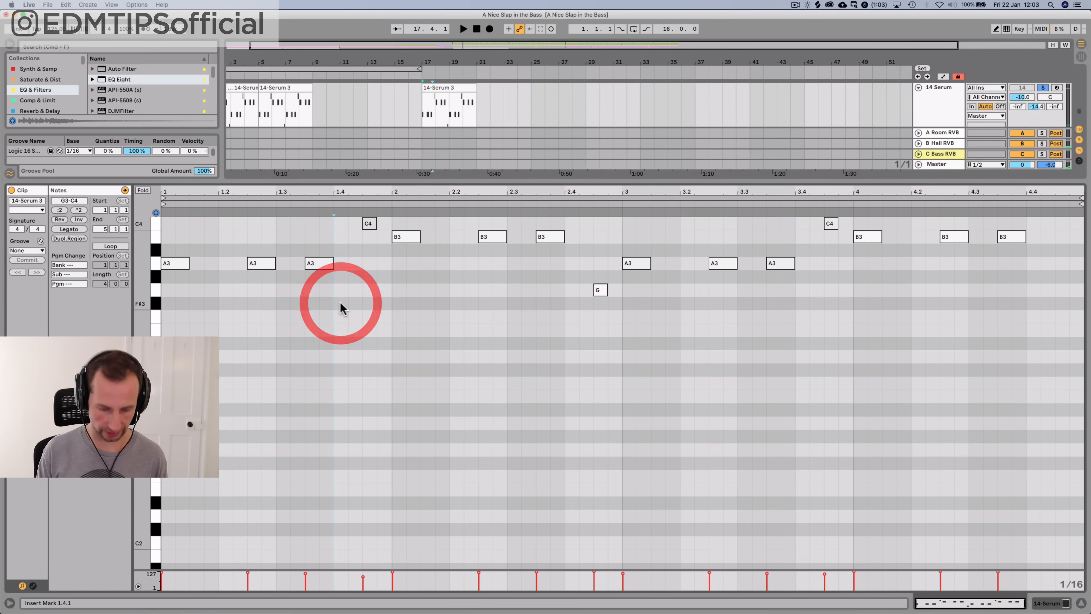
key(super+a)
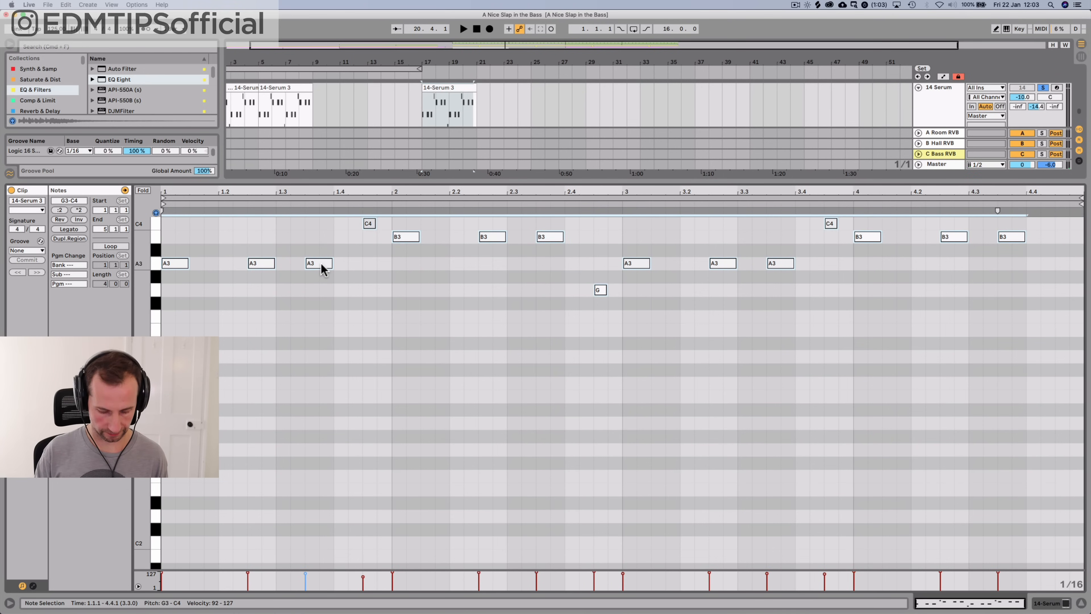
drag(321, 263, 320, 264)
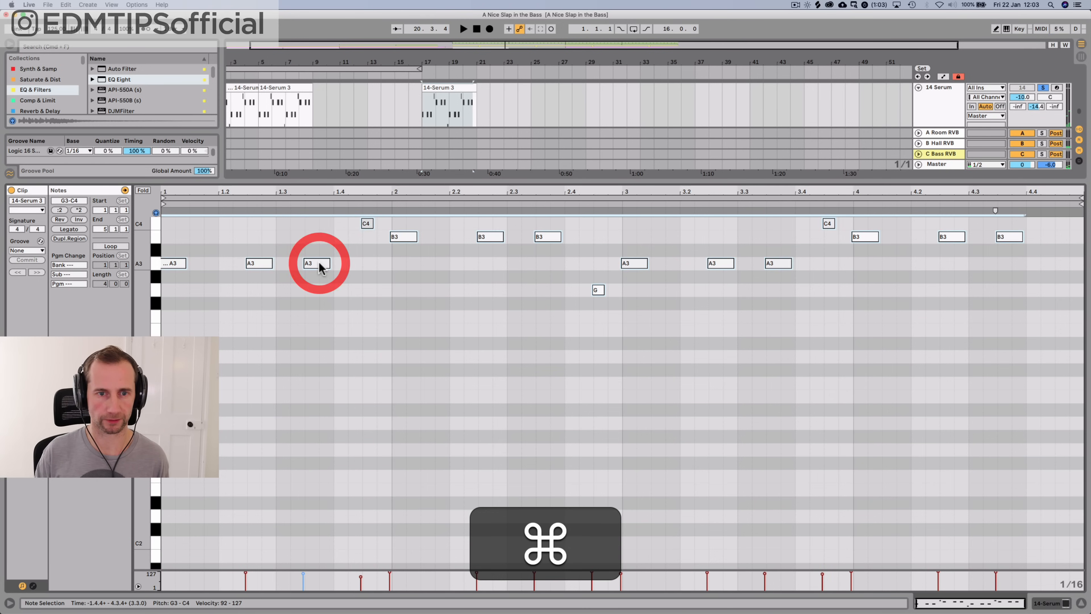
key(space)
key(shift+Tab)
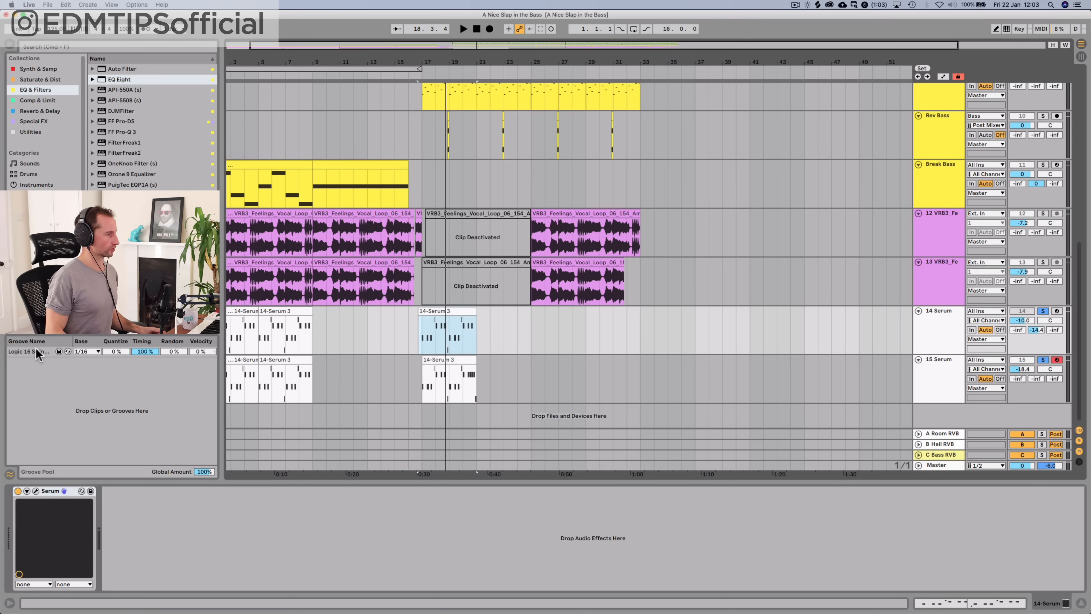
Apply the Logic 16 Swing groove to the clips on both Serum tracks and return the song position to the start
mouse_move(36, 352)
mouse_down()
mouse_move(334, 361)
mouse_move(446, 305)
mouse_move(468, 353)
mouse_move(455, 360)
mouse_up()
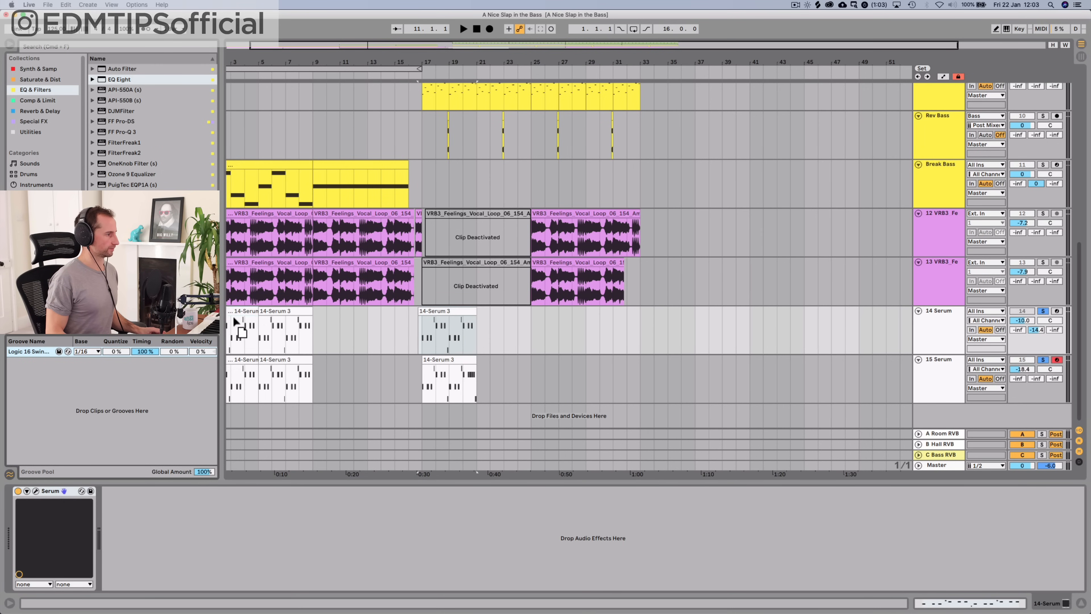
mouse_move(235, 322)
mouse_down()
mouse_move(45, 359)
mouse_move(232, 342)
mouse_up()
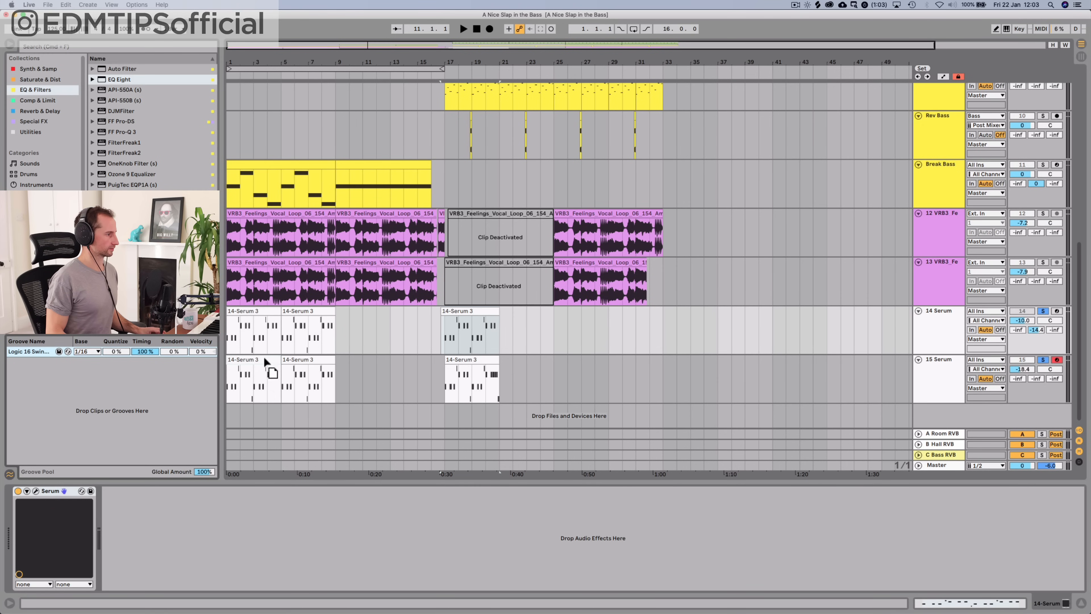
drag(30, 351, 287, 361)
click(477, 29)
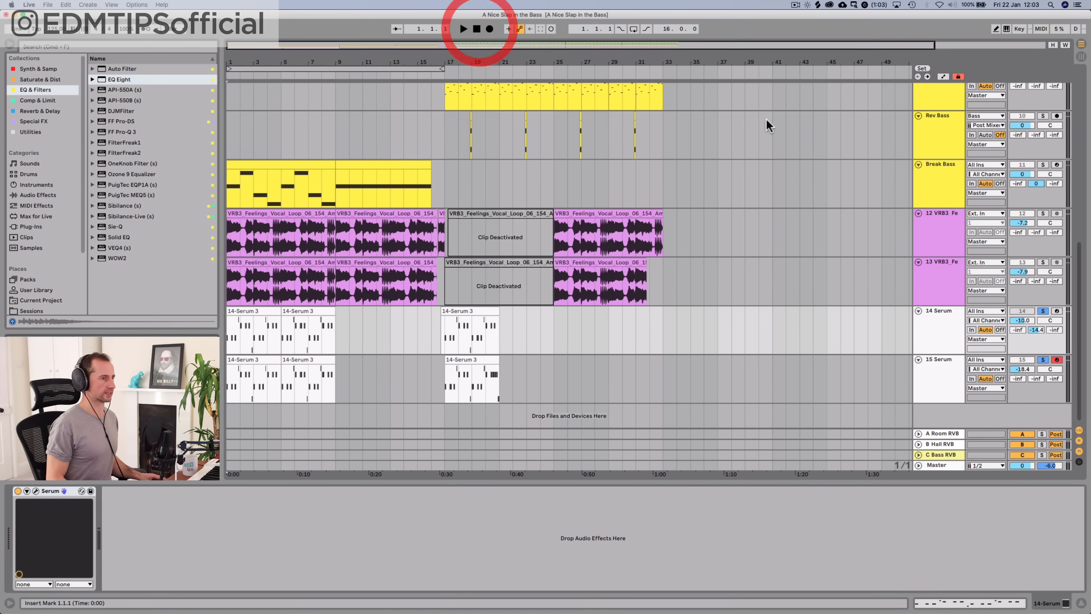
Insert a new audio track directly beneath the NOIZU snare riser track
scroll(768, 125, up, 5)
click(962, 253)
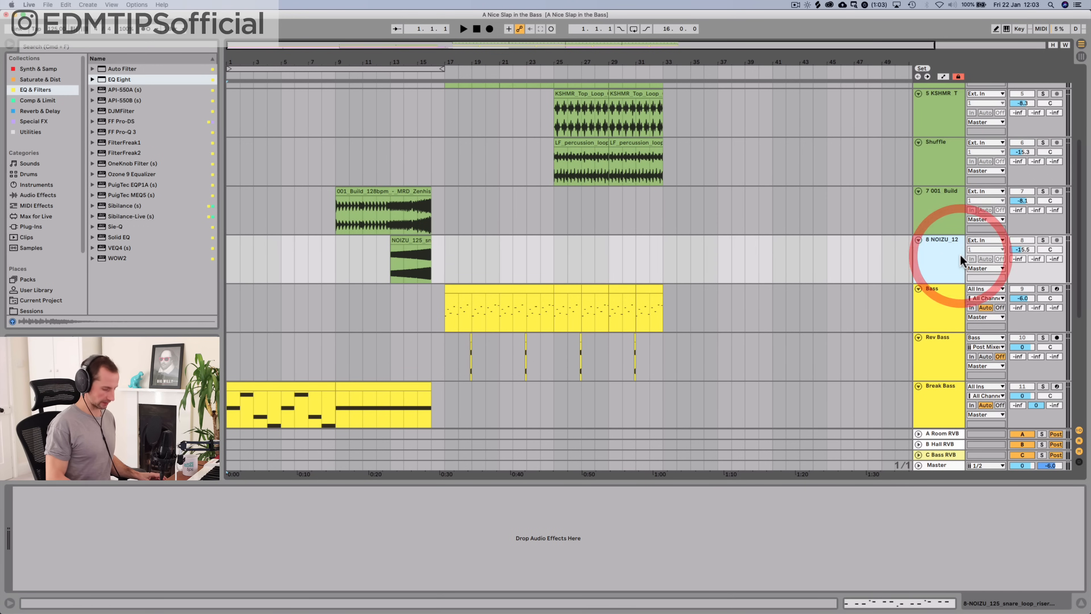
key(cmd+t)
Switch to Splice and search the sample library for "riser"
key(alt+space)
text(Splice)
key(Return)
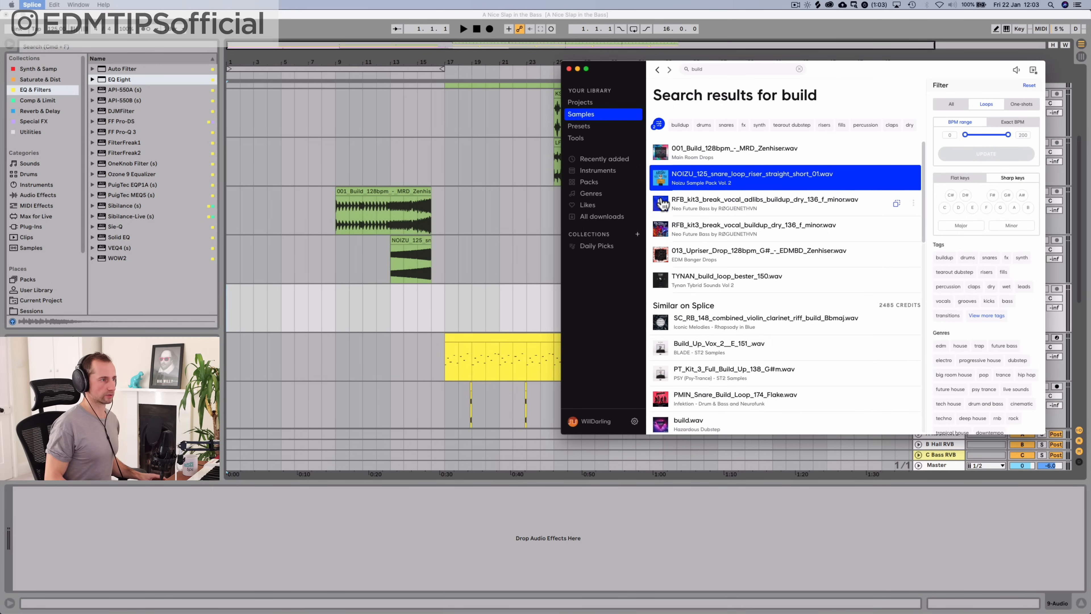
click(707, 69)
text(ser)
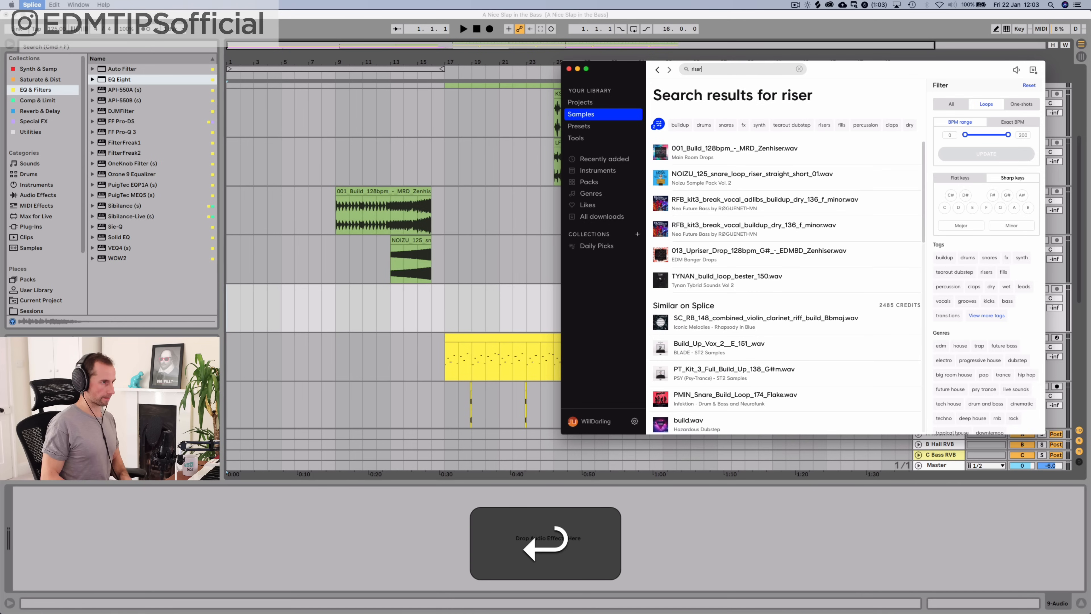
Preview the first three loops in the riser search results
click(660, 151)
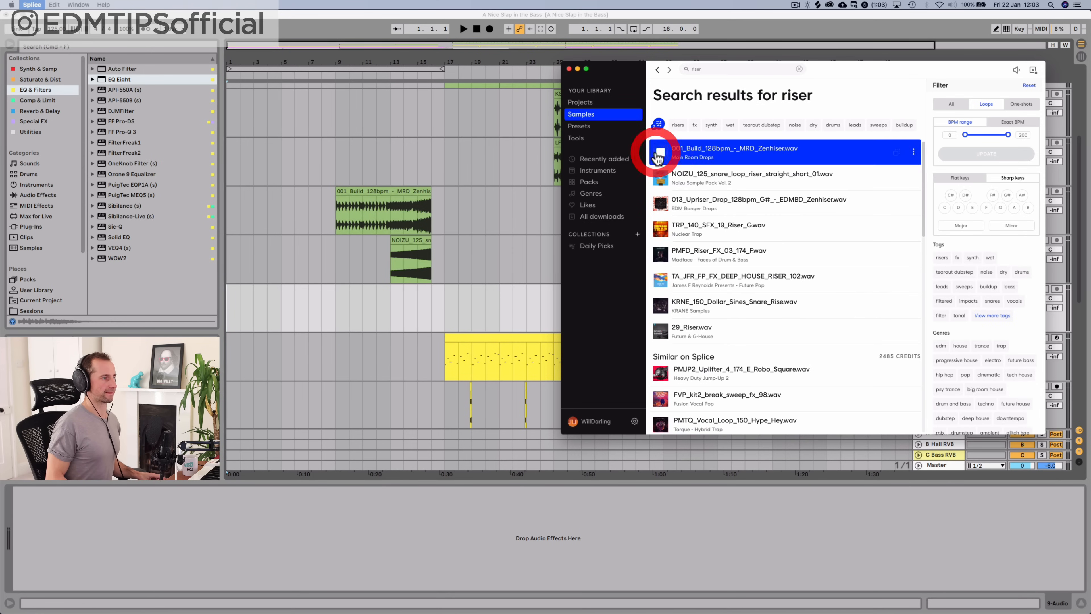
click(661, 178)
click(660, 203)
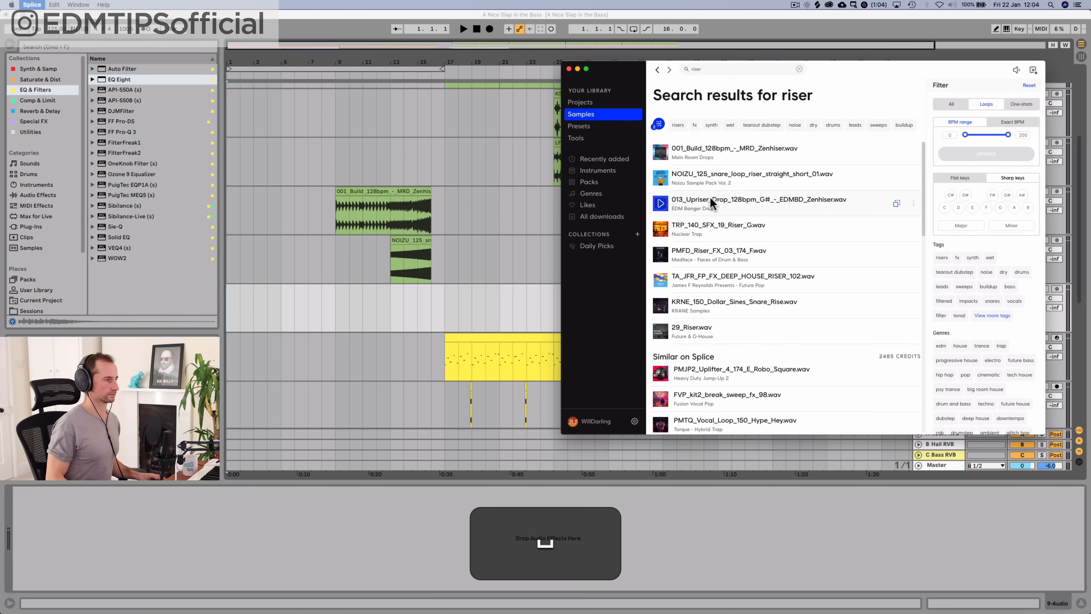
Place the 013_Upriser_Drop_128bpm sample from Splice on the new audio track at bar 9
drag(702, 211, 336, 313)
click(405, 308)
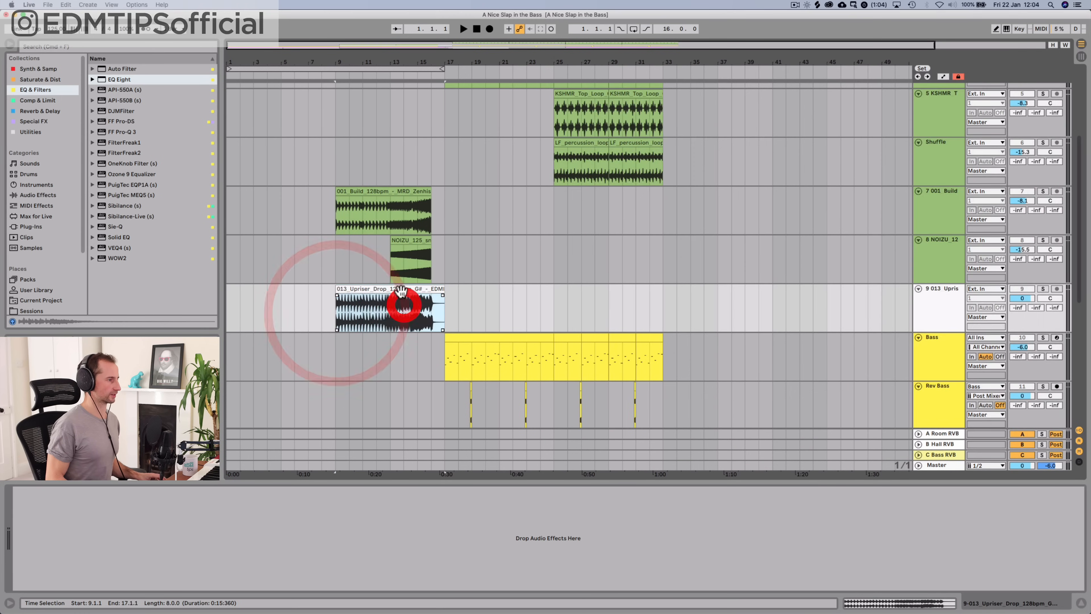
double_click(402, 289)
key(shift+Tab)
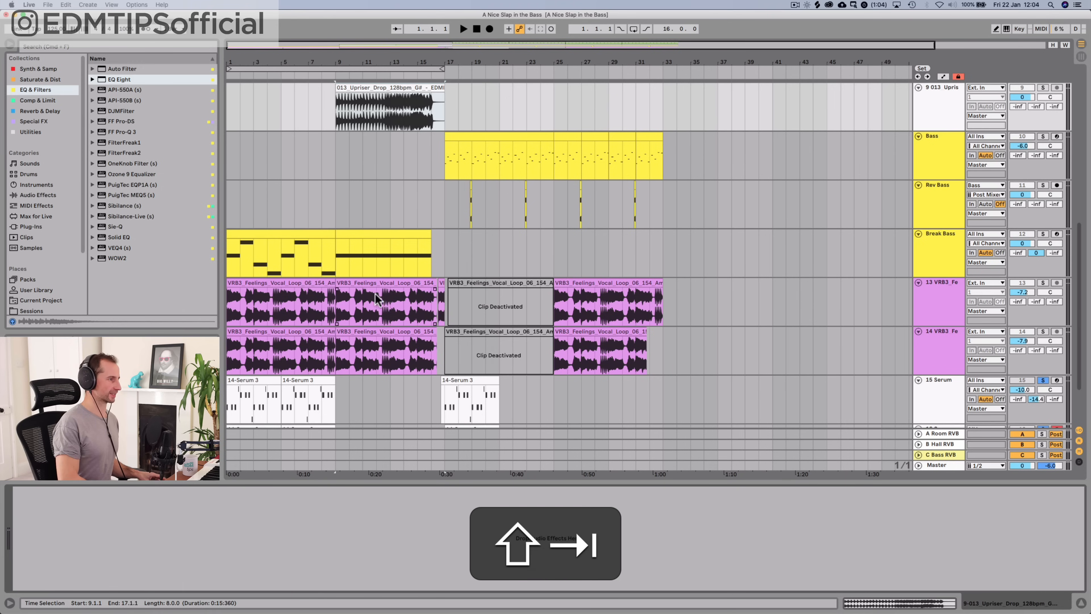
Clear the Serum track solos and set the Upriser track's volume to -9.2 dB while playing from bar 9
scroll(881, 116, up, 4)
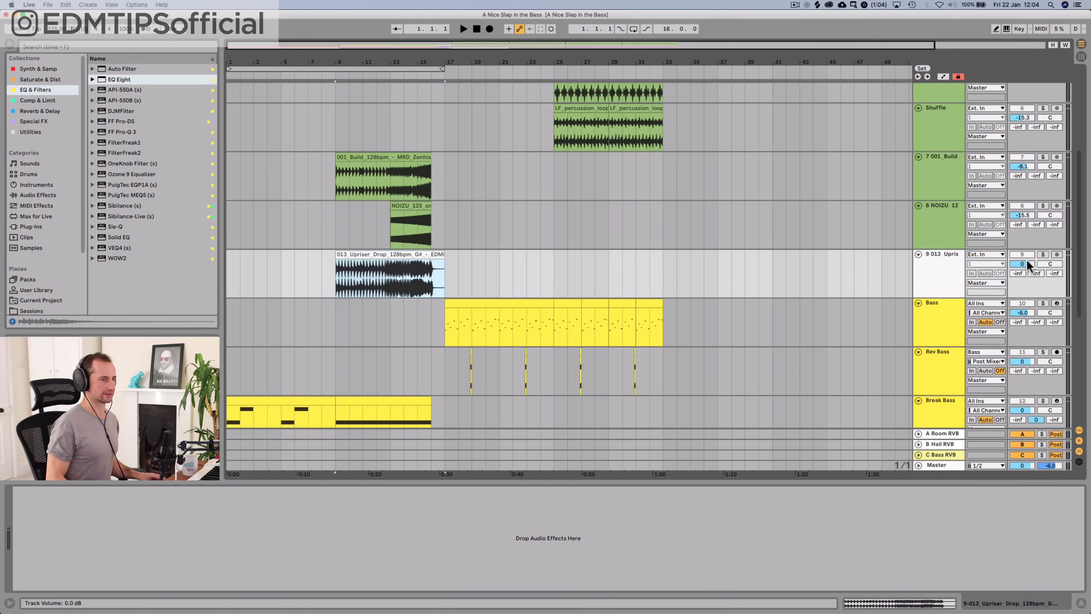
drag(1027, 266, 1027, 318)
key(space)
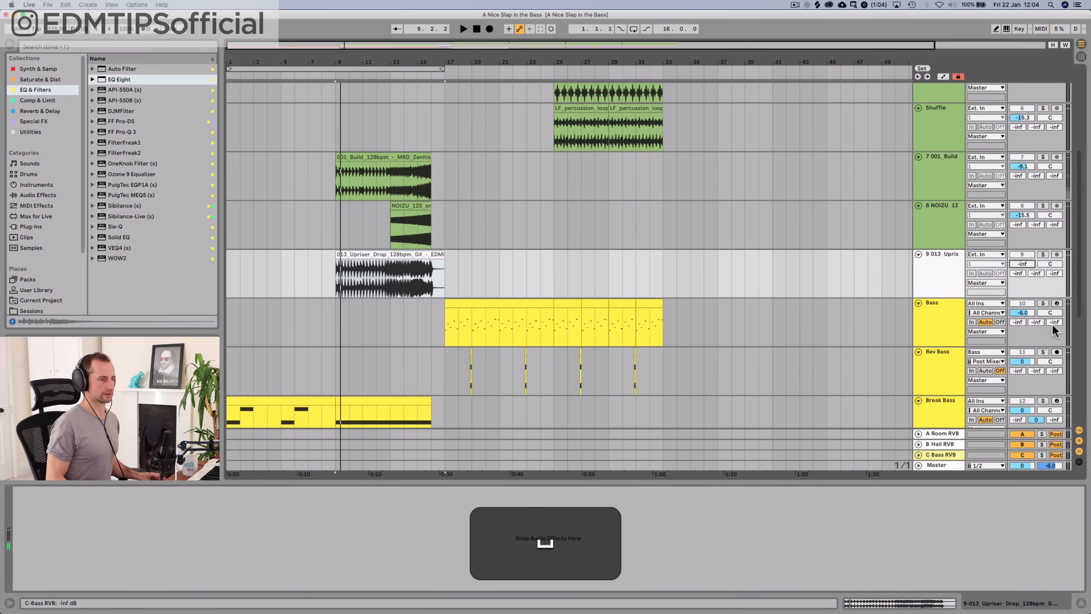
scroll(1044, 332, down, 5)
scroll(784, 324, up, 7)
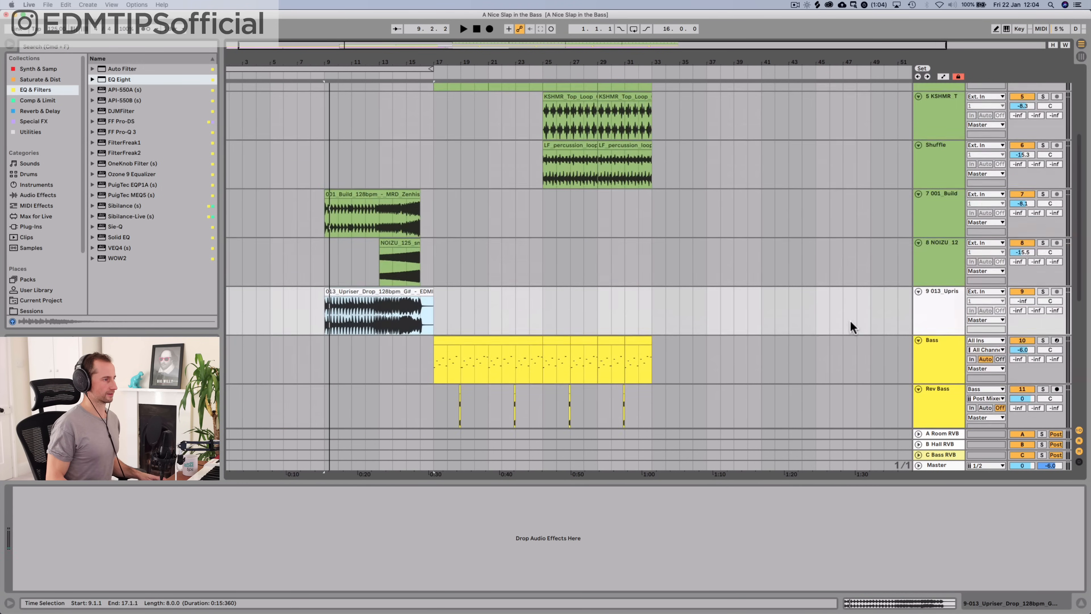
key(space)
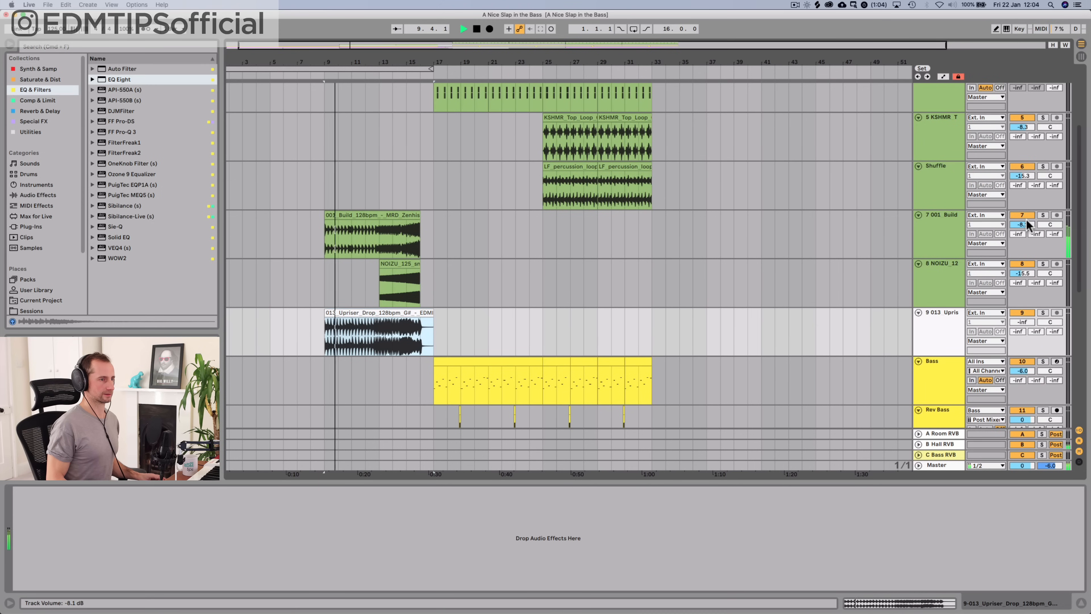
drag(1022, 322, 1022, 316)
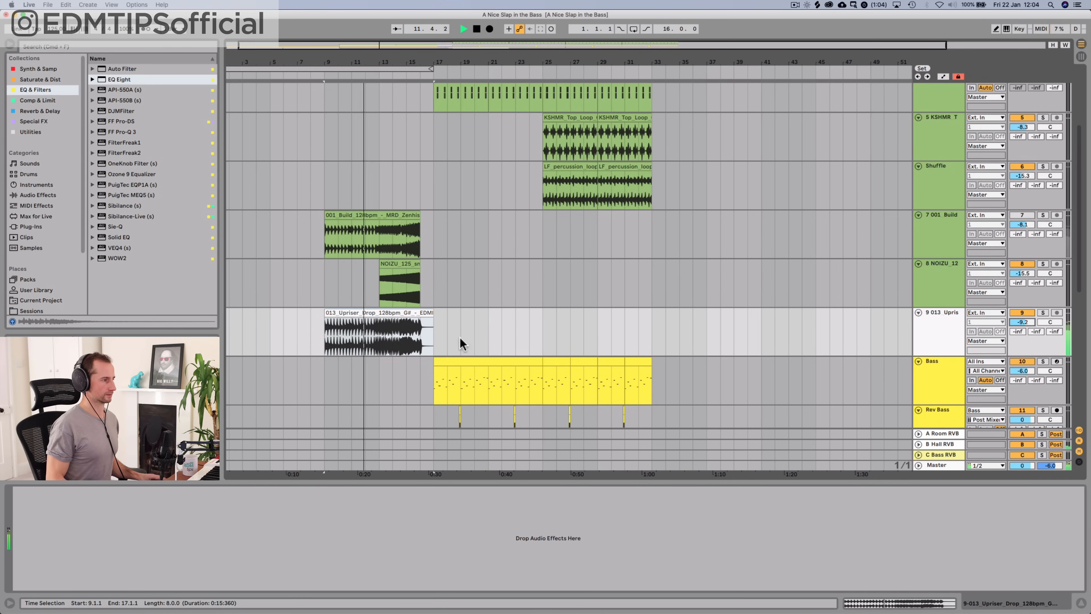
Open the Upriser clip's sample settings, stop playback, and turn its warping off and back on
double_click(389, 318)
key(space)
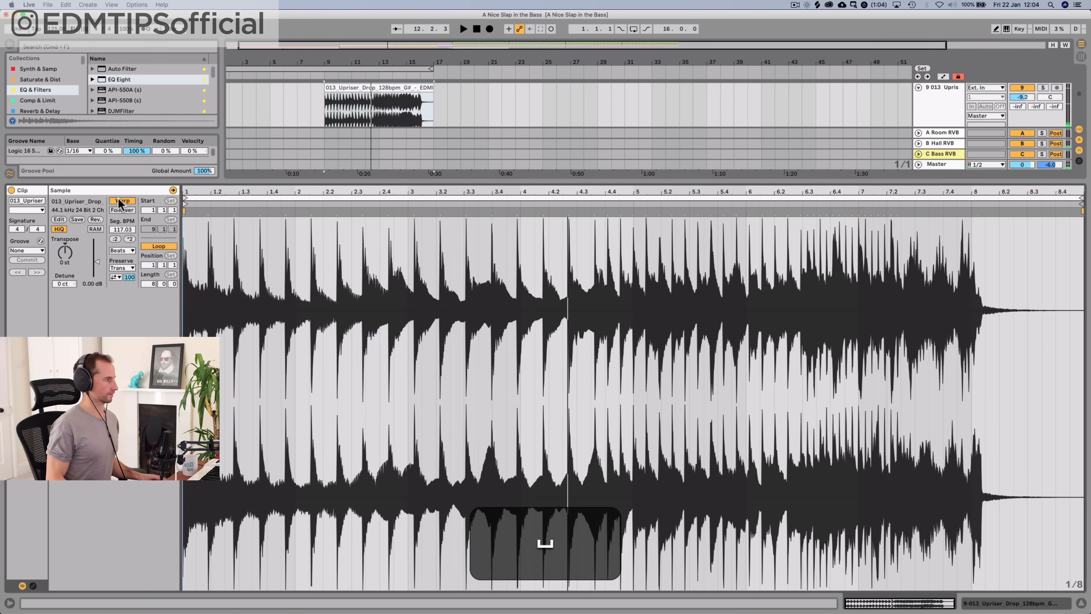
double_click(118, 200)
click(121, 230)
text(1287)
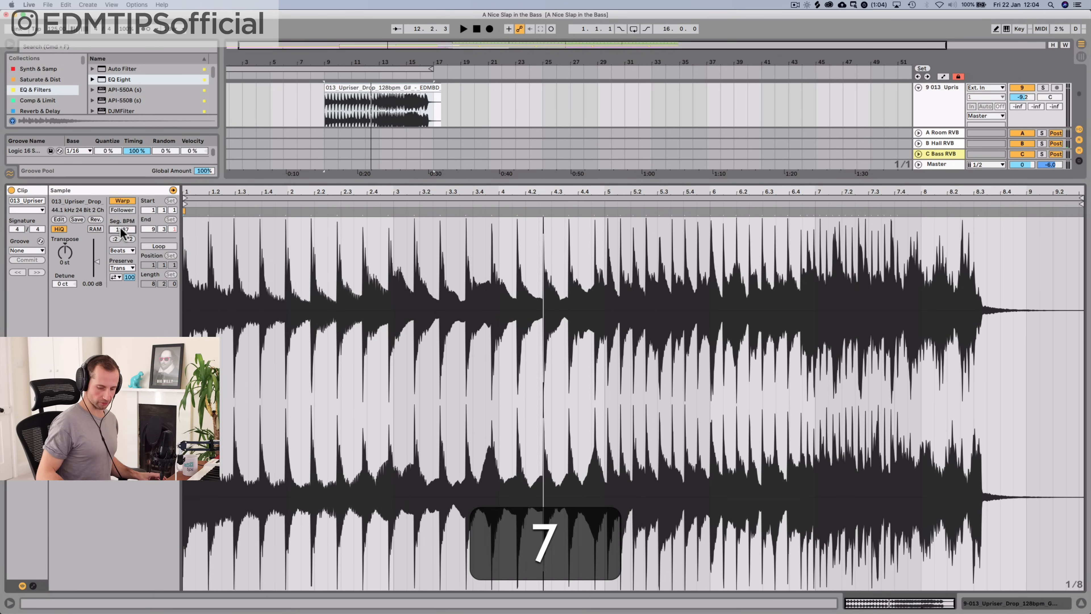
key(Return)
key(space)
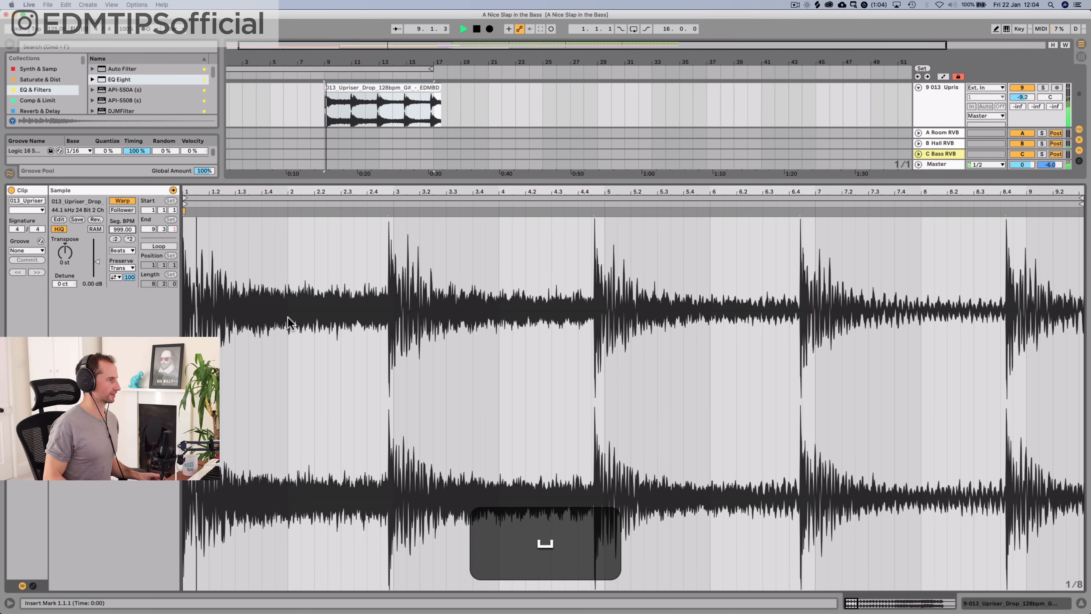
Set the Upriser clip's segment tempo to 128 BPM, play it back and show the session mixer
click(123, 230)
text(128)
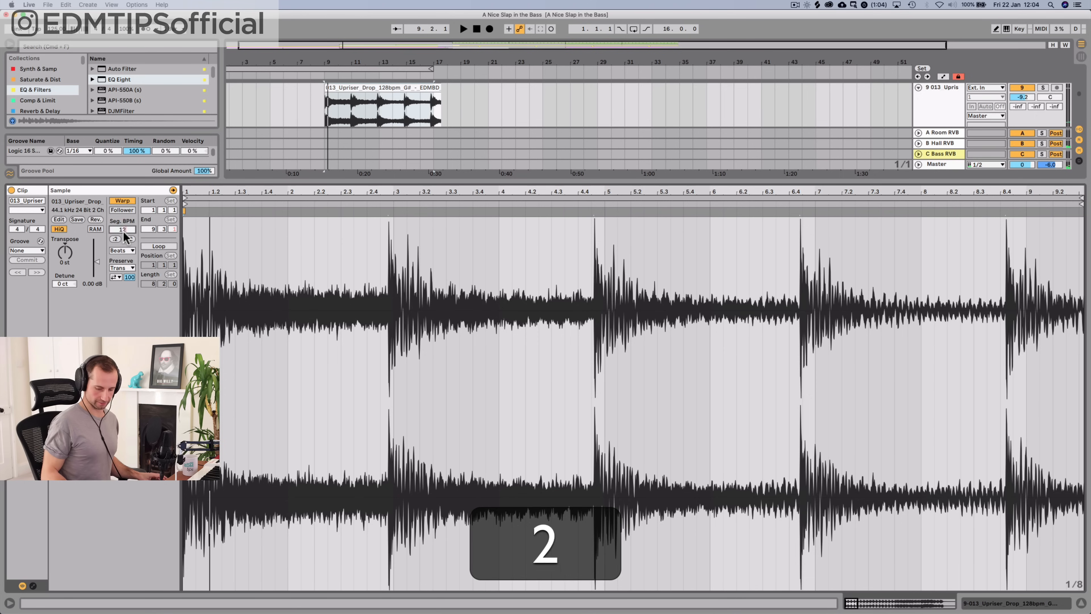
key(Return)
key(space)
key(Tab)
key(shift+Tab)
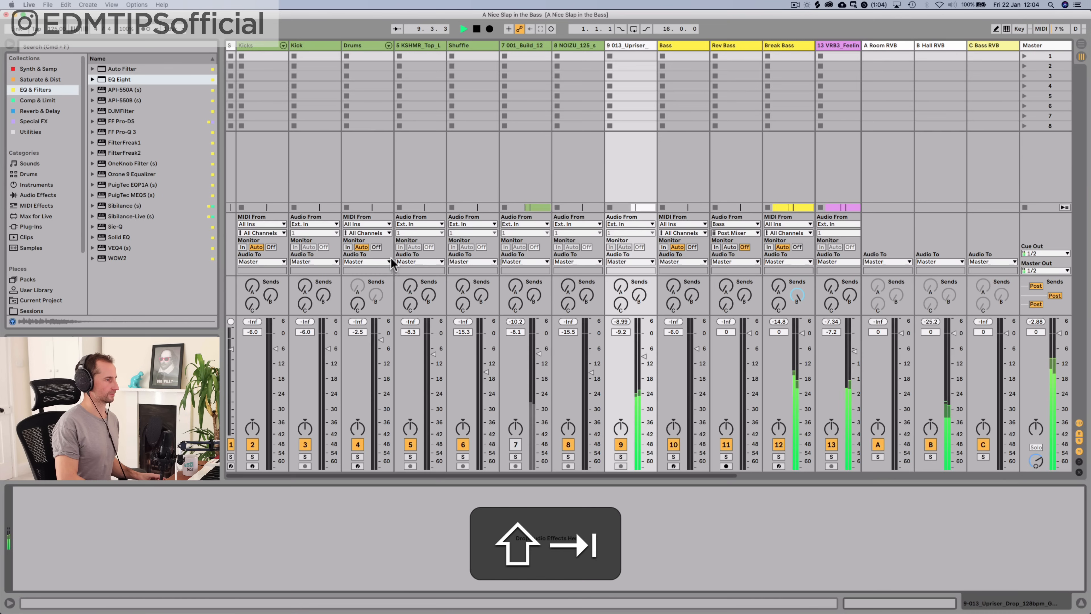
Return to the arrangement while playback continues
key(shift+Tab)
key(shift+Tab)
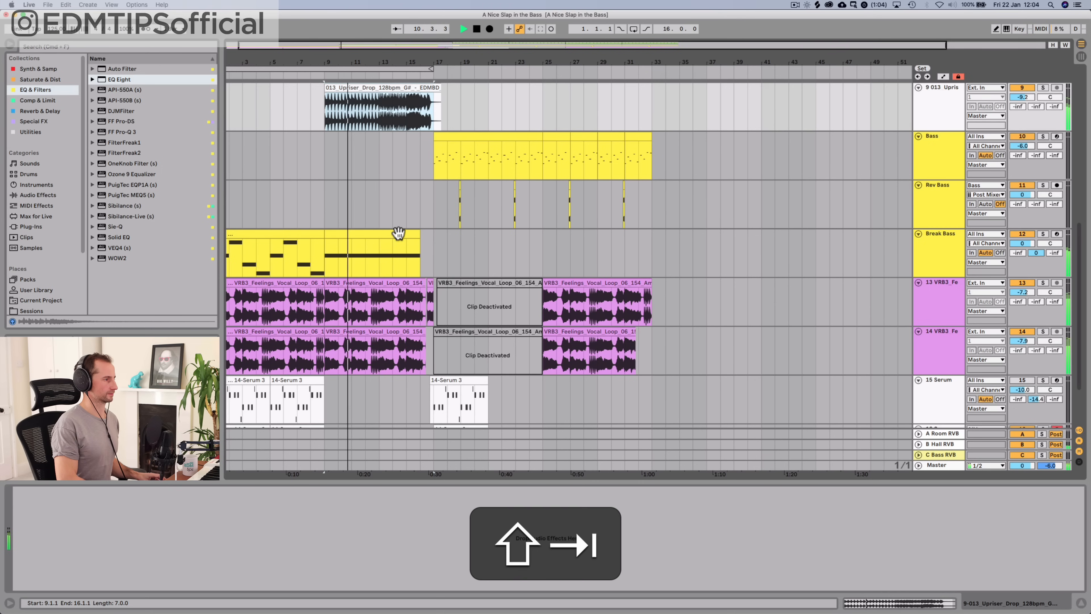
Try deleting the Break Bass clip spanning bars 9 to 16, and undo the deletion
click(378, 232)
key(BackSpace)
scroll(378, 228, up, 1)
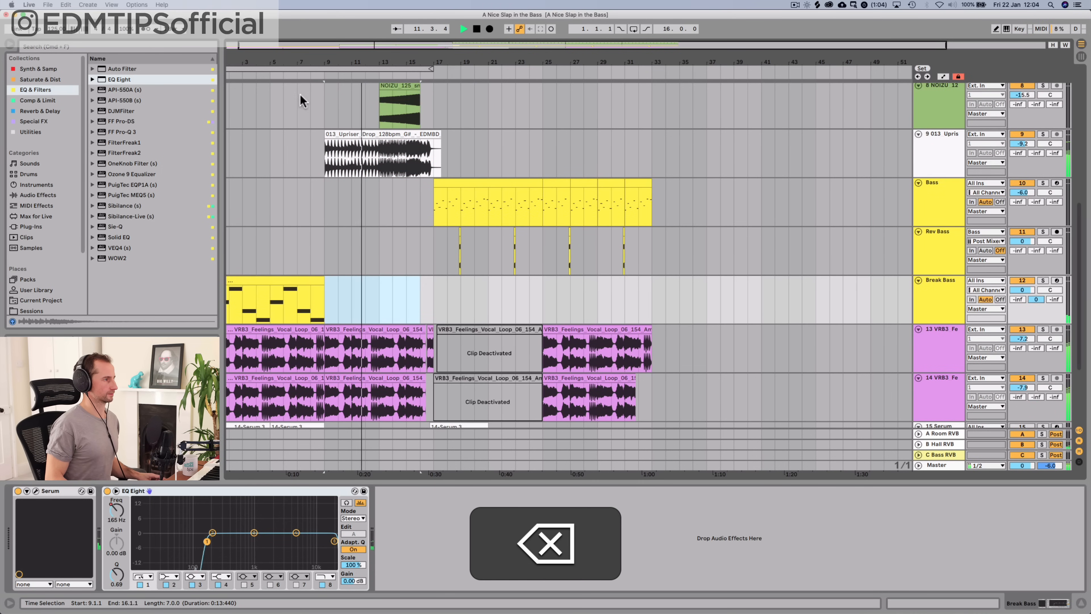
key(super+z)
Restart playback from bar 9, set the Upriser track's volume to -10.6 dB and switch the 001 Build track back on
key(space)
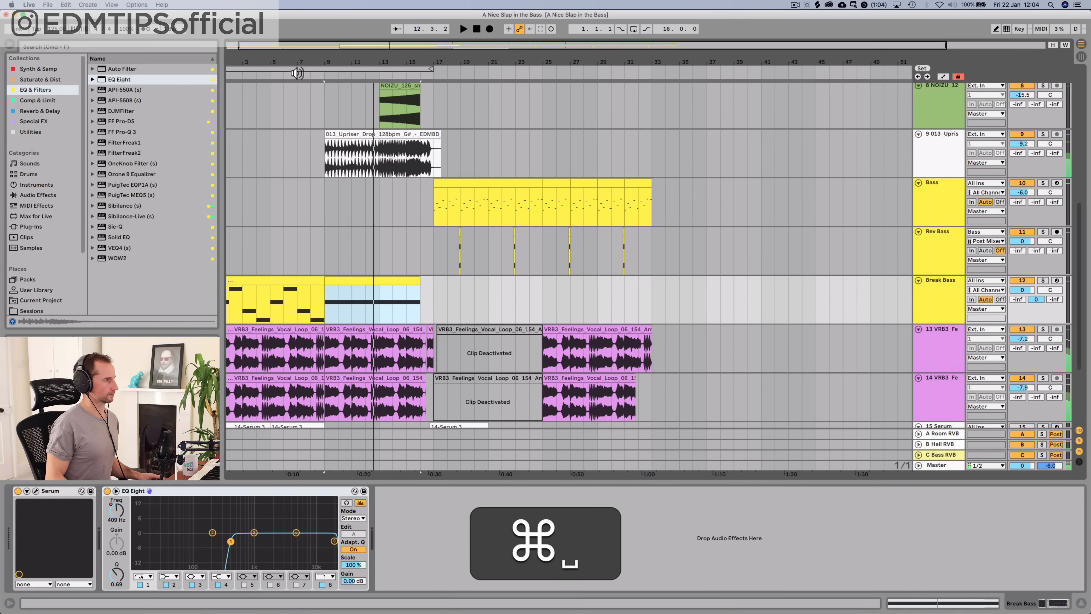
click(293, 69)
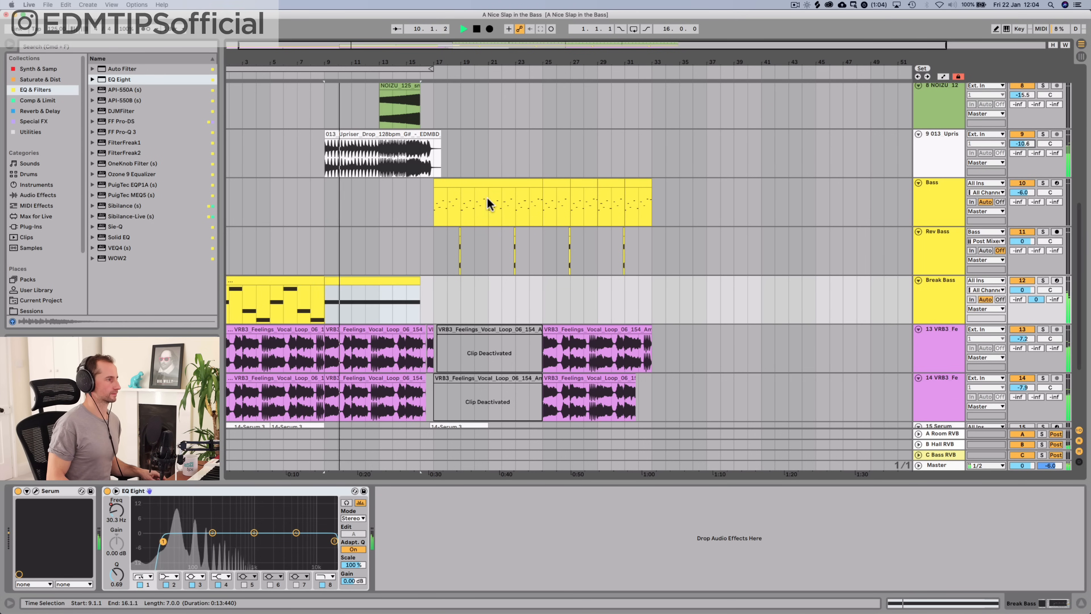
scroll(436, 247, up, 3)
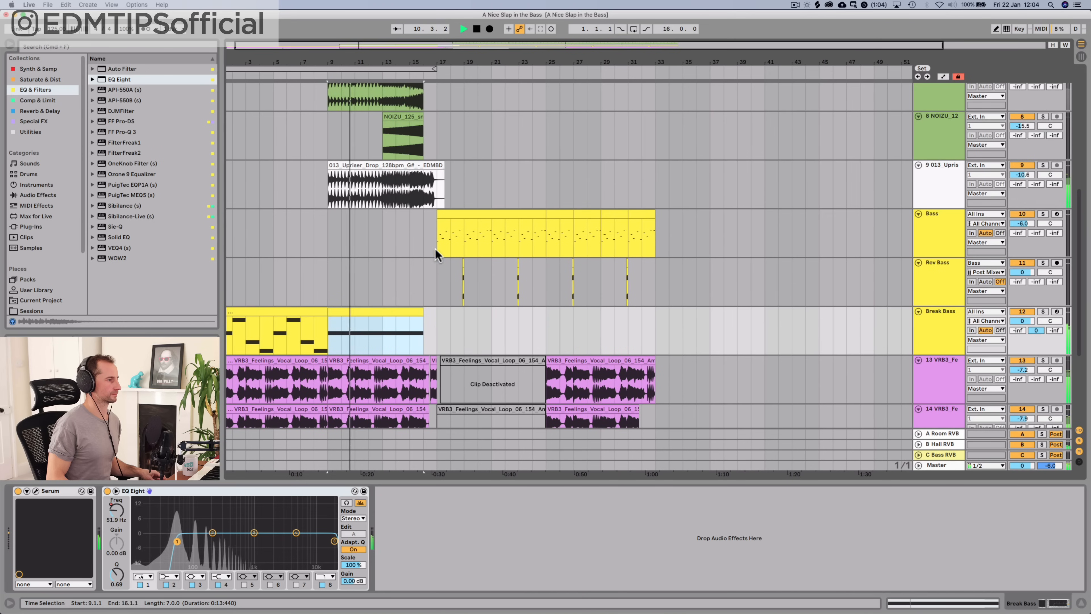
click(378, 312)
scroll(434, 248, up, 2)
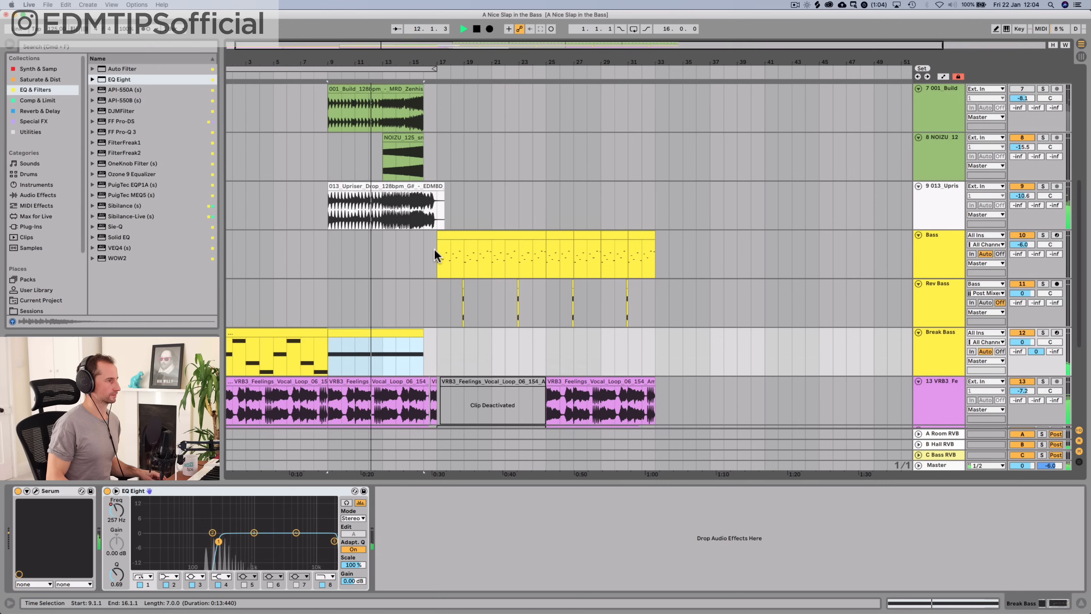
scroll(434, 248, up, 1)
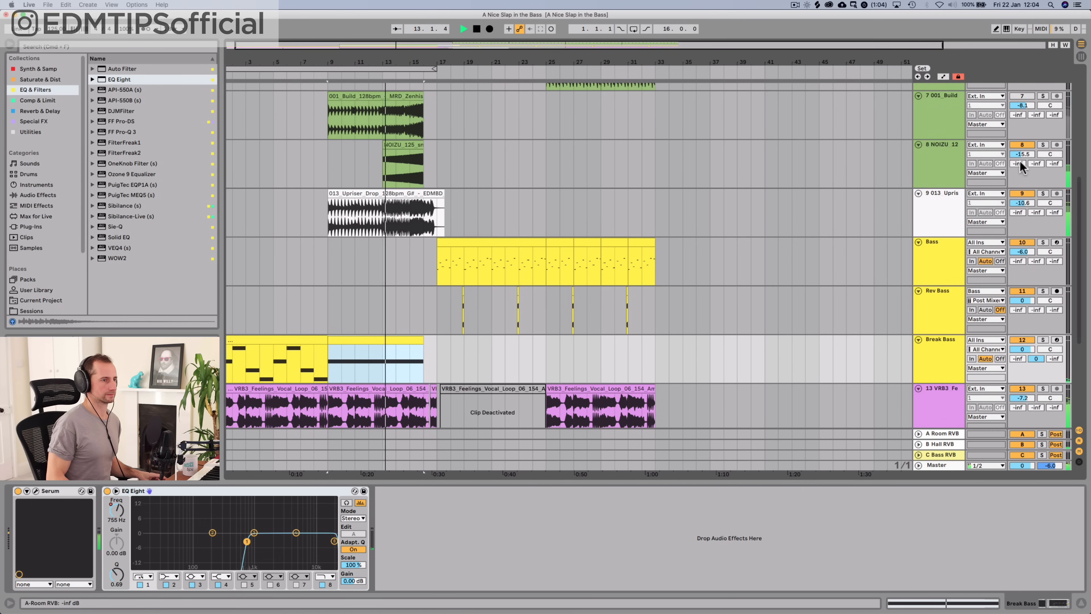
click(1017, 96)
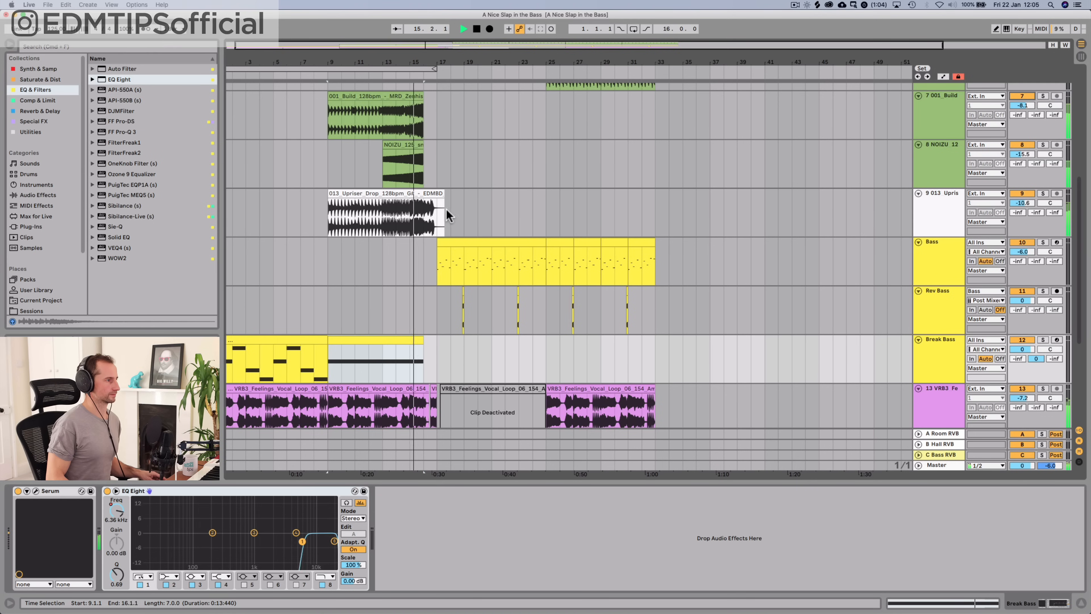
Trim the end of the Upriser clip to bar 16 and set the Drums track's volume to -1.0 dB during playback
click(439, 192)
drag(440, 194, 426, 194)
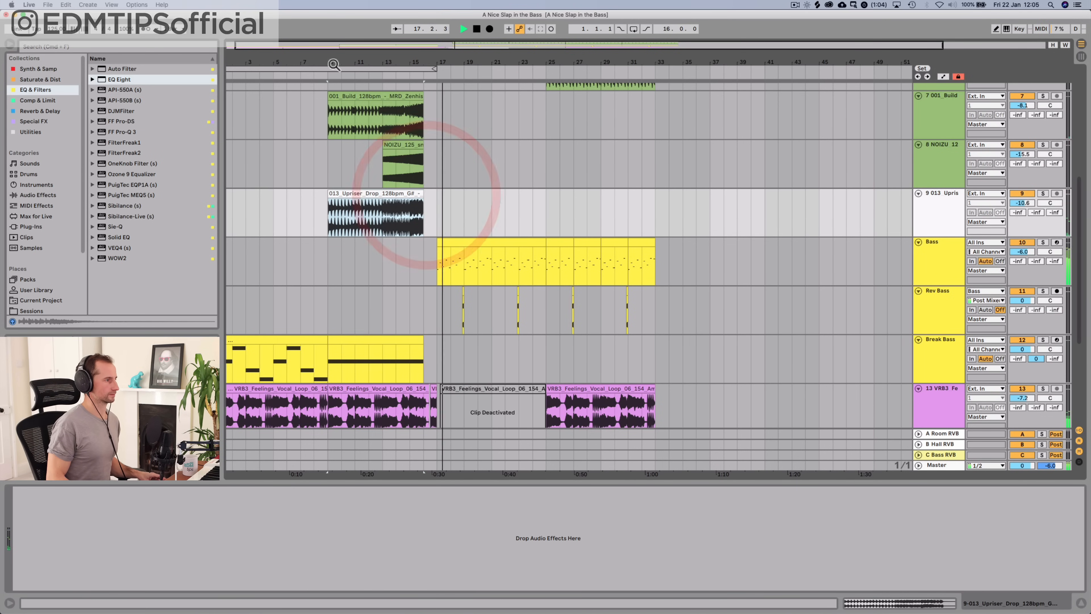
scroll(729, 133, up, 10)
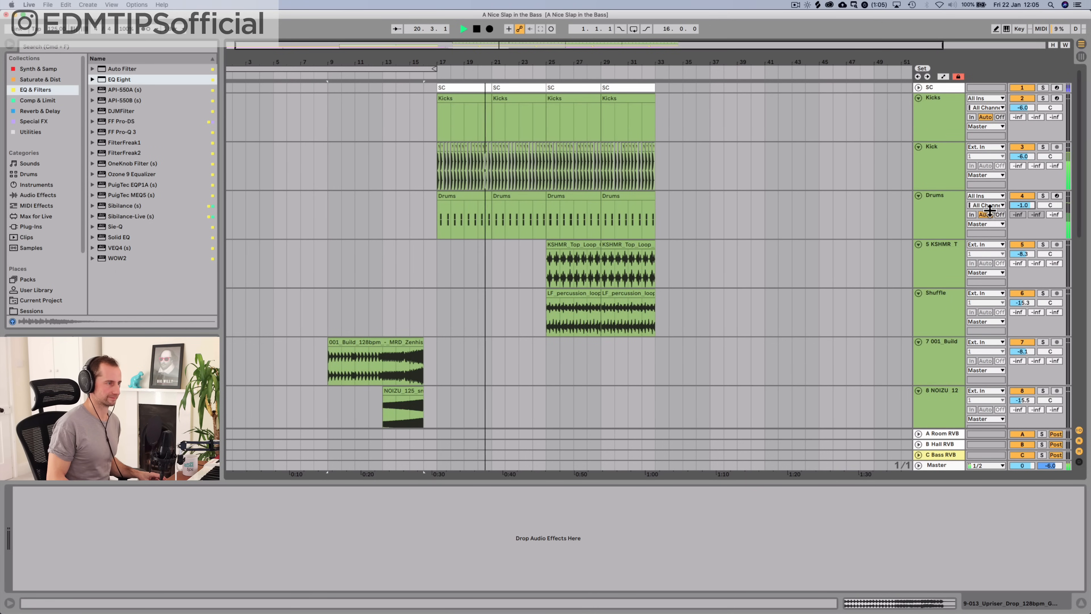
Play the arrangement from the start and switch the 15 Serum track back on
key(space)
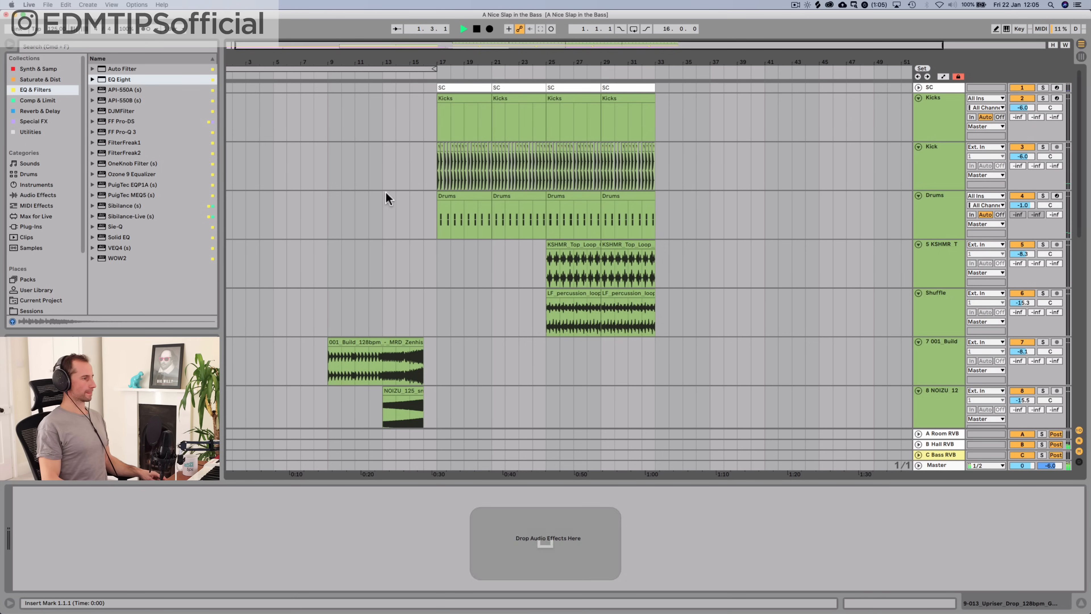
scroll(373, 190, down, 1)
scroll(373, 190, right, 1)
scroll(373, 192, down, 10)
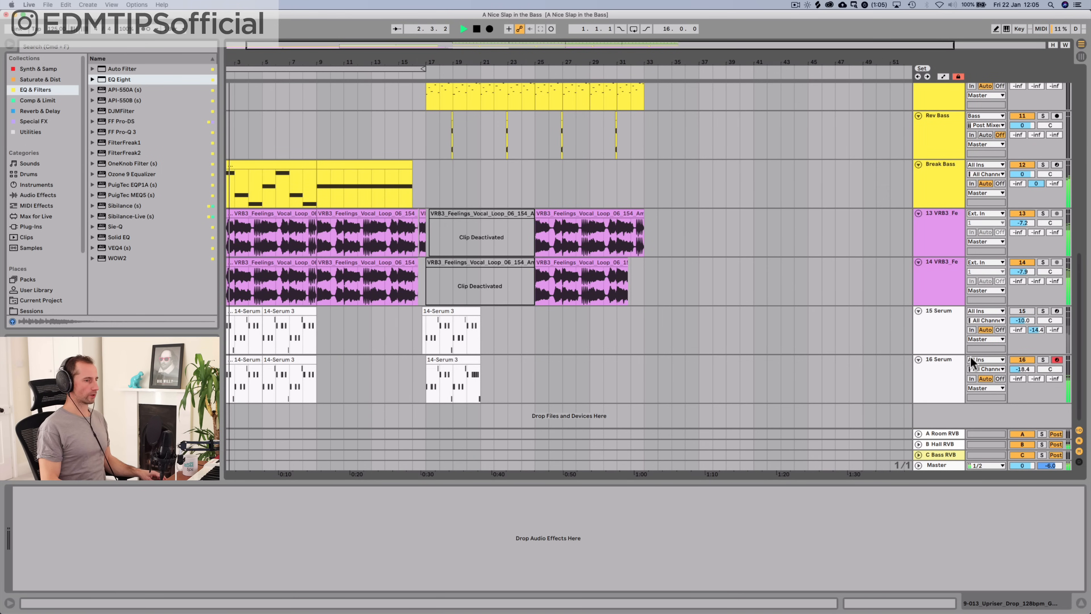
click(1036, 330)
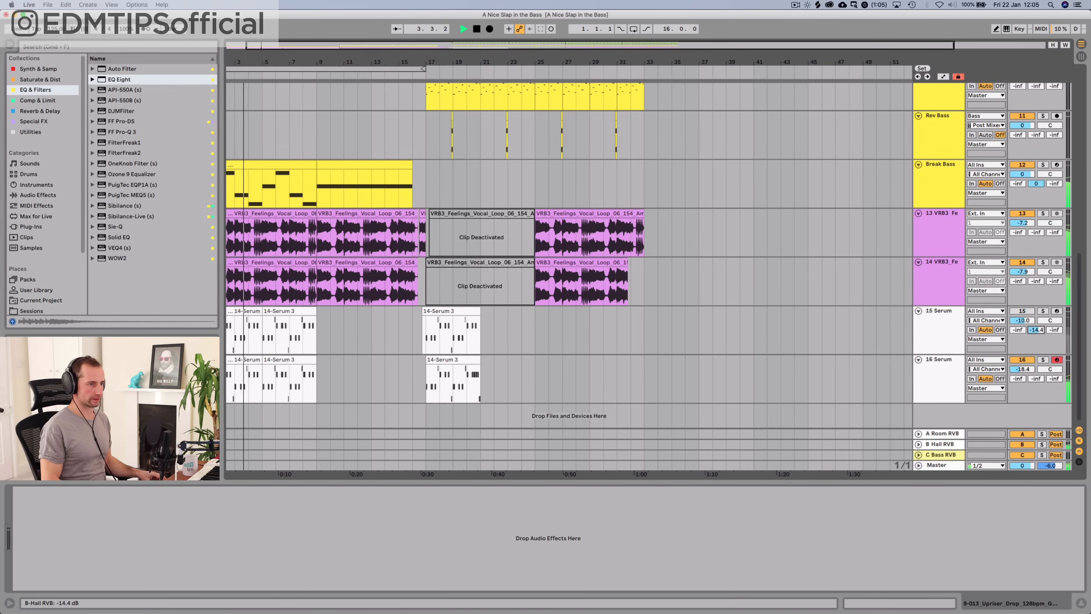
key(space)
key(ctrl+z)
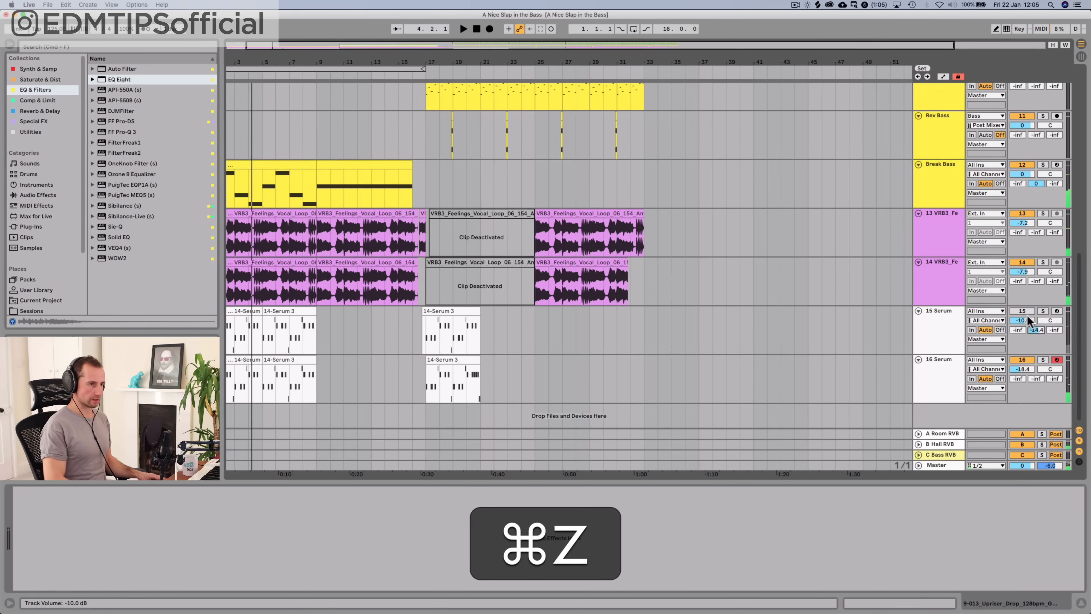
click(1022, 310)
key(space)
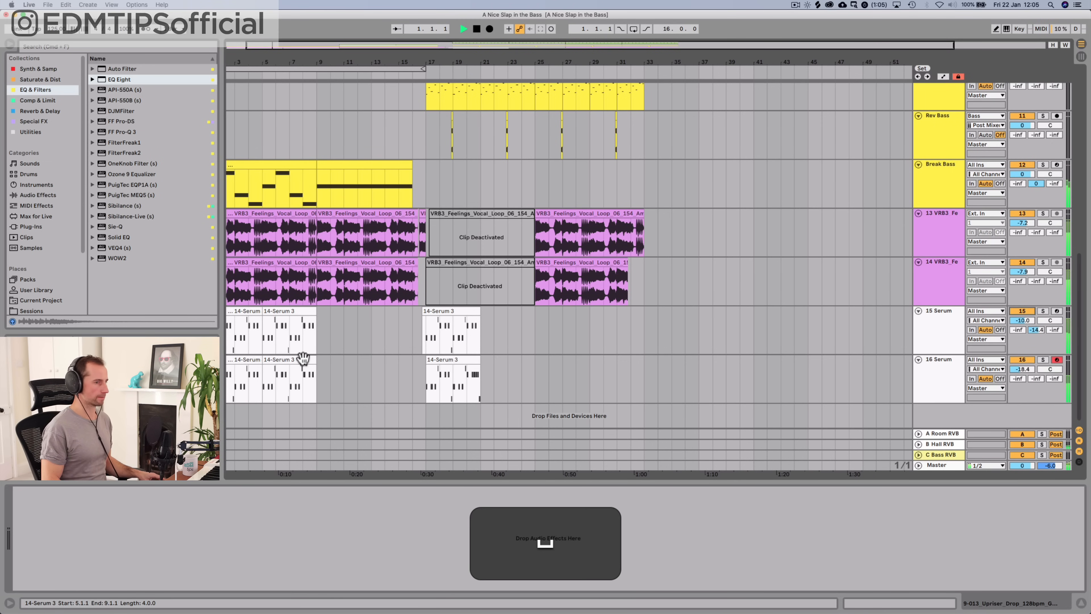
Delete the two clips in bars 1 to 9 on the 16 Serum track and stop playback
click(251, 365)
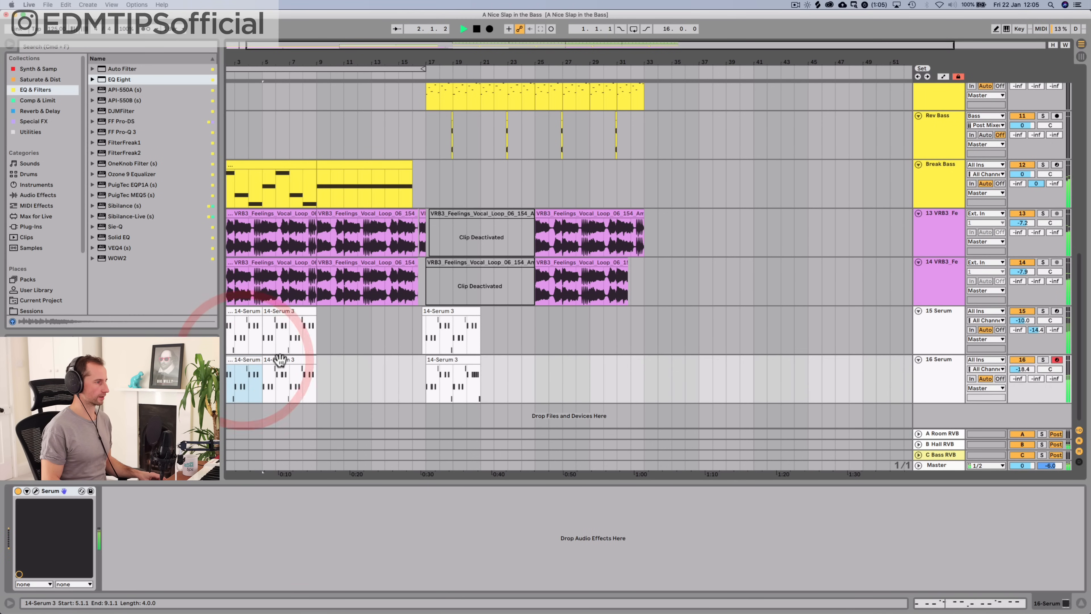
click(280, 362)
key(BackSpace)
scroll(281, 361, left, 1)
click(270, 366)
key(BackSpace)
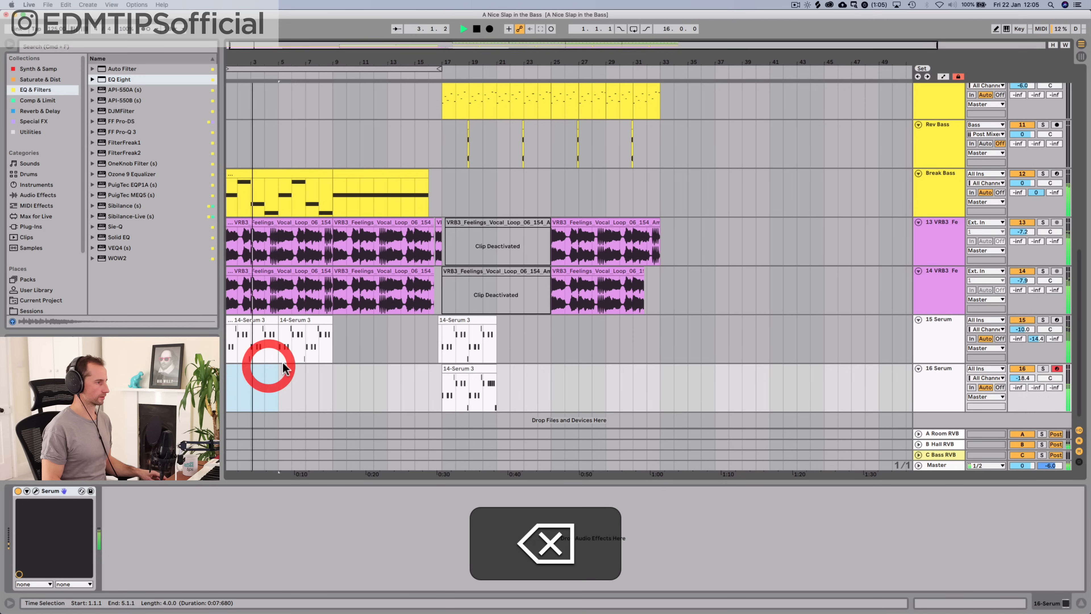
key(space)
Replace the 15 Serum clips in bars 1 to 9 with two copies of that track's pattern from bars 17 to 21
click(469, 321)
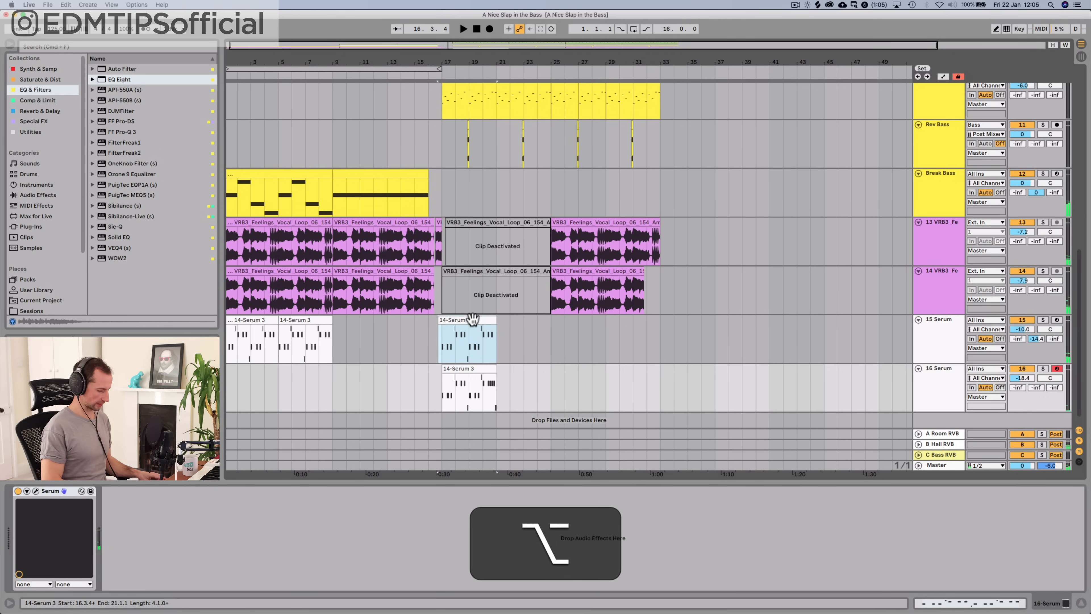
drag(443, 337, 495, 337)
key(super+c)
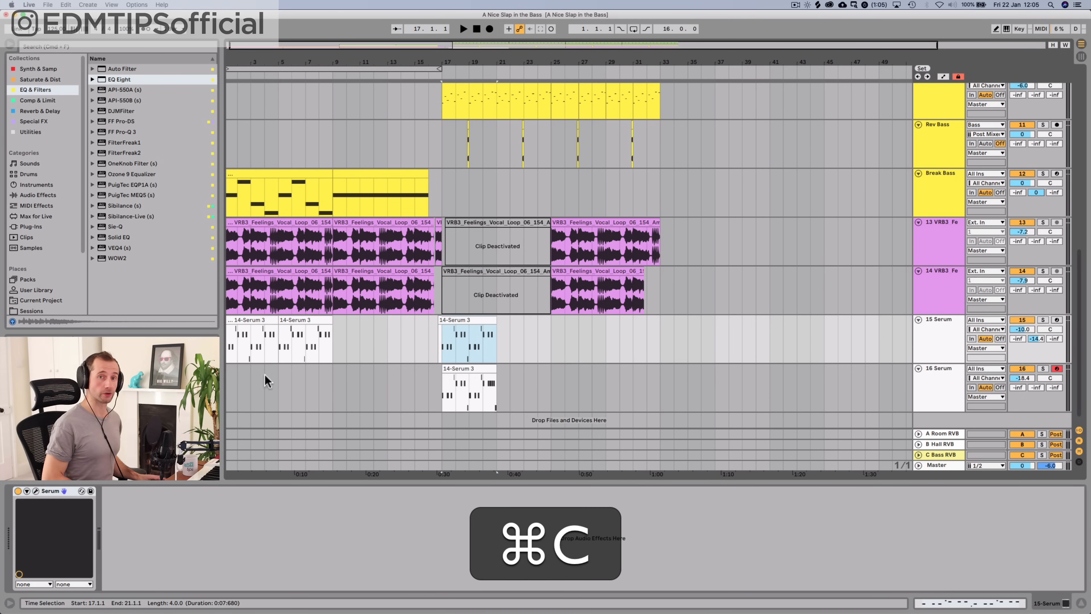
scroll(235, 86, left, 1)
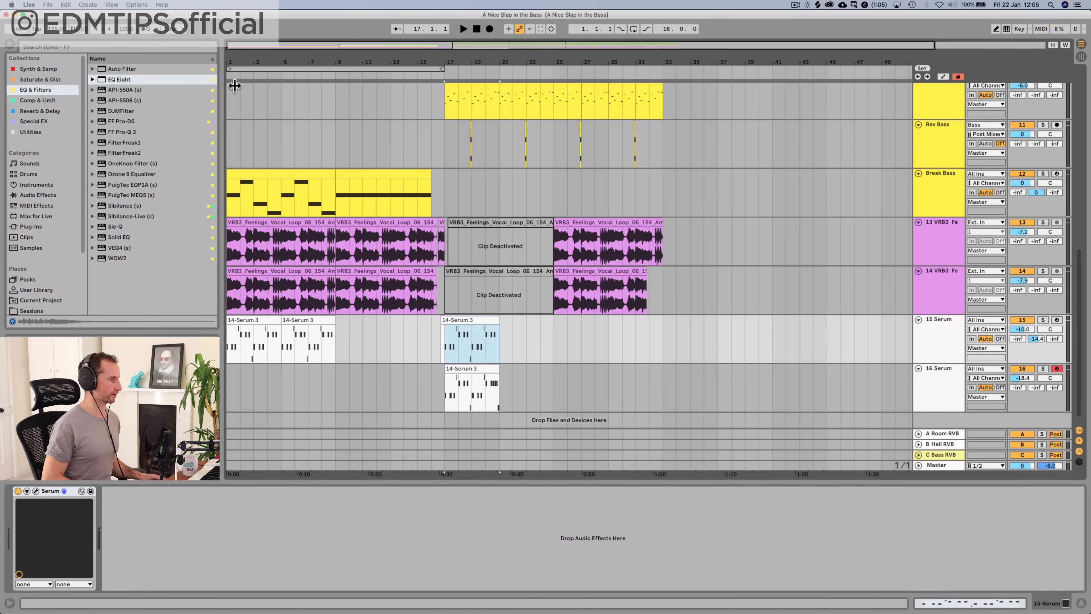
click(231, 330)
key(super+v)
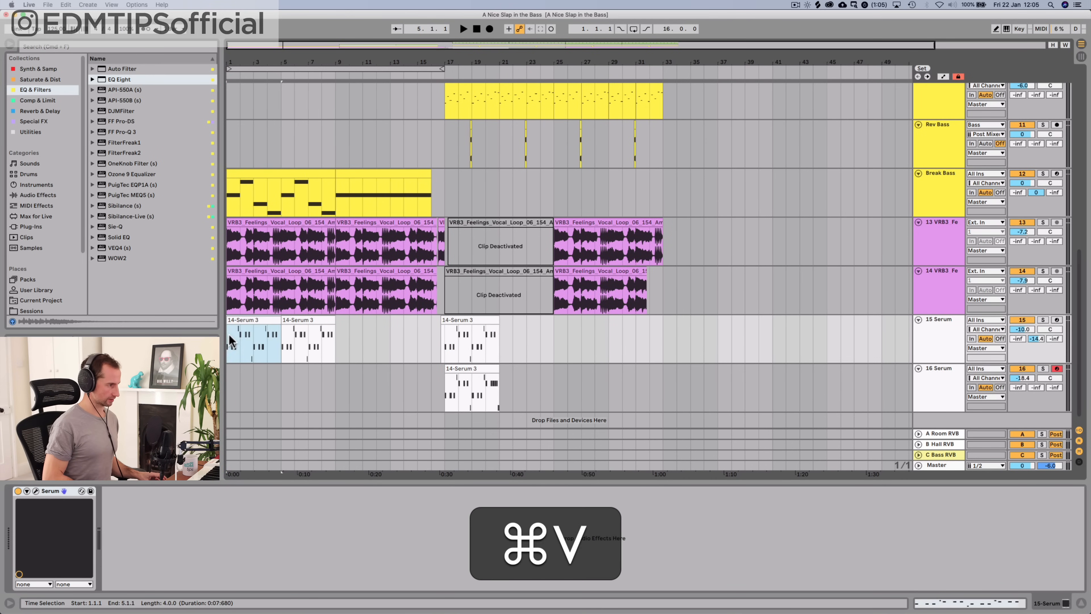
click(248, 322)
key(super+d)
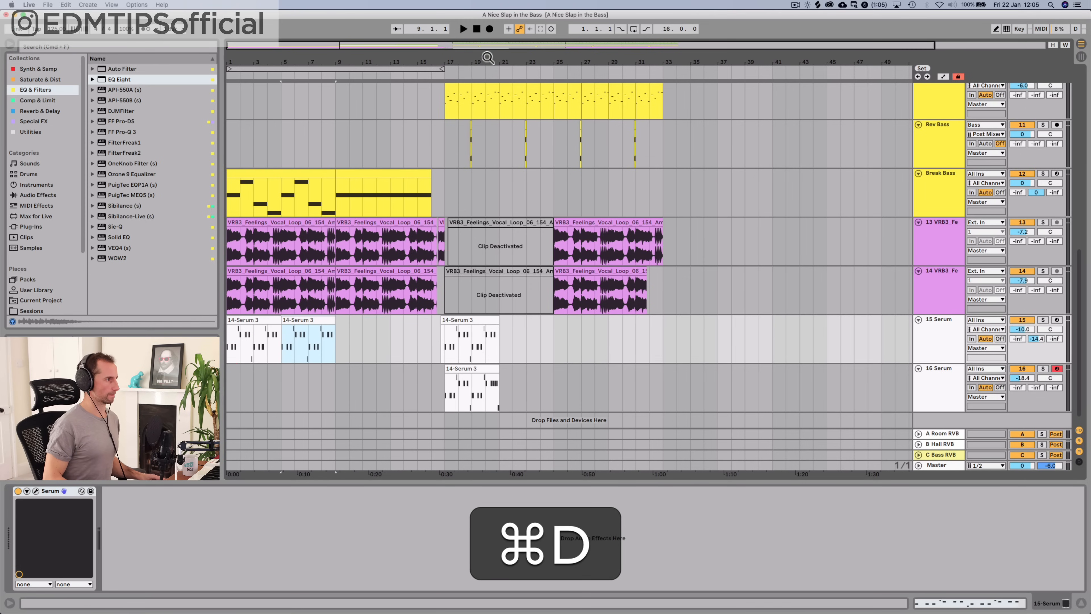
During playback from the start, set the 15 Serum track's volume to -8.8 dB and the track 14 vocal's Hall RVB send to -15.3 dB
click(477, 29)
key(space)
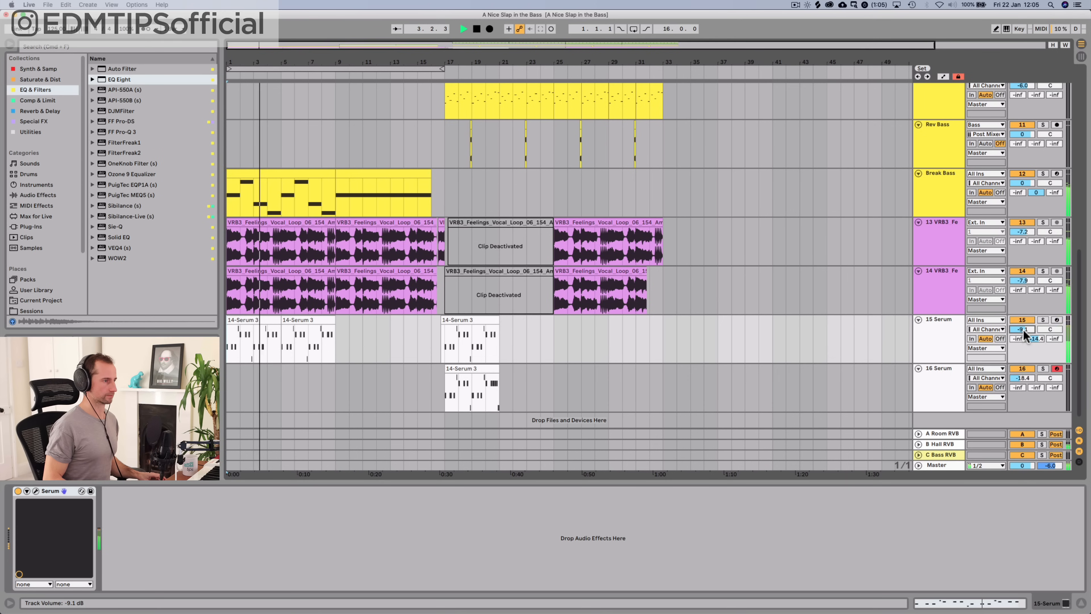
drag(1024, 331, 1024, 329)
click(929, 277)
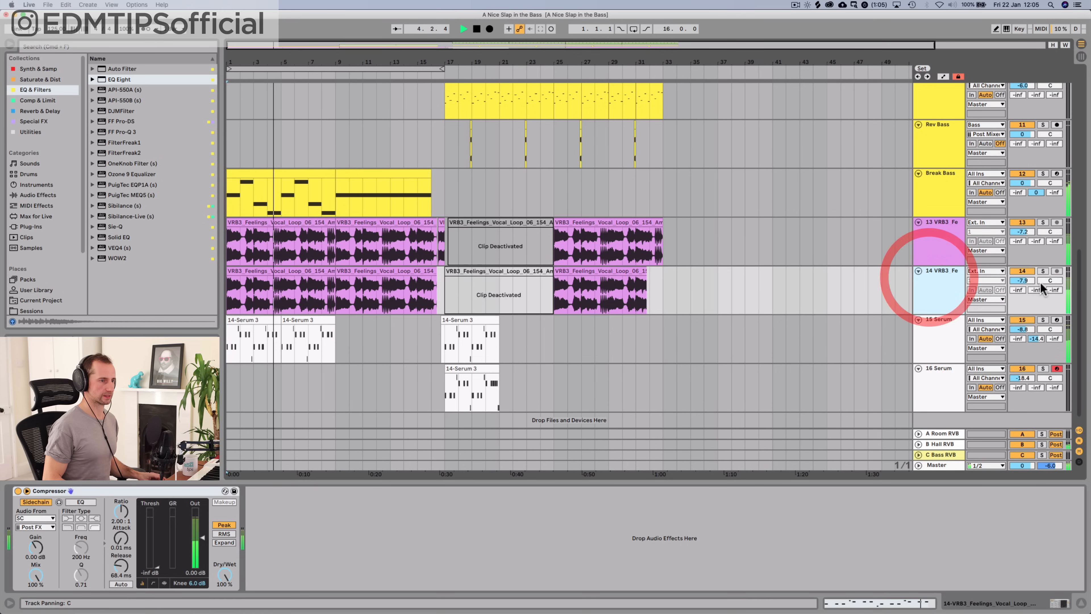
drag(1039, 288, 1040, 284)
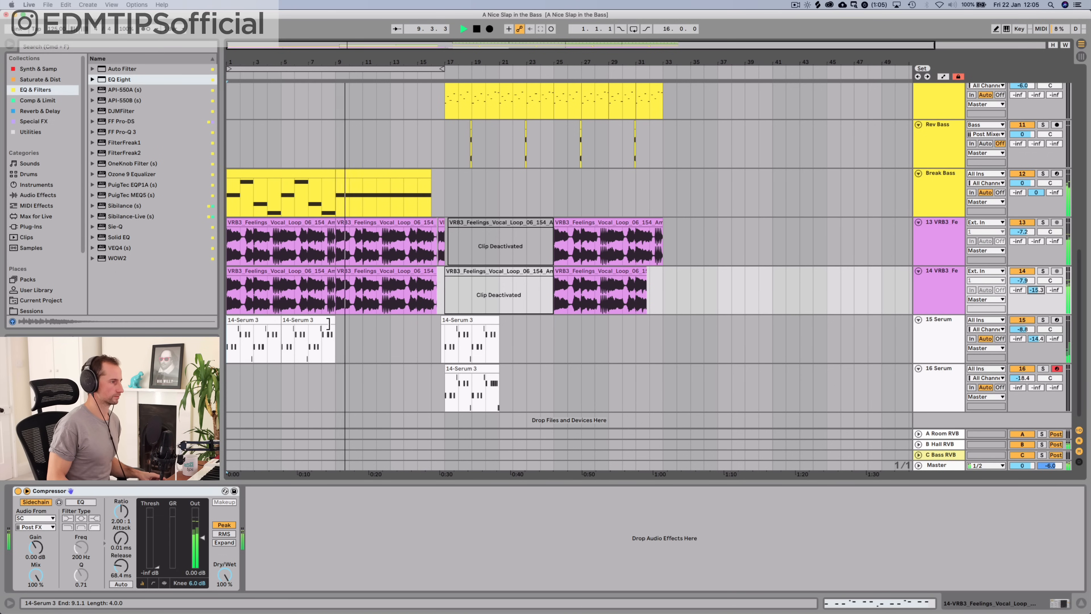
Shorten the Break Bass clip that starts at bar 9 so that it ends at bar 13
scroll(386, 301, up, 2)
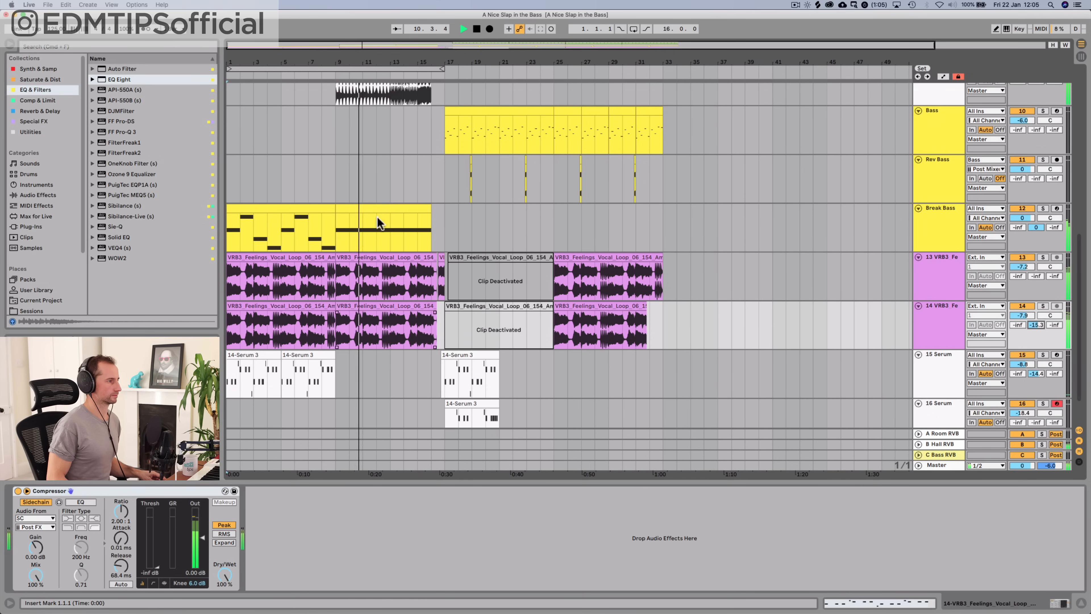
click(373, 208)
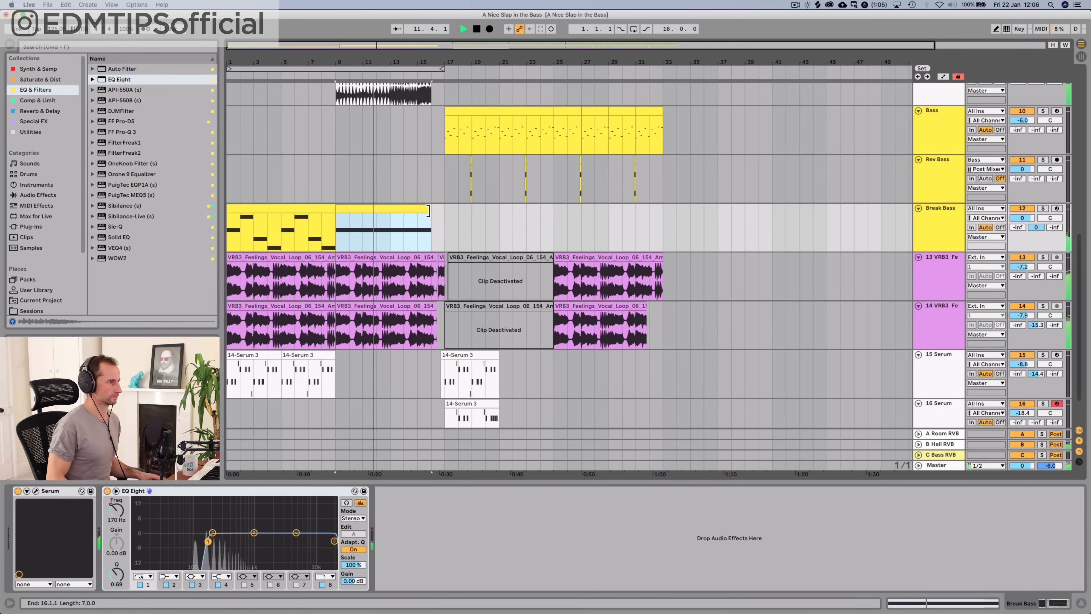
drag(431, 211, 393, 212)
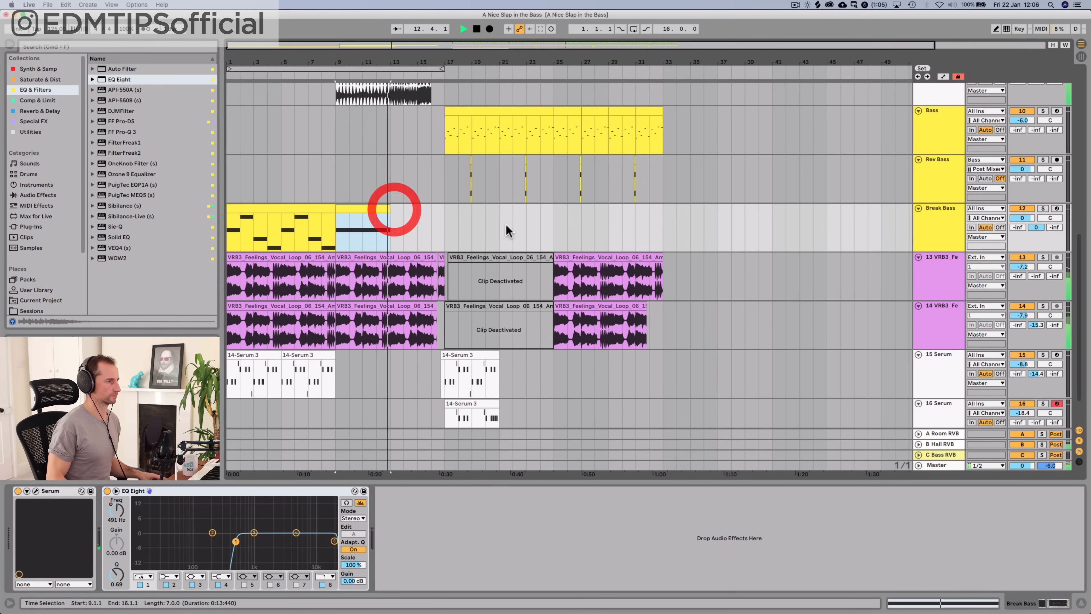
Stop playback and insert a new audio track below the Upriser track
scroll(516, 232, up, 5)
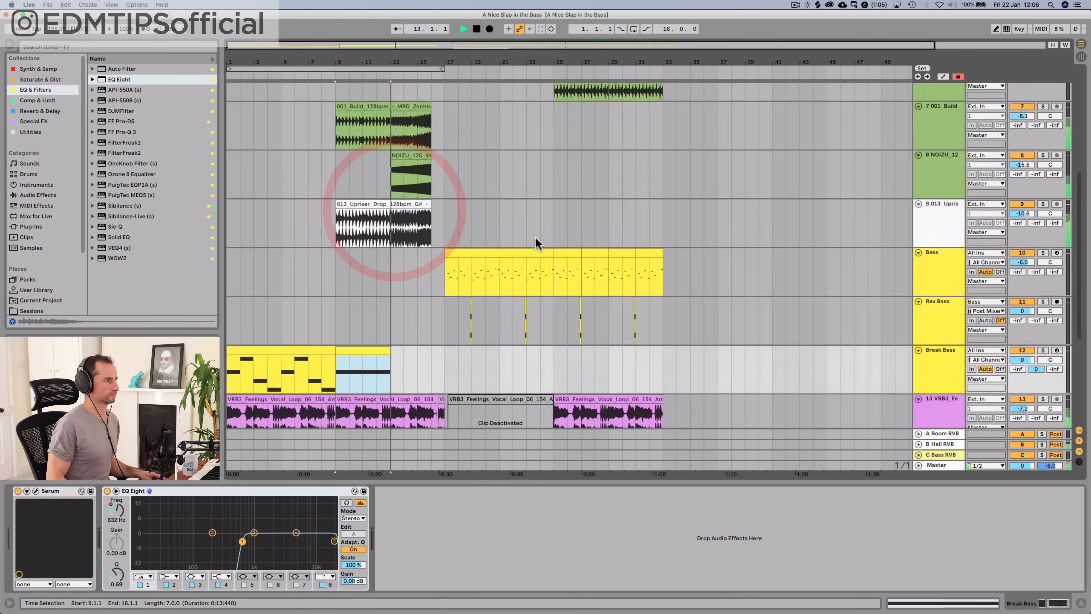
click(926, 226)
key(space)
key(super+t)
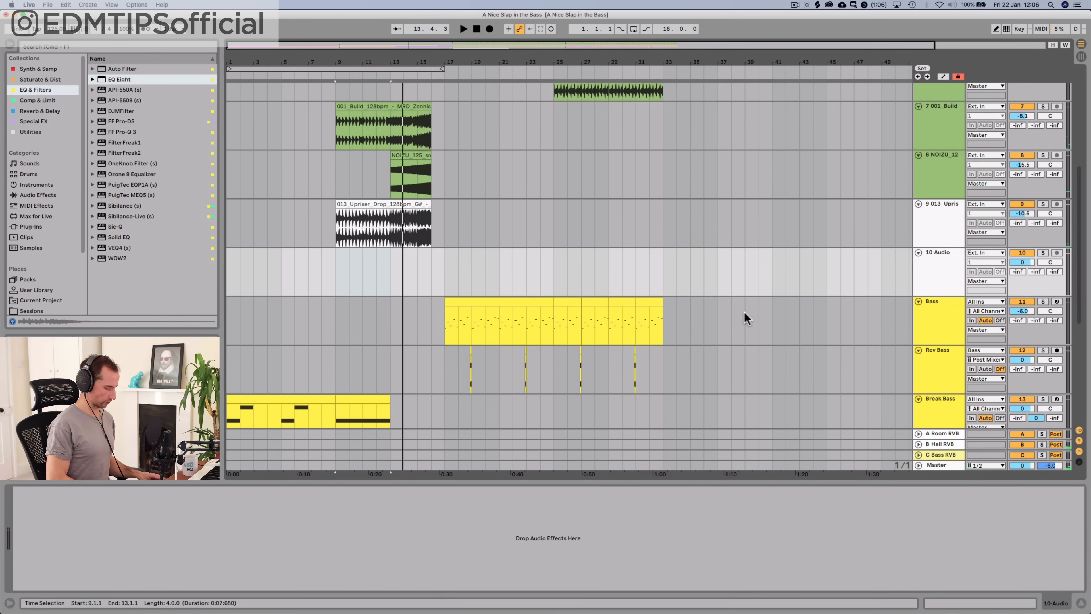
Open the Sweeps Up folder under FX Sweeps in the Samples location, collapsing the Bass folder
scroll(43, 240, down, 4)
click(31, 277)
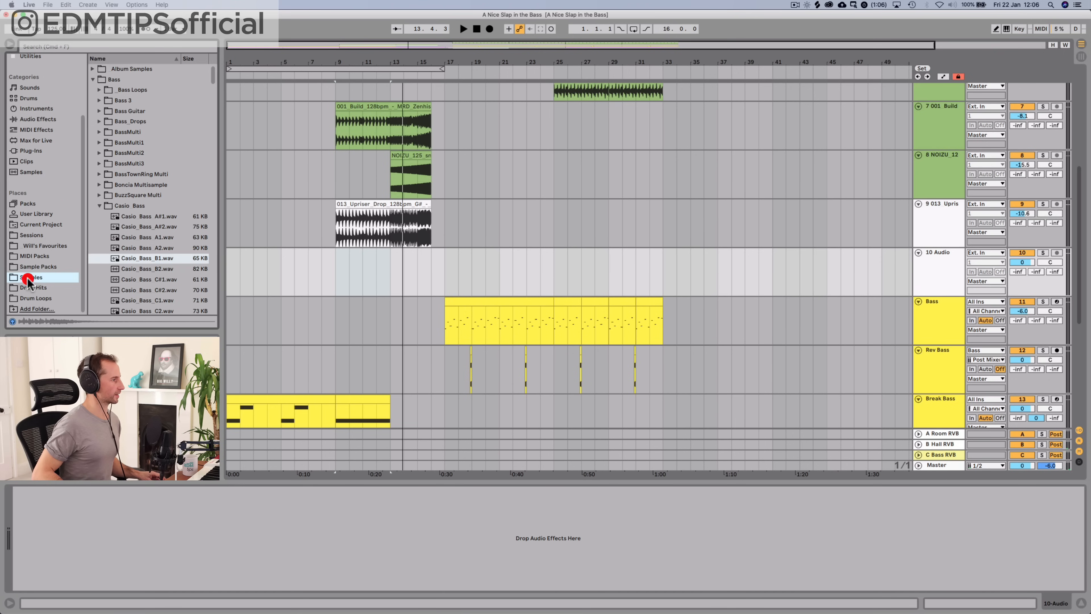
click(92, 79)
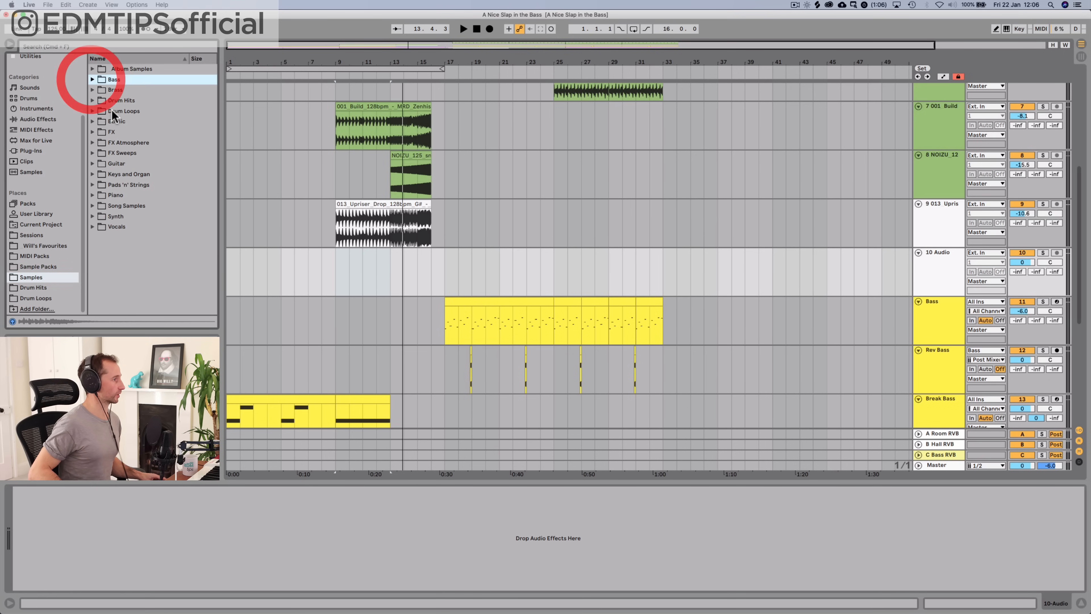
click(118, 121)
key(Down)
key(Down)
key(Down)
key(Right)
click(129, 174)
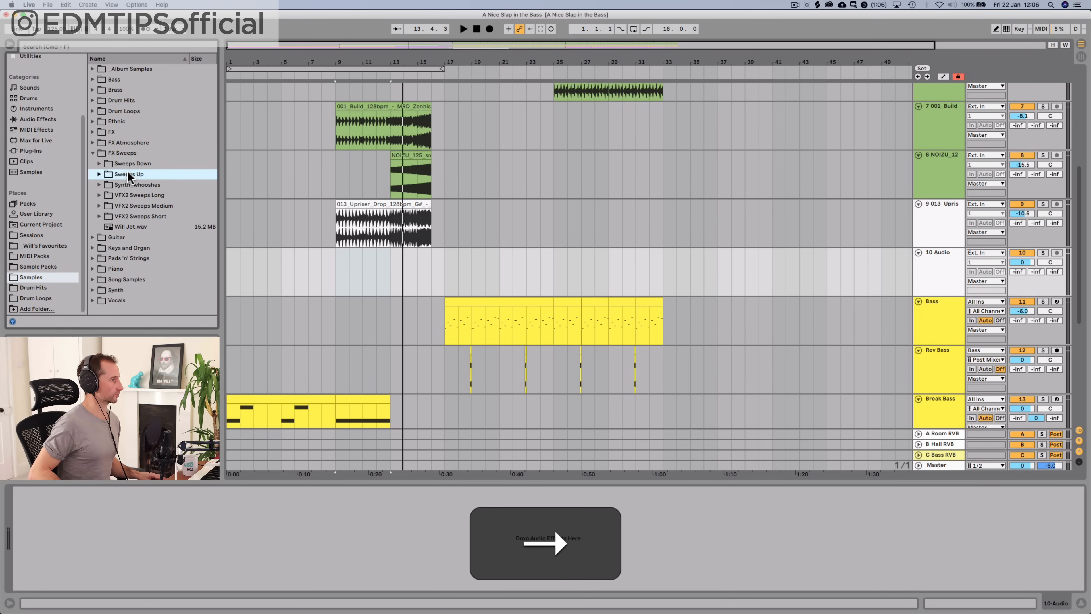
key(Right)
Audition samples throughout the Sweeps Up folder, from the Reverse and Synth Riser files to the VMH1 FX files
scroll(134, 210, down, 5)
click(133, 211)
scroll(143, 217, down, 8)
scroll(142, 211, down, 2)
click(143, 213)
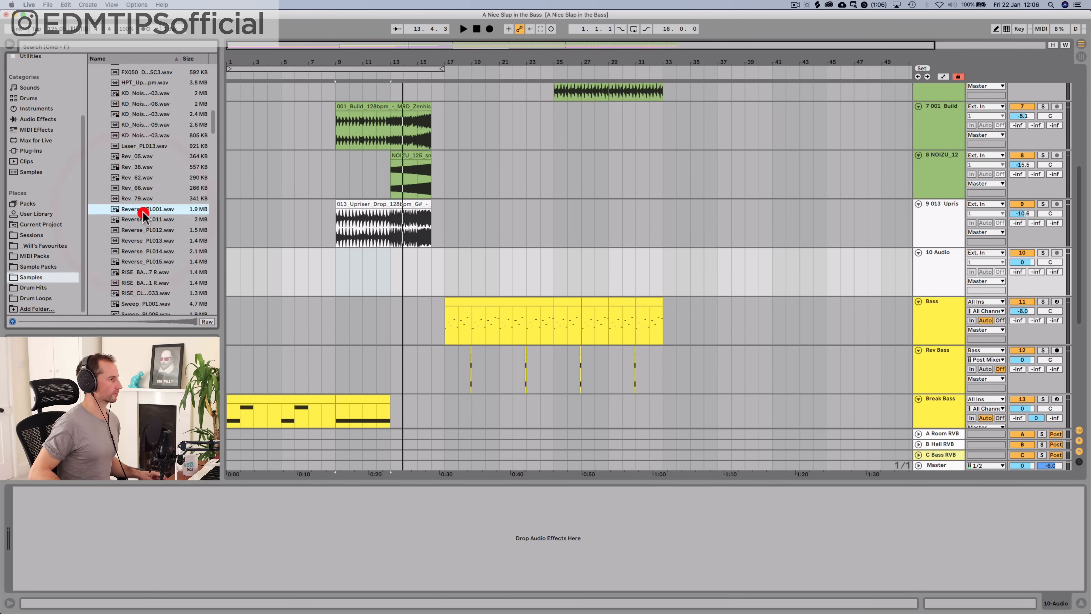
scroll(143, 214, down, 10)
click(144, 217)
scroll(144, 218, down, 6)
click(145, 219)
scroll(144, 219, down, 7)
click(144, 220)
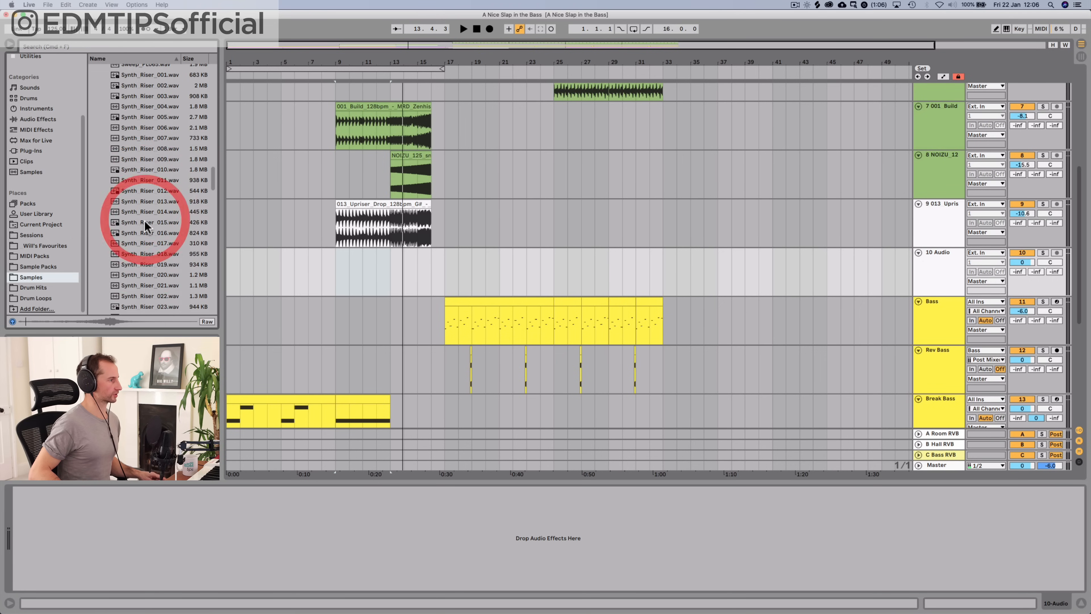
scroll(144, 221, down, 8)
click(145, 225)
scroll(145, 226, down, 8)
click(145, 226)
scroll(144, 232, down, 15)
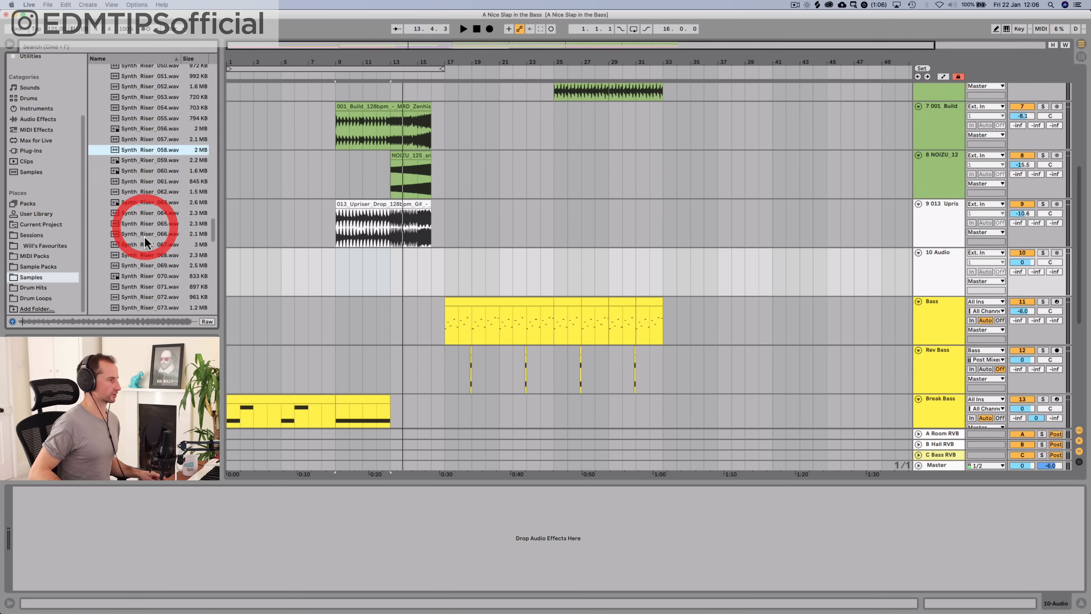
key(Up)
key(Up)
key(Up)
key(Up)
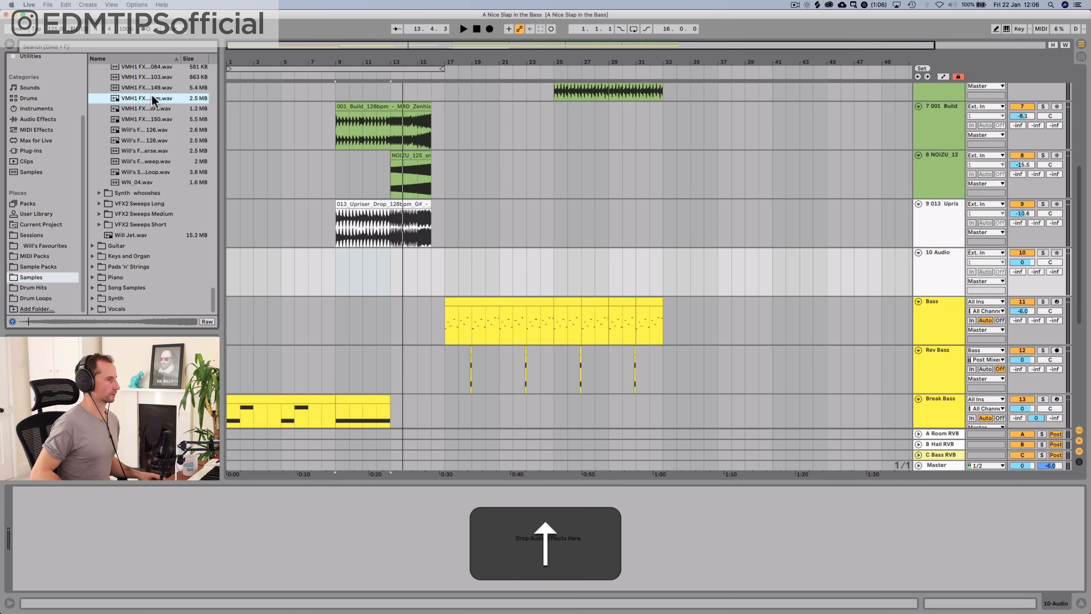
Place VMH1 FX Sounds 150 medium on the empty audio track at bar 9 and turn off warping for the clip
drag(152, 98, 330, 273)
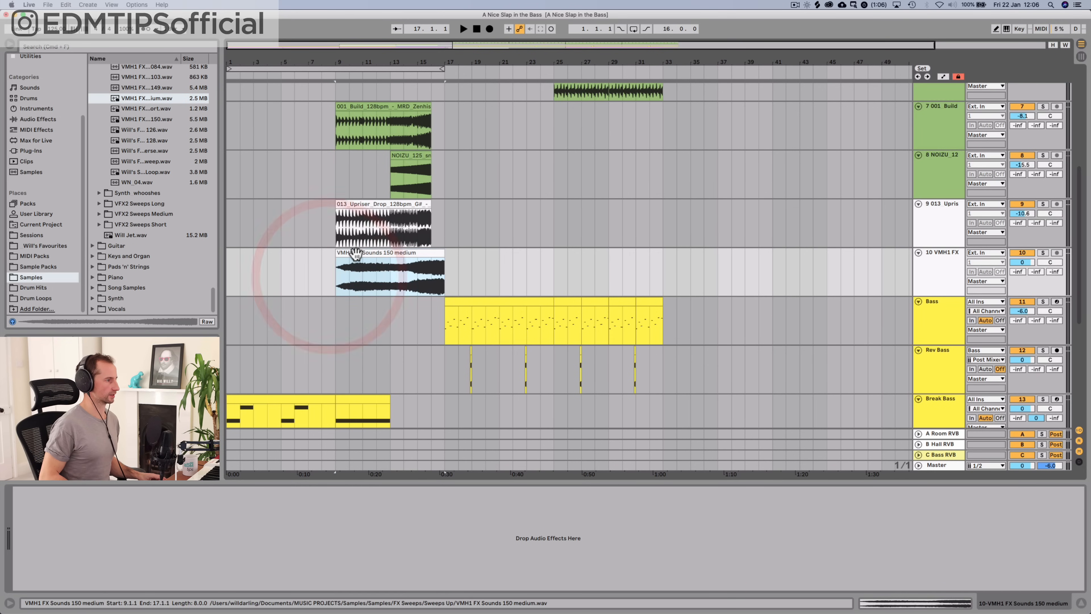
double_click(360, 252)
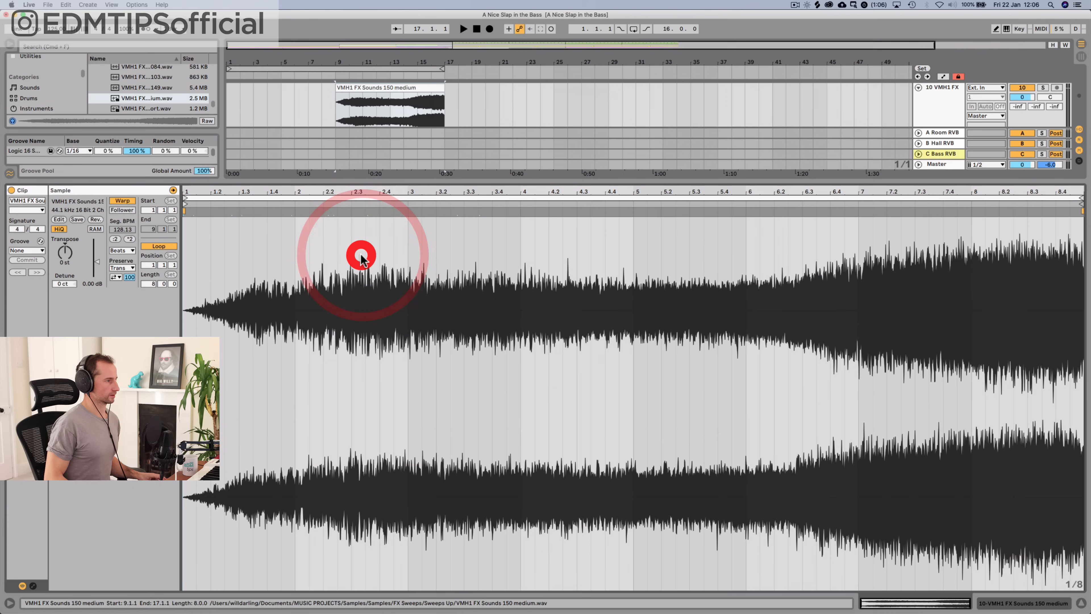
click(124, 200)
key(shift+Tab)
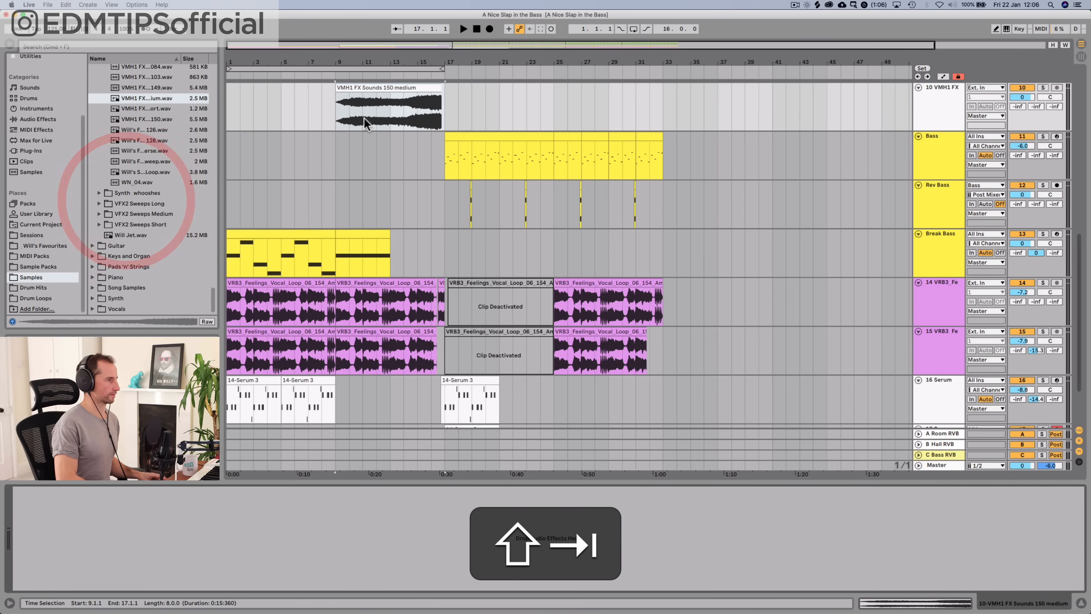
During playback from bar 8, move the VMH1 FX sweep one beat earlier on its own track and set the track's volume to -15.2 dB
click(322, 79)
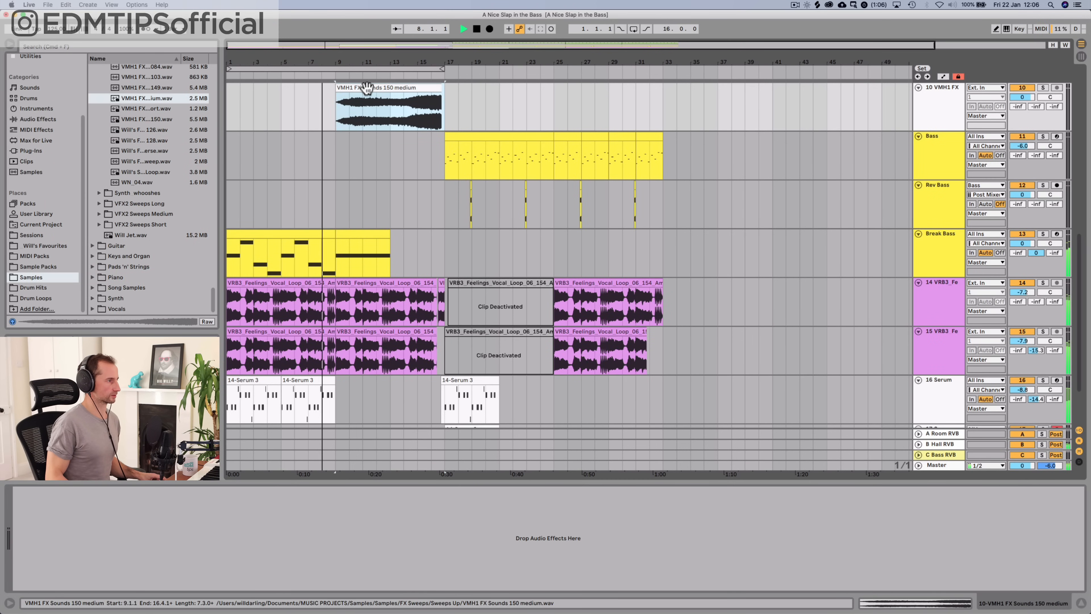
drag(367, 88, 364, 89)
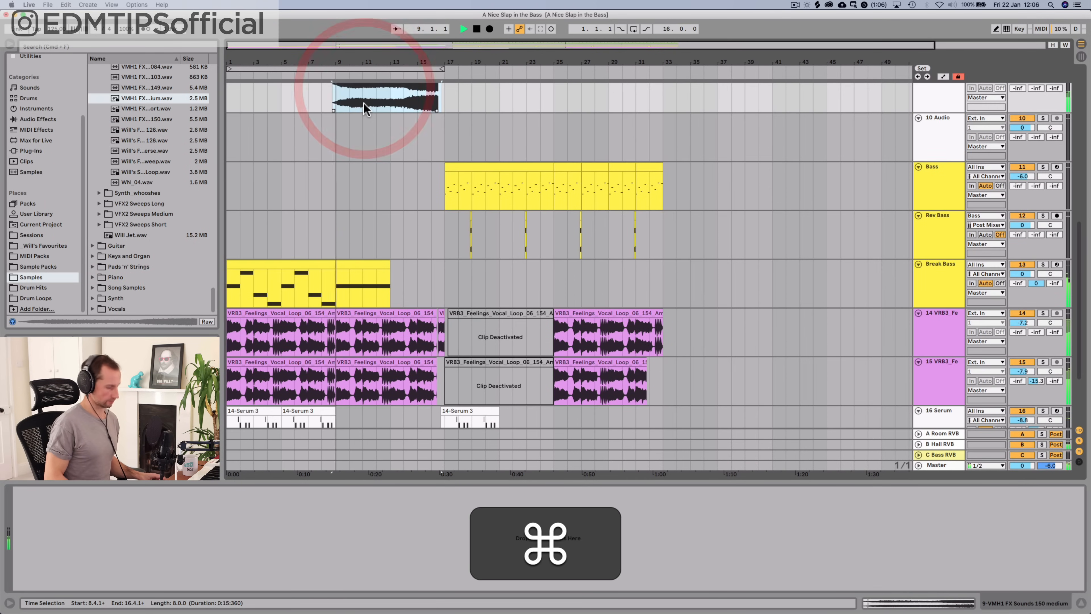
key(super+z)
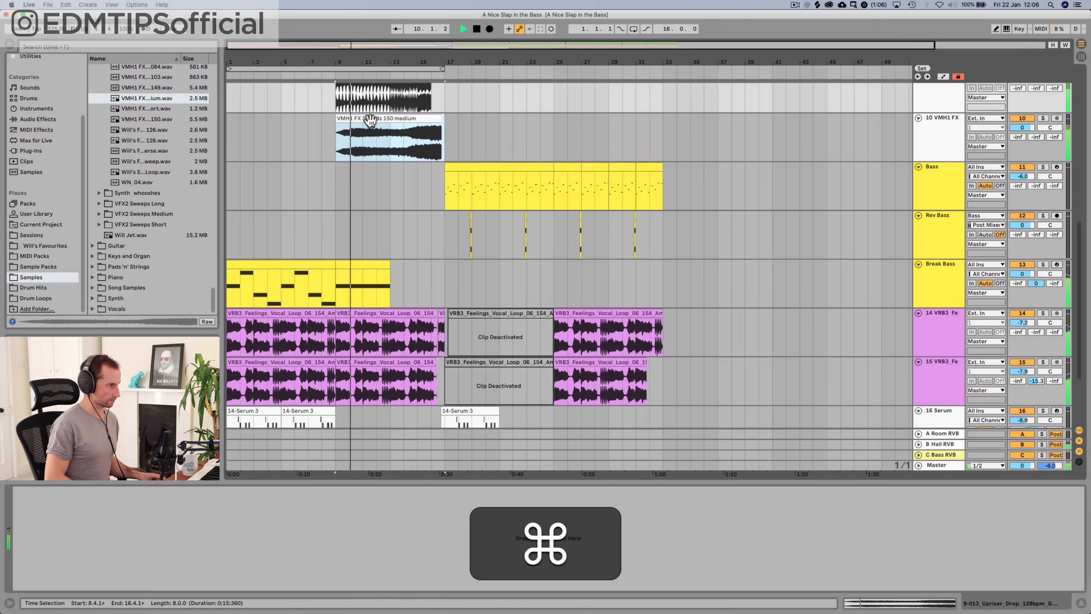
drag(371, 121, 369, 121)
drag(1022, 127, 1023, 130)
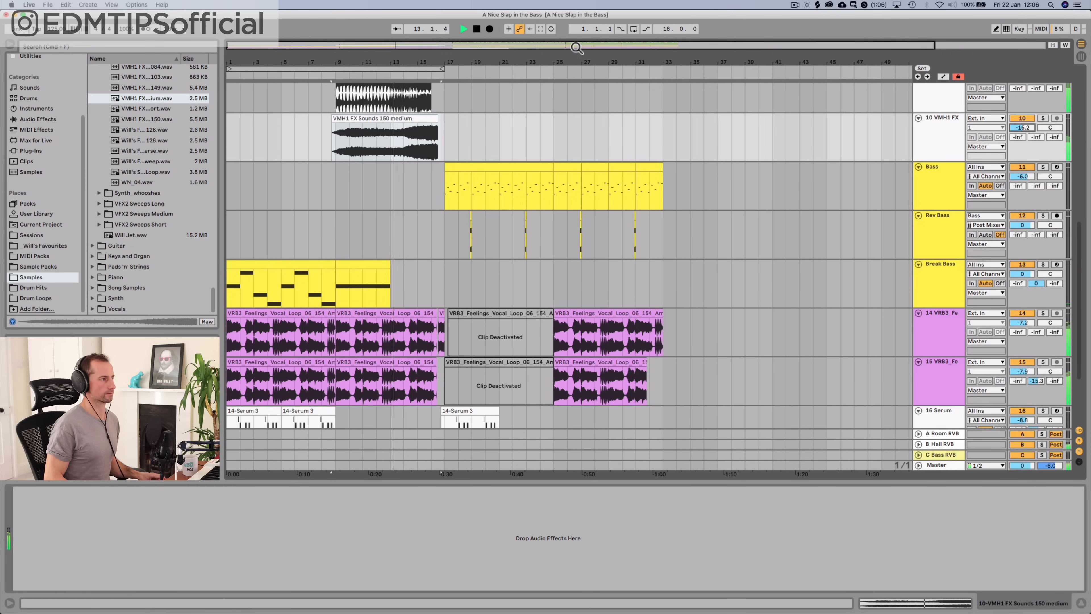
Shorten the end of the VMH1 FX sweep clip so that it stops at bar 16 with the other build-up clips
drag(426, 62, 426, 105)
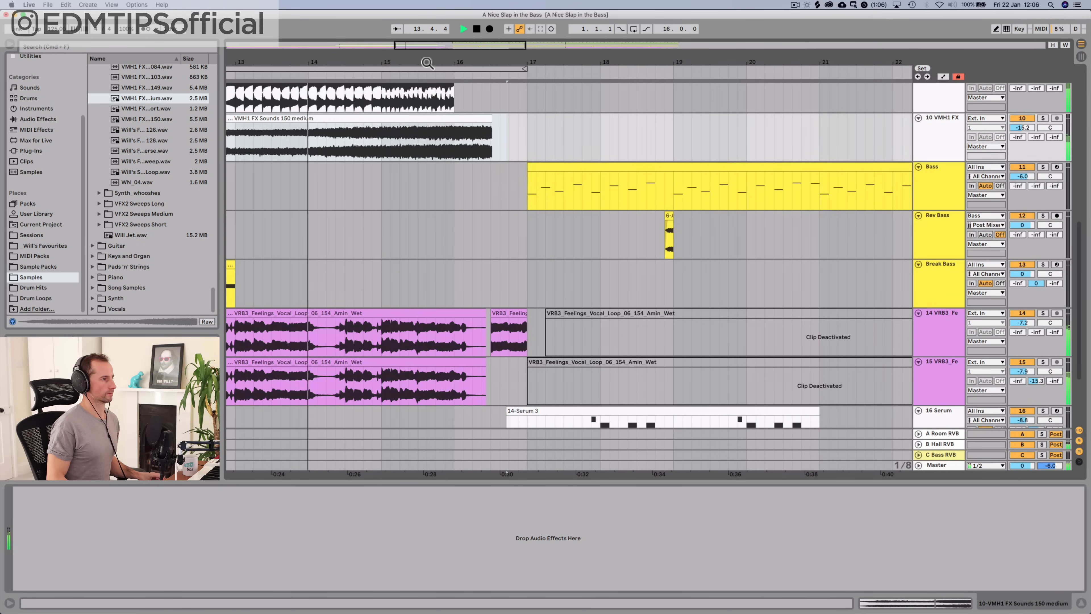
click(462, 141)
click(483, 140)
drag(495, 123, 451, 124)
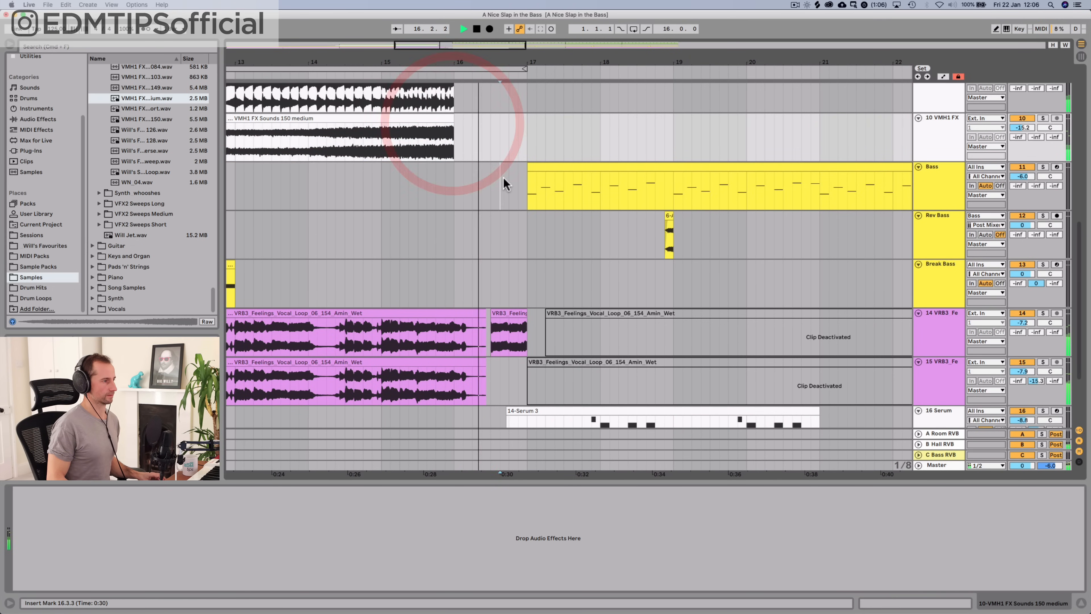
Stop playback and insert a new audio track directly below the Shuffle track
click(500, 178)
scroll(521, 194, up, 3)
scroll(614, 207, up, 4)
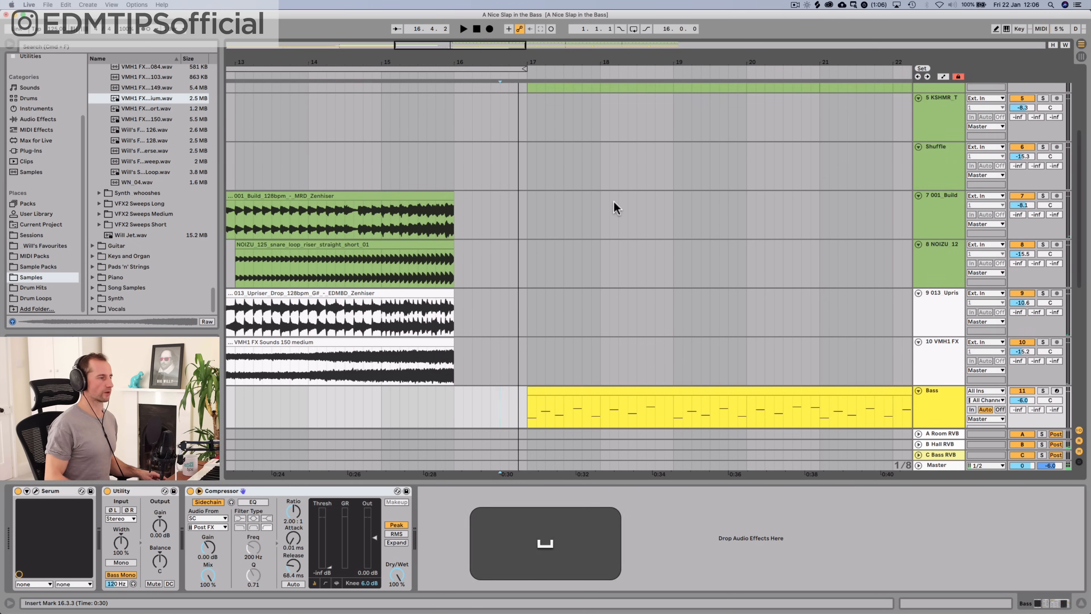
click(918, 170)
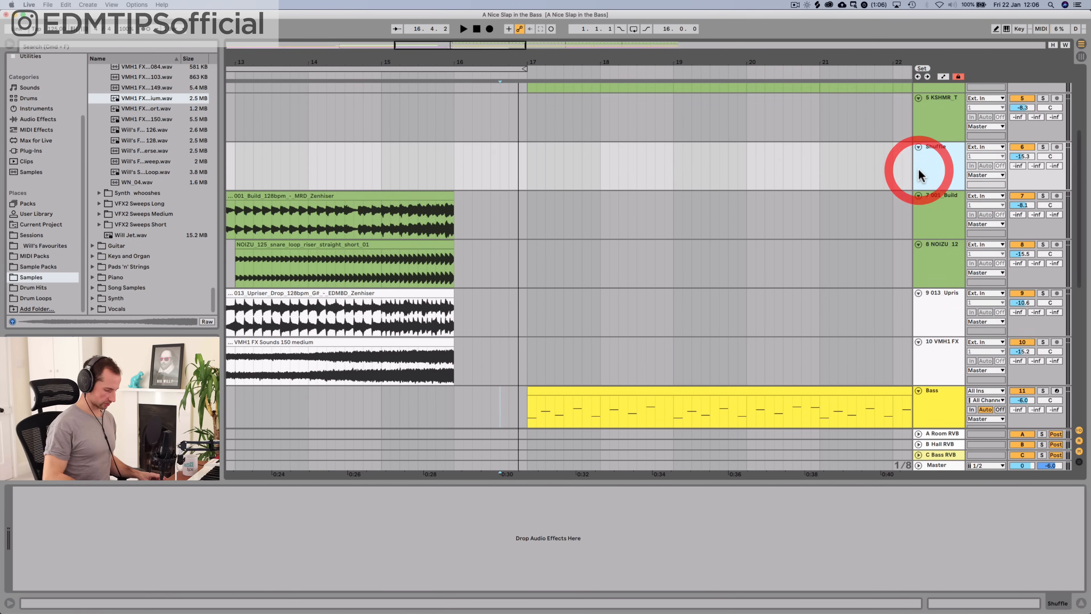
key(ctrl+t)
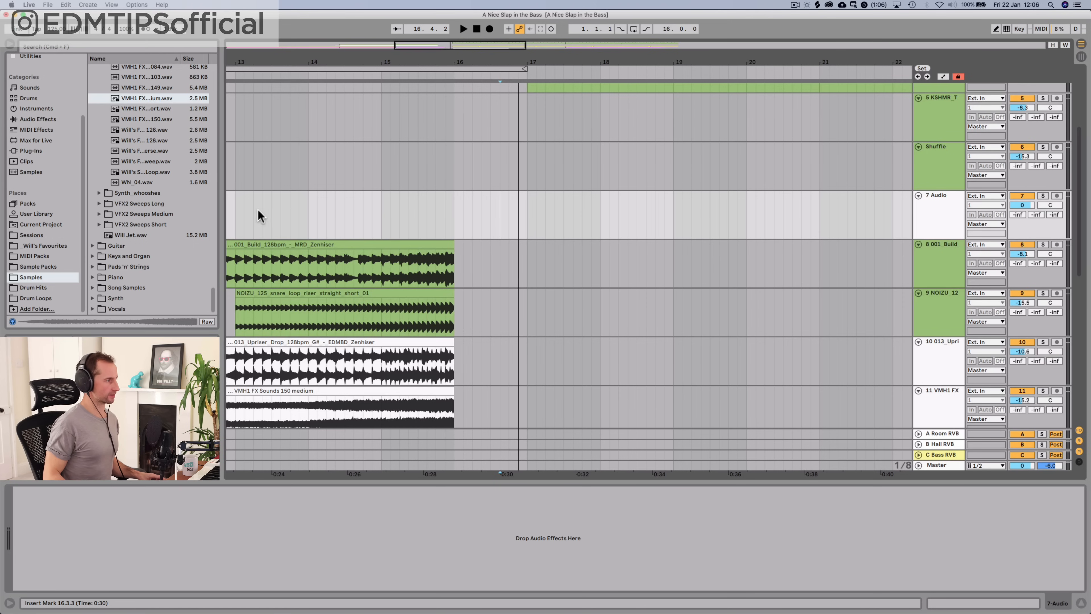
Switch to Splice, search the sample library for percussion, and limit the results to one-shots
key(alt+space)
text(splice)
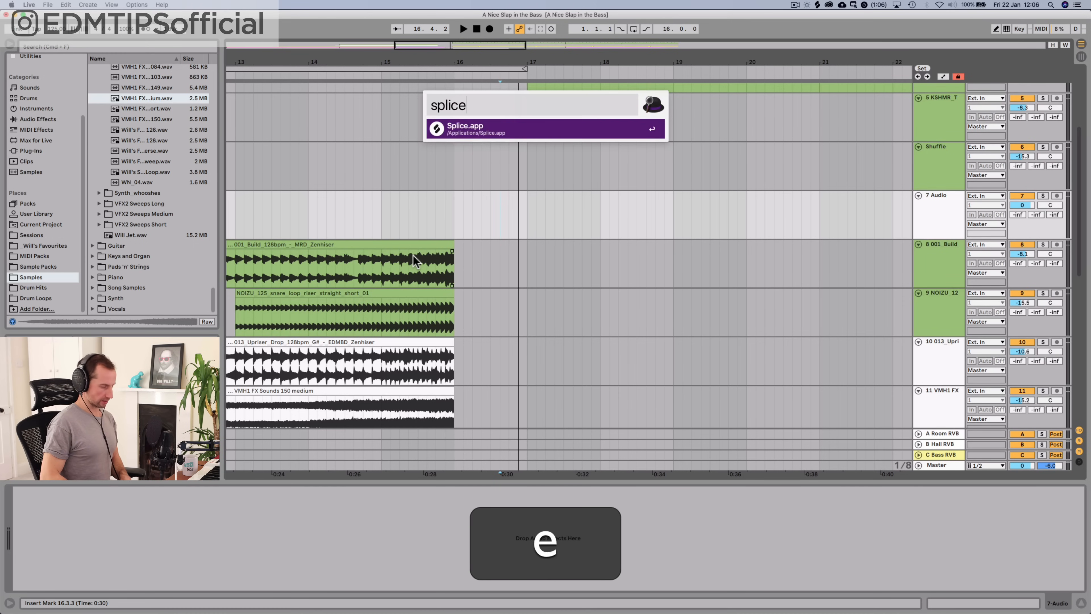
key(Return)
double_click(708, 68)
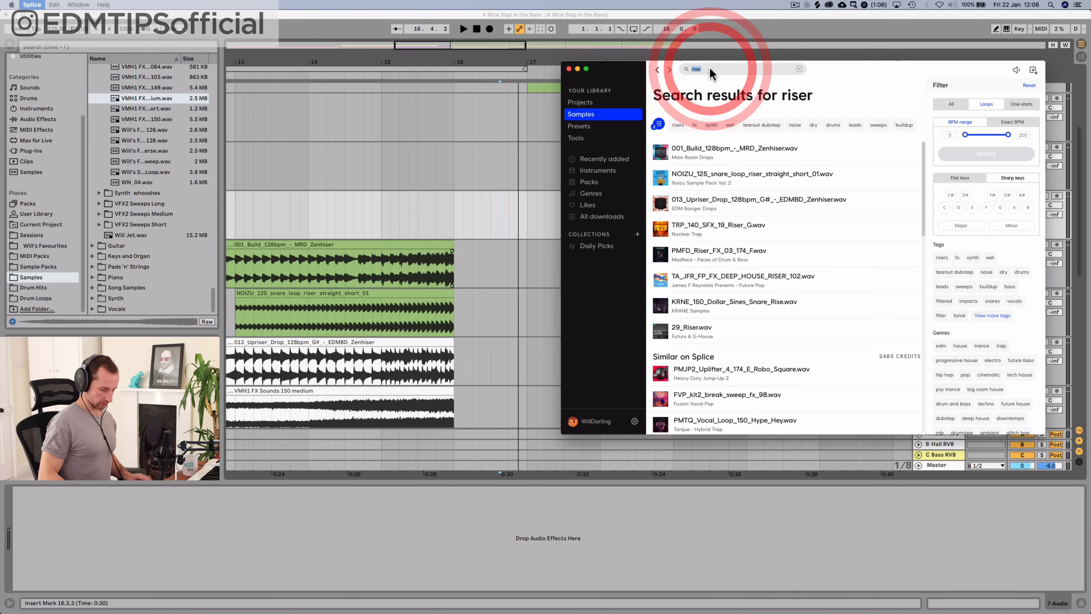
text(percussion)
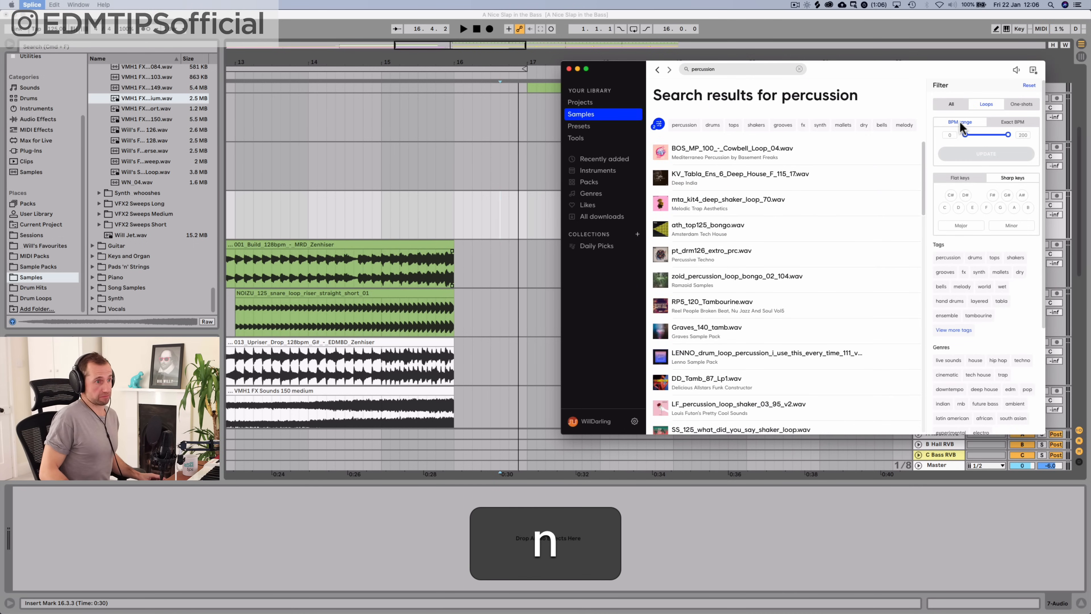
click(1021, 108)
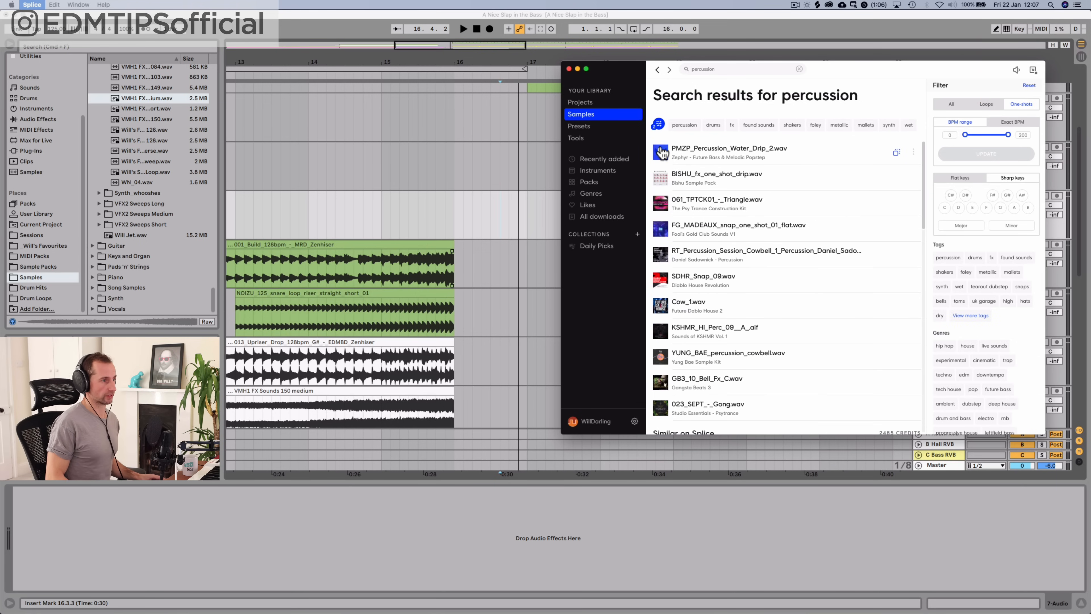
Audition the percussion one-shots and place the RT_Percussion_Session_Cowbell_1 sample on the new audio track at bar 16 in Ableton Live
click(660, 176)
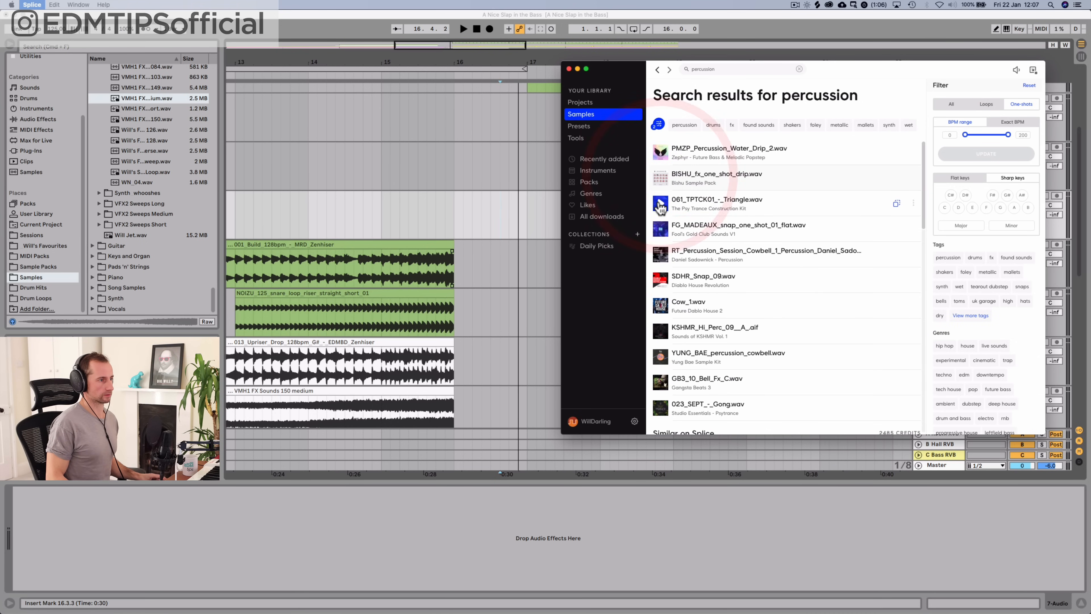
click(660, 229)
click(660, 254)
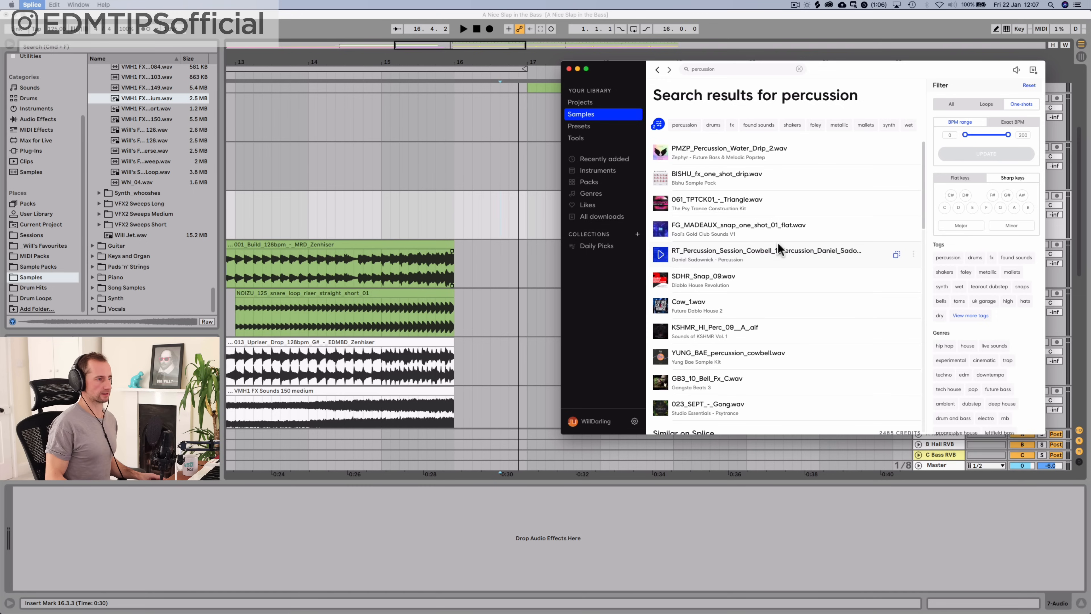
drag(771, 258, 454, 222)
click(454, 222)
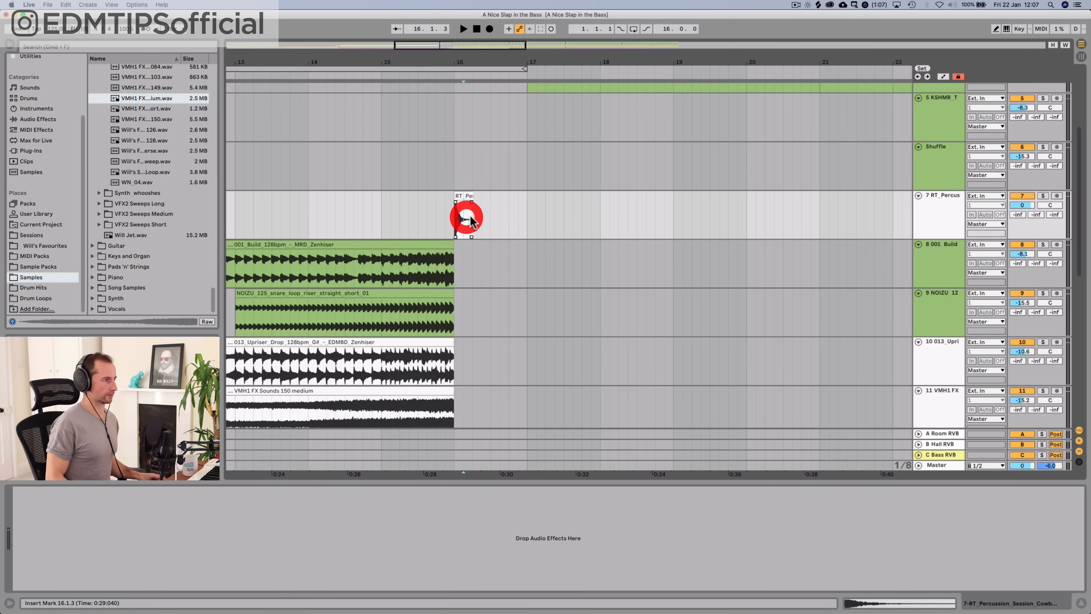
Duplicate the cowbell clip twice for three consecutive hits from bar 16, and set its track volume to -16.3 dB, checking with playback
click(454, 220)
key(super+d)
key(super+d)
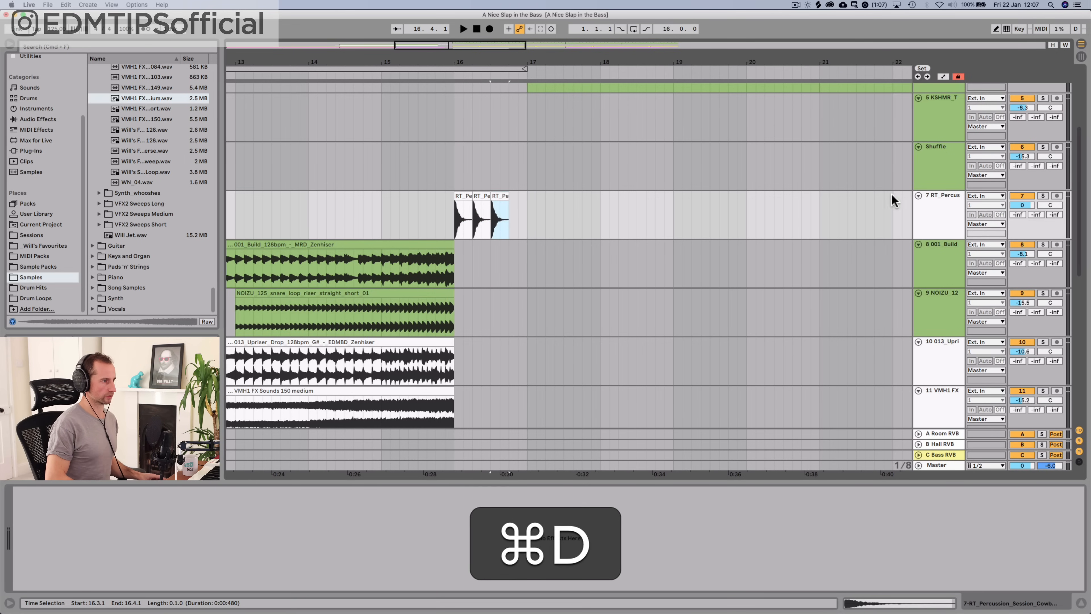
drag(1022, 205, 1022, 221)
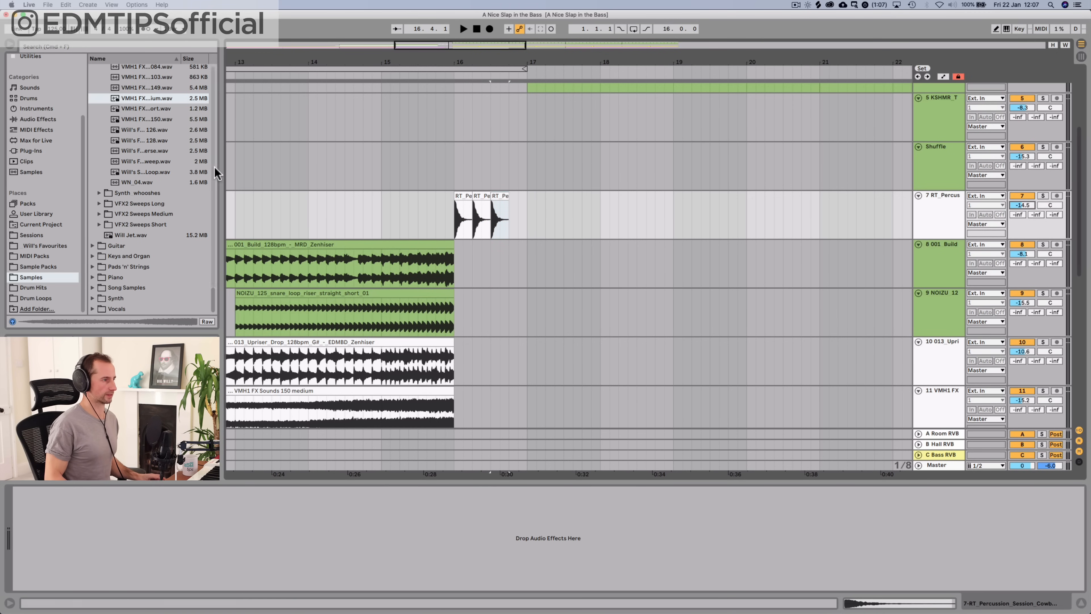
click(362, 75)
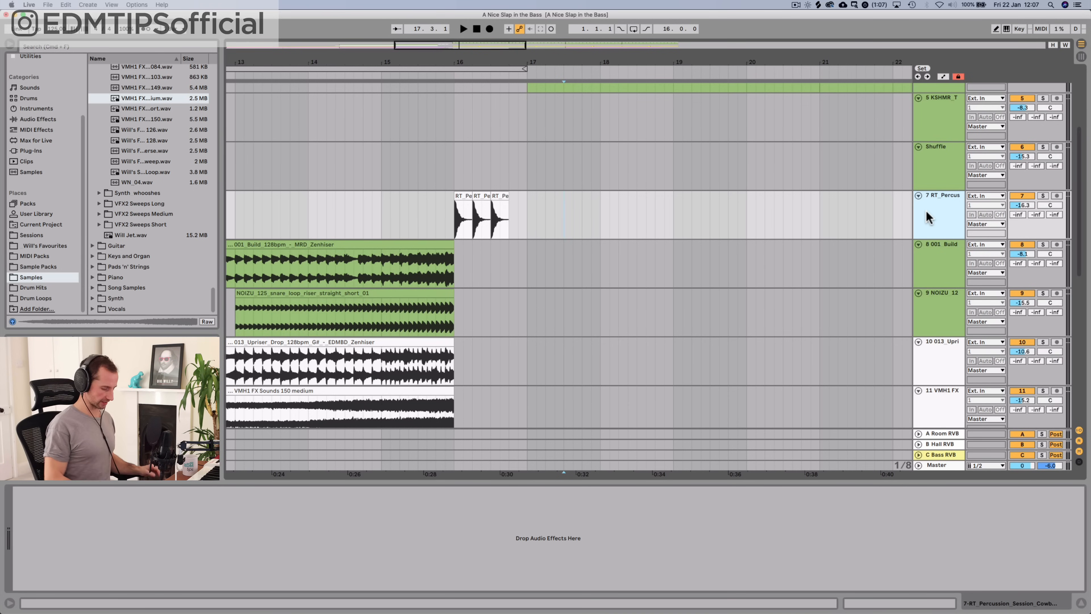
Insert an audio track below the cowbell track and open VEH3 Fill Ins 128BPM under Drum Rolls / Intros in Drum Loops
key(super+t)
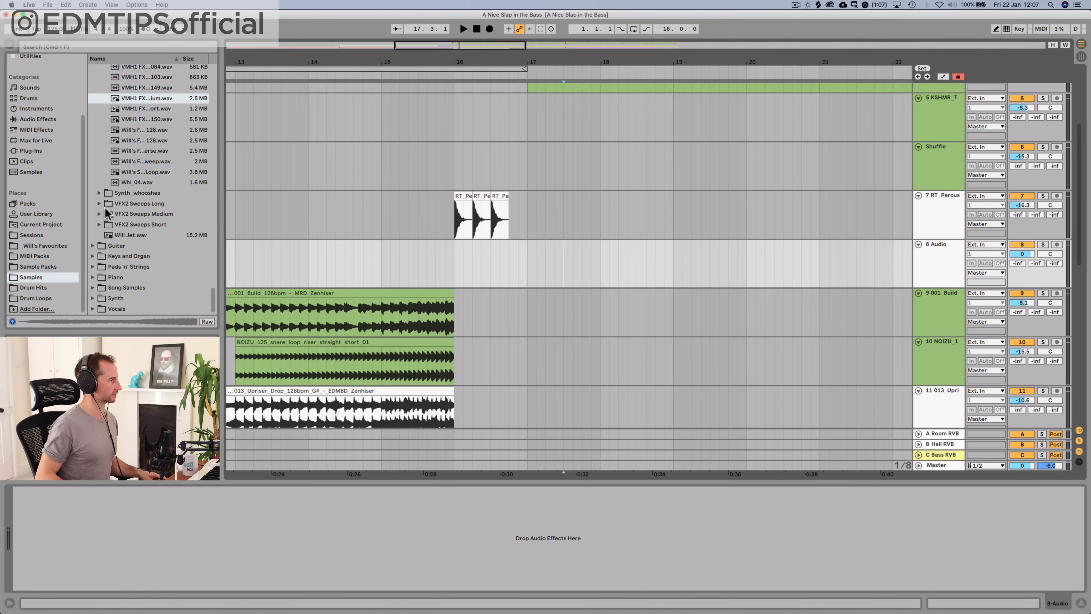
click(41, 296)
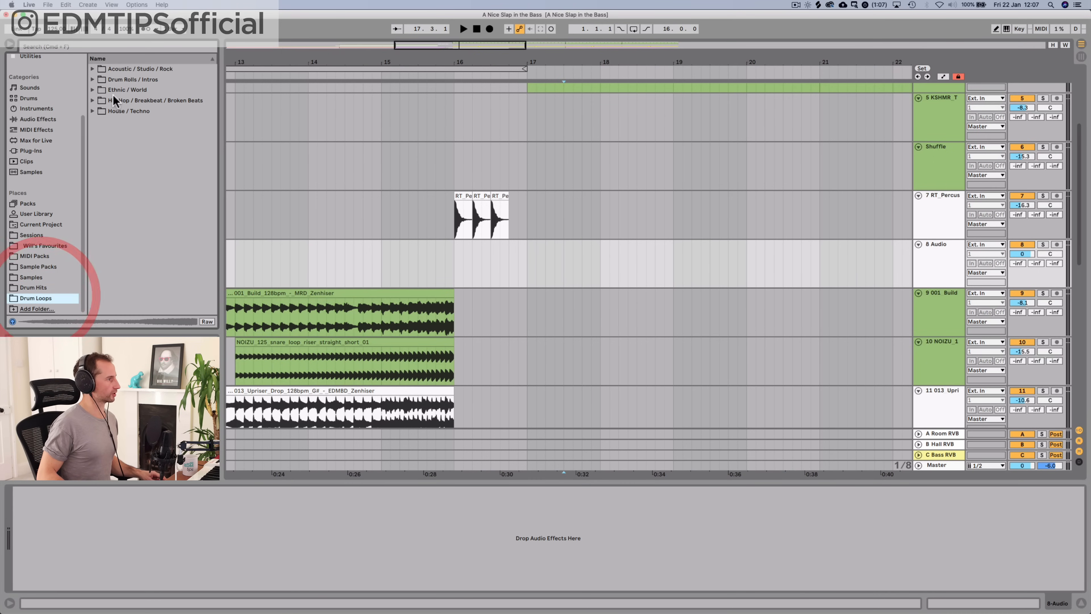
click(107, 80)
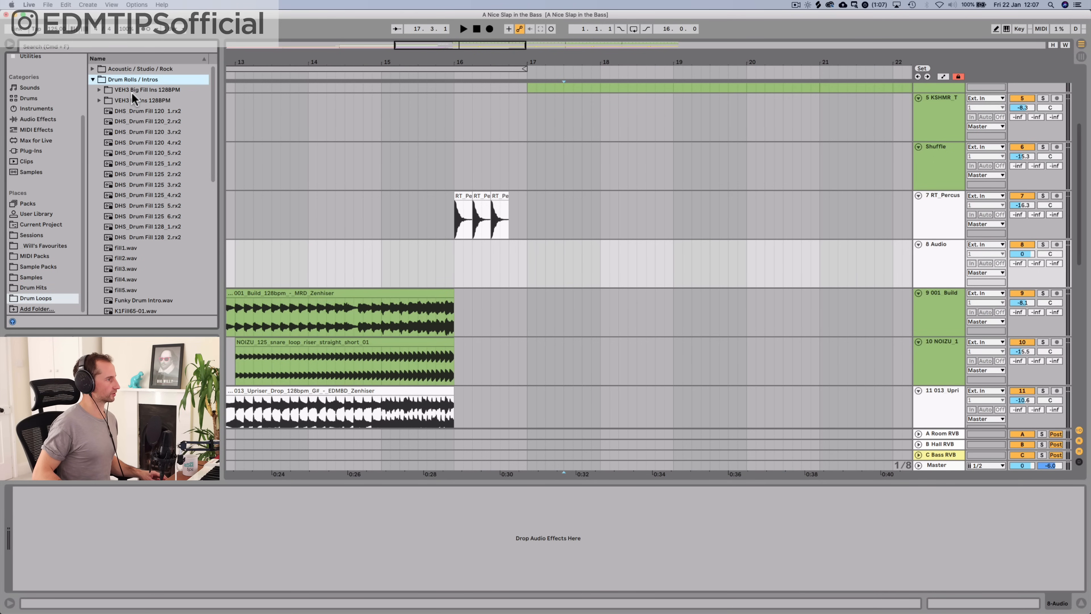
click(132, 99)
Audition drum fills in the VEH3 Fill Ins 128BPM folder, from 004 through 081
click(146, 139)
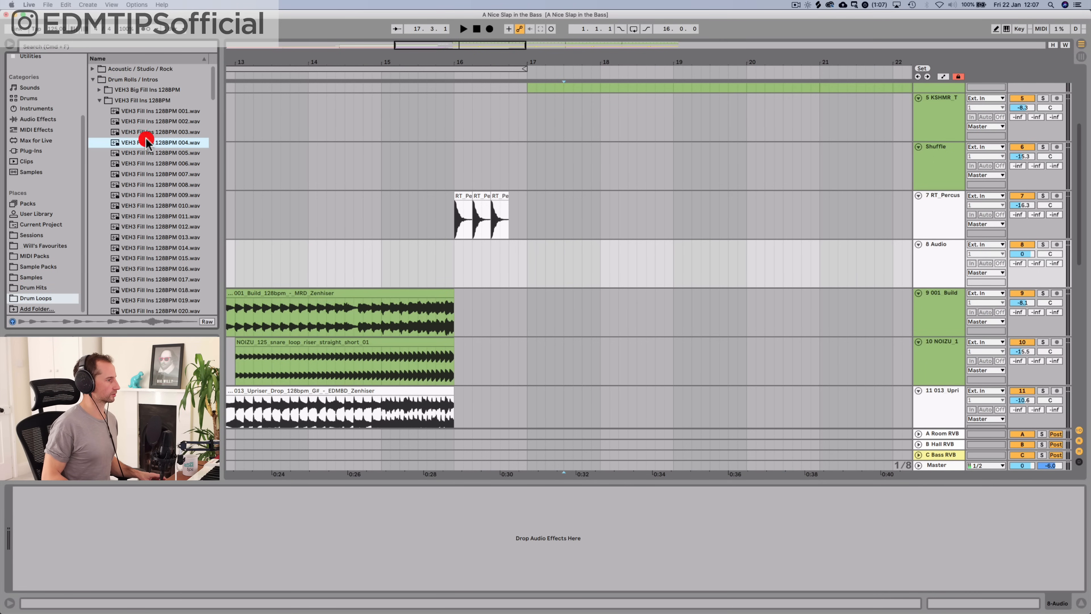
click(144, 182)
scroll(139, 193, down, 4)
click(134, 202)
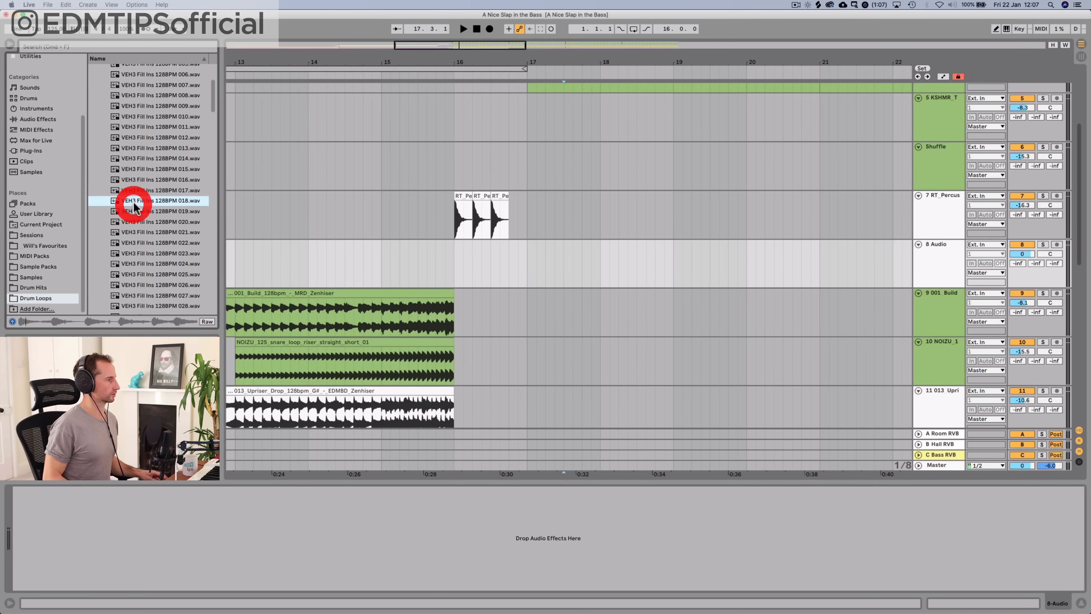
scroll(144, 185, down, 8)
click(146, 185)
scroll(146, 175, down, 8)
click(155, 218)
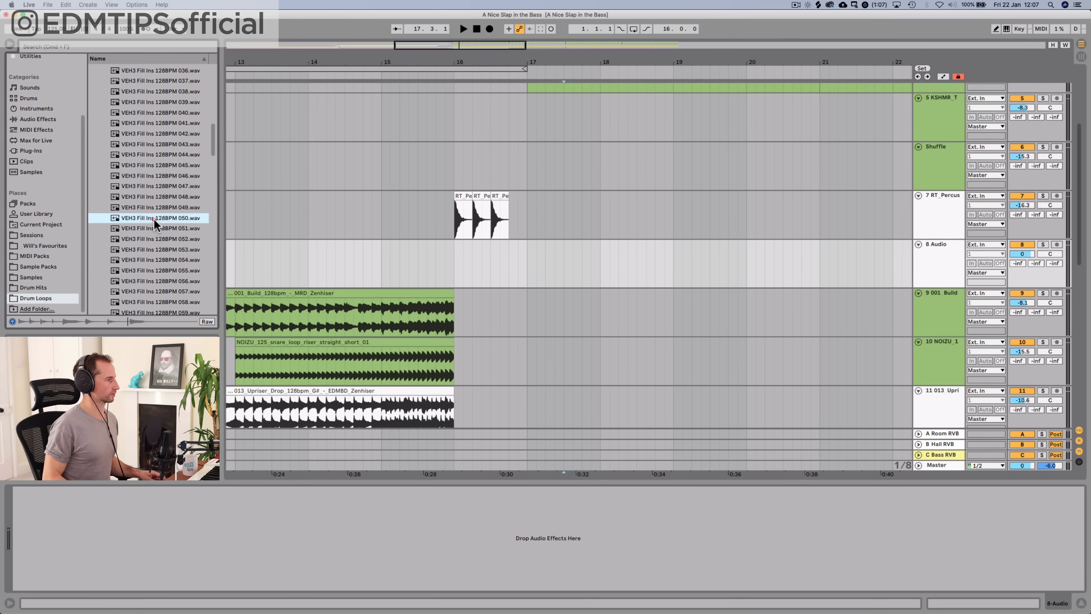
scroll(164, 191, down, 8)
scroll(164, 192, down, 3)
click(162, 242)
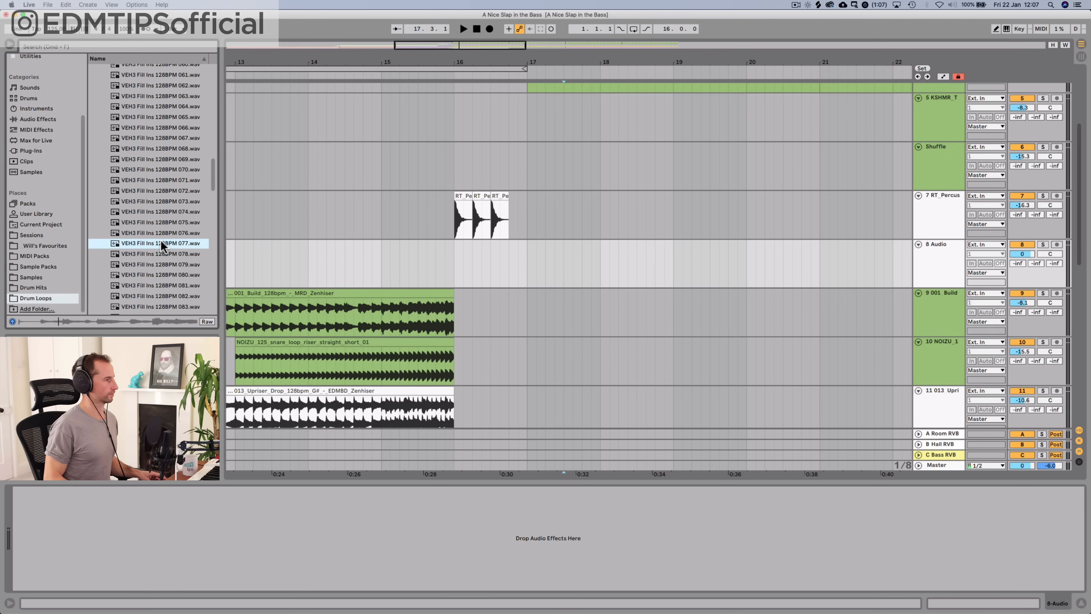
click(165, 283)
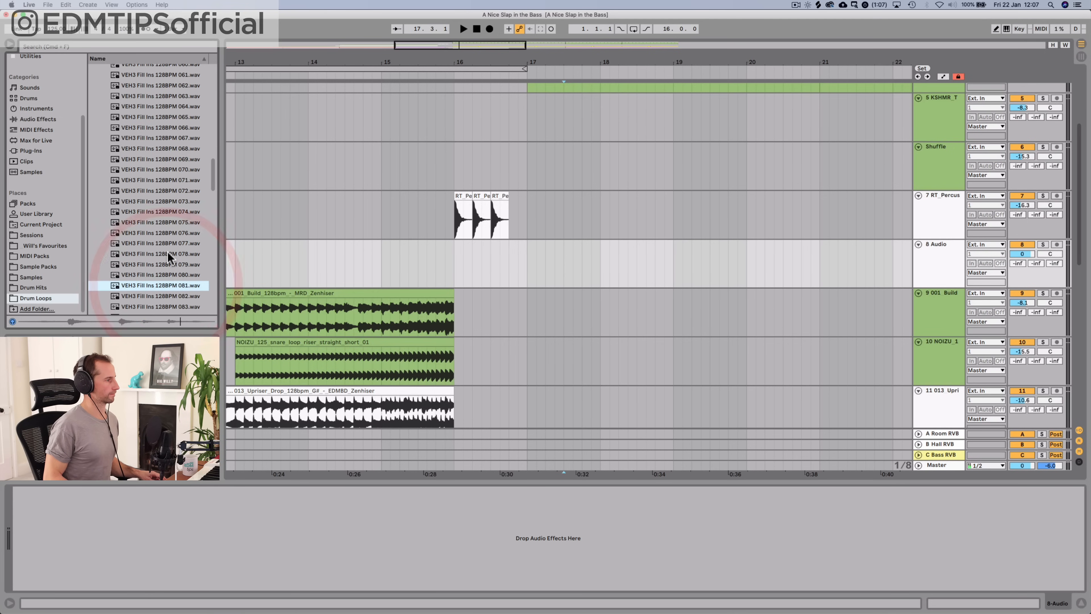
Place VEH3 Fill Ins 128BPM 081 on the new audio track at 16.3 and open the clip's sample view
drag(160, 285, 494, 263)
double_click(505, 240)
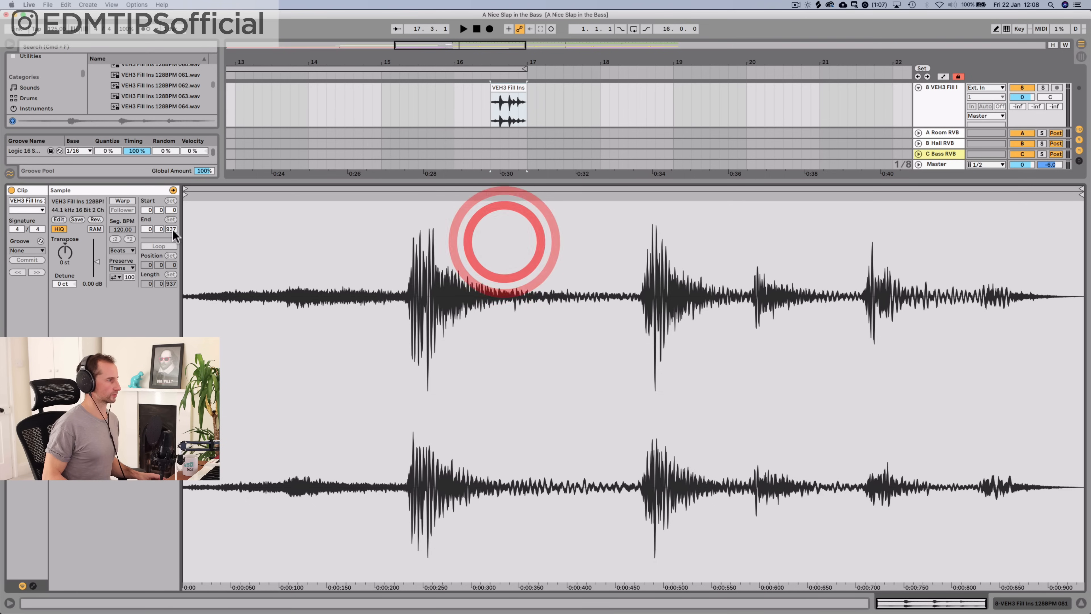
Turn on warping for the VEH3 Fill Ins clip and set its segment BPM to 128
click(119, 201)
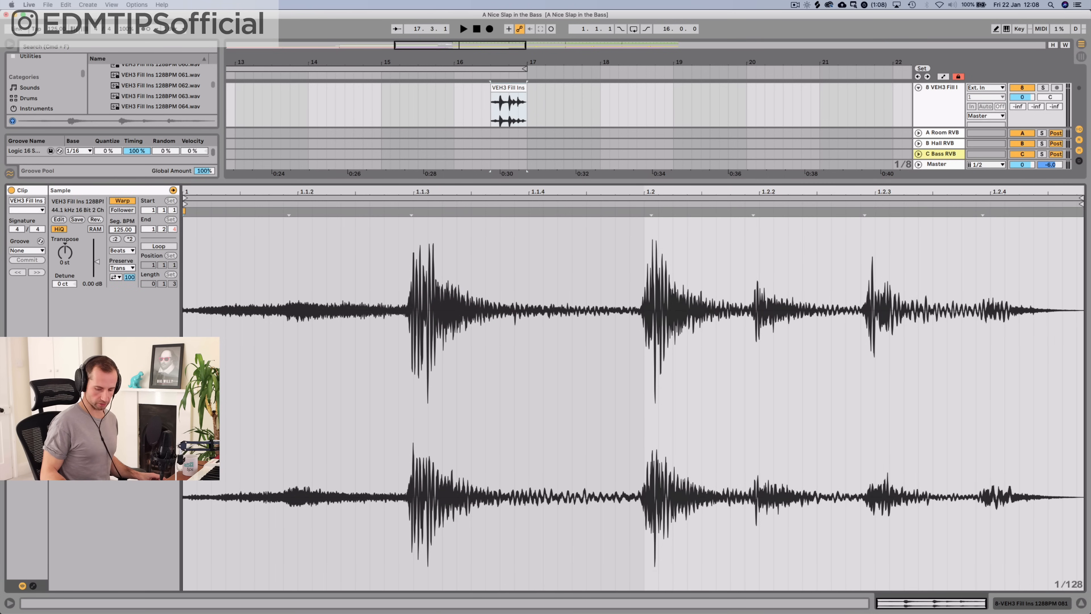
click(114, 230)
text(128)
key(Return)
key(shift+Tab)
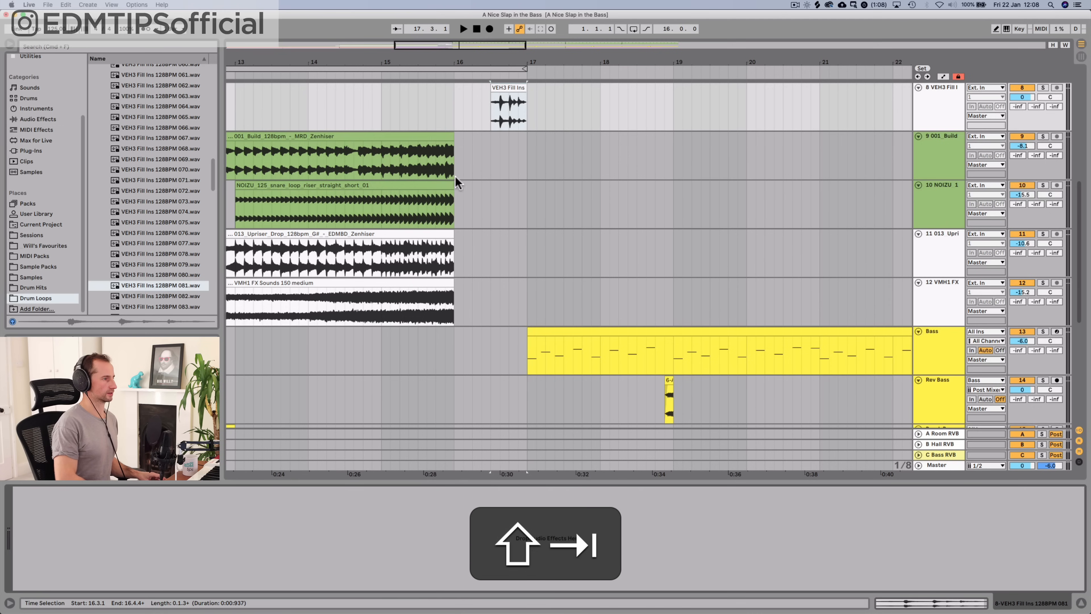
Play the end of the build-up into the drop to hear the drum fill against the cowbell hits
key(space)
click(383, 74)
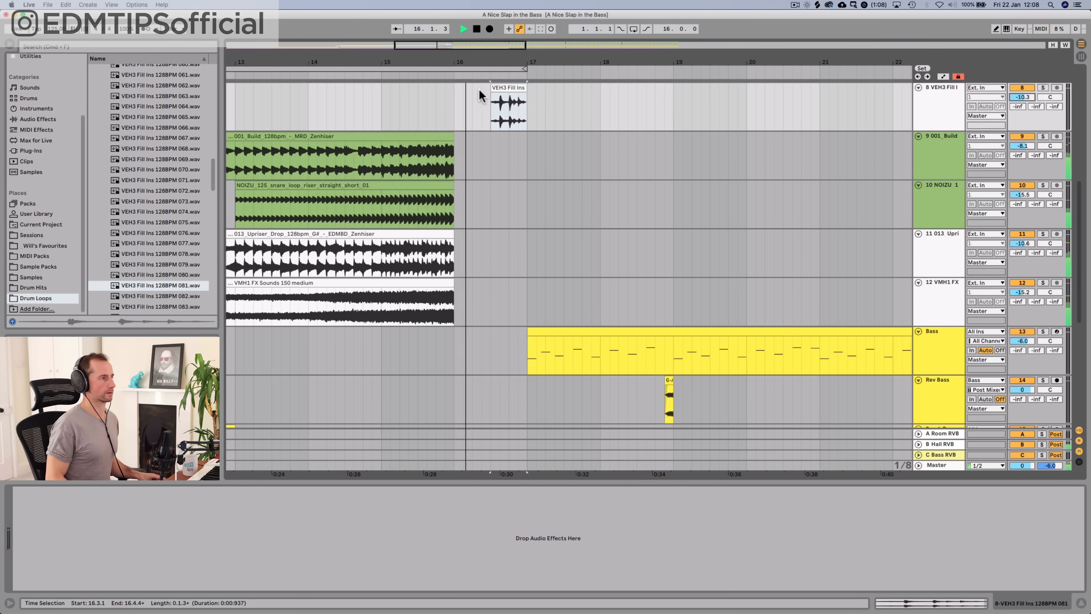
click(495, 87)
scroll(535, 118, up, 5)
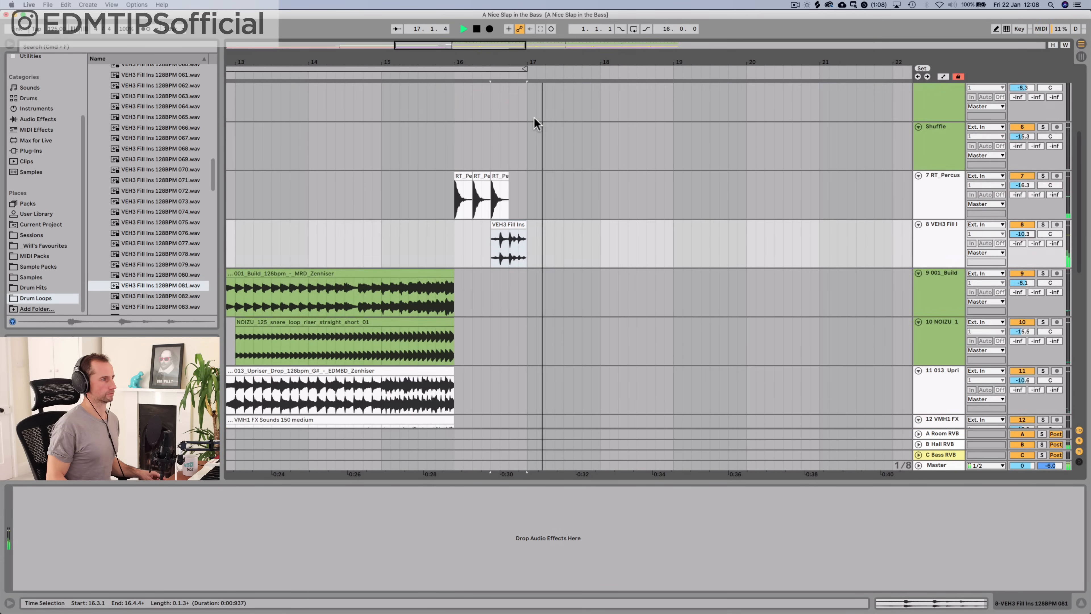
key(space)
Split the drum fill clip at 16.4.1 and raise the second part's clip gain to 13.6 dB
click(509, 241)
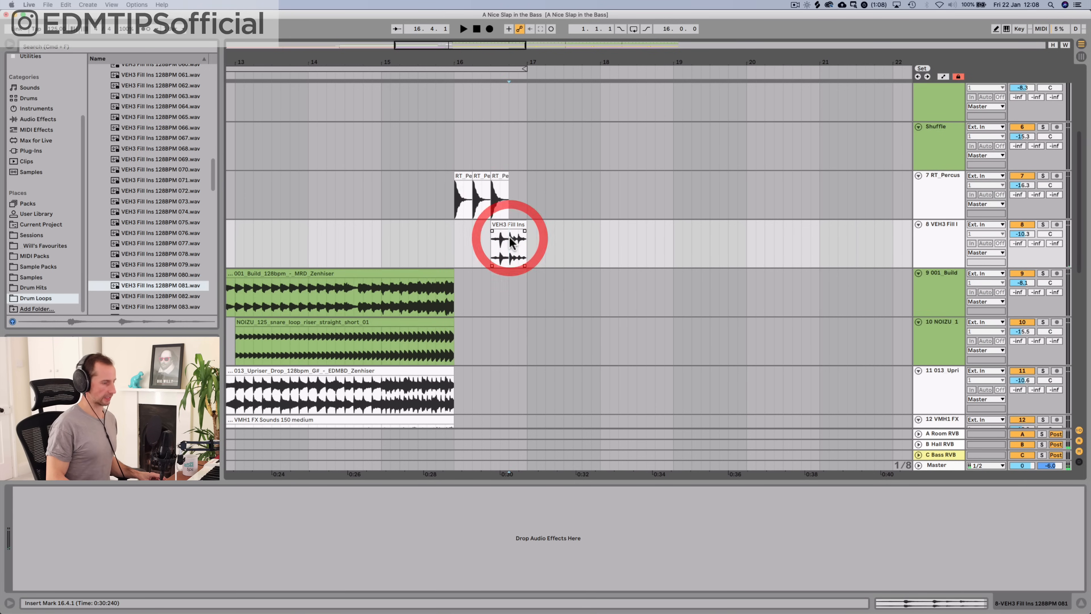
key(super+e)
double_click(516, 228)
key(space)
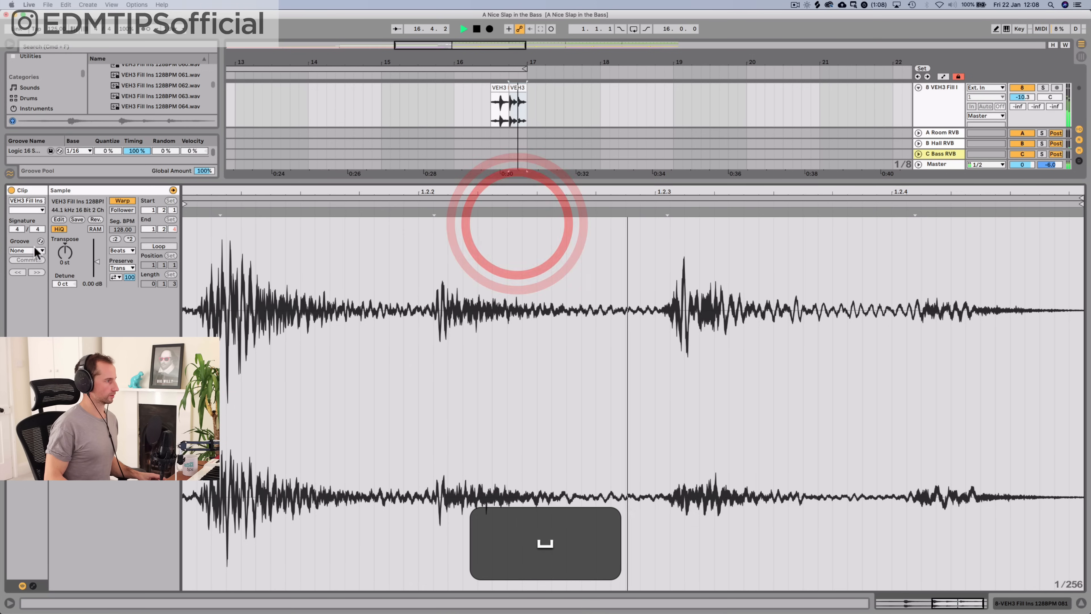
drag(97, 256, 99, 254)
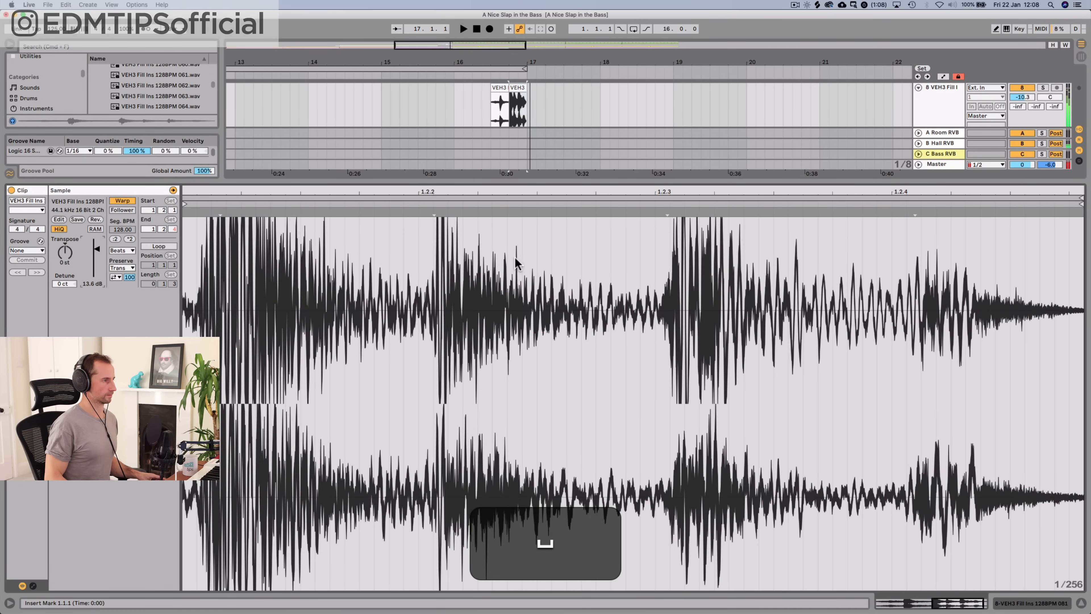
Lower the drum fill track's volume to -13.6 dB, checking it by playing the build-up into the drop
key(shift+Tab)
scroll(1020, 198, up, 5)
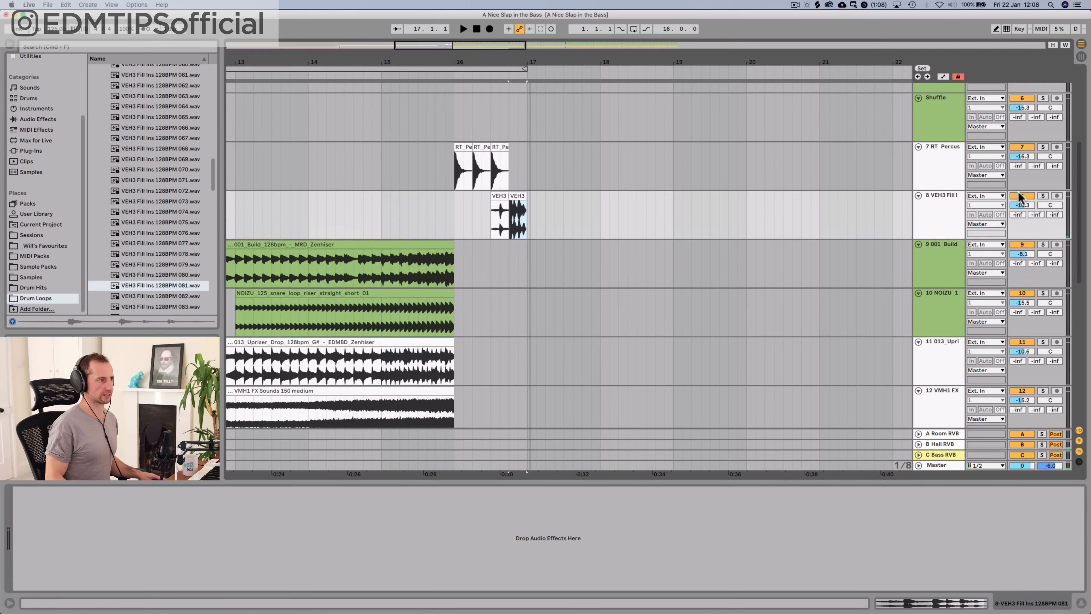
drag(1023, 205, 1022, 210)
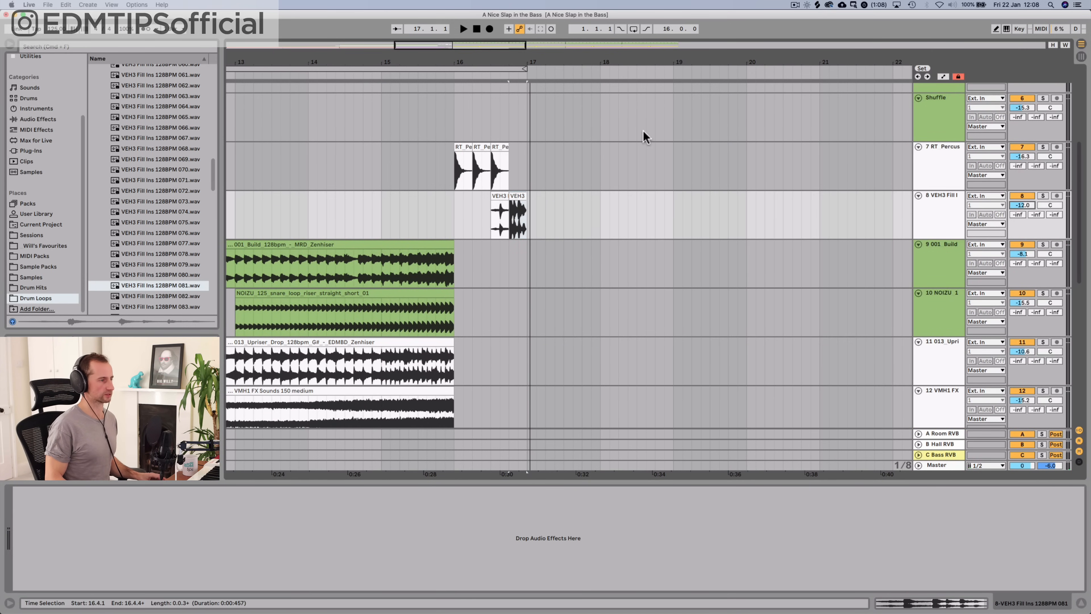
click(453, 67)
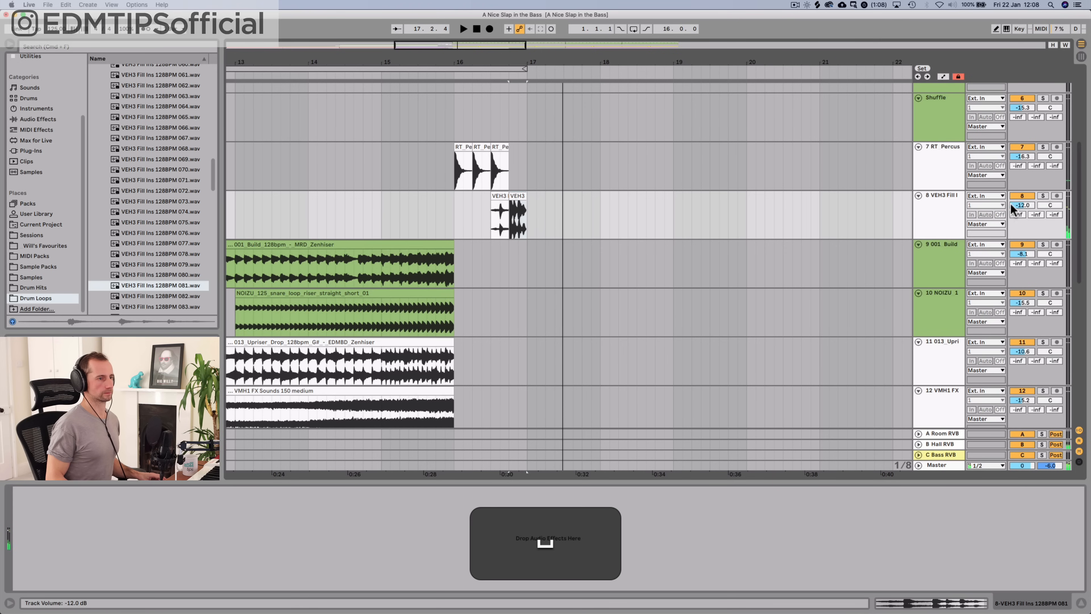
drag(1014, 204, 1014, 212)
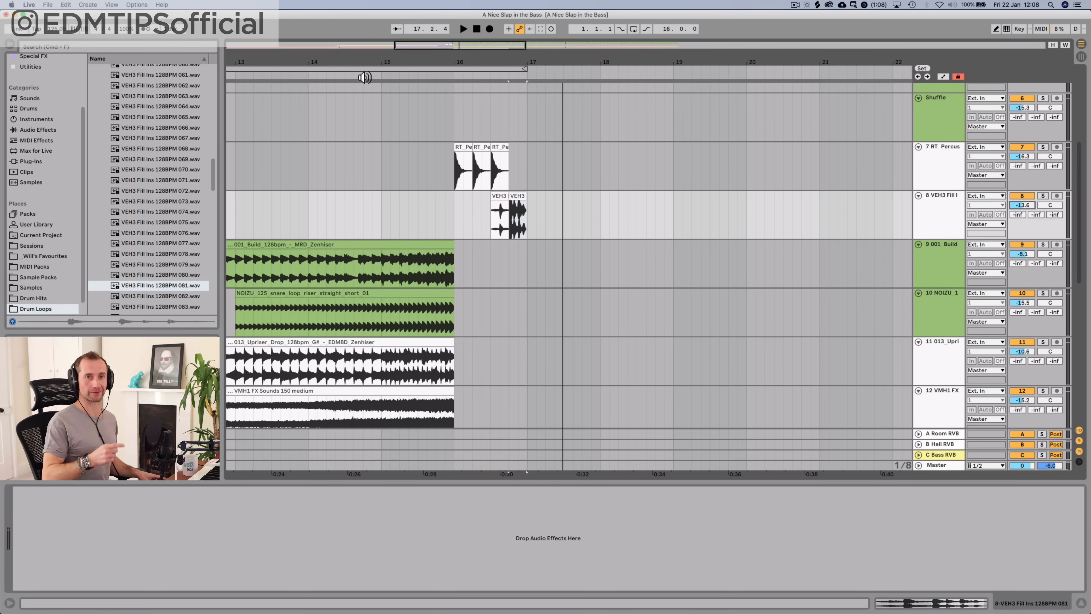
click(262, 73)
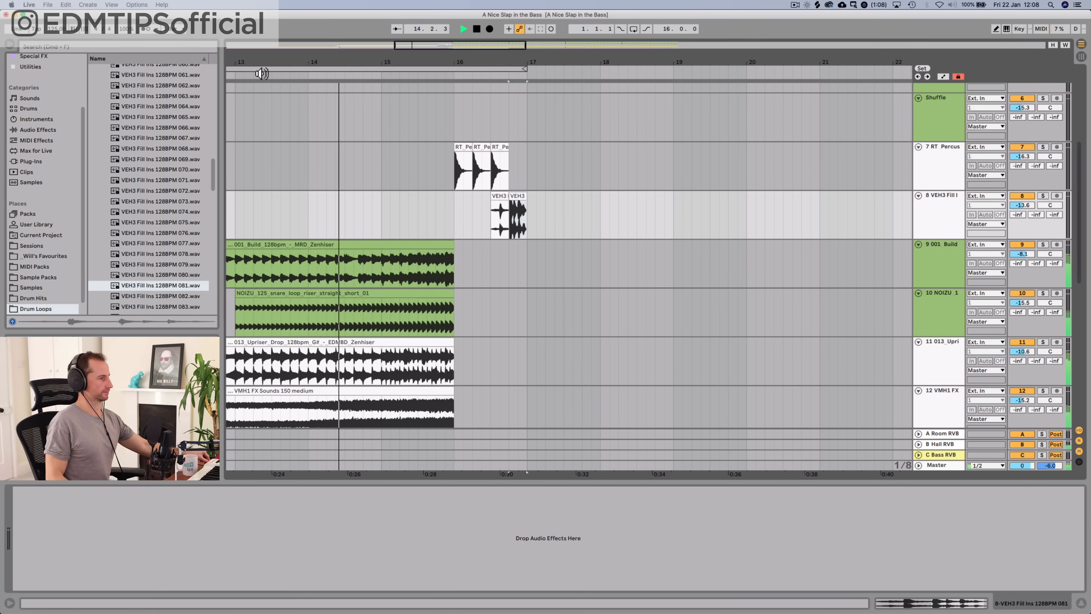
click(501, 153)
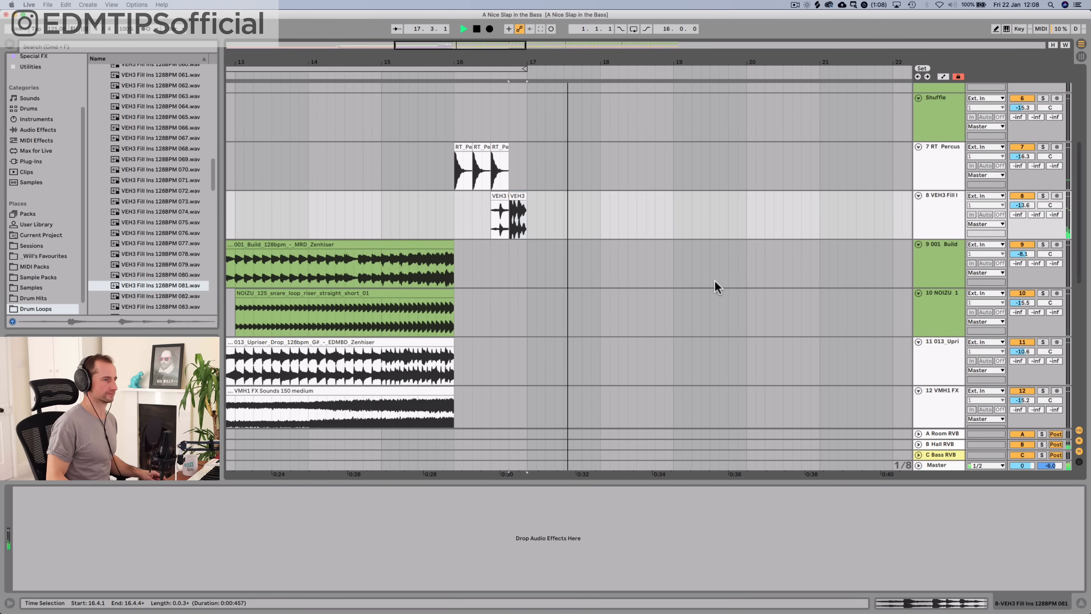
scroll(713, 277, up, 5)
scroll(709, 279, down, 10)
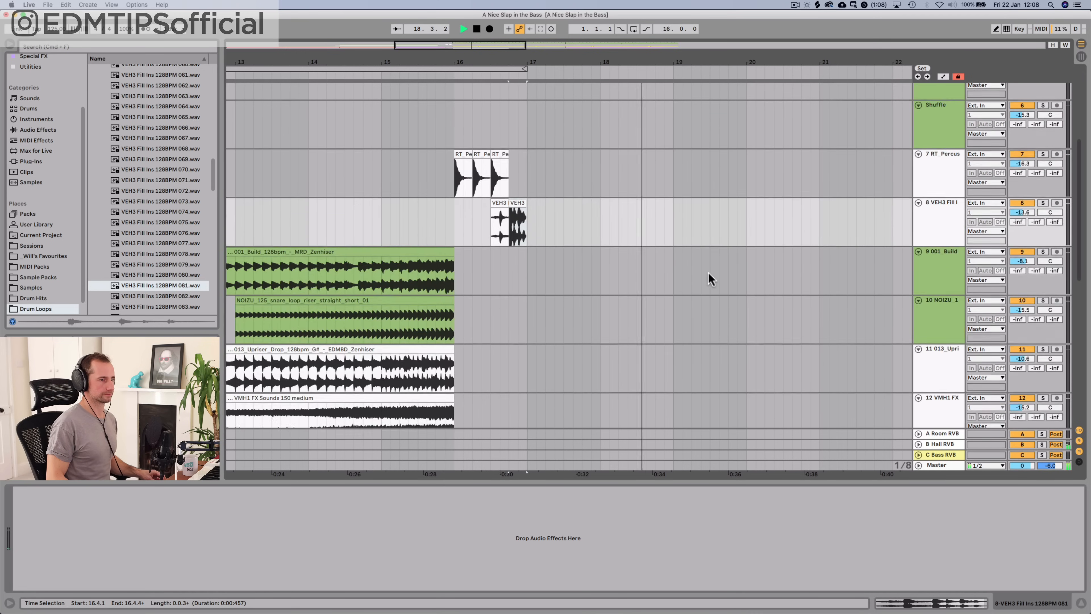
key(space)
Copy the sidechain Compressor from the Bass track and paste it after Serum on track 18 Serum
click(951, 189)
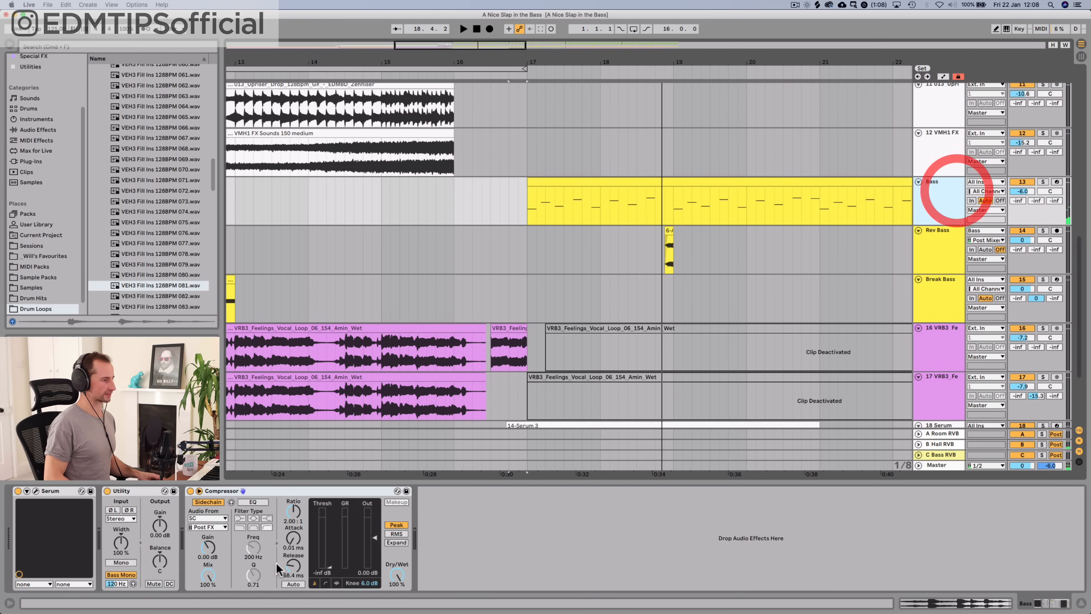
click(287, 489)
key(cmd+c)
scroll(711, 336, right, 2)
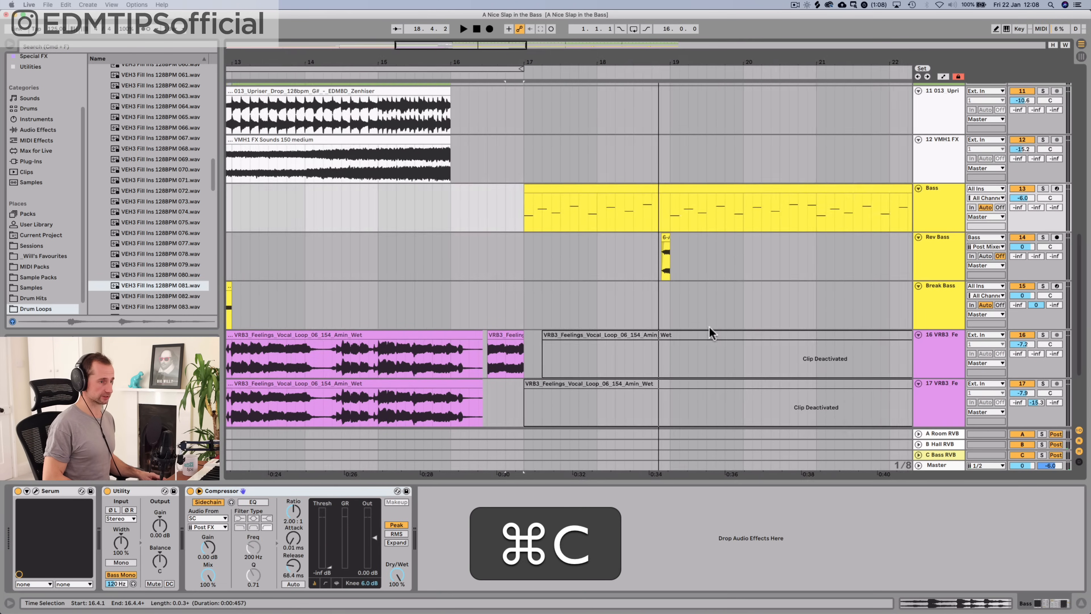
scroll(711, 335, down, 5)
click(938, 314)
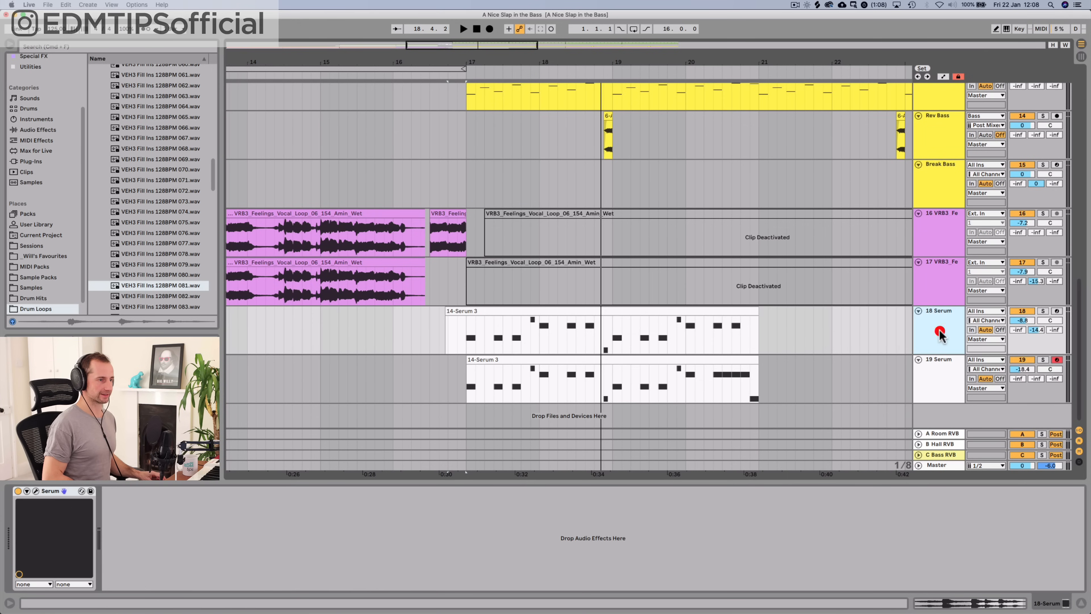
click(632, 500)
key(super+v)
Paste the sidechain Compressor onto track 19 Serum and check the drop with playback
click(948, 373)
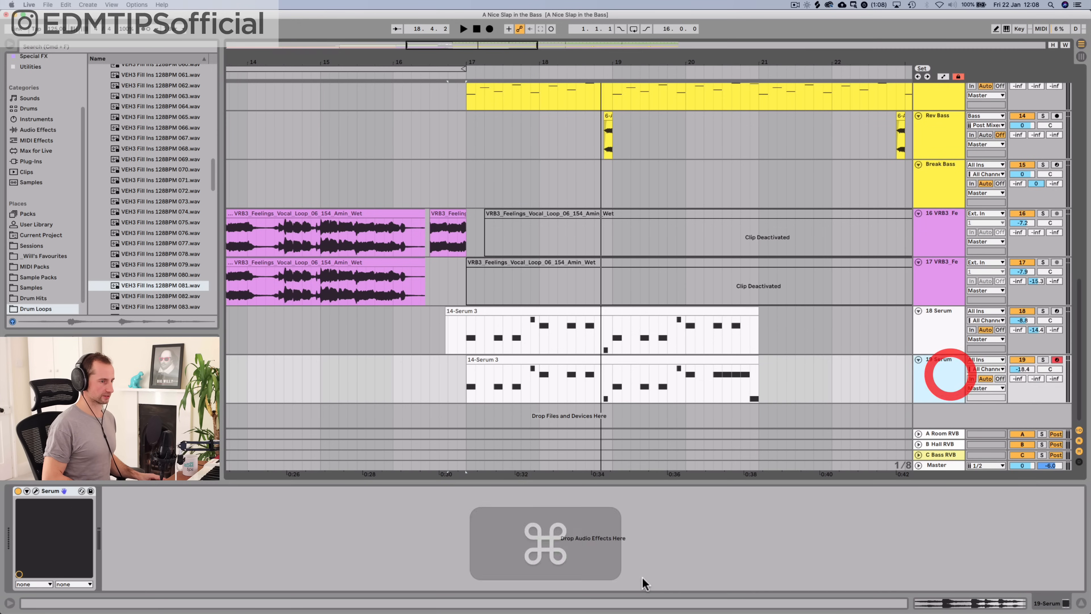
click(652, 550)
key(super+v)
key(space)
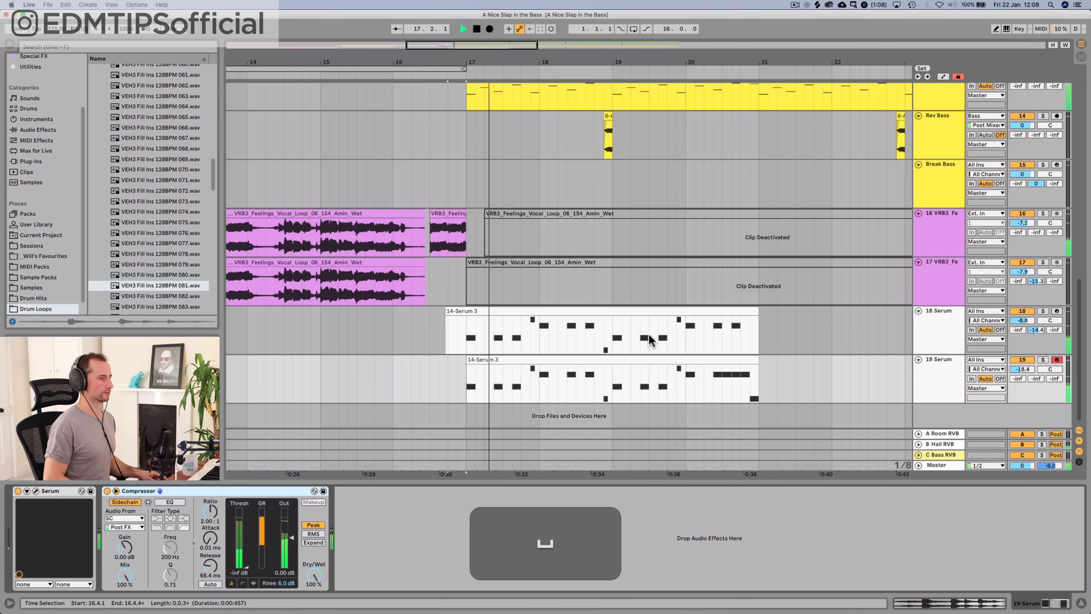
scroll(679, 344, up, 8)
scroll(677, 337, up, 3)
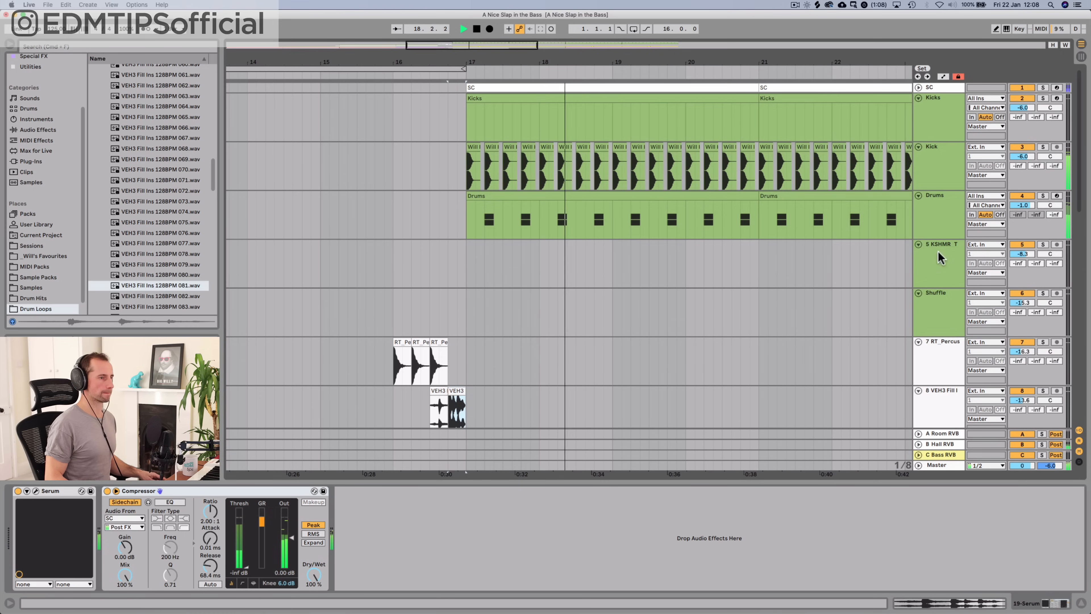
key(space)
Insert an audio track below the Drums track and open Cymbals (Splash) in Drum Hits
click(947, 213)
key(super+t)
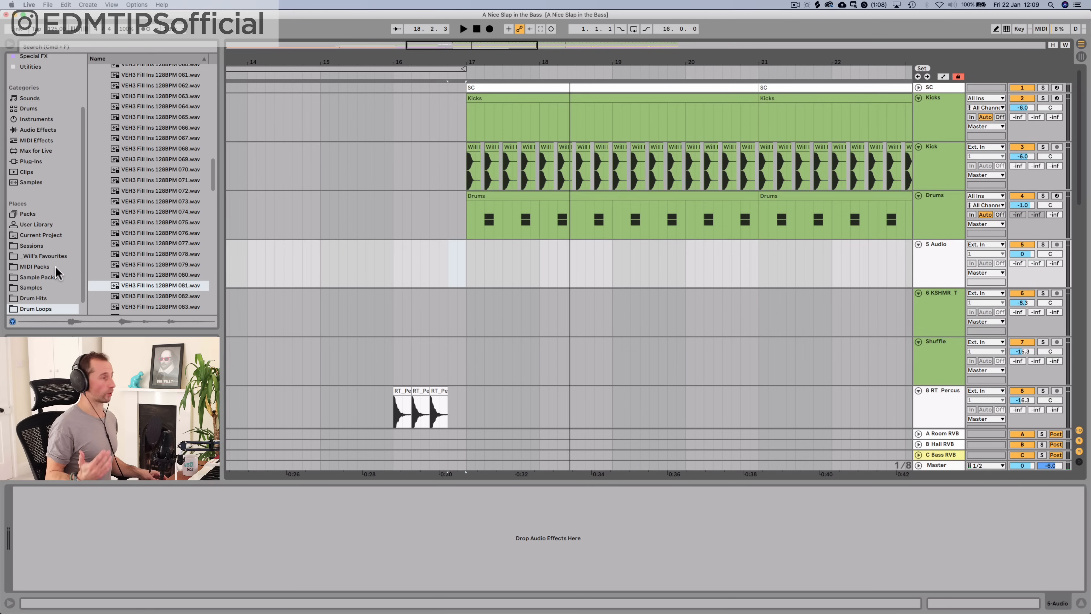
scroll(47, 268, down, 1)
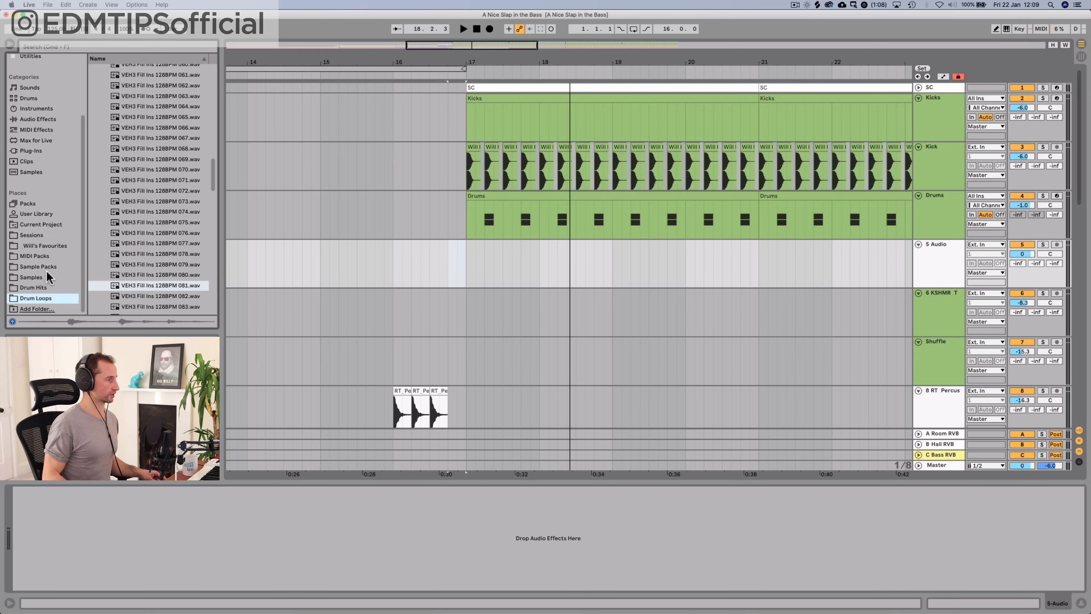
click(36, 287)
click(99, 131)
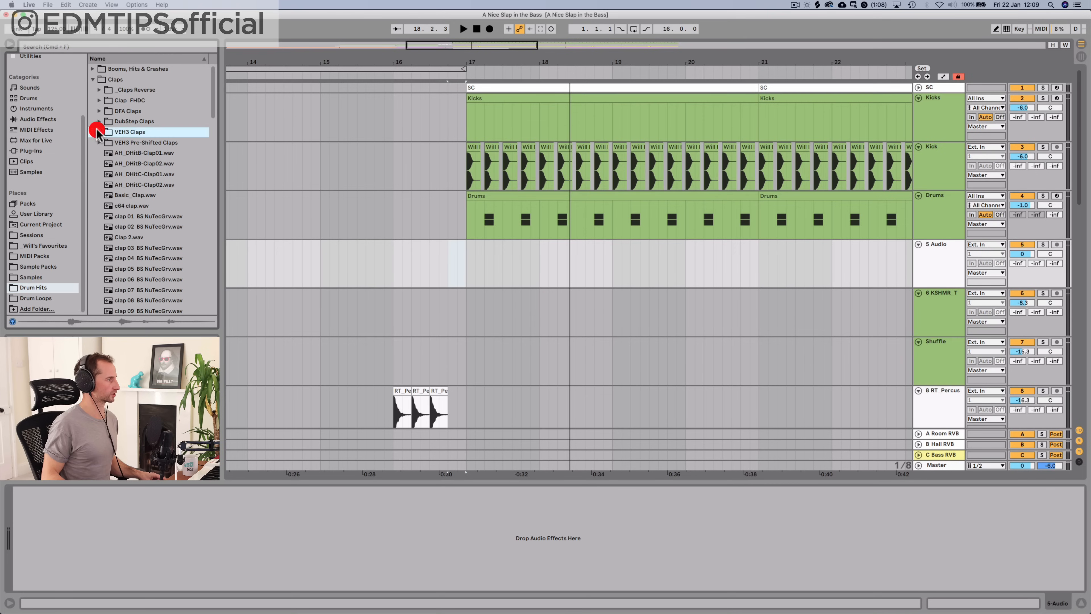
click(92, 79)
click(139, 108)
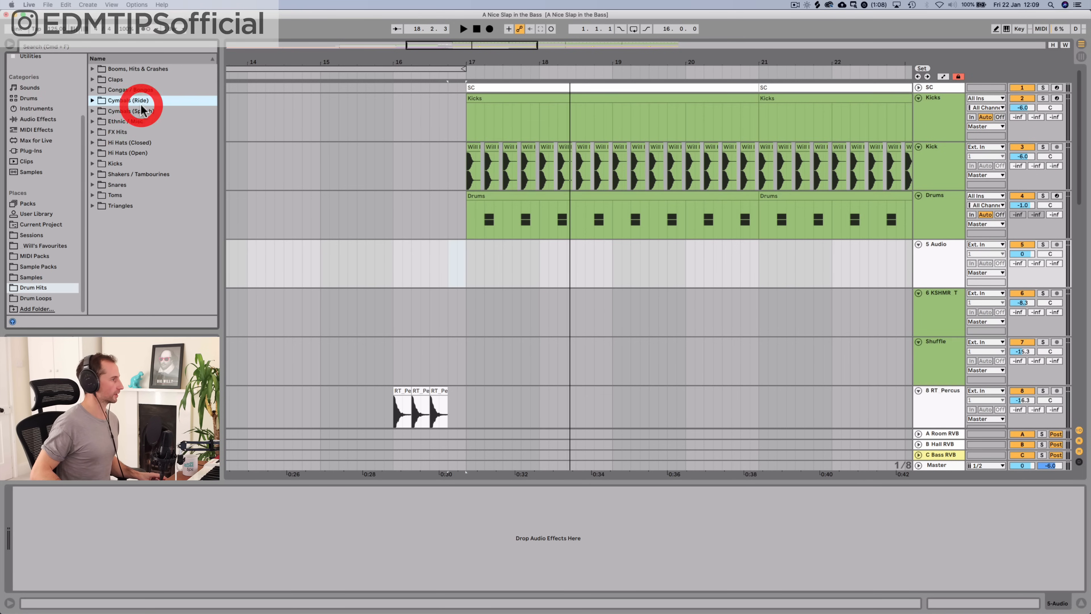
key(Right)
Open the VMH1 Crash folder and audition several of its crash samples, including 05, 14 and 13
click(138, 184)
key(Up)
key(Up)
key(Up)
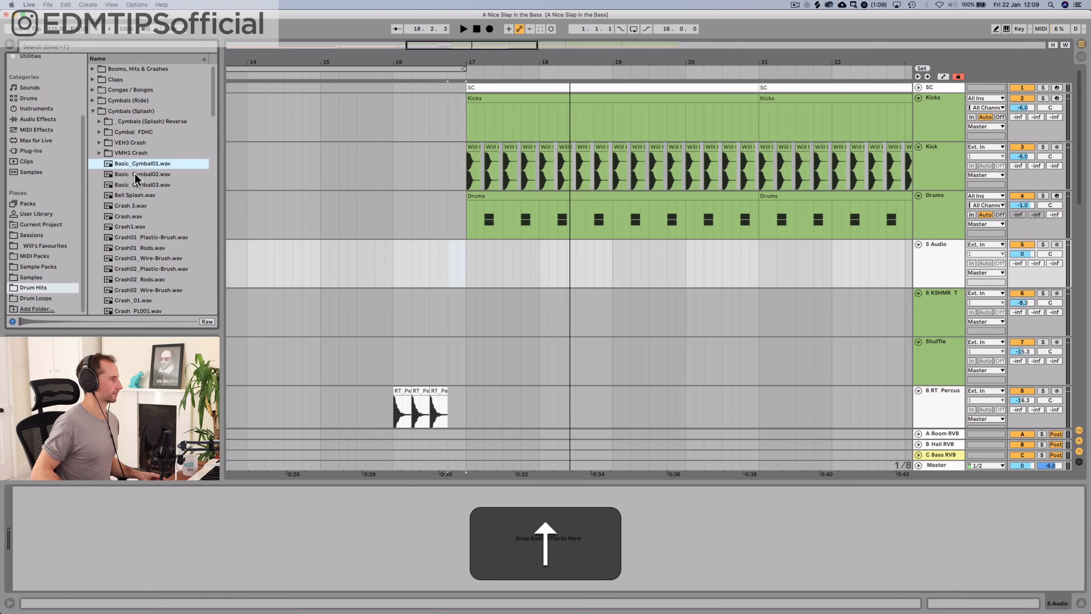
key(Right)
key(Down)
click(142, 206)
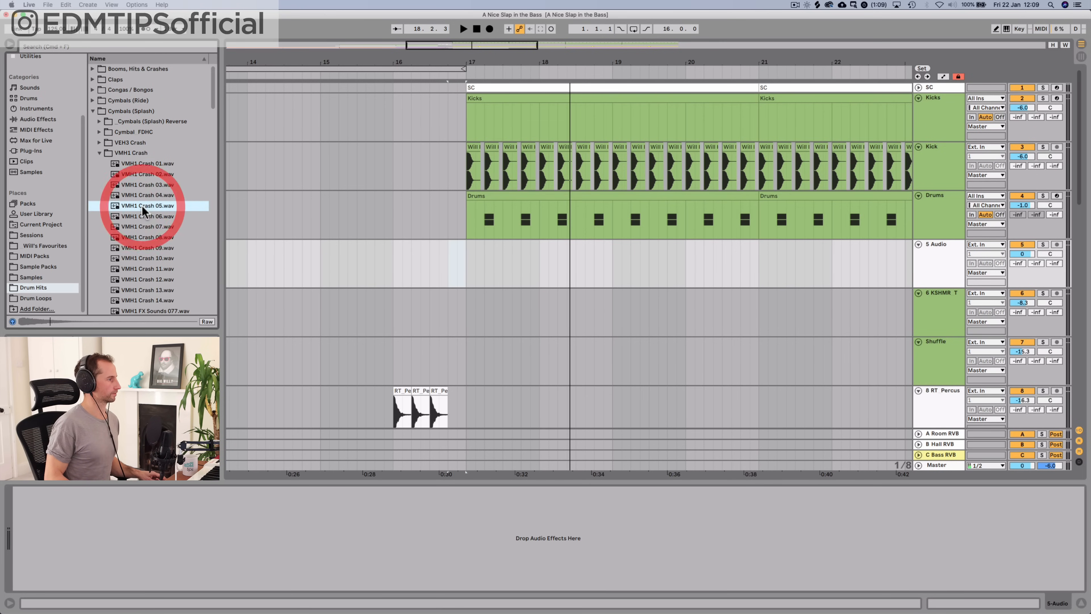
key(space)
click(144, 234)
scroll(147, 227, down, 4)
key(space)
click(146, 227)
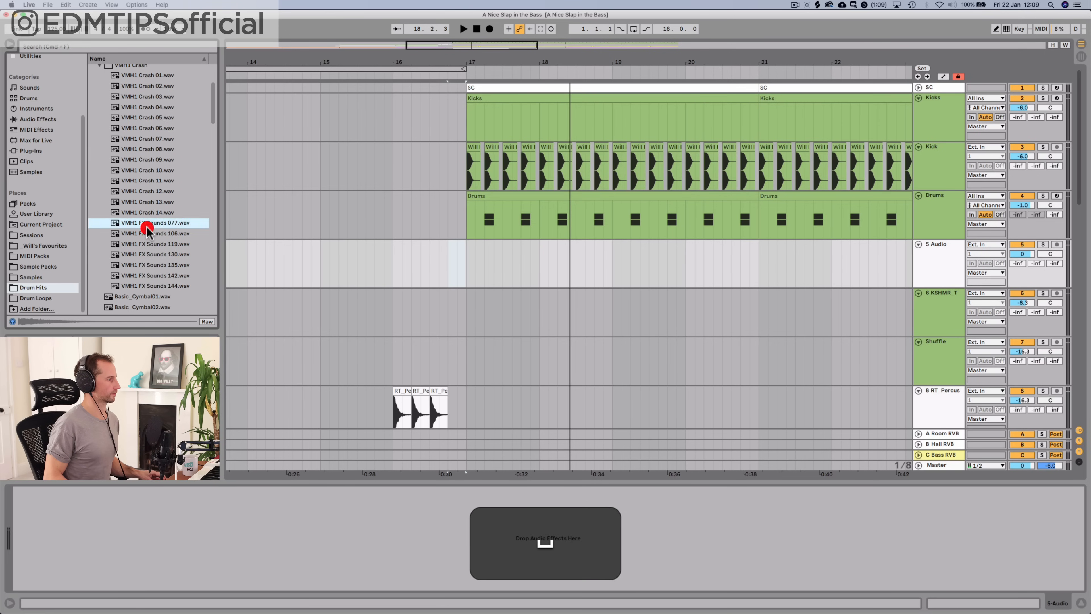
click(144, 214)
key(space)
click(140, 202)
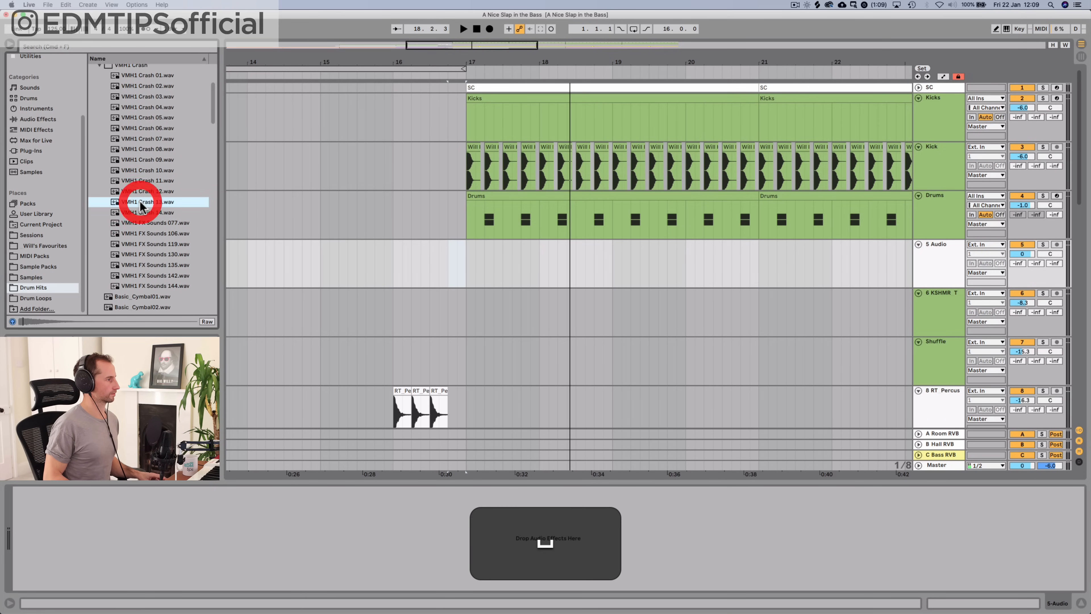
Audition the VMH1 FX Sounds samples in the VMH1 Crash folder, from 077 through 144
click(142, 220)
key(Down)
click(147, 246)
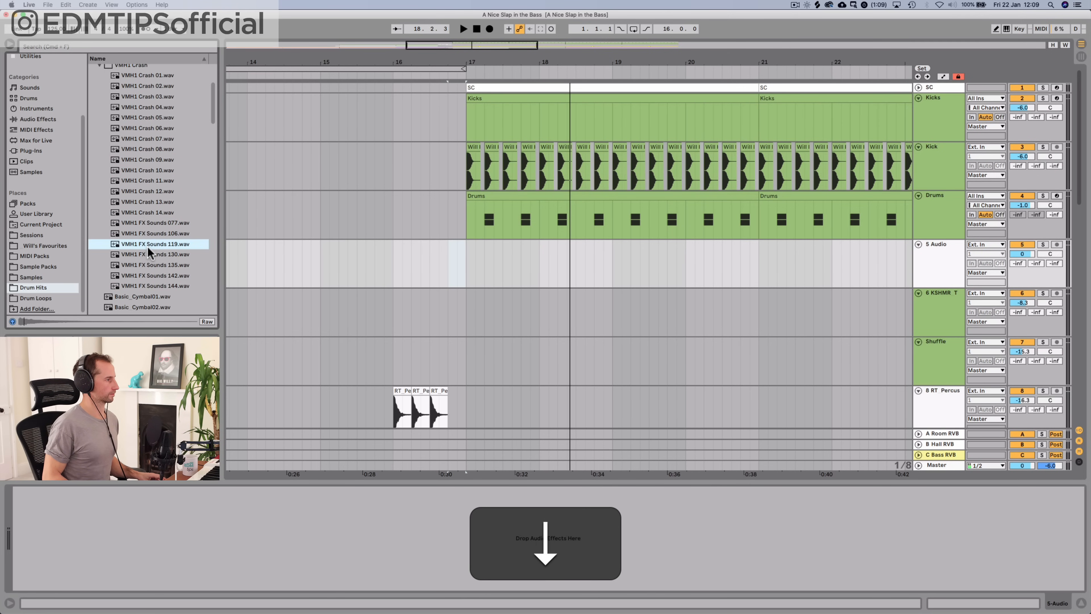
click(153, 253)
click(153, 264)
key(Down)
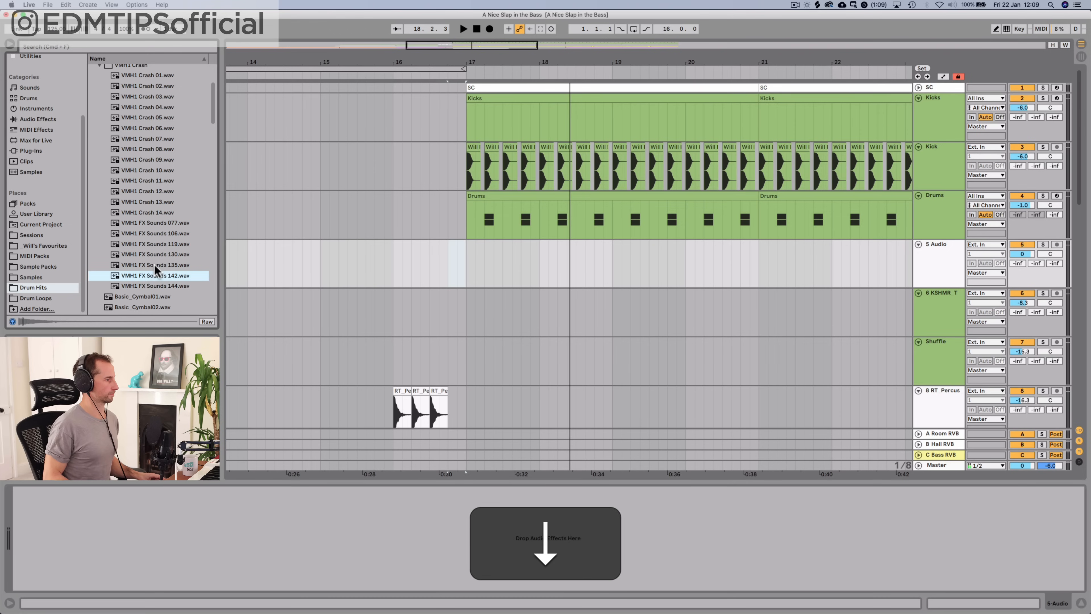
key(space)
click(171, 271)
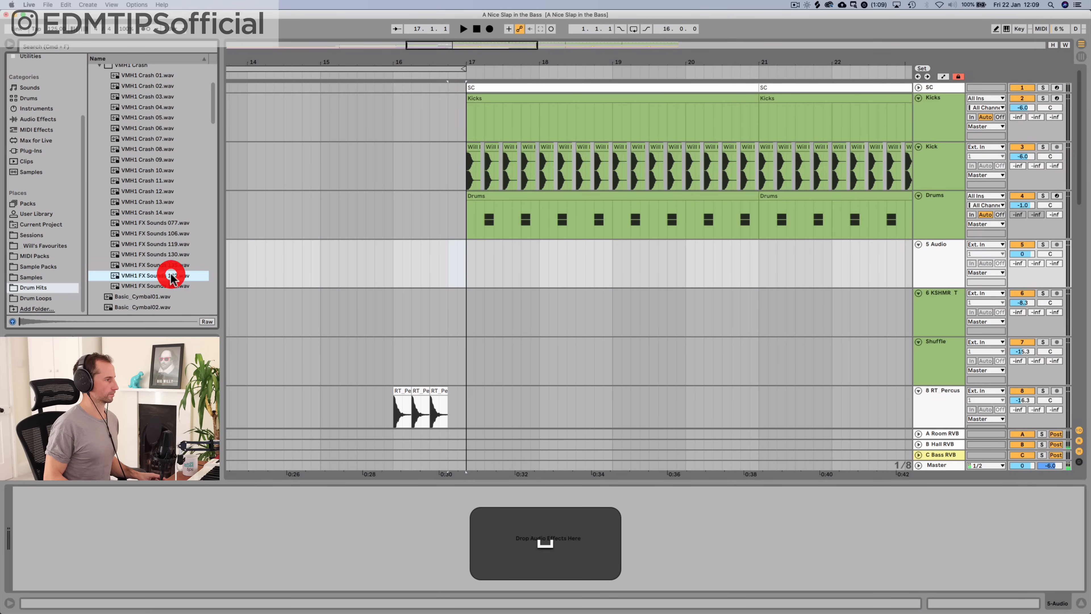
click(163, 287)
key(space)
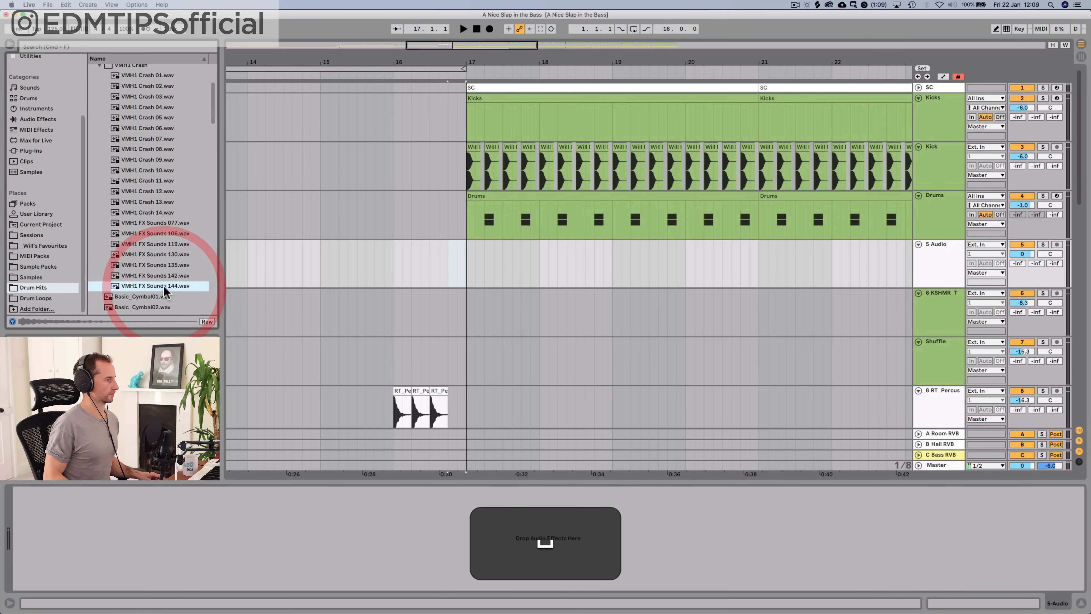
Place VMH1 FX Sounds 144 at bar 17 on the new audio track and delete everything after 17.2.1
drag(159, 285, 465, 260)
click(487, 264)
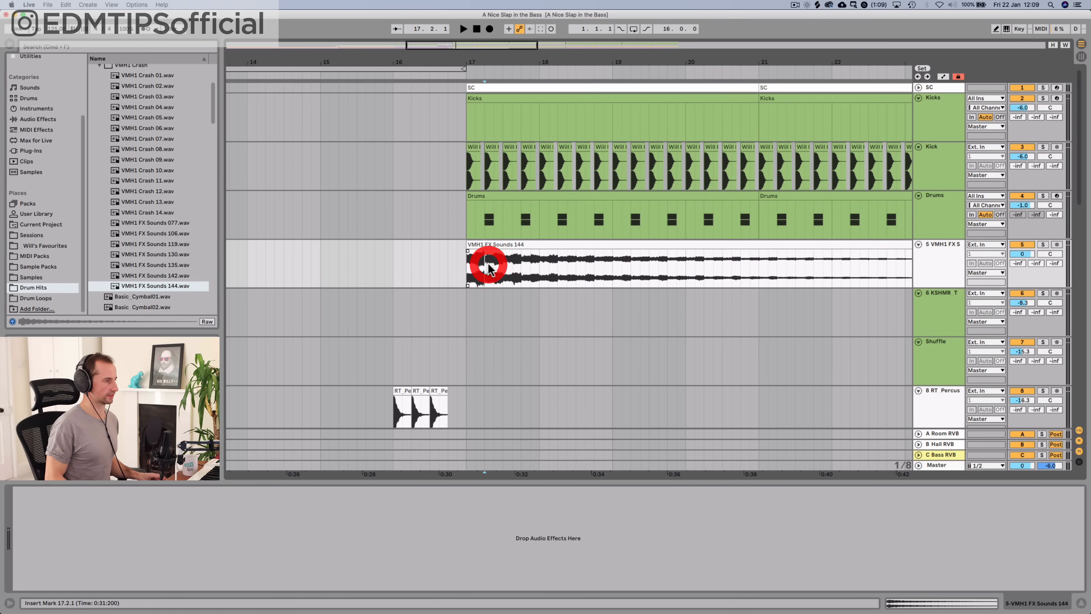
key(super+e)
key(super+BackSpace)
click(480, 246)
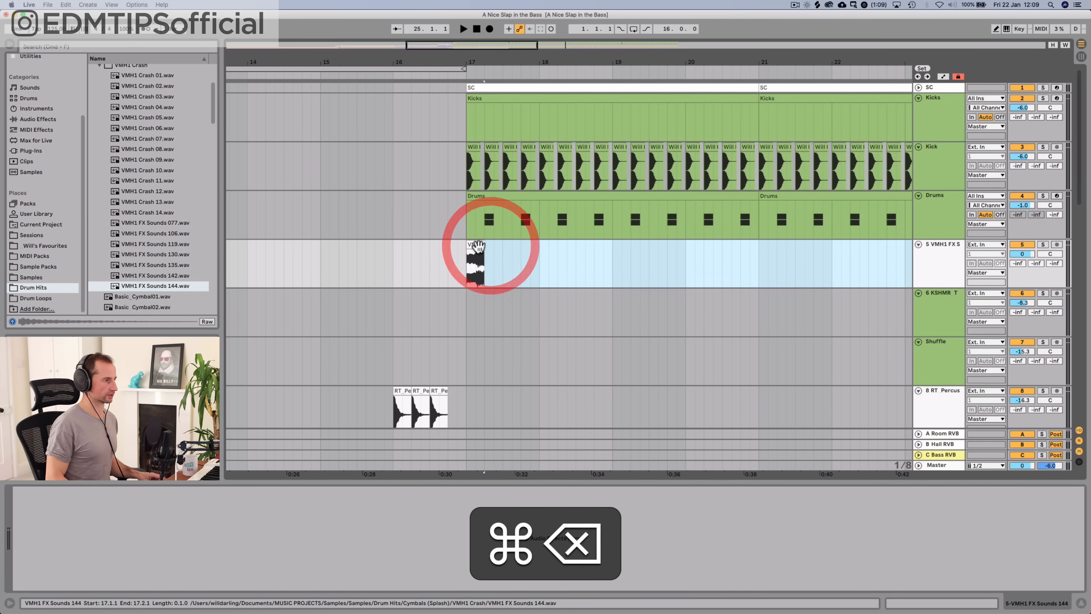
click(479, 254)
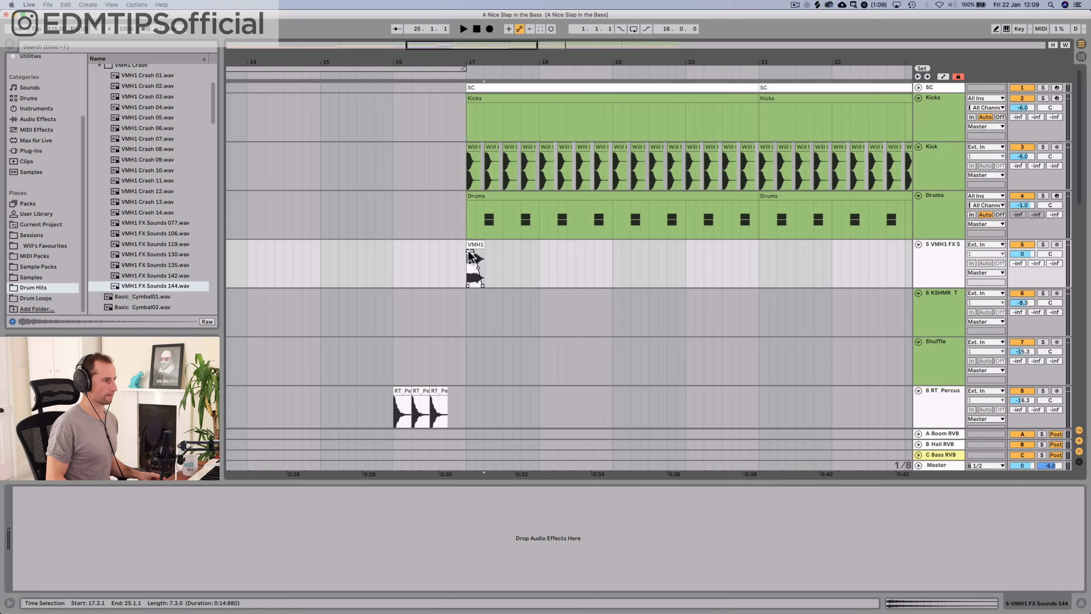
Play across the drop from bar 16 and set the VMH1 FX crash track's volume to -15.4 dB
click(469, 252)
drag(1022, 253, 1022, 309)
key(space)
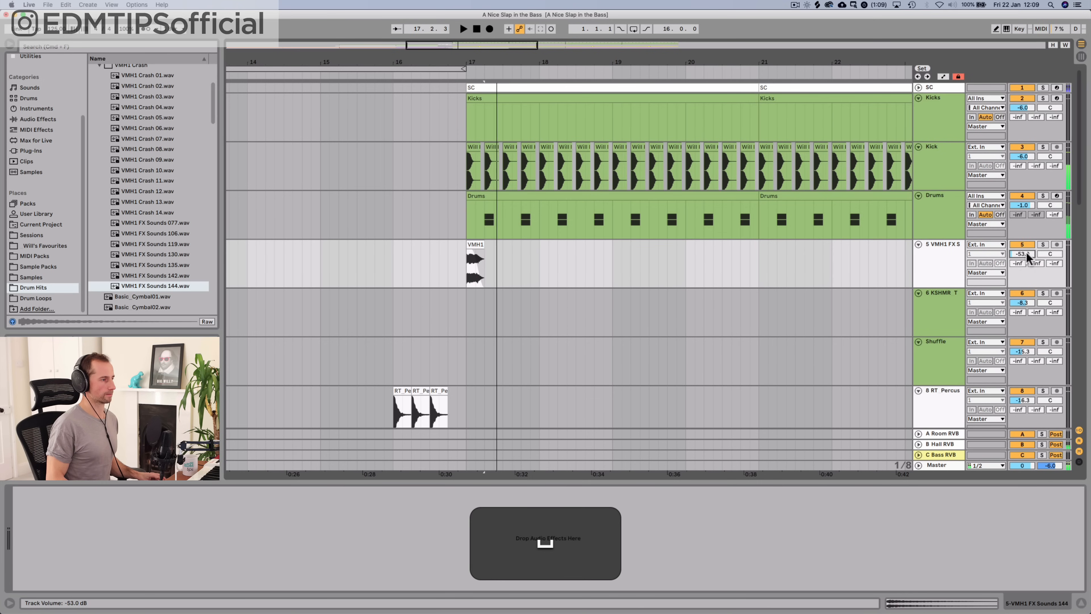
click(417, 239)
key(space)
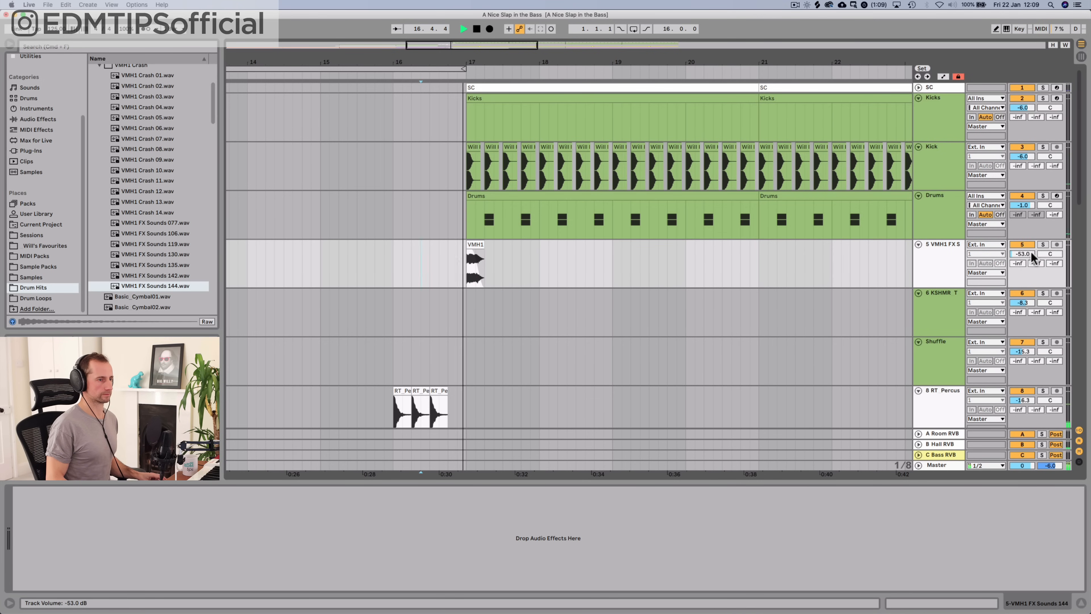
drag(1024, 255, 1023, 224)
key(space)
key(space)
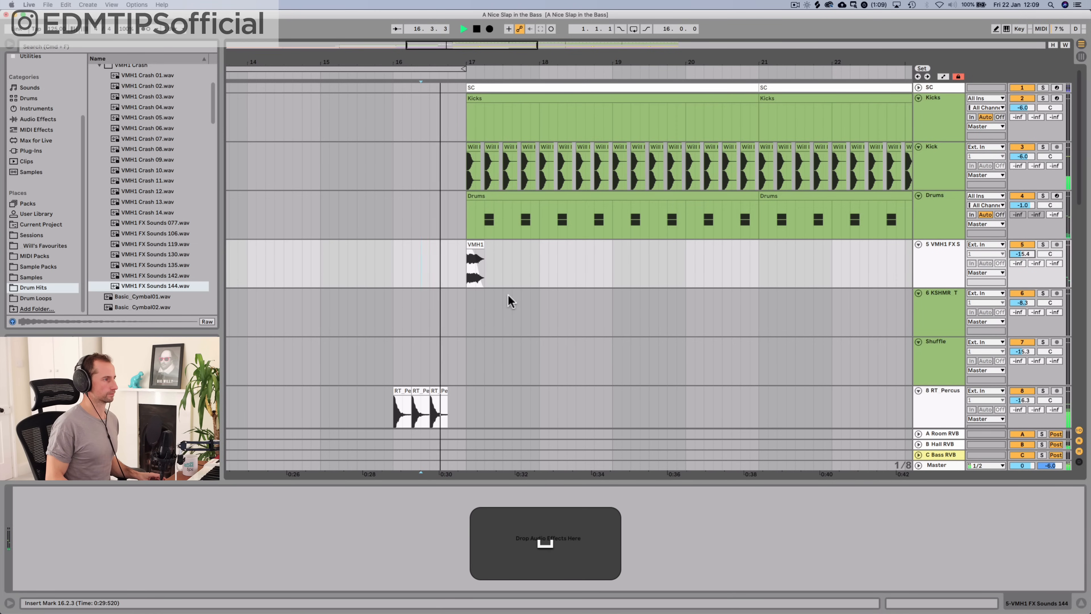
key(space)
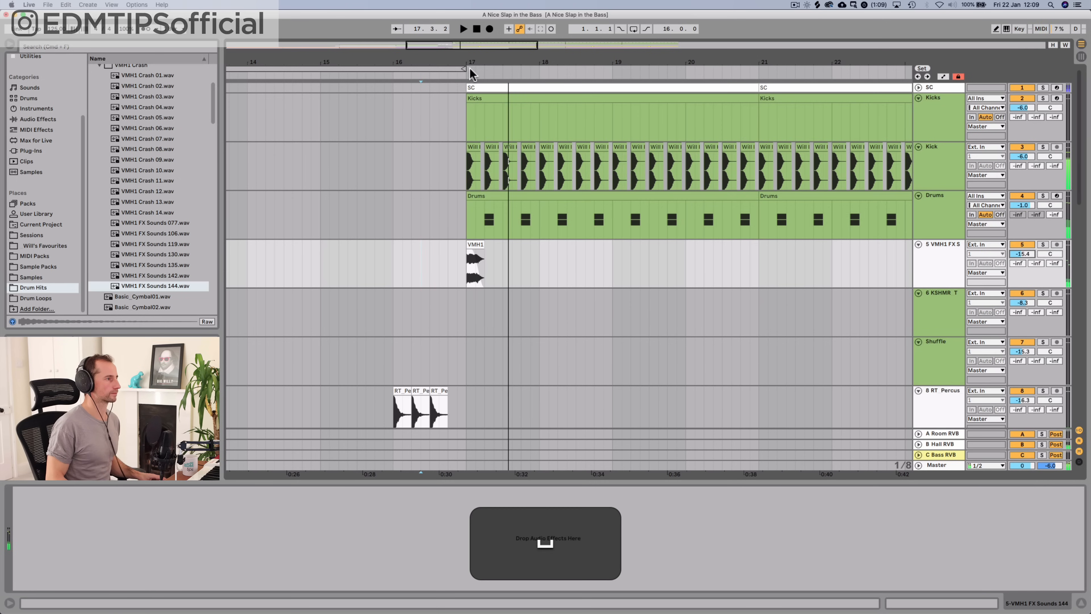
Fold the VMH1 FX, KSHMR and Shuffle tracks and play the arrangement from the start
drag(471, 74, 432, 54)
click(479, 32)
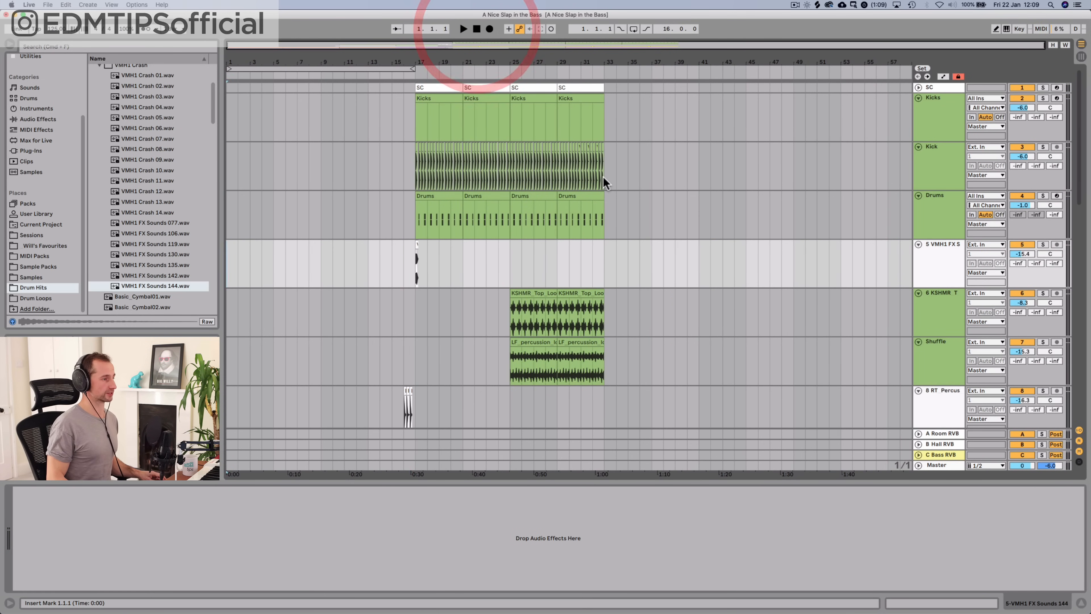
scroll(499, 257, down, 3)
scroll(499, 257, down, 1)
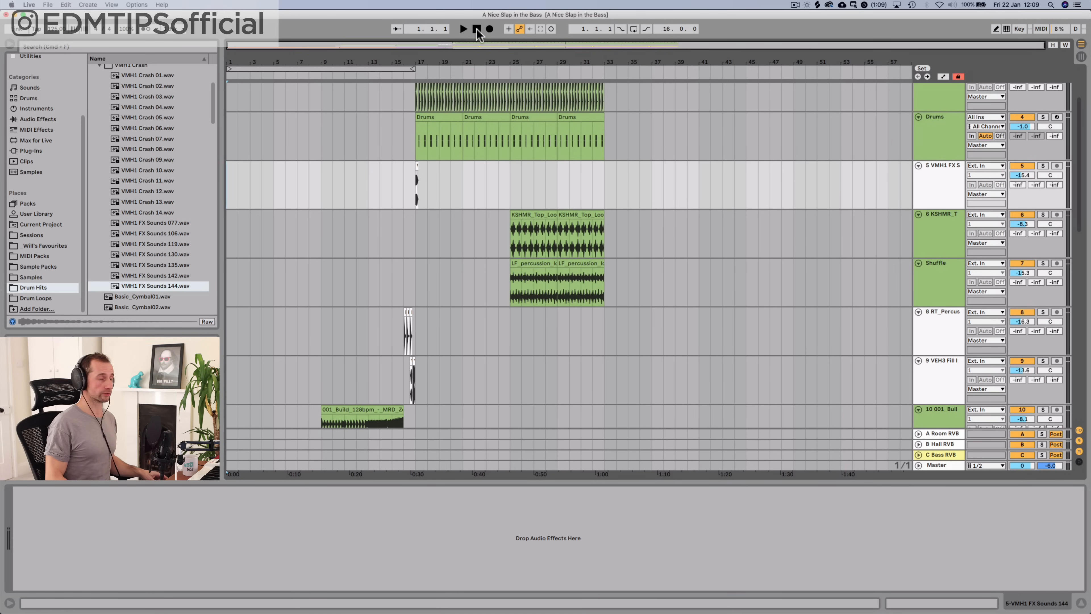
click(918, 166)
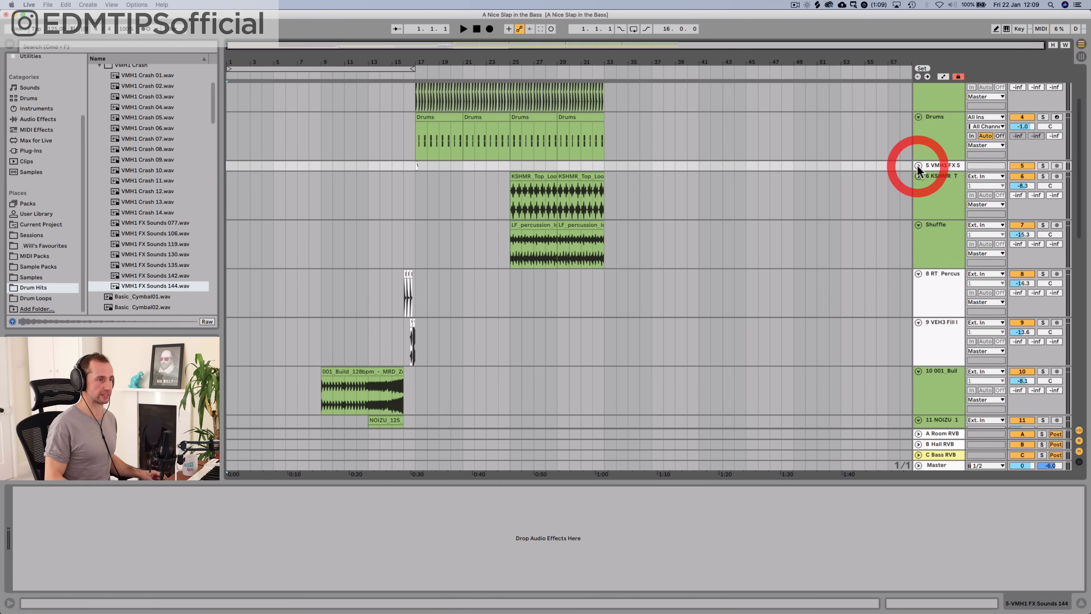
key(space)
click(918, 177)
click(919, 186)
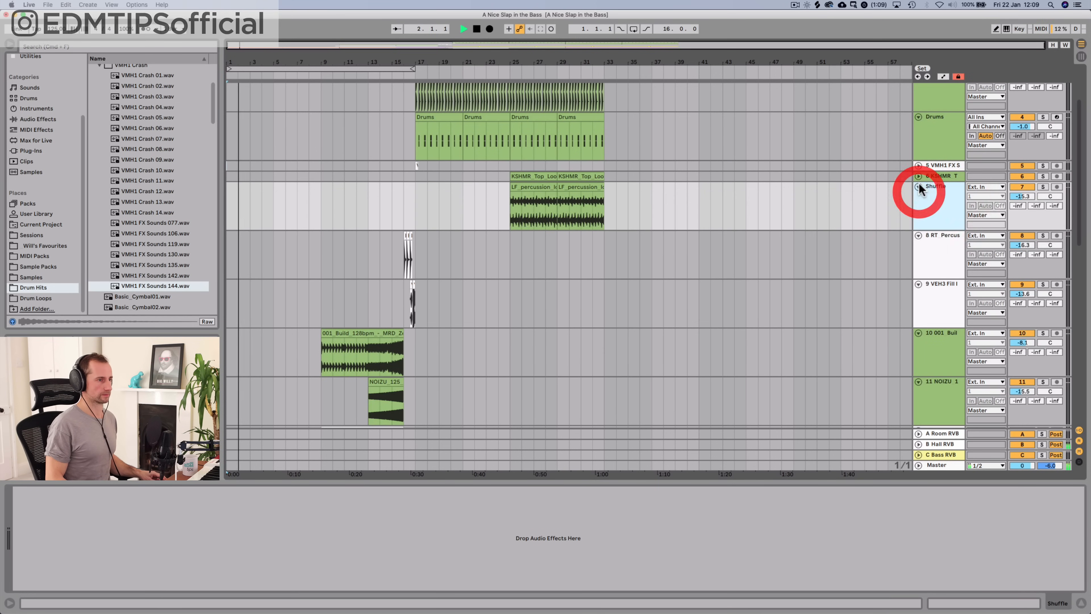
Listen through the intro into the build, stop playback, and insert an audio track below the Shuffle track
scroll(918, 193, down, 10)
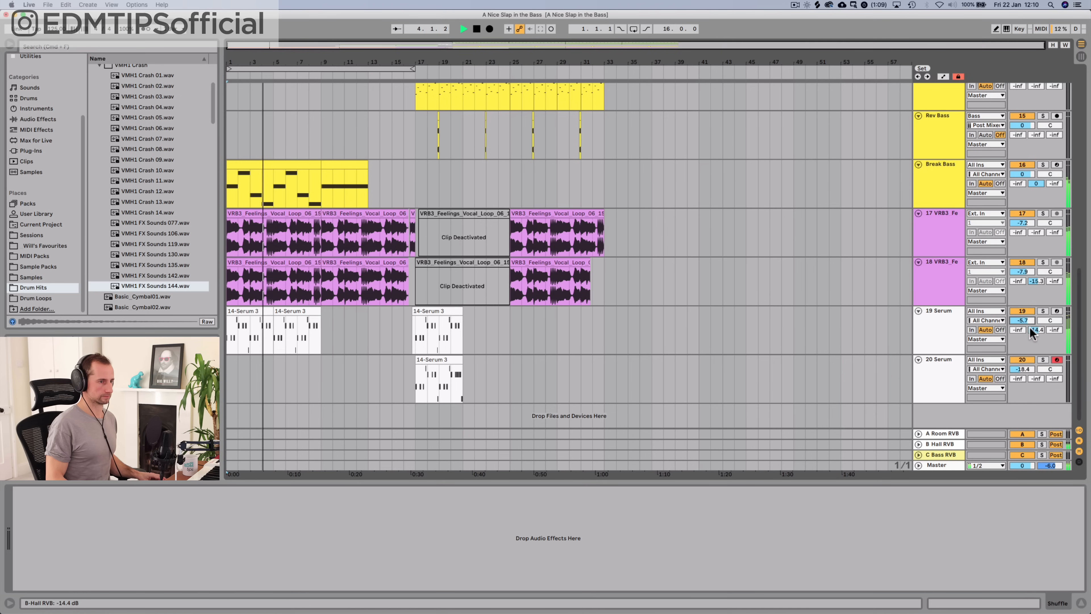
click(974, 334)
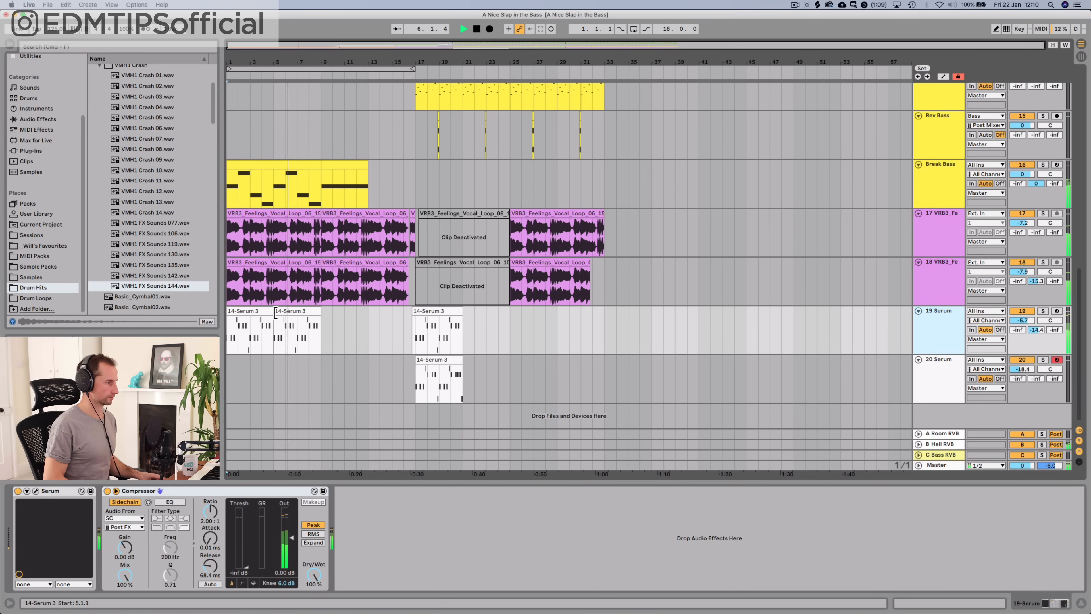
scroll(374, 311, up, 5)
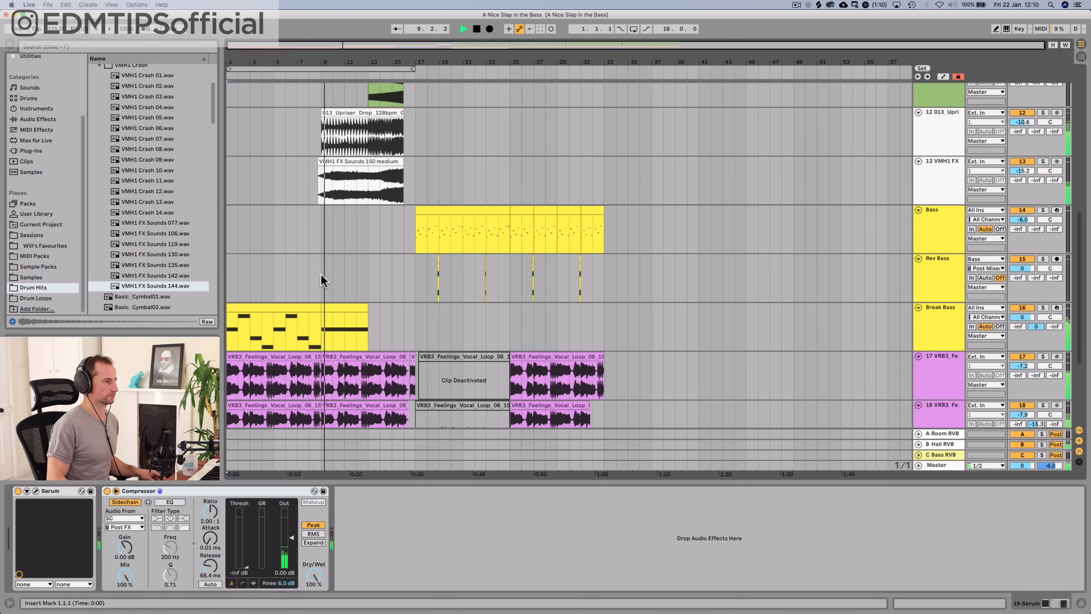
scroll(323, 280, up, 10)
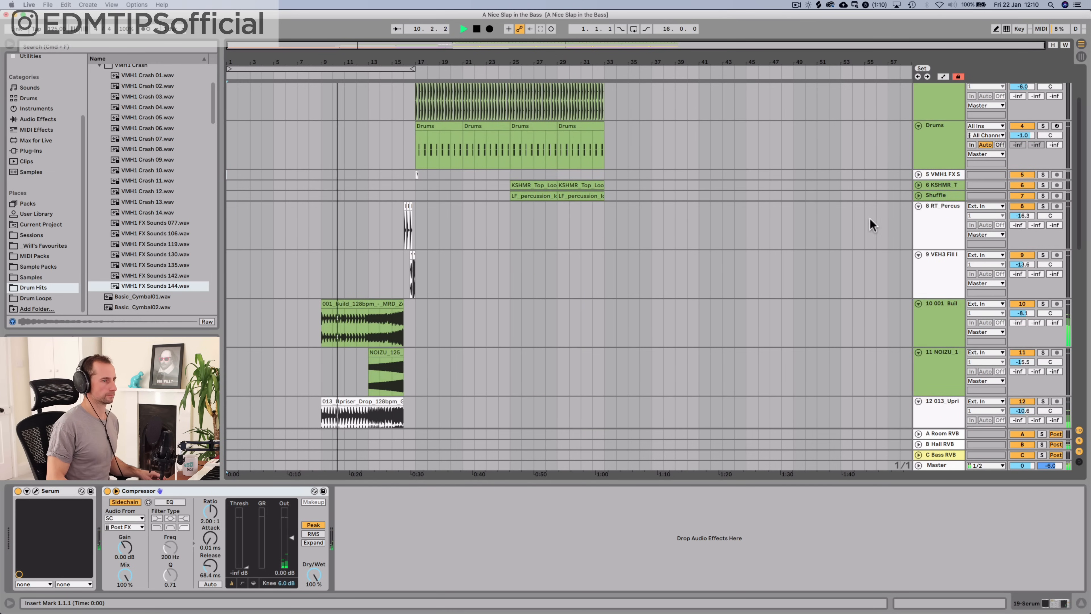
key(space)
click(939, 198)
key(super+t)
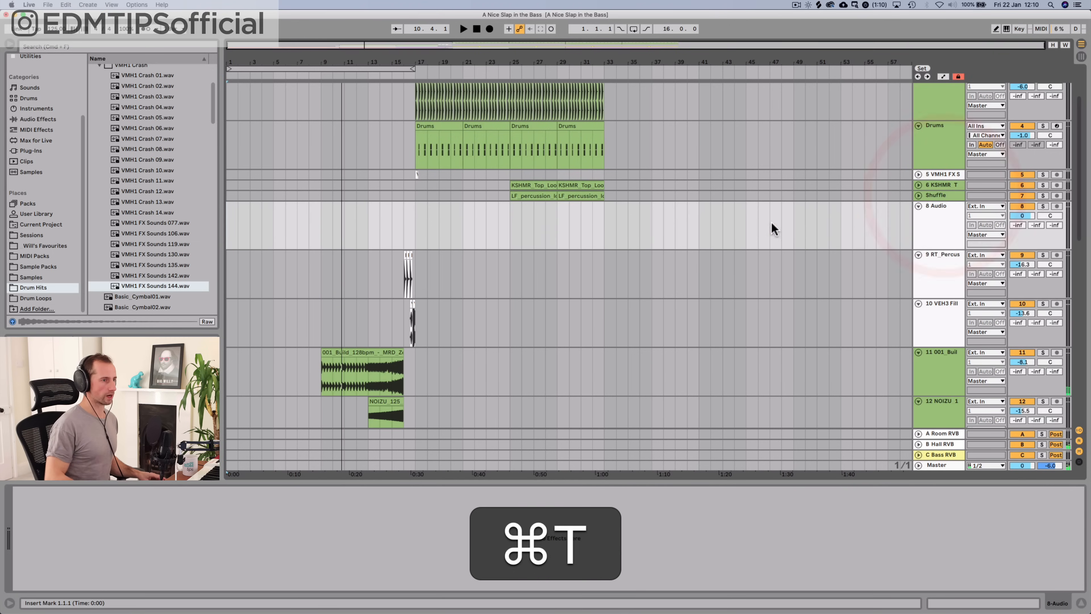
Open Booms, Hits & Crashes in Drum Hits and audition the Big_Drum_Hit samples 01 through 06
scroll(108, 203, up, 5)
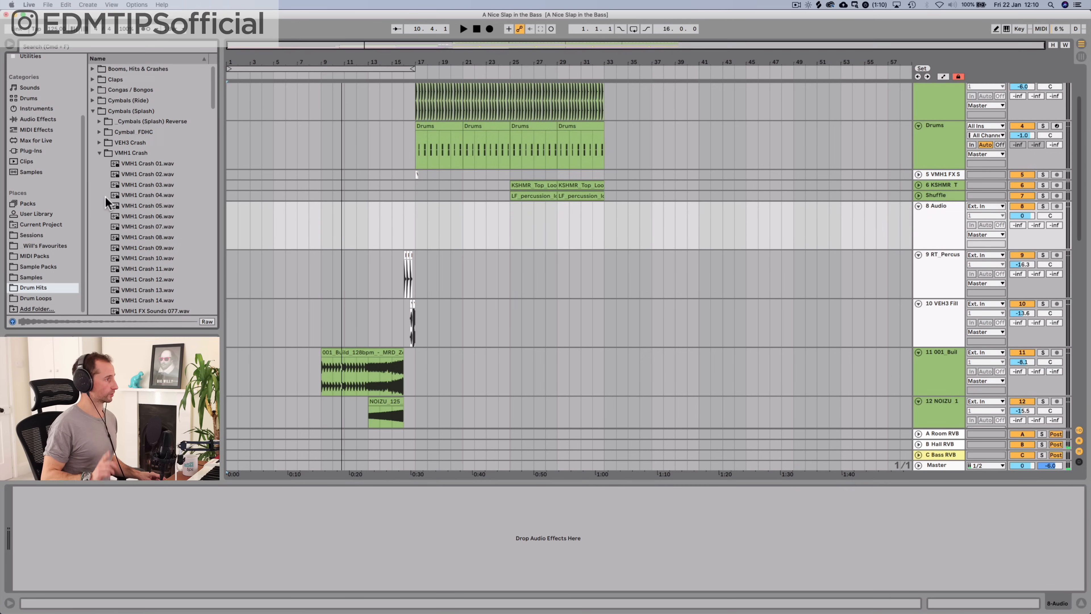
click(92, 110)
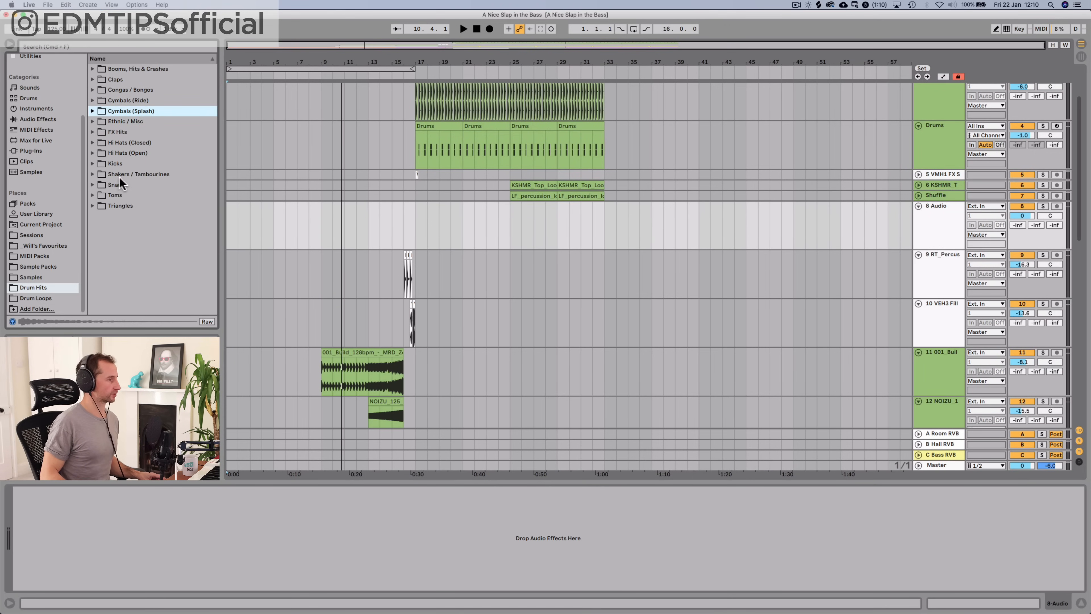
key(Right)
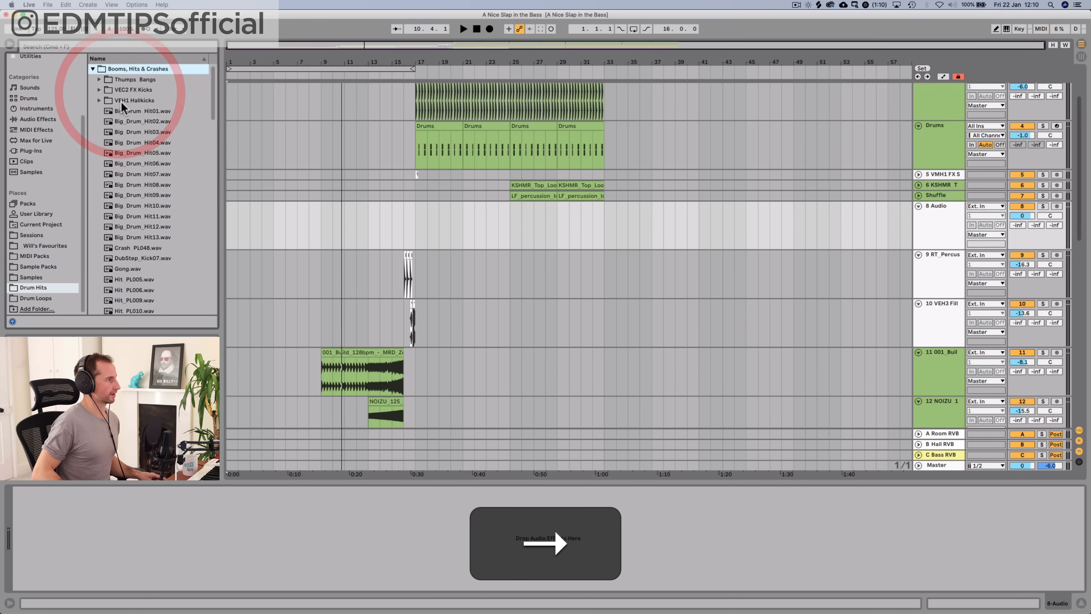
click(127, 124)
key(Down)
key(Up)
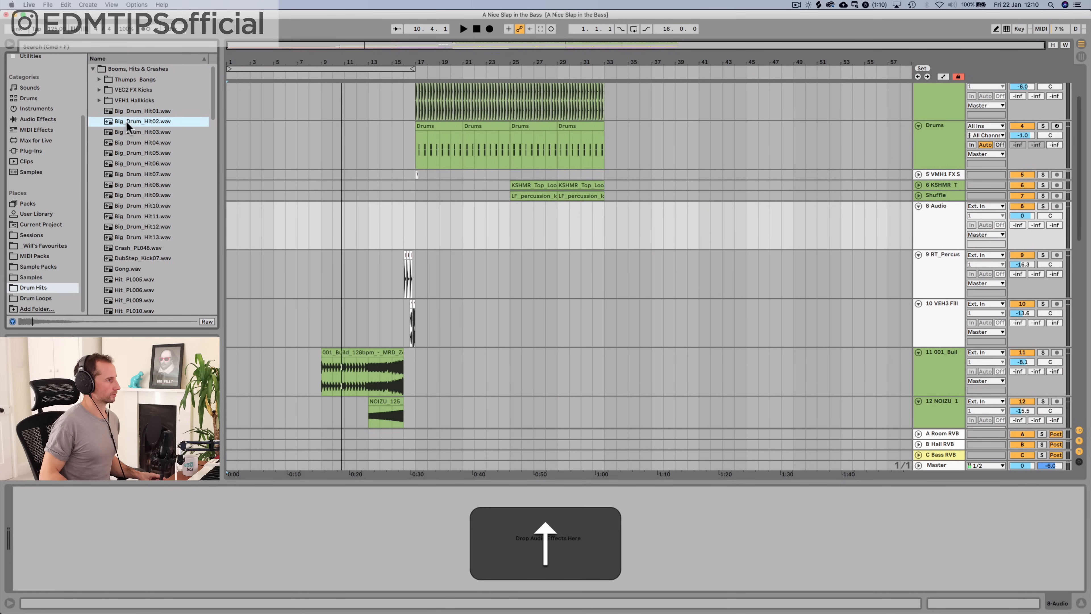
key(Up)
key(Down)
key(Down)
key(Down)
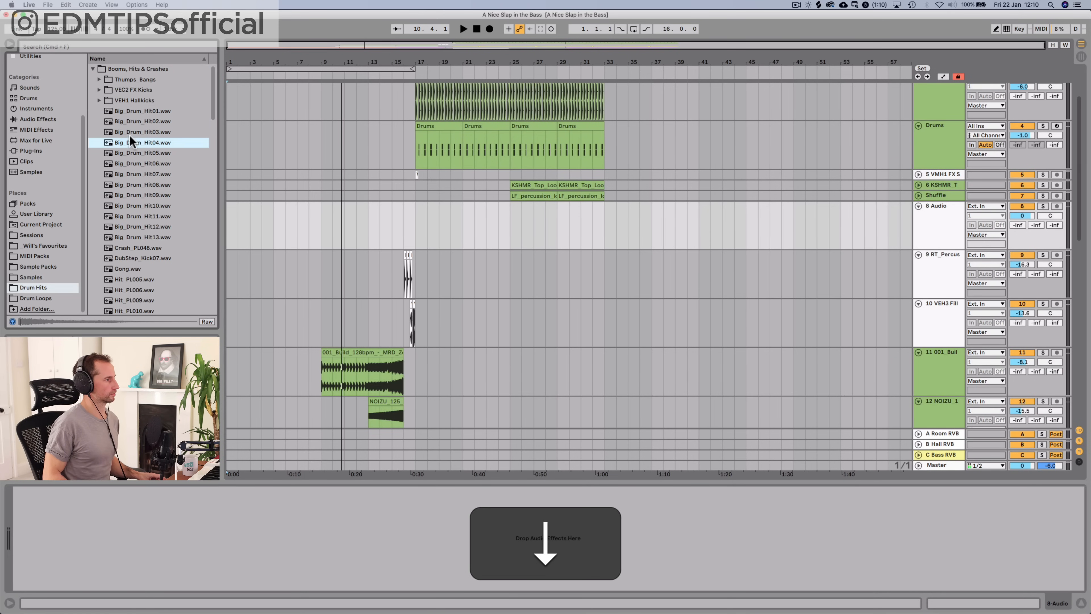
key(Down)
key(Down)
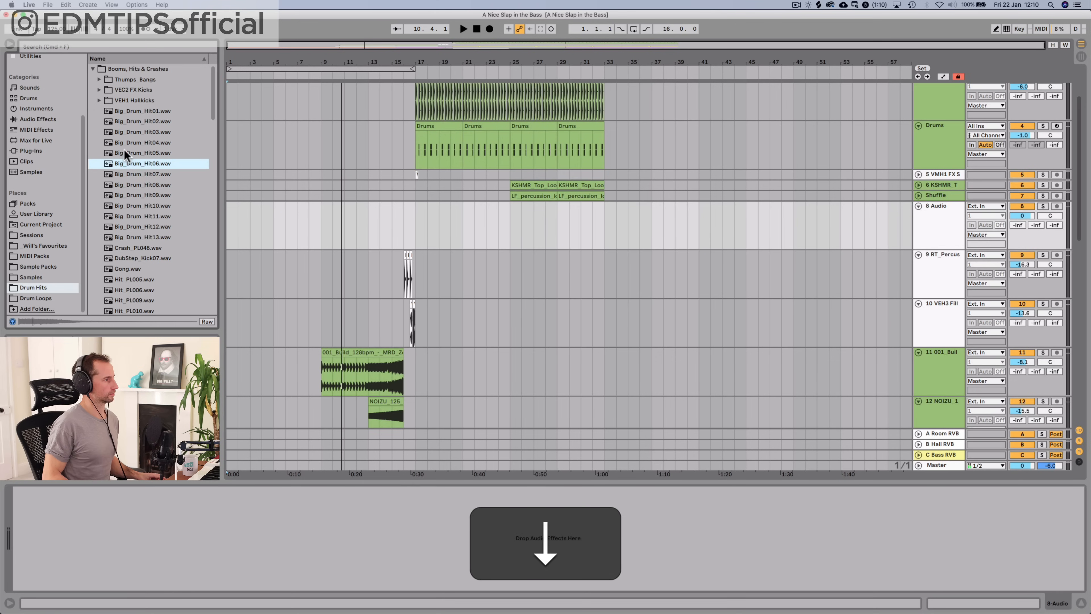
Place VEH1 Hallkick - 11 from the VEH1 Hallkicks folder at bar 9 on the new audio track, with track volume at -19.9 dB
click(122, 100)
key(Right)
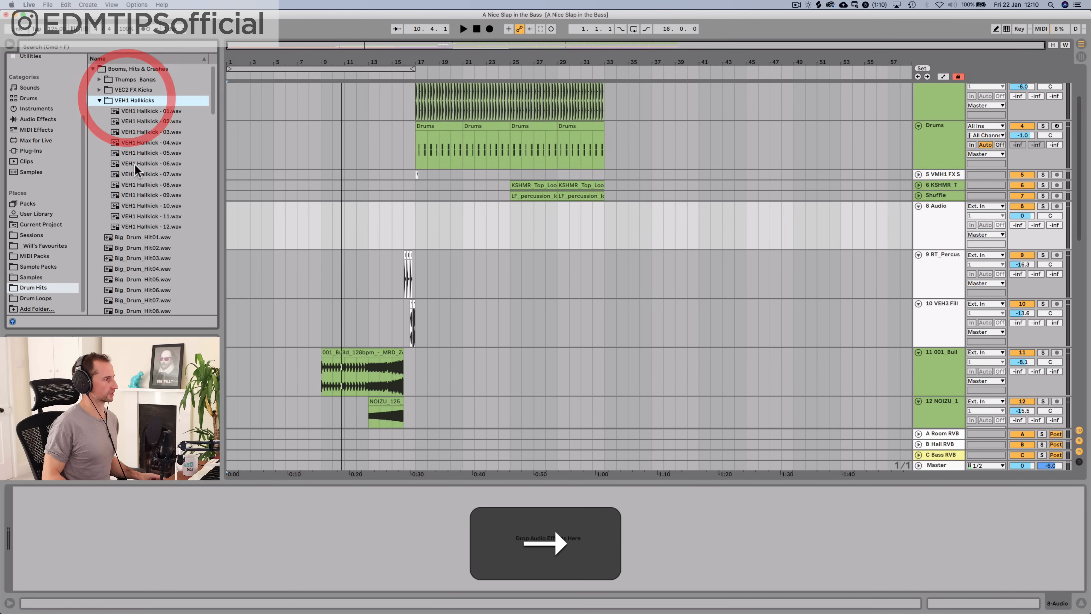
click(135, 165)
click(136, 214)
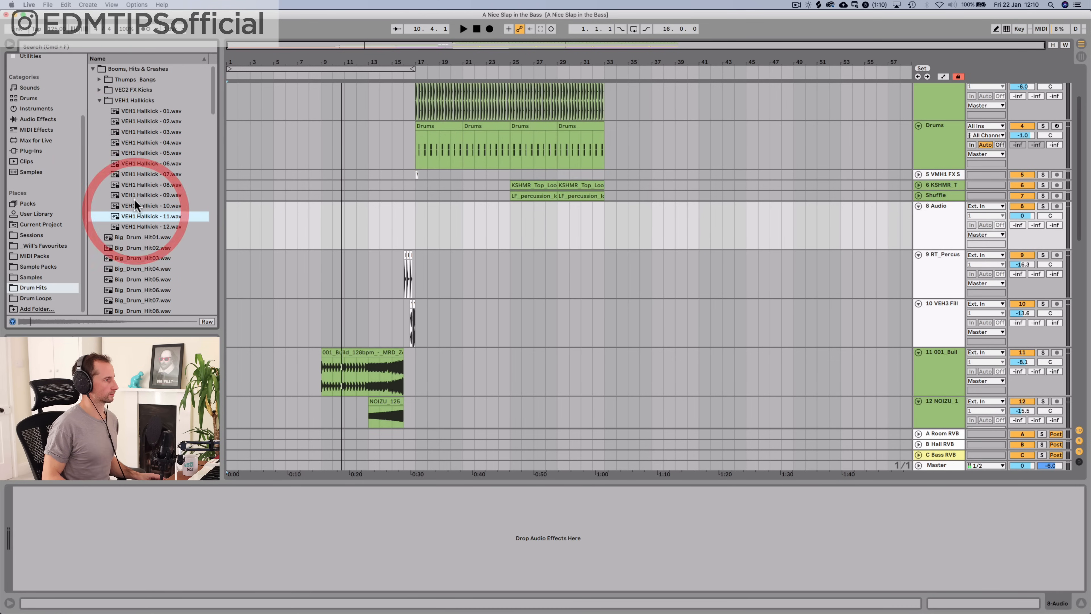
drag(135, 217, 320, 232)
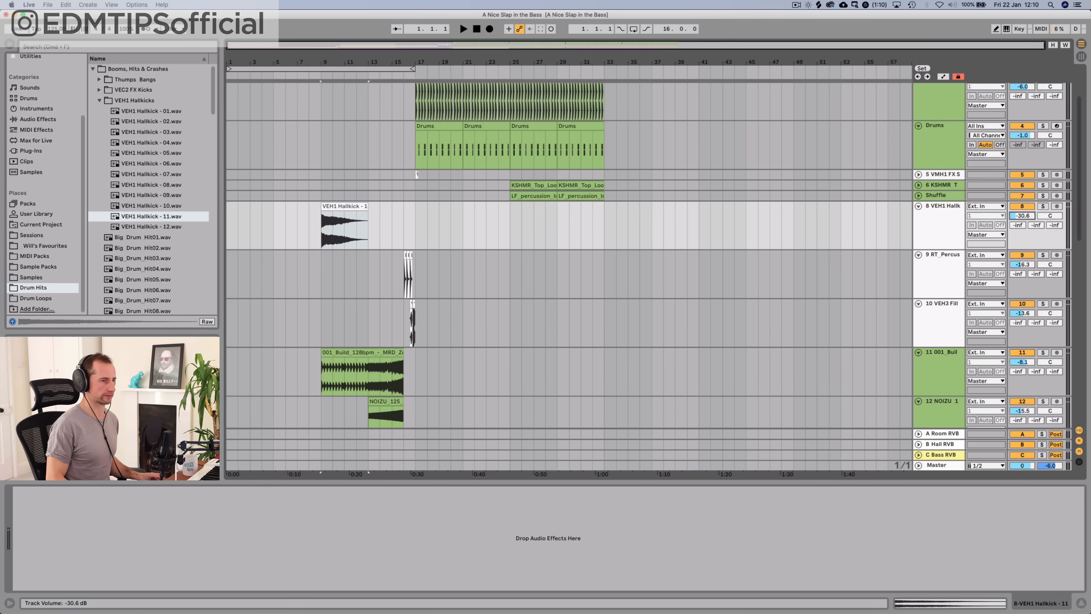
key(space)
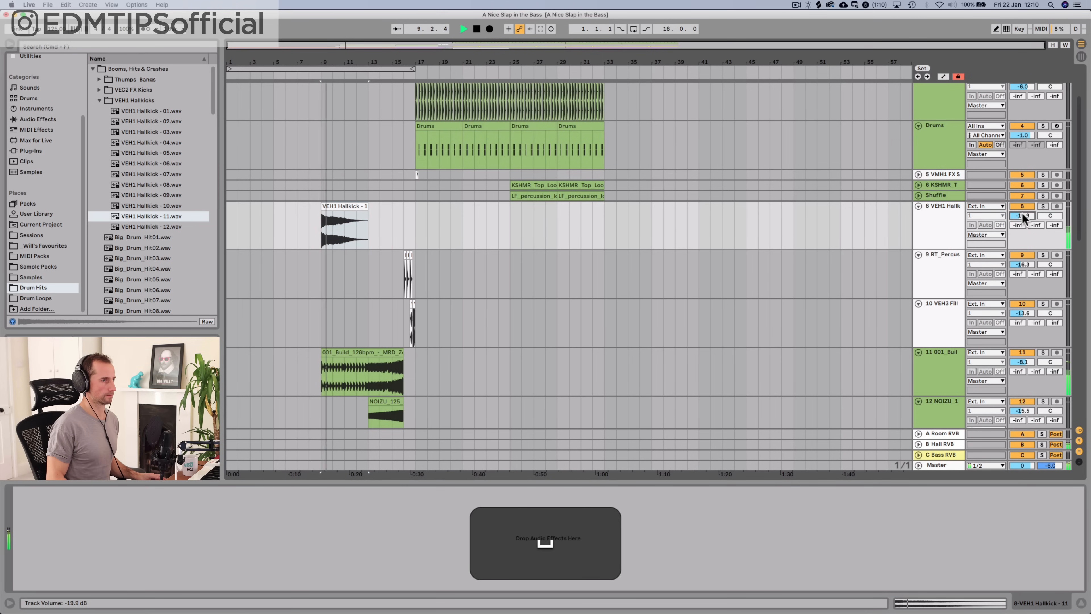
click(926, 213)
key(space)
Add EQ Eight to the Hallkick track and lower its band 8 high-cut to 417 Hz
scroll(31, 104, up, 3)
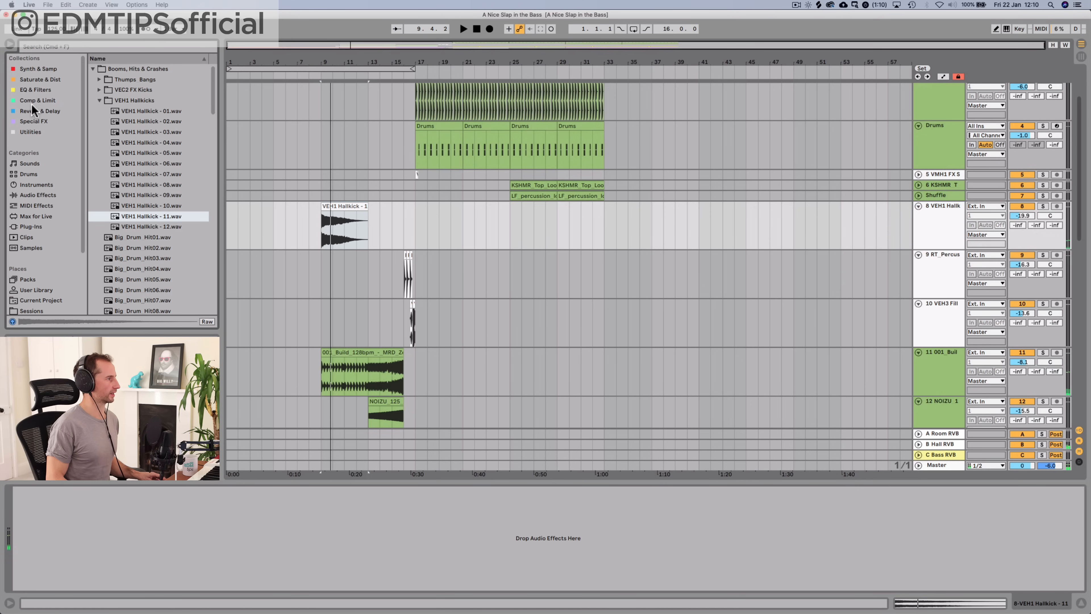
click(38, 89)
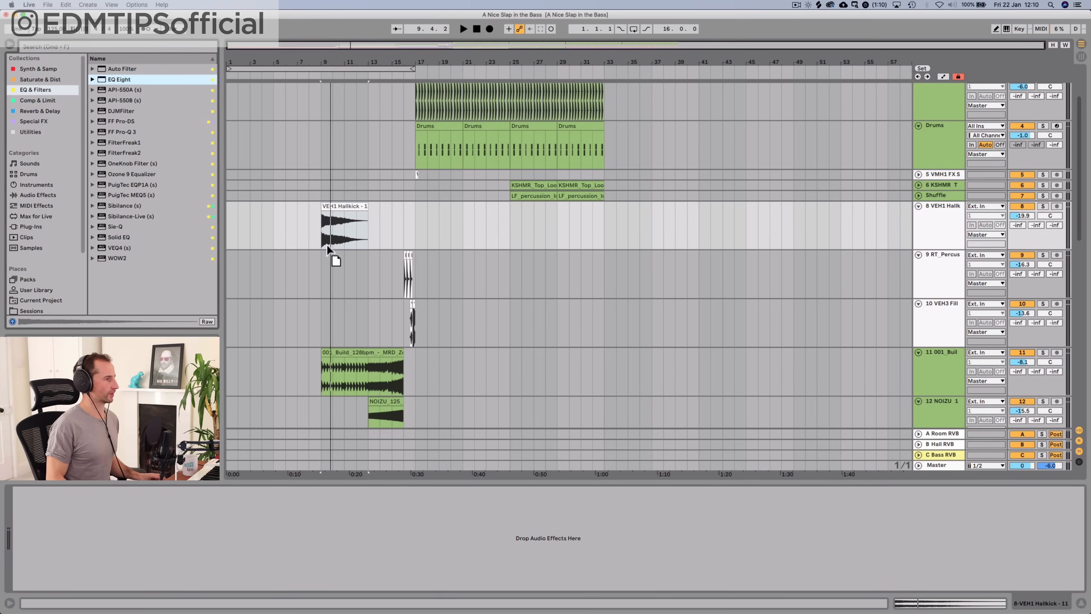
drag(326, 245, 328, 241)
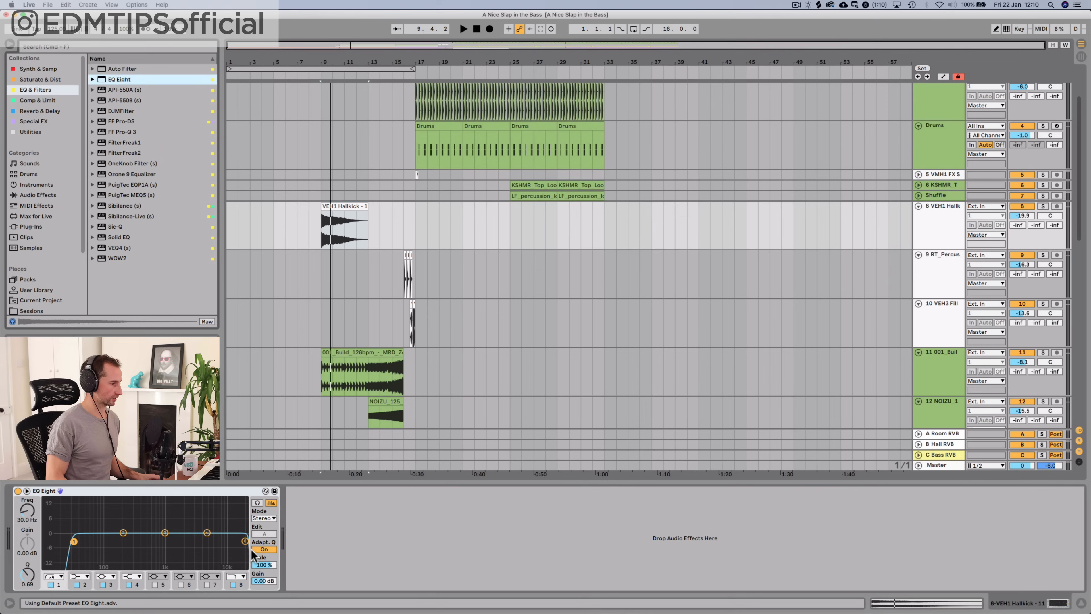
key(space)
drag(245, 541, 141, 541)
key(space)
key(space)
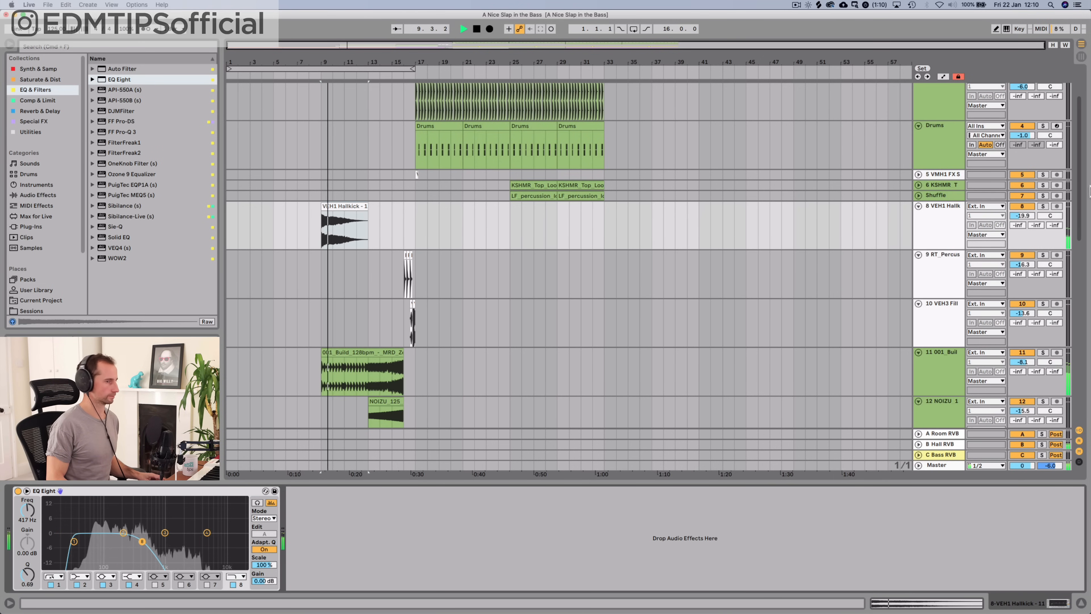
Raise the Hallkick track's volume to -9.0 dB while playing from bar 9
key(space)
key(space)
drag(1023, 216, 1022, 202)
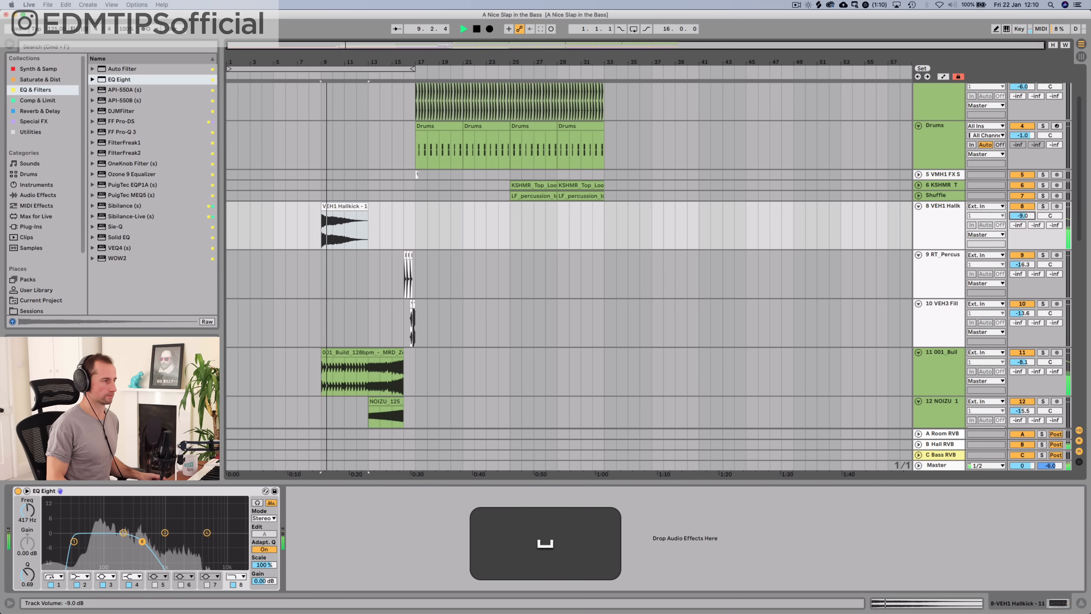
Fold tracks 8 to 14, from VEH1 Hallkick down to the second VMH1 FX track
scroll(455, 260, up, 3)
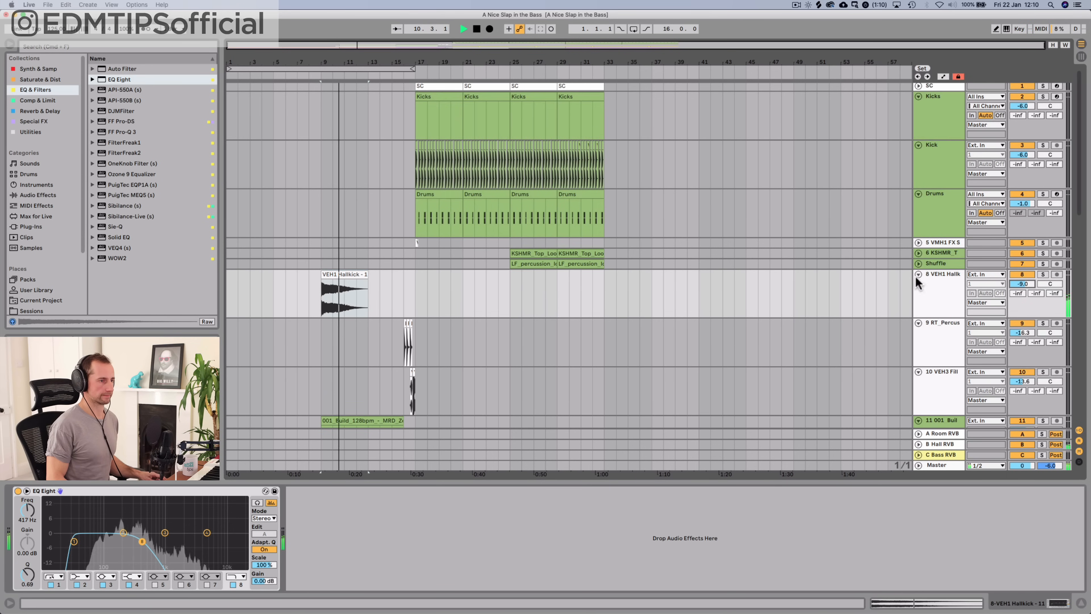
click(918, 274)
click(918, 284)
click(918, 295)
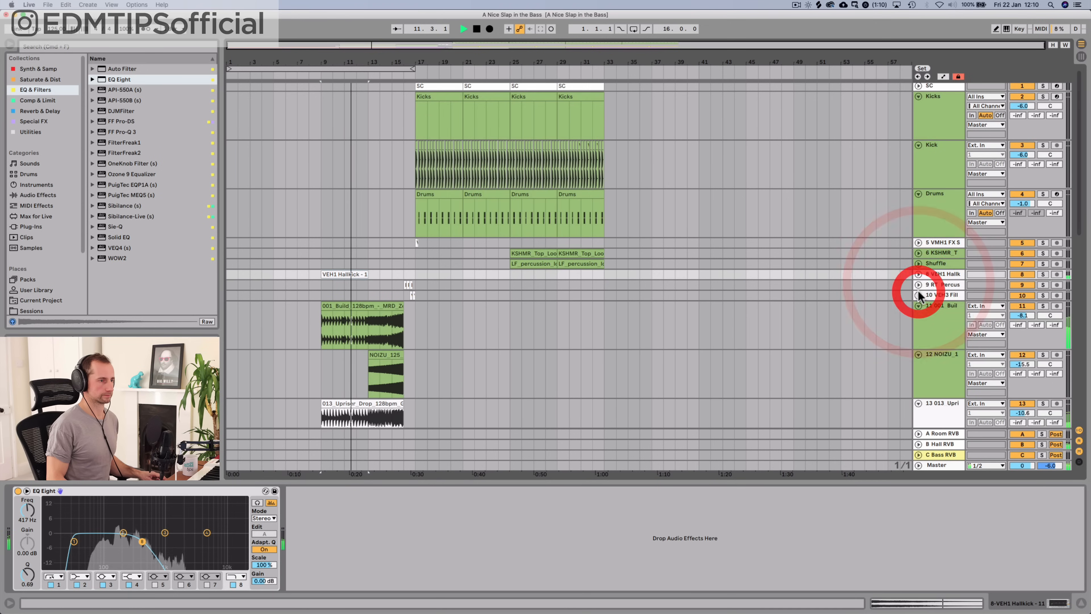
click(924, 305)
click(918, 306)
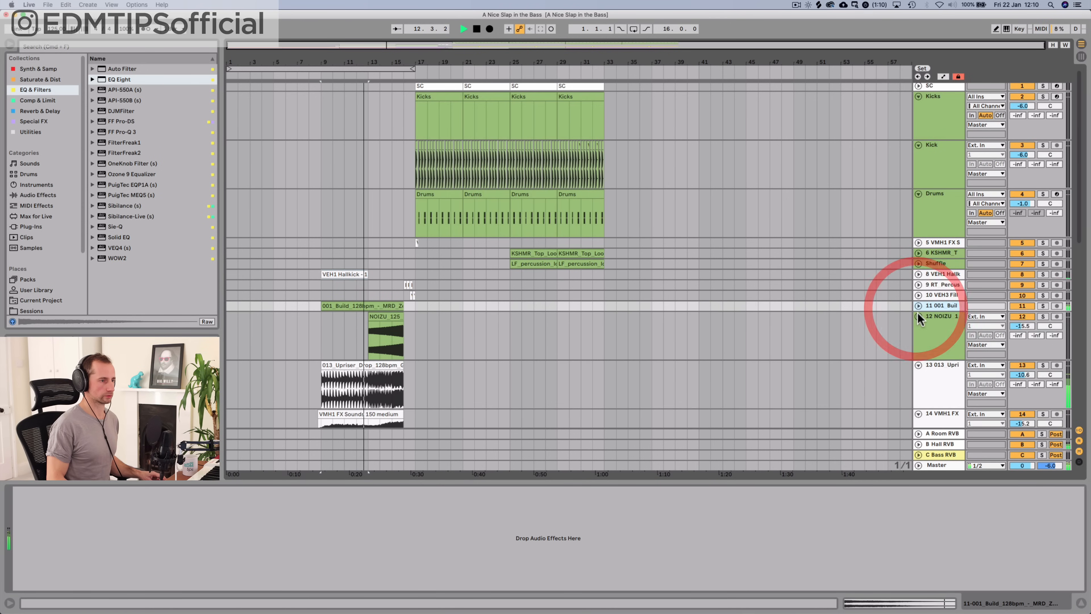
click(918, 316)
click(918, 326)
click(918, 336)
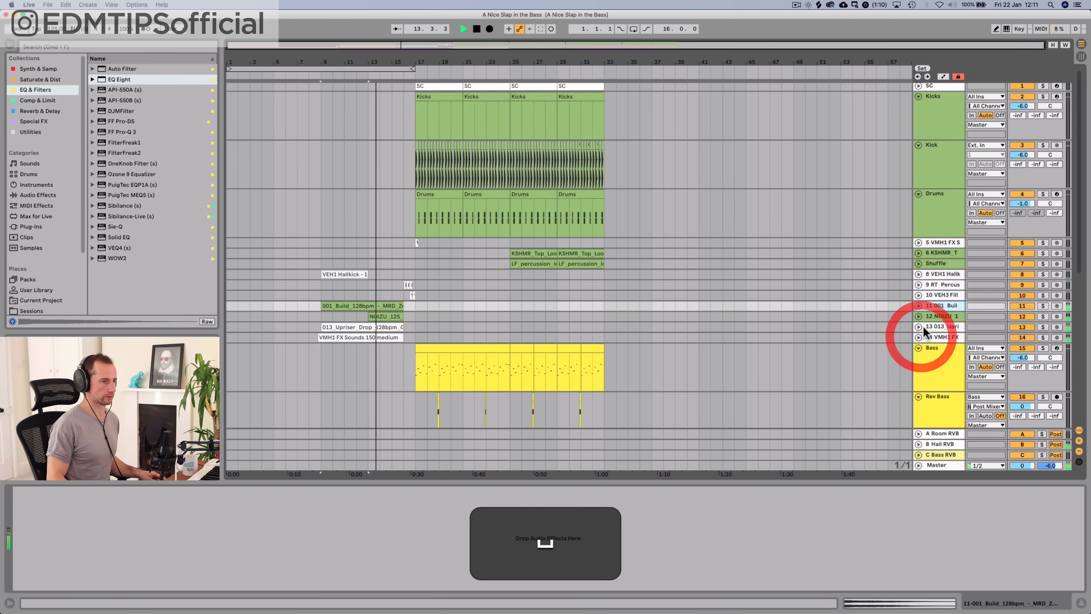
Insert a MIDI track below the last Serum track and rename it Riser
scroll(924, 331, down, 10)
click(928, 374)
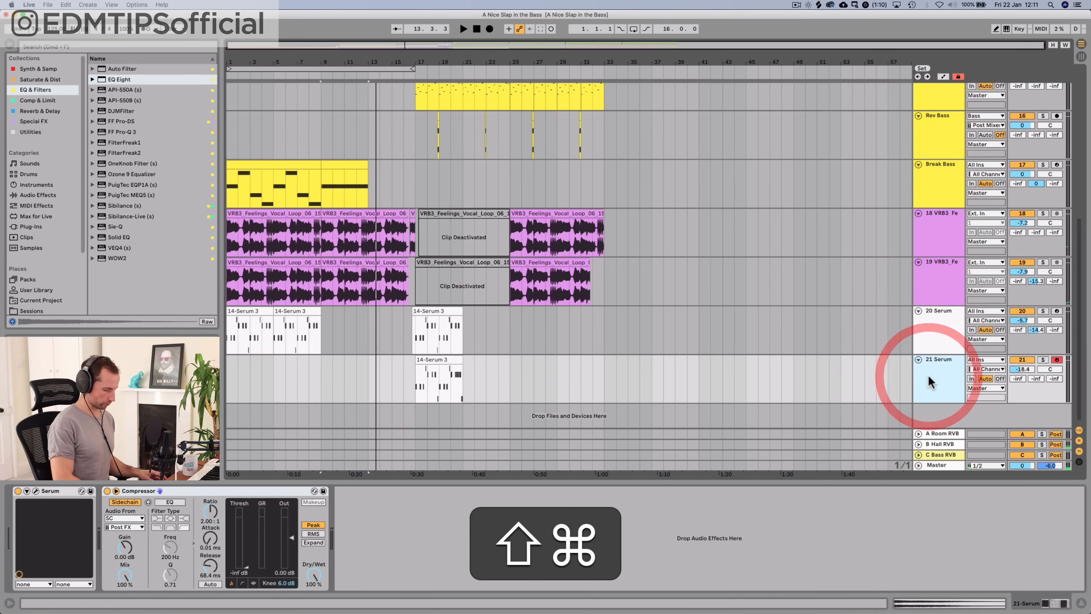
key(shift+super+t)
click(930, 391)
key(super+r)
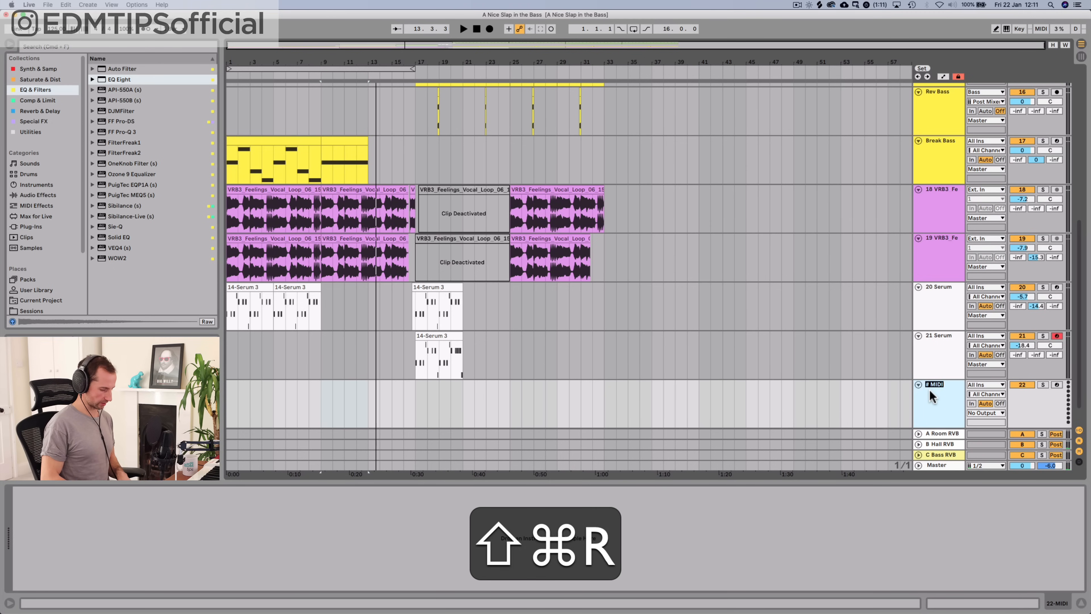
text(Riser)
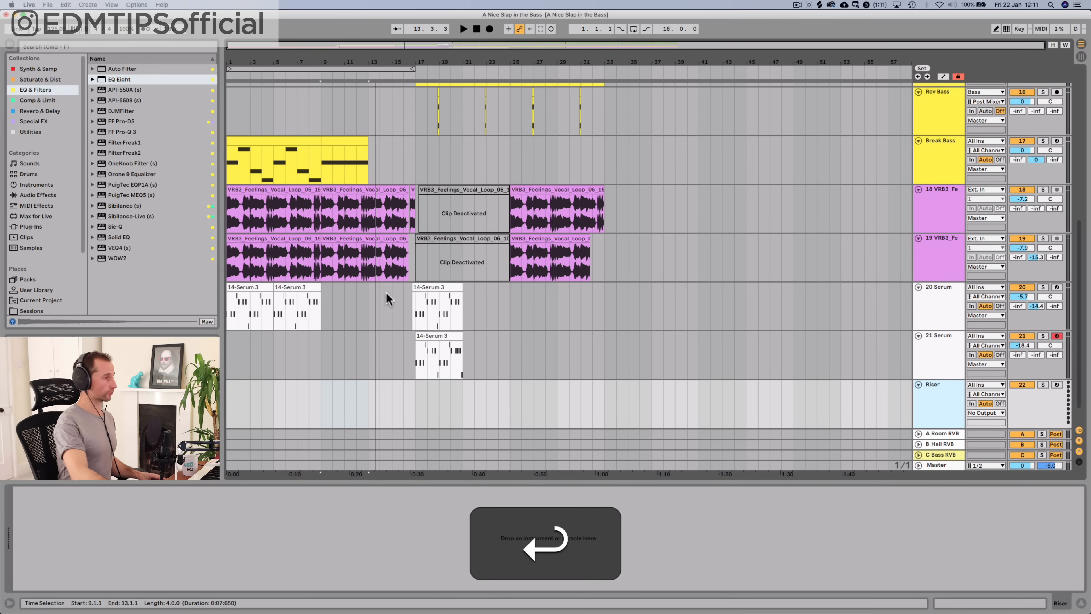
Load Serum onto the Riser track and shape Env 1 with no sustain and an 87 ms decay
click(35, 69)
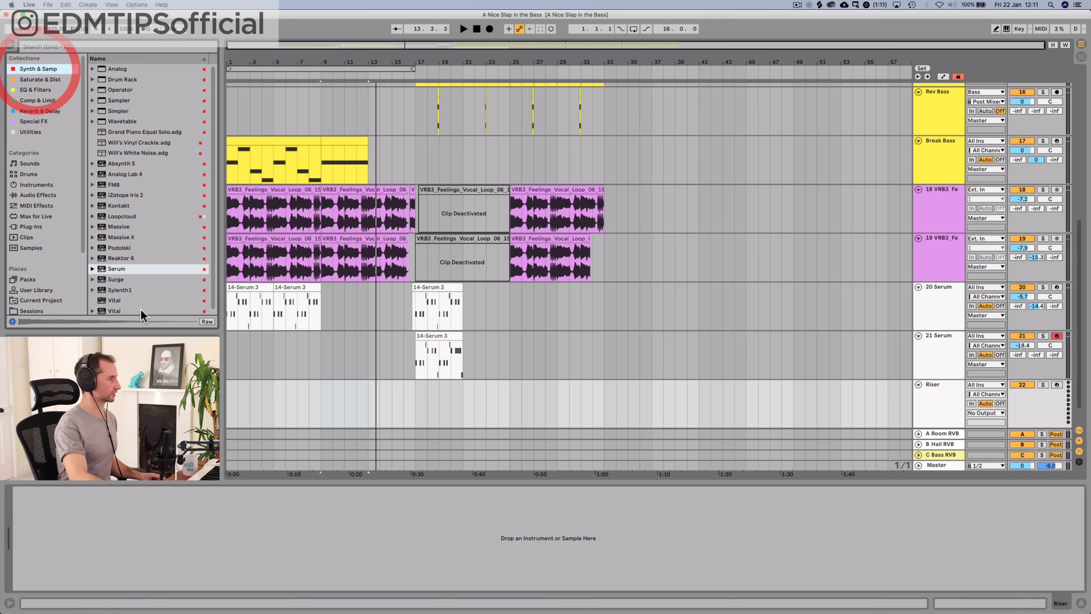
drag(343, 391, 343, 391)
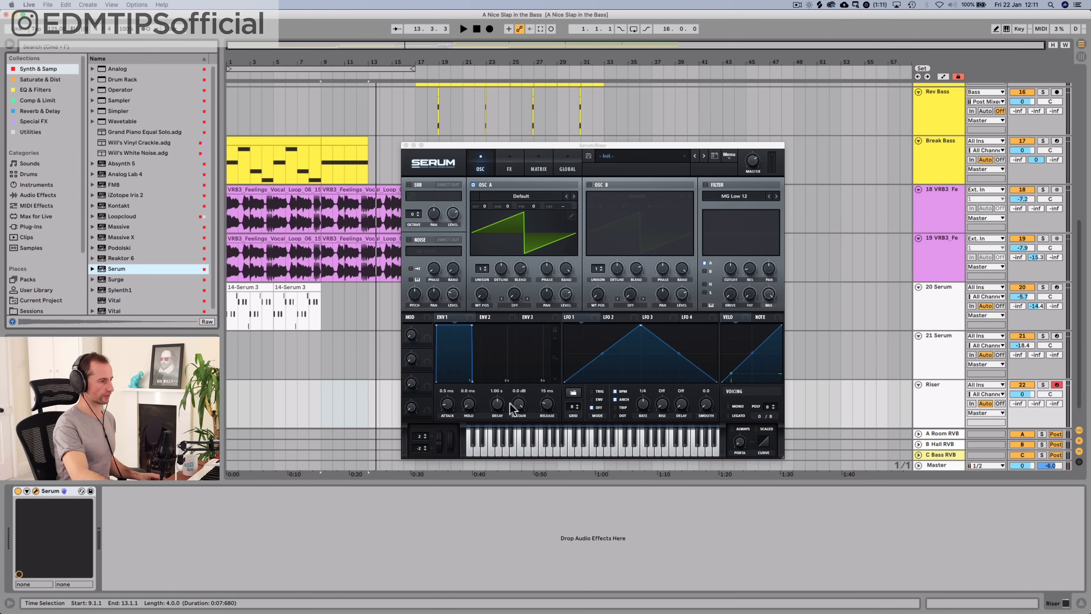
drag(511, 407, 506, 494)
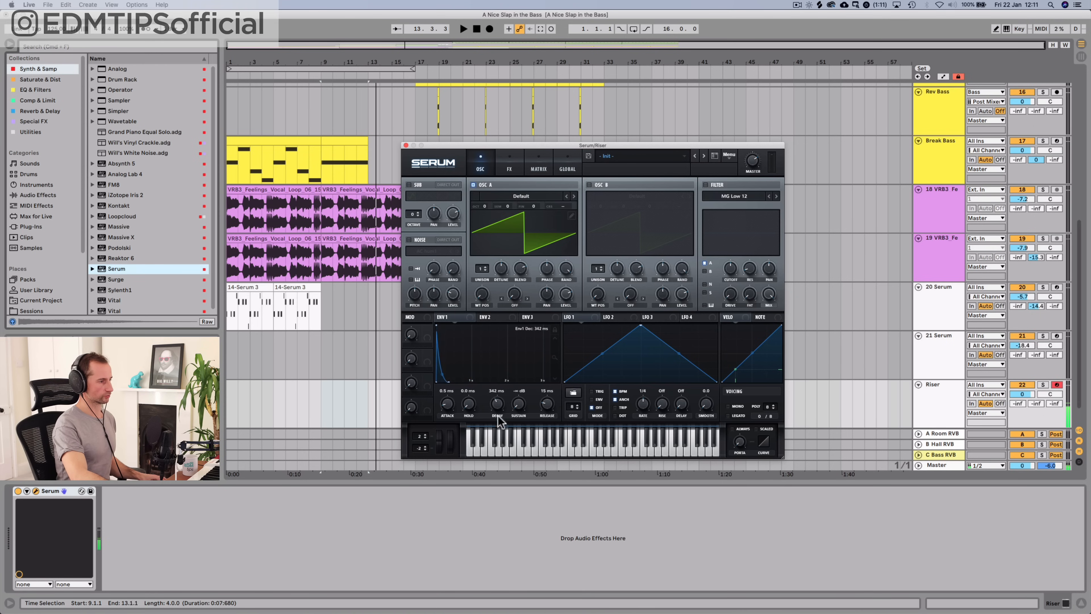
drag(493, 418, 494, 415)
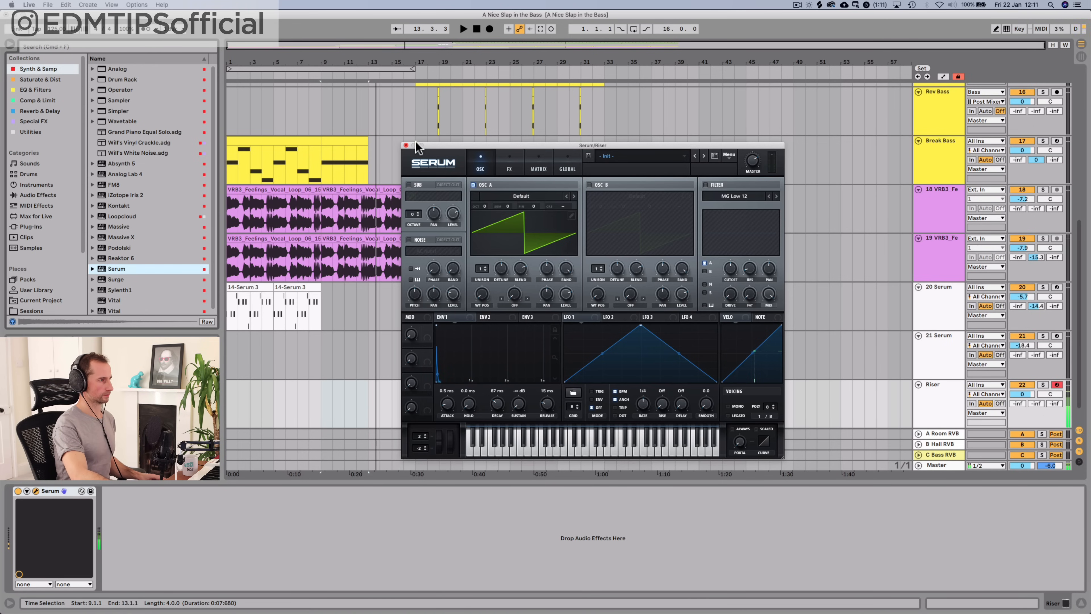
click(405, 144)
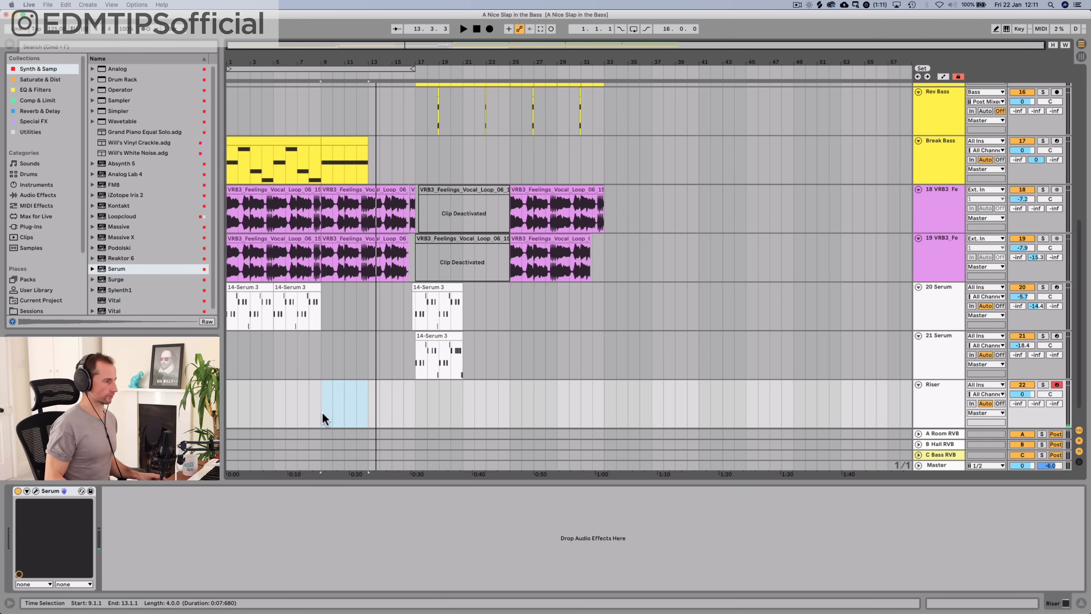
Create a MIDI clip on the Riser track from bar 9 to bar 17 and add an A2 eighth note at its start
drag(323, 417, 414, 405)
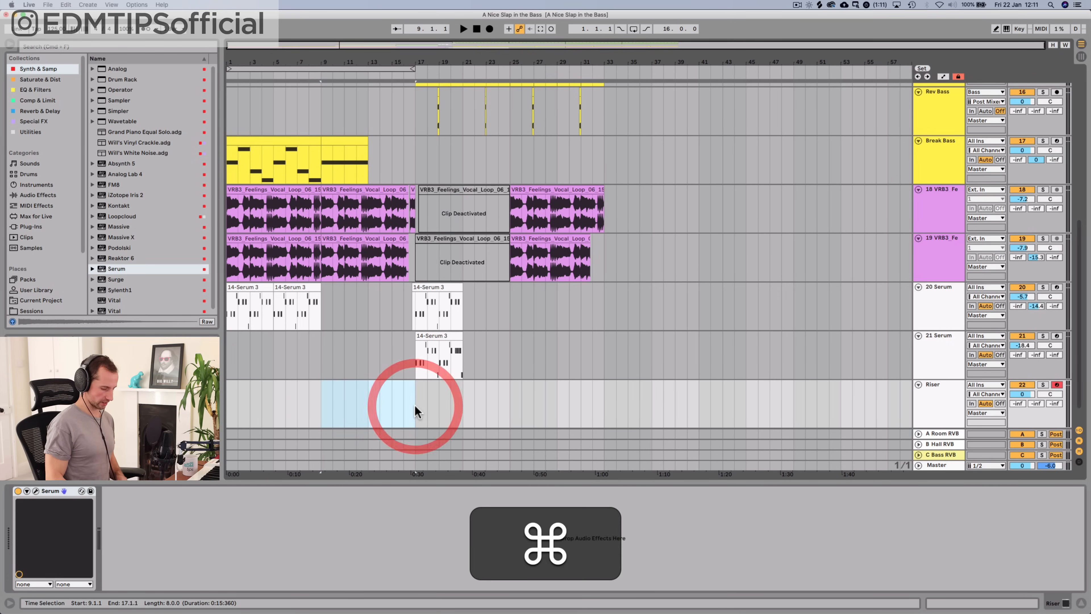
key(shift+super+m)
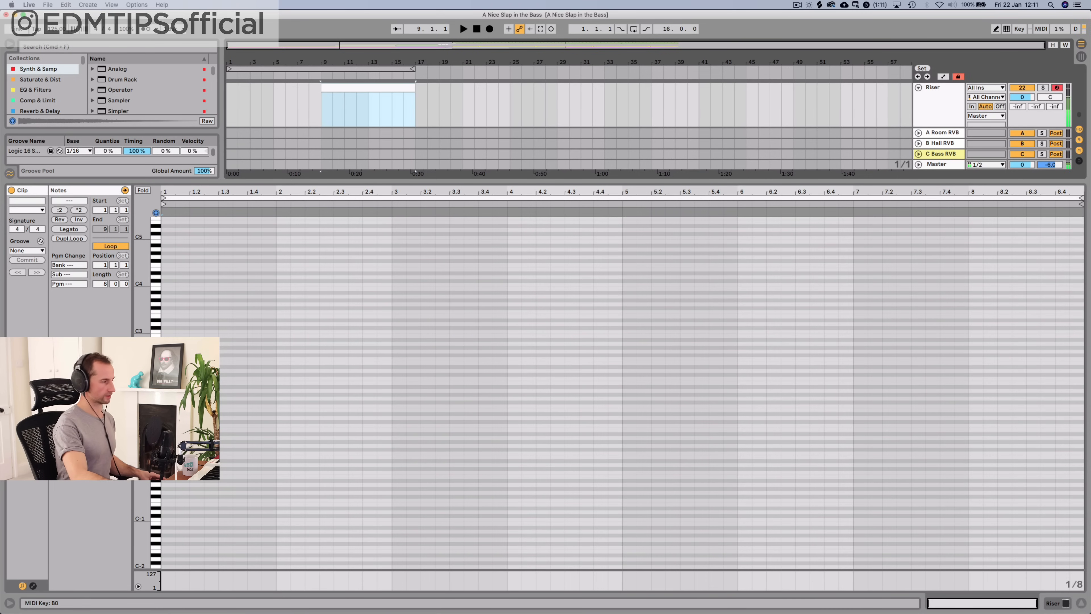
double_click(174, 319)
key(space)
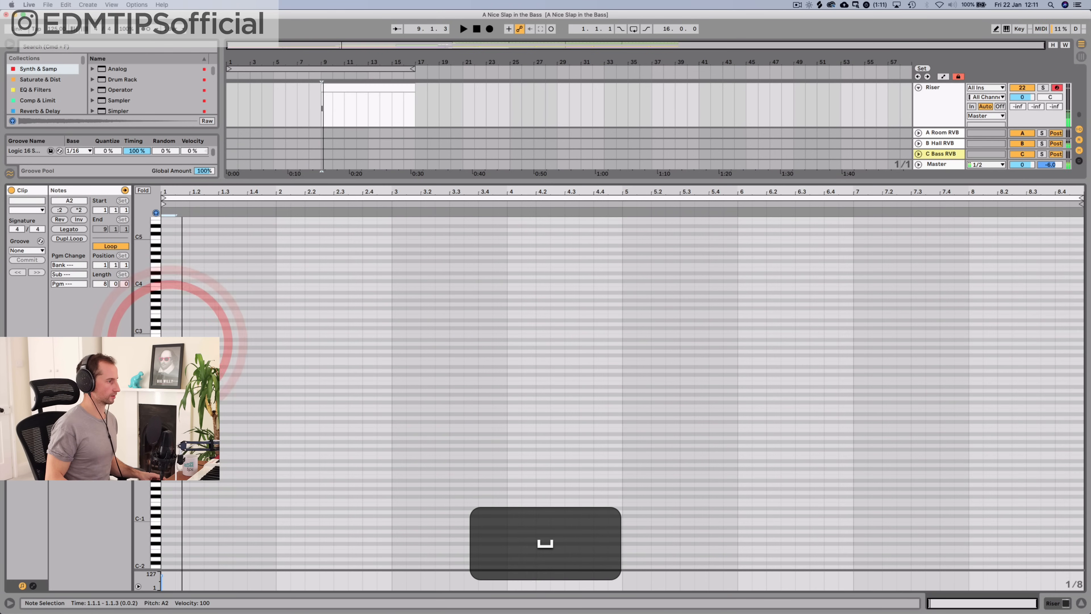
Duplicate the A2 eighth note repeatedly until the pattern reaches bar 6 of the Riser clip
key(super+d)
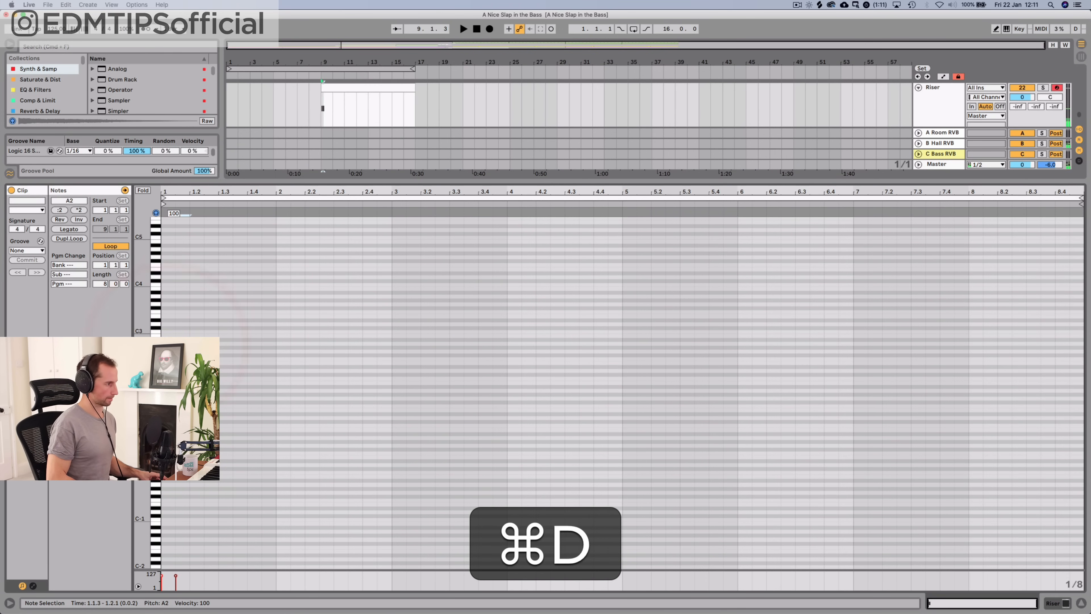
key(super+d)
key(super+d)
key(super+d)
key(super+d)
key(super+d)
key(super+d)
key(super+d)
key(super+d)
key(super+d)
key(super+d)
key(super+d)
key(super+d)
key(super+d)
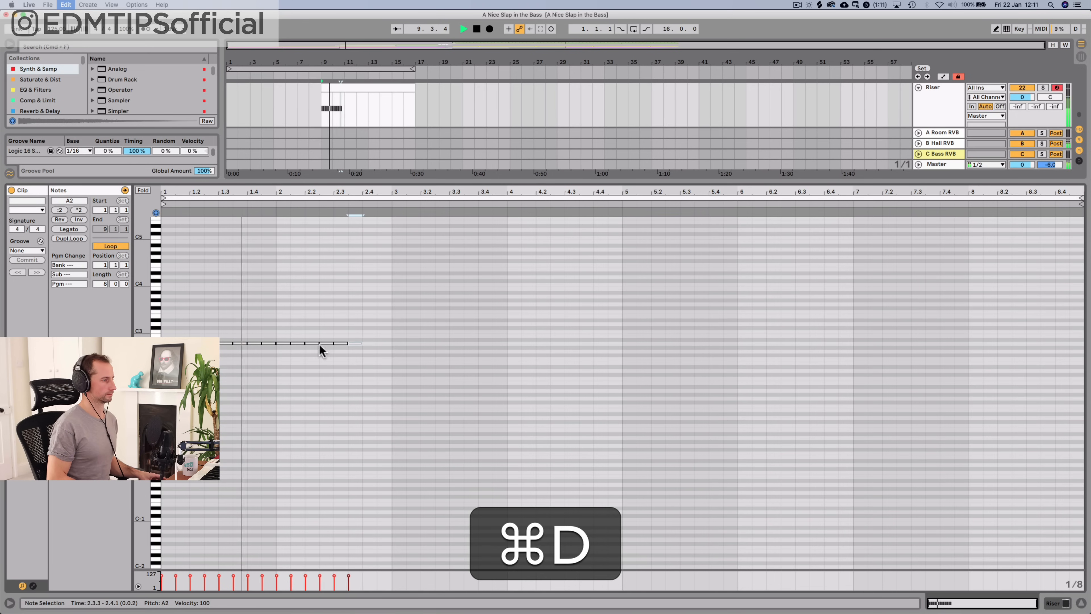
key(super+d)
key(super+d)
key(super+d)
key(super+d)
key(super+d)
key(super+d)
key(super+d)
key(super+d)
key(super+d)
key(super+d)
key(super+d)
key(super+d)
key(super+d)
key(super+d)
key(super+d)
key(super+d)
key(super+d)
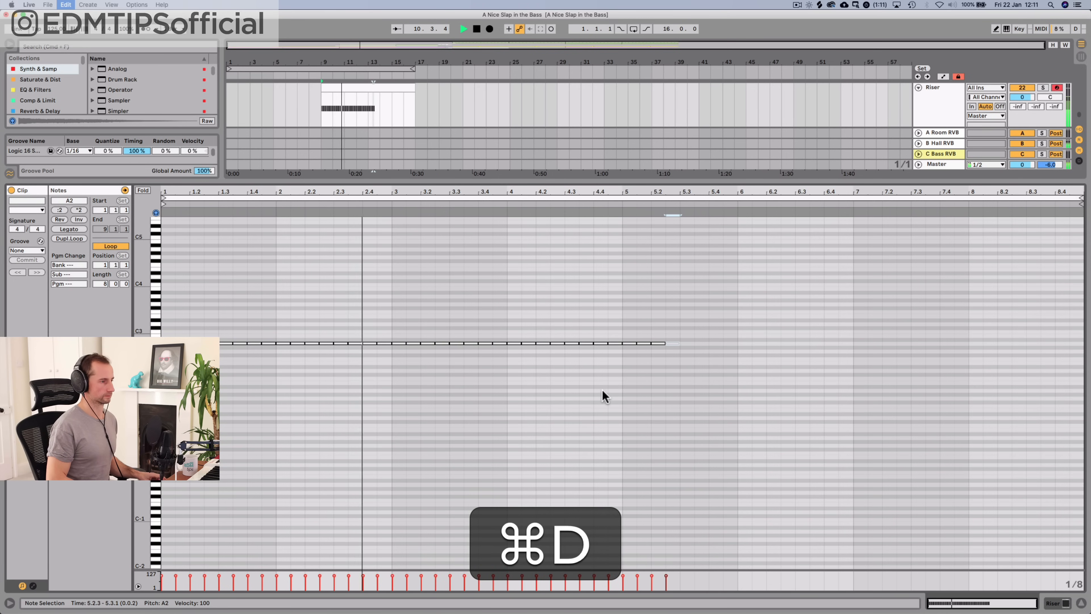
key(super+d)
key(super+d)
key(super+d)
key(super+d)
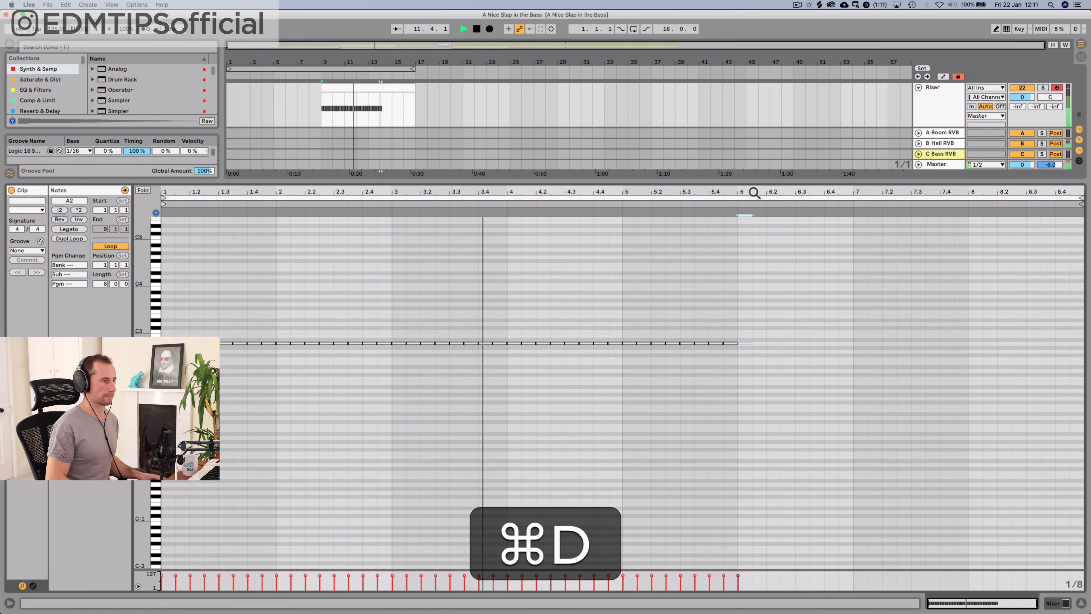
drag(752, 193, 655, 193)
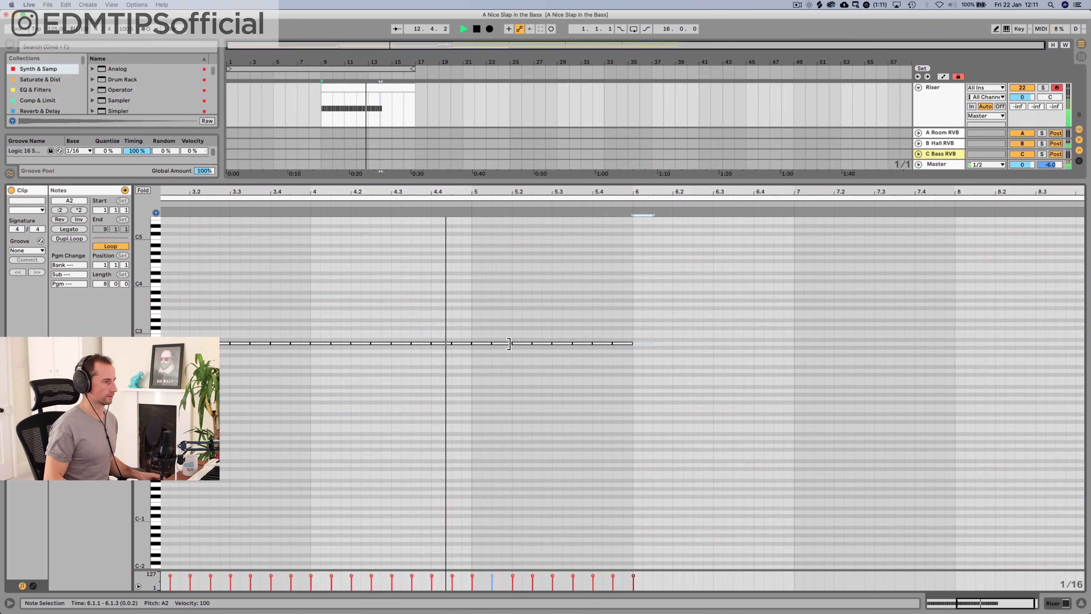
key(space)
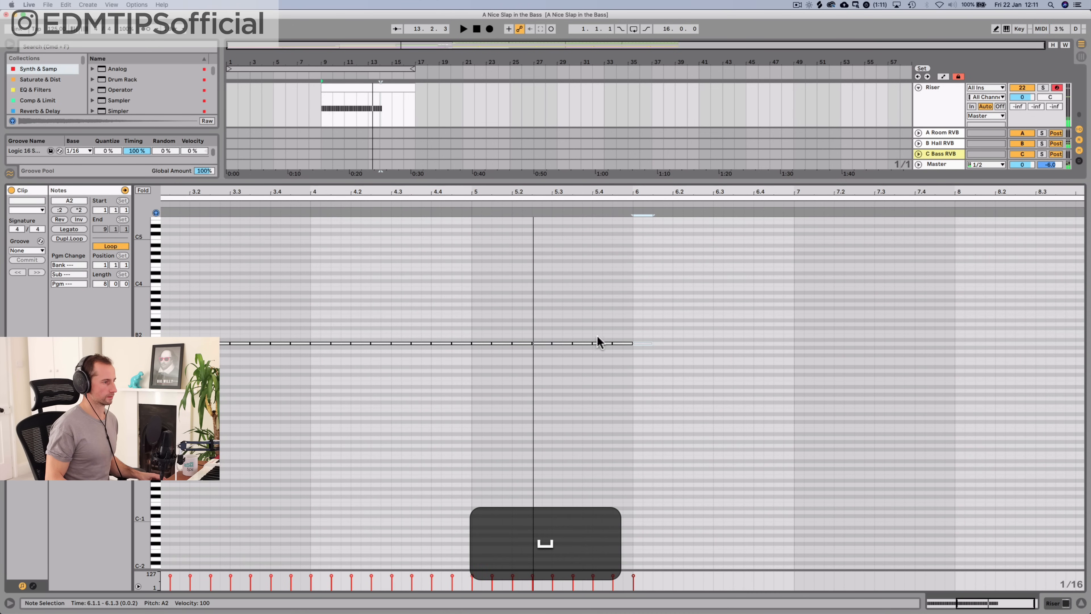
Continue the A2 eighth notes to bar 7 and fill bar 7 with sixteenth notes, leaving bar 8 empty
key(super+d)
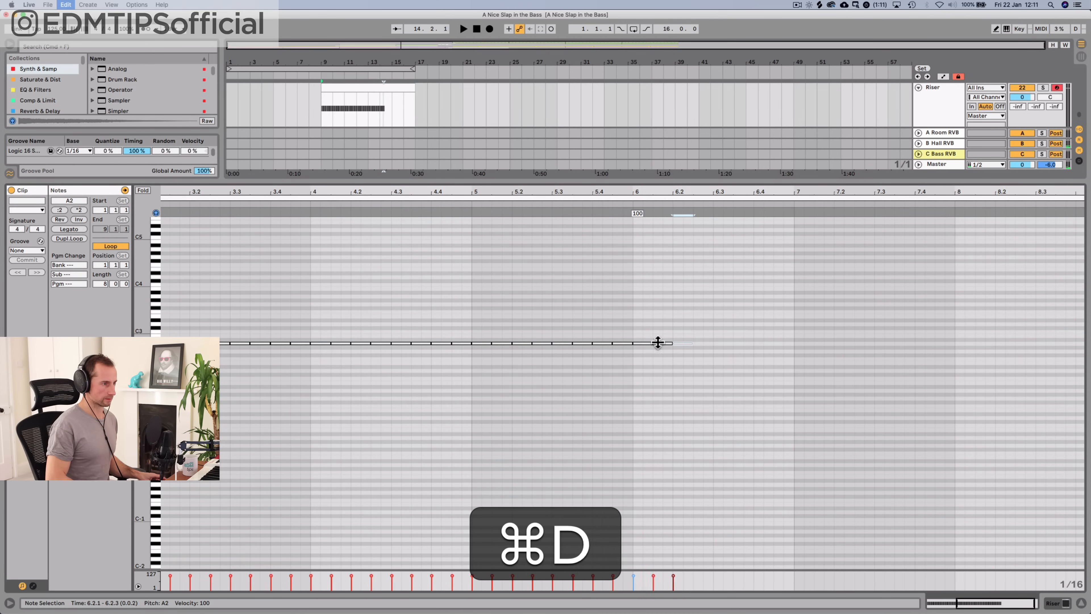
drag(813, 343, 802, 344)
key(super+d)
key(super+d)
key(super+d)
key(super+d)
key(super+d)
key(super+d)
key(super+d)
key(super+d)
key(super+d)
key(super+d)
key(super+d)
key(super+d)
key(super+d)
key(super+d)
key(super+d)
key(super+d)
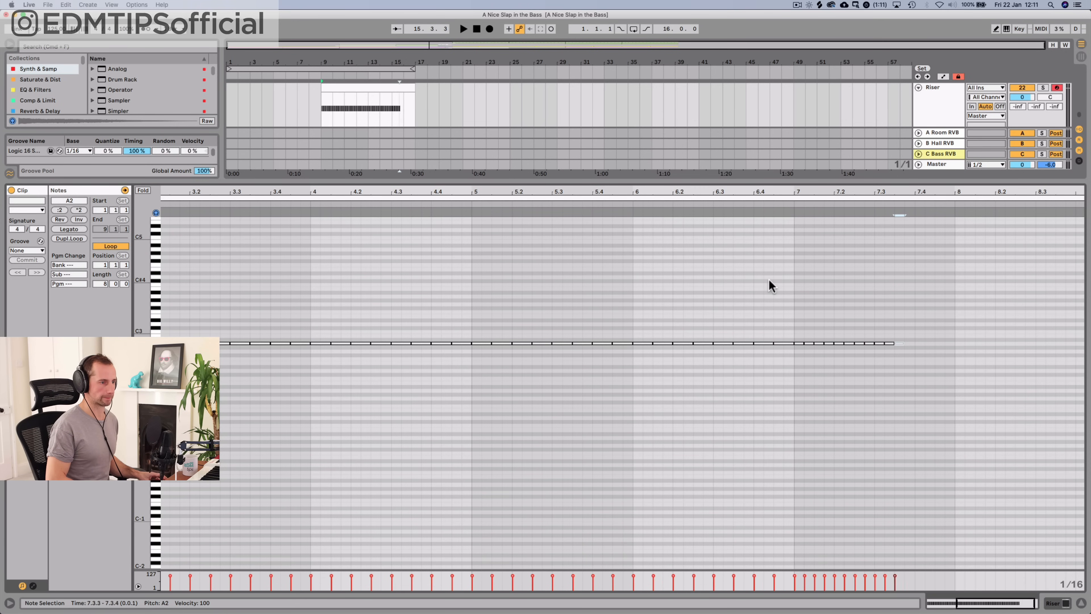
key(super+BackSpace)
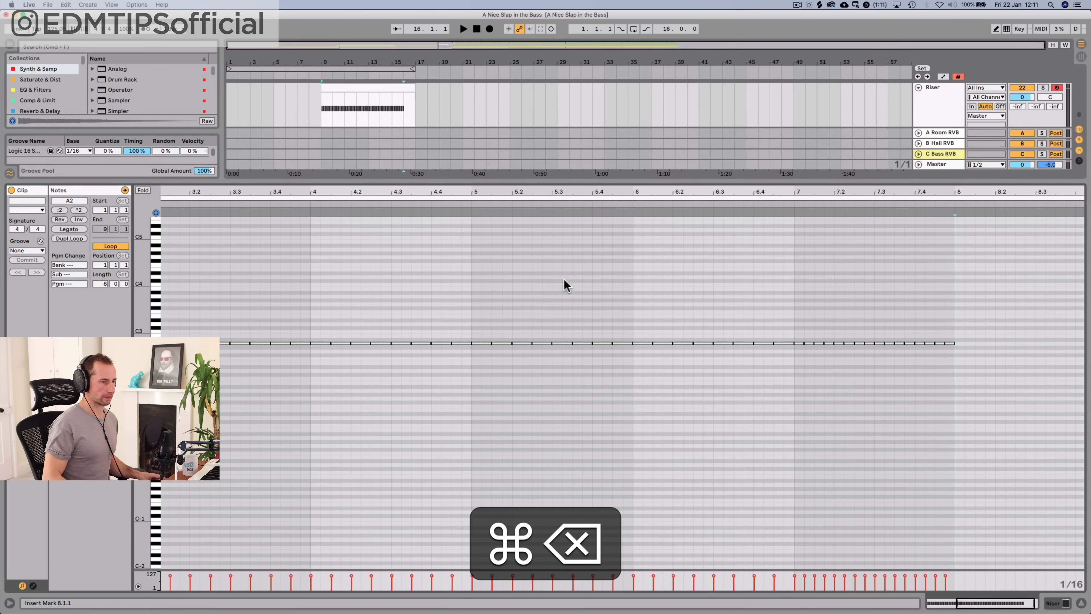
key(BackSpace)
key(shift+Tab)
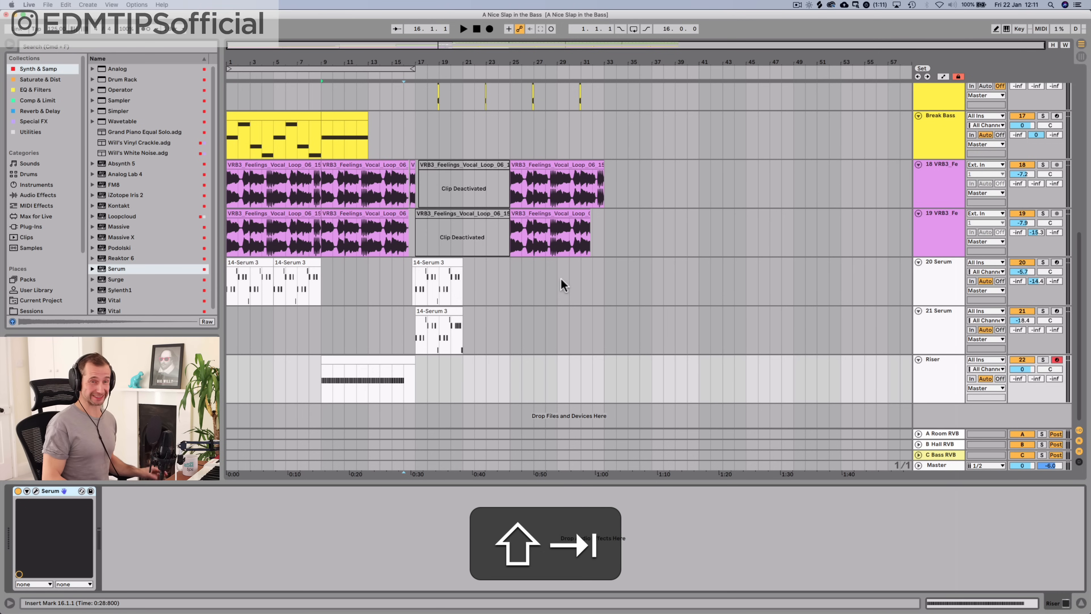
Audition the riser pattern with the track and raise Serum's upward pitch bend range to 23 semitones
key(shift+space)
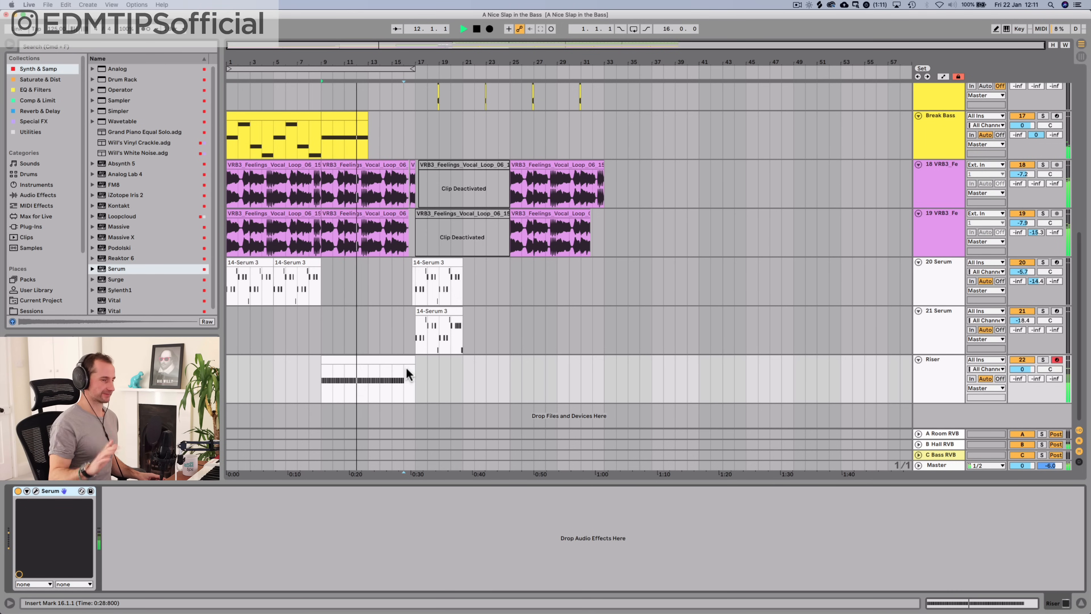
key(space)
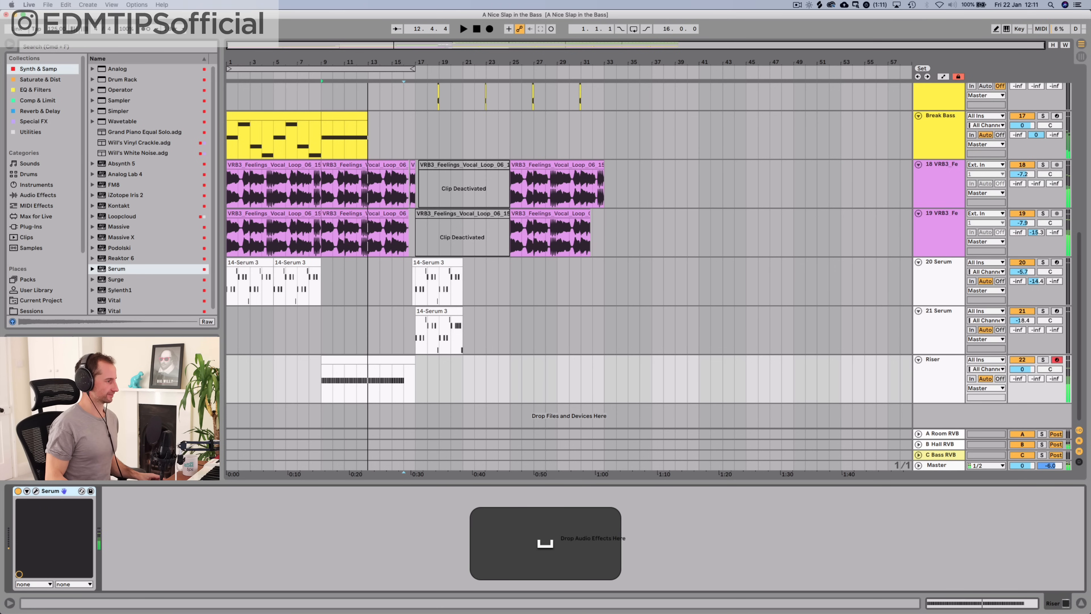
click(36, 491)
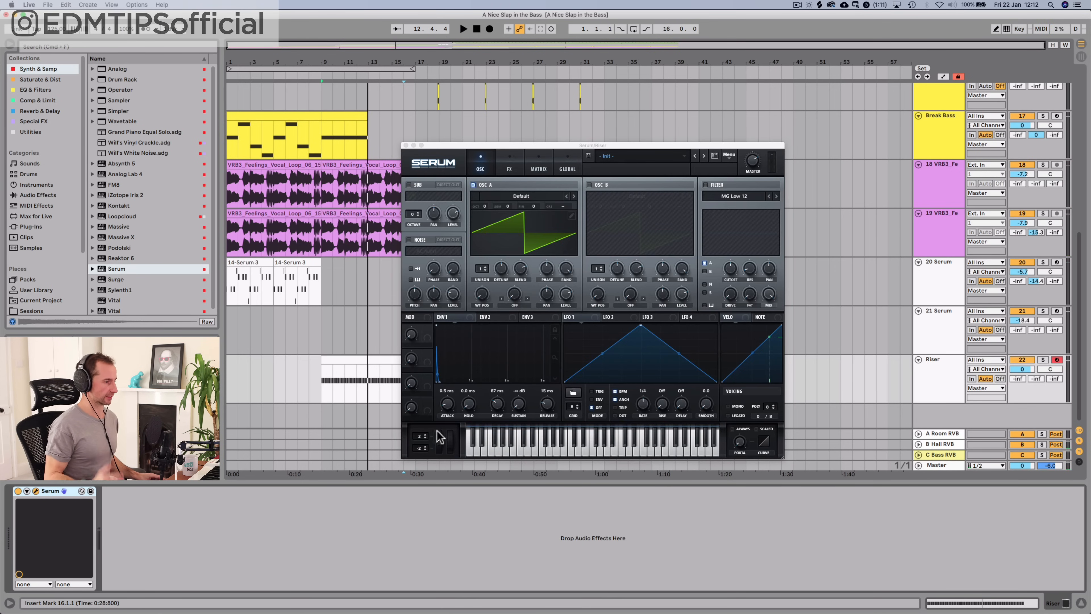
drag(420, 440, 422, 419)
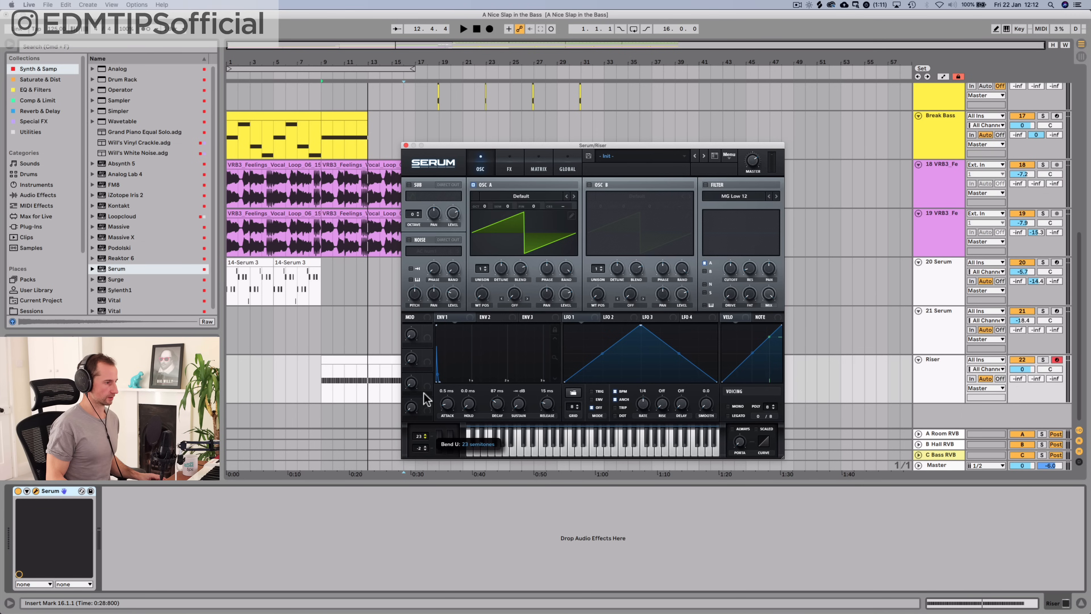
click(405, 145)
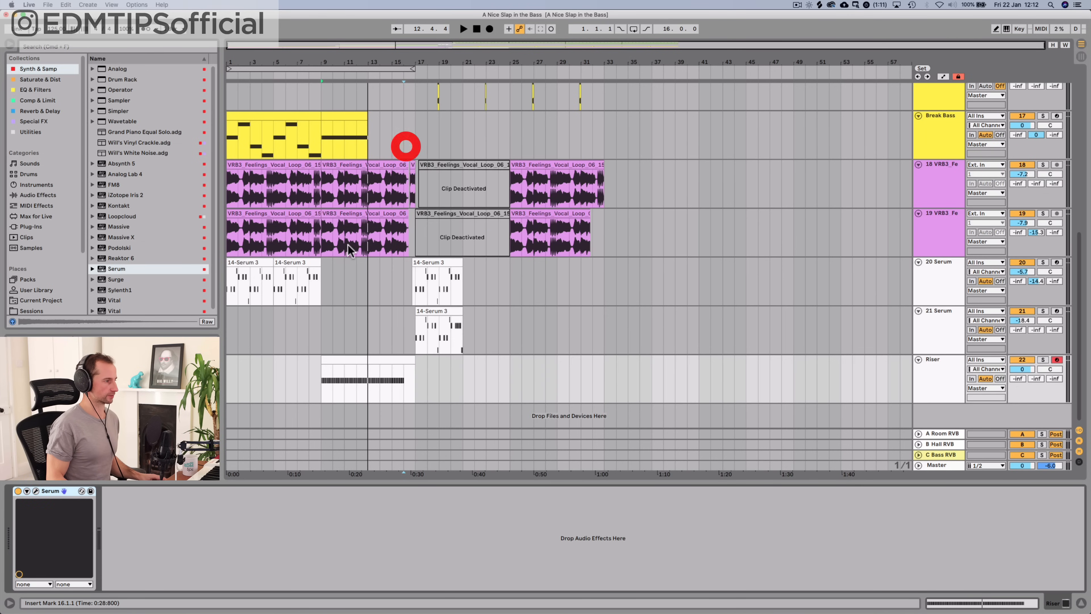
Show the Riser clip's envelopes and choose the MIDI Ctrl Pitch Bend envelope
click(359, 356)
double_click(359, 356)
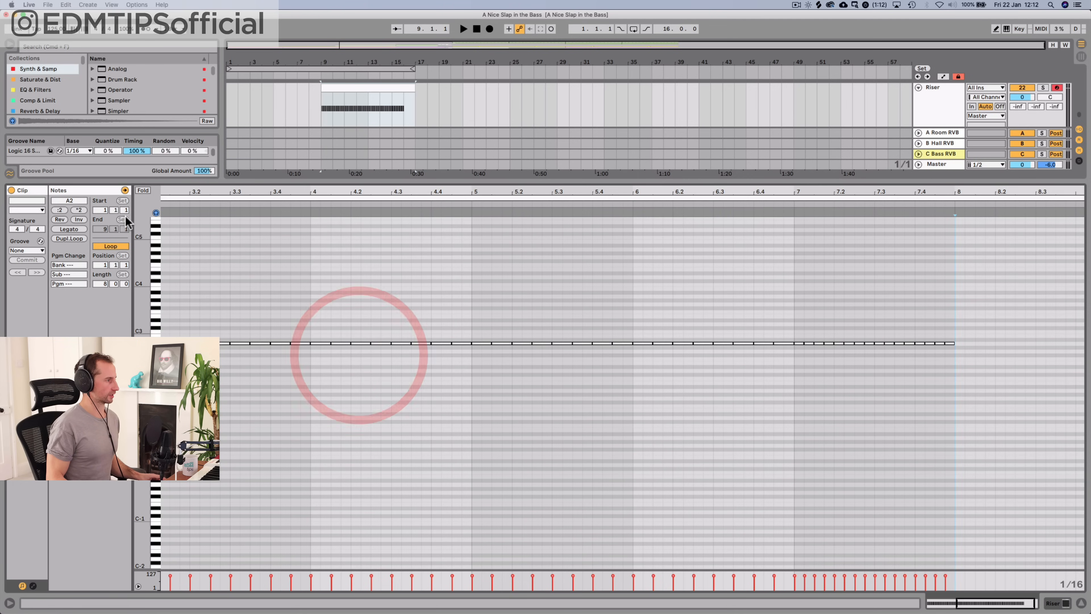
click(141, 189)
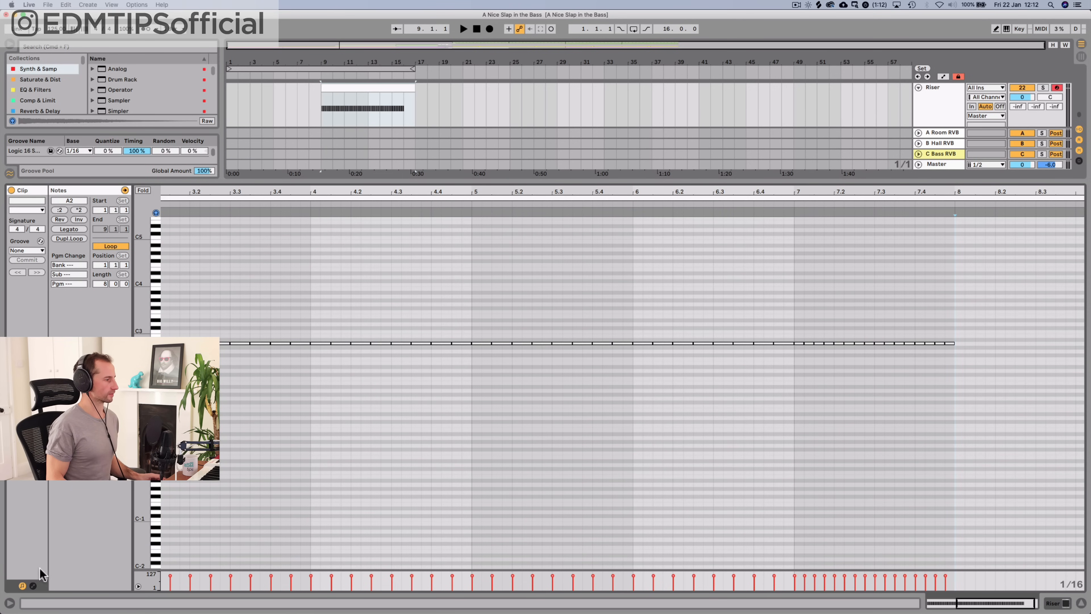
click(33, 585)
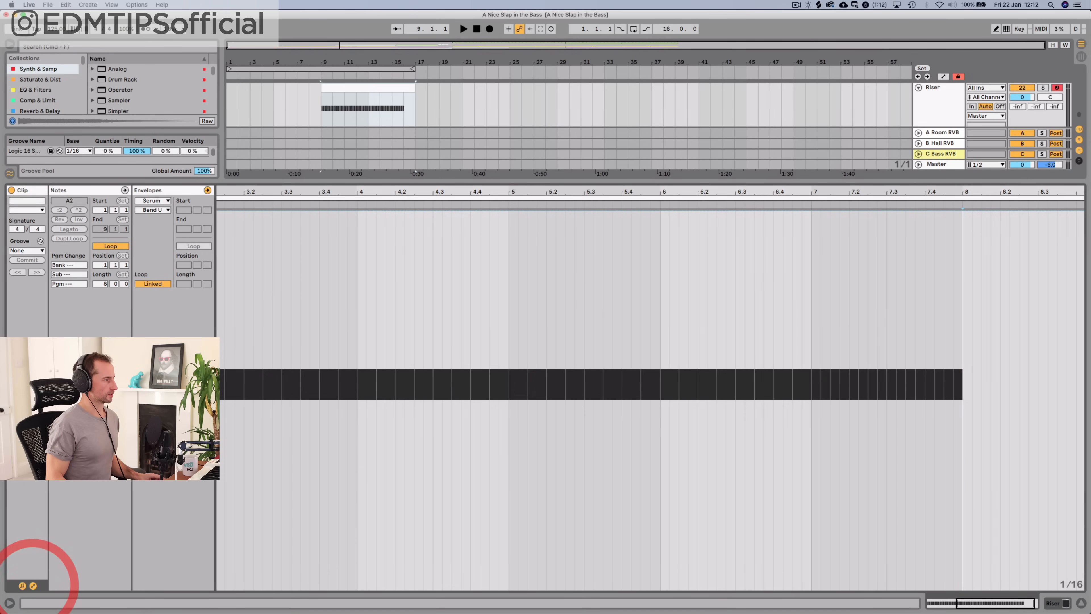
click(156, 201)
click(156, 215)
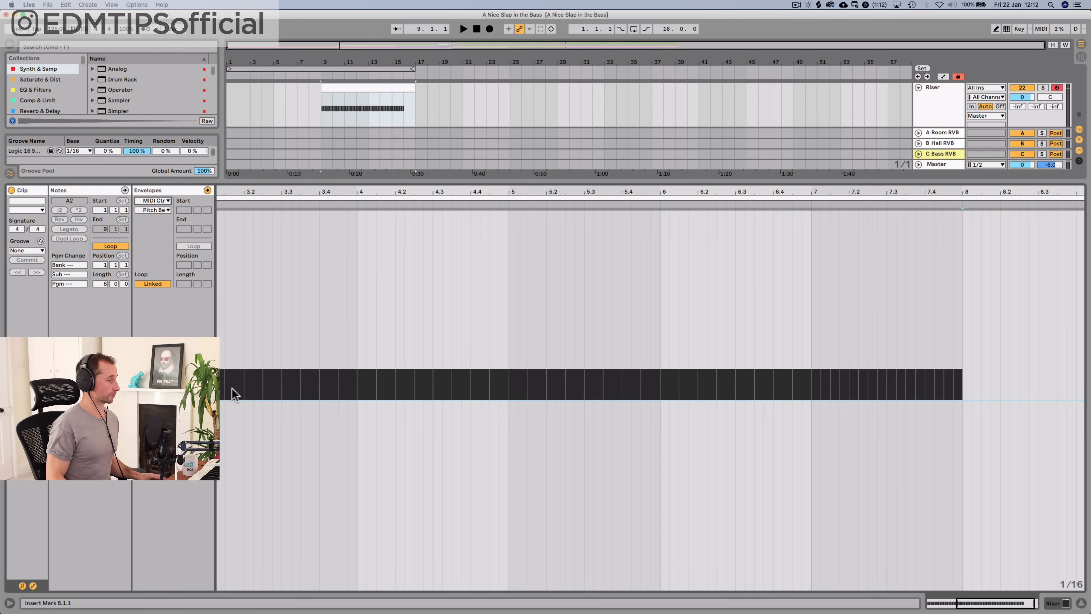
Draw a pitch bend ramp in the Riser clip from just after bar 3 up to 4239 at bar 7
click(232, 400)
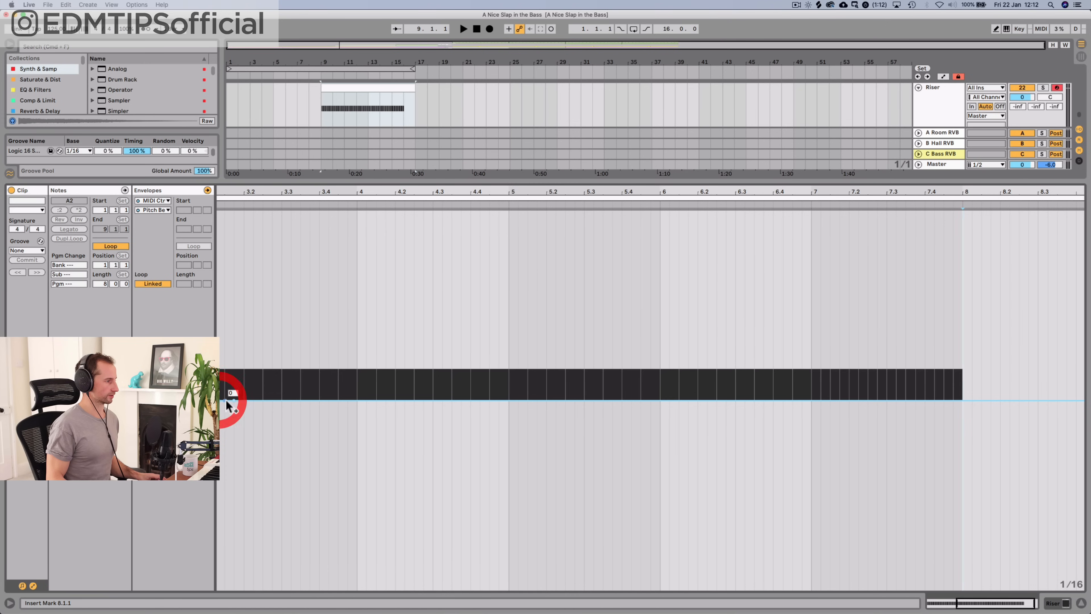
drag(234, 400, 810, 304)
key(space)
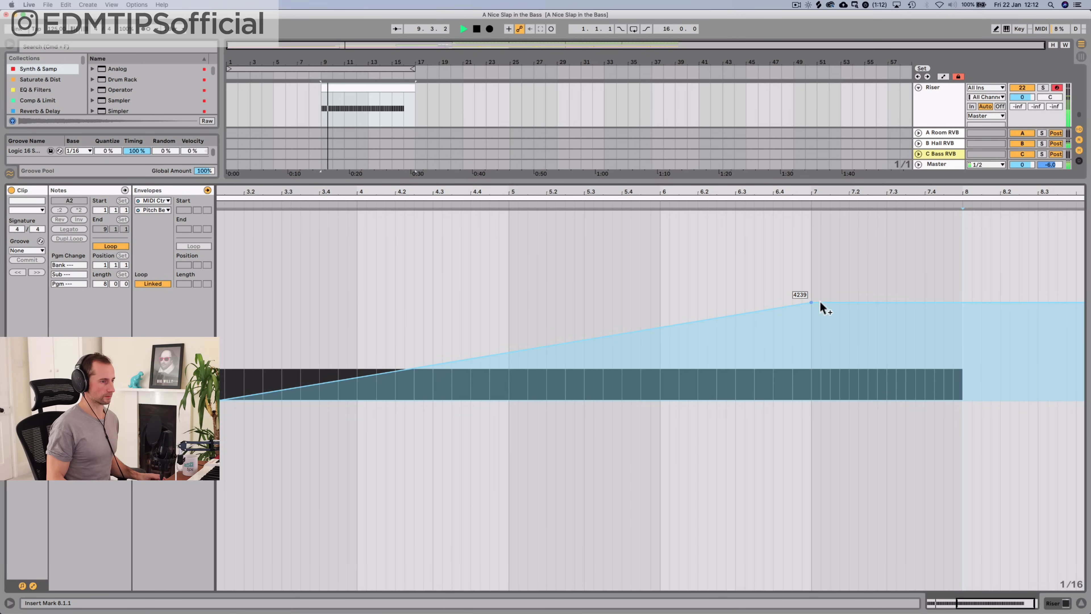
key(space)
Make the pitch bend ramp start at the beginning of the Riser clip by removing the breakpoint near bar 3
click(323, 108)
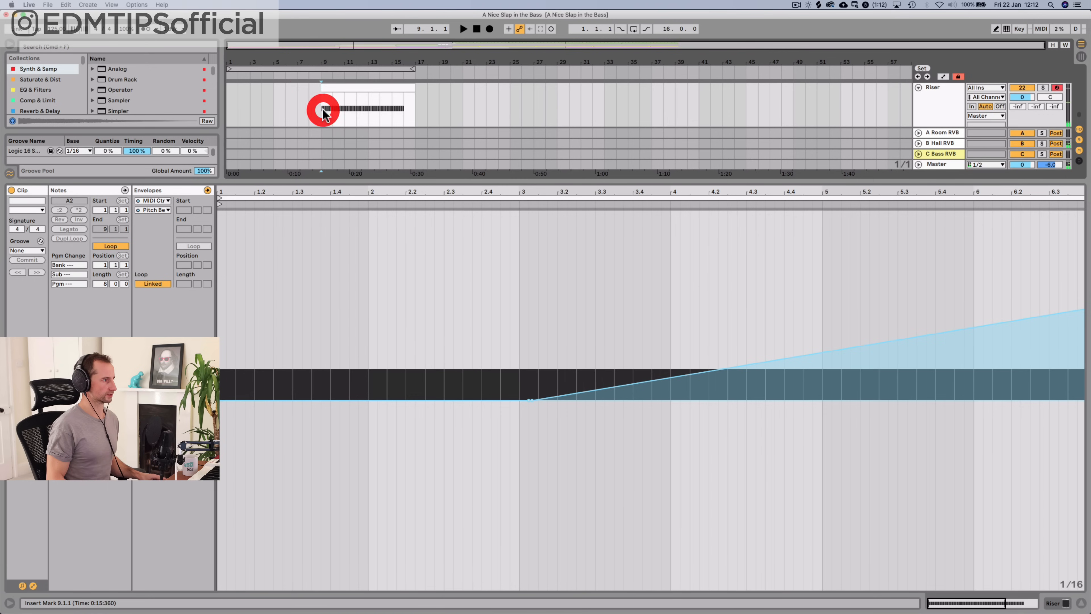
key(space)
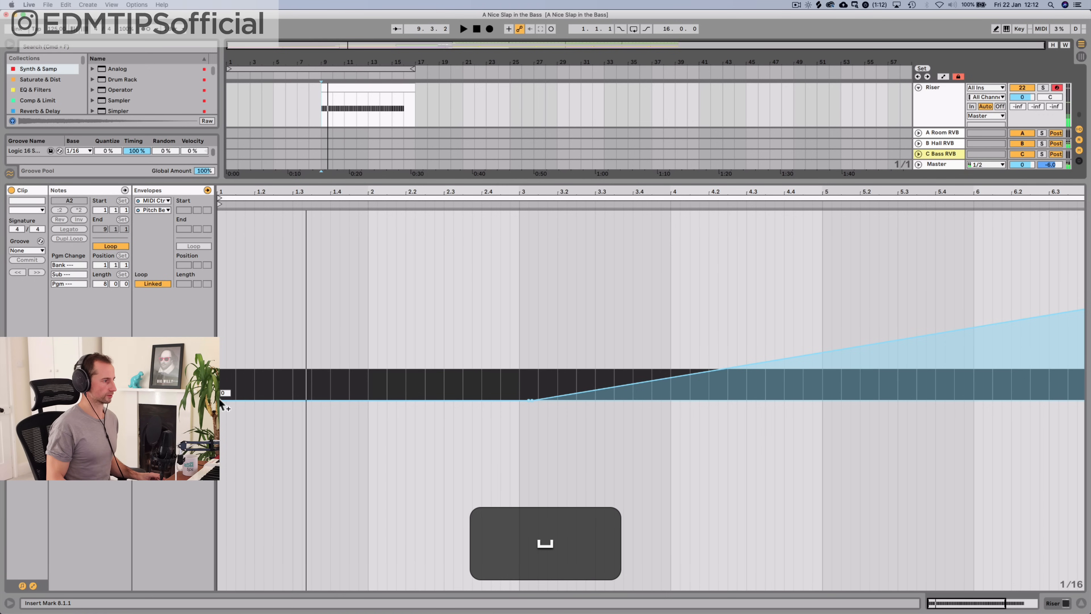
click(221, 403)
click(529, 399)
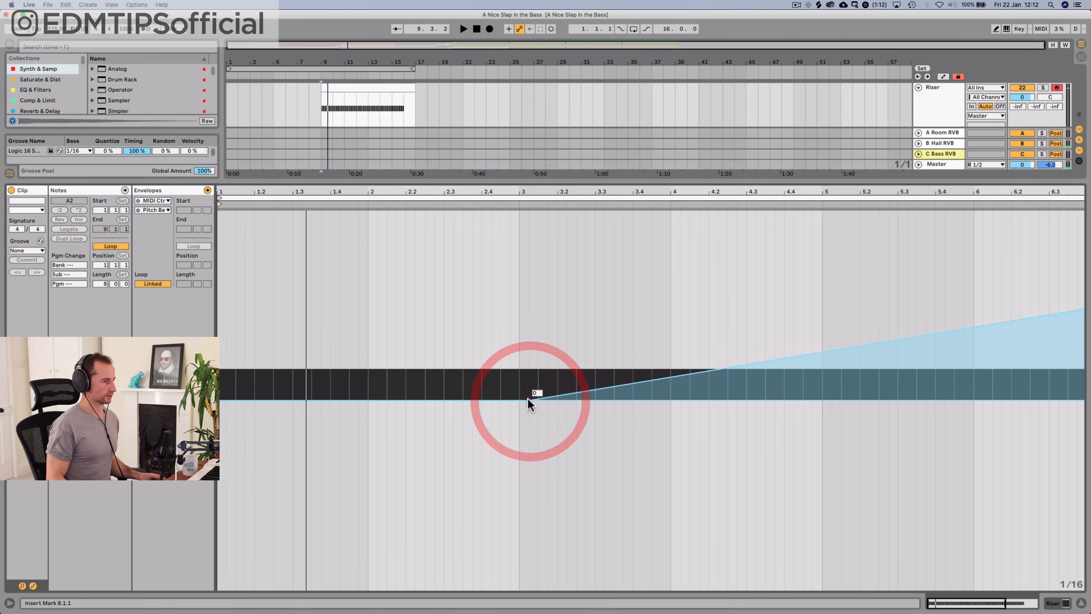
key(space)
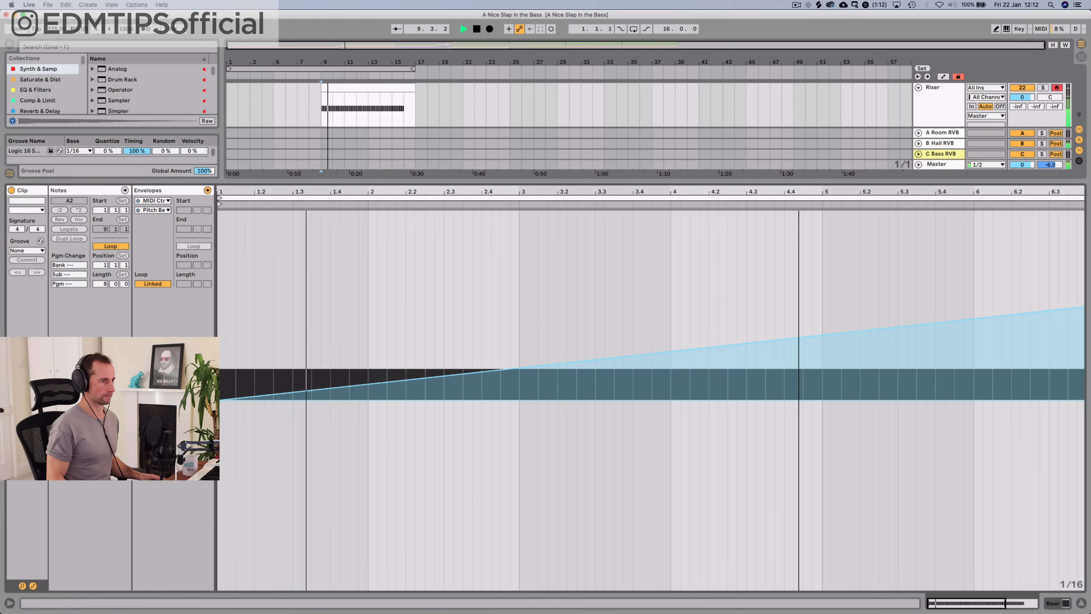
Raise the Riser clip's pitch bend envelope at bar 8 to near its maximum during playback
drag(798, 192, 633, 190)
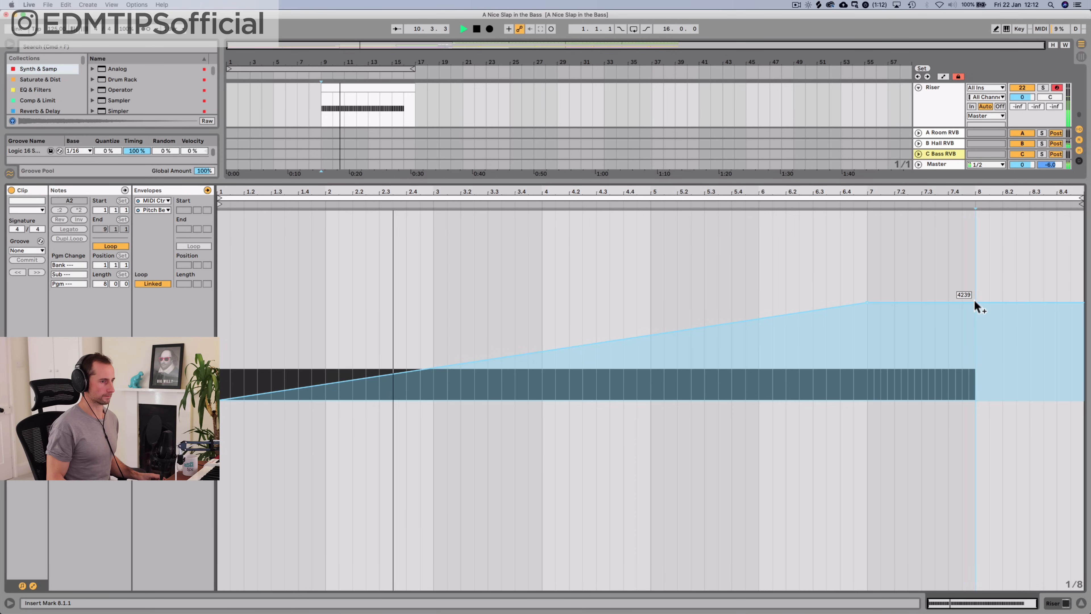
drag(974, 300, 975, 215)
key(shift+Tab)
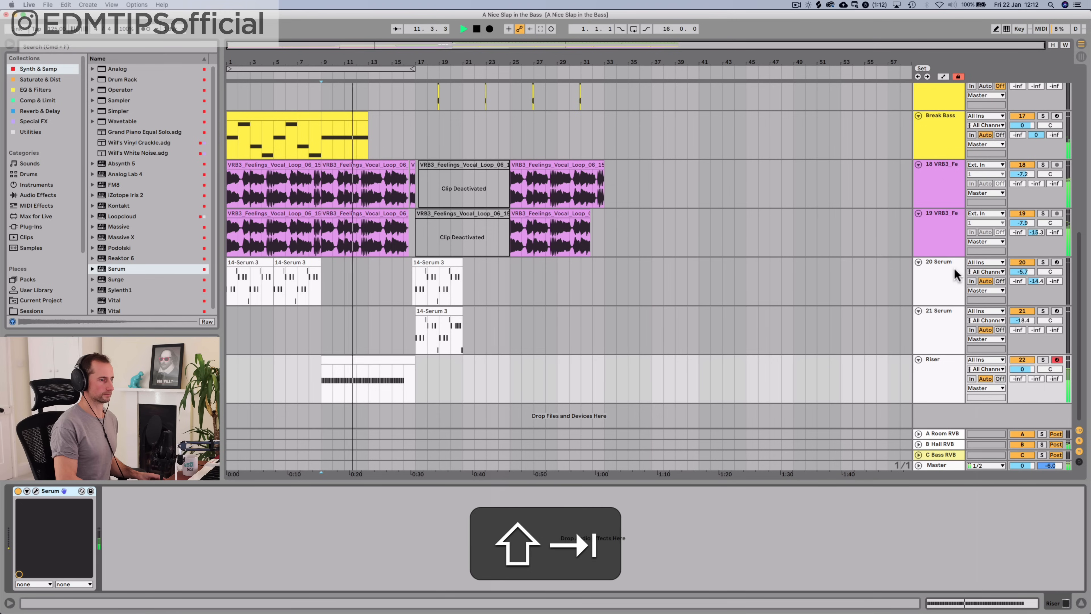
Raise the Riser track's volume to 2.3 dB during playback and show the notes of its clip
drag(1022, 369, 1022, 366)
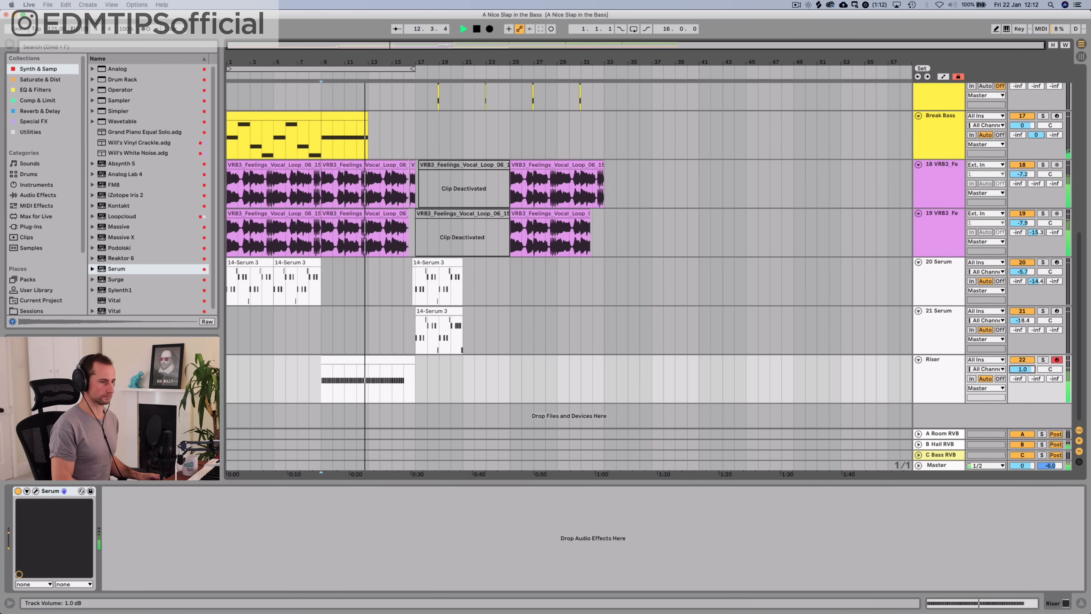
double_click(372, 364)
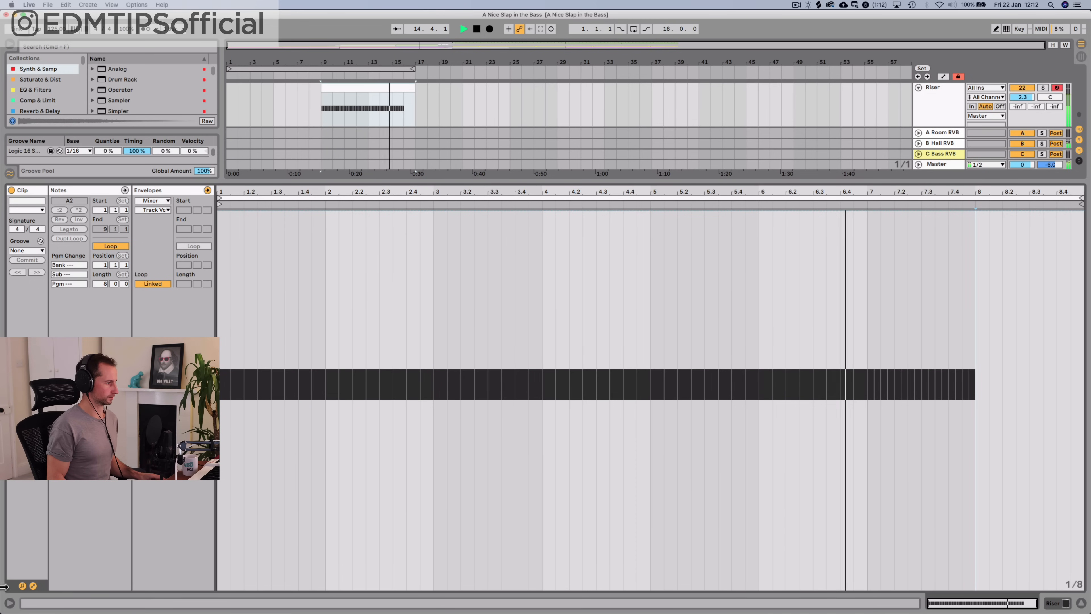
click(33, 586)
Copy the faster notes of bar 7 in the Riser clip into bars 5 and 6, and return to the device view
drag(860, 348, 962, 339)
key(super+c)
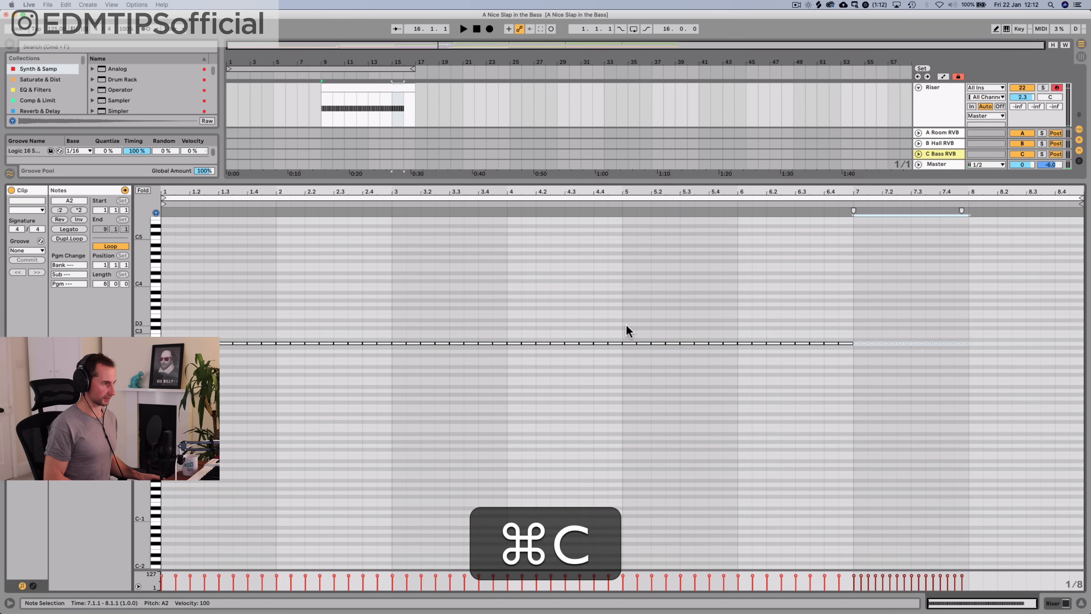
click(623, 323)
key(super+v)
key(super+d)
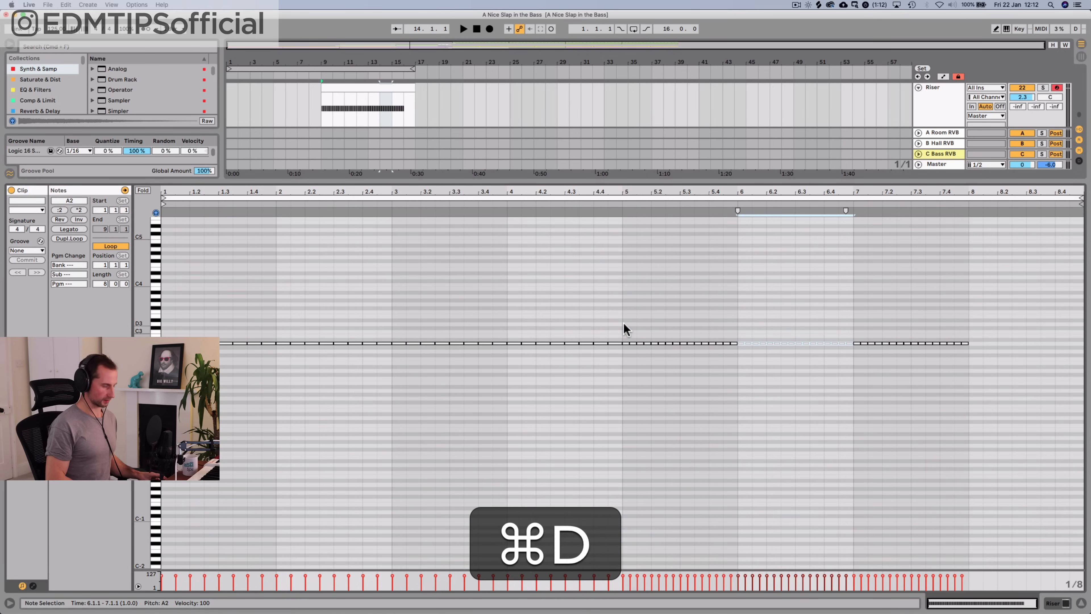
key(super+space)
key(shift+Tab)
key(shift+space)
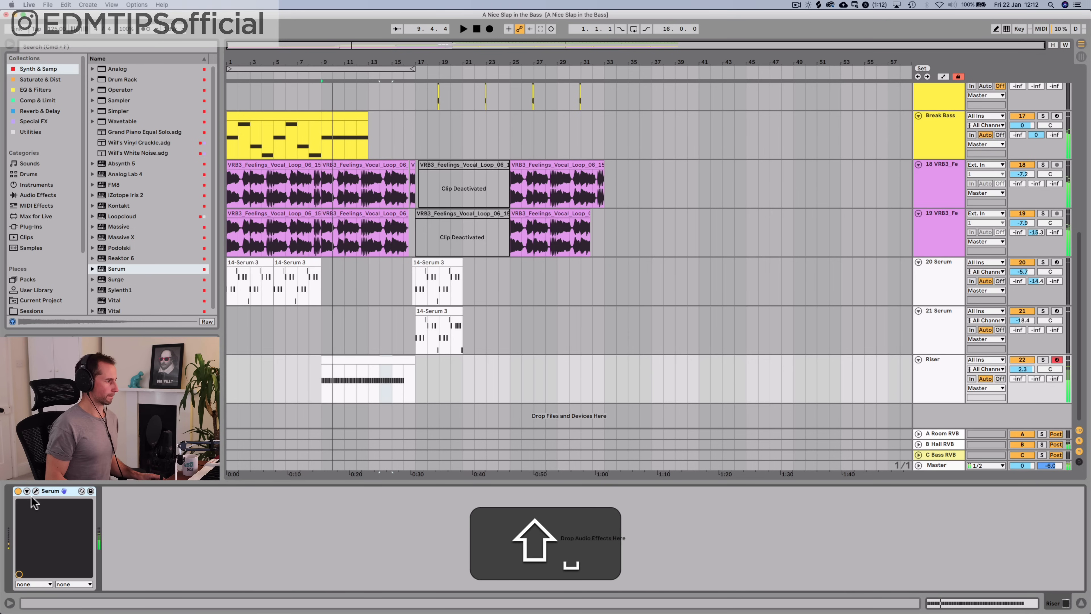
Open Serum on the Riser track and raise the unison voices of oscillator A while the riser plays
click(35, 491)
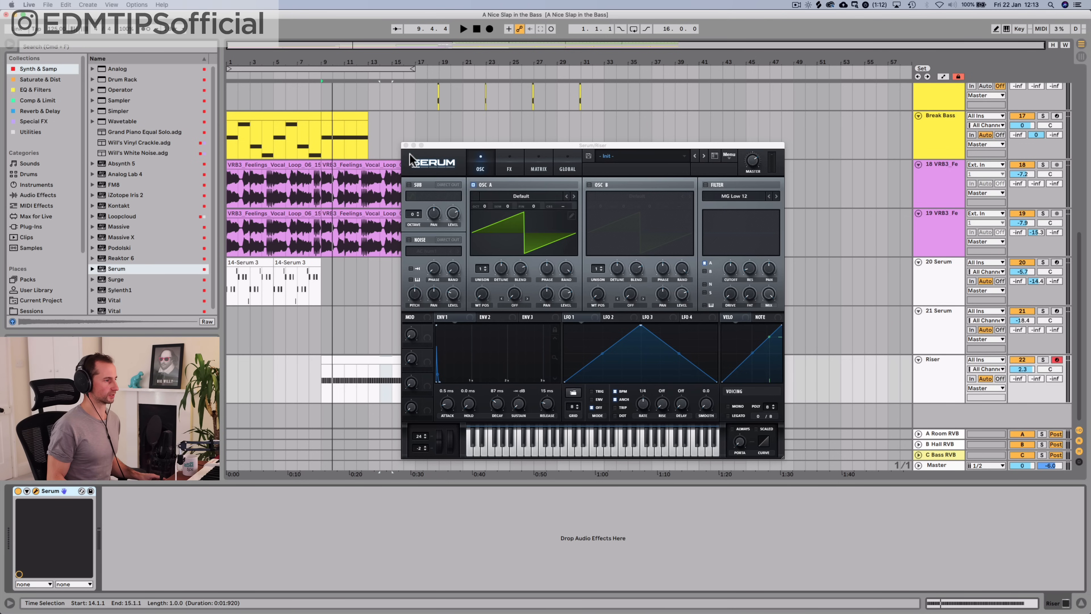
key(space)
mouse_move(489, 275)
mouse_down()
mouse_move(486, 253)
mouse_move(503, 256)
mouse_move(481, 258)
mouse_up()
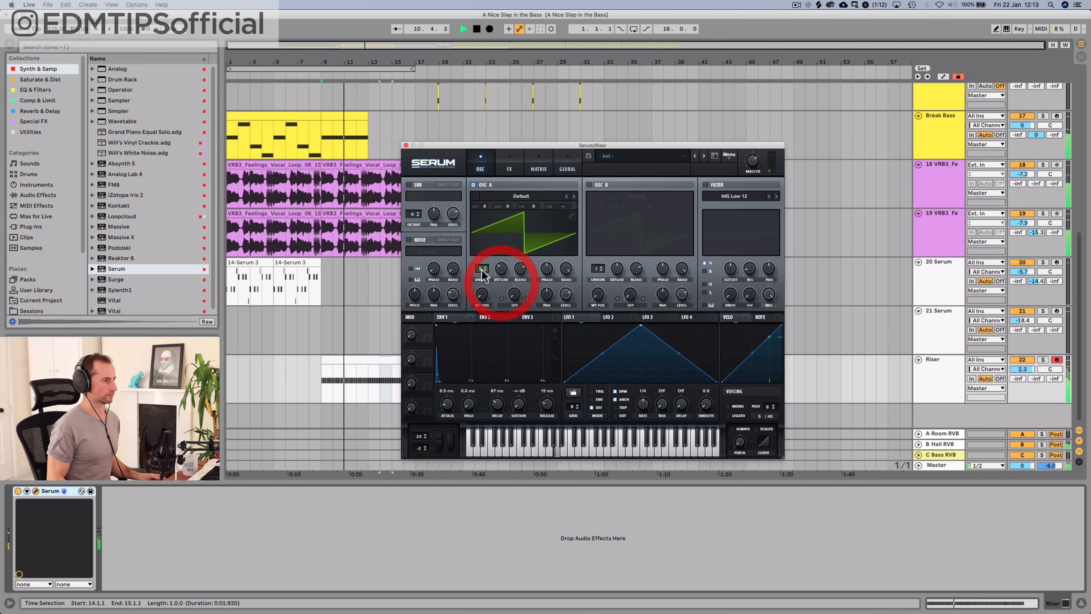
click(481, 246)
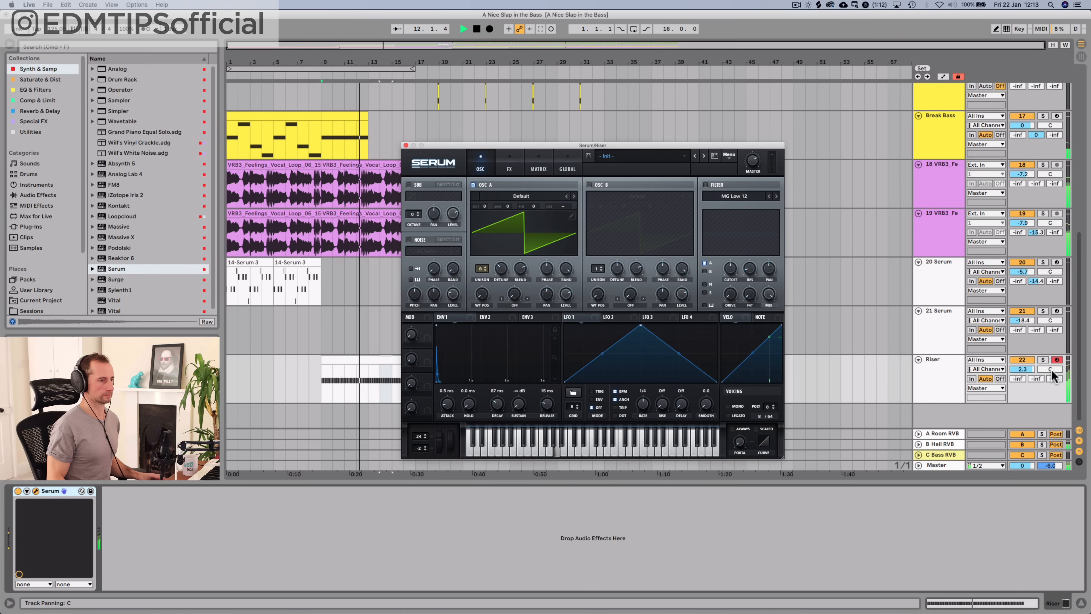
key(space)
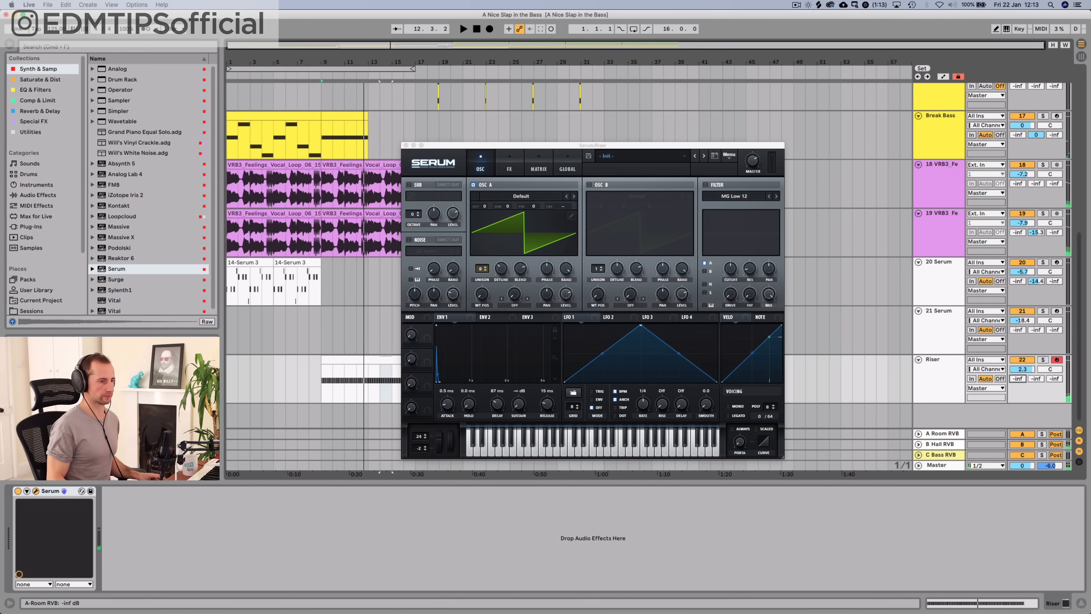
Set the Riser track's A Room RVB send to 0 and its volume to -5.2 dB, and close Serum
key(space)
drag(1018, 378, 1018, 373)
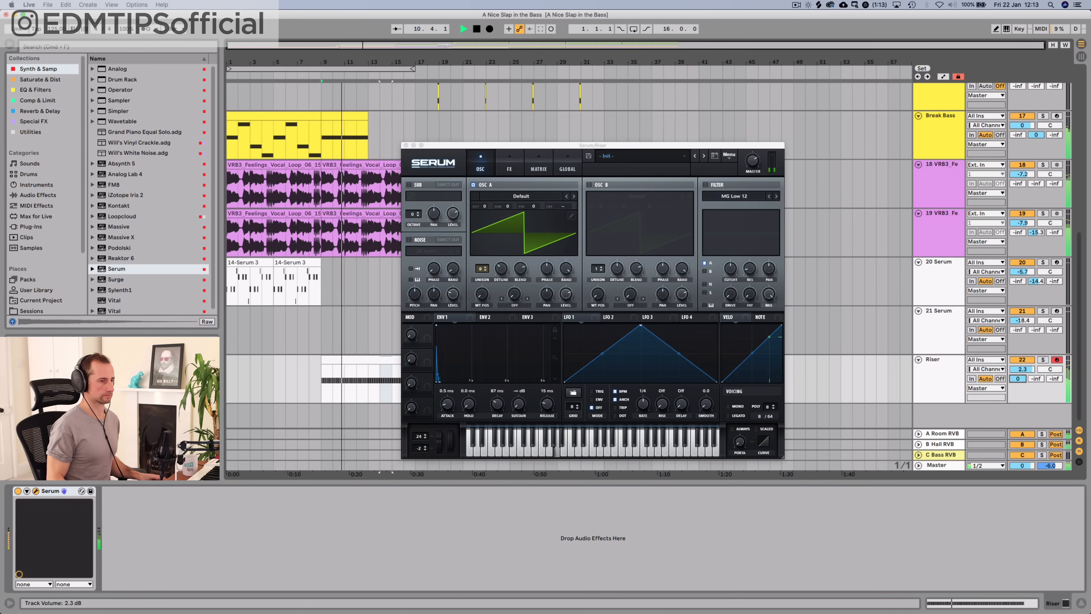
drag(1022, 369, 1022, 364)
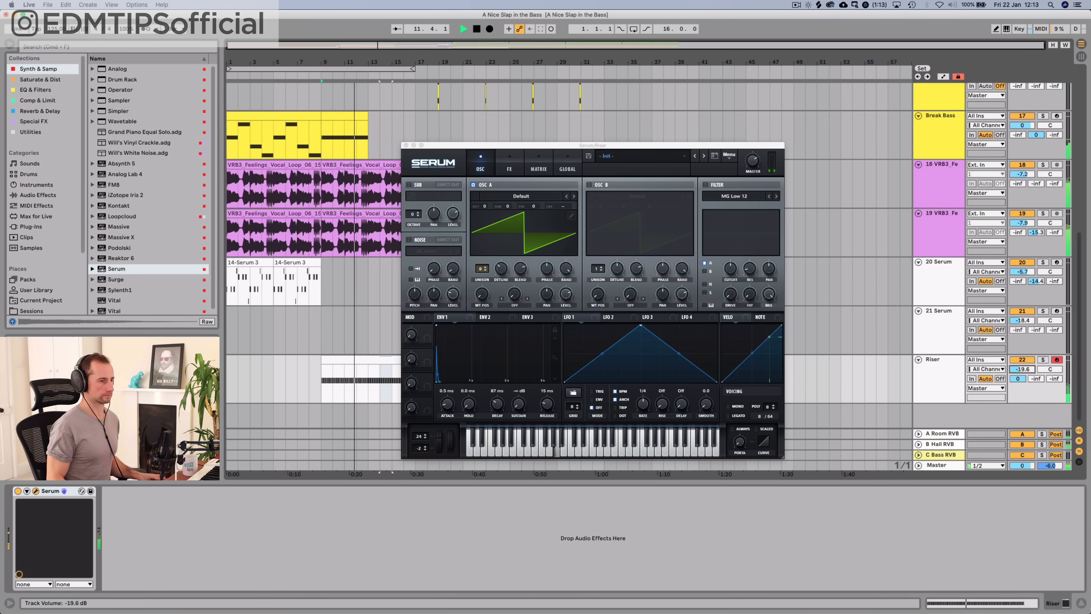
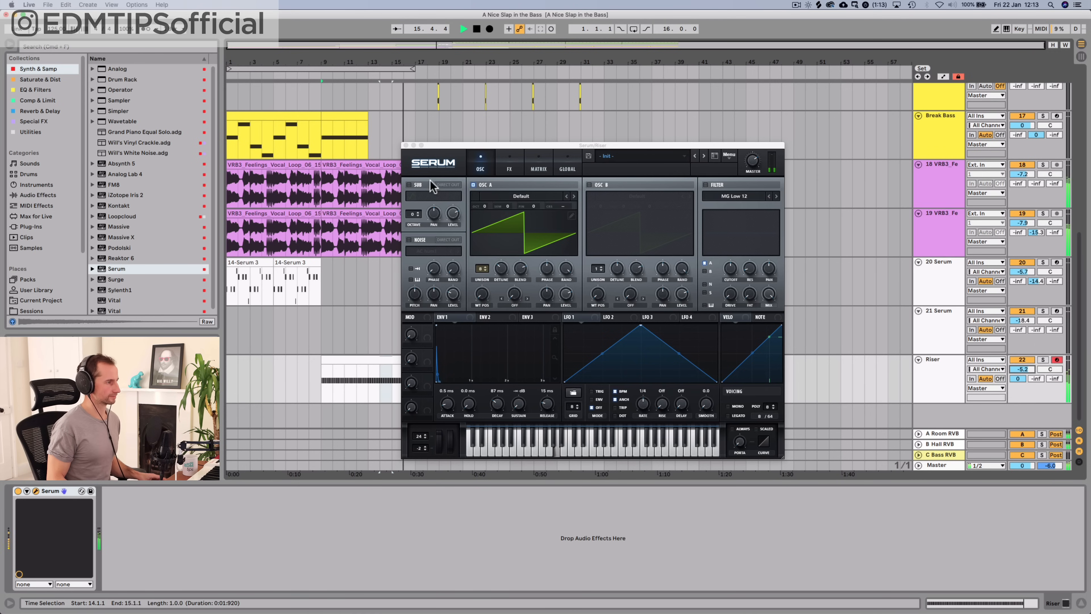
click(405, 145)
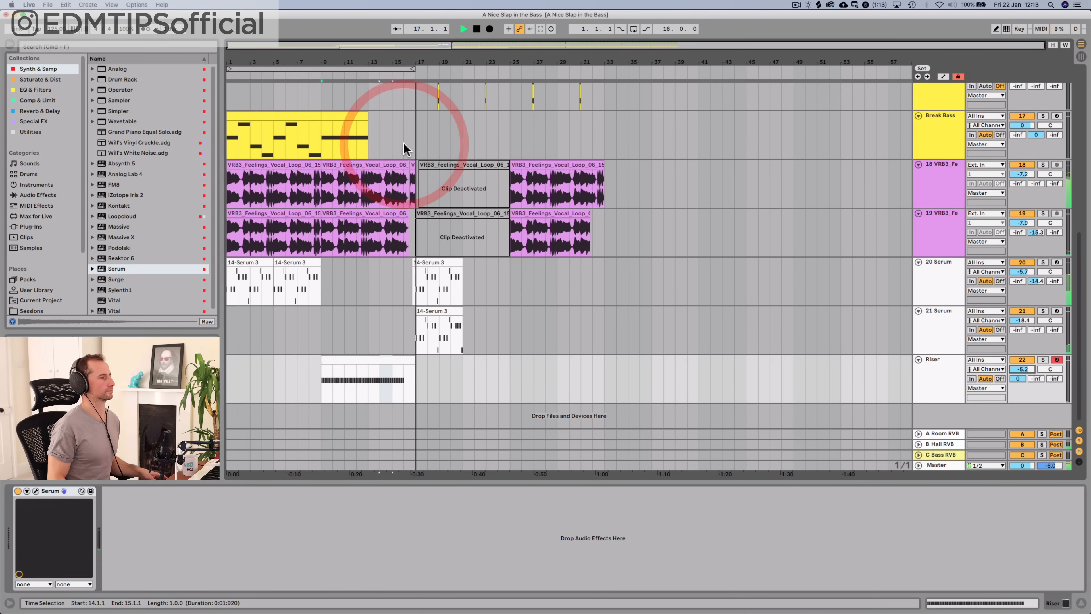
Play the drop from bar 17 and review how its drums, bass, vocal and Serum parts are arranged
scroll(441, 224, up, 10)
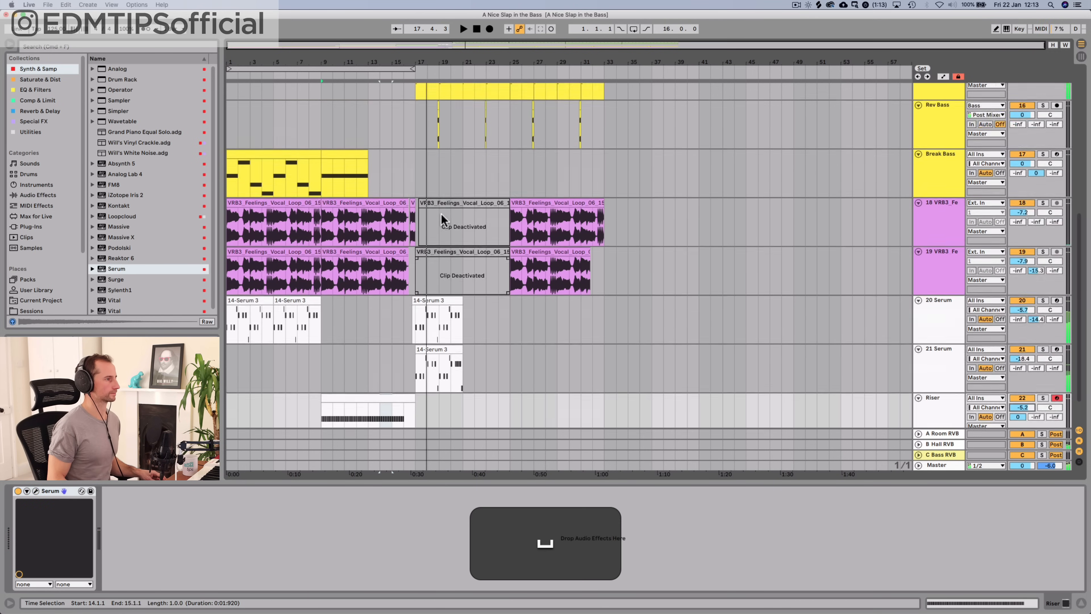
drag(417, 62, 433, 268)
click(394, 254)
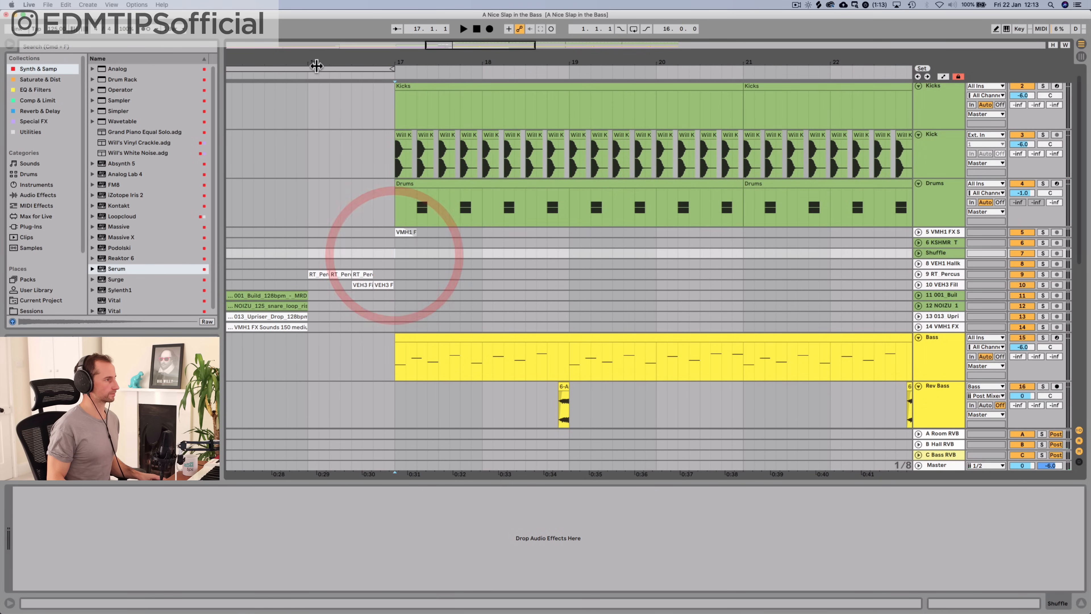
drag(317, 63, 352, 32)
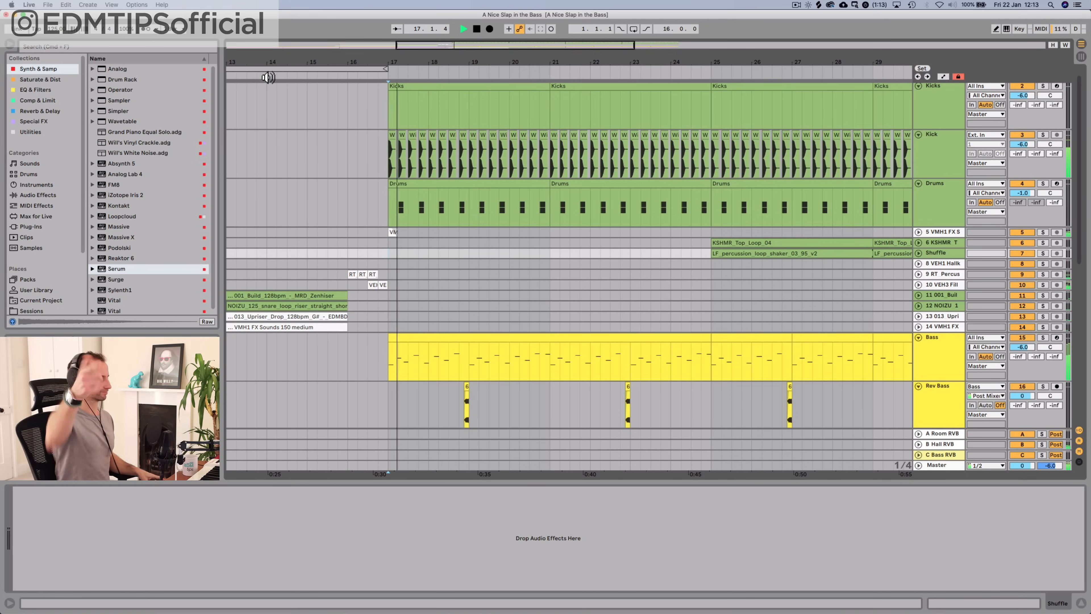
drag(404, 61, 422, 63)
scroll(432, 207, down, 5)
click(431, 207)
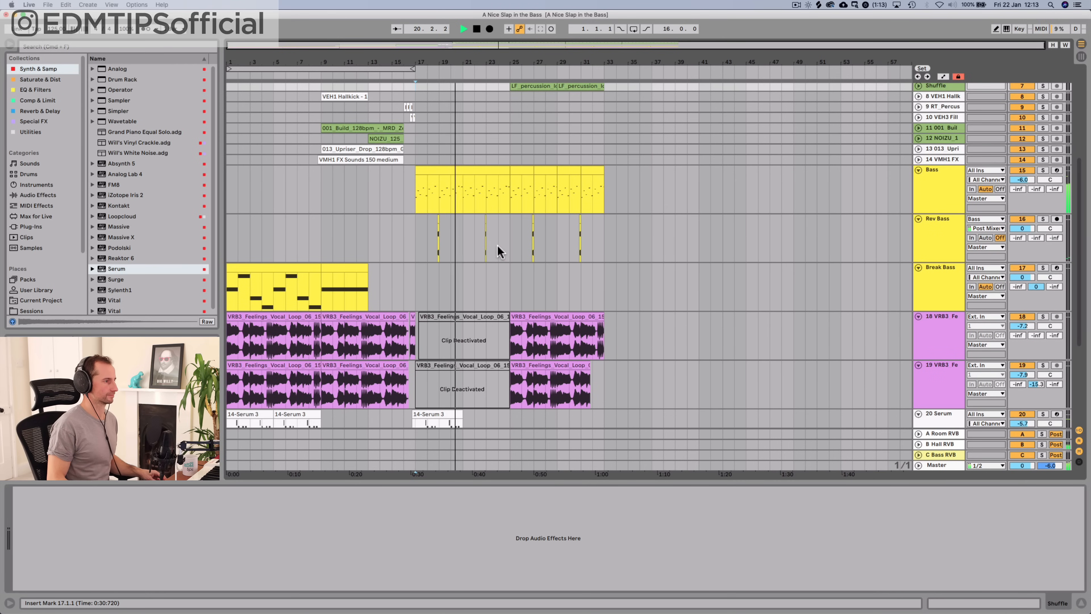
scroll(498, 244, down, 5)
key(space)
Delete the ends of both 14-Serum 3 clips in the drop from 20.3.1 onwards
drag(422, 68, 630, 324)
drag(565, 284, 603, 331)
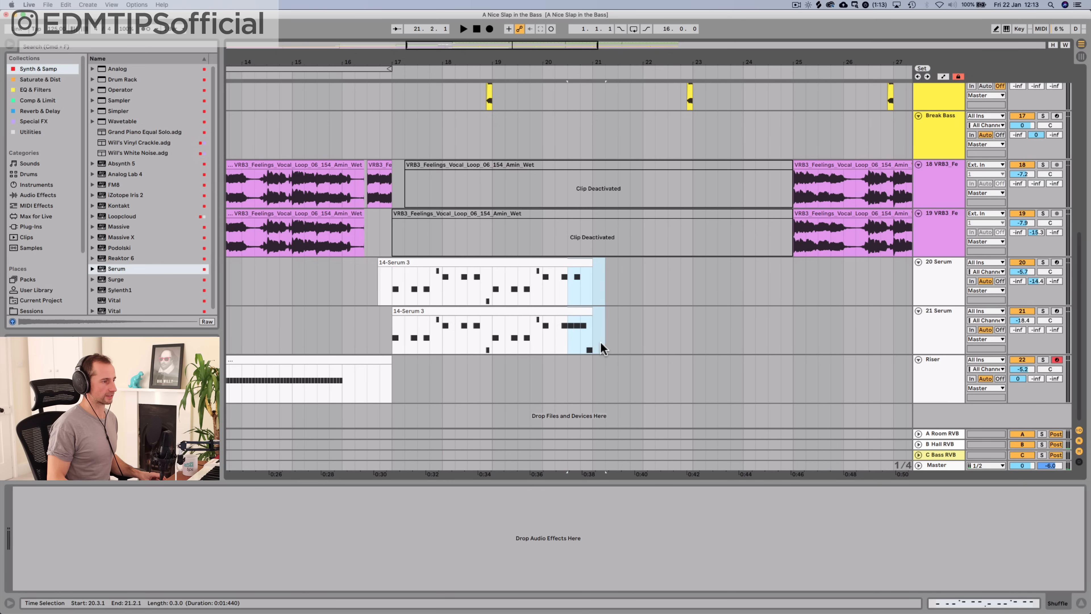
click(589, 343)
key(BackSpace)
Copy the short vocal clip at 16.3.1 on track 18 to 20.3.1 and play the drop
click(373, 162)
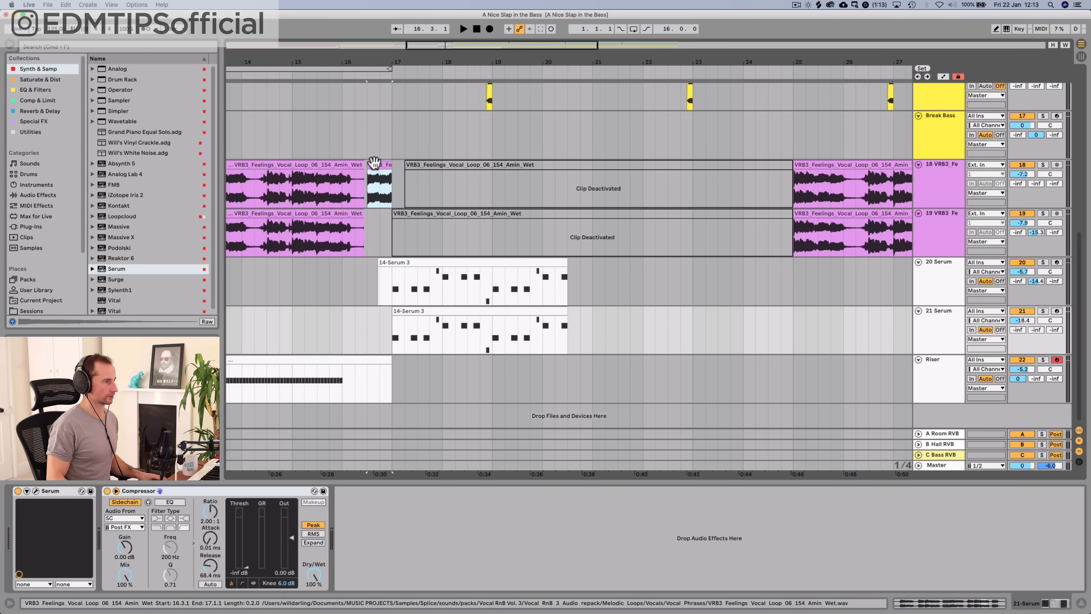
drag(374, 162, 579, 168)
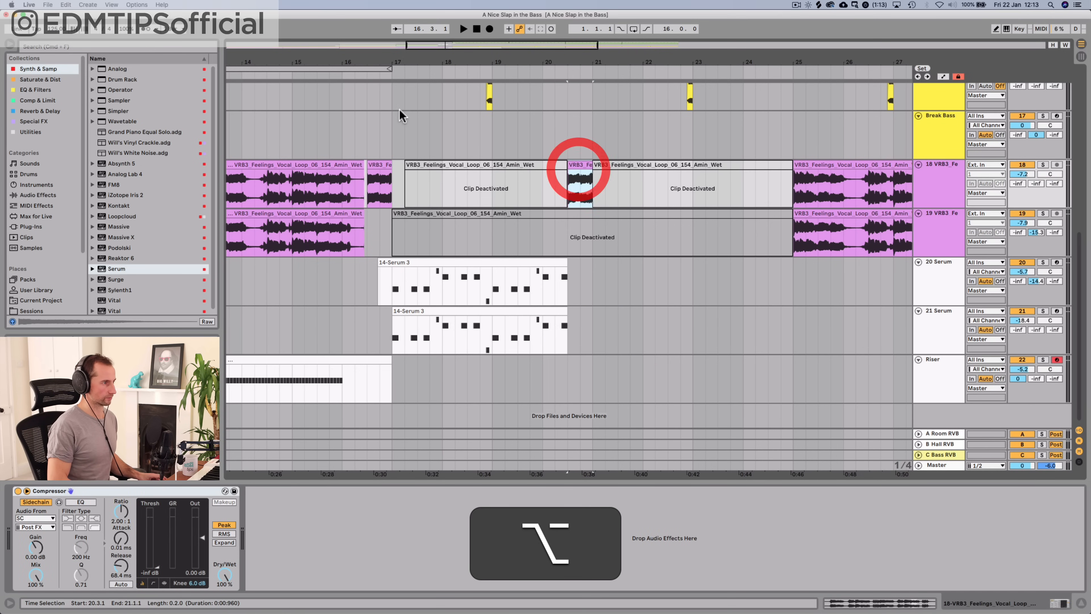
click(377, 75)
scroll(613, 194, up, 4)
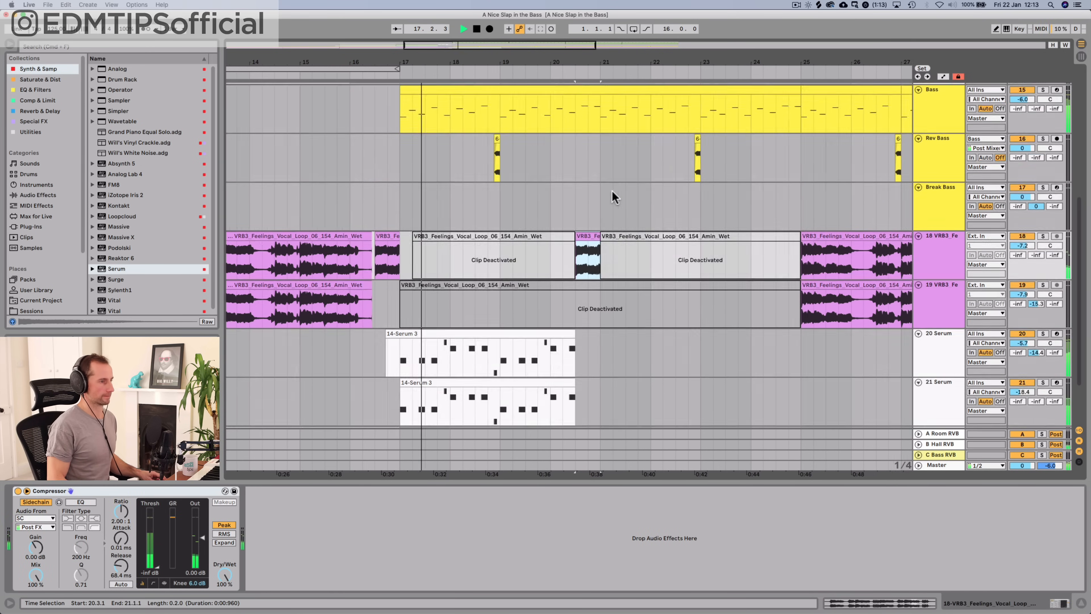
Delete the kick hits in bar 24 on the Kick track to leave a gap before bar 25
scroll(722, 211, up, 5)
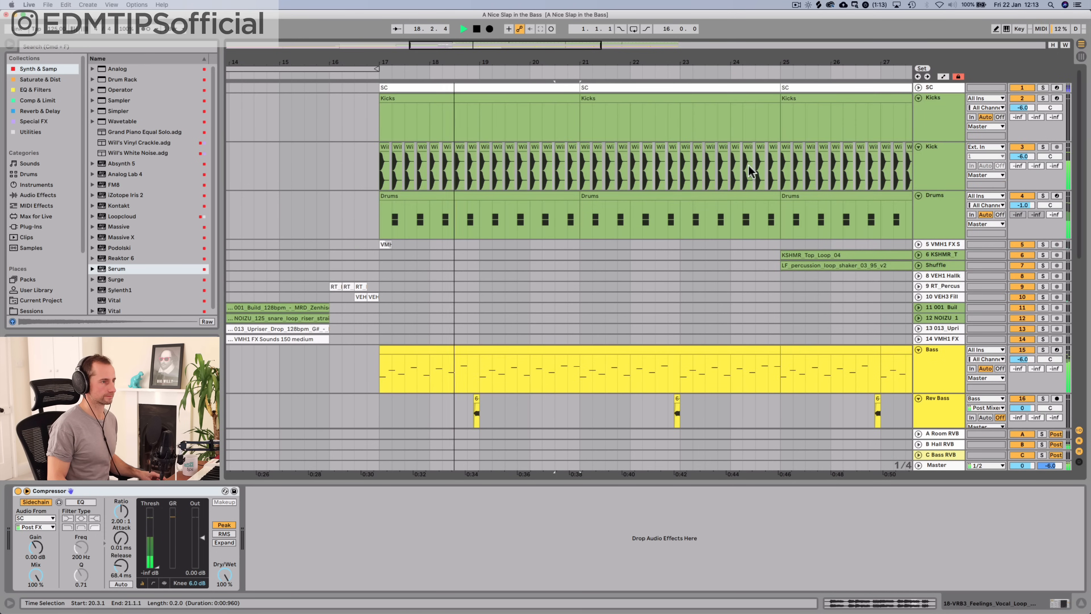
click(748, 155)
key(BackSpace)
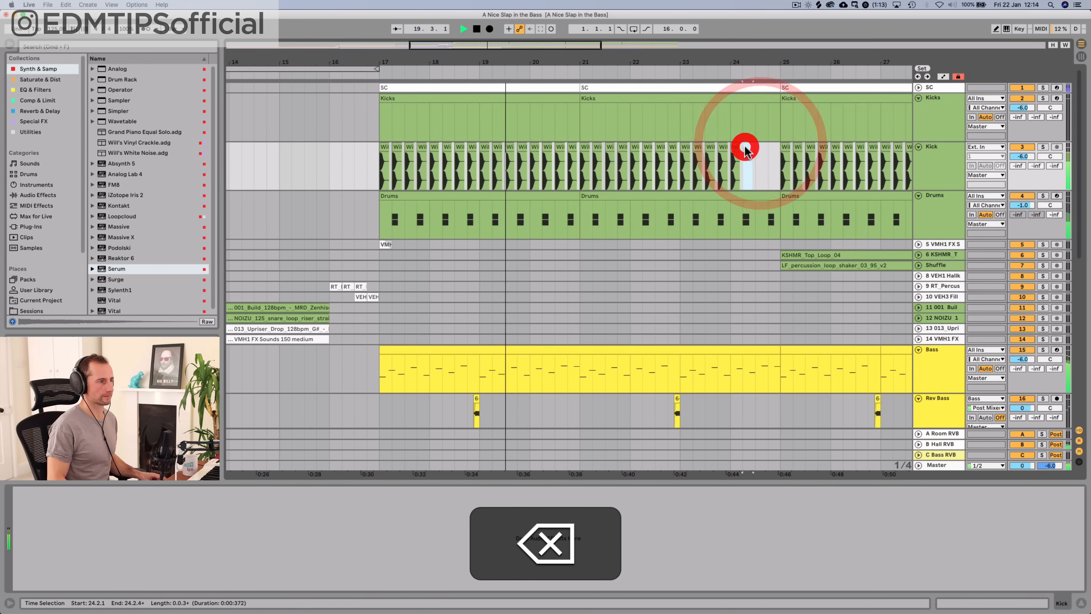
click(734, 148)
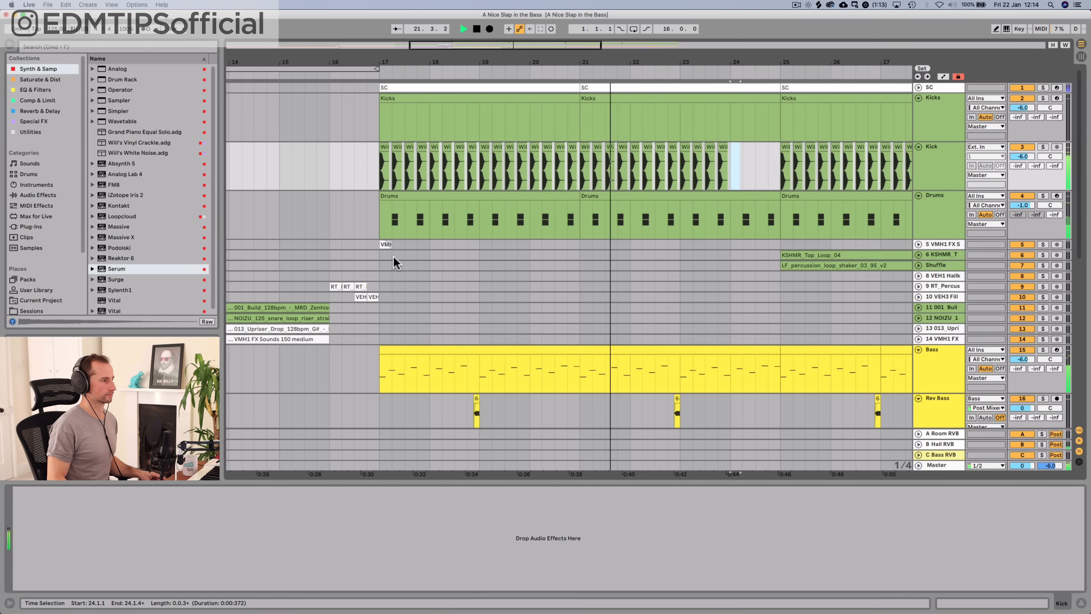
Duplicate bars 17 to 21 of both 14-Serum 3 parts so they repeat from bar 21
scroll(579, 270, down, 10)
click(477, 267)
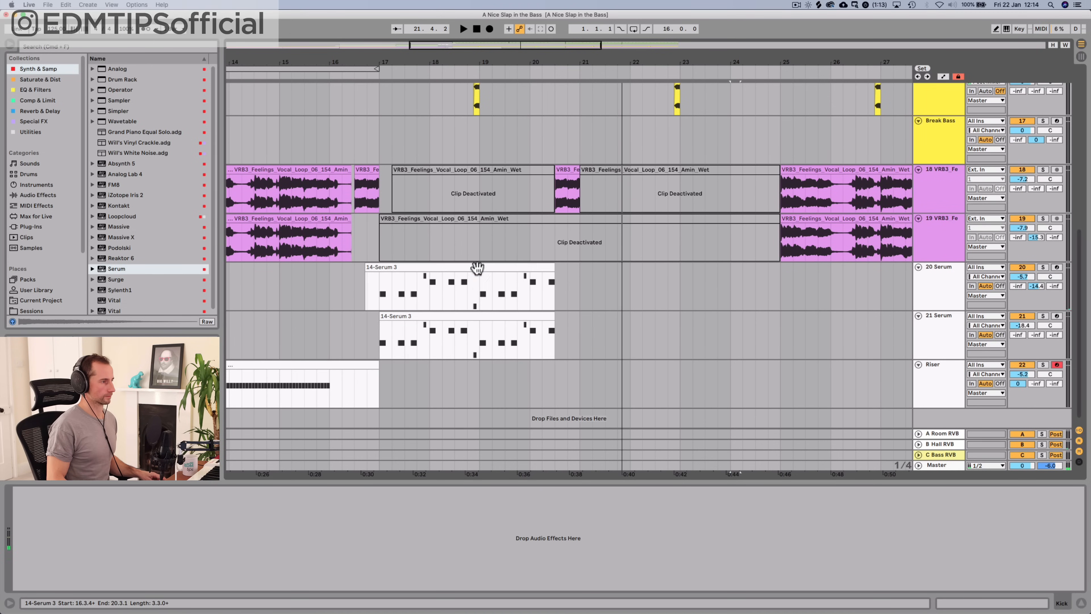
click(477, 267)
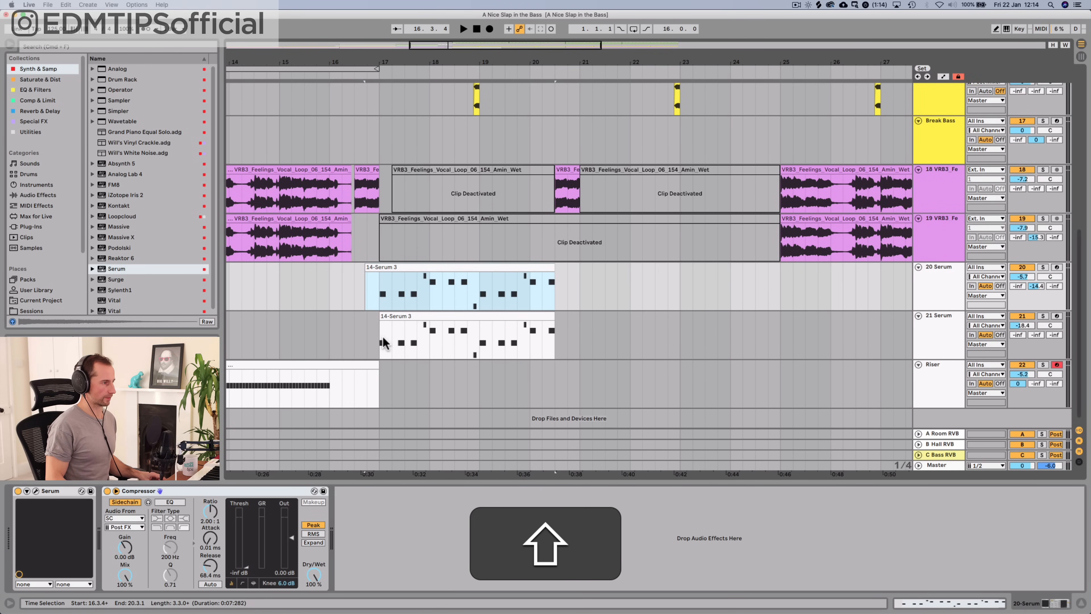
drag(384, 343, 580, 272)
key(super+d)
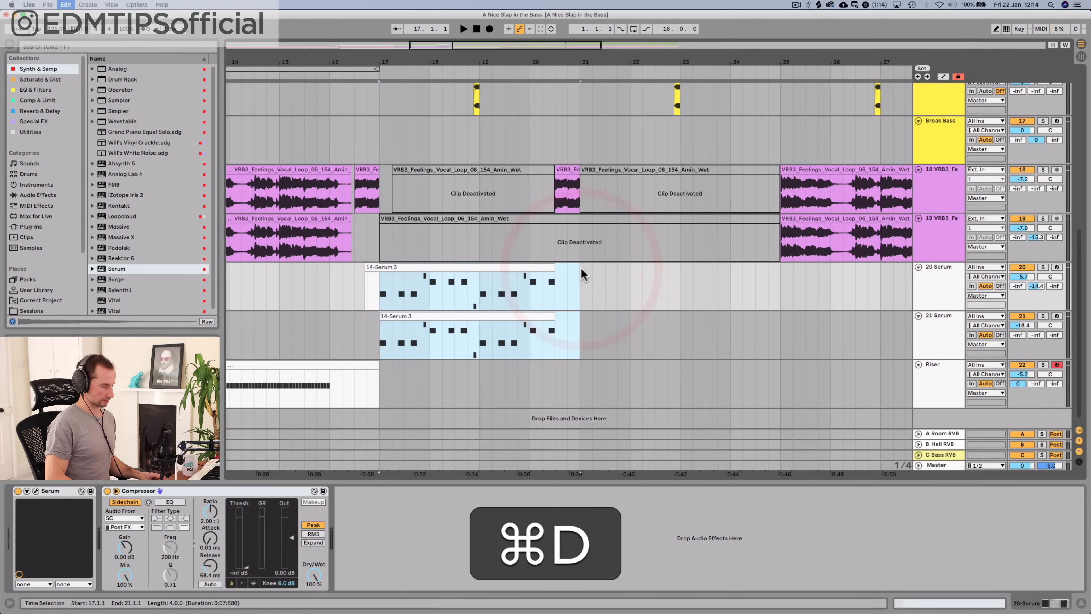
Extend the starts of the duplicated 14-Serum 3 clips on both Serum tracks back to 20.4.1
click(475, 69)
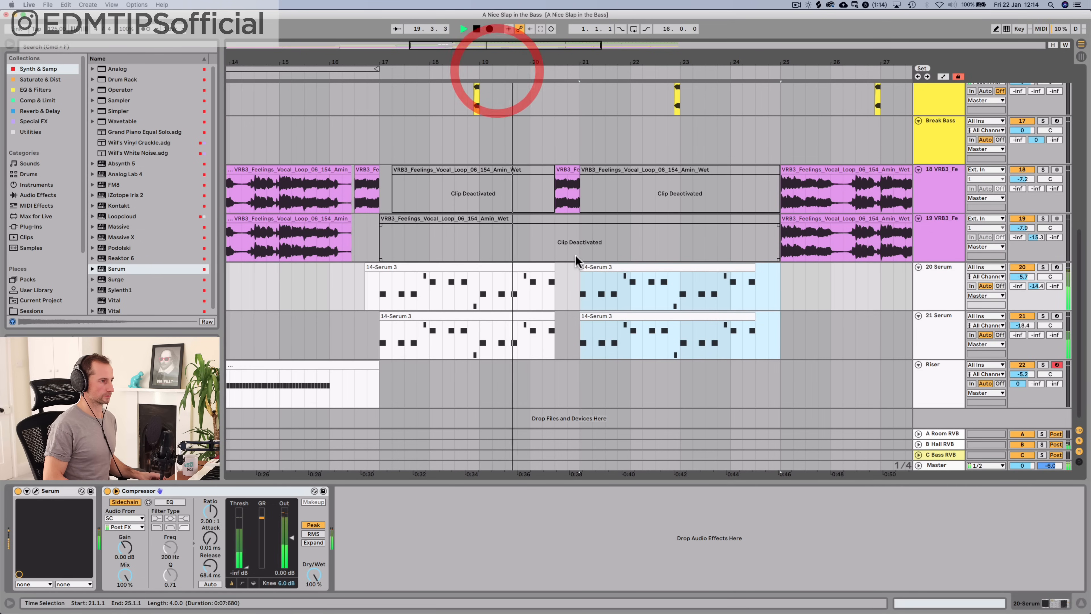
drag(579, 268, 573, 267)
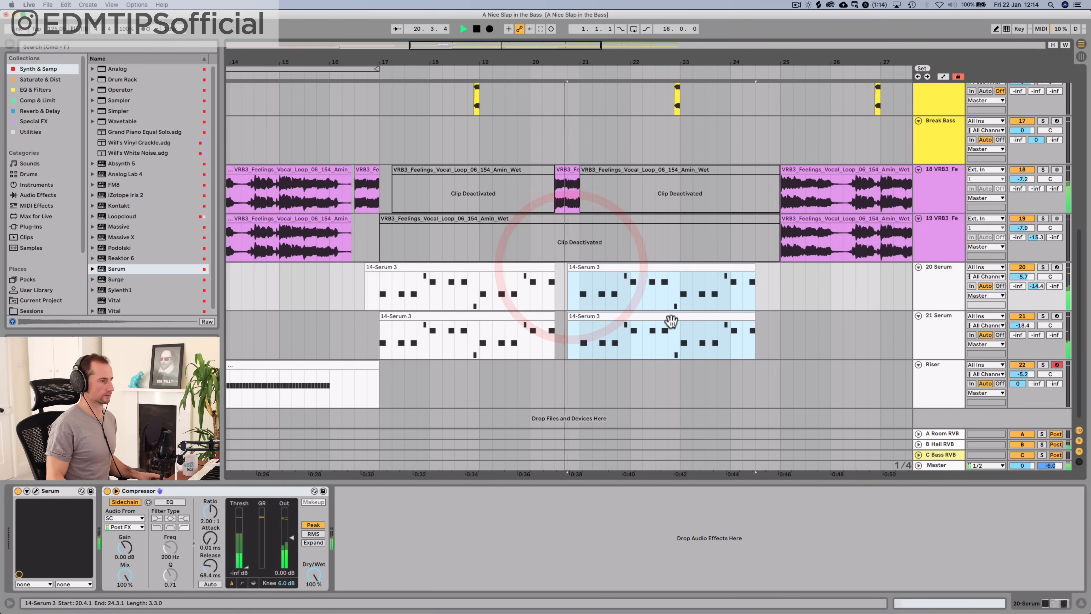
click(753, 319)
Copy the VMH1 FX Sounds 144 crash from 17.1.1 to 25.1.1 and stop playback
scroll(730, 302, up, 10)
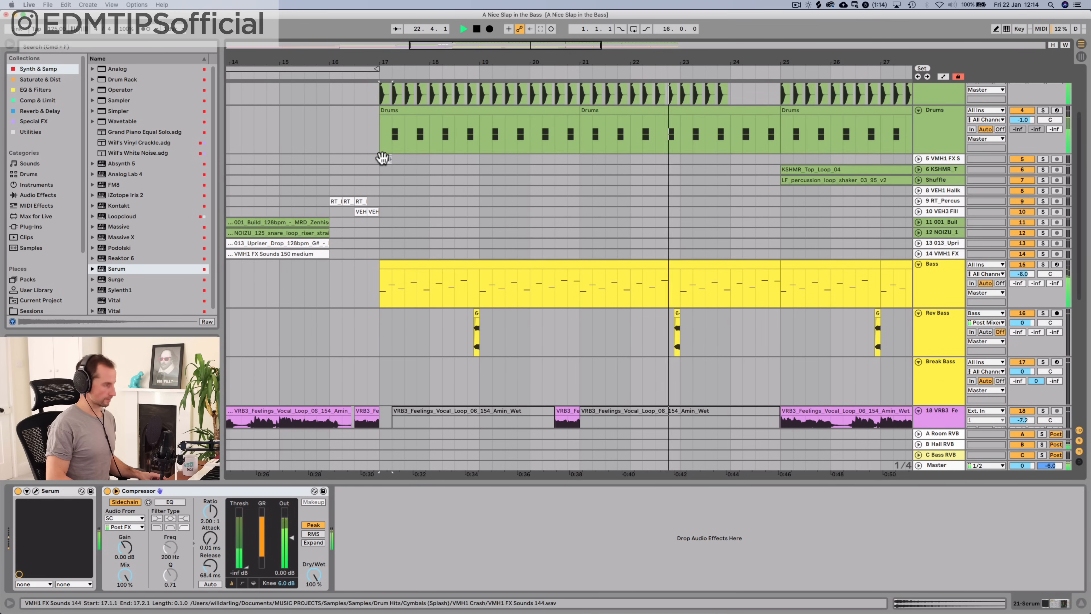
drag(383, 158, 784, 155)
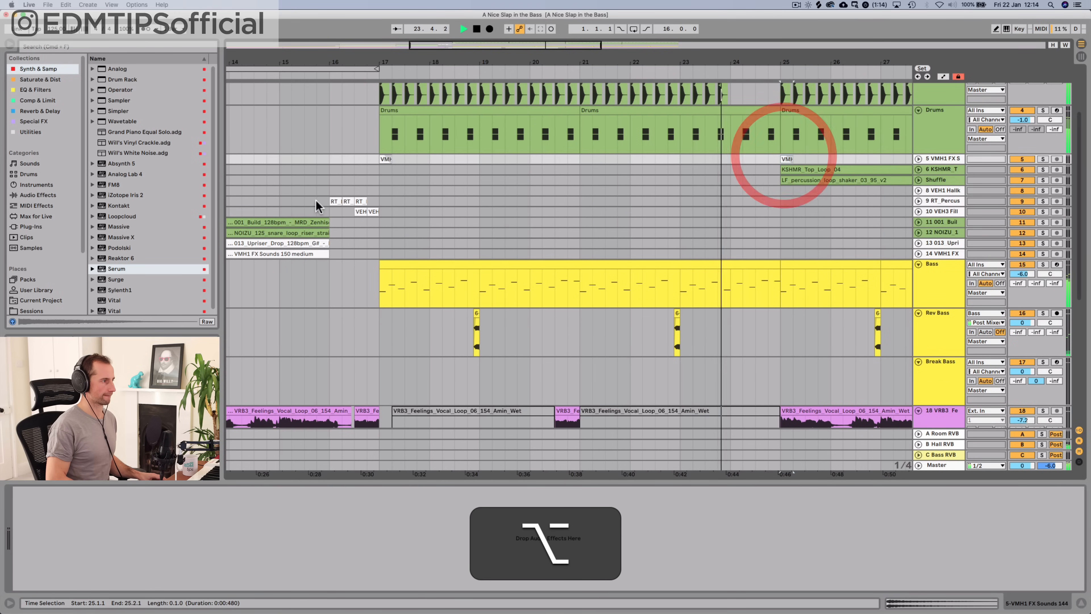
key(space)
Copy the bar 16 percussion and fill clips on tracks 9 and 10 to 24.1.1 and play the transition into bar 25
drag(372, 202, 332, 198)
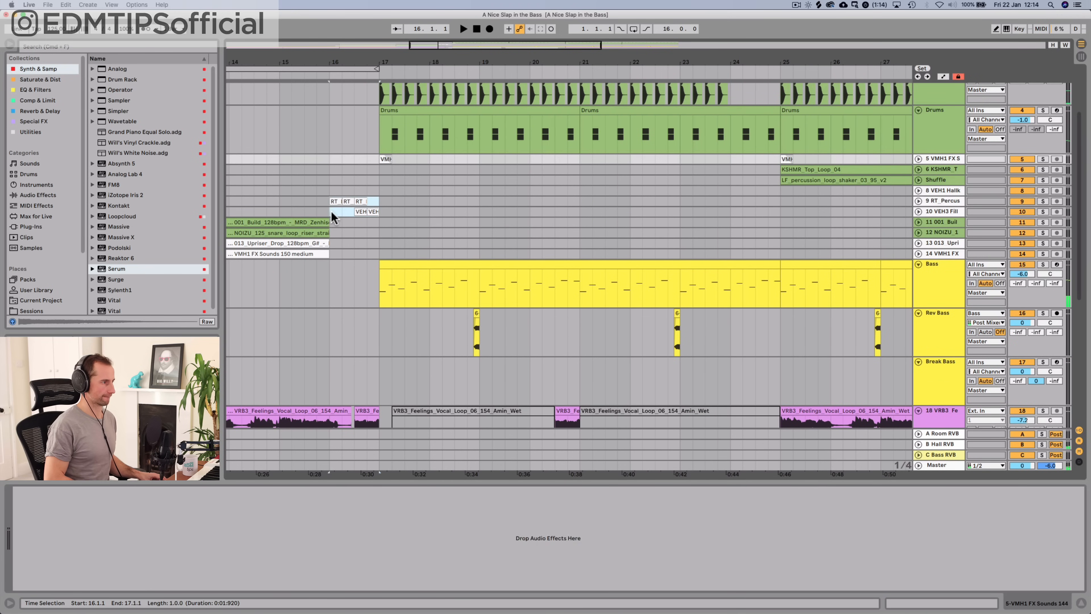
shift+click(333, 211)
key(super+c)
click(732, 201)
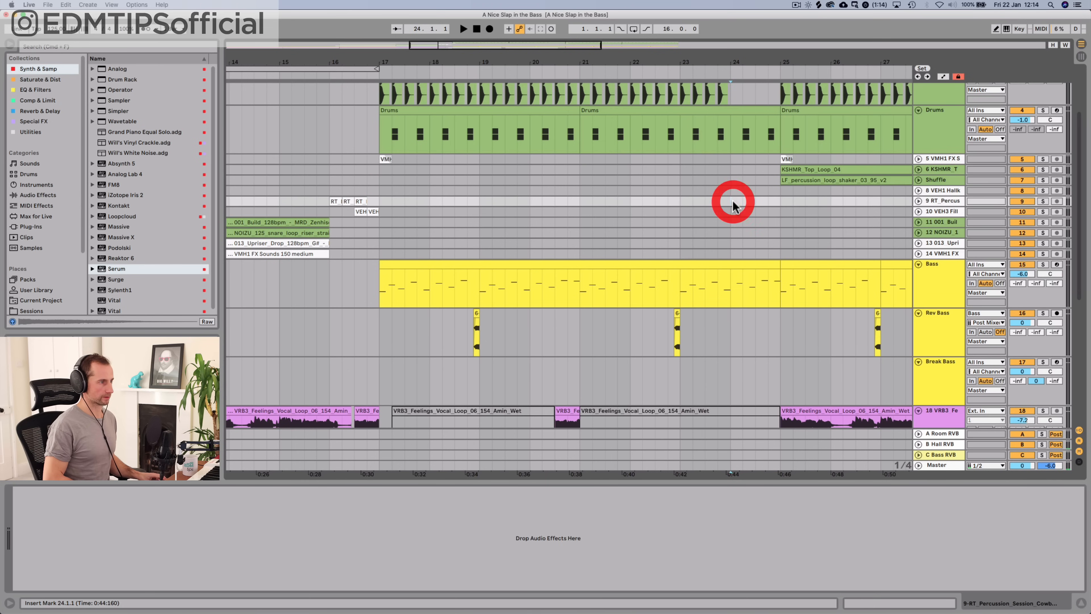
key(super+v)
click(691, 72)
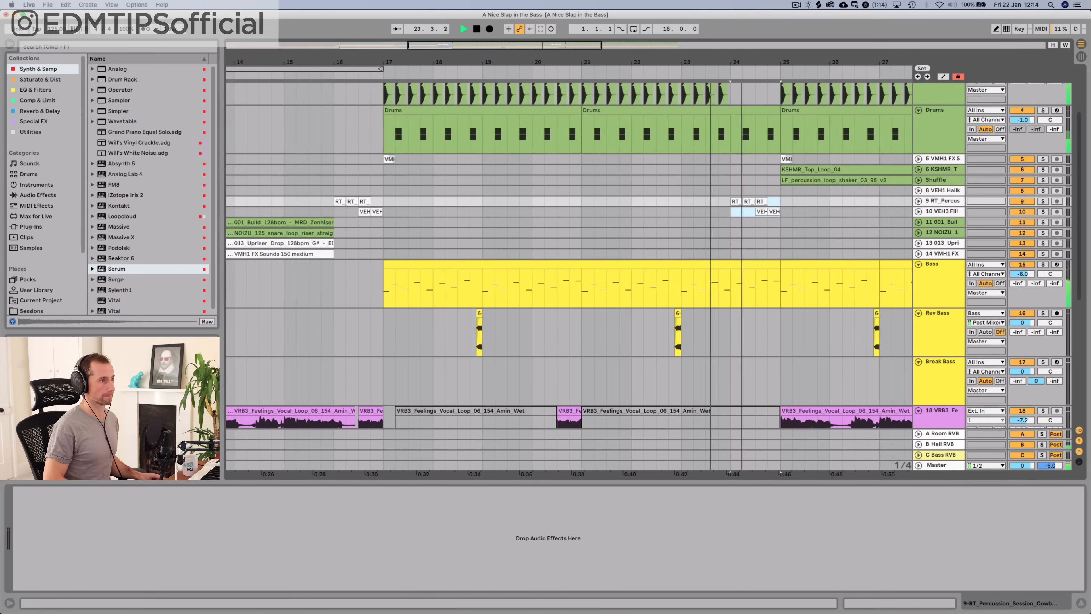
drag(744, 64, 553, 64)
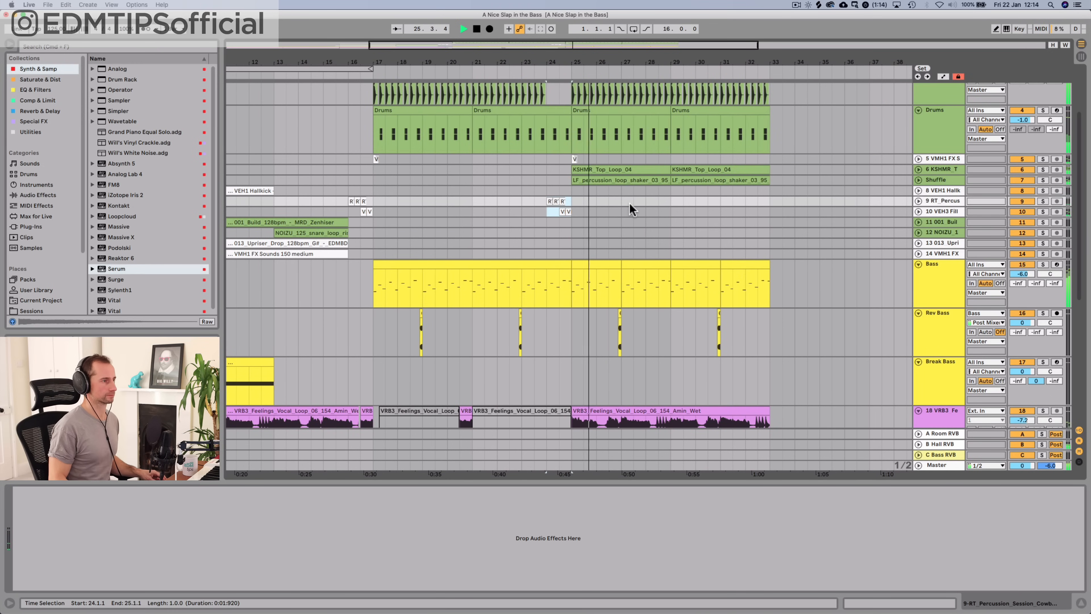
Stop playback and delete both shaker percussion loop clips from bars 25 to 33 on the Shuffle track
scroll(632, 210, up, 4)
drag(641, 226, 646, 221)
key(space)
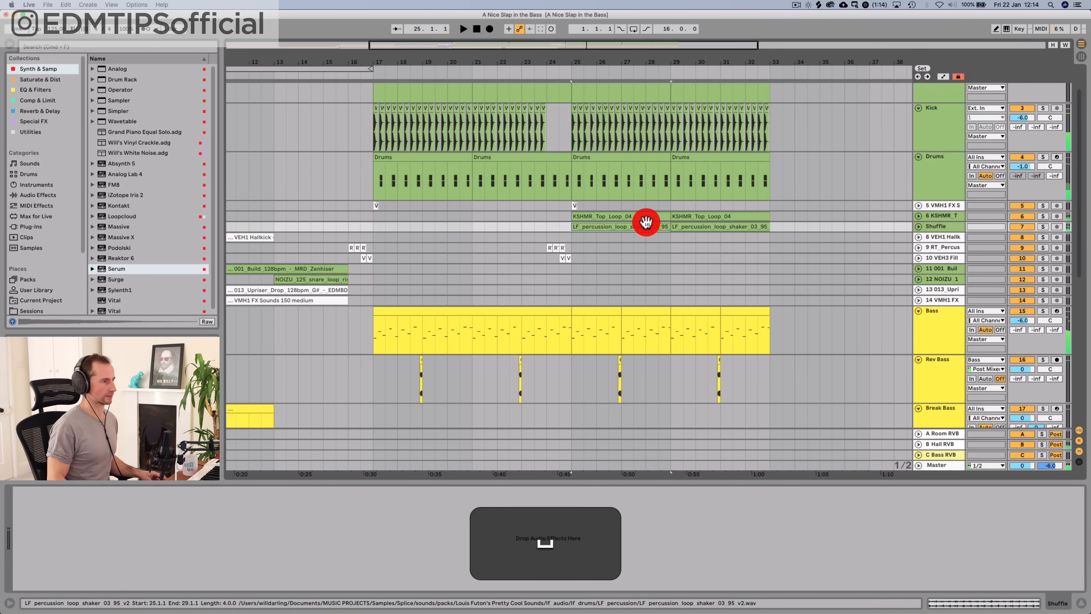
key(BackSpace)
click(696, 225)
key(BackSpace)
Play from bar 24 while showing the Drums track's drum rack and unfolding the KSHMR top loop track
click(518, 73)
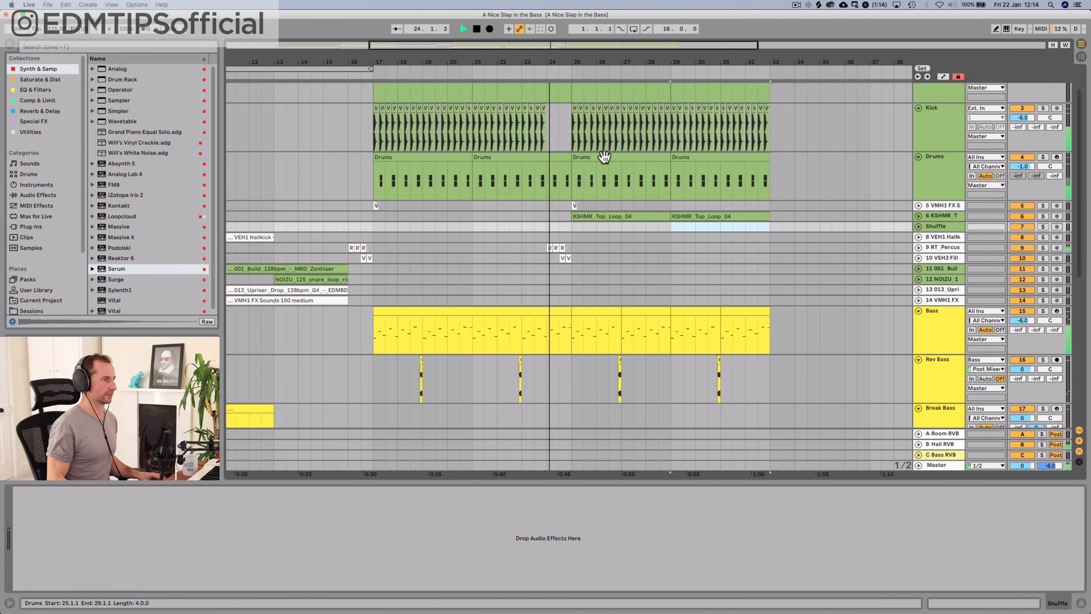
double_click(603, 166)
key(shift+Tab)
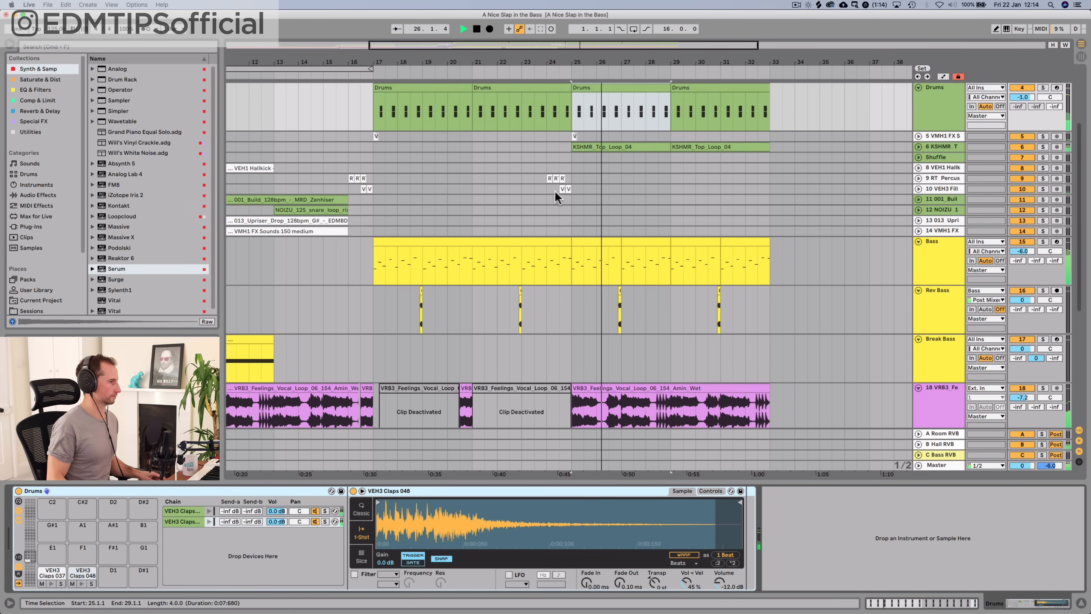
click(919, 146)
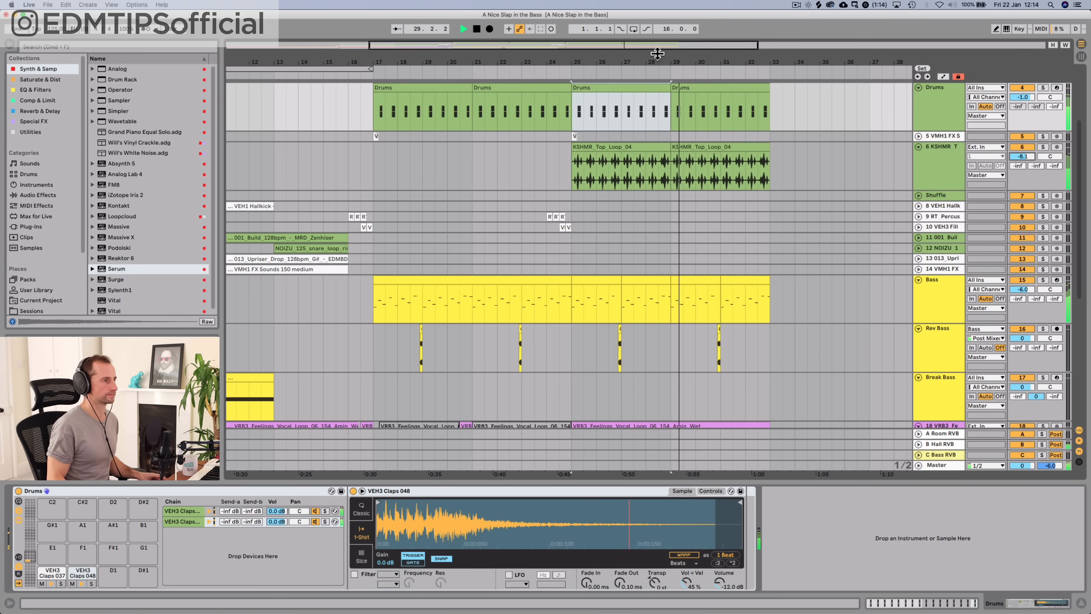
drag(638, 66, 583, 66)
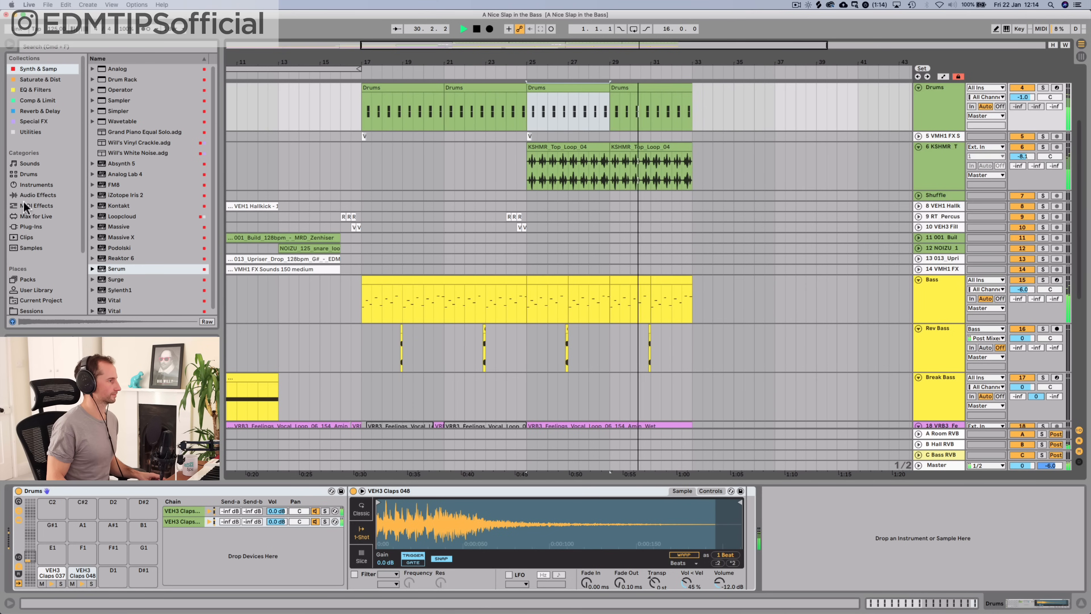
key(space)
Open the Drum Hits folder and audition a sample from Hi Hats (Closed)
scroll(37, 279, down, 3)
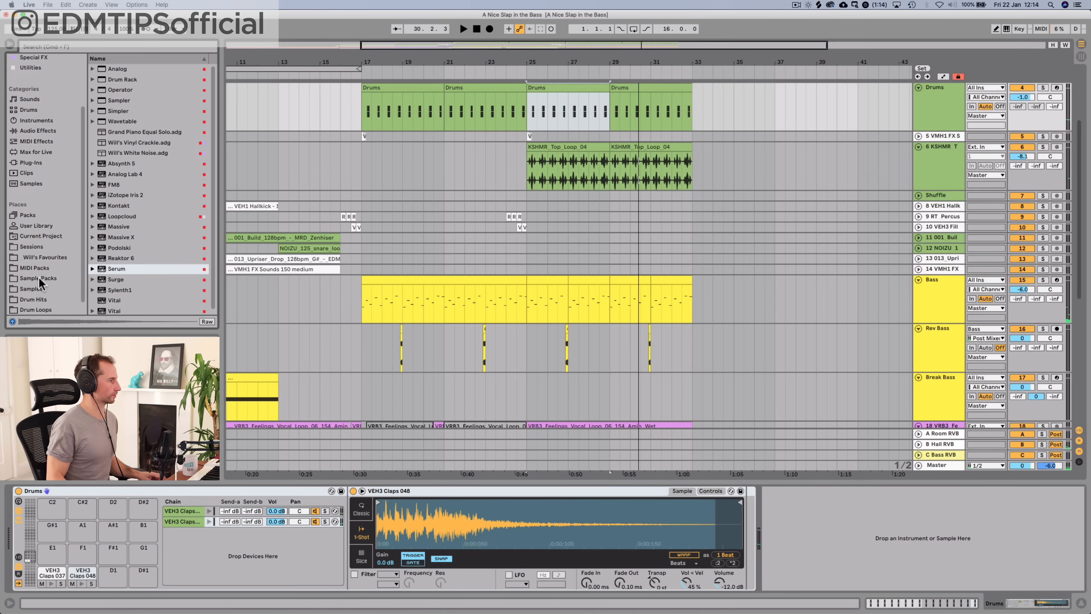
click(33, 299)
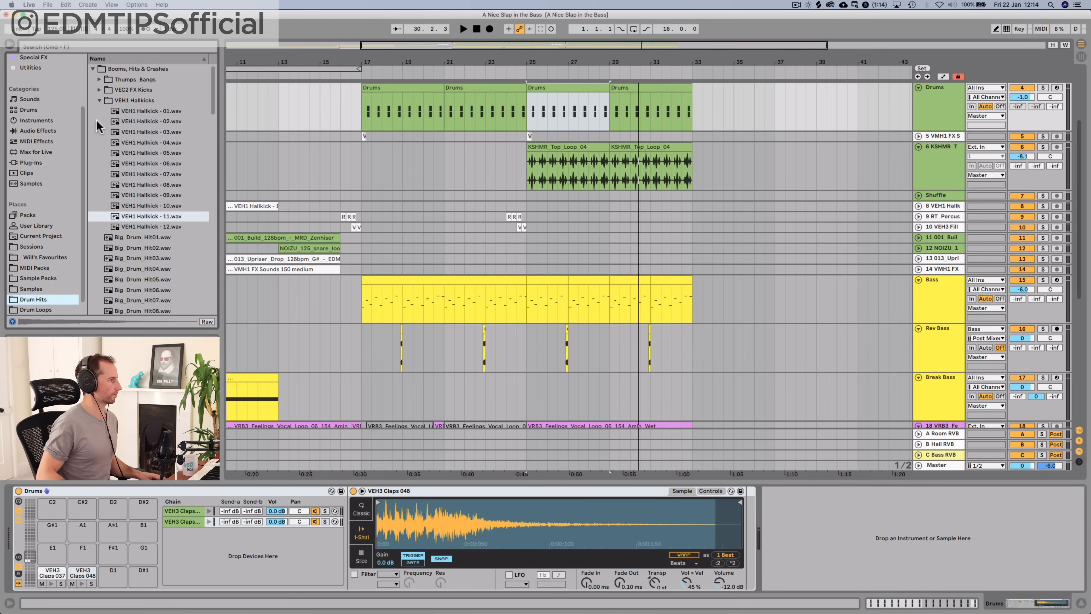
click(93, 69)
click(117, 142)
key(Right)
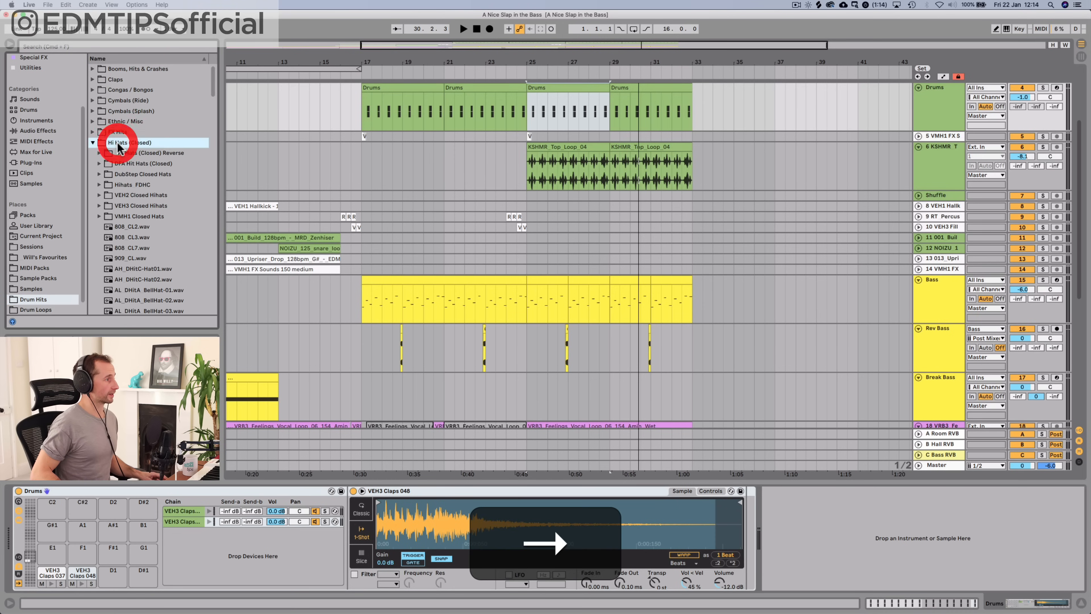
click(130, 269)
click(119, 142)
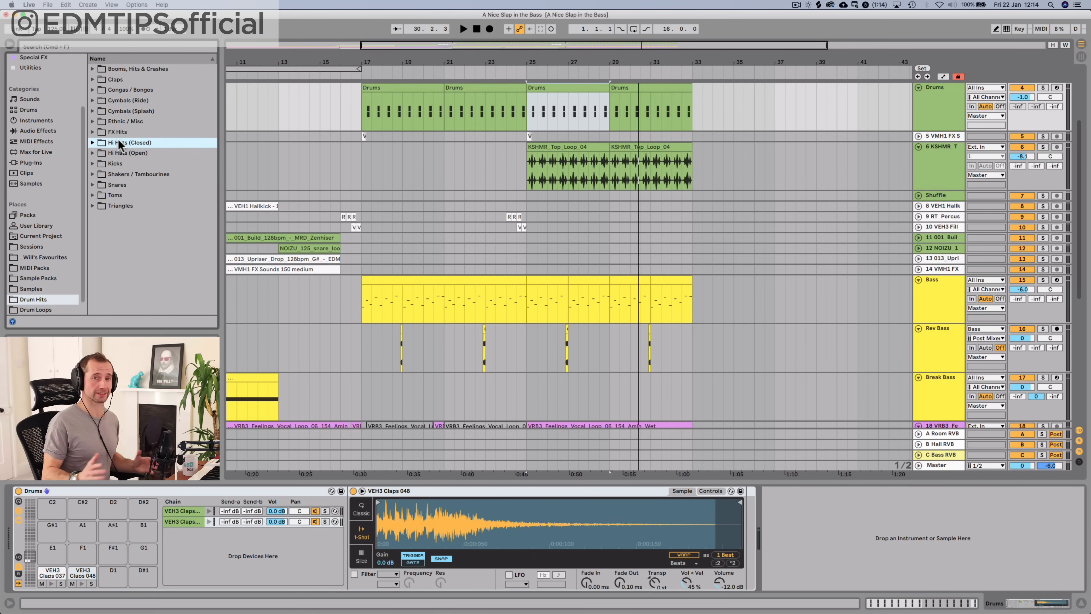
Audition the 808, 909 and AL_DHitA samples in the Hi Hats (Open) folder
key(Down)
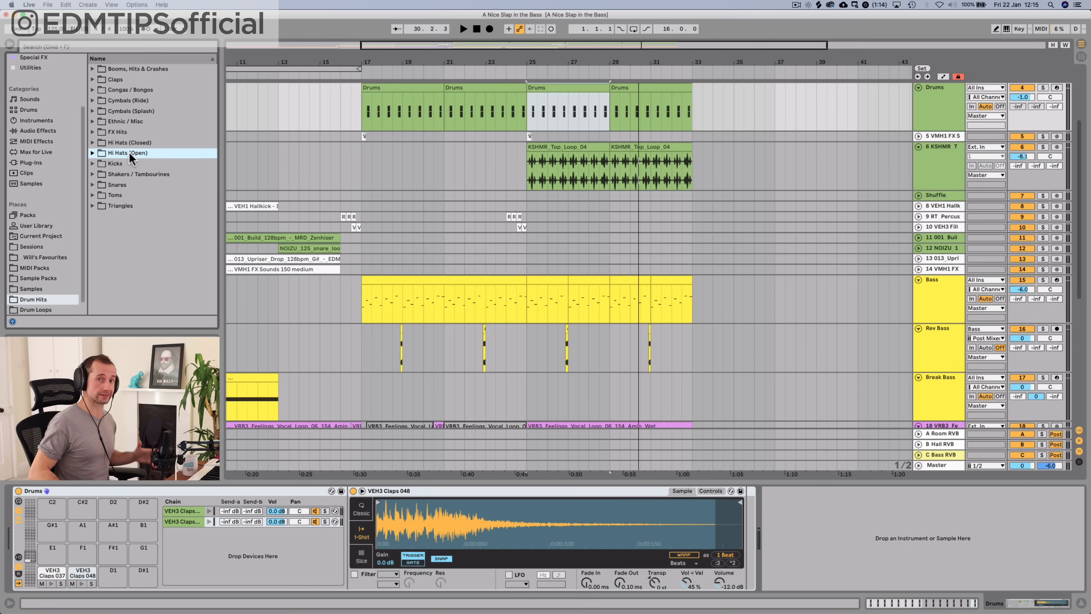
key(Right)
click(135, 258)
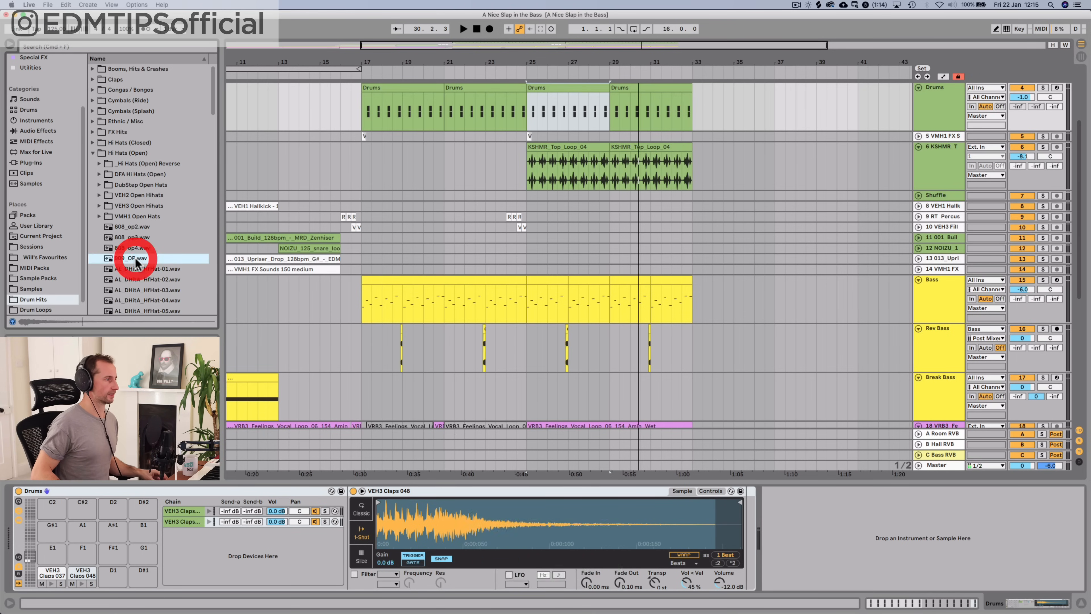
key(Down)
key(Up)
key(Up)
key(Up)
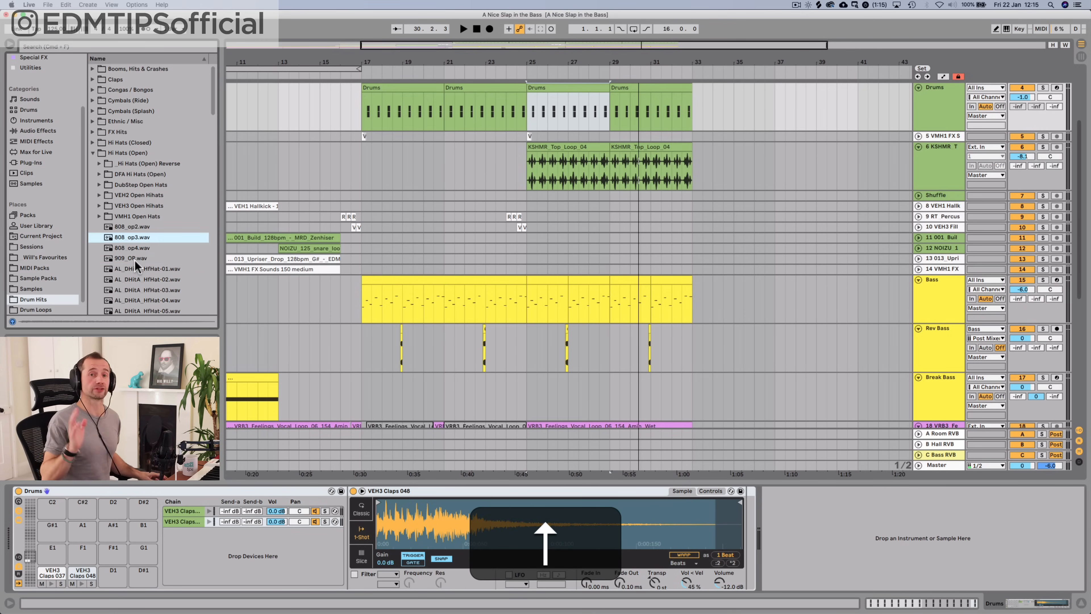
click(137, 286)
key(Down)
key(Up)
key(Up)
key(Up)
key(Up)
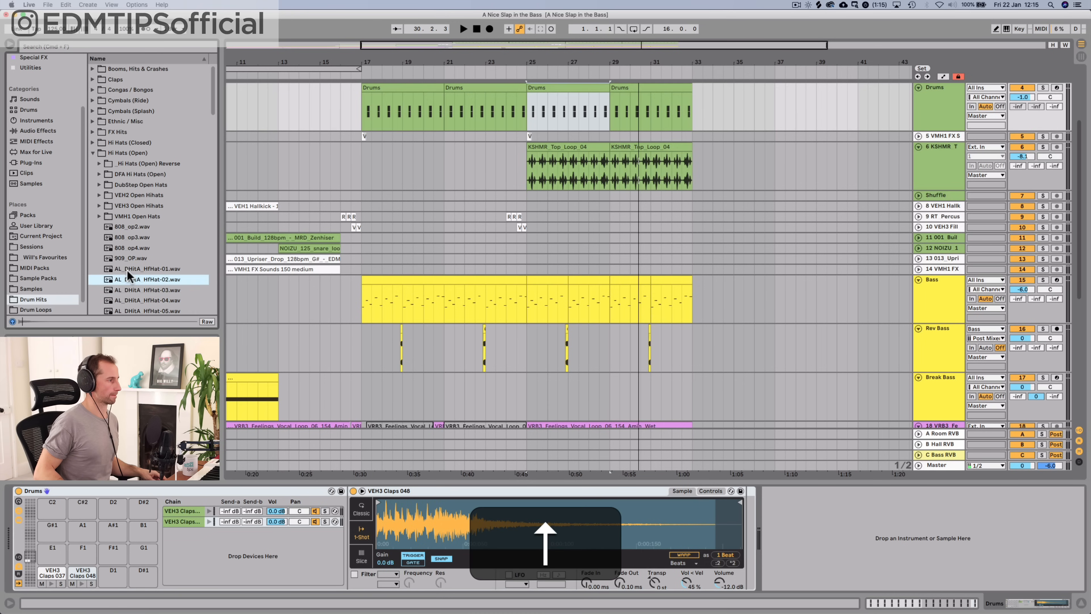
Play the drop from bar 25 while previewing the 909_OP.wav open hat, and stop playback
key(space)
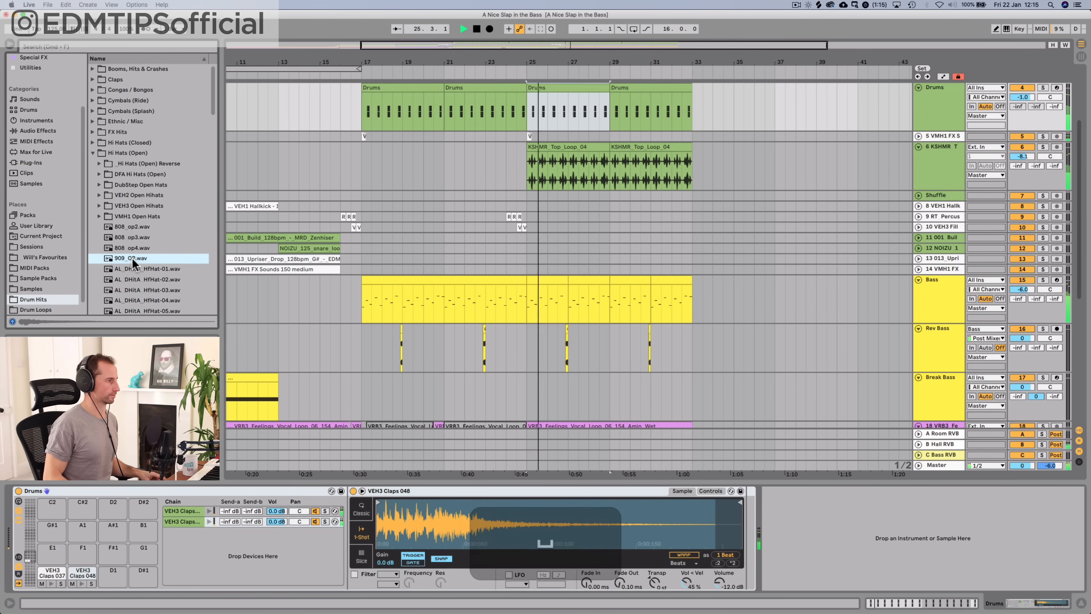
key(Up)
key(space)
click(131, 216)
key(Left)
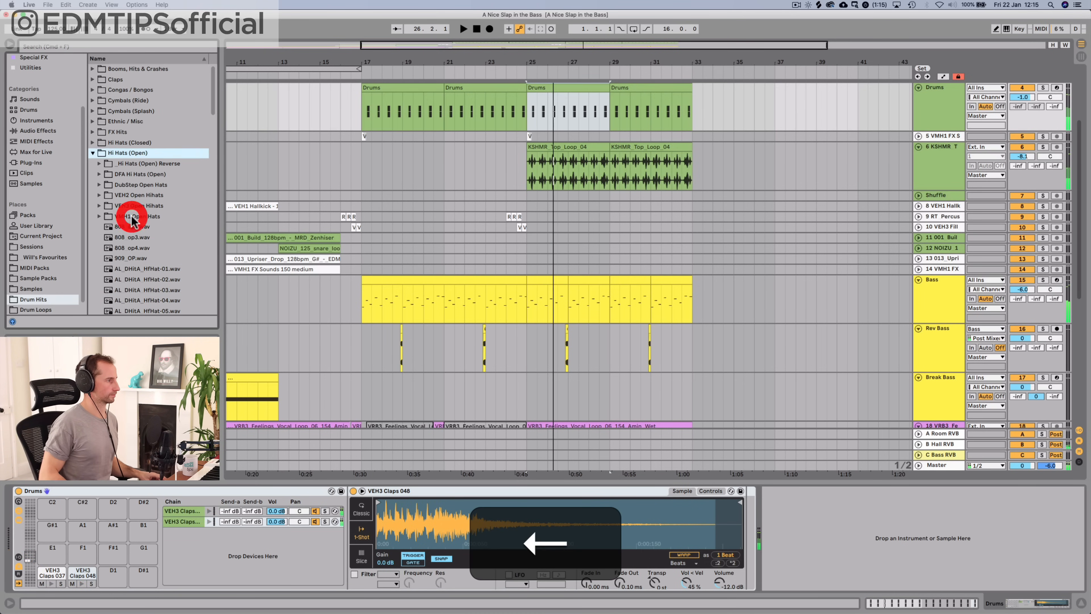
Return to the Hi Hats (Closed) folder in Drum Hits and audition its 808_CL samples
key(Up)
key(Left)
key(Down)
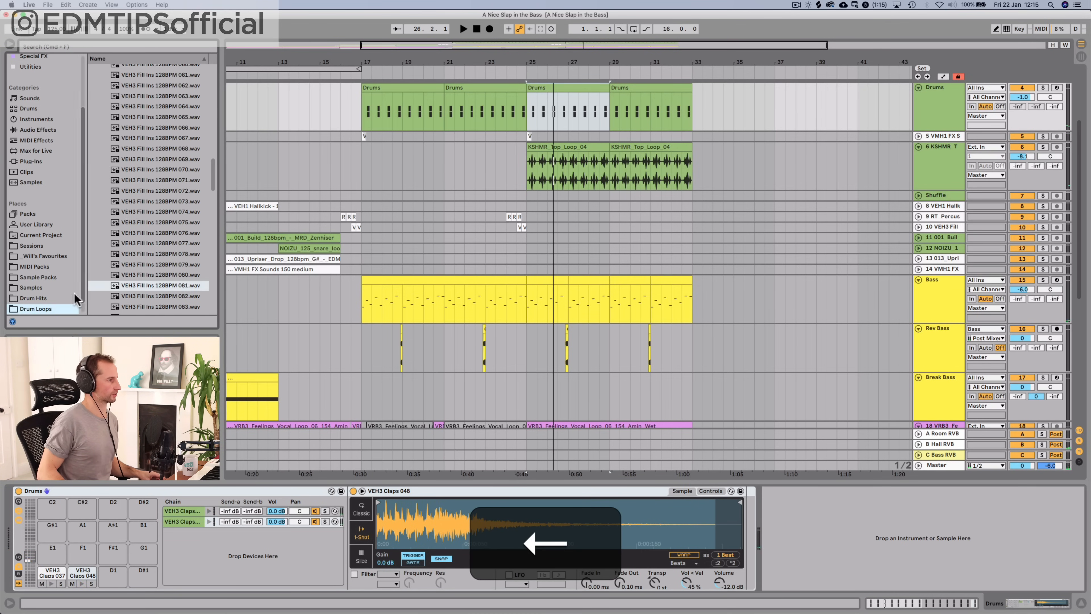
click(43, 306)
key(Left)
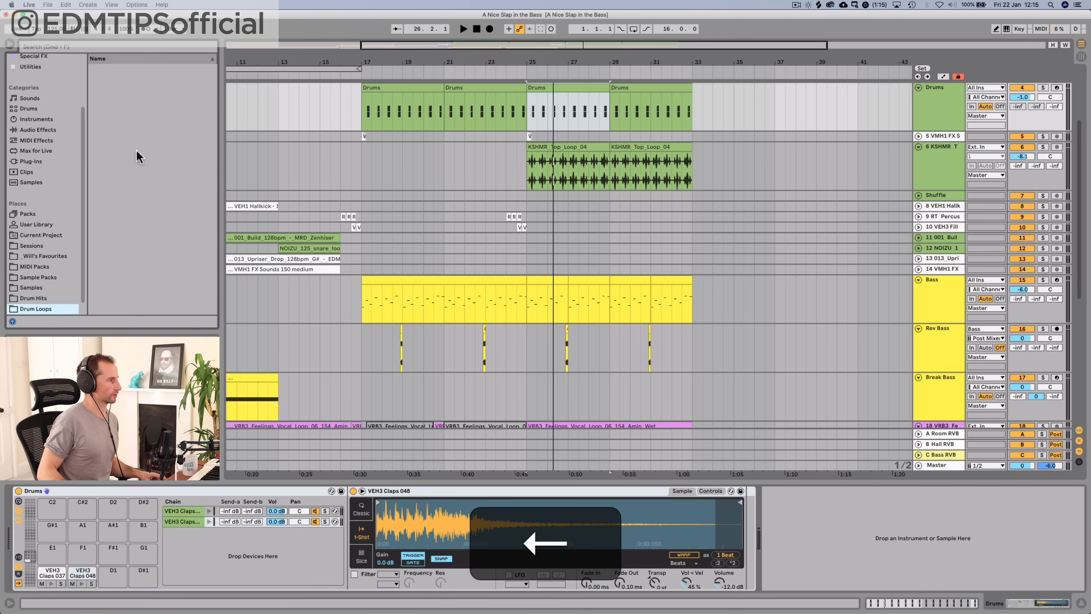
key(Down)
click(43, 298)
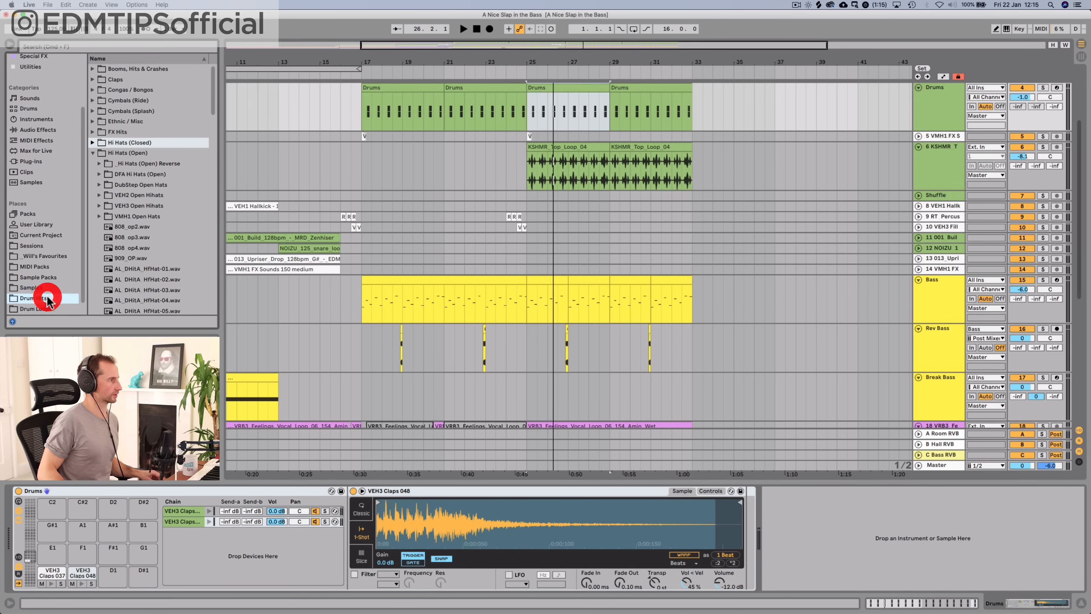
click(91, 144)
click(122, 237)
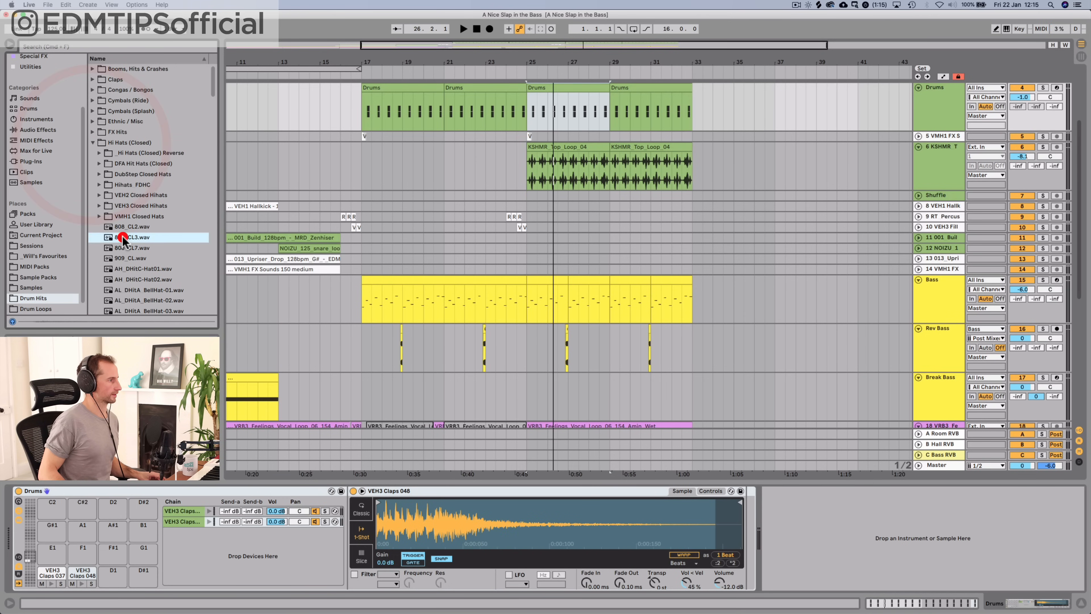
key(Up)
key(Up)
key(Up)
Audition closed hats from the VEH3 Closed Hihats and VMH1 Closed Hats folders
click(134, 216)
key(Right)
key(Down)
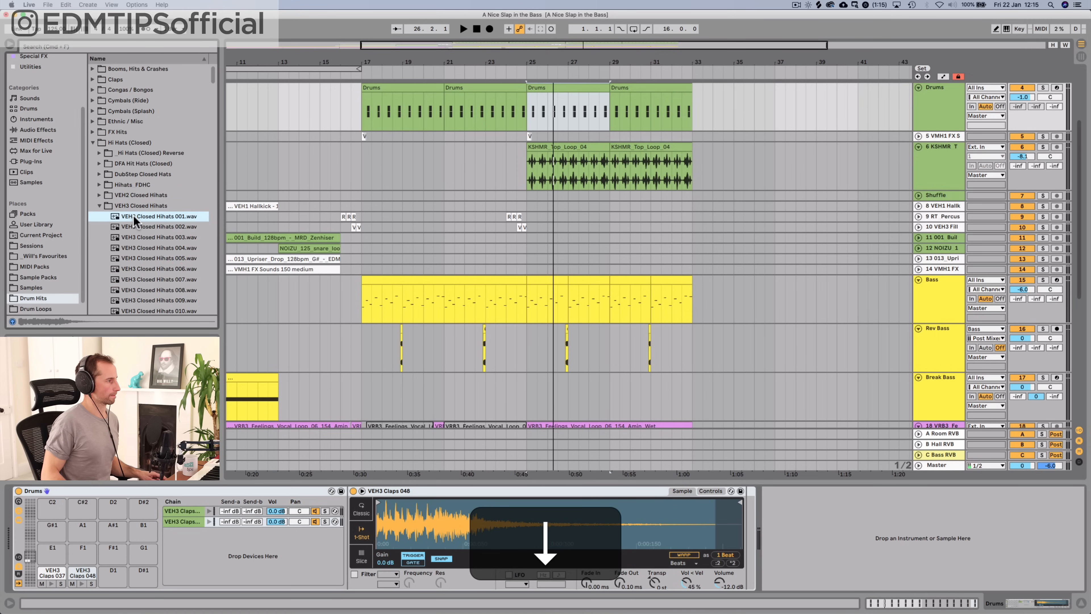
key(Down)
key(Down)
key(Down)
key(Down)
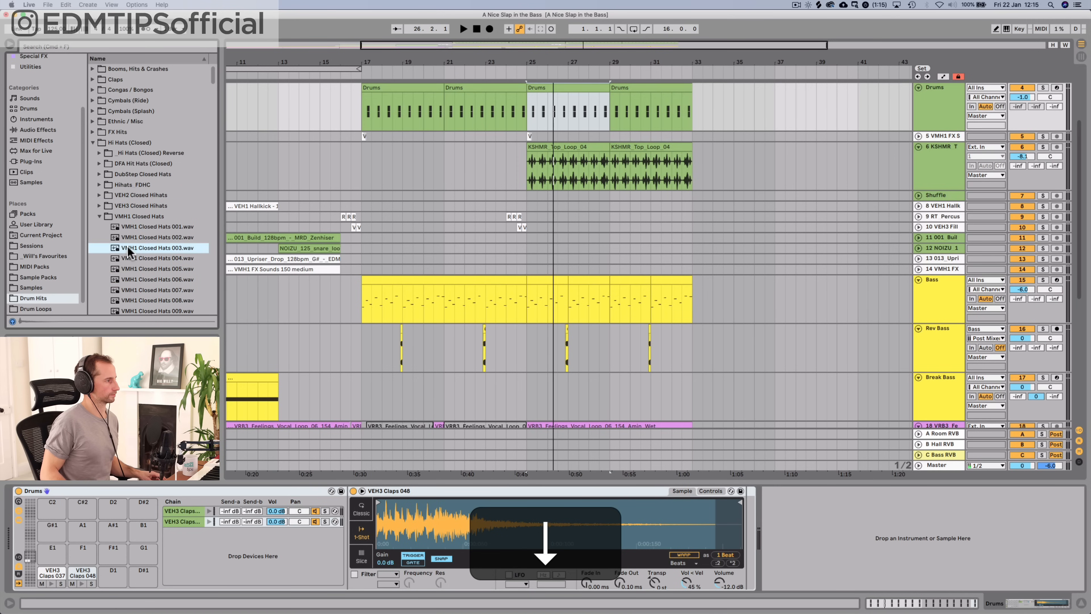
key(Down)
key(Down)
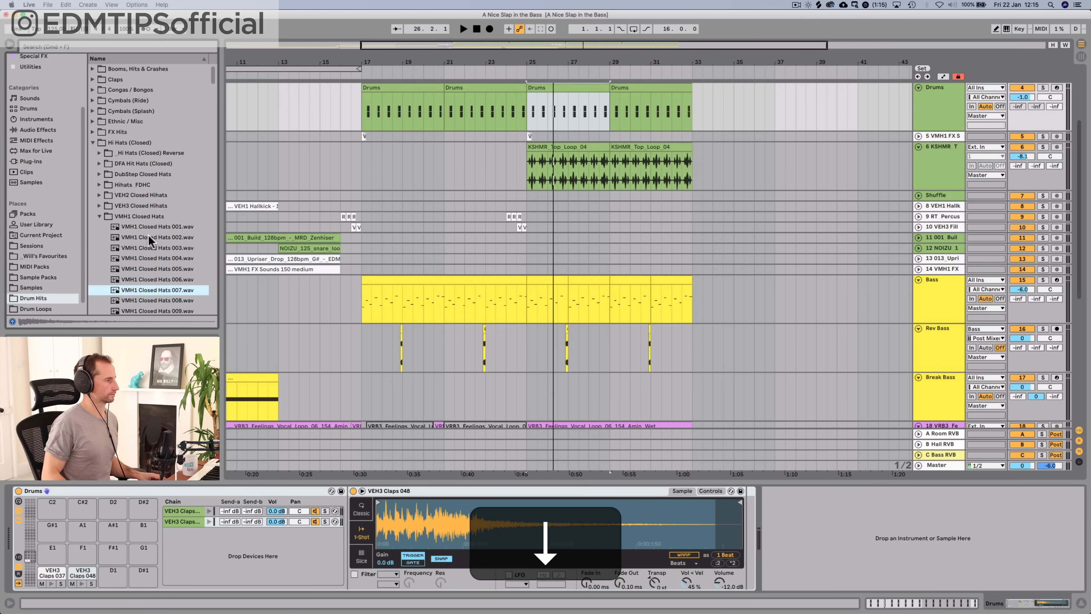
Load VMH1 Closed Hats 006 onto the drum rack's D1 pad and open the Drums clip at bar 25
key(Up)
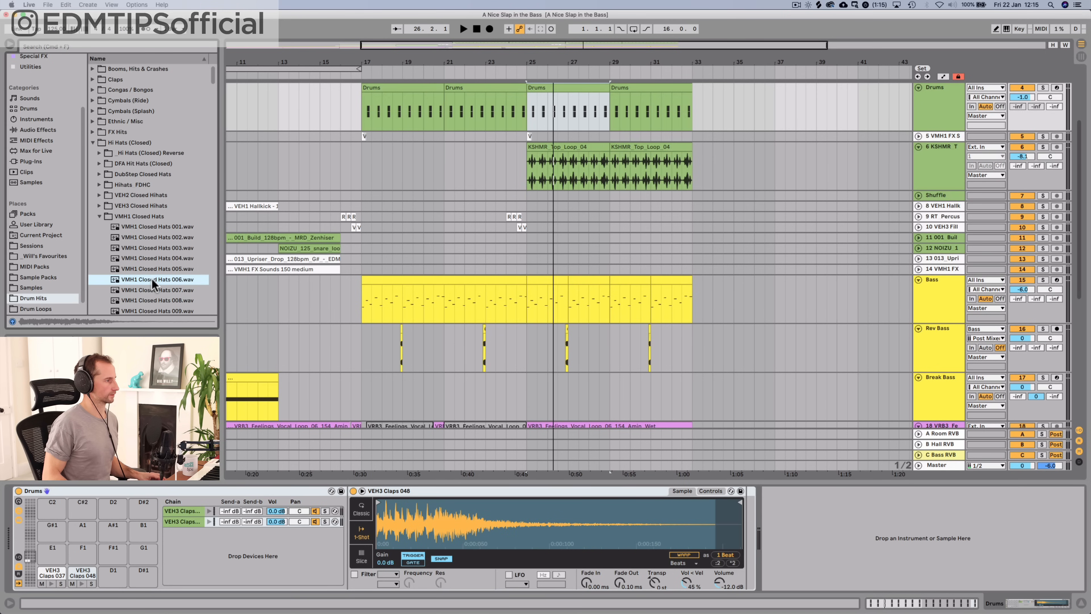
double_click(577, 88)
key(space)
key(space)
Add a VMH1 Closed Hats 006 note at 1.1.3 and duplicate the one-beat pattern across the four bars of the clip
double_click(241, 223)
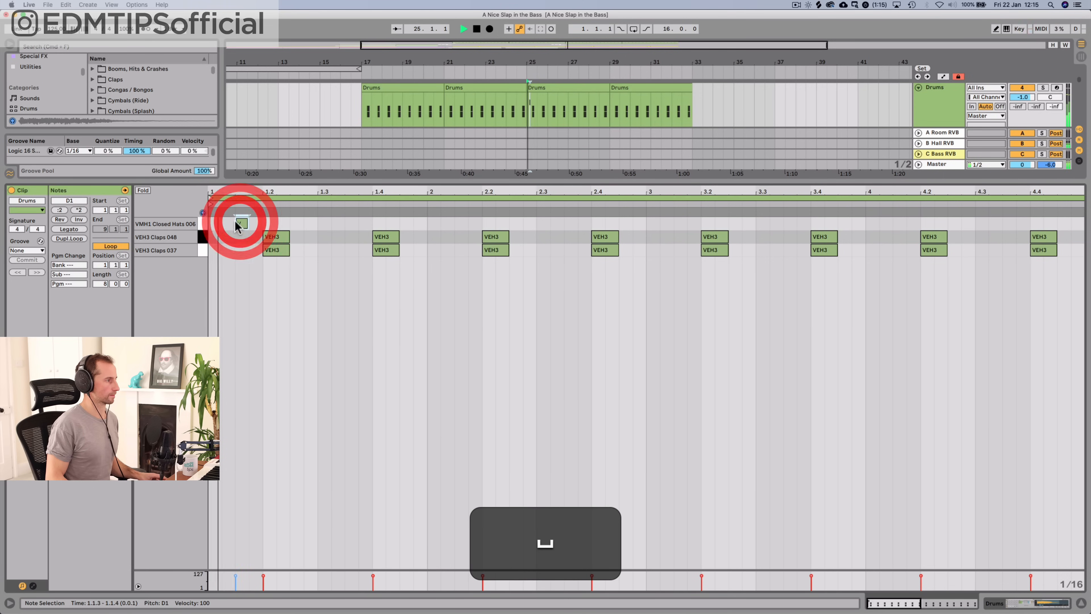
drag(212, 220, 260, 218)
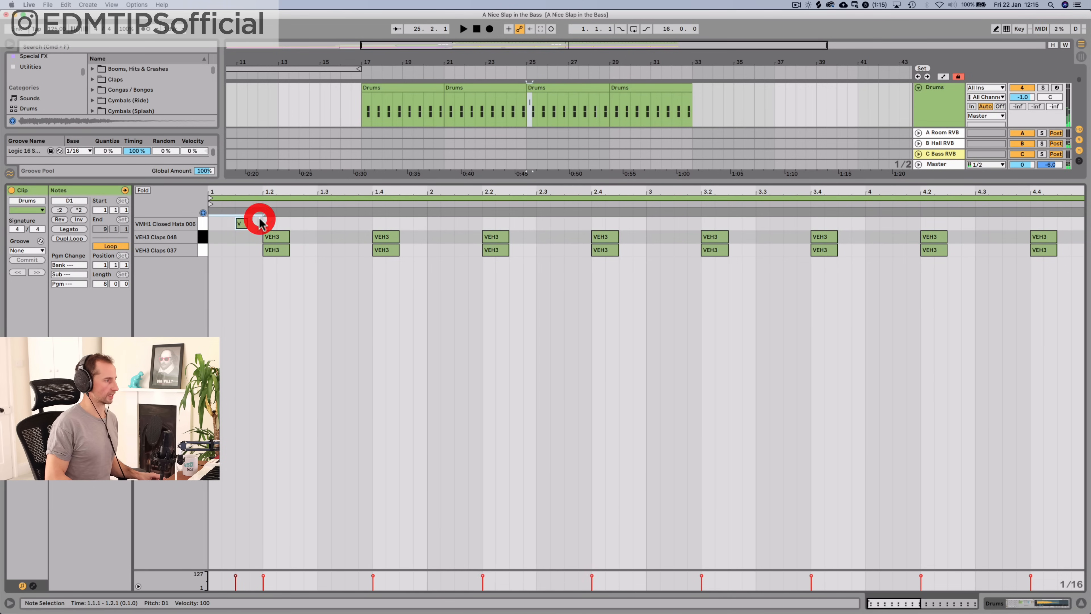
key(super+d)
key(super+d)
key(space)
key(super+d)
key(super+d)
key(super+d)
key(super+d)
key(super+d)
key(super+d)
key(super+d)
key(super+d)
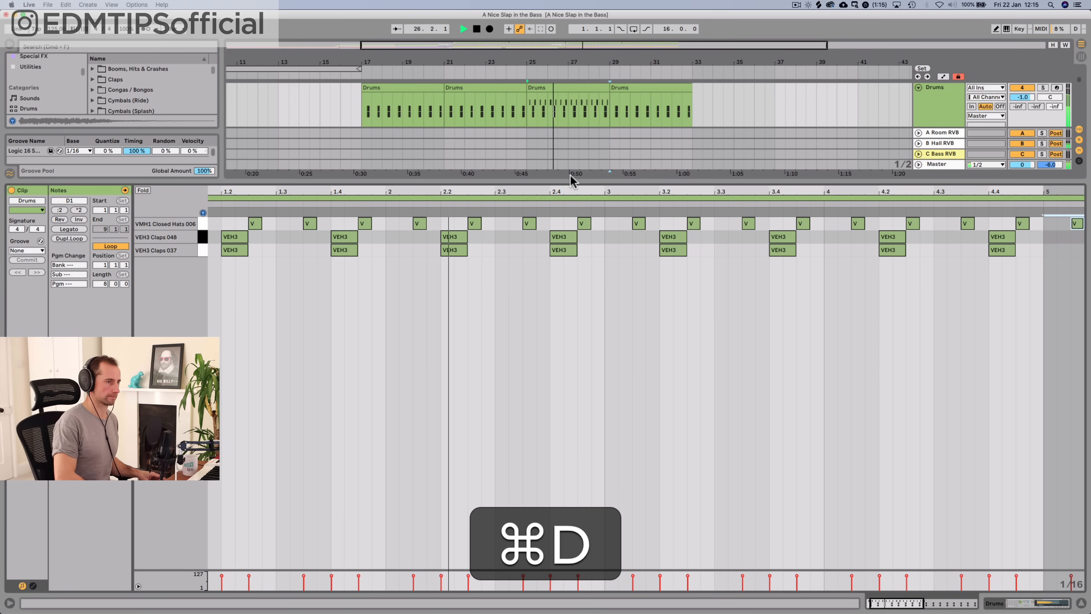
Listen to the hats in the arrangement and duplicate the bar 25 Drums clip over the one at bar 29
key(super+grave)
key(shift+Tab)
scroll(620, 234, down, 5)
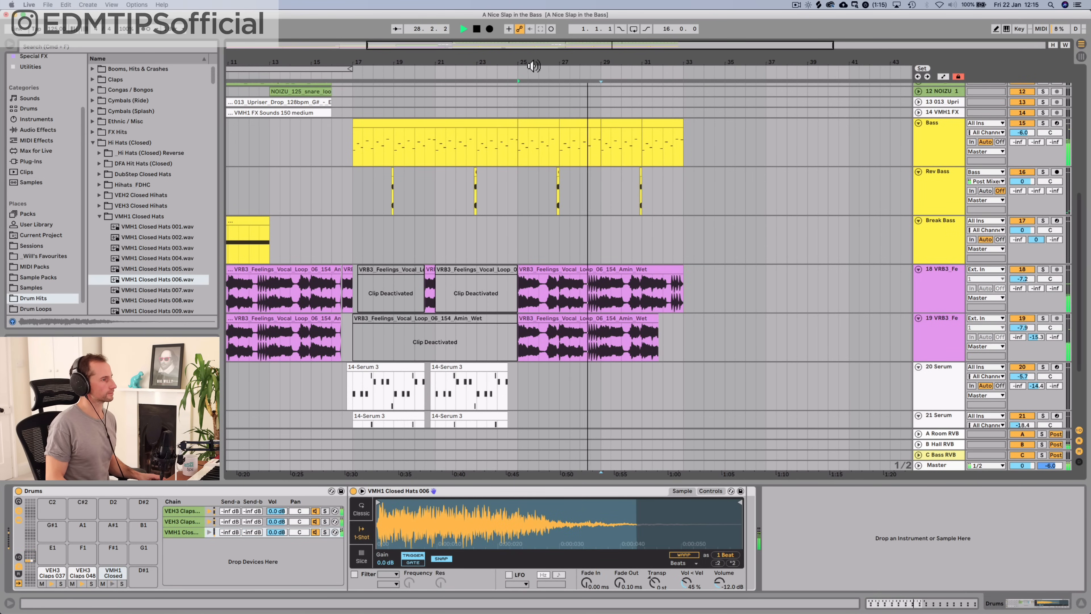
scroll(766, 217, up, 6)
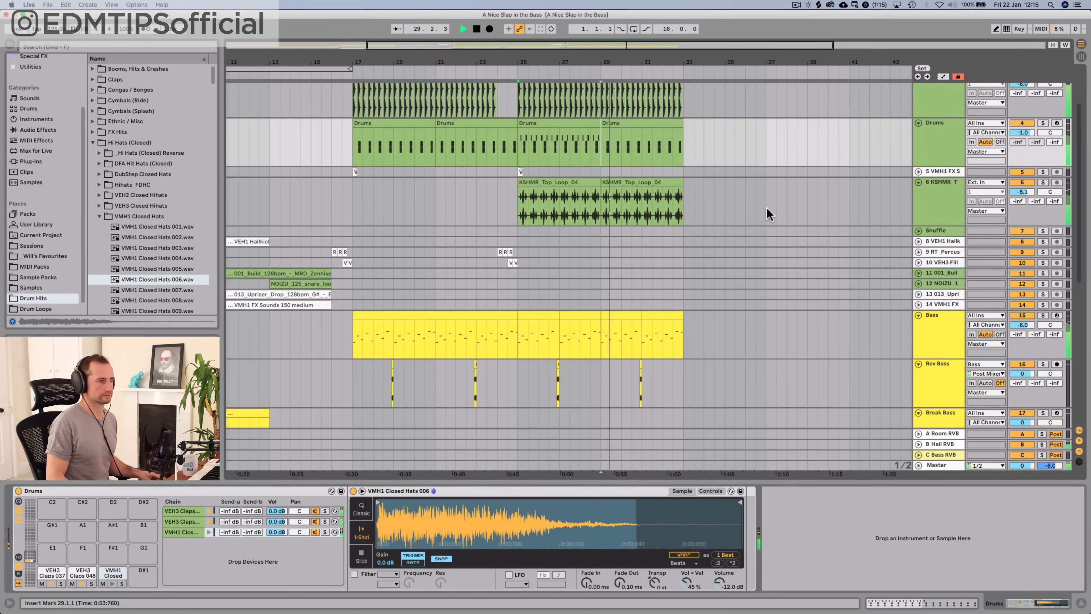
scroll(768, 214, up, 1)
key(space)
click(577, 142)
key(super+d)
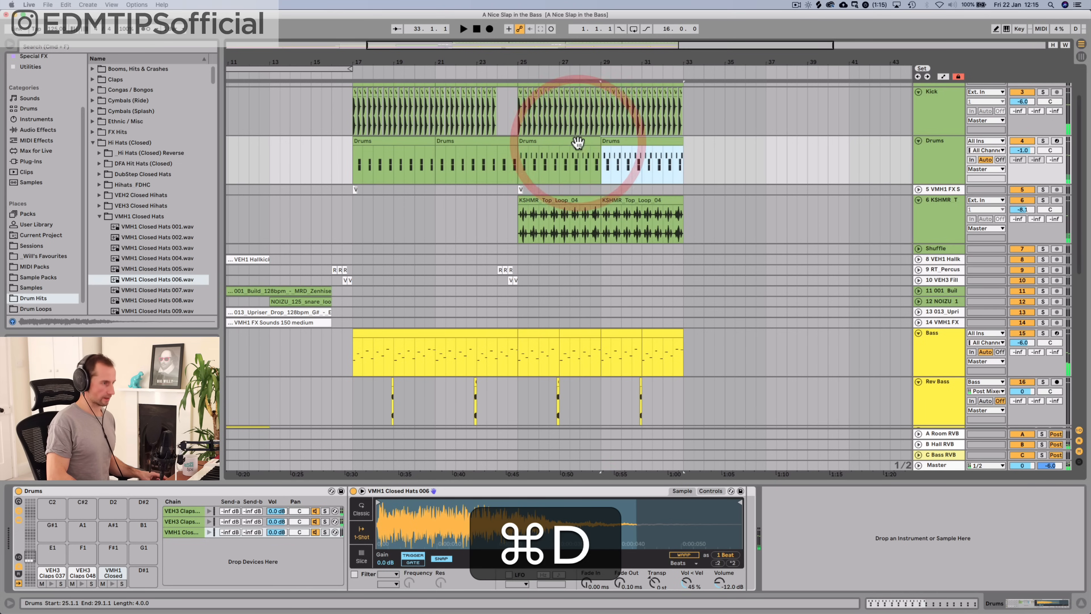
Fold all tracks and duplicate the whole arrangement section from bars 25 to 33 so it repeats from bar 33
click(941, 228)
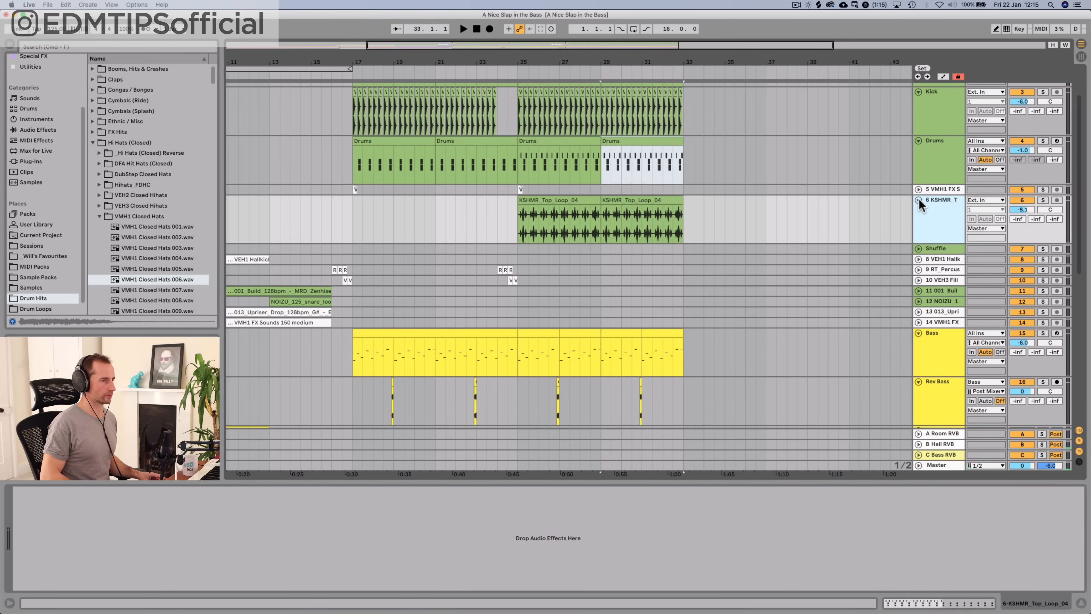
click(938, 165)
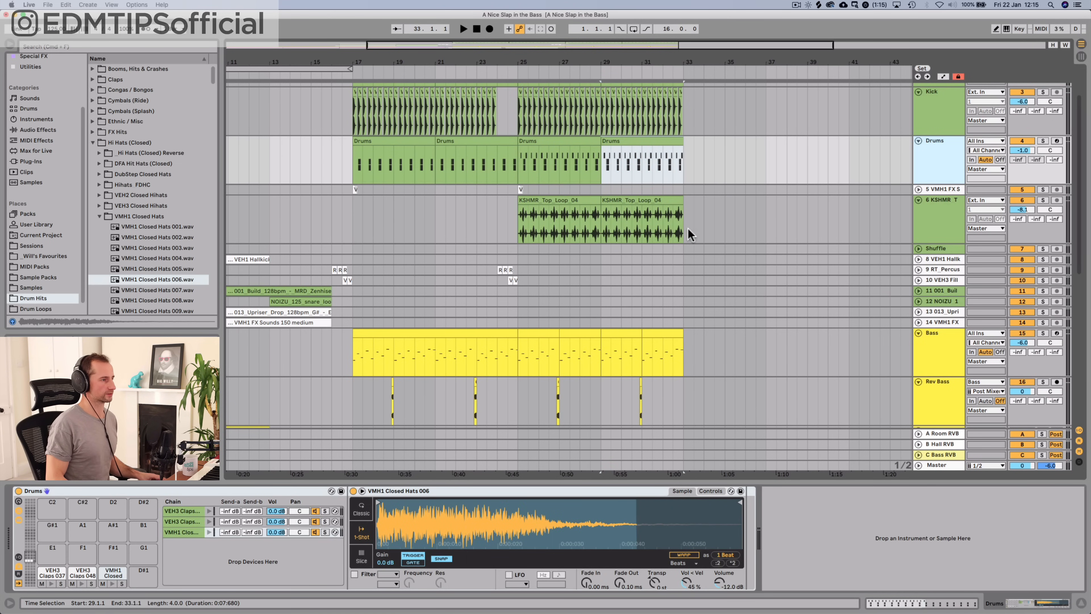
drag(651, 66, 582, 72)
scroll(604, 409, down, 2)
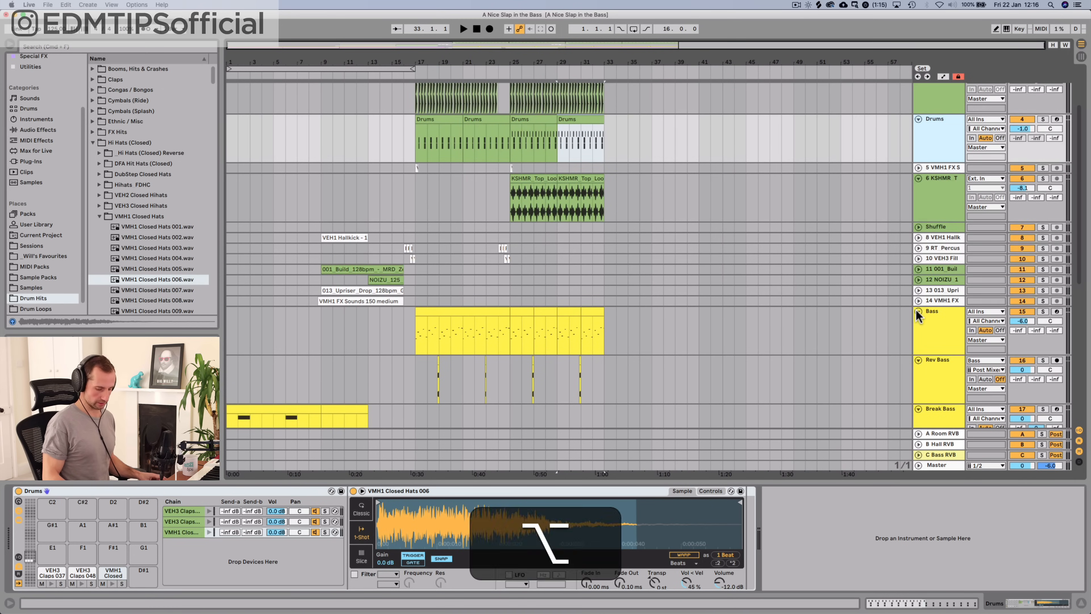
alt+click(918, 311)
drag(601, 312, 519, 84)
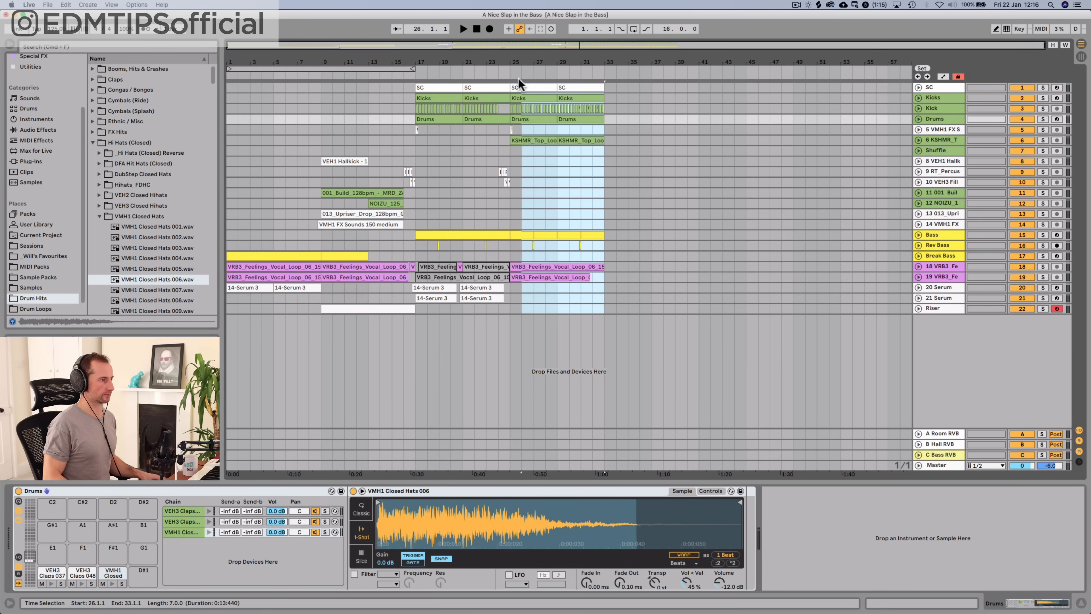
click(513, 71)
key(super+d)
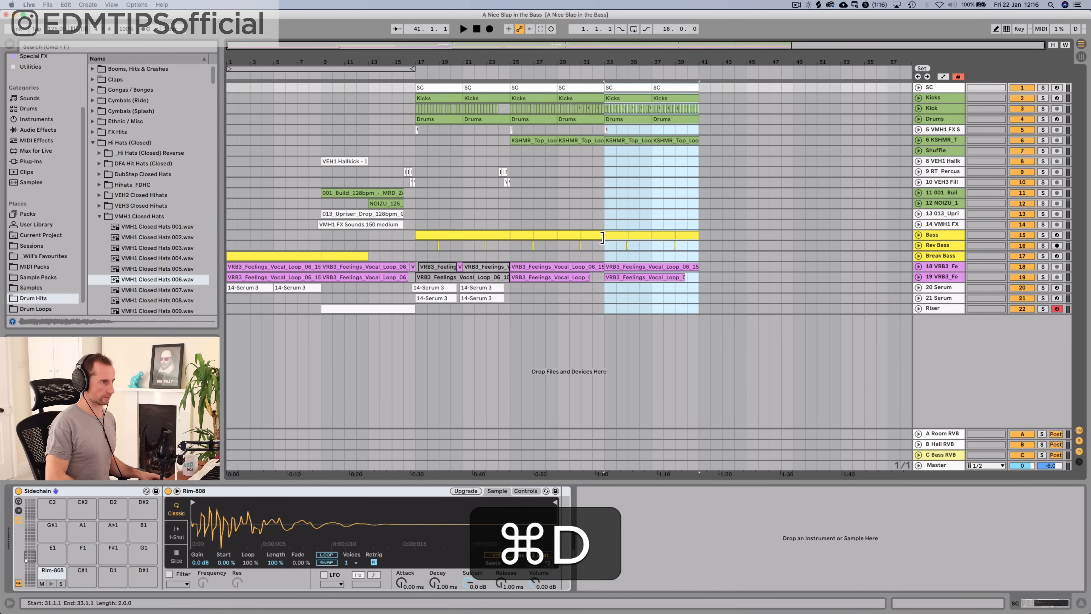
Delete the duplicated vocal loop clips on tracks 18 and 19 between bars 33 and 41
drag(607, 297, 627, 265)
click(698, 266)
key(BackSpace)
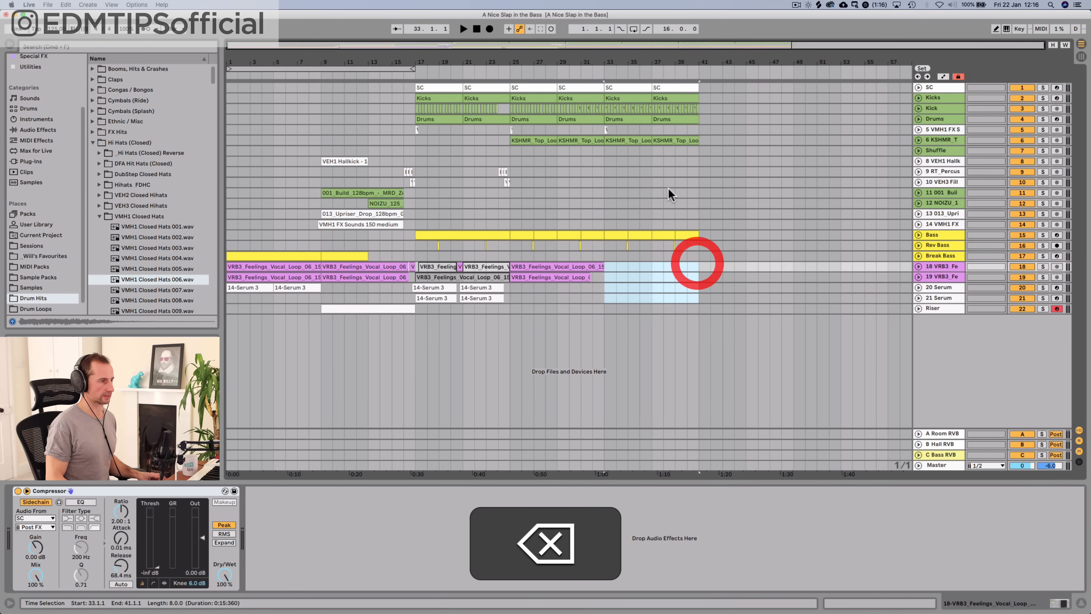
Listen to the transition into the repeated section at bar 33 and select its KSHMR_Top_Loop_04 clip
click(595, 65)
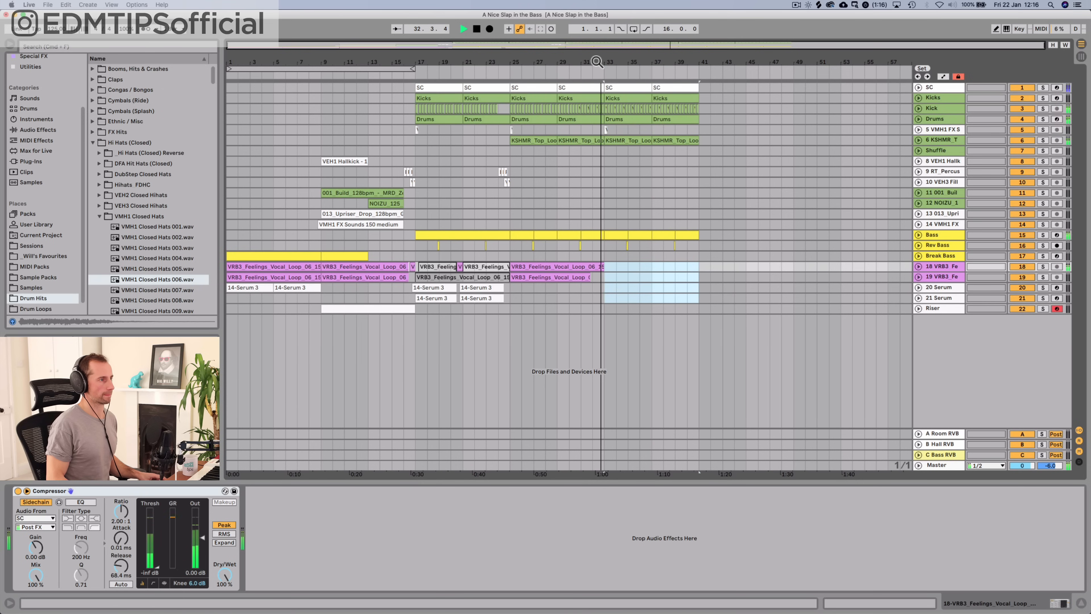
drag(597, 66, 534, 119)
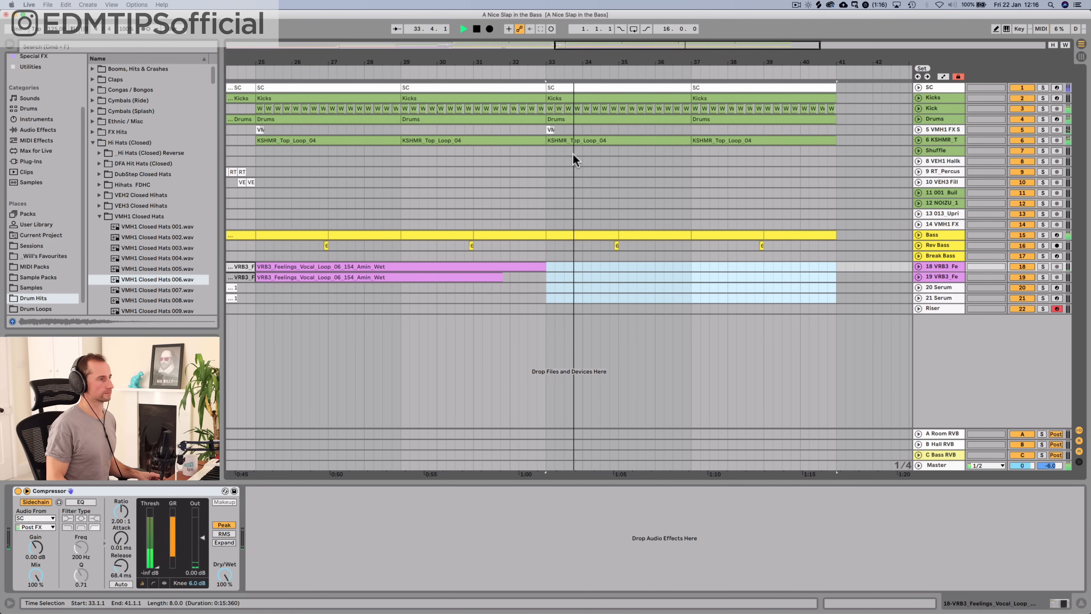
key(space)
click(604, 139)
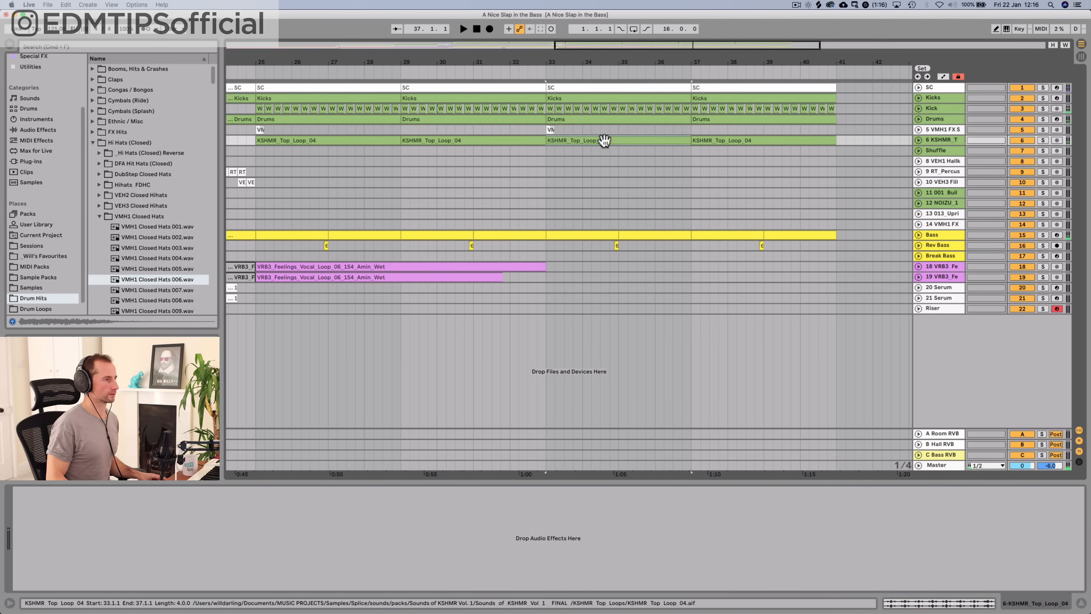
Collapse the Hi Hats (Closed) folder and expand the Shakers / Tambourines folder in the Drum Hits samples
click(107, 142)
key(Left)
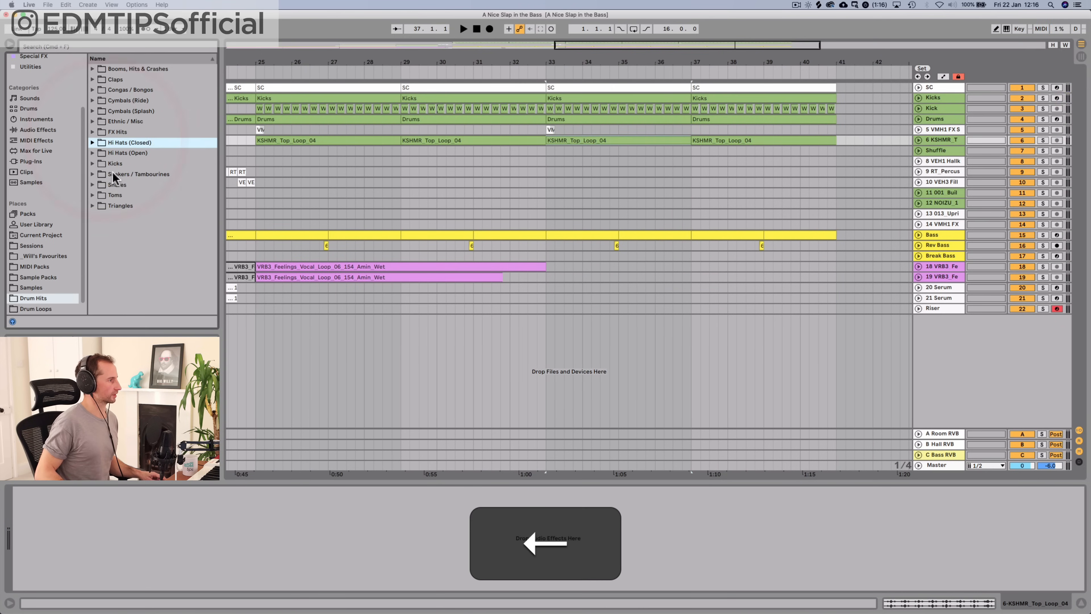
click(114, 186)
key(Down)
key(Up)
key(Up)
key(Up)
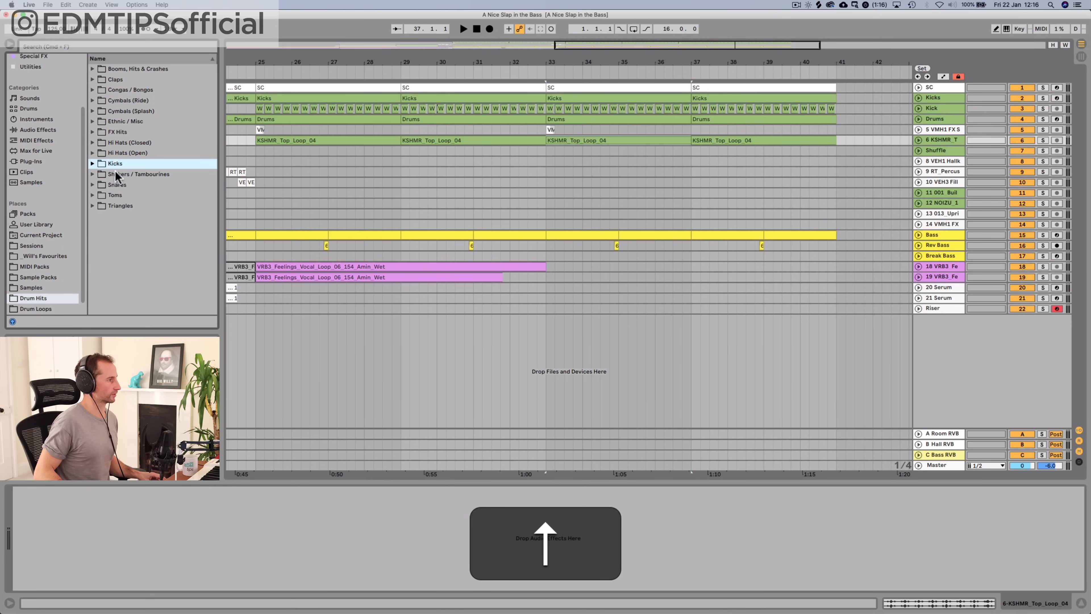
click(116, 175)
key(Right)
Expand the VEH1 Shakers folder, audition its samples and select VEH1 Shaker - 01.wav
click(138, 197)
key(Up)
key(Right)
key(Down)
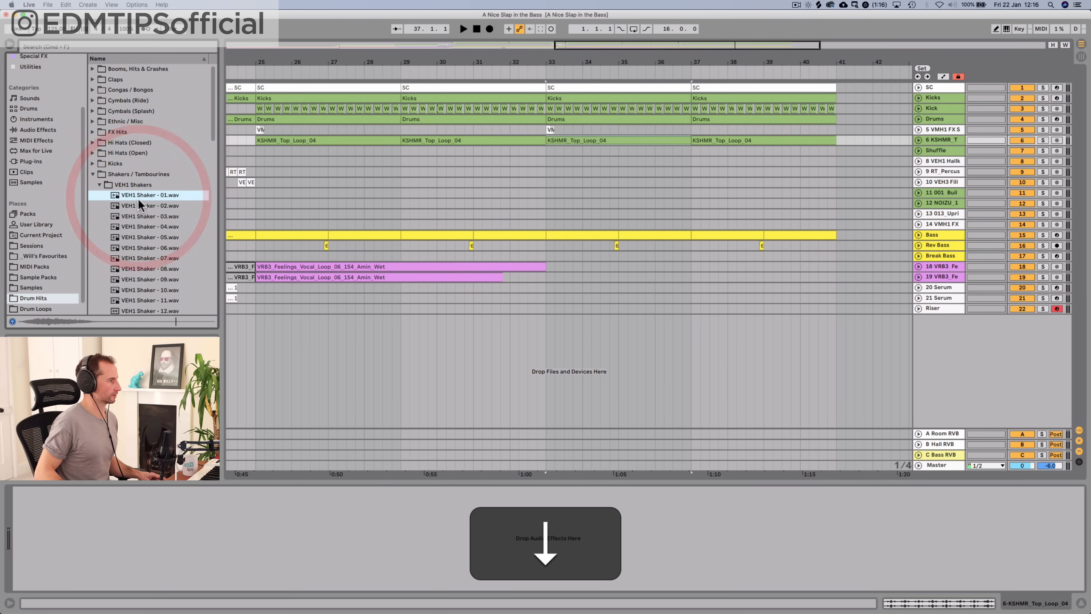
key(Down)
key(Up)
click(144, 217)
key(Up)
key(Up)
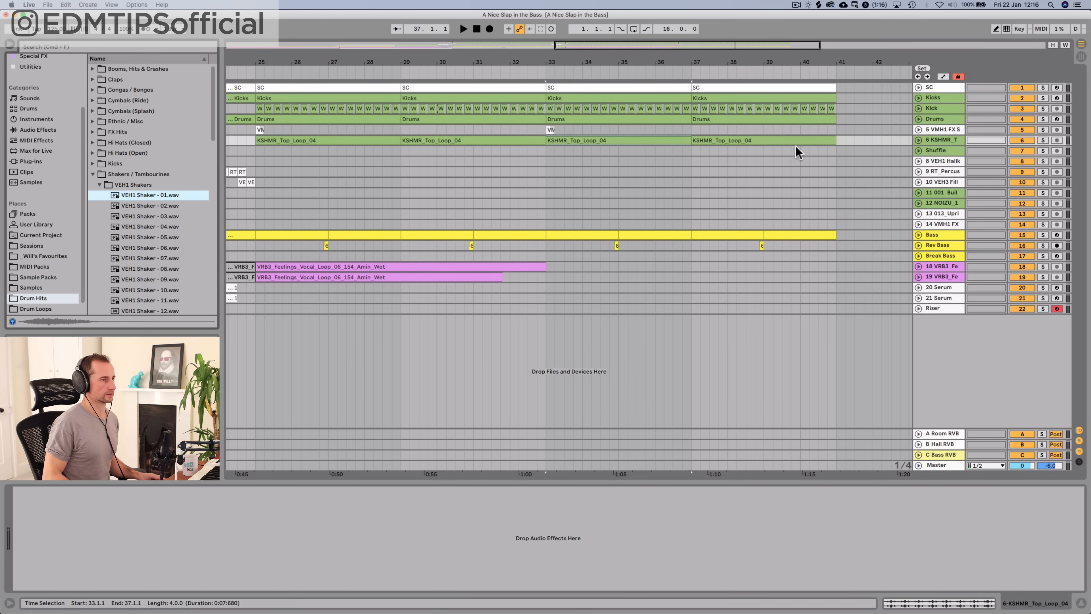
Load VEH1 Shaker - 01 onto the free pad of the Drums rack and lower its chain volume to -17.4 dB
click(552, 120)
double_click(553, 118)
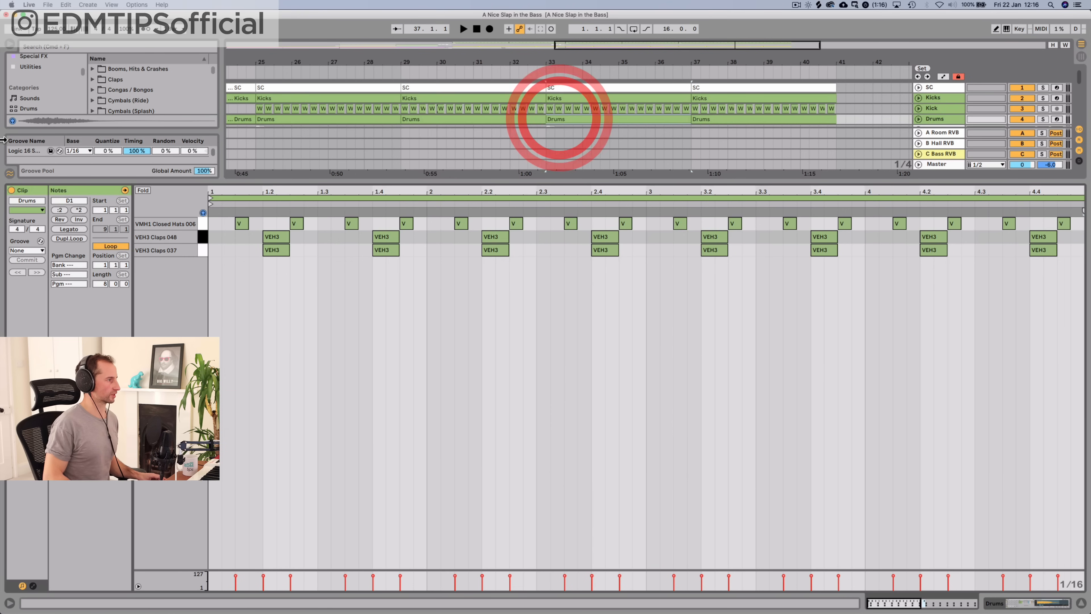
key(shift+Tab)
drag(135, 194, 194, 545)
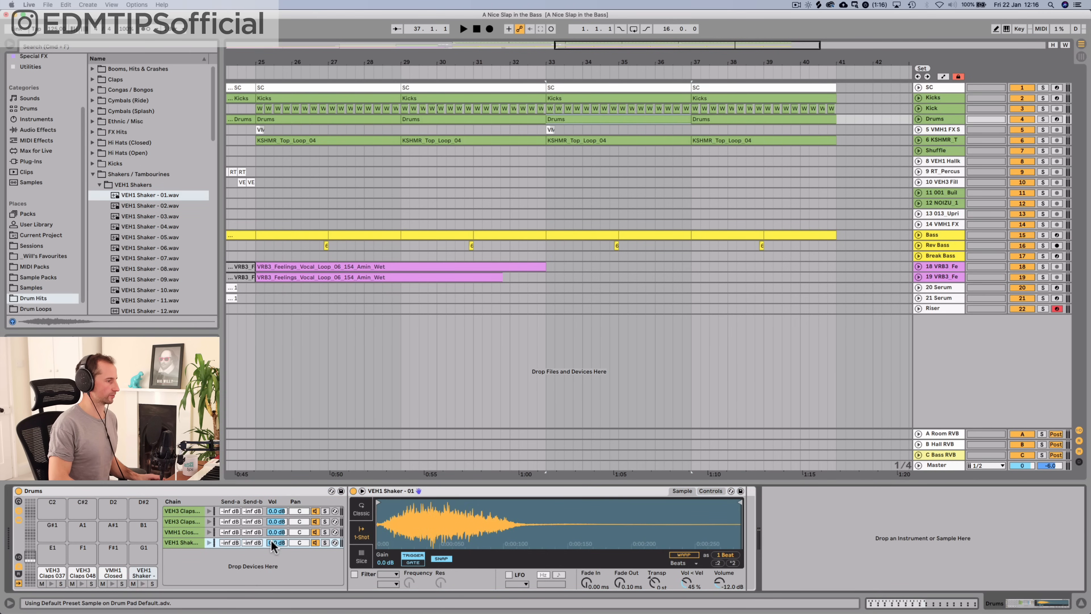
Add VEH1 Shaker - 01 notes at 1.1.2, 1.1.4, 1.2.2 and 1.2.4 in the bar 33 Drums clip
double_click(566, 117)
key(space)
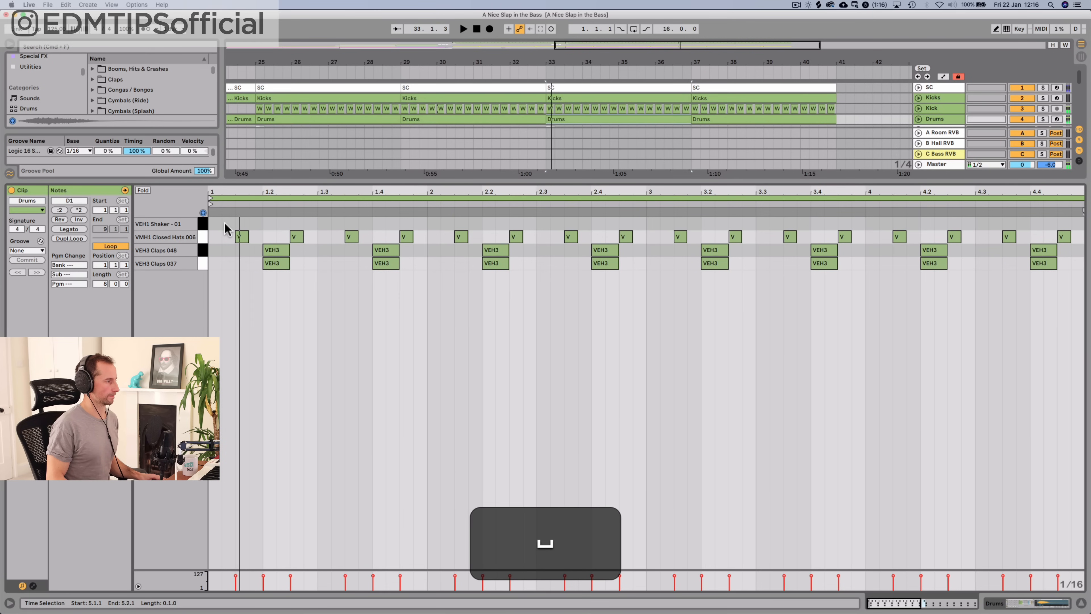
double_click(226, 224)
key(space)
double_click(256, 223)
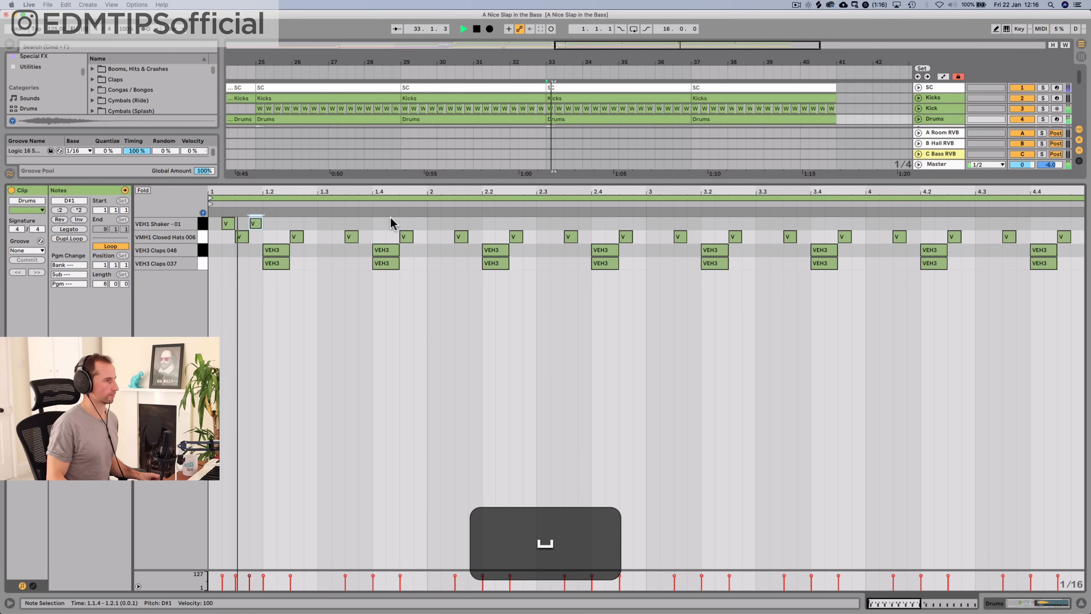
key(space)
double_click(280, 223)
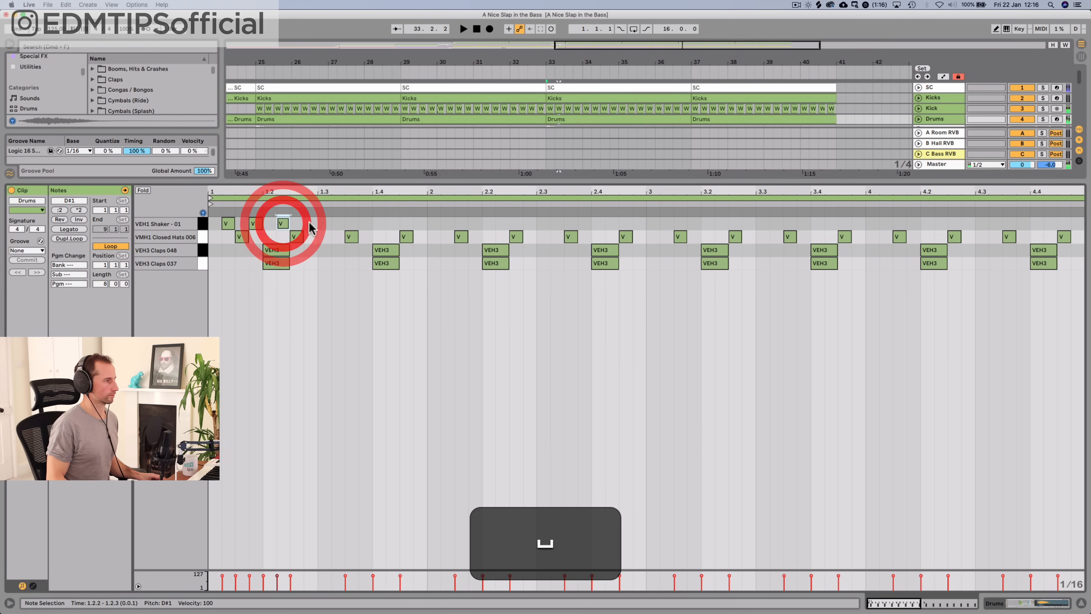
double_click(310, 223)
Duplicate the two-beat shaker pattern across the four bars of the Drums clip
drag(210, 218, 280, 222)
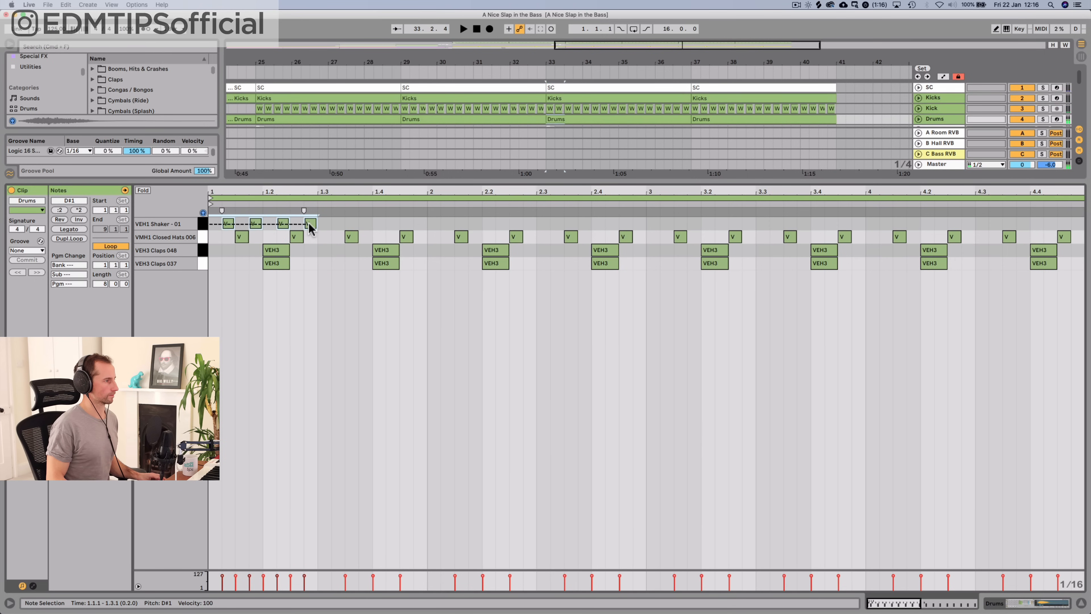
key(super+d)
key(super+d)
key(super+d)
key(super+d)
key(super+d)
key(super+d)
key(super+d)
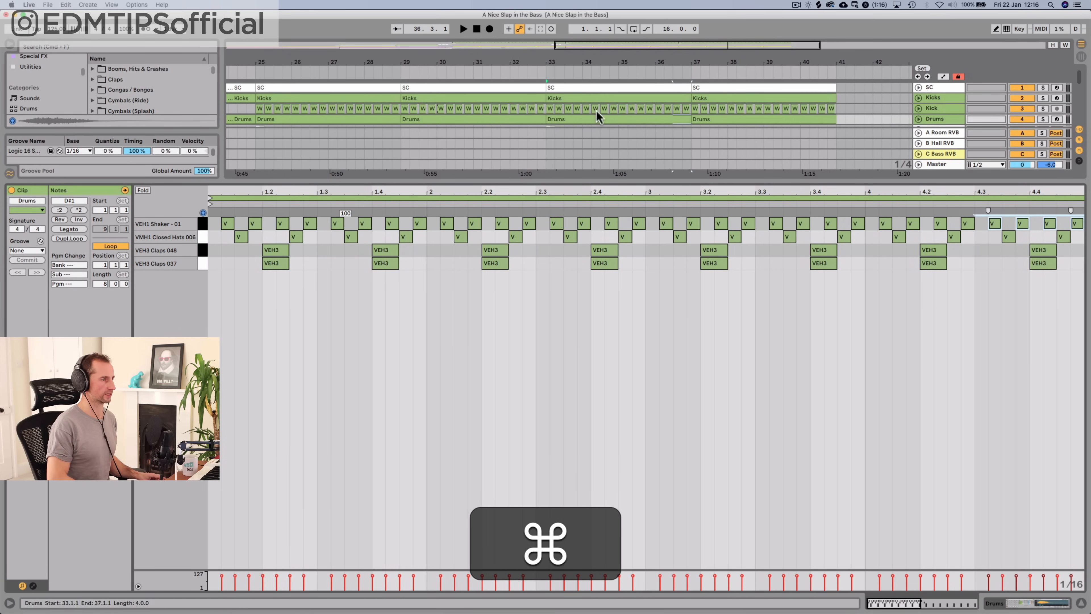
Trim the slow attack off the start of the VEH1 Shaker - 01 sample and set its sampler volume to -18.9 dB while listening
key(space)
key(shift+Tab)
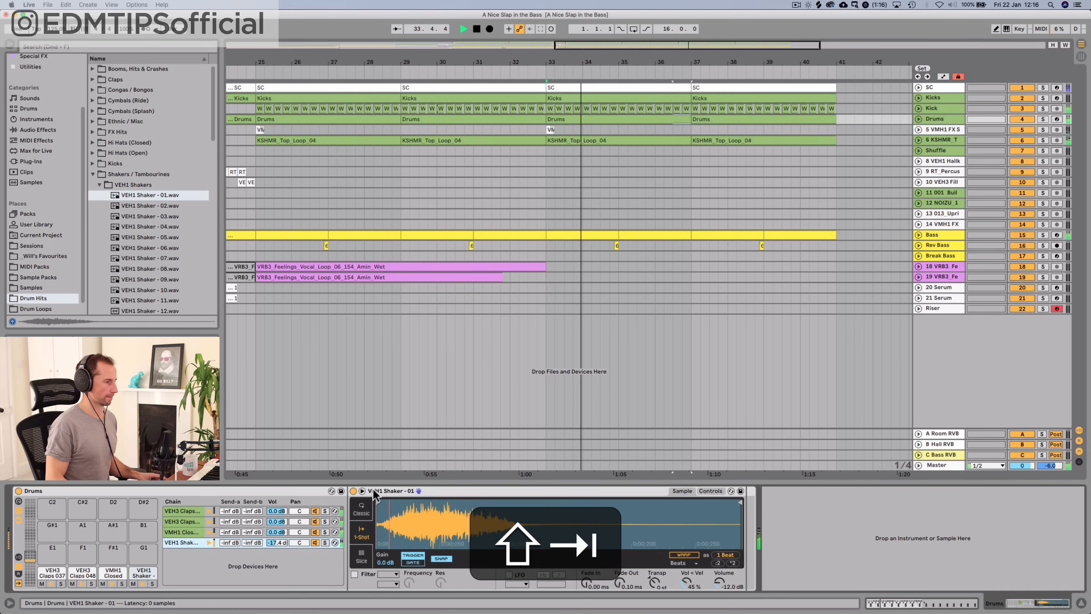
drag(376, 498, 412, 498)
mouse_move(721, 590)
mouse_down()
mouse_move(720, 607)
mouse_move(720, 588)
mouse_up()
key(space)
key(space)
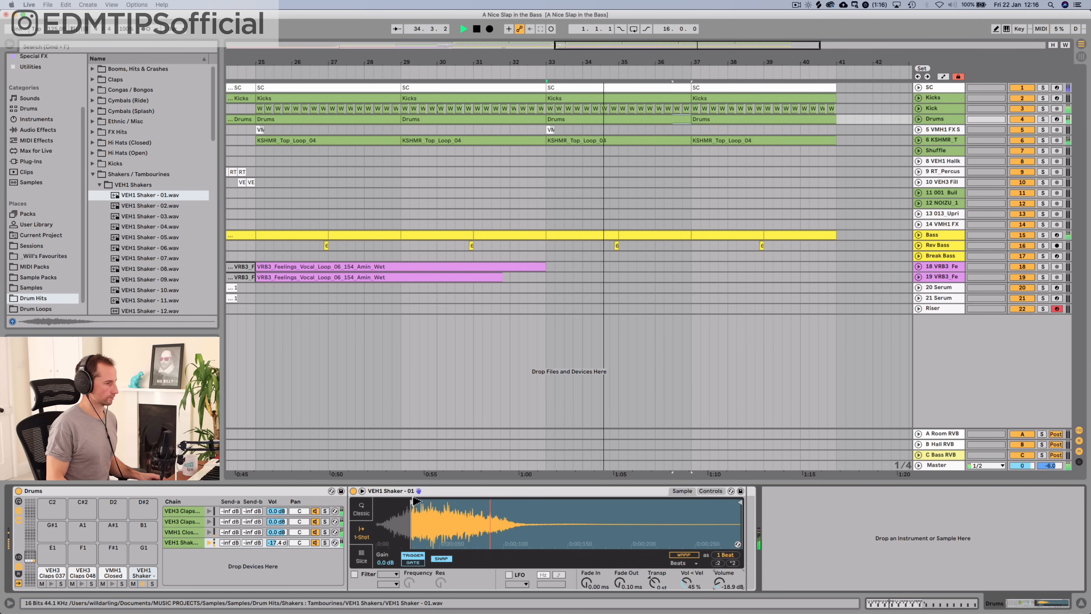
mouse_move(416, 502)
mouse_down()
mouse_move(446, 501)
mouse_move(422, 506)
mouse_up()
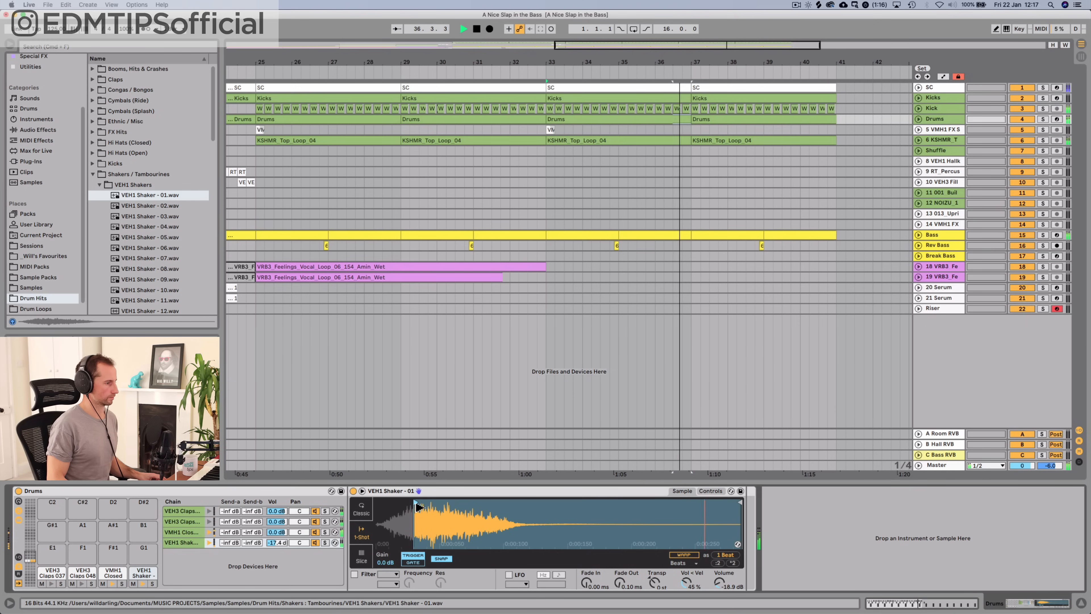
key(space)
key(space)
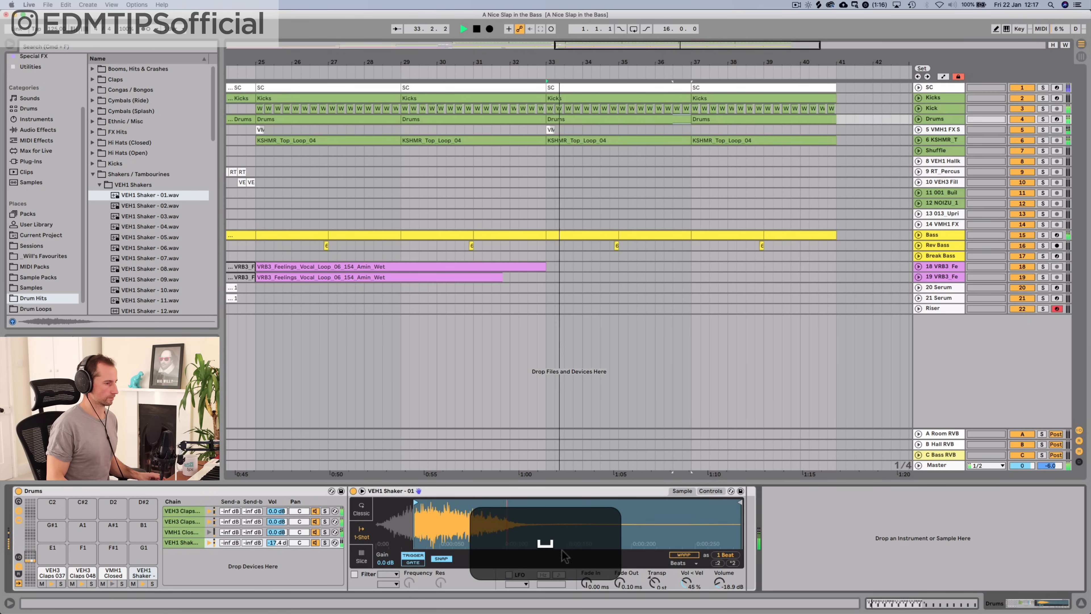
key(space)
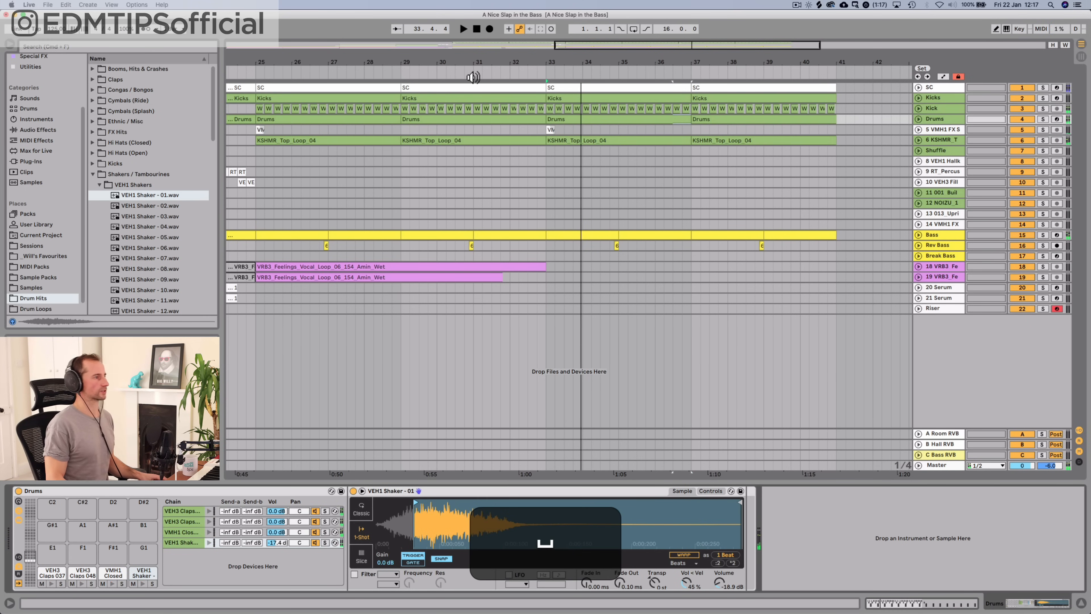
Play the arrangement from bar 31 and duplicate the bar 33 Drums clip over the one at bar 37
click(473, 78)
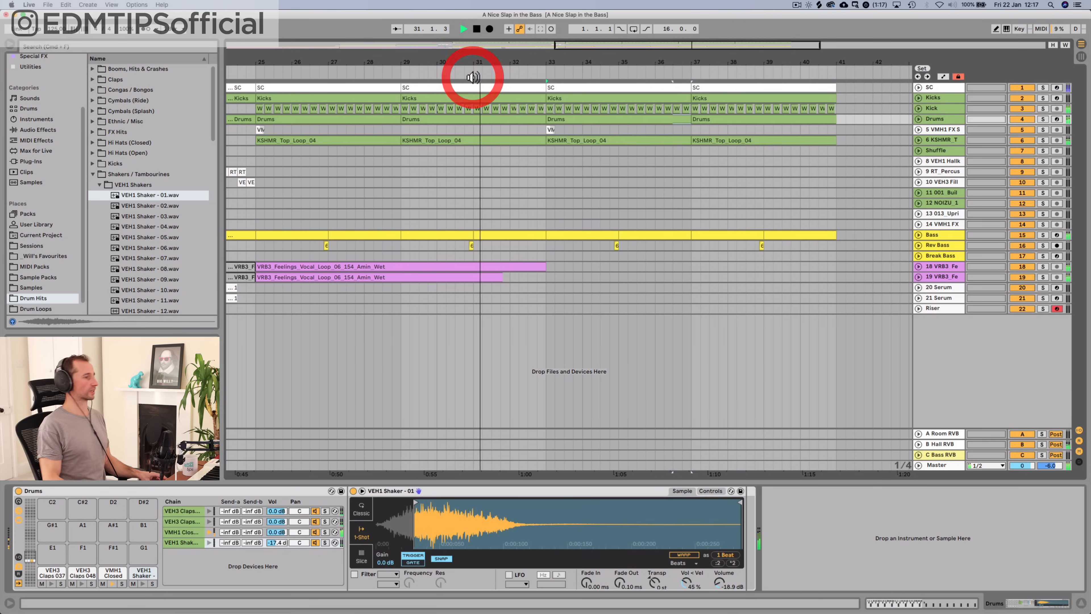
click(583, 121)
key(super+d)
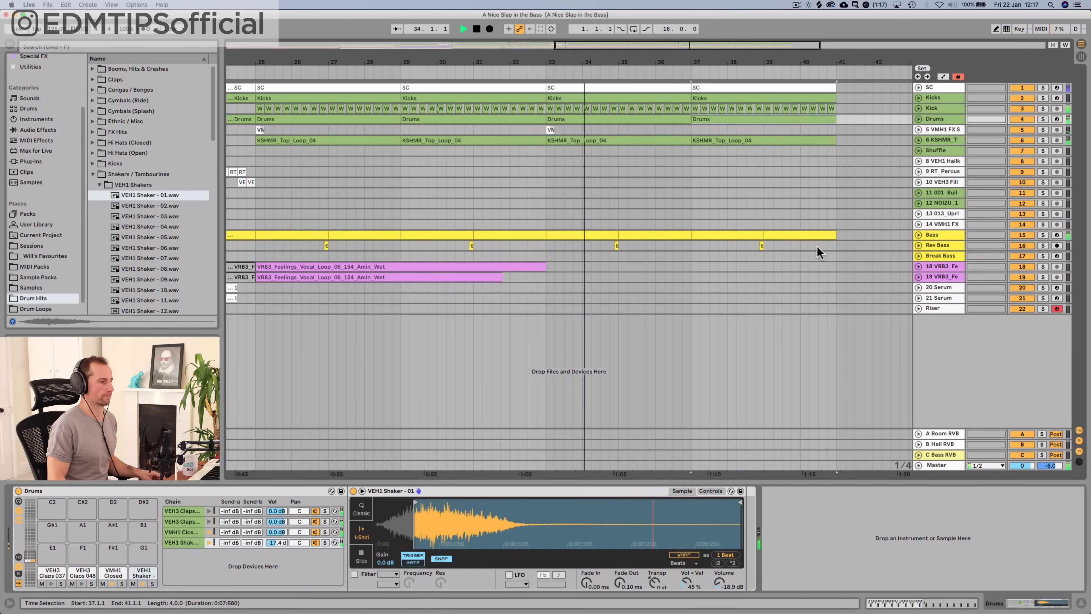
key(space)
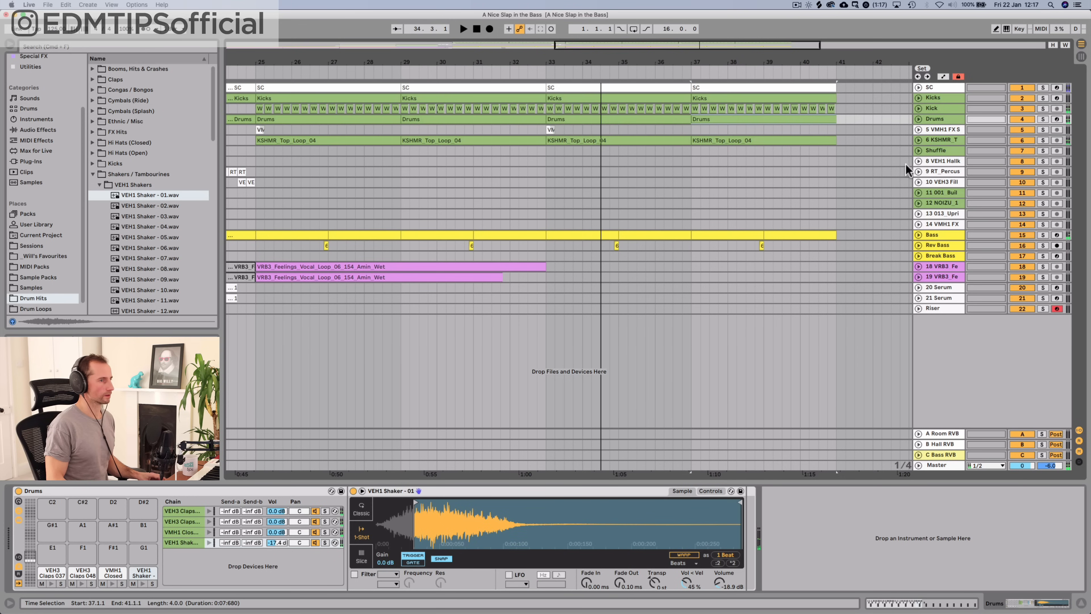
Copy the sidechain Compressor from the Bass track to the end of the Drums track's device chain
click(937, 246)
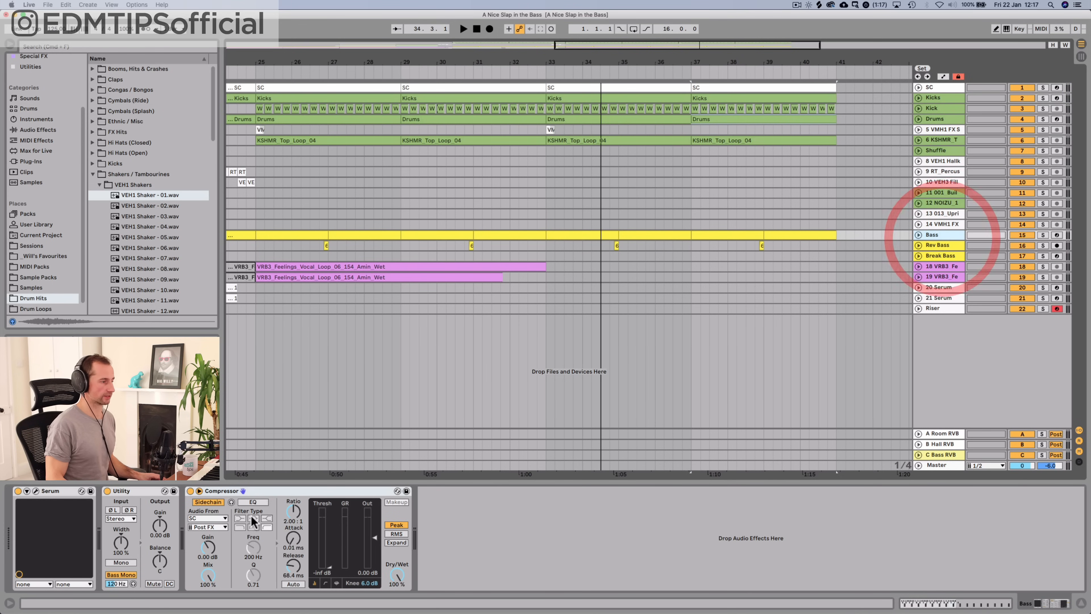
click(277, 495)
key(super+c)
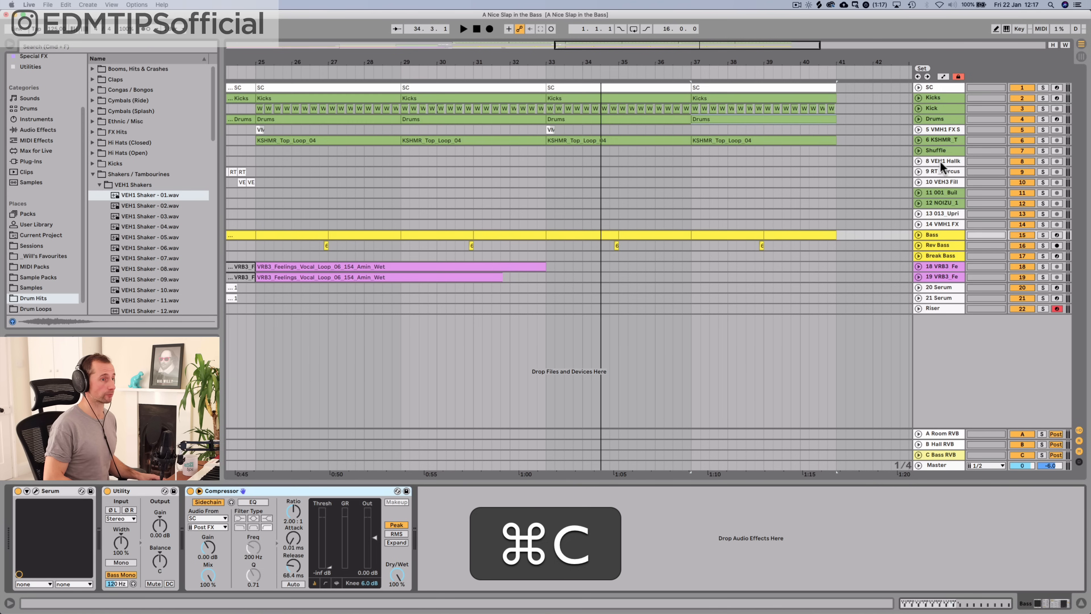
click(948, 116)
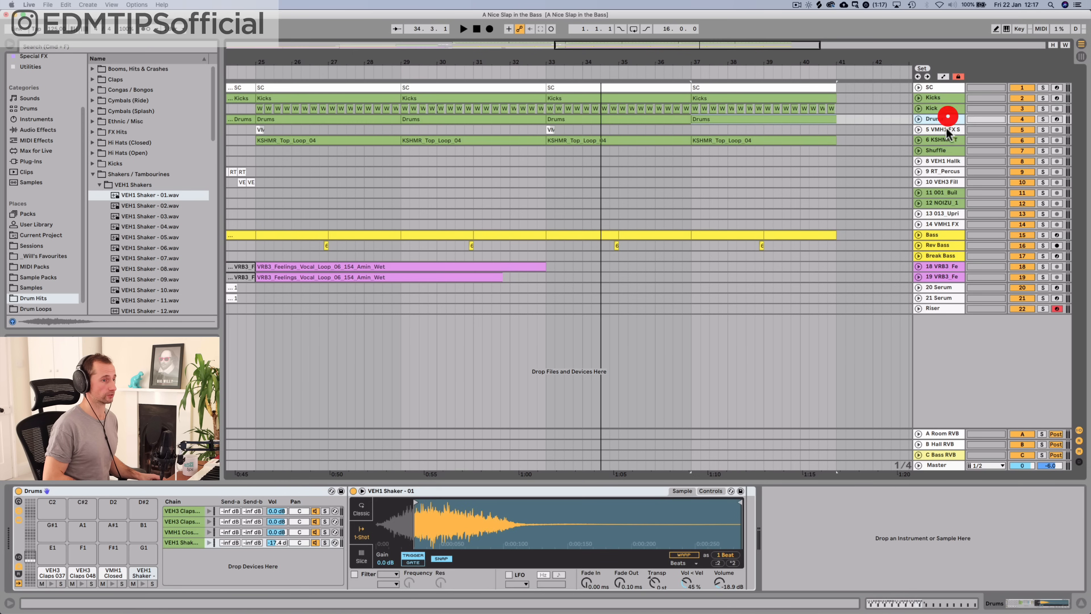
click(653, 493)
click(751, 514)
key(super+v)
Set the Drums compressor's release to 146 ms while listening, and select track 5 after stopping playback
key(space)
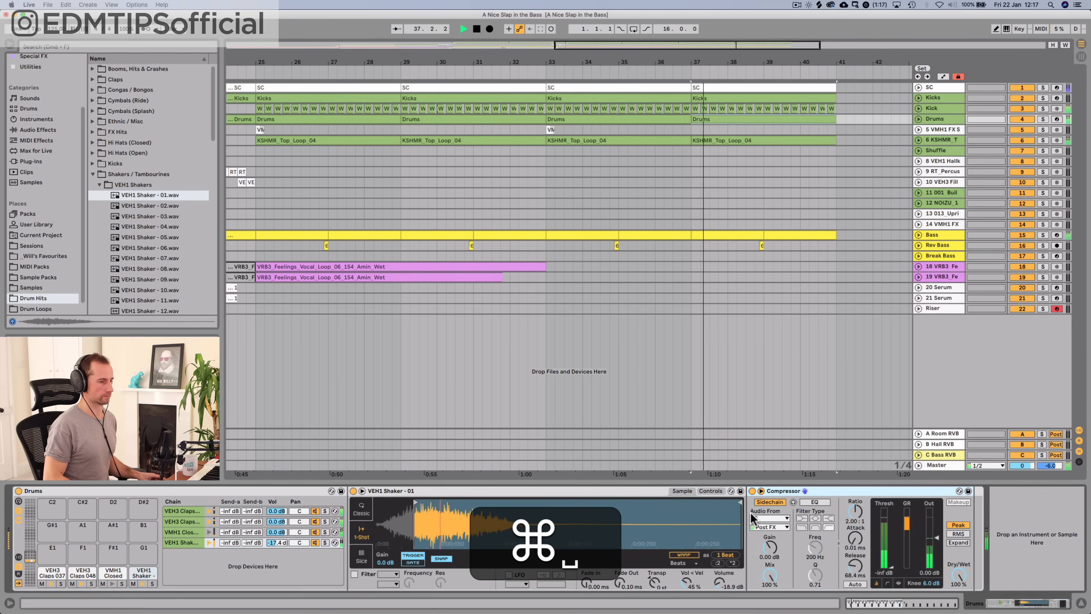
drag(855, 565, 855, 566)
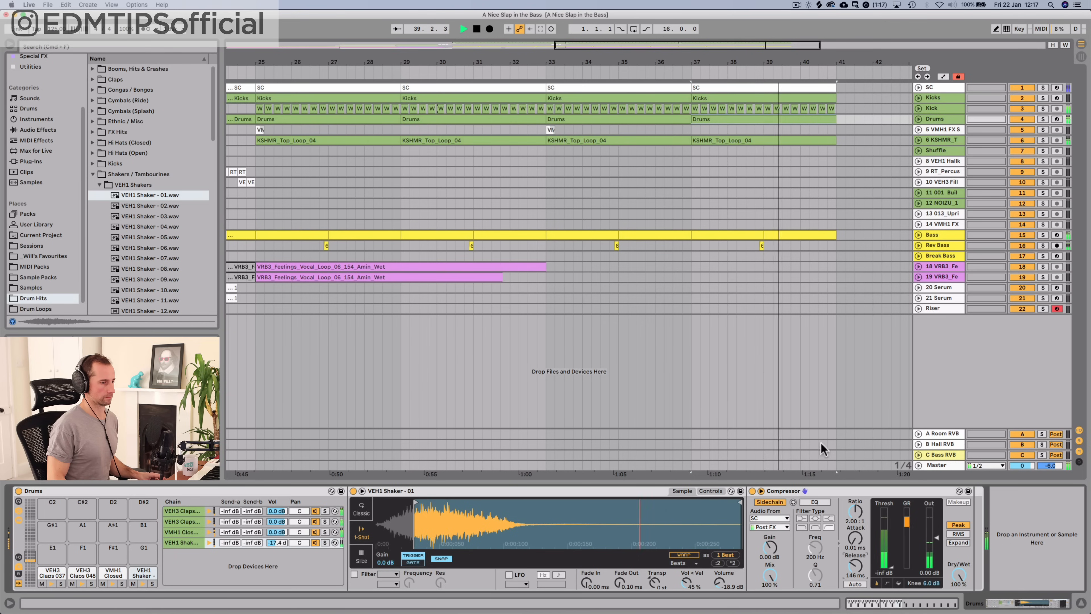
drag(658, 63, 658, 26)
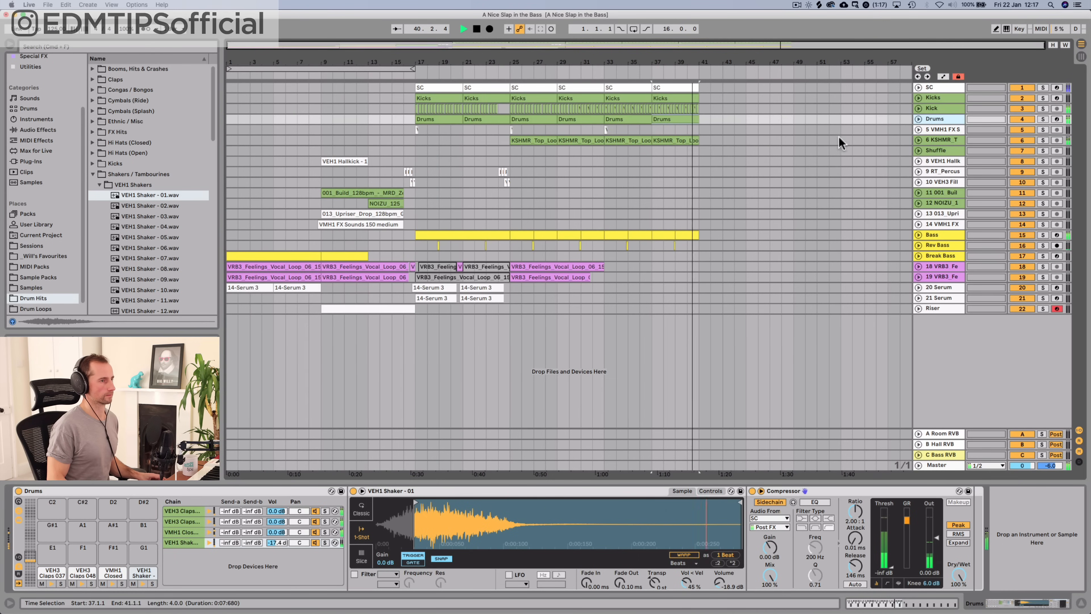
key(space)
click(933, 130)
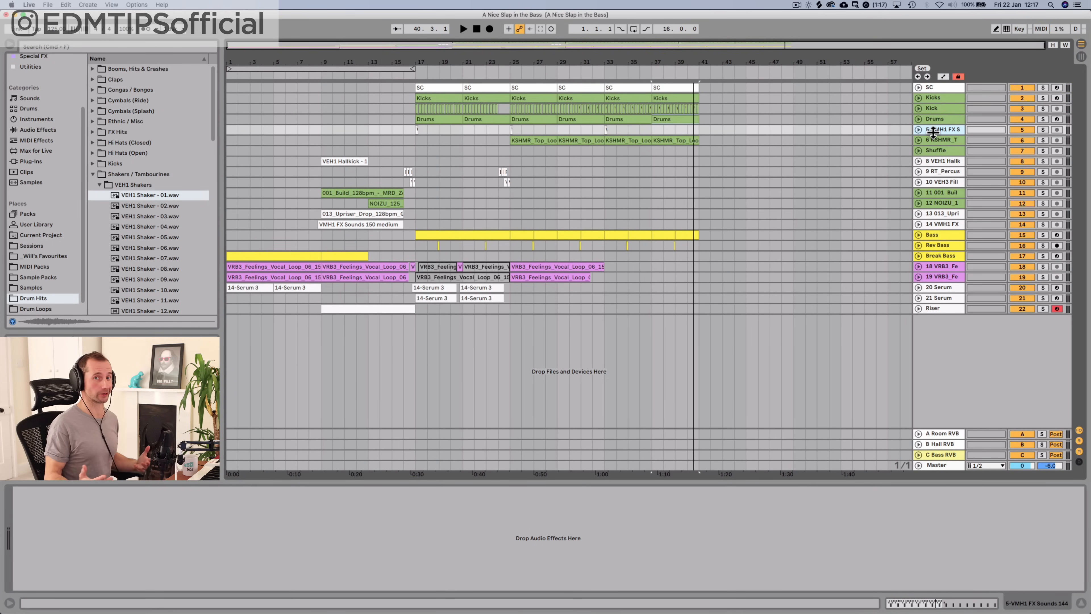